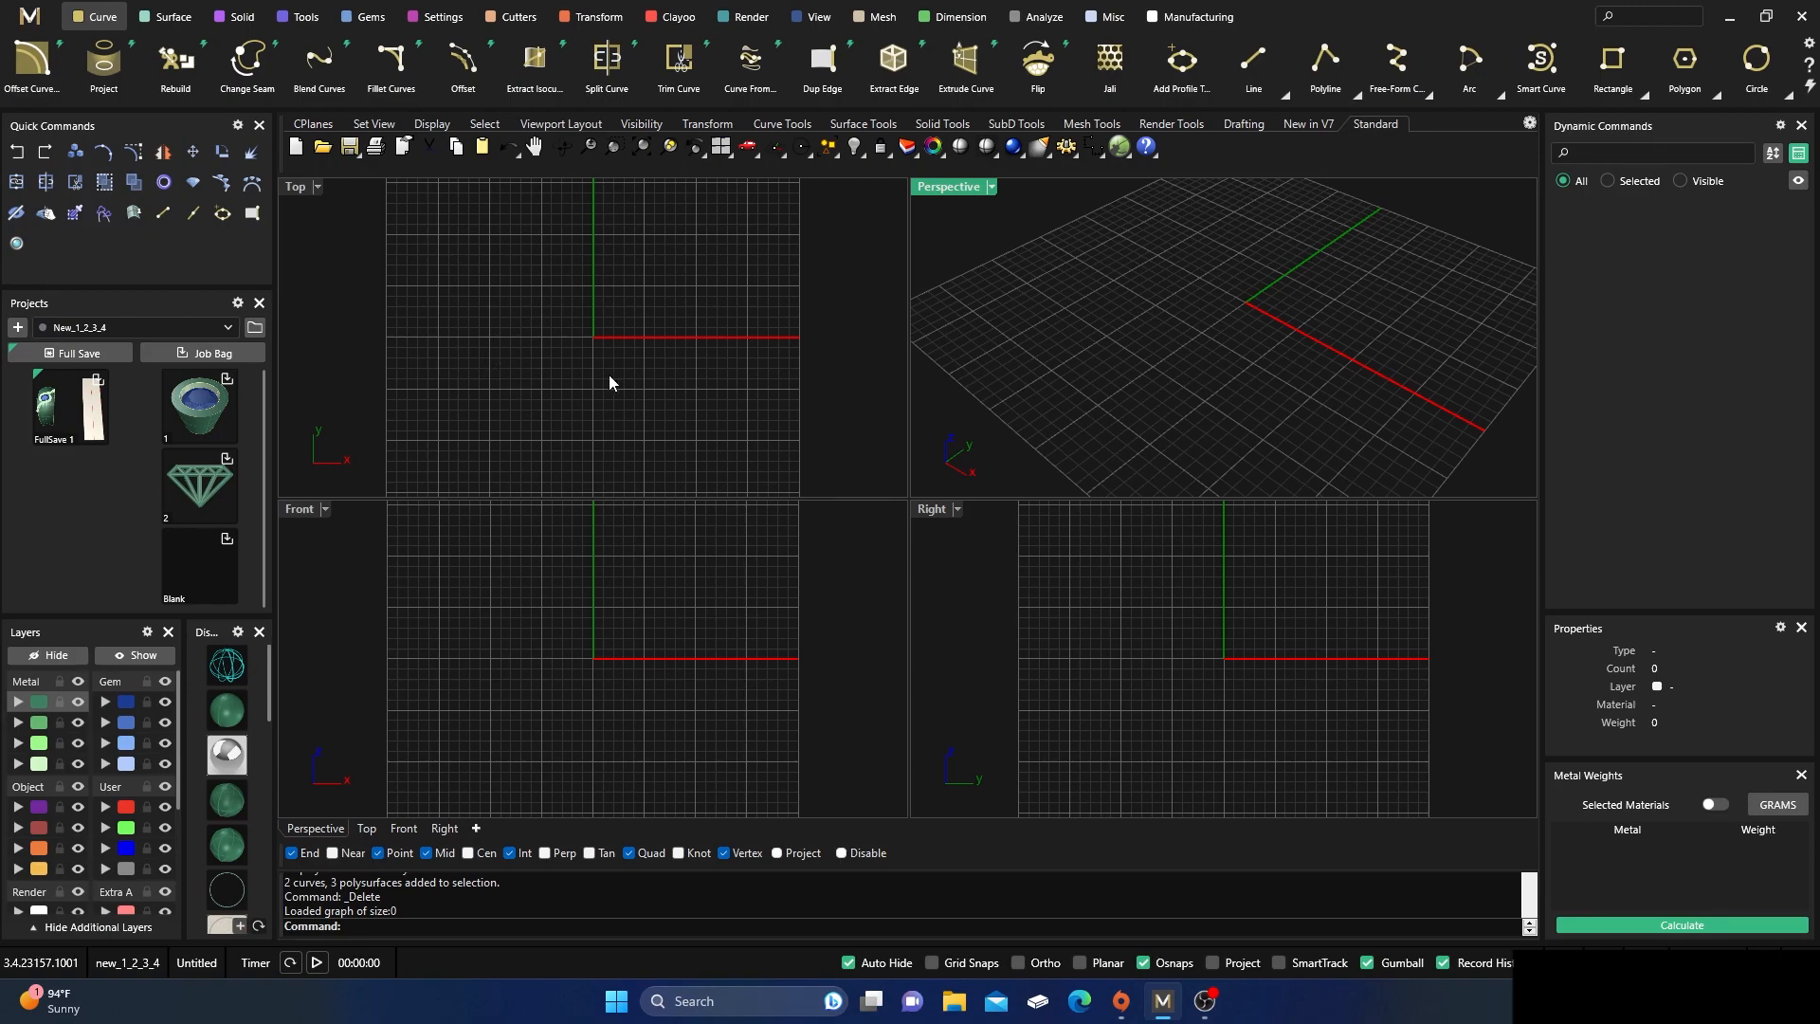
- Create a US size 7 ring rail curve with the Ring Rail tool
{"action": "scroll", "coordinate": [611, 383], "scroll_direction": "down", "scroll_amount": 3}
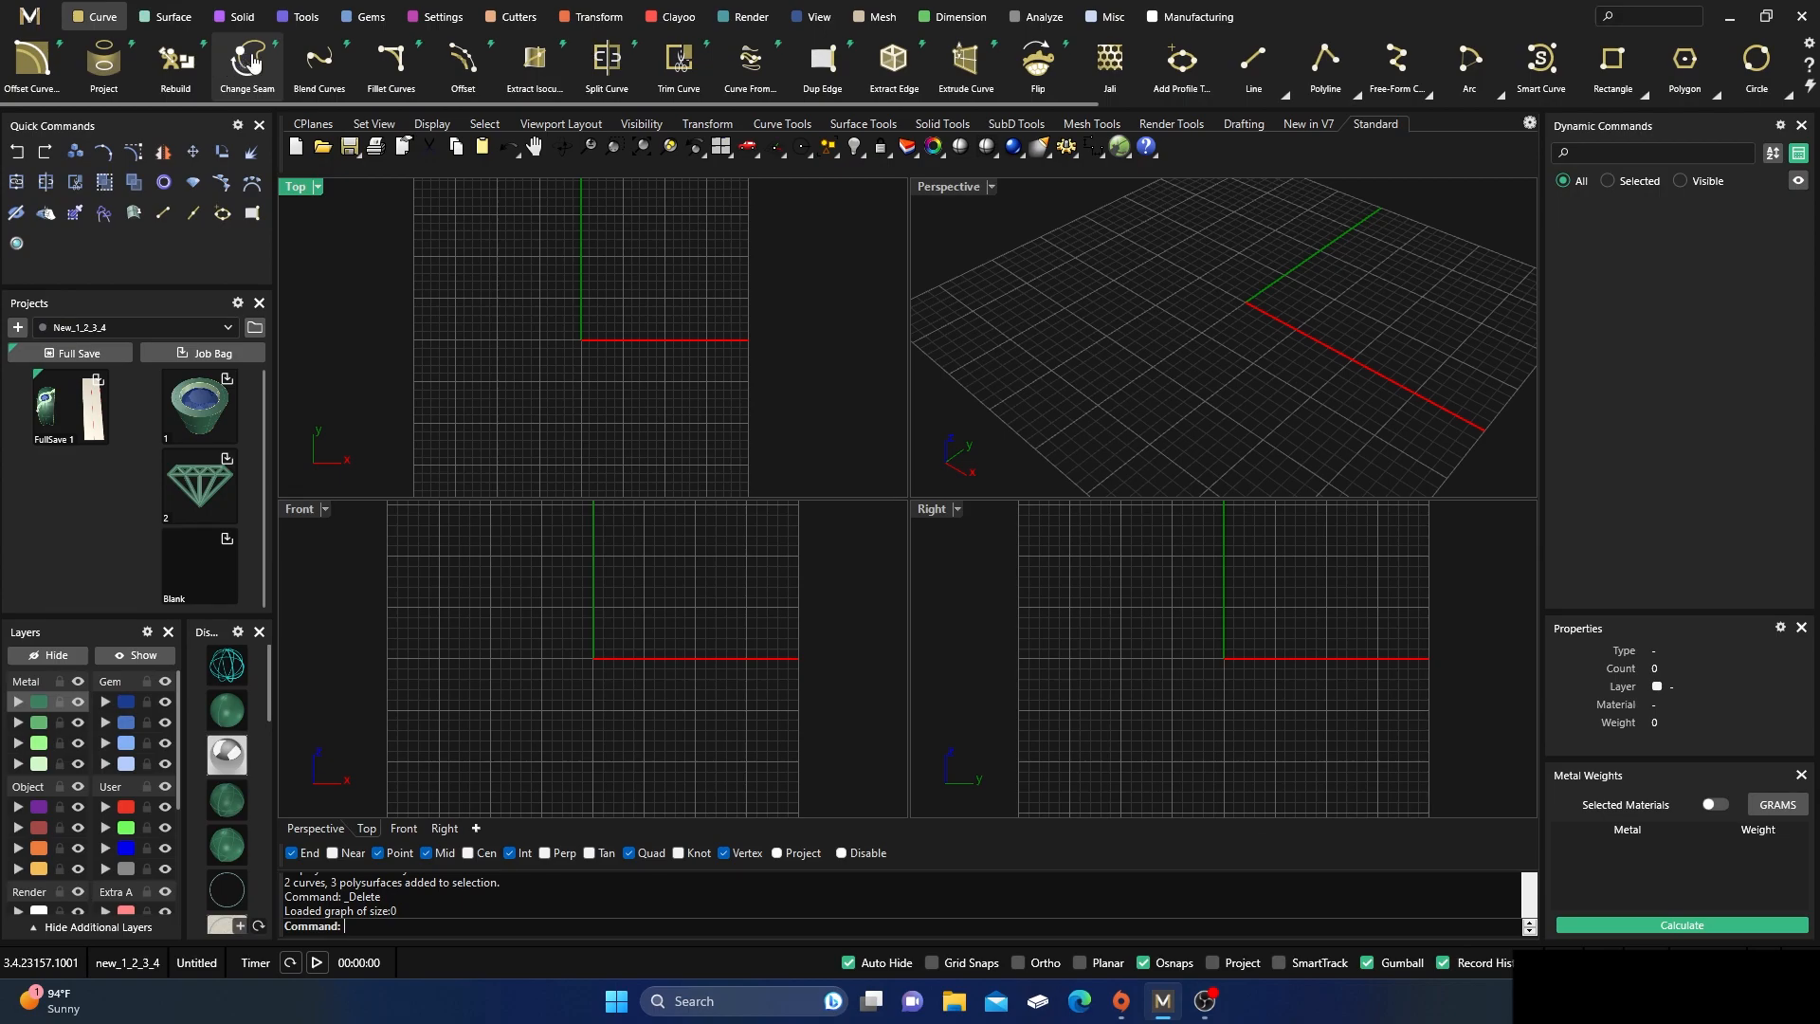
{"action": "left_click", "coordinate": [301, 17]}
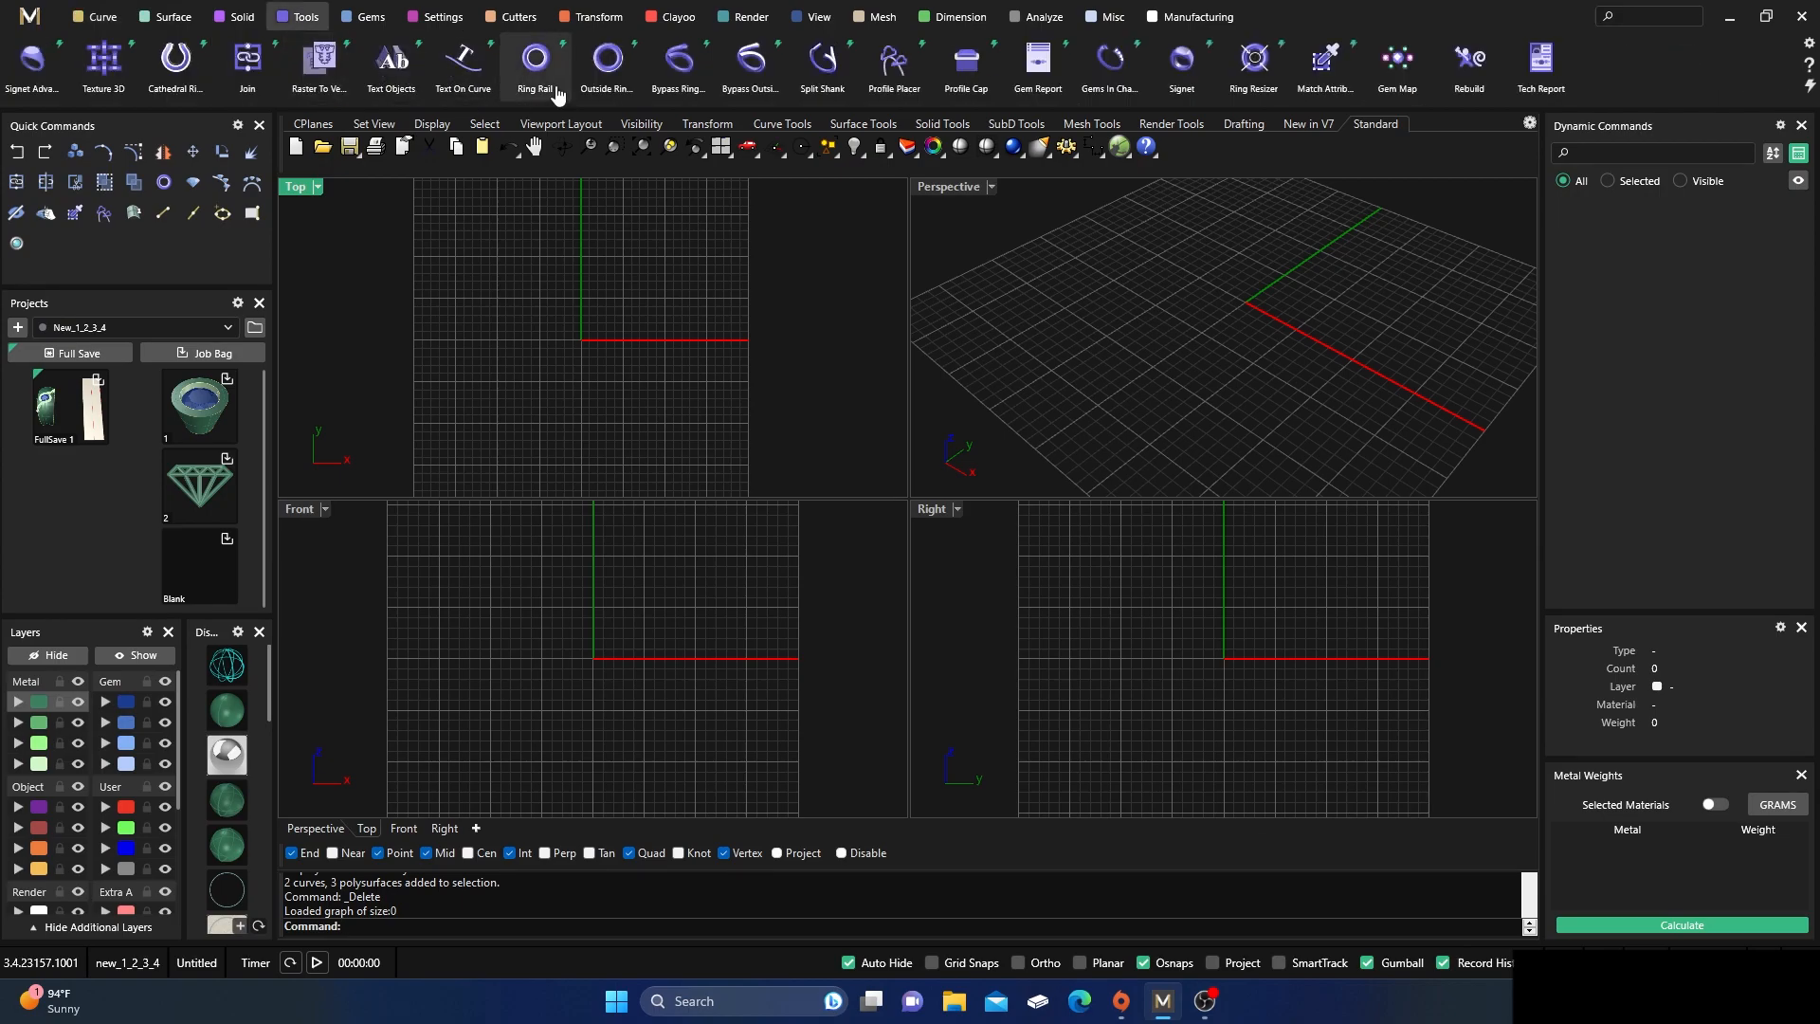
{"action": "left_click", "coordinate": [536, 64]}
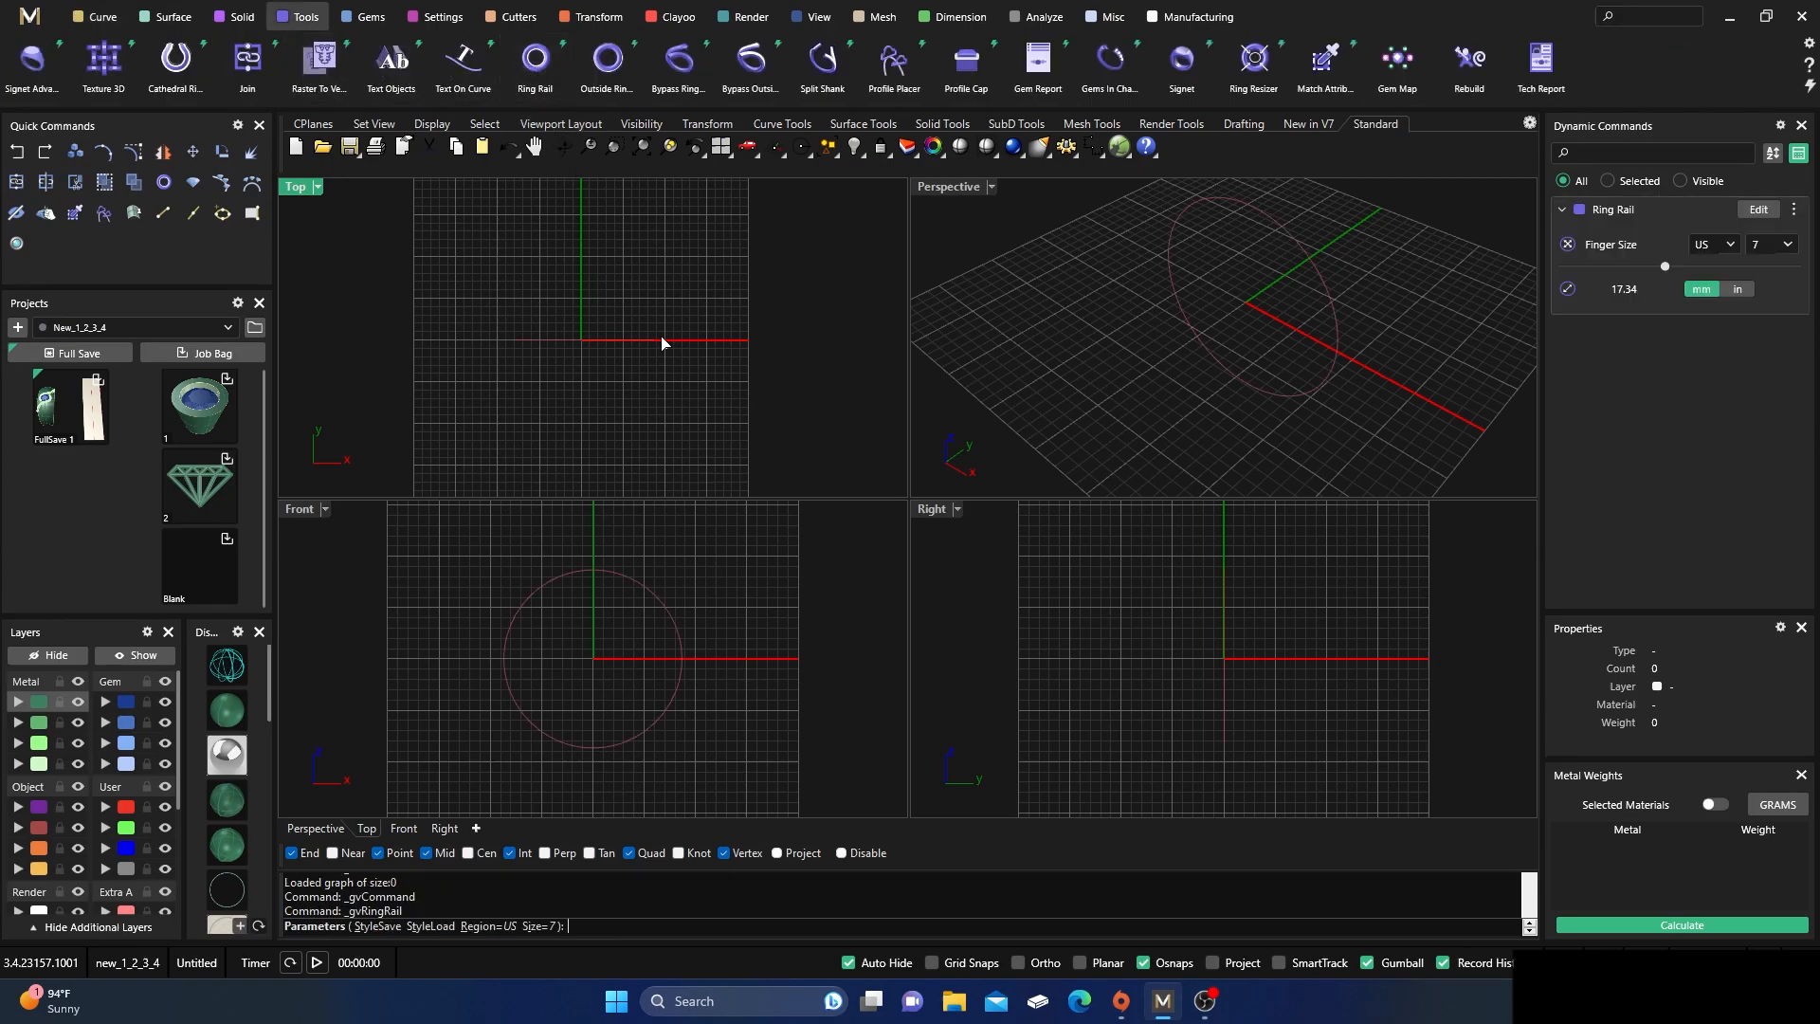
{"action": "key", "text": "Return"}
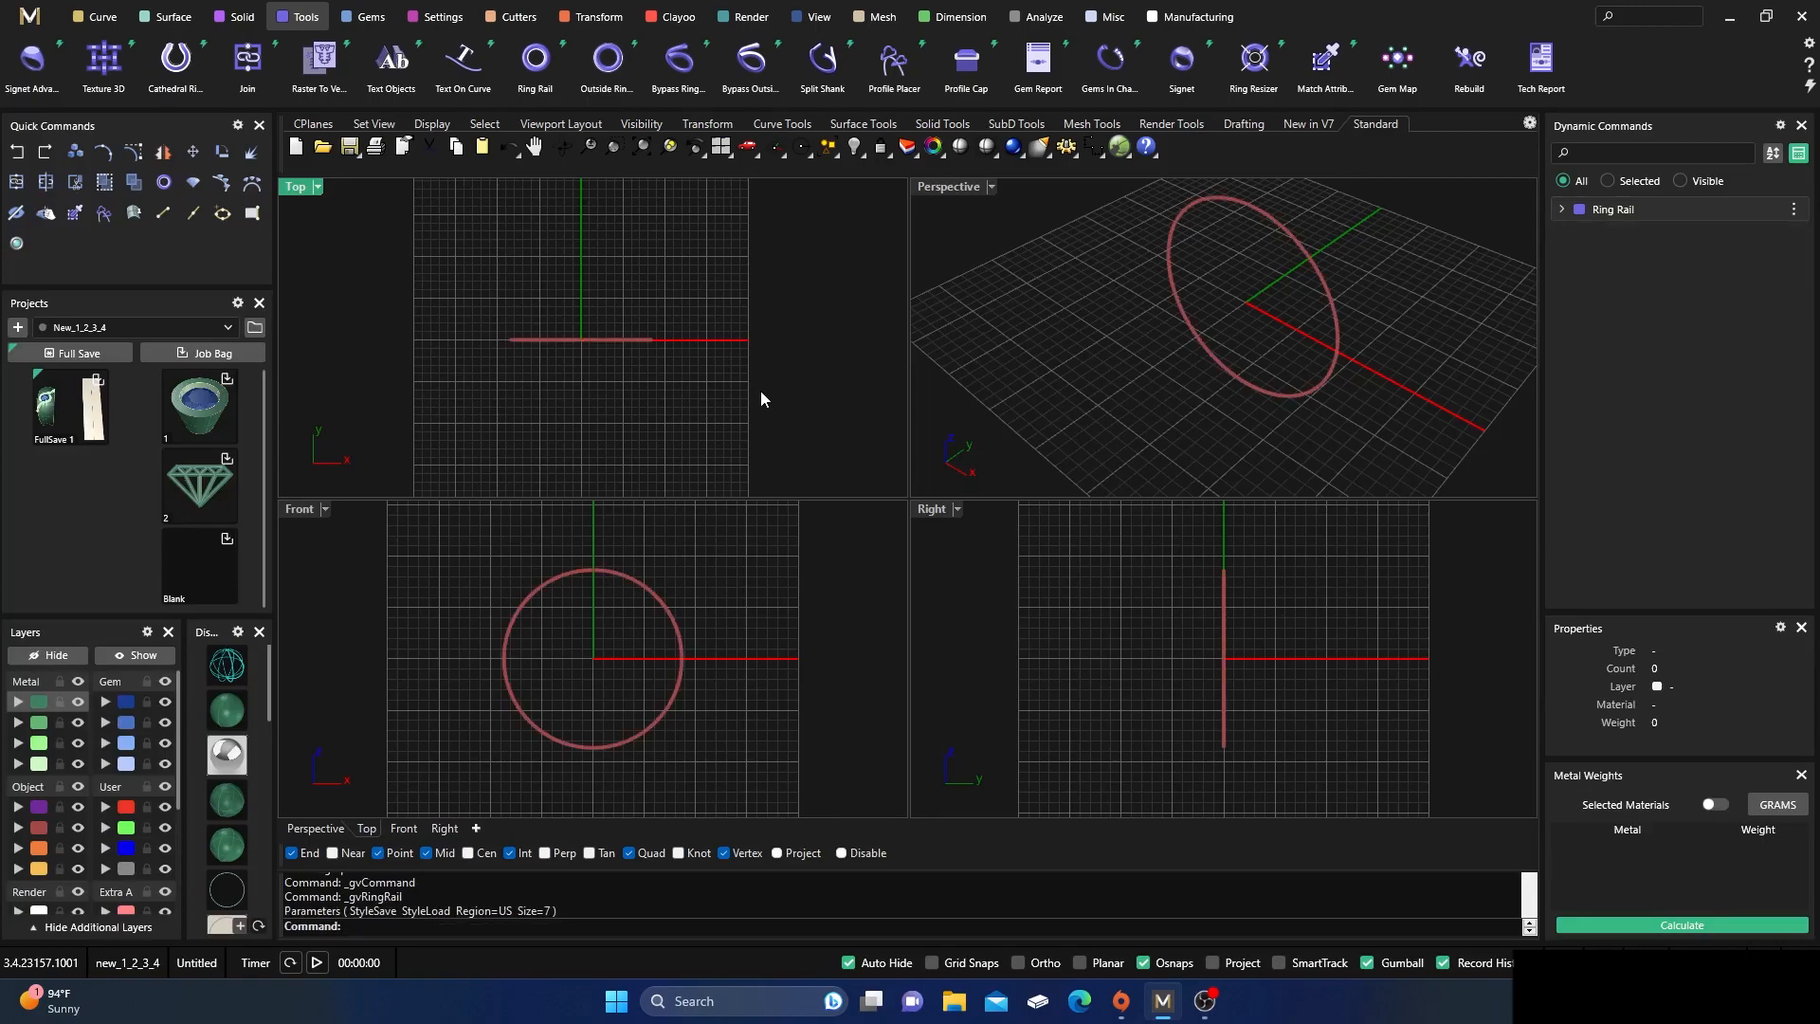
- Move the ring rail's seam to the lowest point of the circle, position 0.5, with Change Seam
{"action": "left_click", "coordinate": [641, 582]}
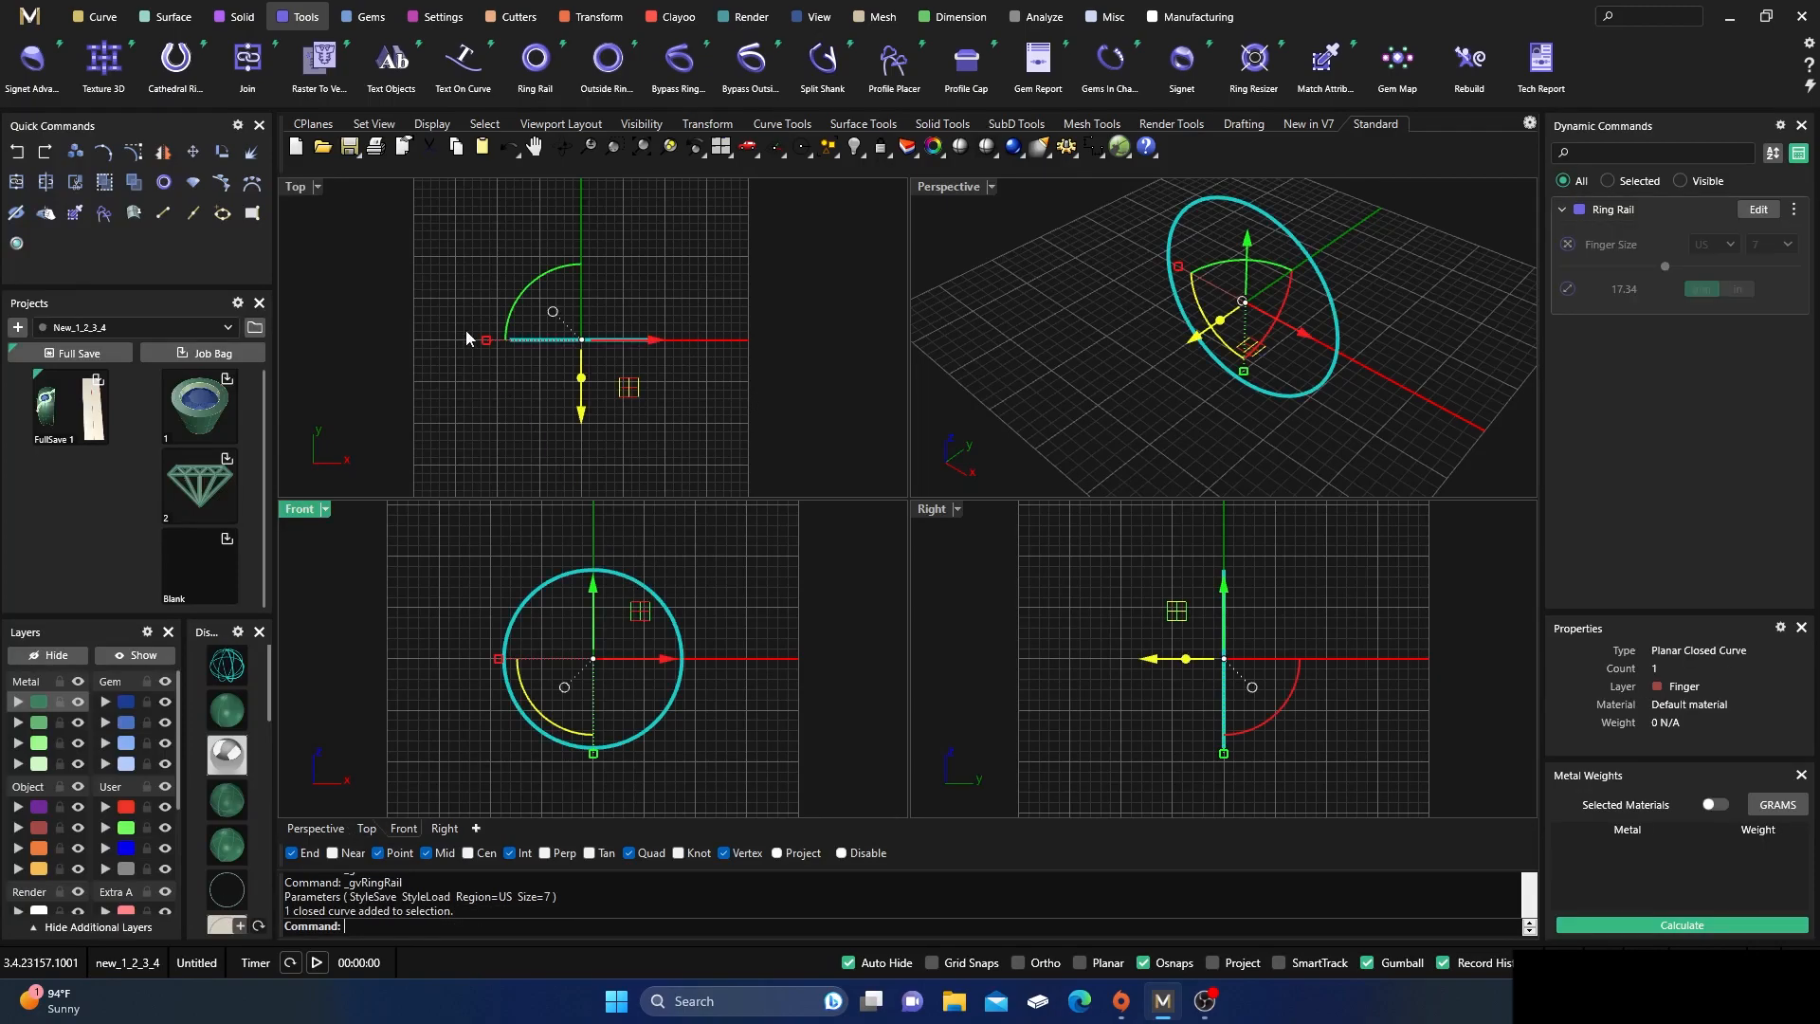
{"action": "left_click", "coordinate": [100, 17]}
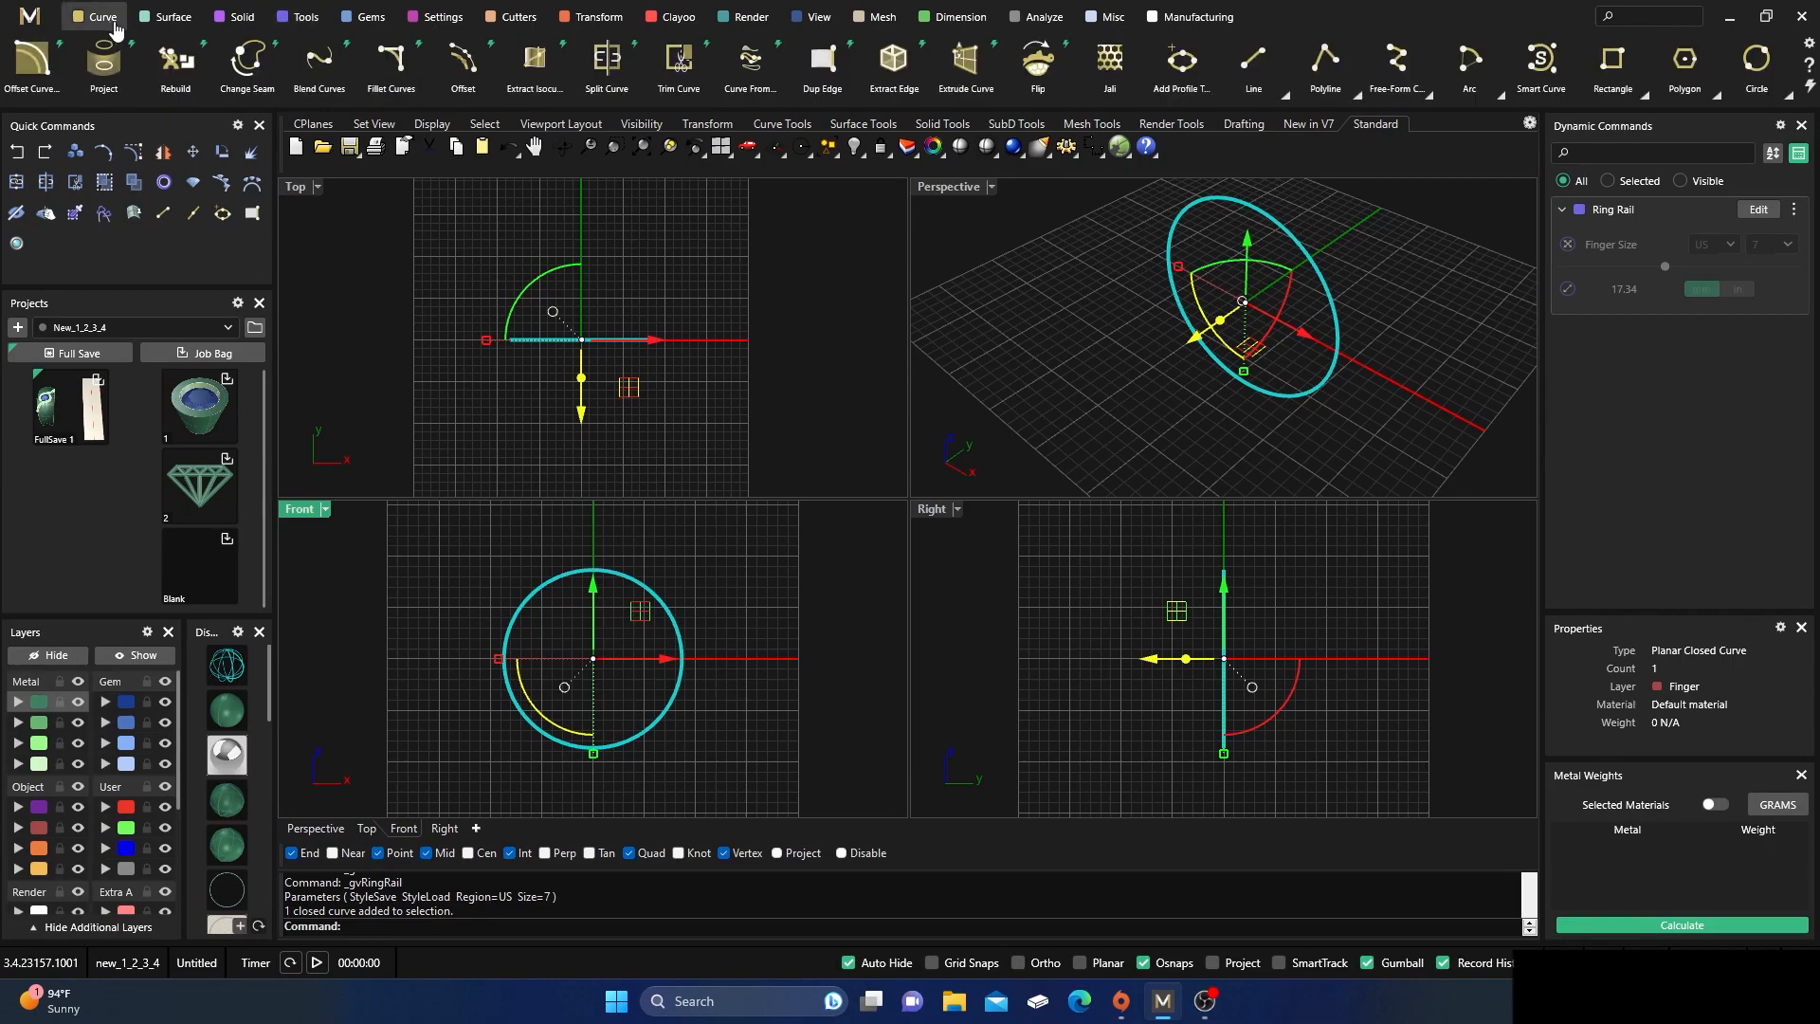
{"action": "left_click", "coordinate": [228, 68]}
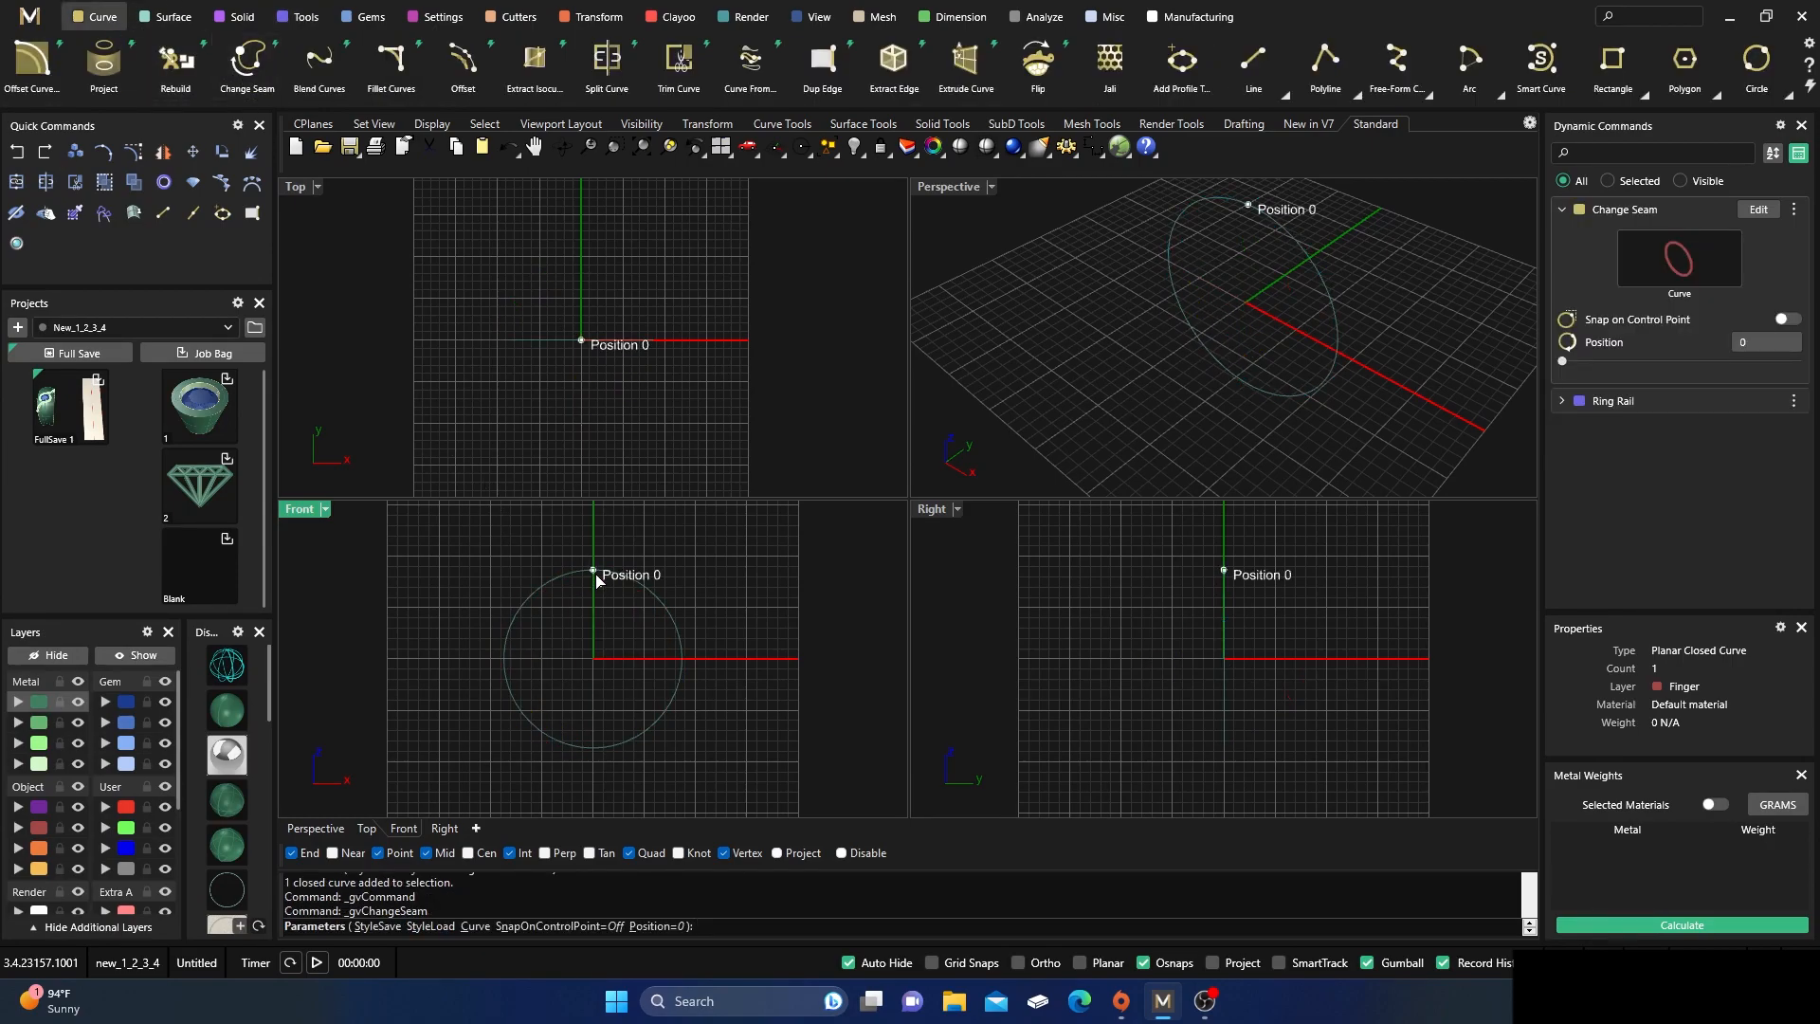
{"action": "left_click_drag", "start_coordinate": [597, 581], "coordinate": [597, 749]}
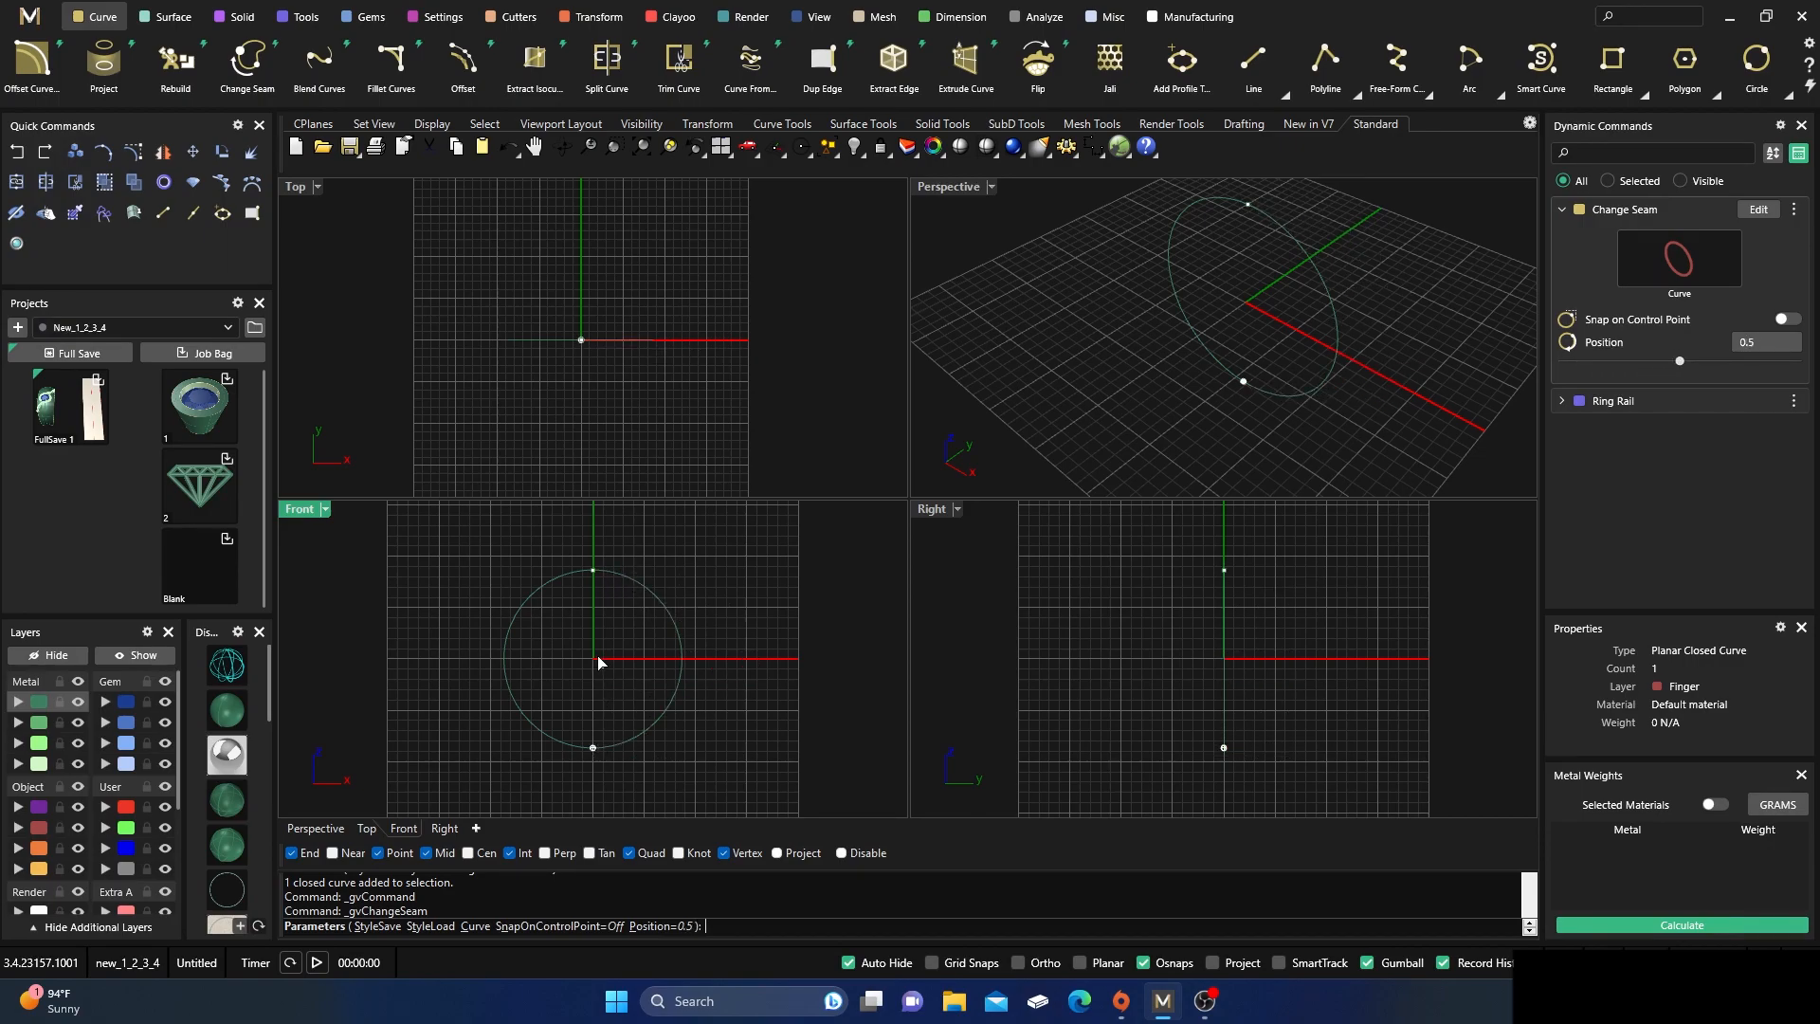
{"action": "right_click", "coordinate": [596, 656]}
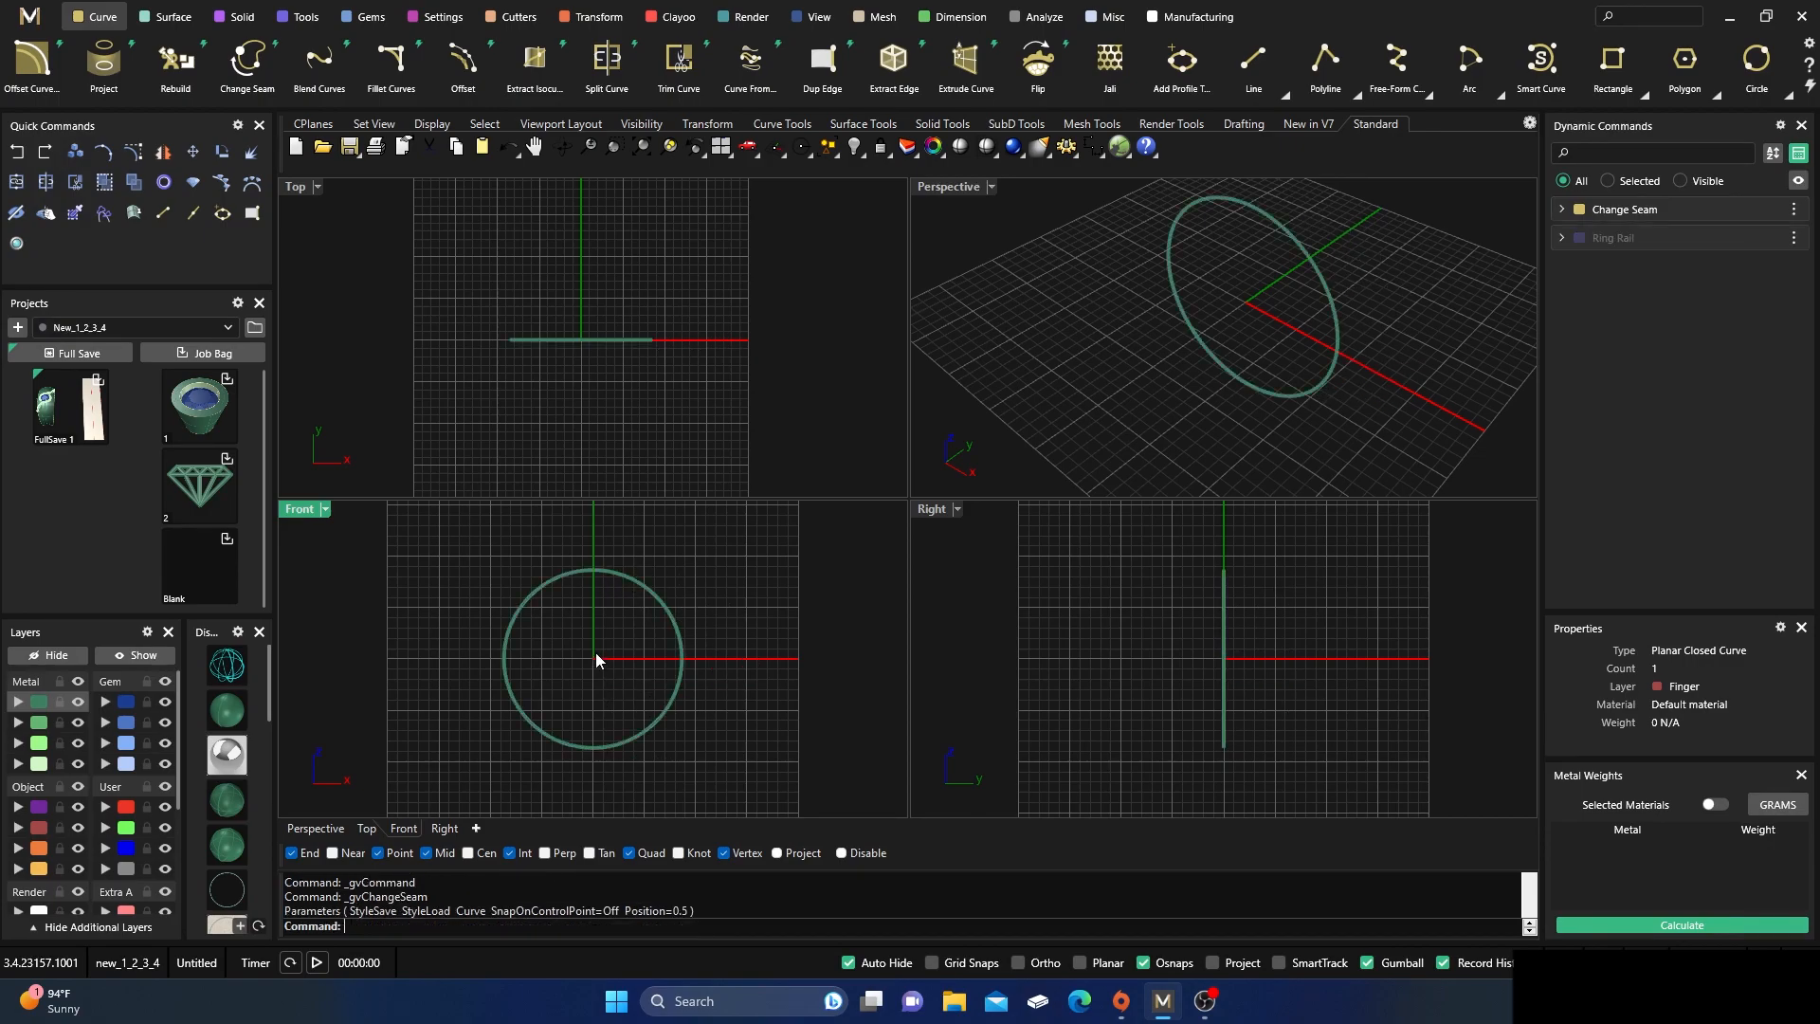
- Assign the seam-adjusted ring curve to the Finger layer
{"action": "left_click", "coordinate": [545, 589]}
{"action": "left_click", "coordinate": [38, 828]}
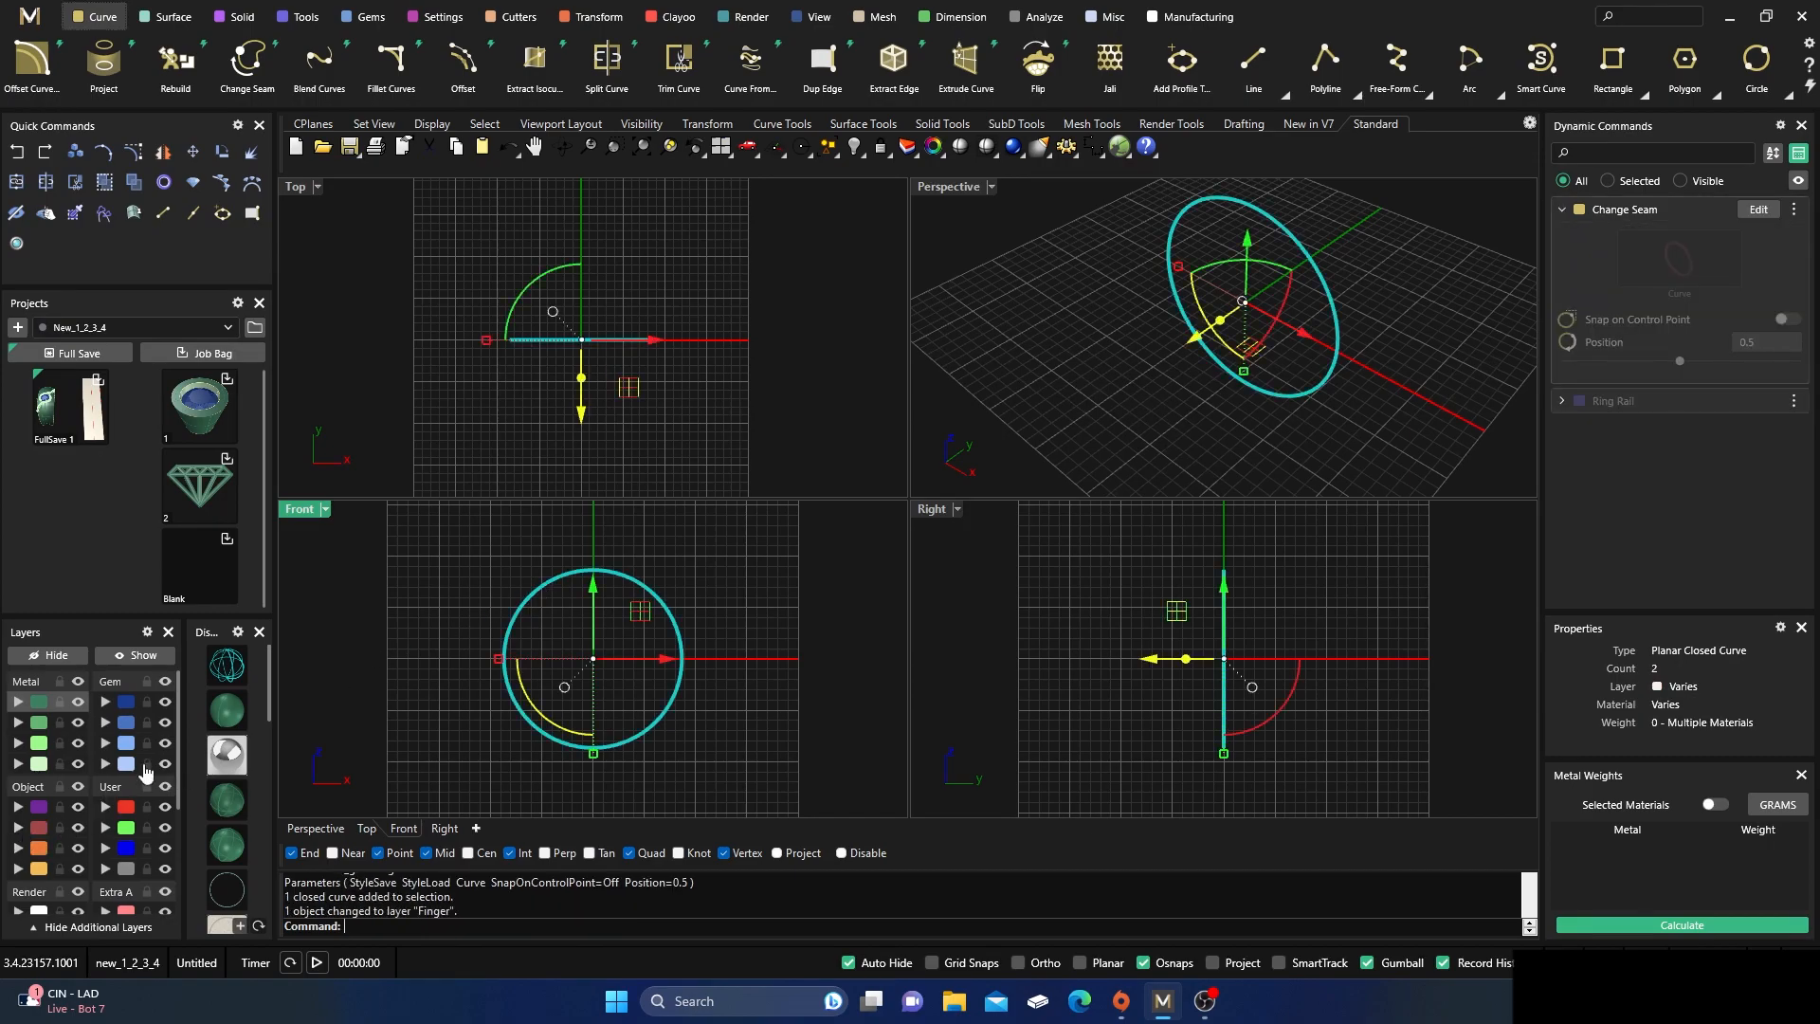
{"action": "left_click", "coordinate": [405, 638]}
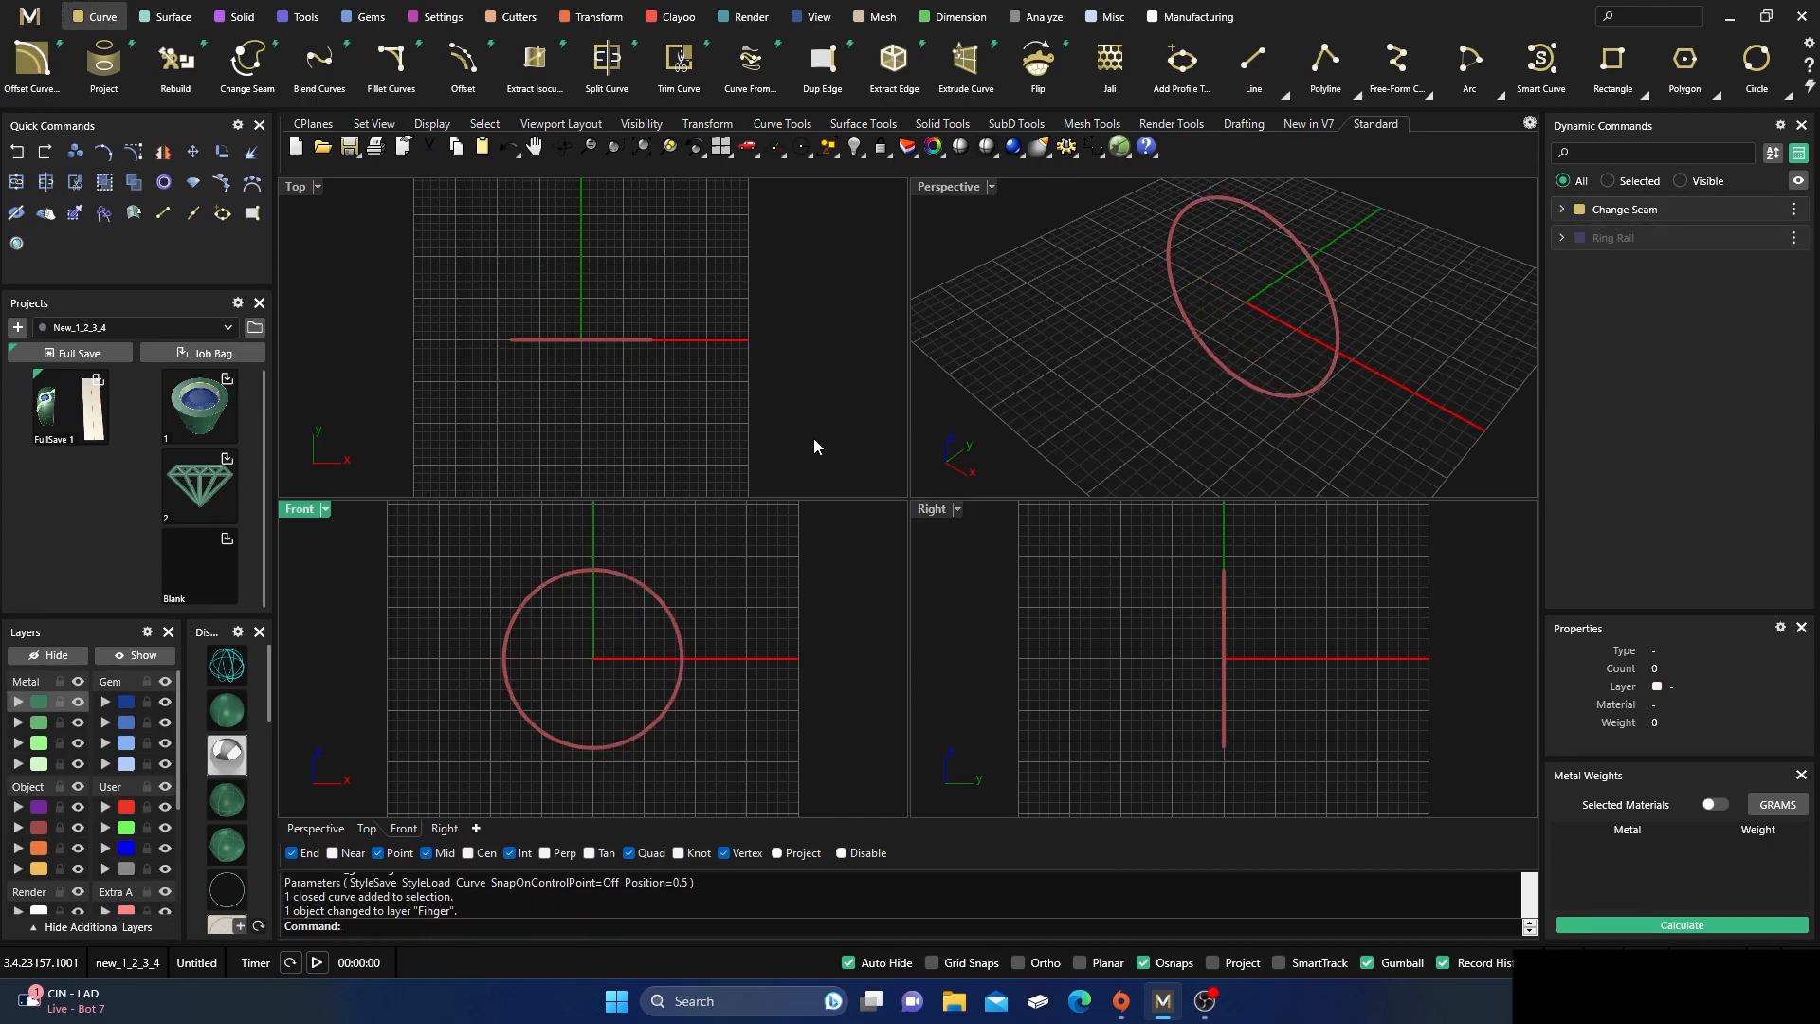
- Place shank profile 02 on the ring rail with Profile Placer in the maximized Perspective view
{"action": "double_click", "coordinate": [948, 187]}
{"action": "scroll", "coordinate": [884, 451], "scroll_direction": "down", "scroll_amount": 2}
{"action": "right_click_drag", "start_coordinate": [880, 470], "coordinate": [931, 469]}
{"action": "left_click", "coordinate": [905, 547]}
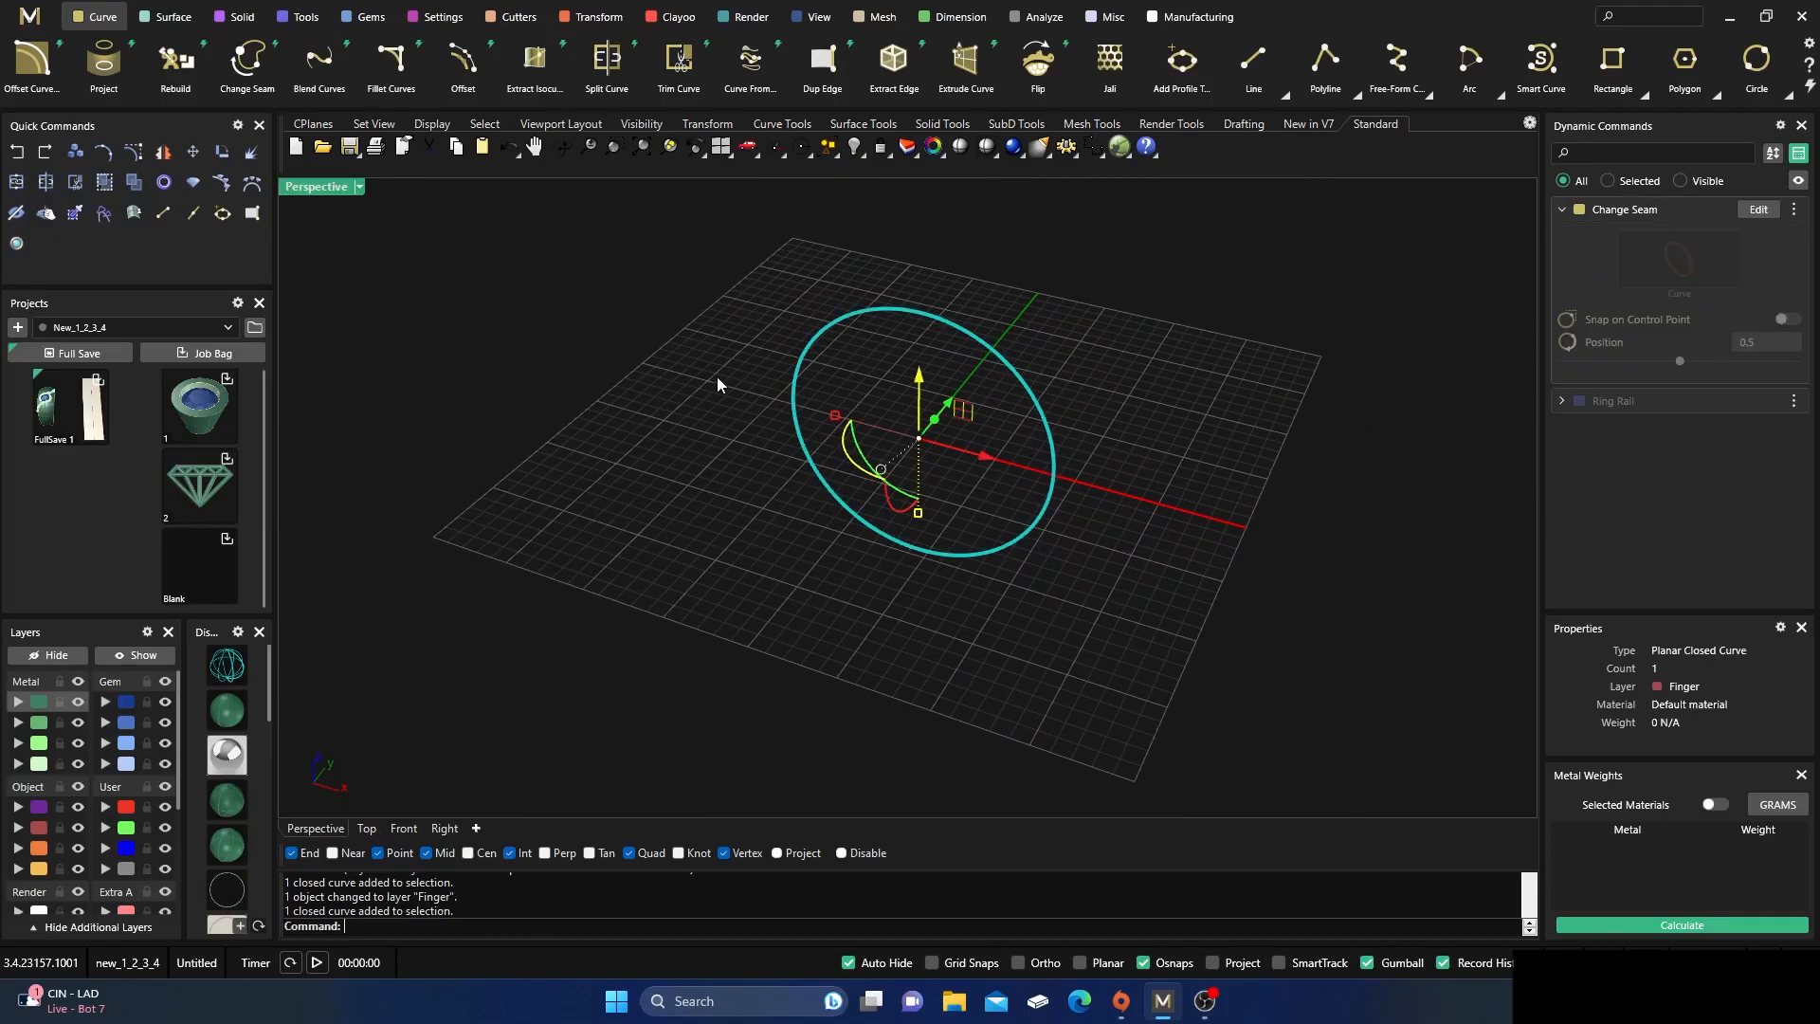
{"action": "left_click", "coordinate": [299, 16]}
{"action": "left_click", "coordinate": [894, 59]}
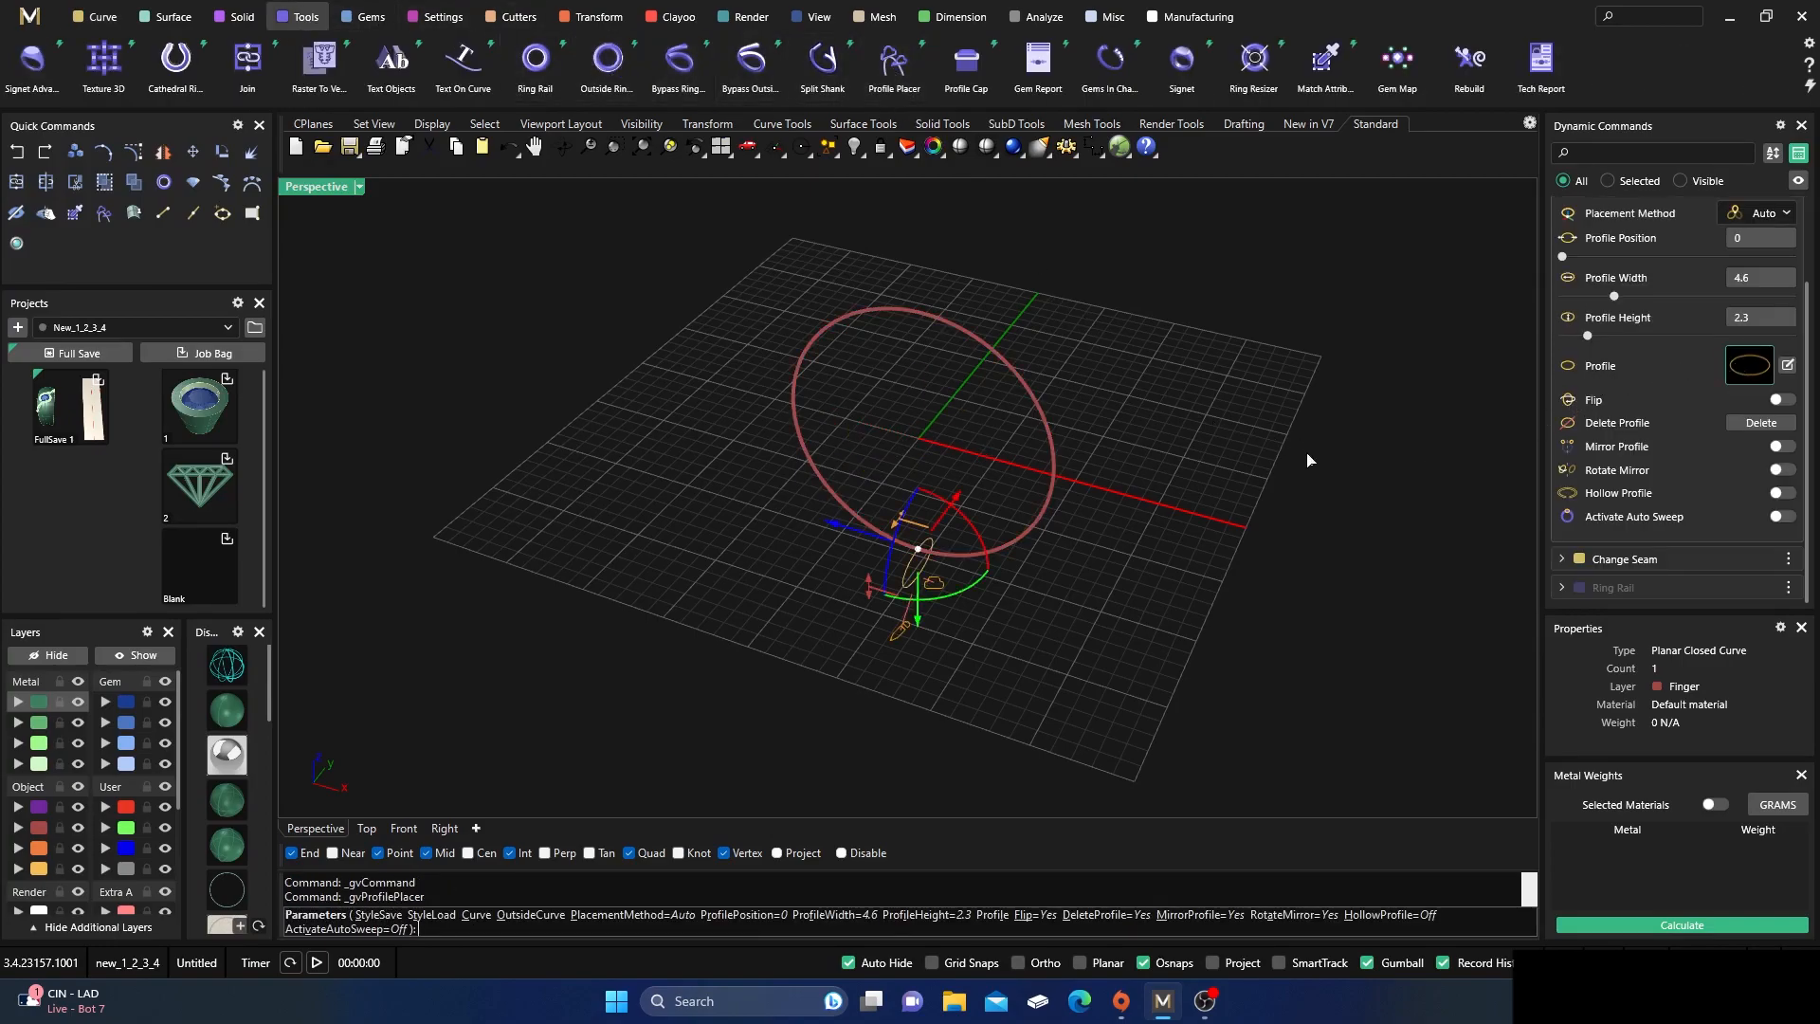
{"action": "left_click", "coordinate": [929, 519]}
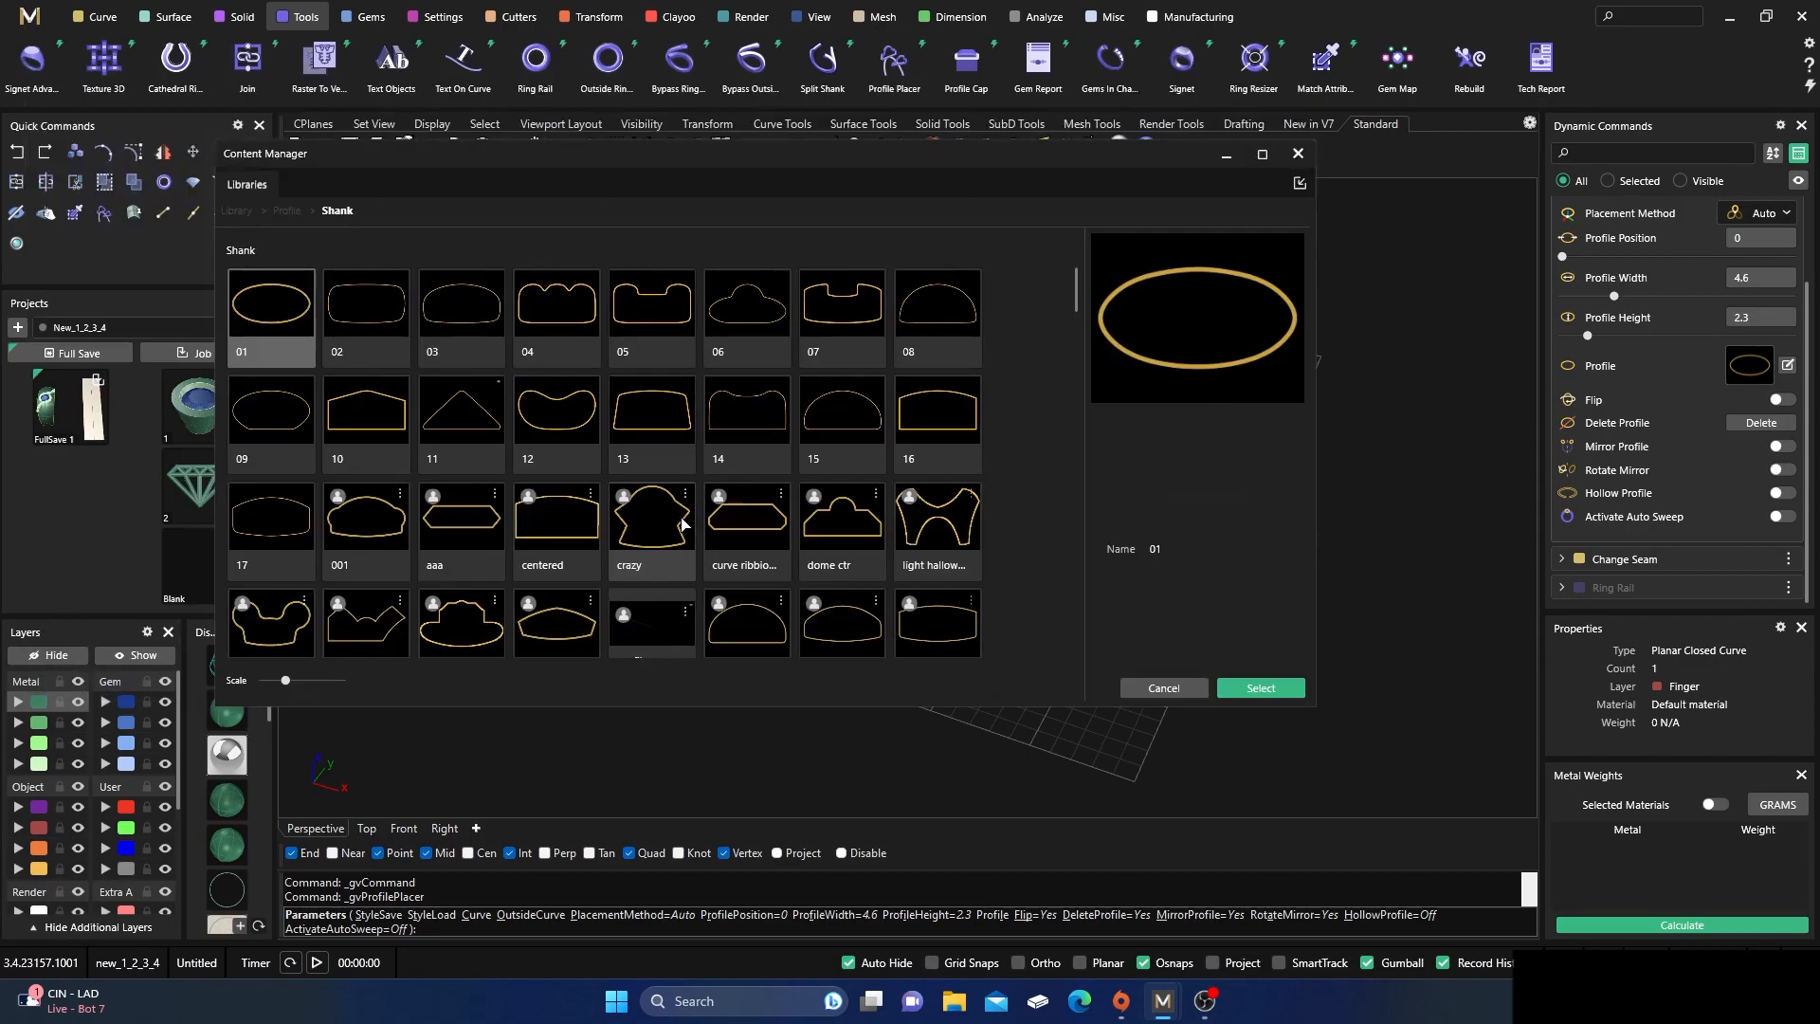
{"action": "left_click", "coordinate": [382, 322]}
{"action": "left_click", "coordinate": [1260, 687]}
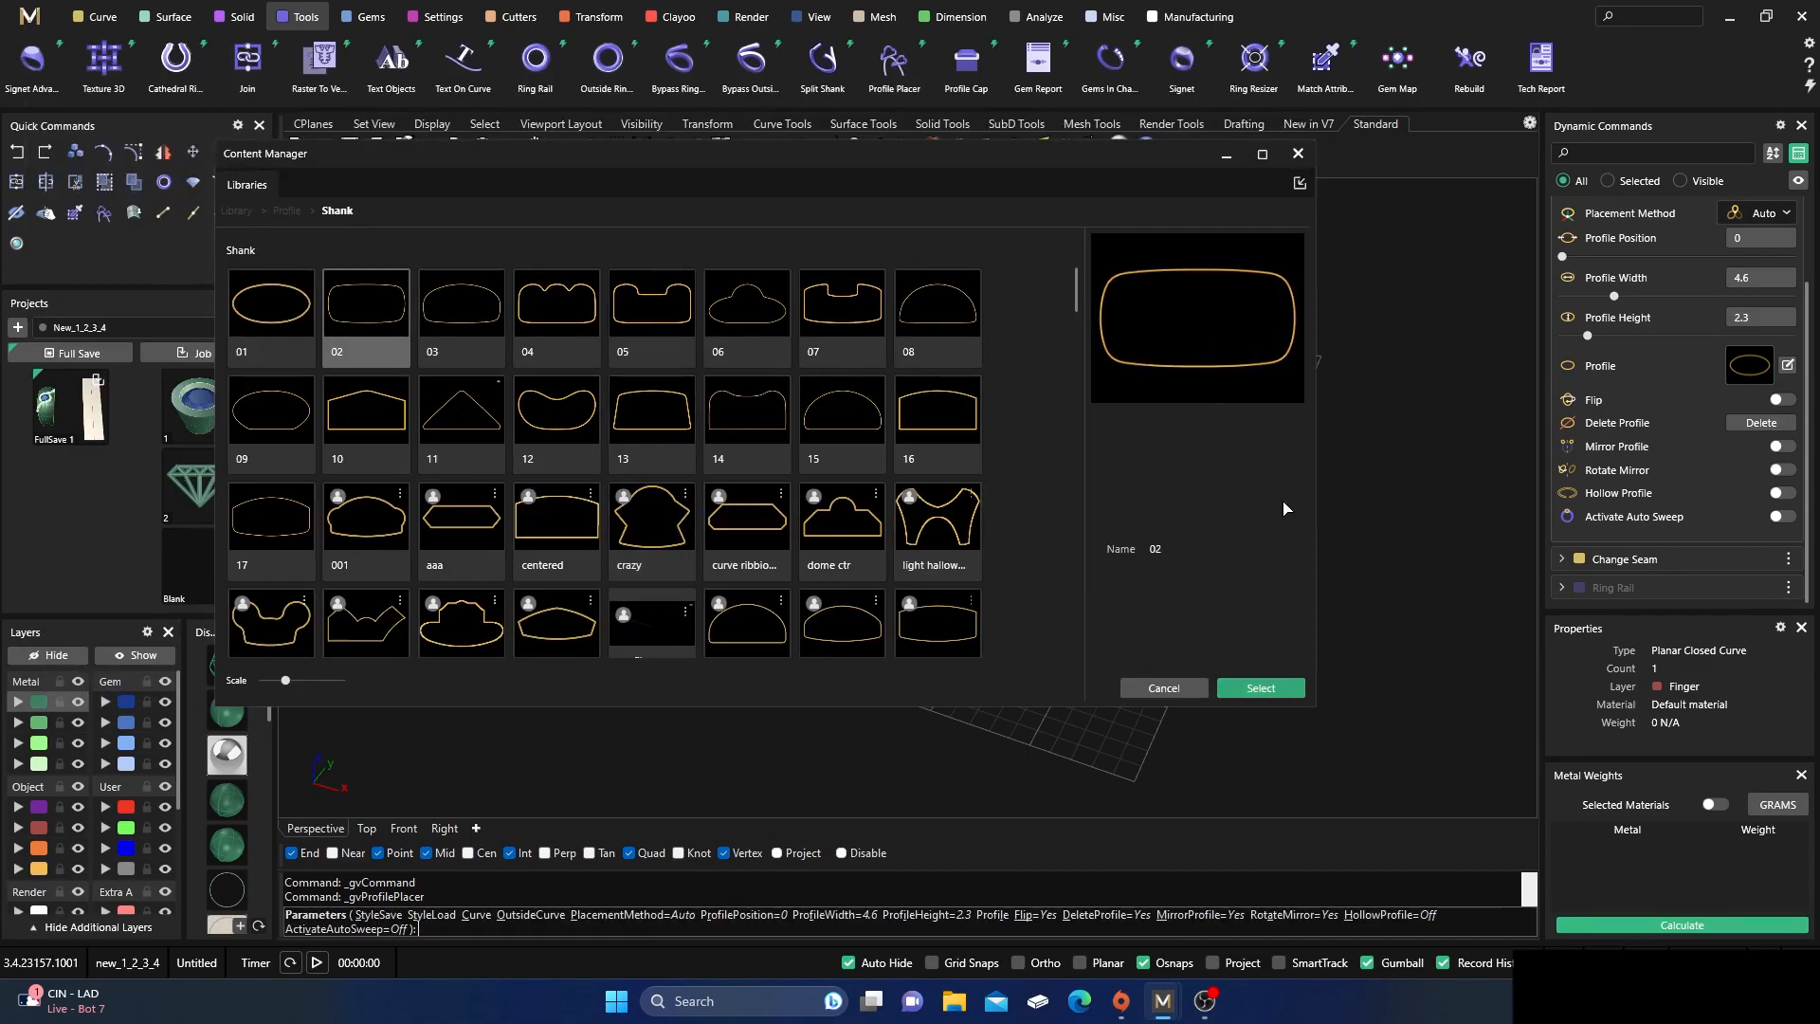
{"action": "left_click", "coordinate": [1298, 154]}
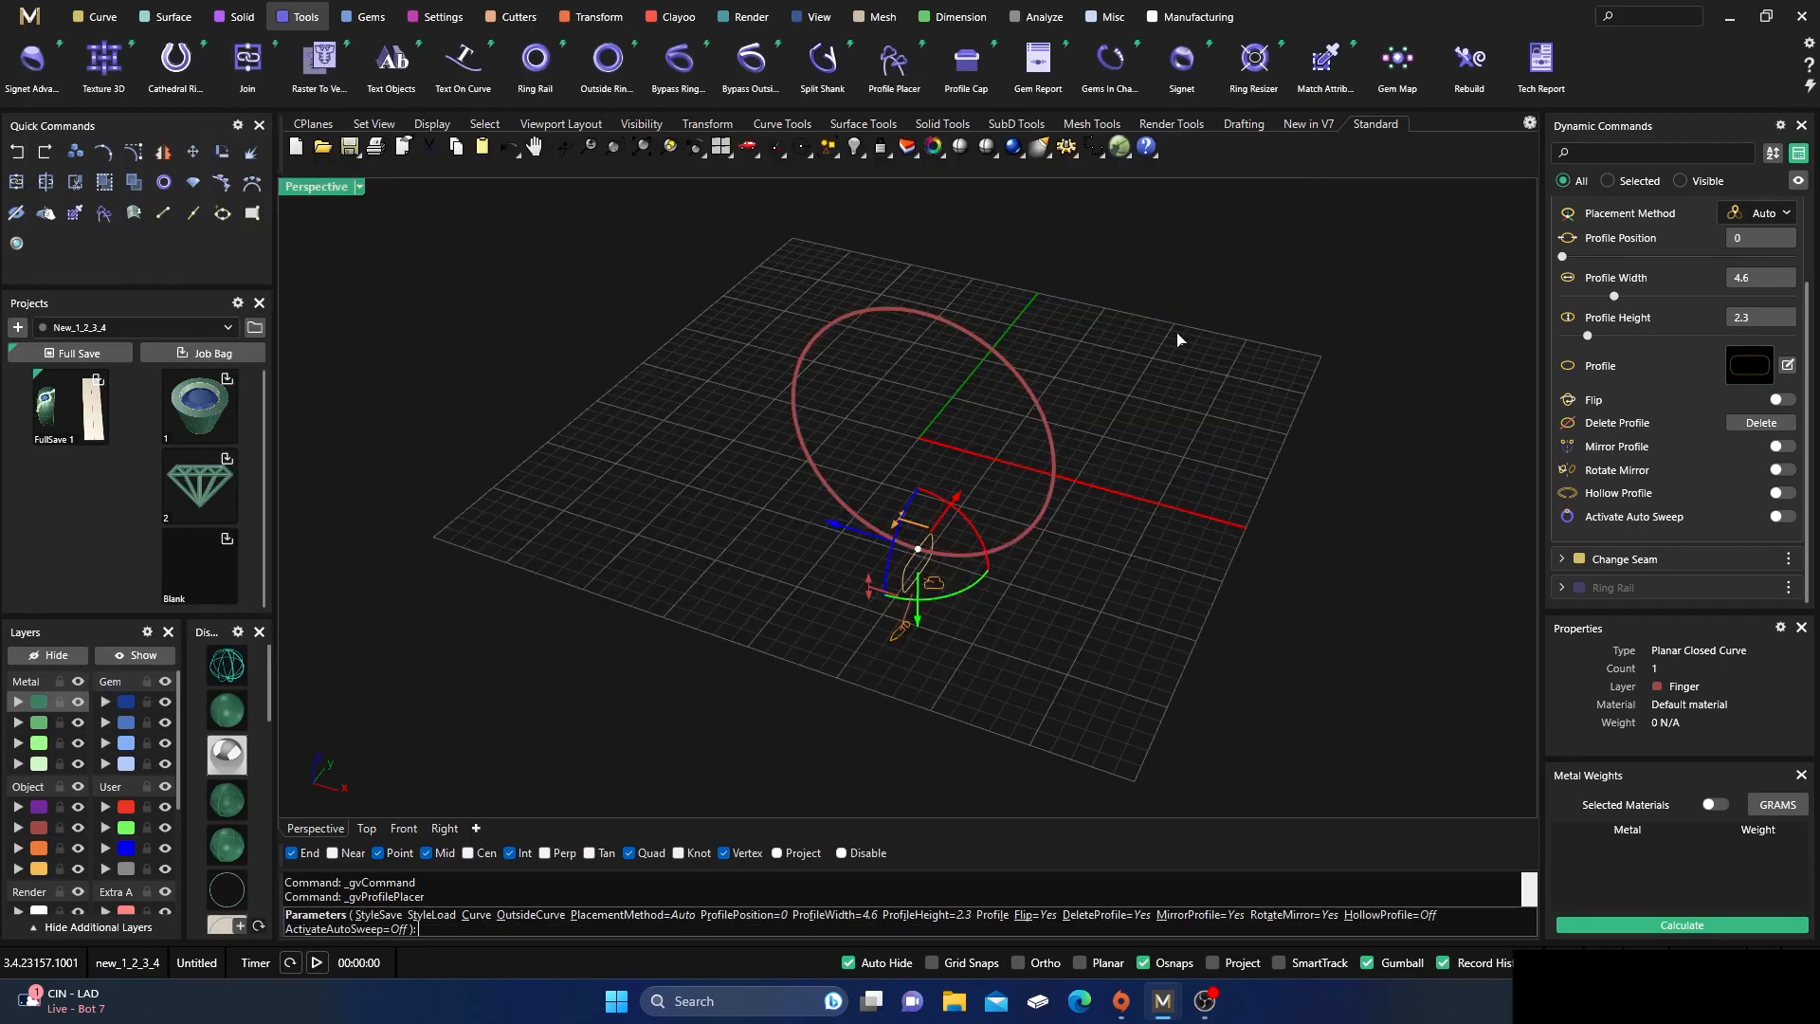
- Activate Auto Sweep for the placed profile and accept it to build the solid ring band
{"action": "right_click_drag", "start_coordinate": [1048, 609], "coordinate": [1080, 588]}
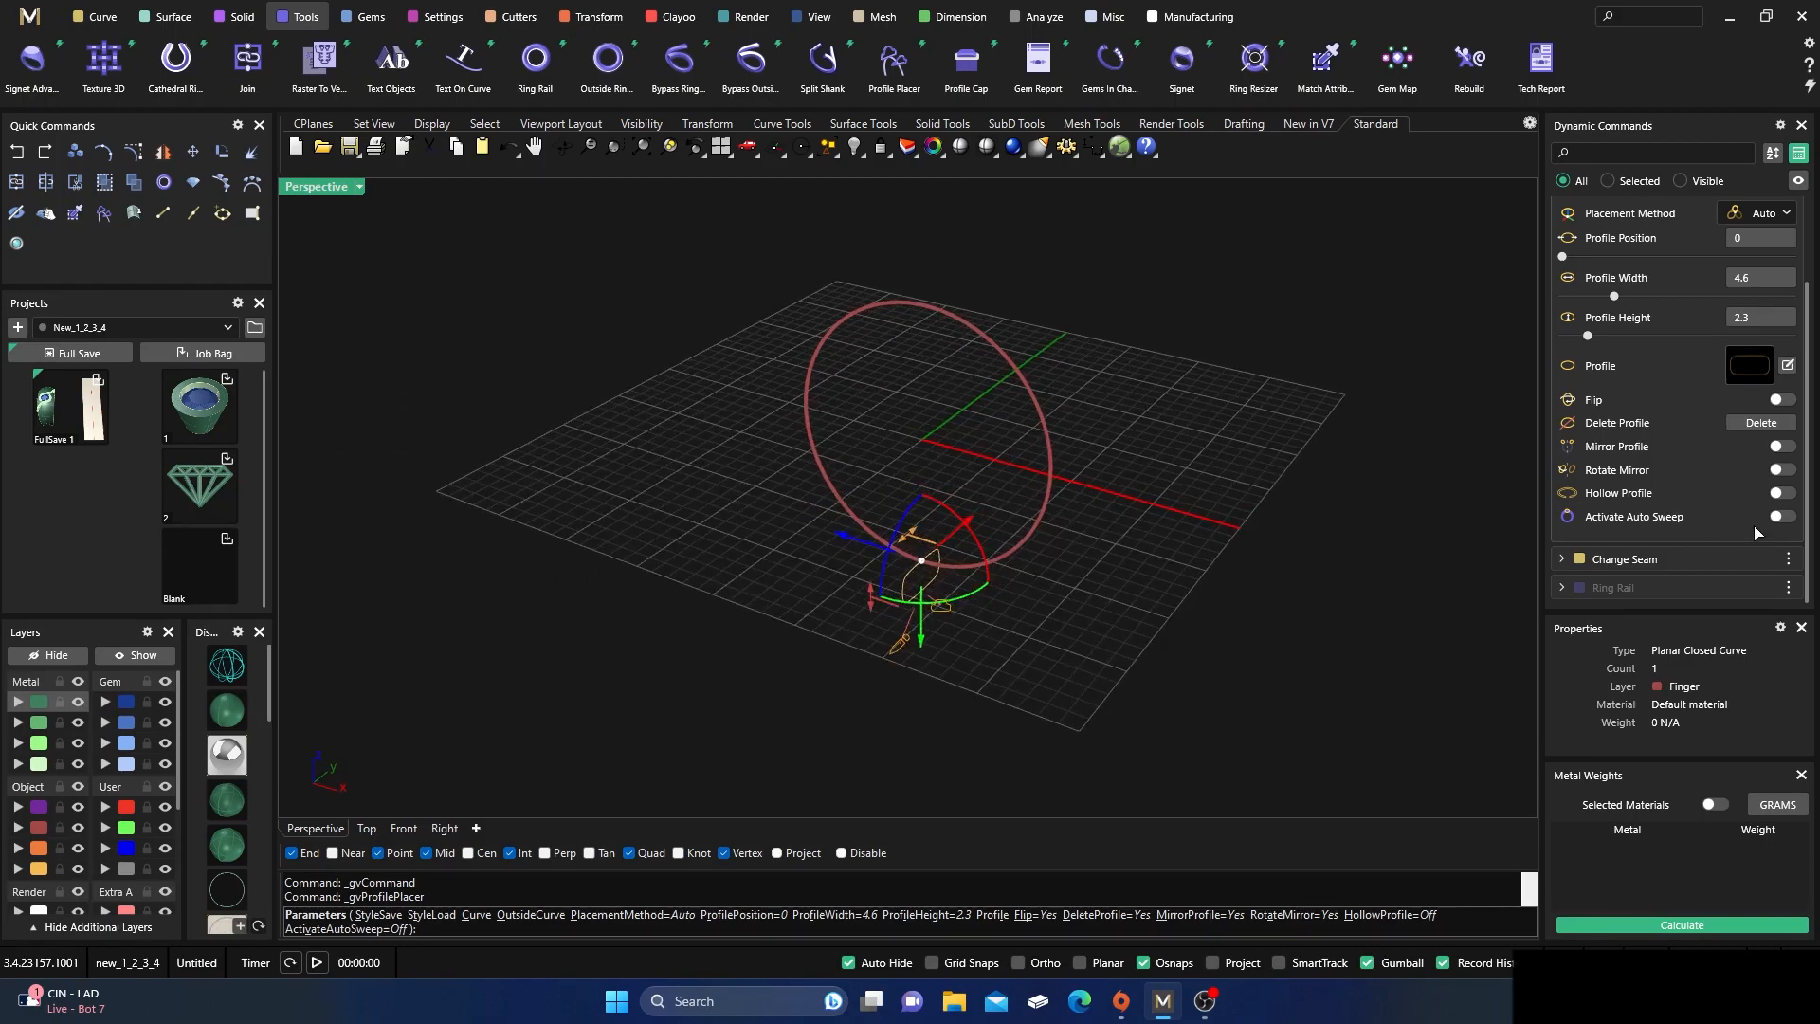
{"action": "left_click", "coordinate": [1783, 517]}
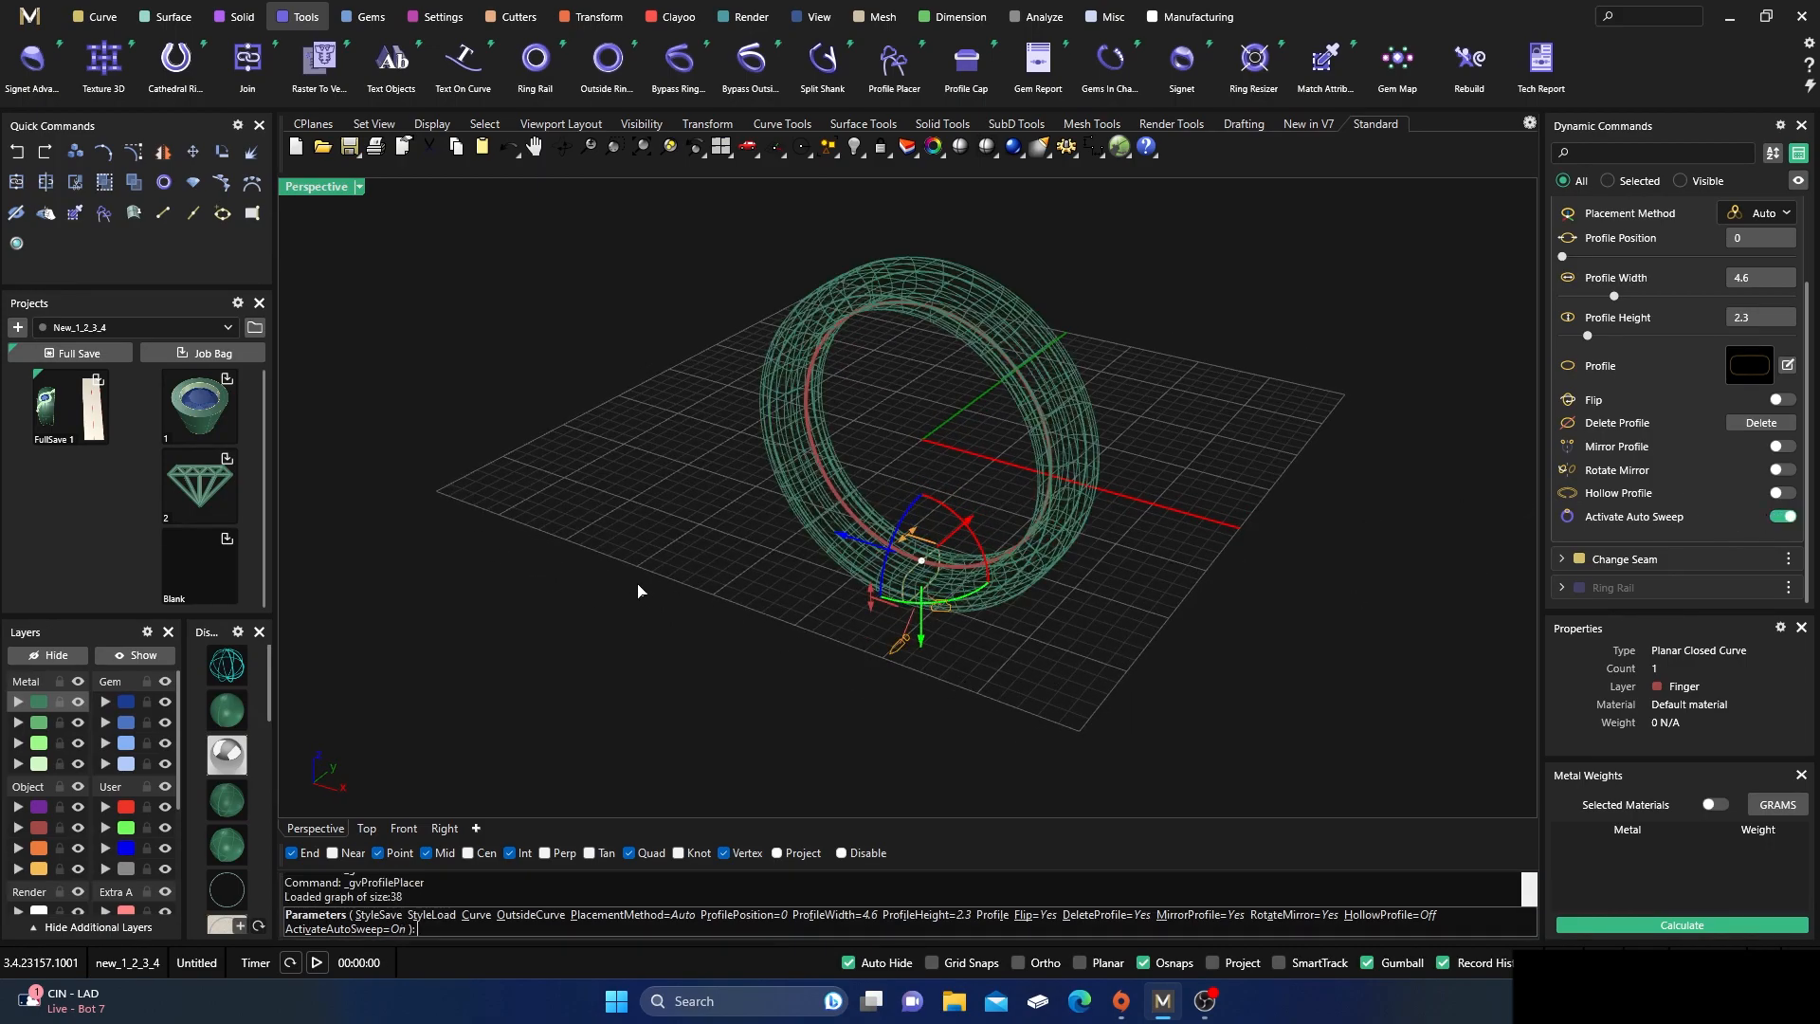
{"action": "key", "text": "Return"}
- Examine the swept ring band from several angles
{"action": "mouse_move", "coordinate": [493, 606]}
{"action": "right_mouse_down"}
{"action": "mouse_move", "coordinate": [754, 709]}
{"action": "mouse_move", "coordinate": [758, 682]}
{"action": "right_mouse_up"}
{"action": "scroll", "coordinate": [827, 584], "scroll_direction": "up", "scroll_amount": 4}
{"action": "left_click", "coordinate": [834, 596]}
{"action": "left_click", "coordinate": [561, 538]}
{"action": "scroll", "coordinate": [702, 663], "scroll_direction": "down", "scroll_amount": 5}
{"action": "right_click_drag", "start_coordinate": [800, 546], "coordinate": [680, 478]}
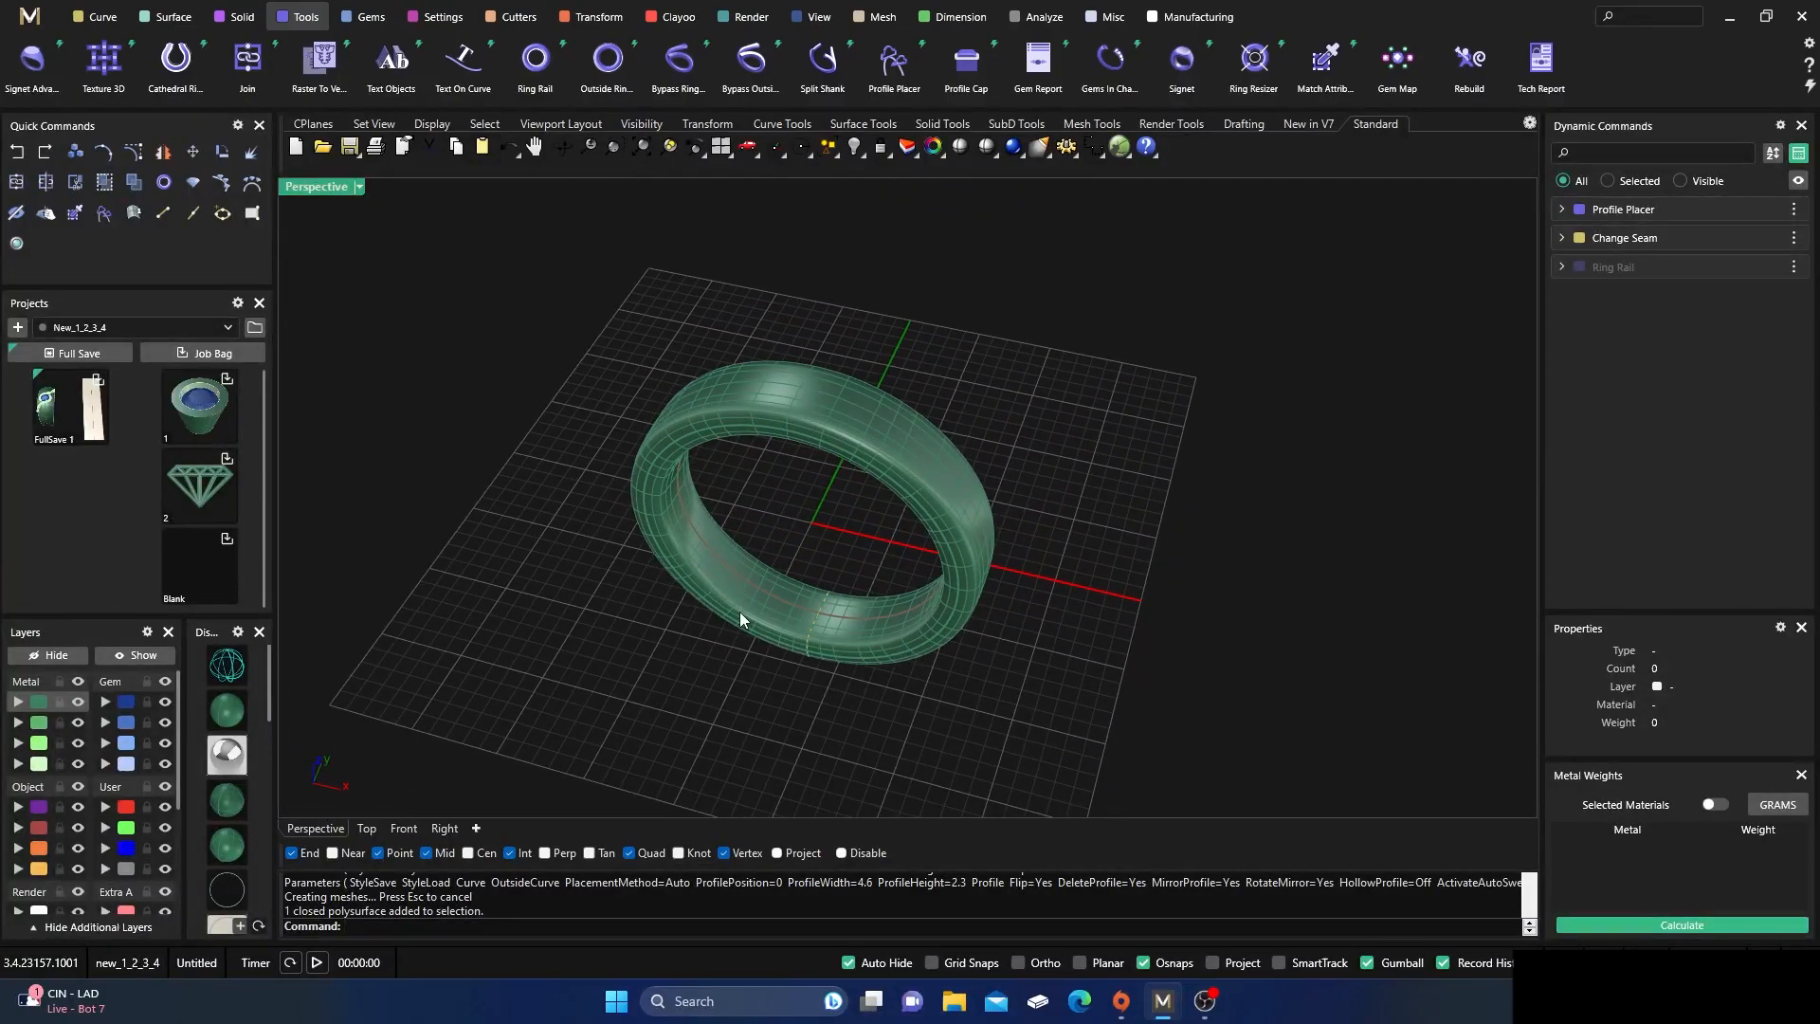
{"action": "right_click_drag", "start_coordinate": [697, 680], "coordinate": [768, 658]}
{"action": "scroll", "coordinate": [719, 649], "scroll_direction": "down", "scroll_amount": 3}
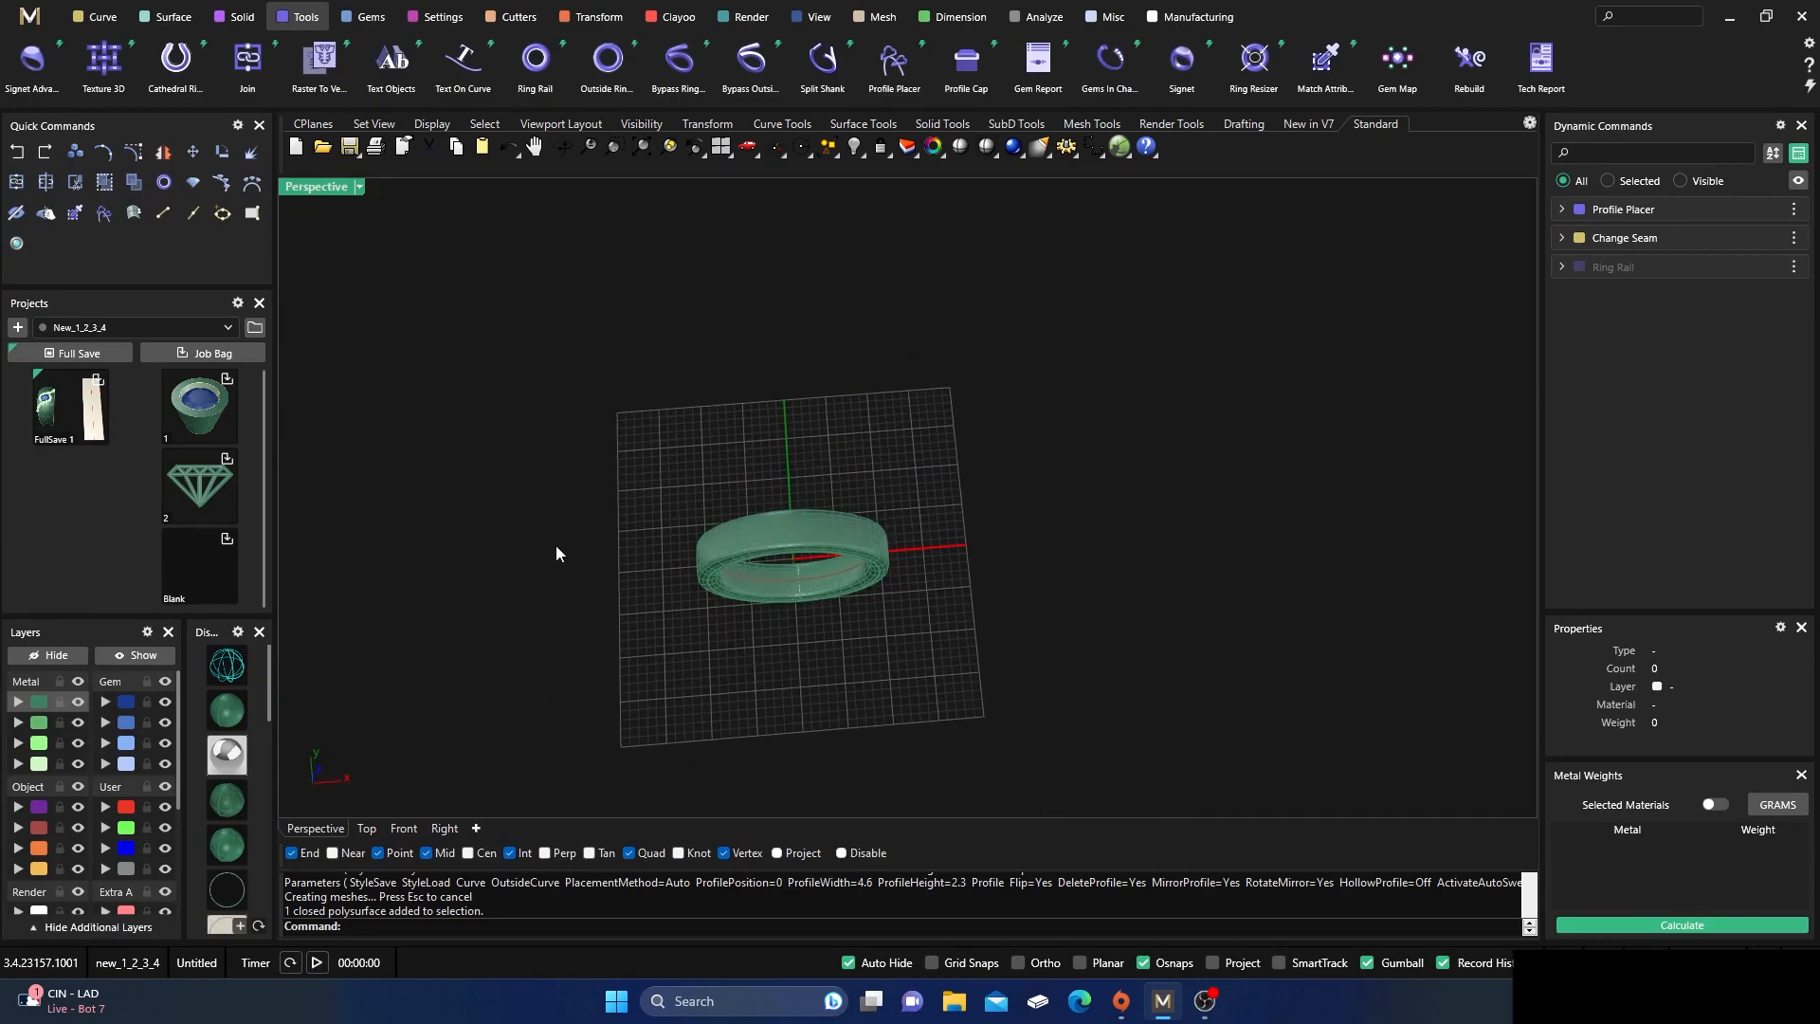
- Insert the saved diamond-shaped part 2 from the New_1_2_3_4 project into the scene beside the ring
{"action": "left_click", "coordinate": [196, 491]}
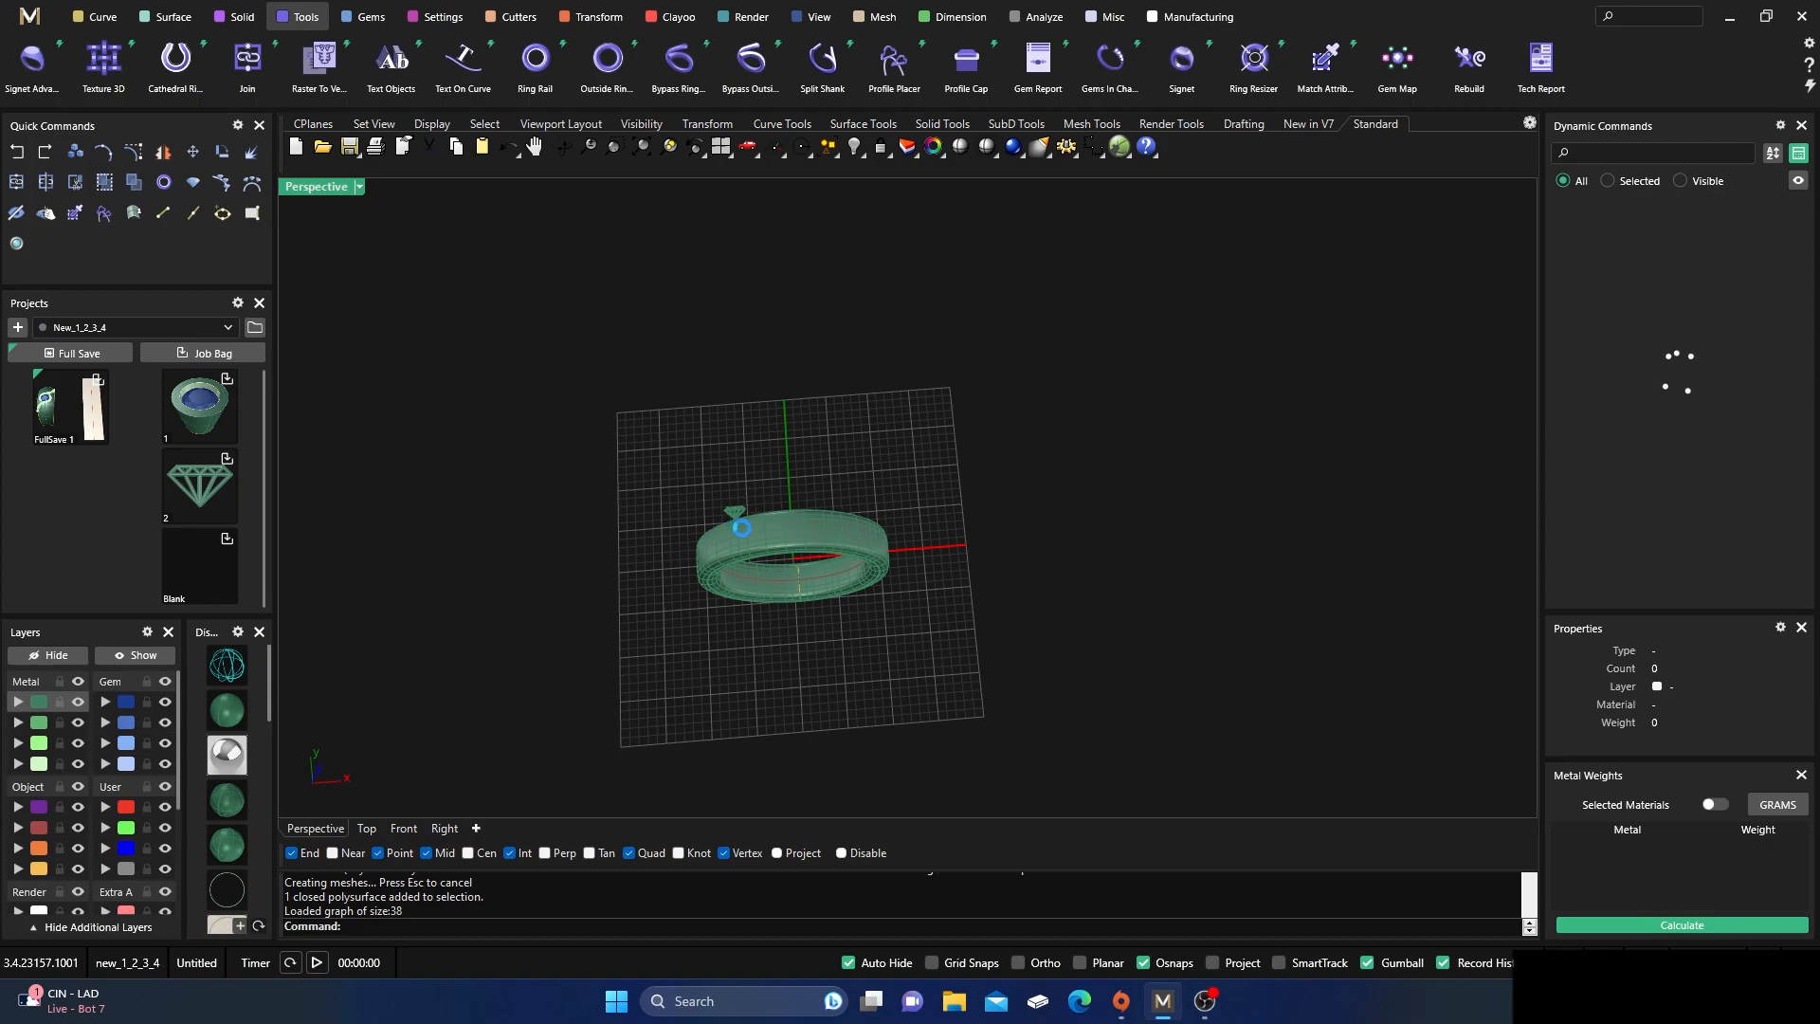
{"action": "right_click_drag", "start_coordinate": [742, 536], "coordinate": [683, 455]}
{"action": "scroll", "coordinate": [731, 528], "scroll_direction": "up", "scroll_amount": 14}
{"action": "left_click", "coordinate": [766, 552]}
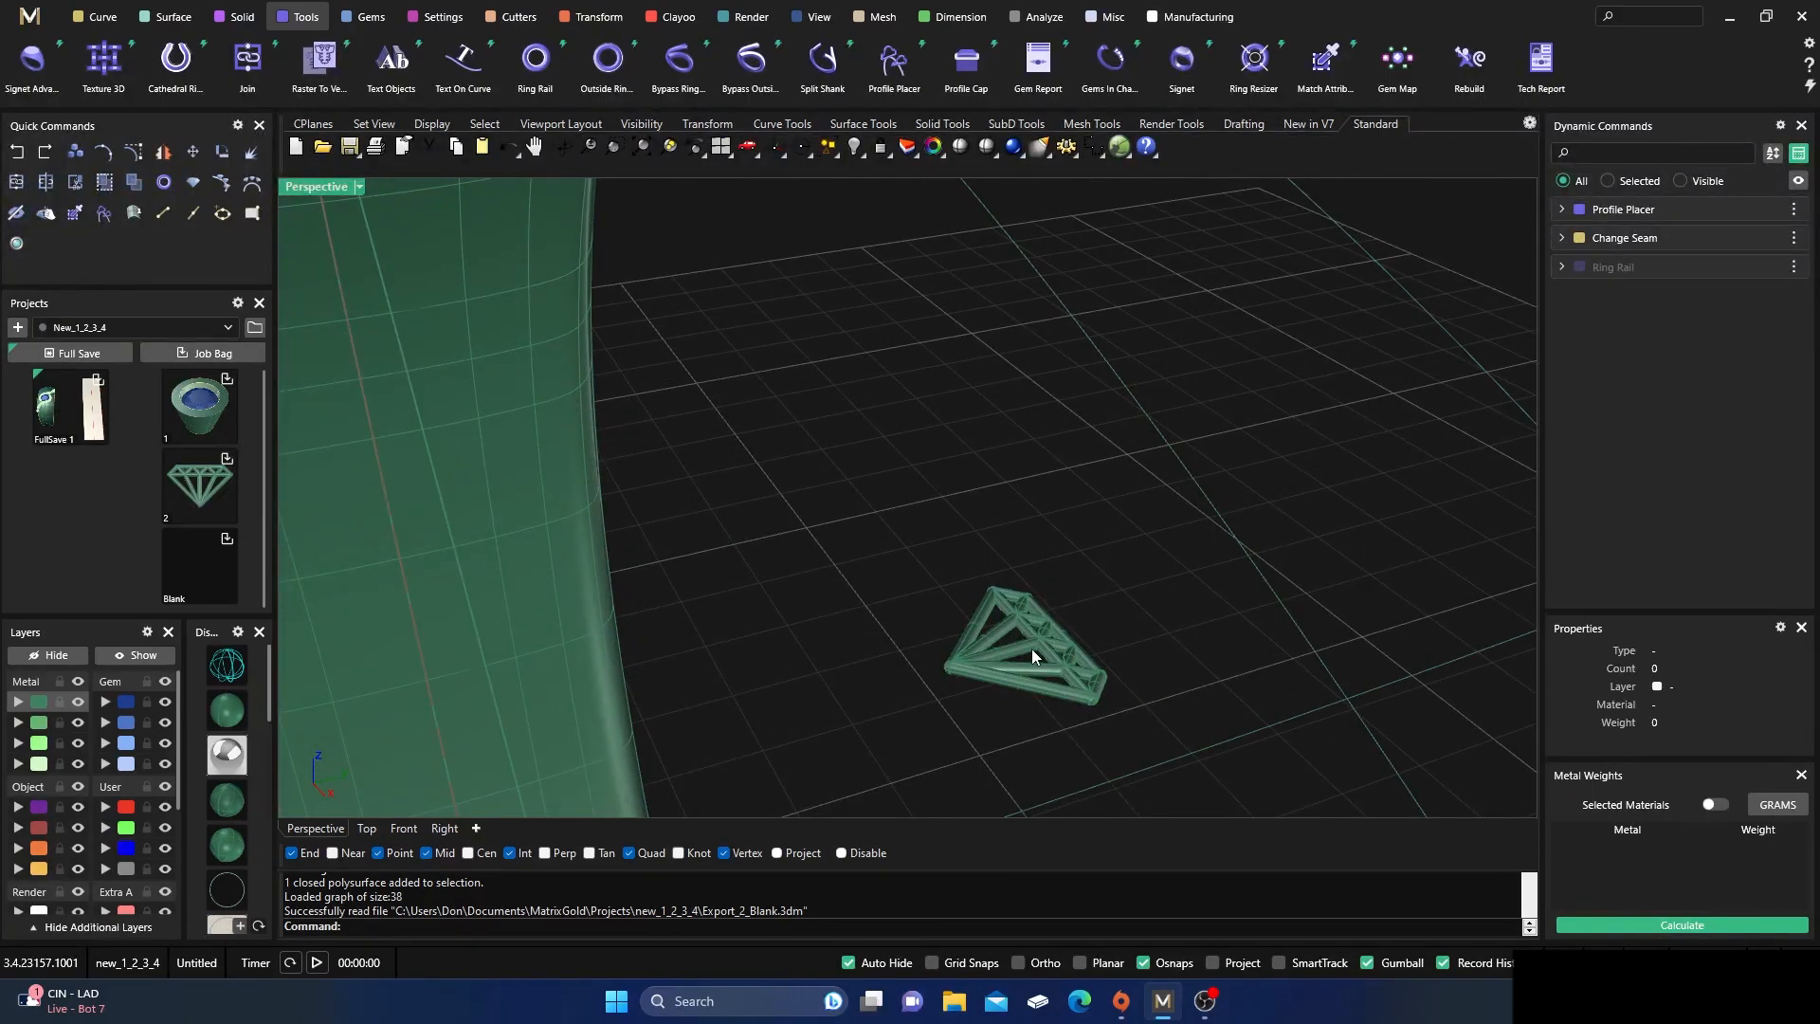
- Examine the inserted diamond part's struts and its size and orientation relative to the ring band
{"action": "right_click_drag", "start_coordinate": [951, 576], "coordinate": [1011, 650]}
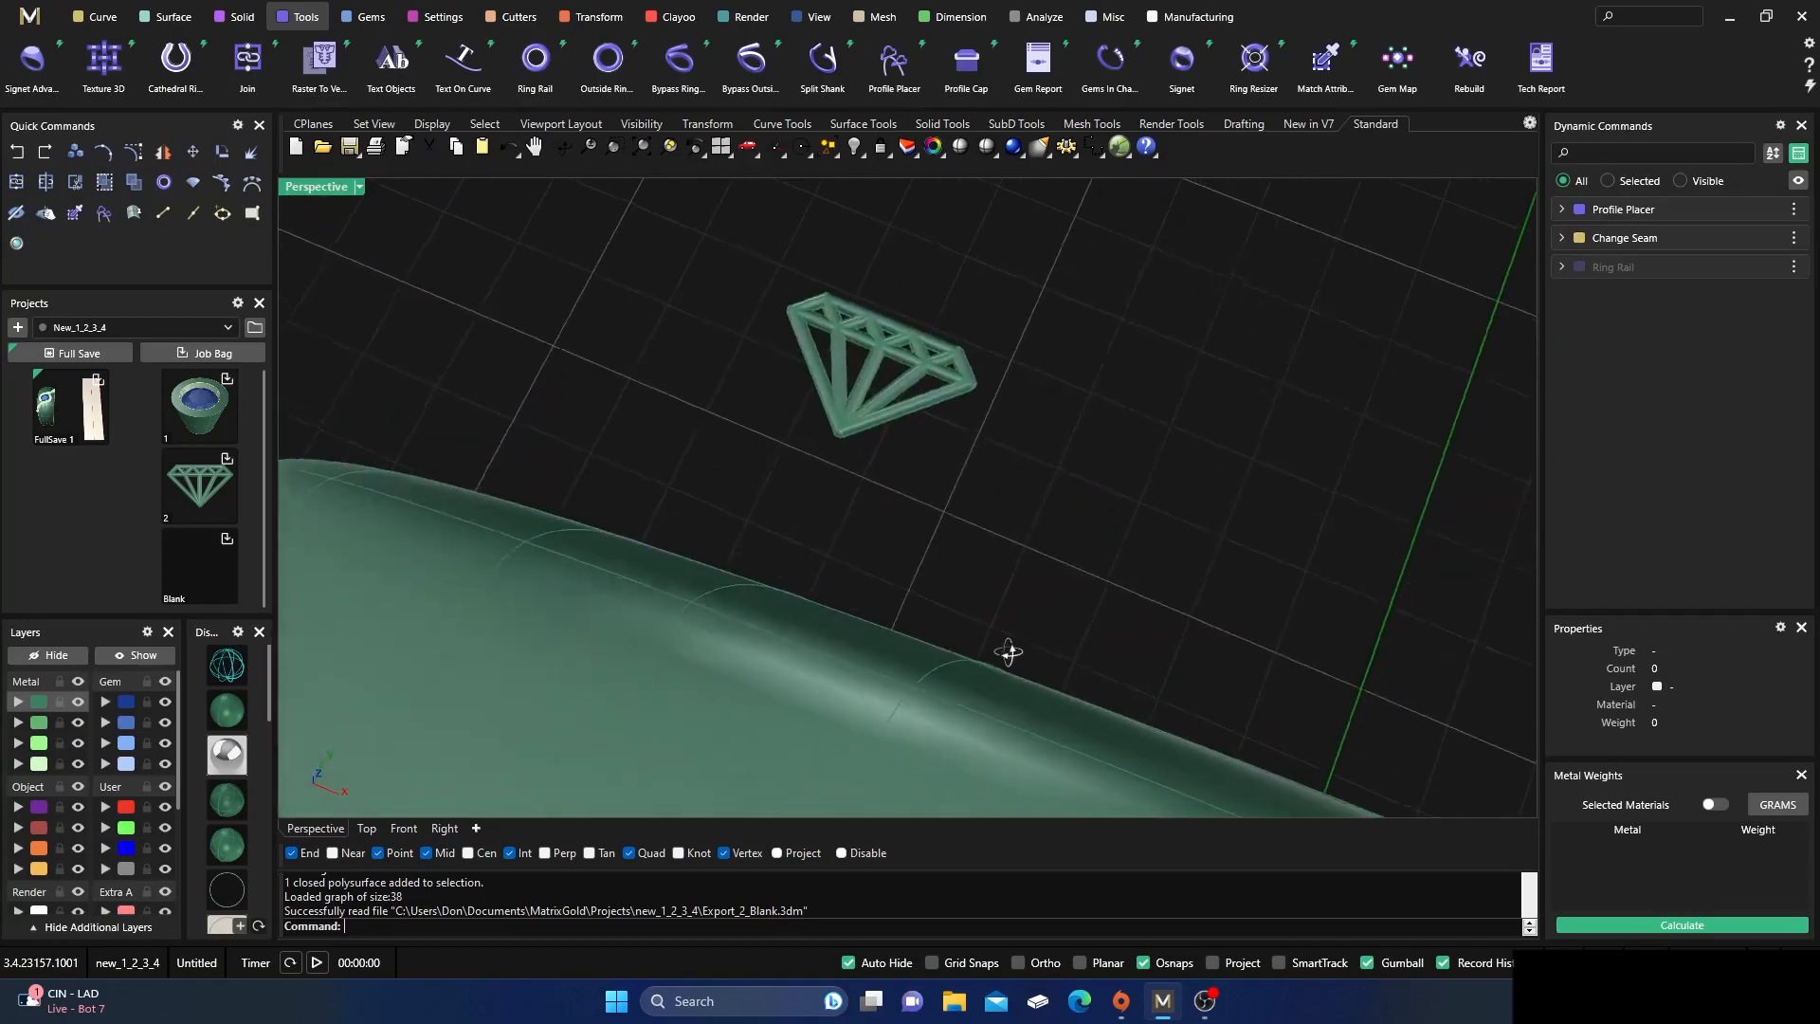
{"action": "scroll", "coordinate": [888, 350], "scroll_direction": "up", "scroll_amount": 6}
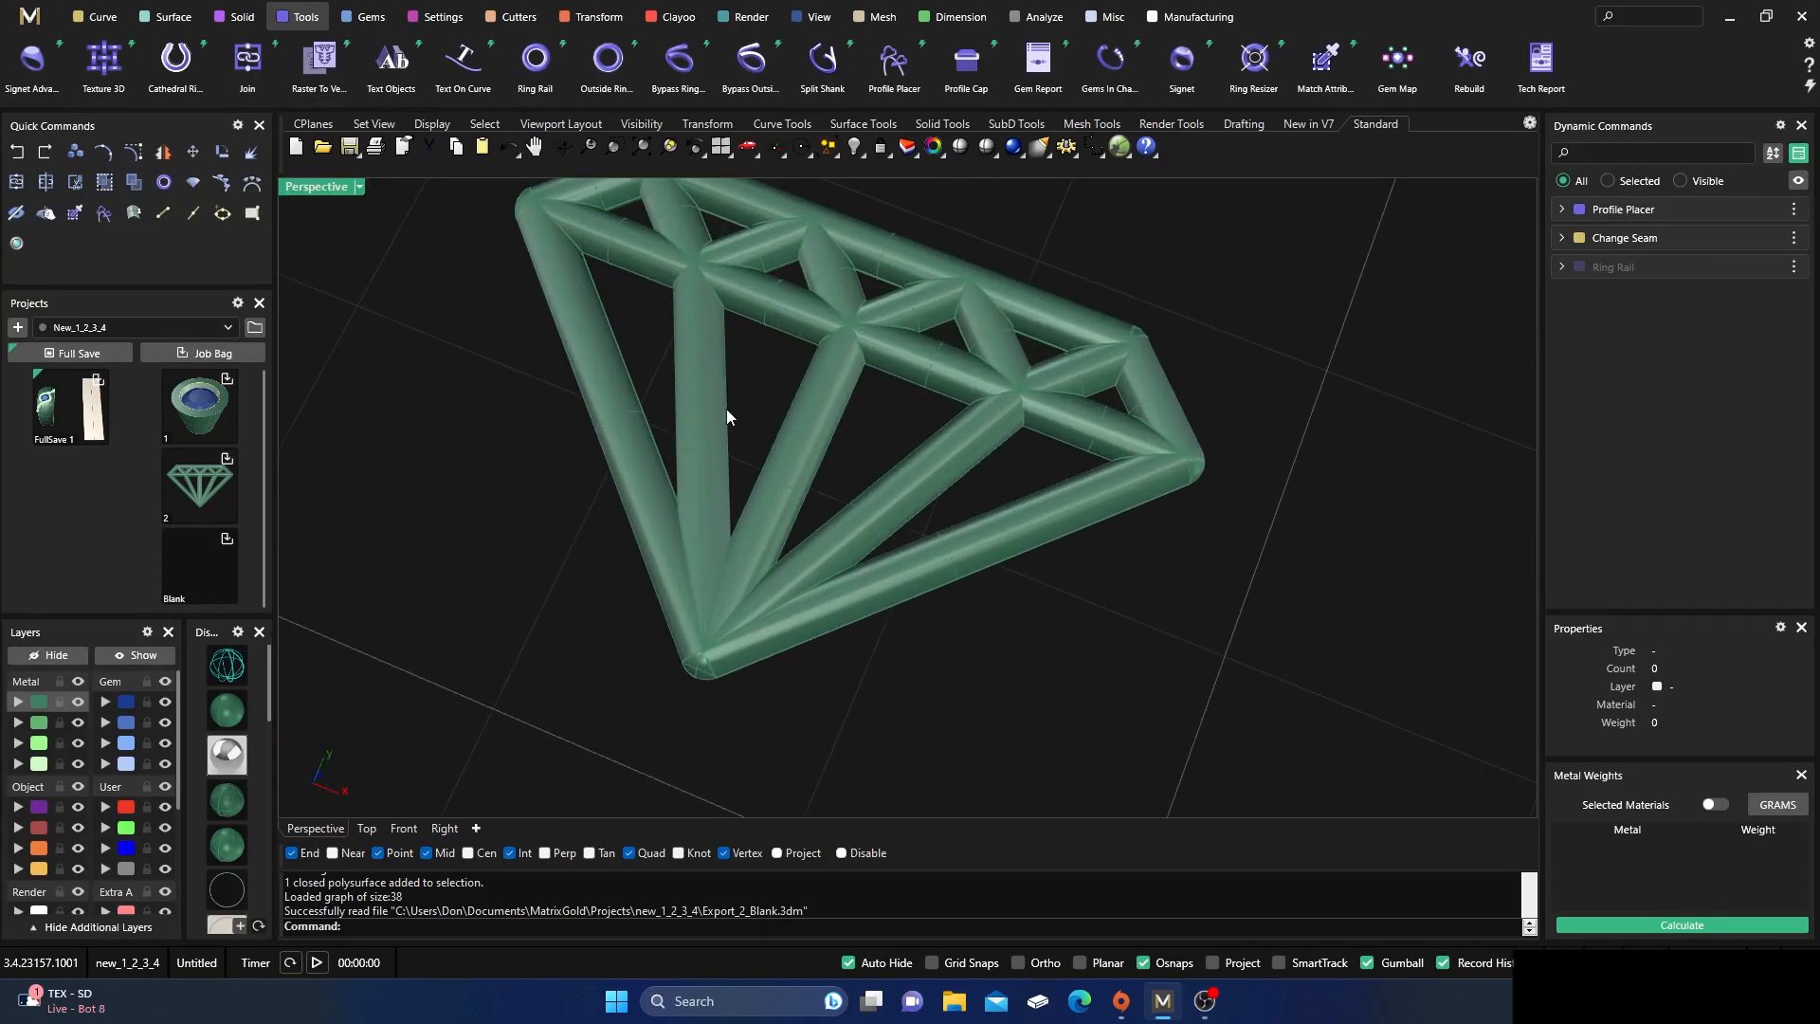
{"action": "scroll", "coordinate": [725, 422], "scroll_direction": "down", "scroll_amount": 8}
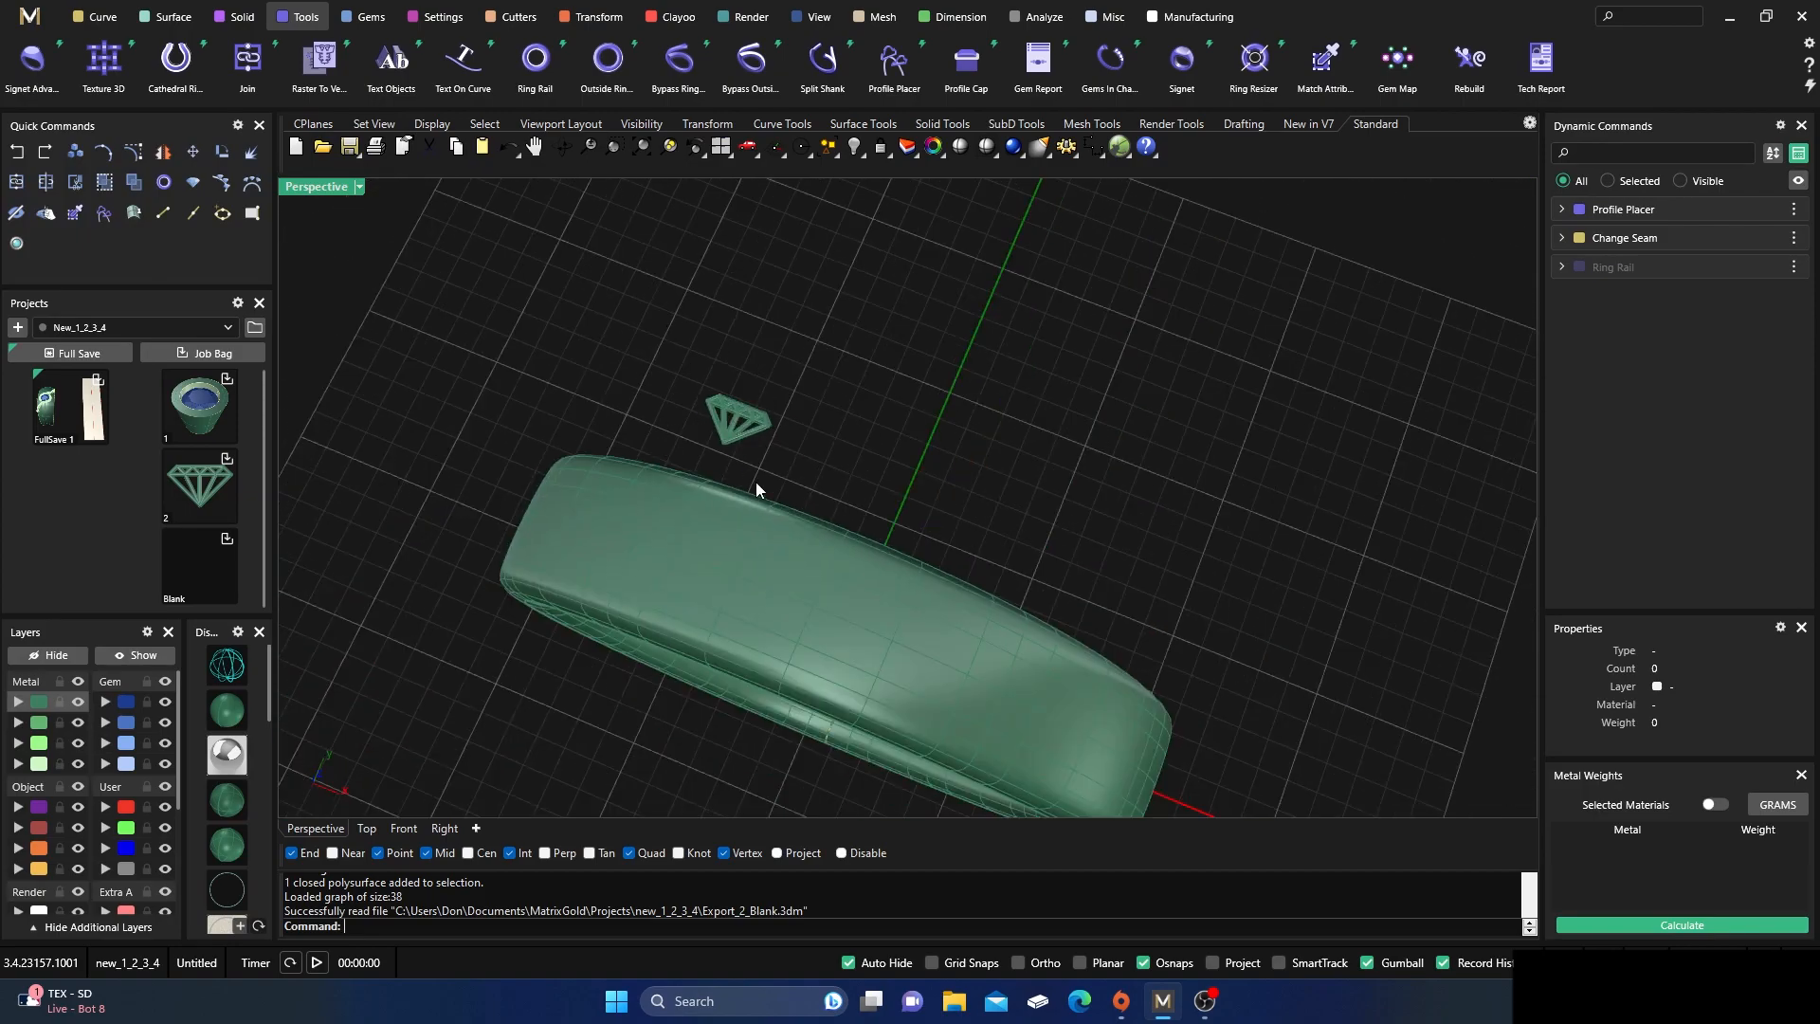
{"action": "right_click_drag", "start_coordinate": [755, 482], "coordinate": [770, 374]}
{"action": "scroll", "coordinate": [770, 374], "scroll_direction": "down", "scroll_amount": 7}
{"action": "right_click_drag", "start_coordinate": [791, 553], "coordinate": [817, 577]}
{"action": "scroll", "coordinate": [774, 576], "scroll_direction": "up", "scroll_amount": 9}
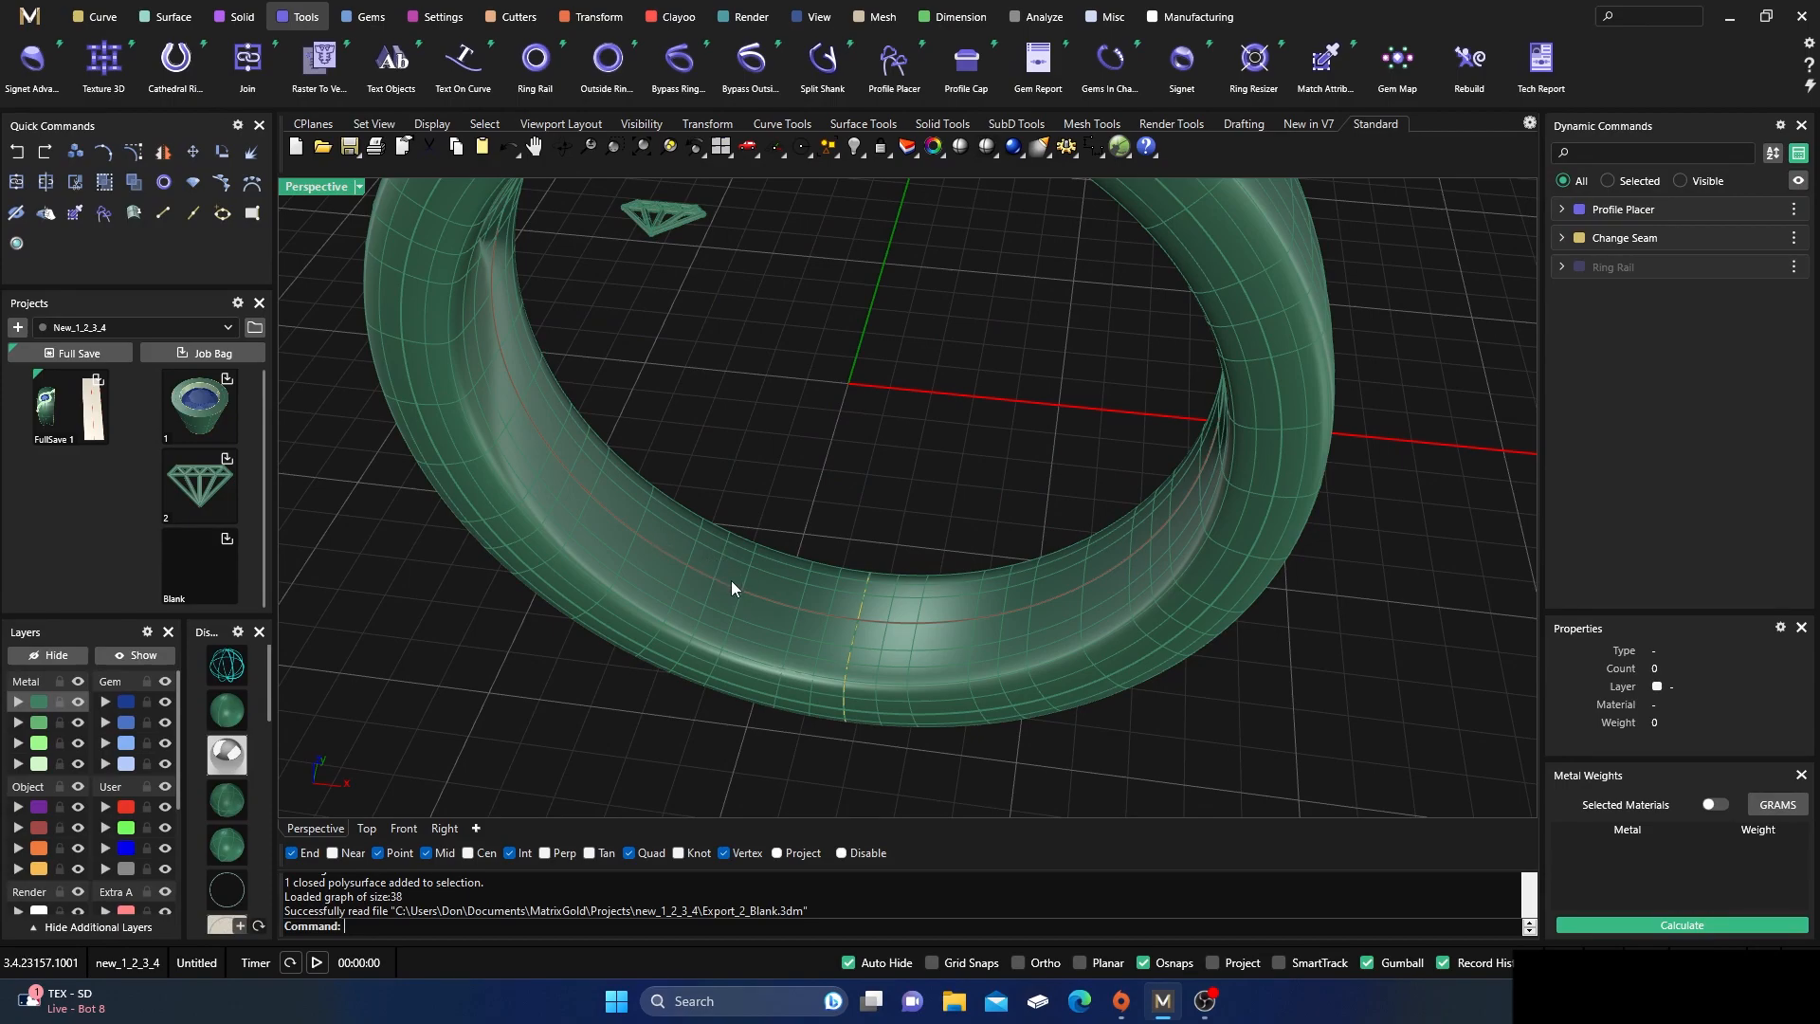
{"action": "scroll", "coordinate": [739, 569], "scroll_direction": "down", "scroll_amount": 5}
{"action": "right_click_drag", "start_coordinate": [743, 542], "coordinate": [709, 495]}
{"action": "scroll", "coordinate": [687, 323], "scroll_direction": "up", "scroll_amount": 3}
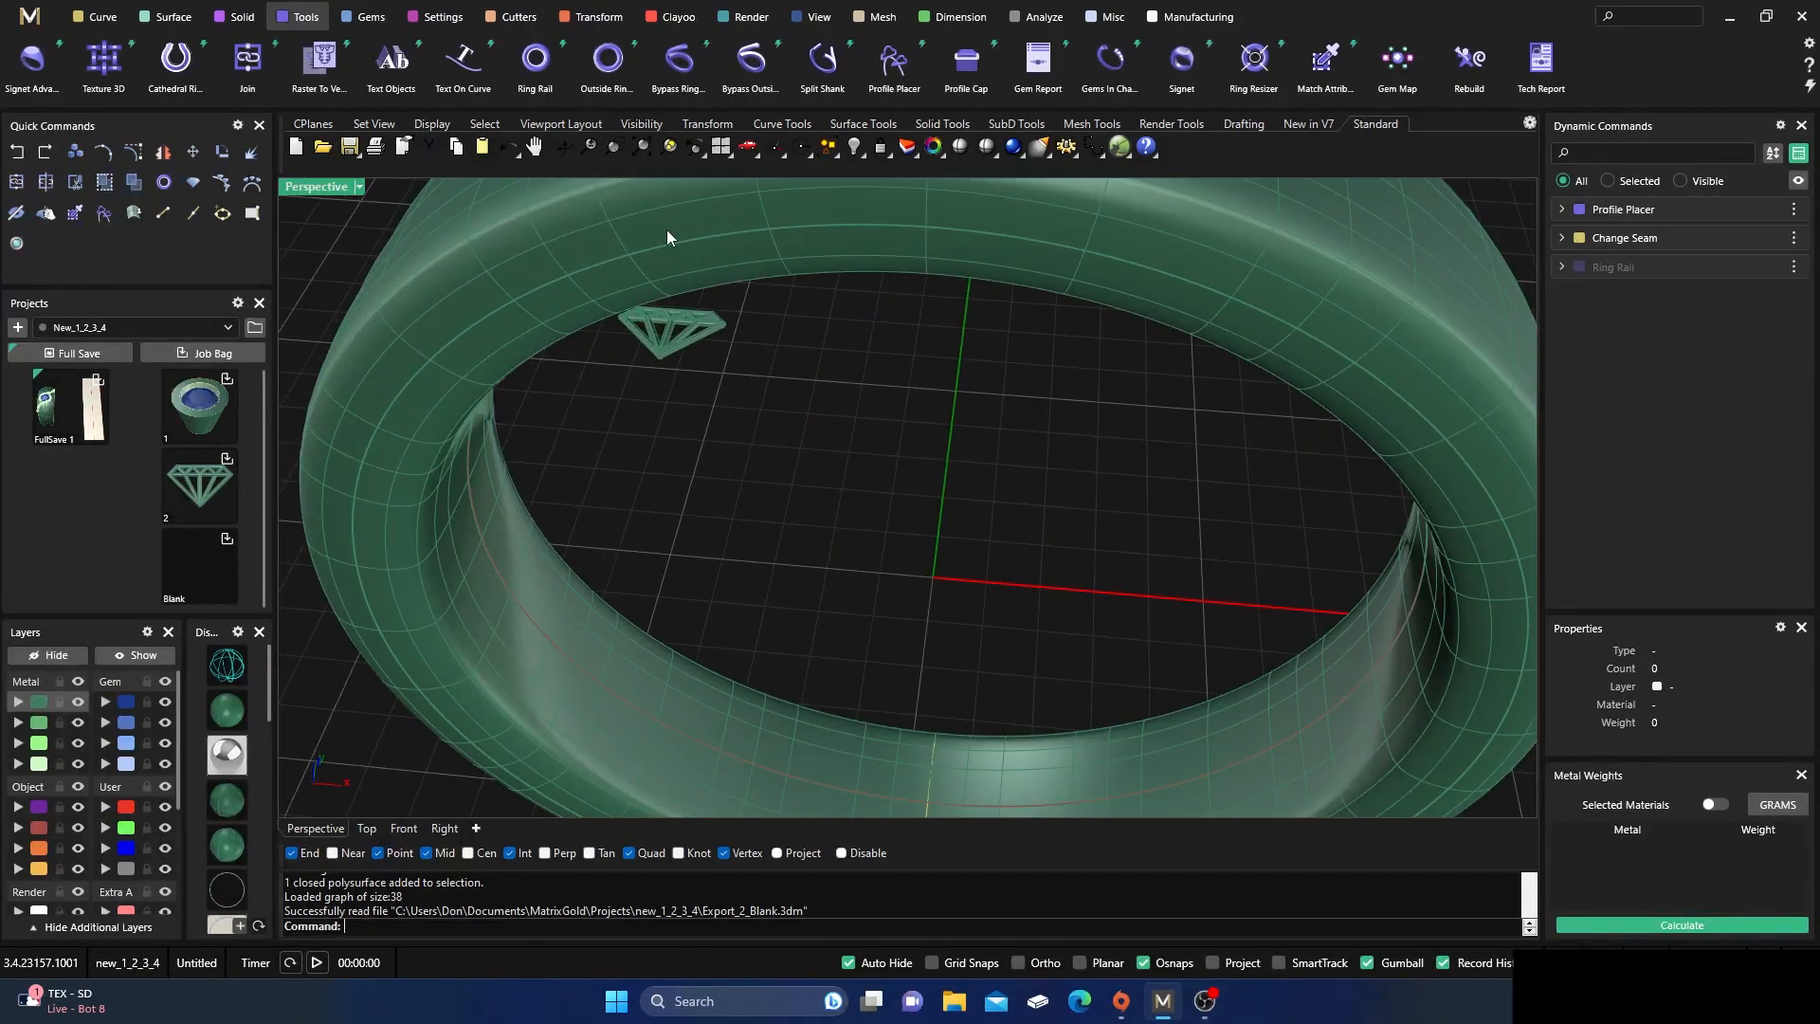
{"action": "scroll", "coordinate": [645, 468], "scroll_direction": "down", "scroll_amount": 4}
{"action": "right_click_drag", "start_coordinate": [647, 468], "coordinate": [696, 464]}
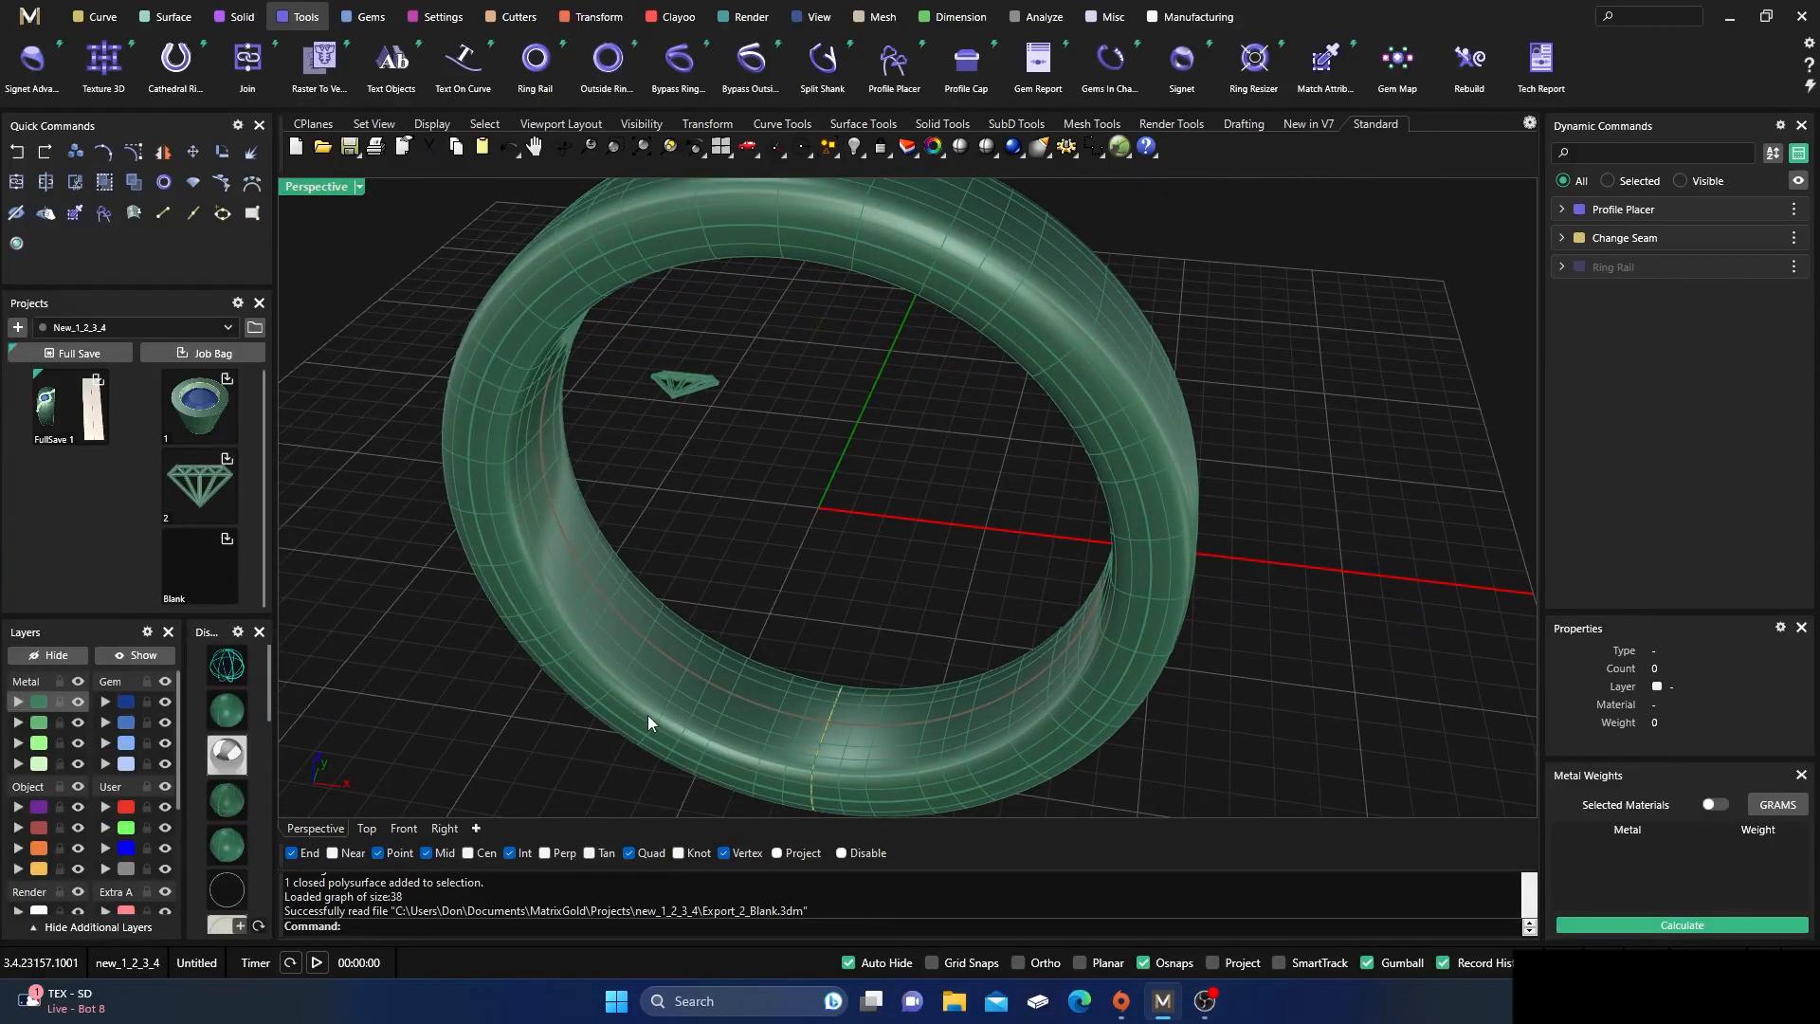
{"action": "scroll", "coordinate": [698, 367], "scroll_direction": "up", "scroll_amount": 5}
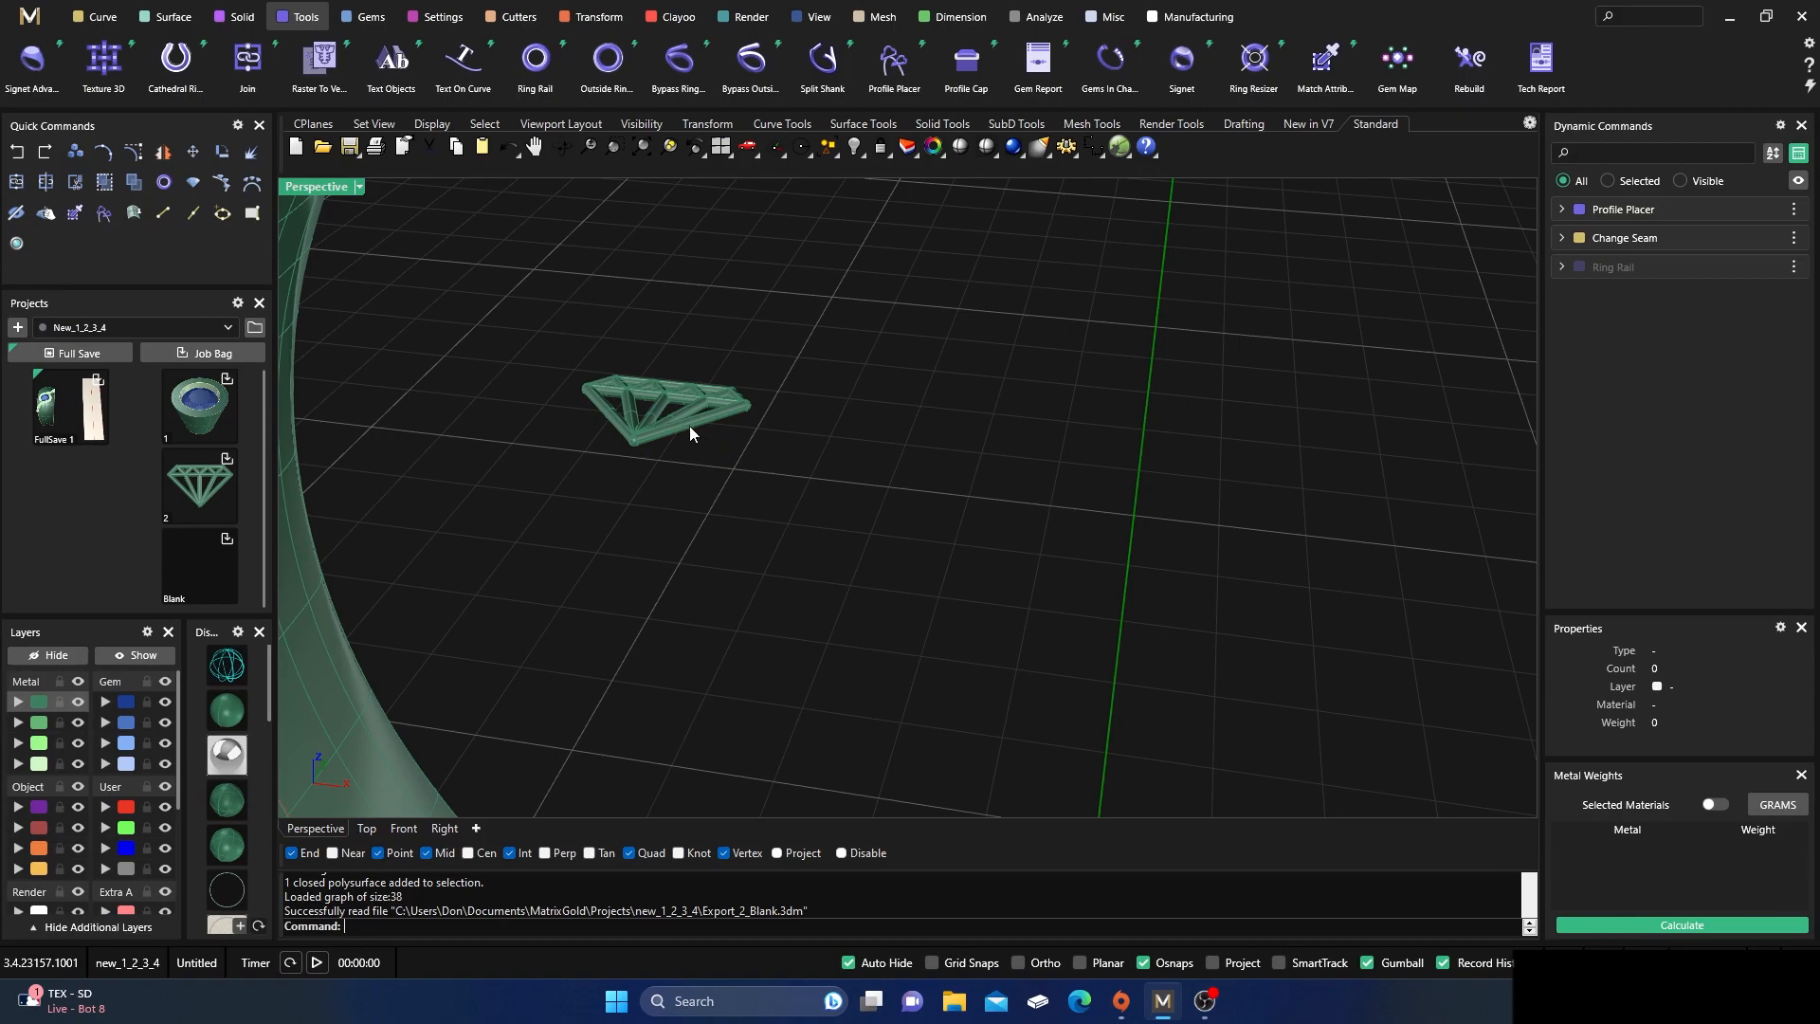
{"action": "scroll", "coordinate": [675, 429], "scroll_direction": "up", "scroll_amount": 4}
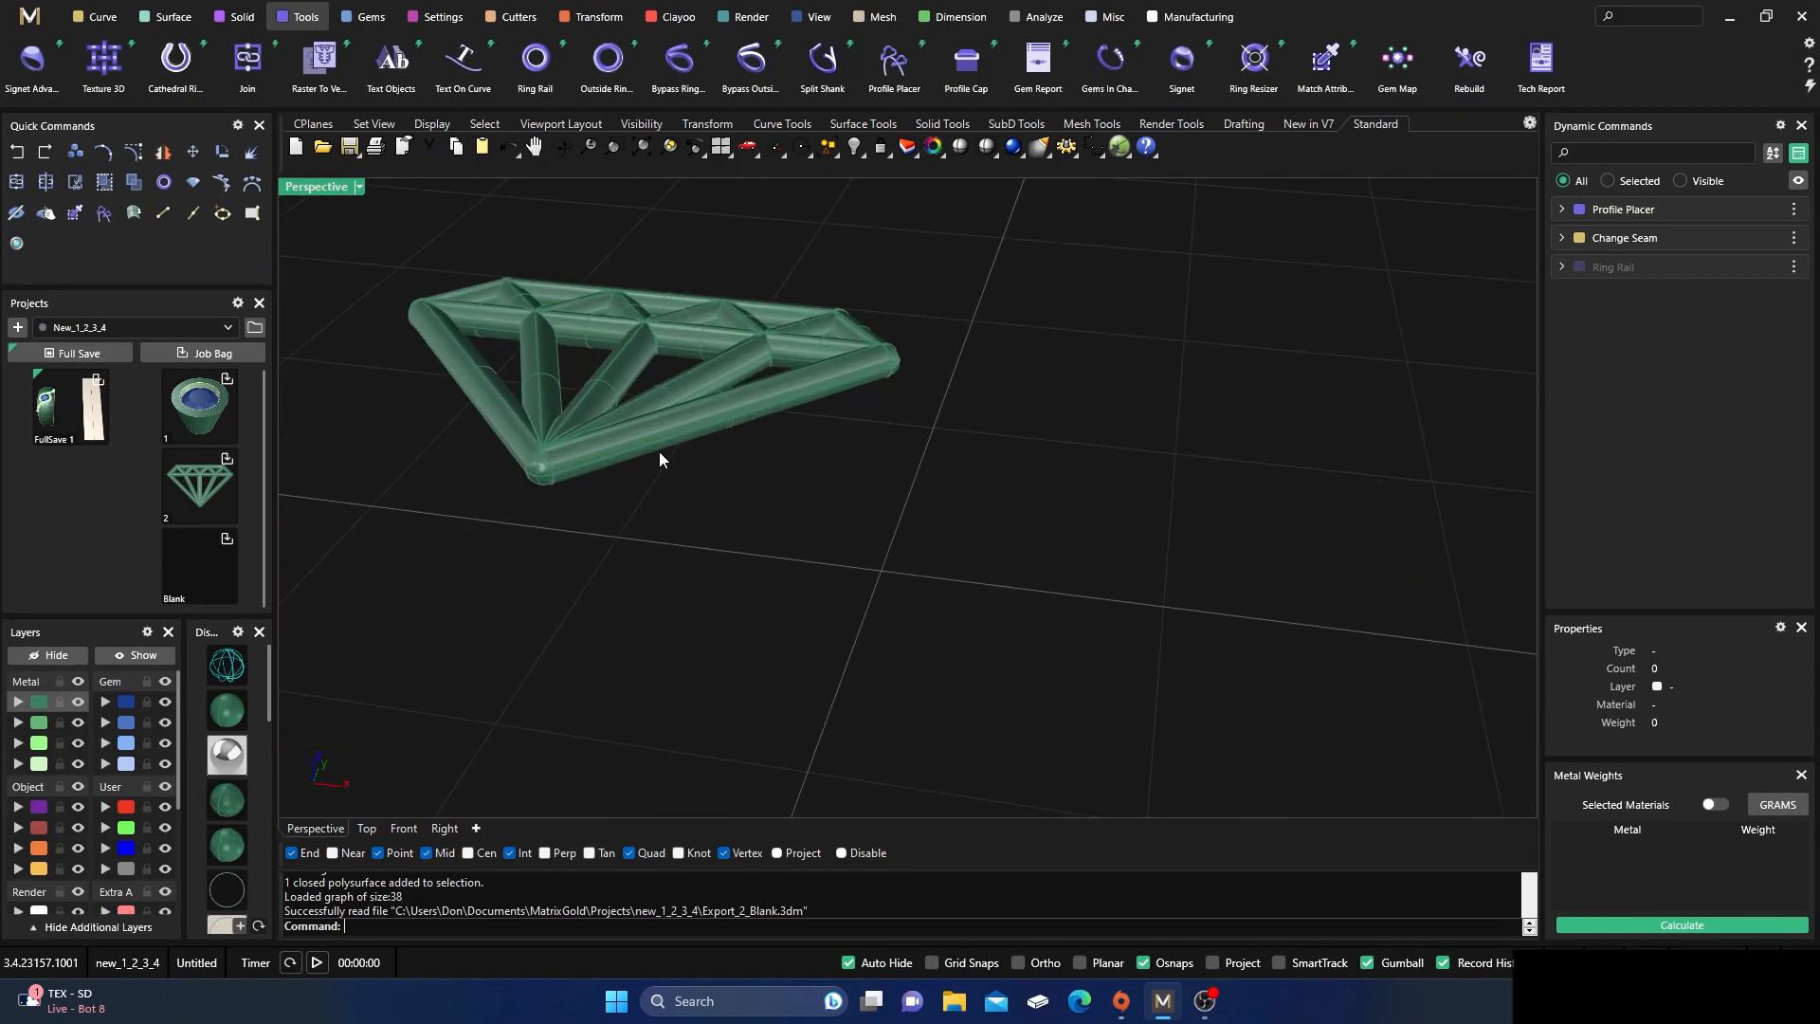
{"action": "scroll", "coordinate": [699, 432], "scroll_direction": "down", "scroll_amount": 6}
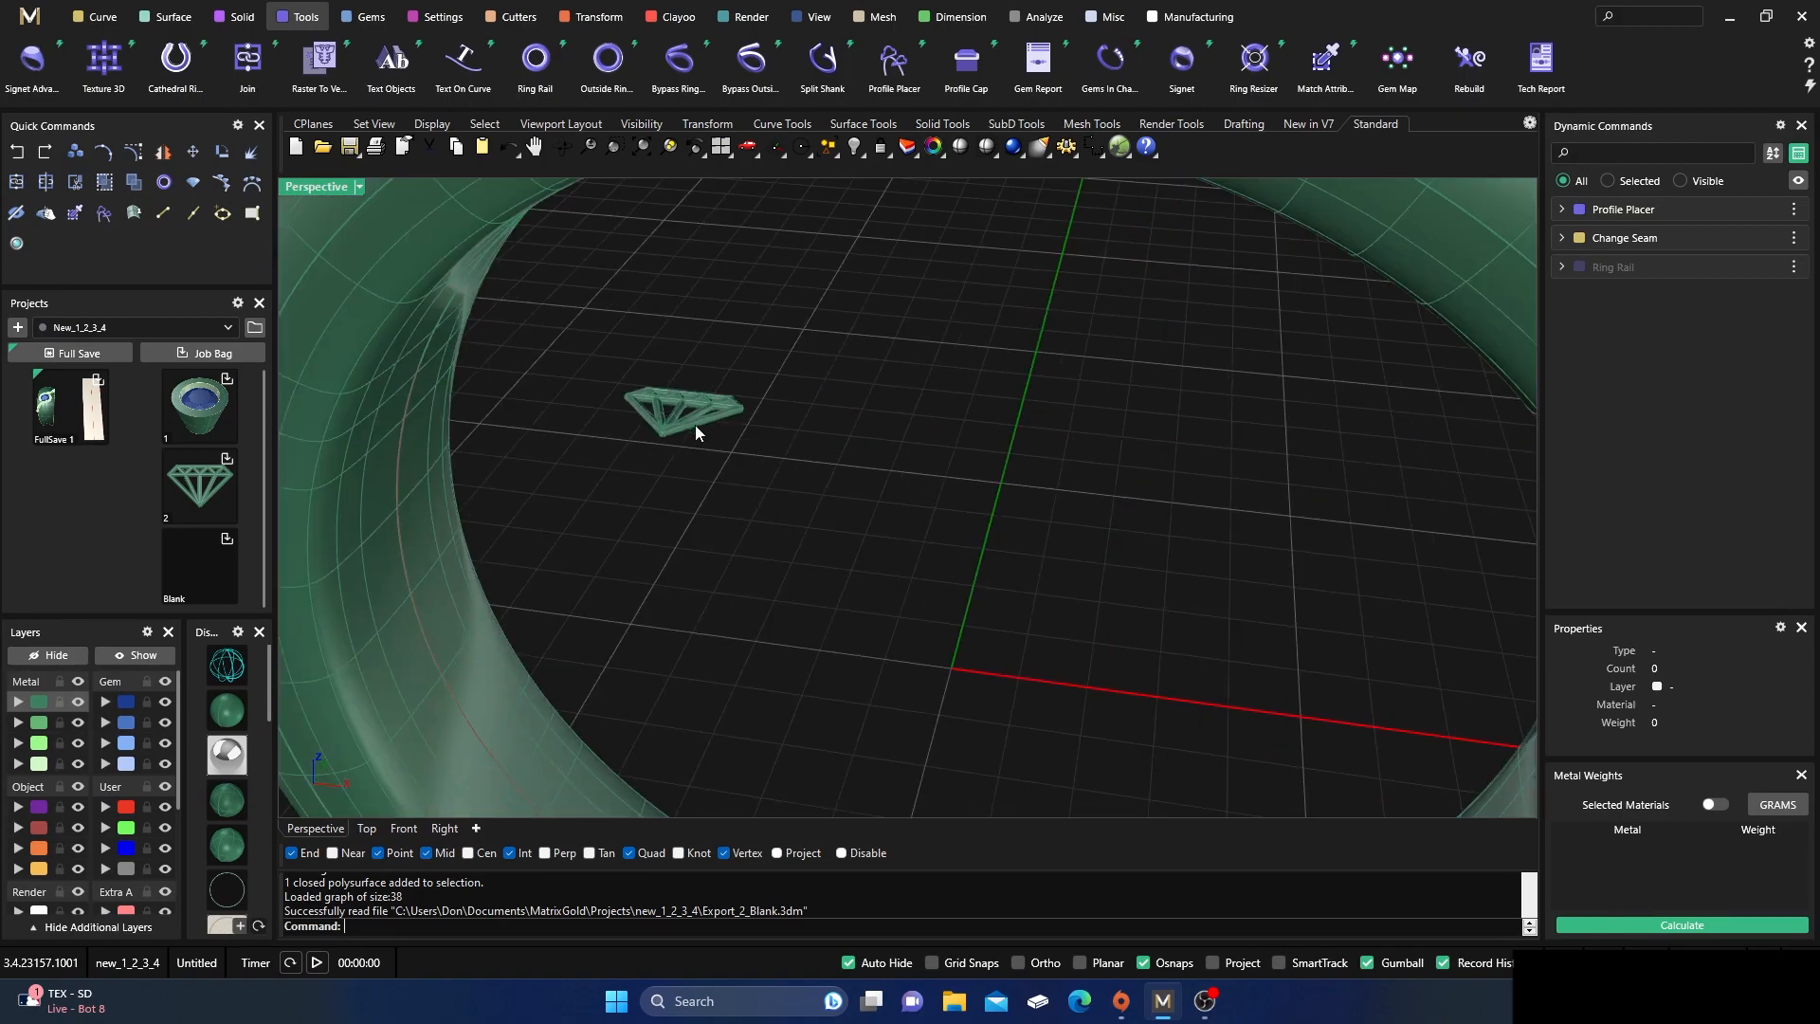
{"action": "scroll", "coordinate": [695, 424], "scroll_direction": "down", "scroll_amount": 5}
{"action": "right_click_drag", "start_coordinate": [696, 429], "coordinate": [743, 588]}
{"action": "scroll", "coordinate": [645, 474], "scroll_direction": "up", "scroll_amount": 6}
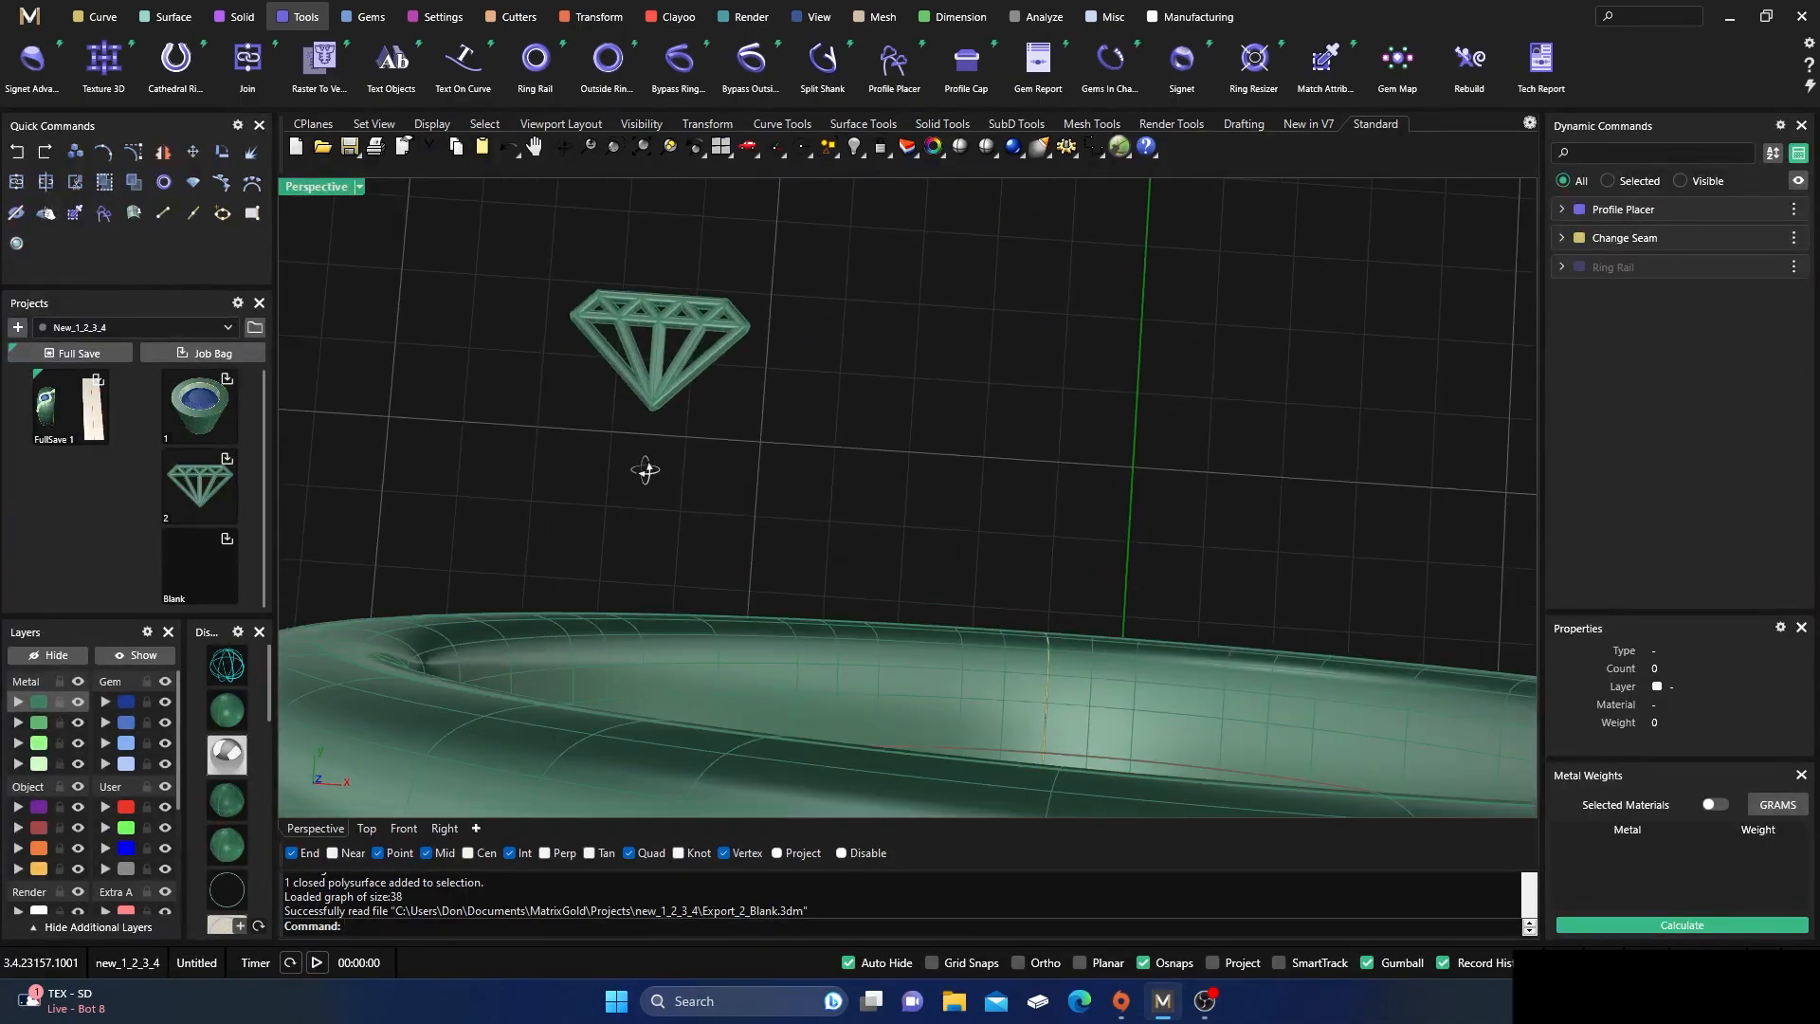
{"action": "scroll", "coordinate": [651, 448], "scroll_direction": "up", "scroll_amount": 2}
{"action": "scroll", "coordinate": [703, 469], "scroll_direction": "down", "scroll_amount": 3}
{"action": "right_click_drag", "start_coordinate": [703, 469], "coordinate": [691, 442]}
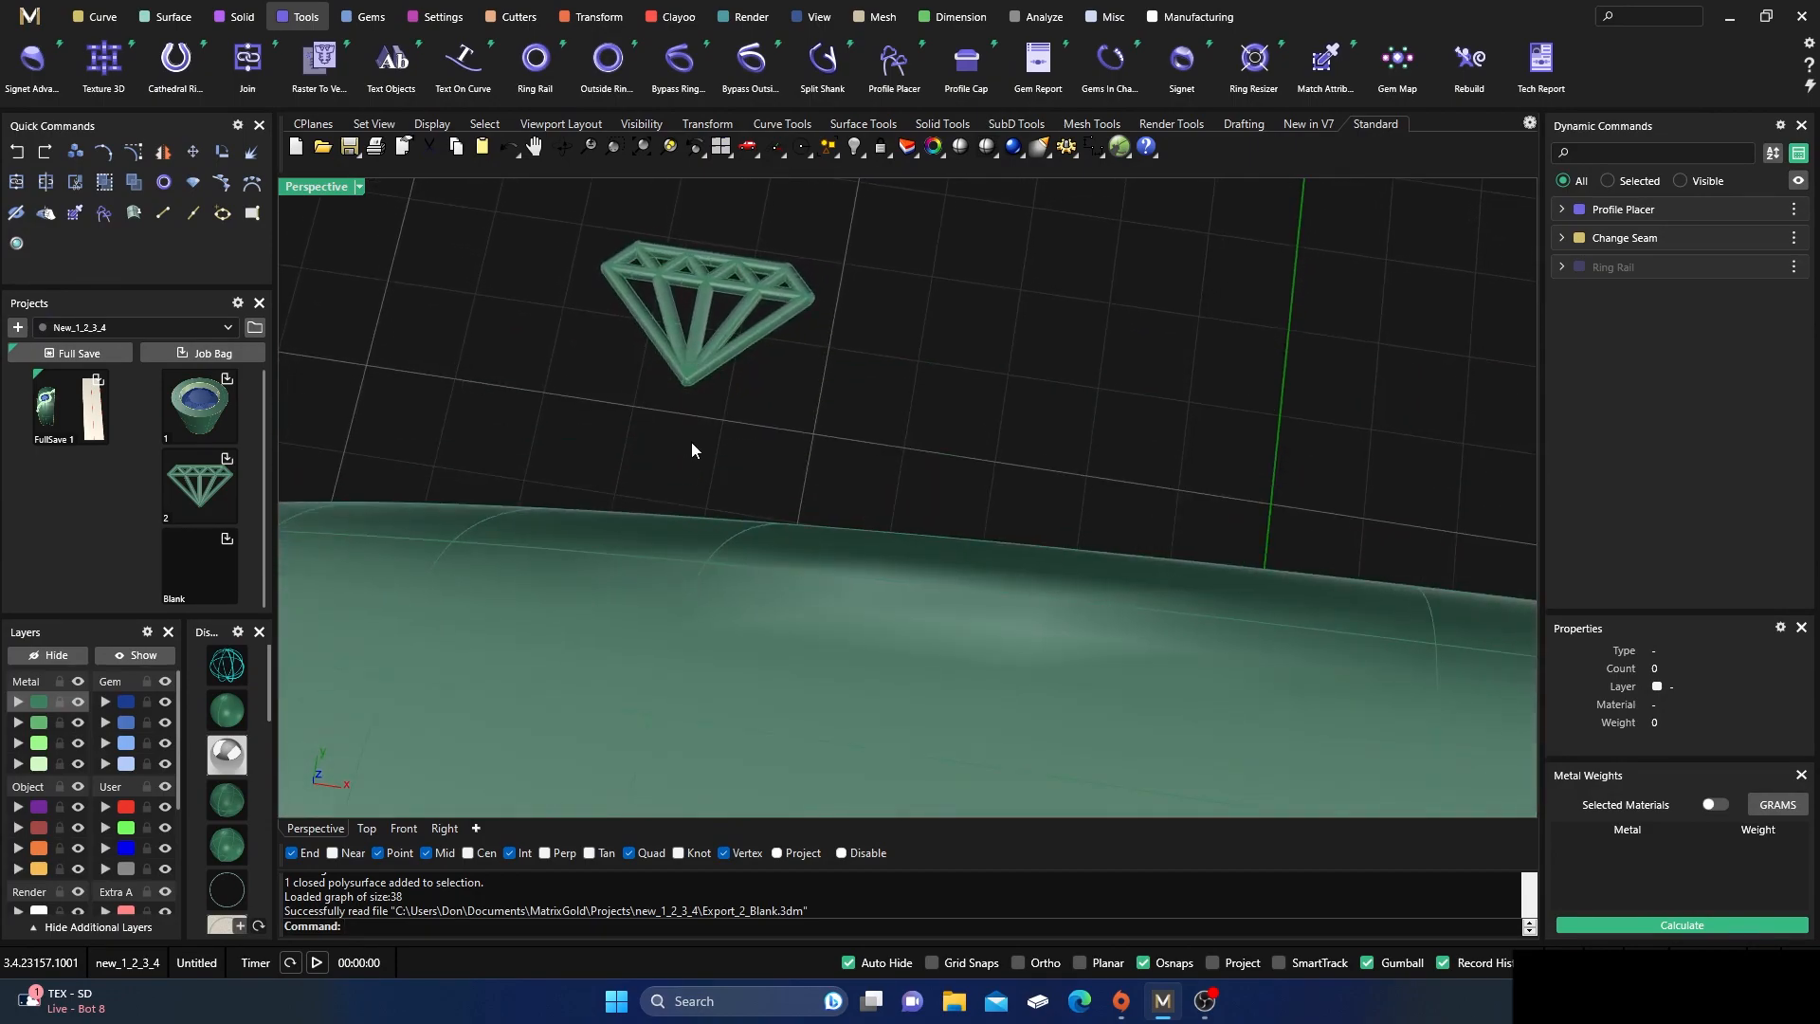
{"action": "scroll", "coordinate": [592, 421], "scroll_direction": "down", "scroll_amount": 3}
{"action": "mouse_move", "coordinate": [588, 418]}
{"action": "right_mouse_down"}
{"action": "mouse_move", "coordinate": [602, 403]}
{"action": "mouse_move", "coordinate": [599, 430]}
{"action": "right_mouse_up"}
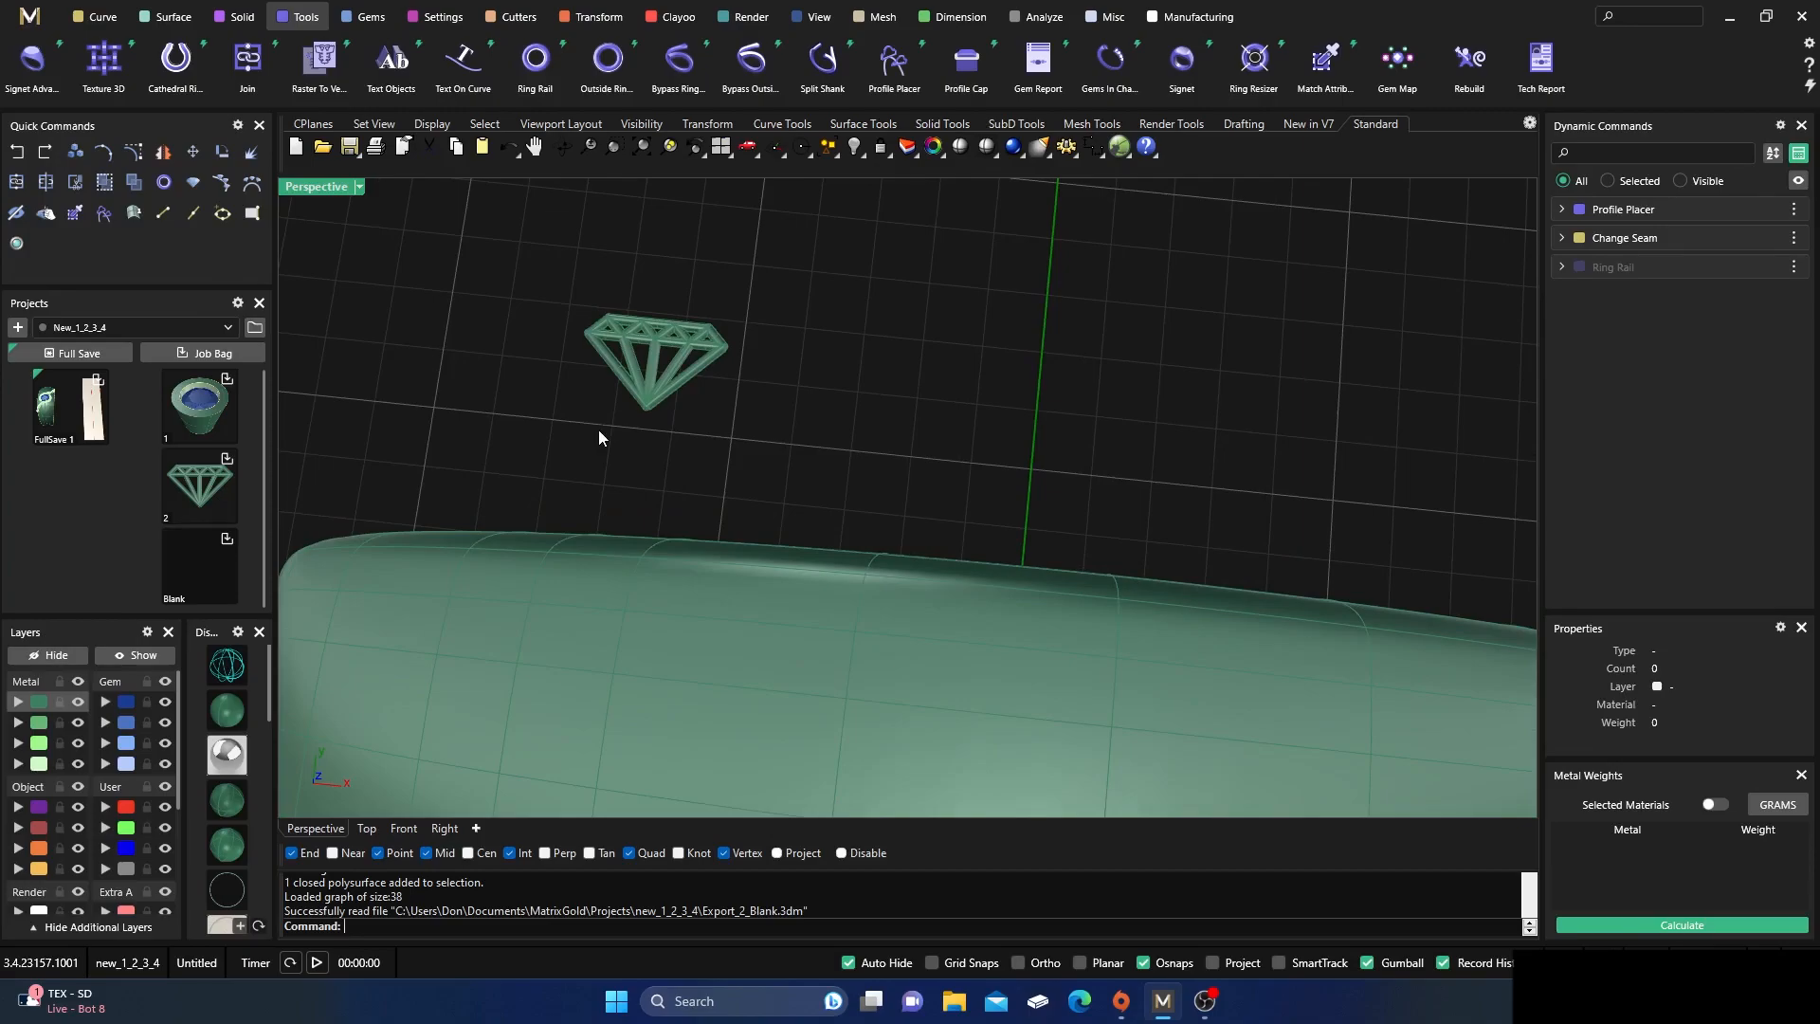
{"action": "scroll", "coordinate": [665, 379], "scroll_direction": "up", "scroll_amount": 4}
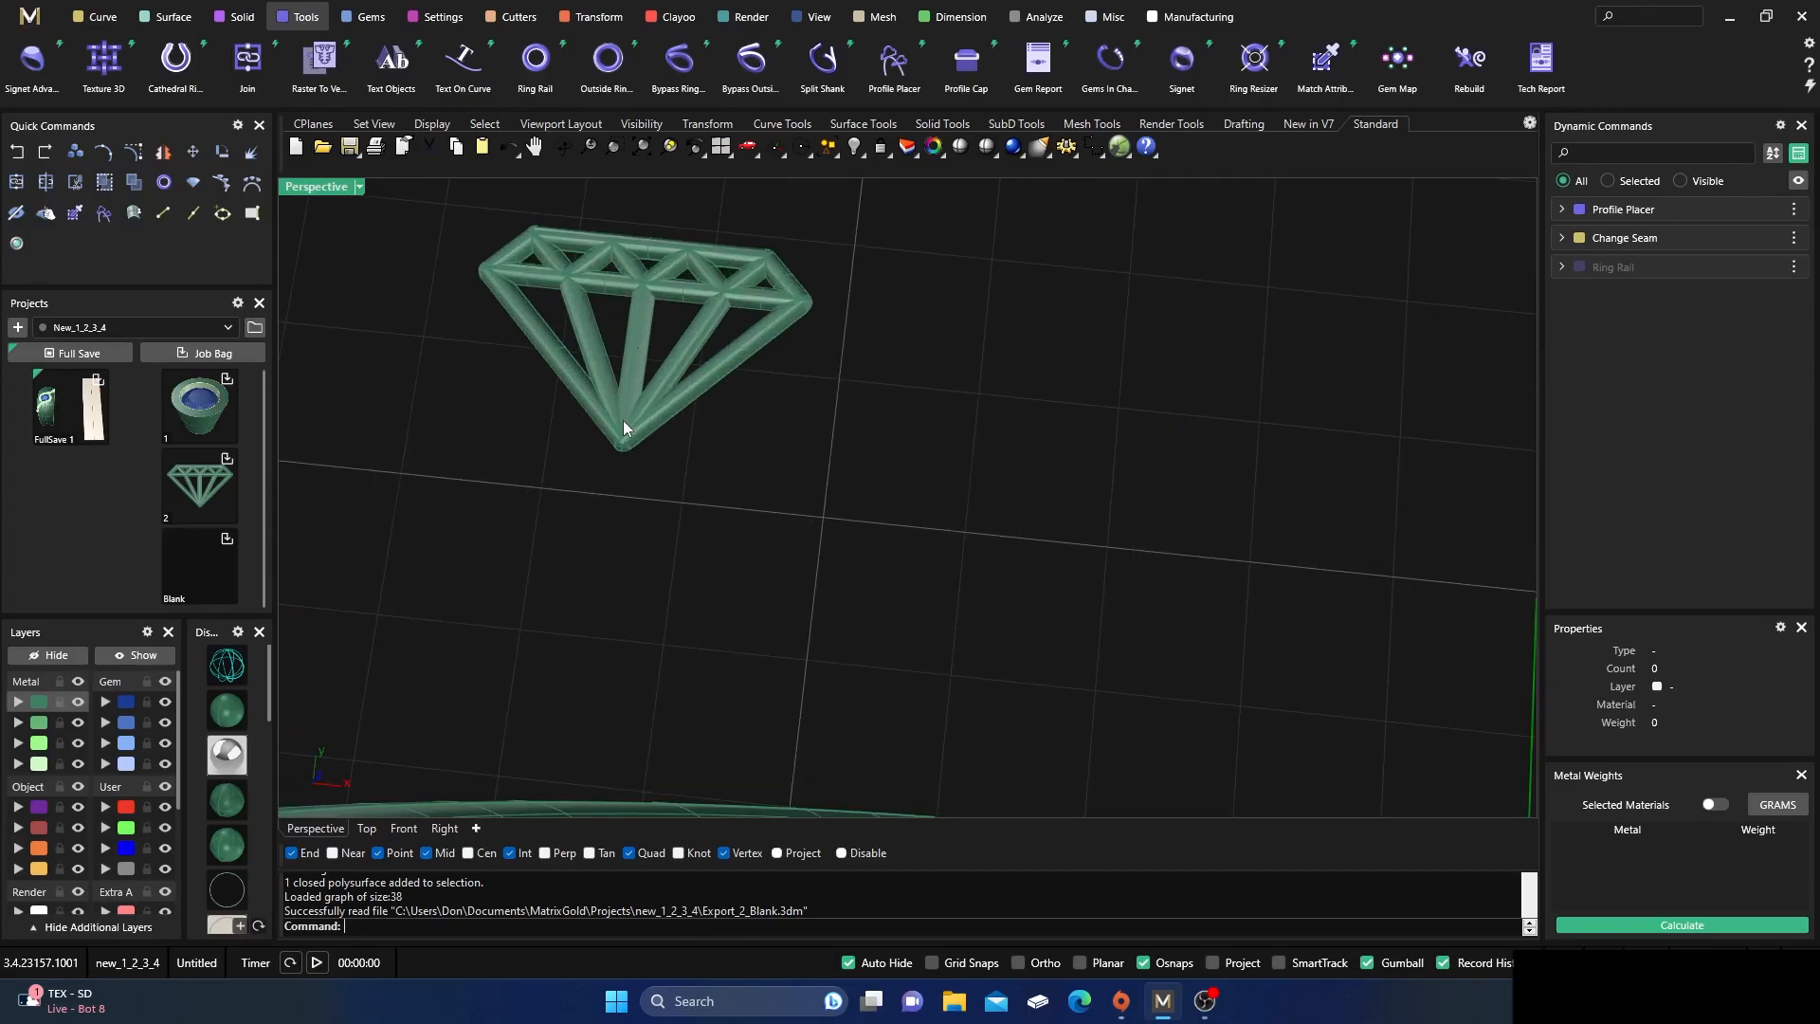
- Draw a straight single line starting just beside the diamond motif and running away from it, roughly parallel to the X axis
{"action": "scroll", "coordinate": [623, 419], "scroll_direction": "down", "scroll_amount": 3}
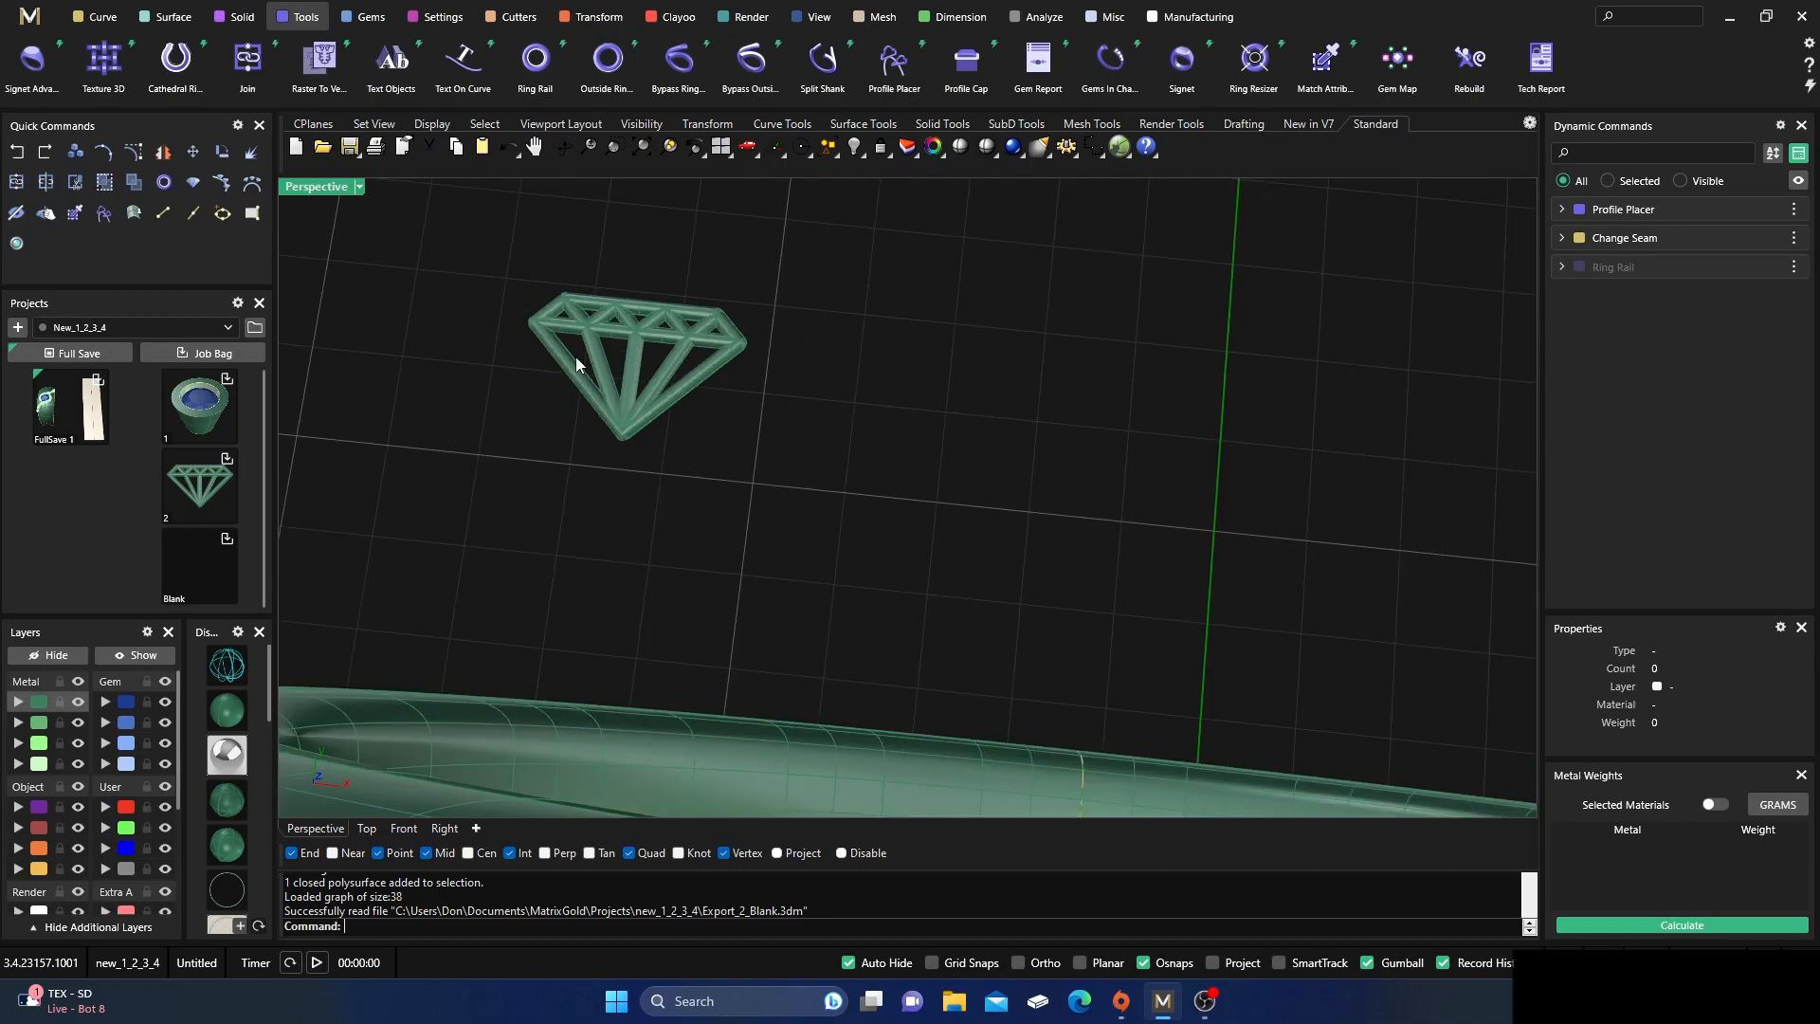
{"action": "left_click", "coordinate": [163, 212]}
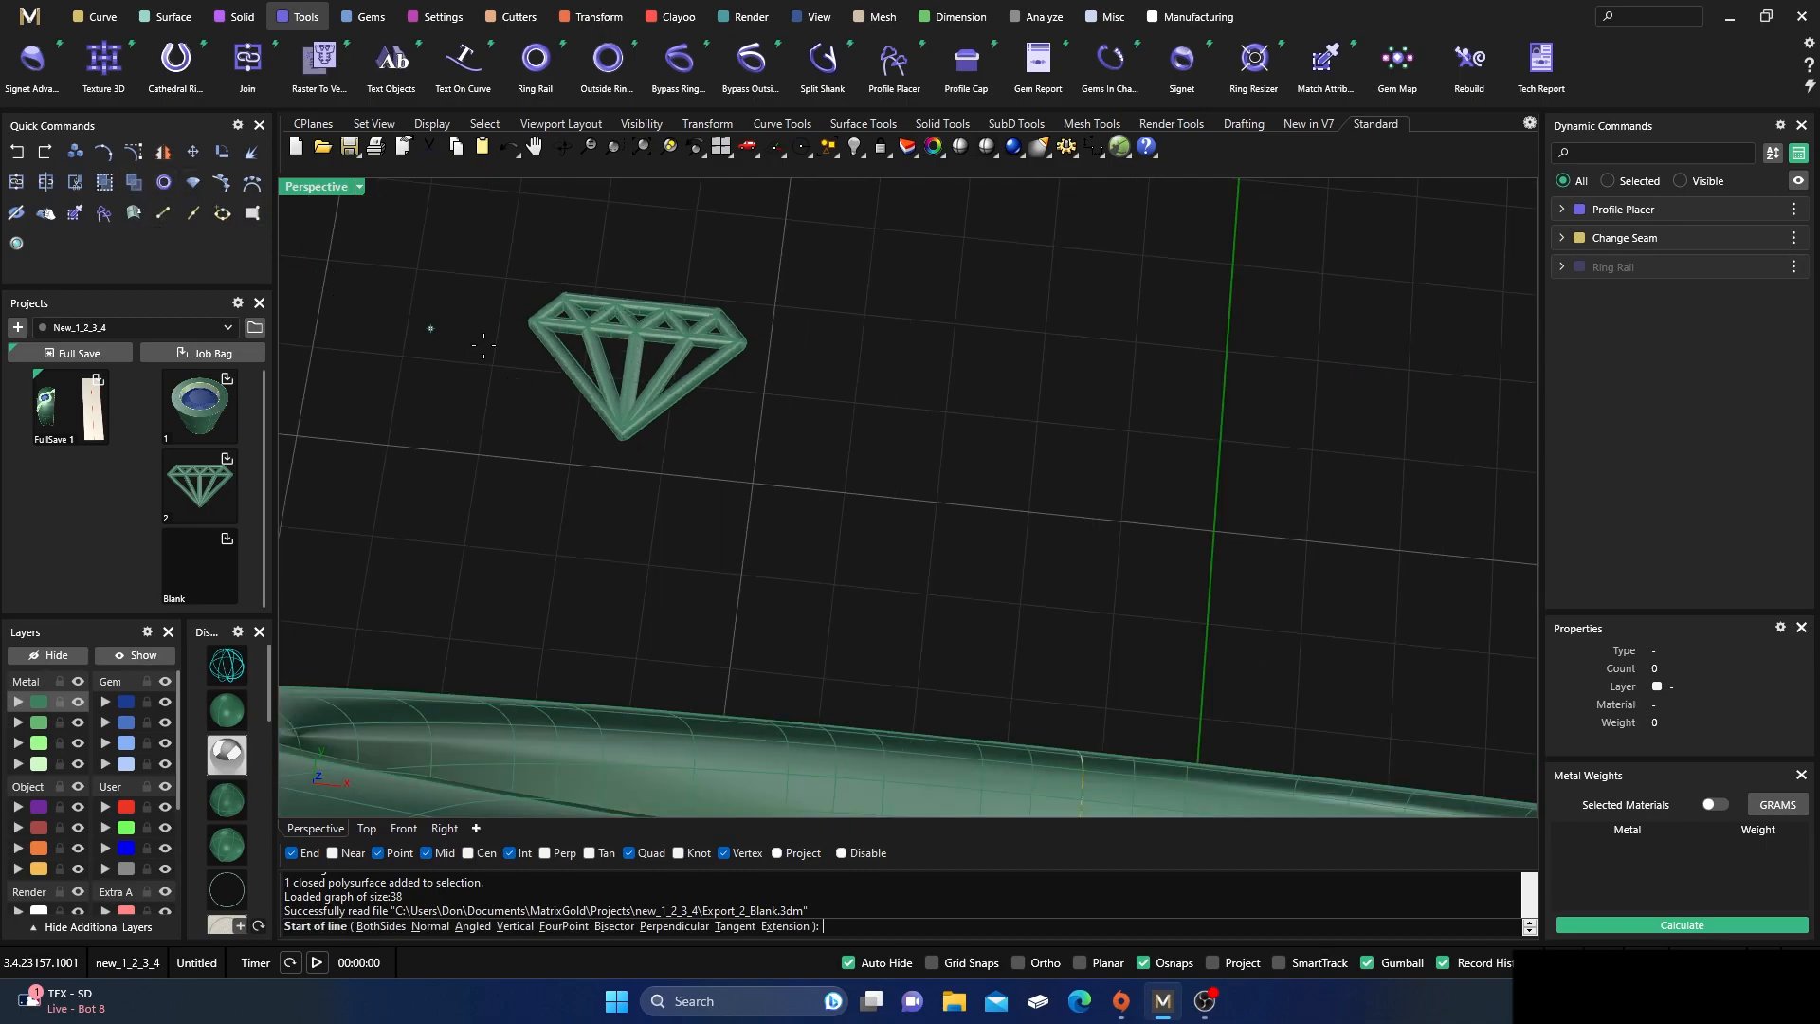
{"action": "left_click", "coordinate": [766, 382]}
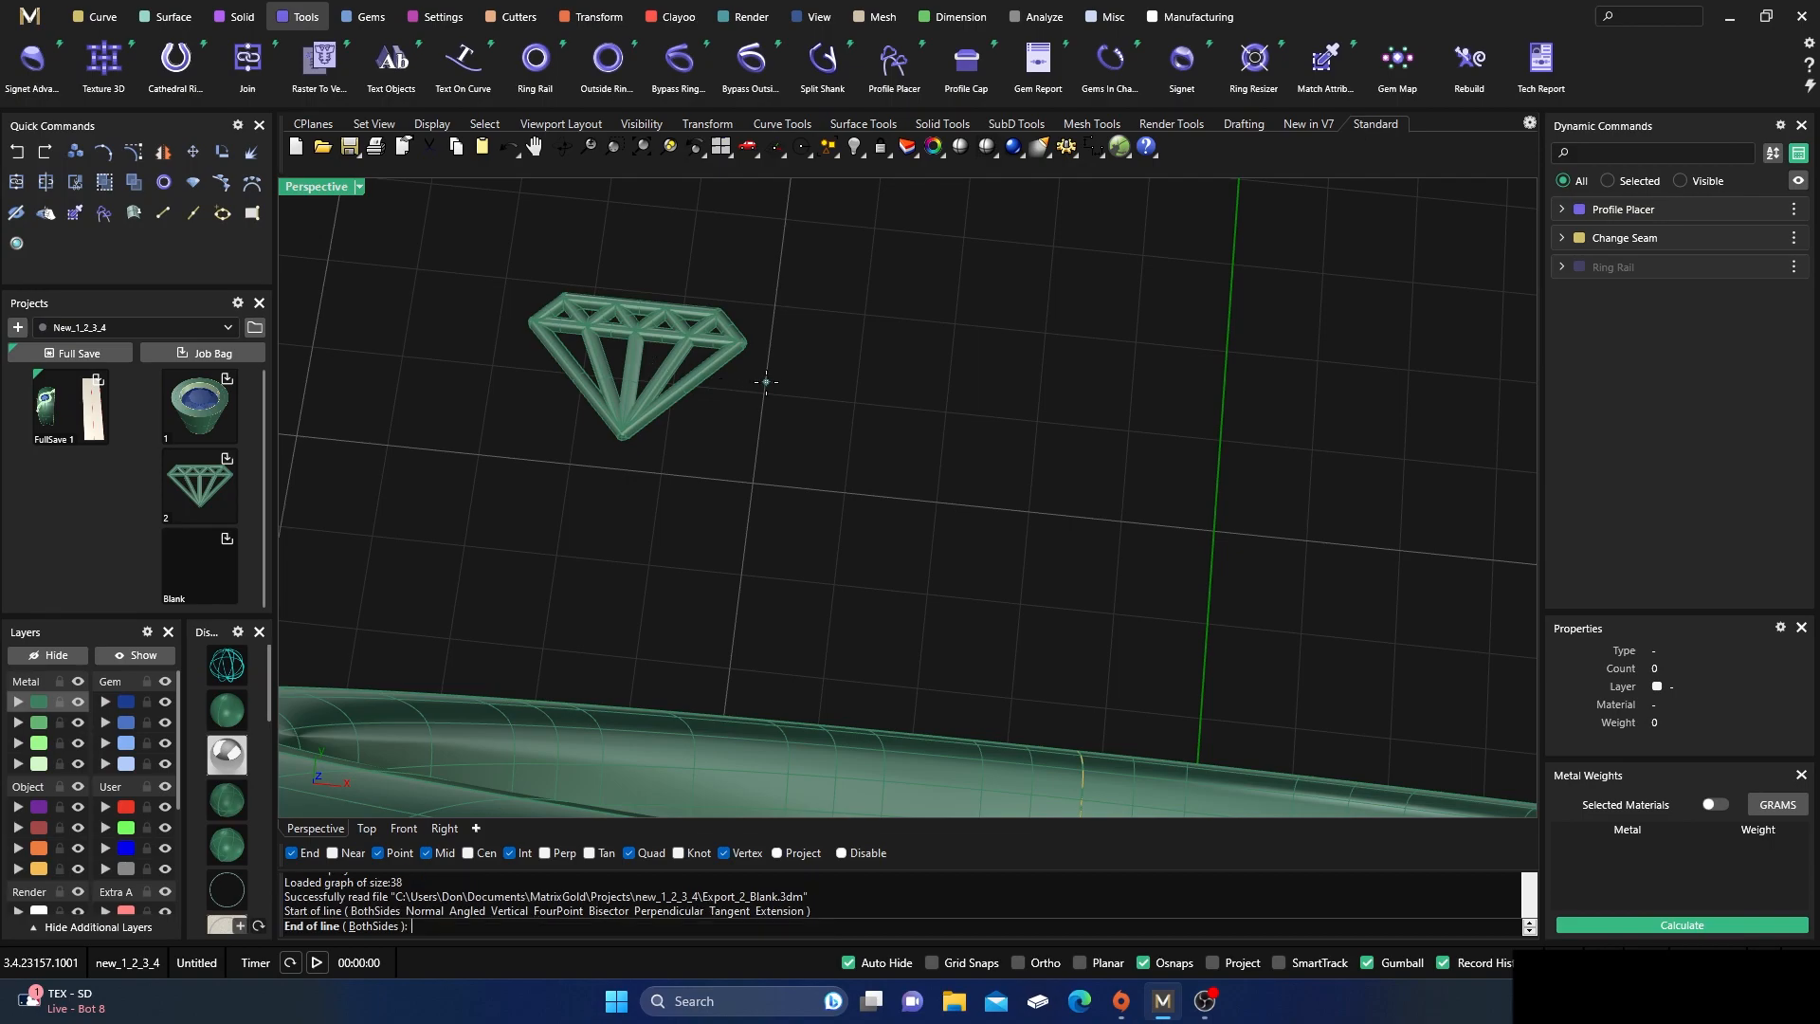
{"action": "left_click", "coordinate": [1441, 451]}
- Assign the new line beside the diamond motif to the Creation layer and deselect it
{"action": "left_click", "coordinate": [1037, 456]}
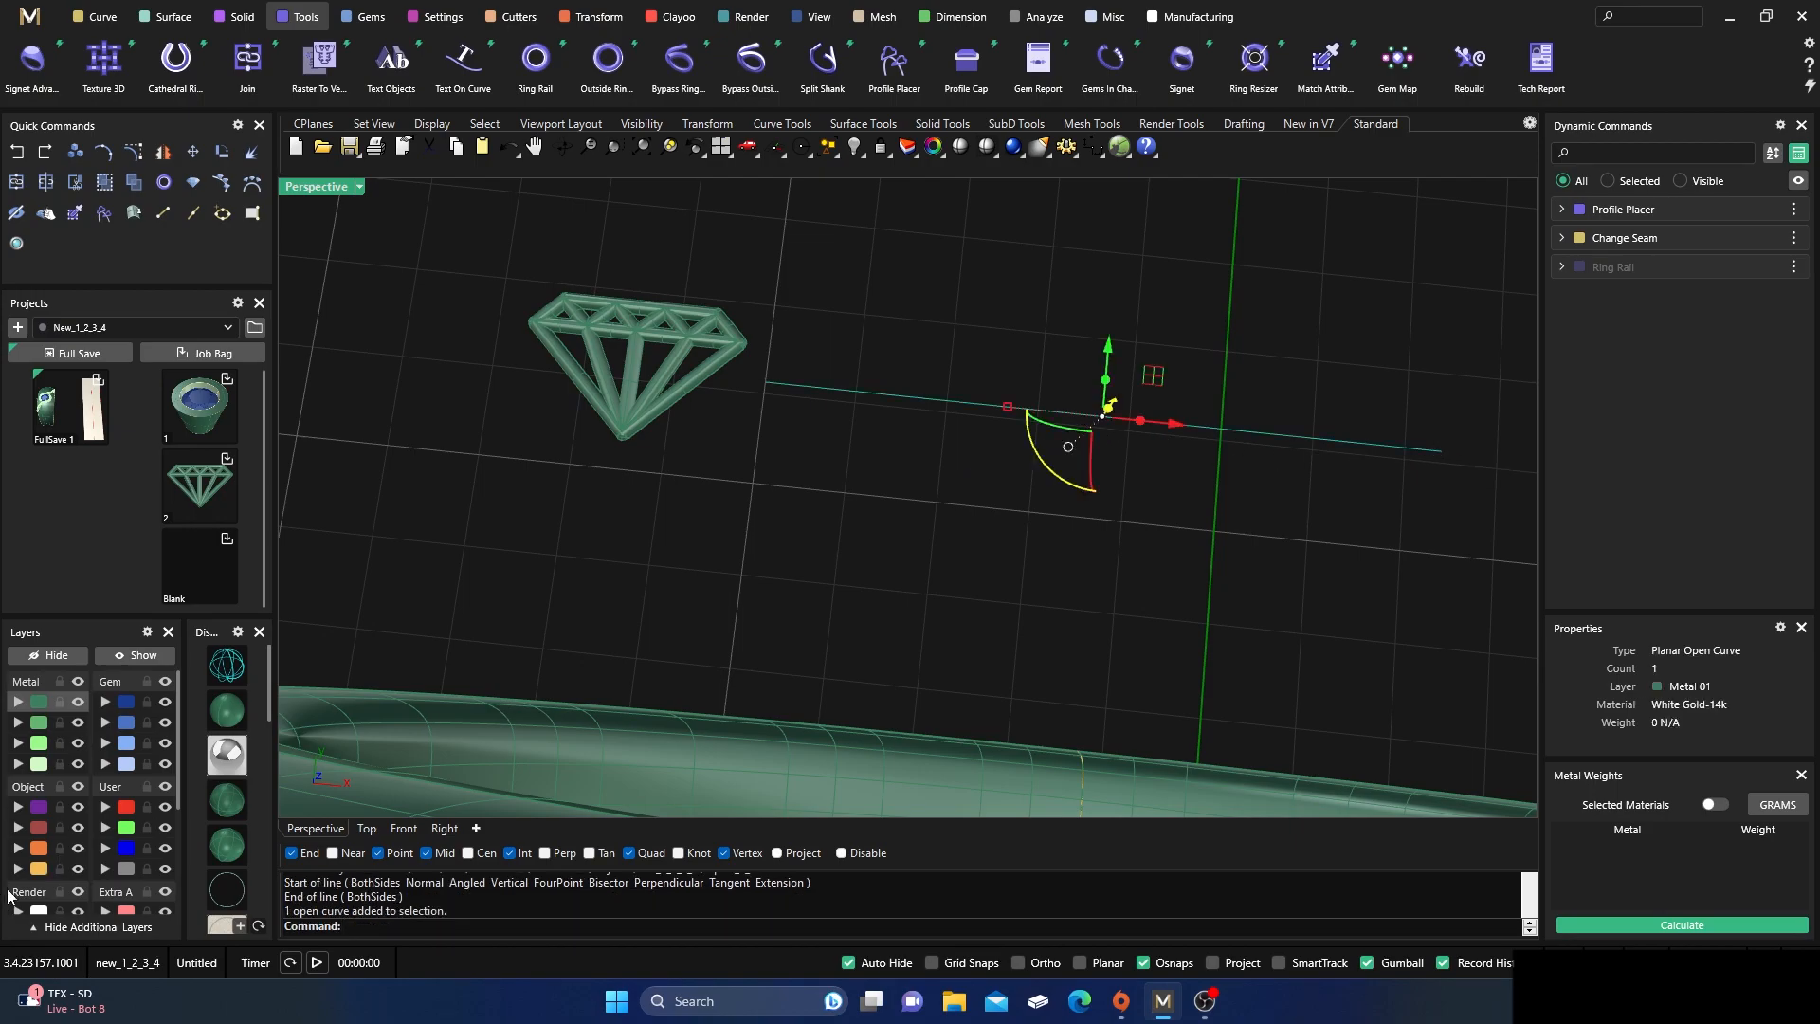
{"action": "left_click", "coordinate": [40, 870]}
{"action": "left_click", "coordinate": [728, 529]}
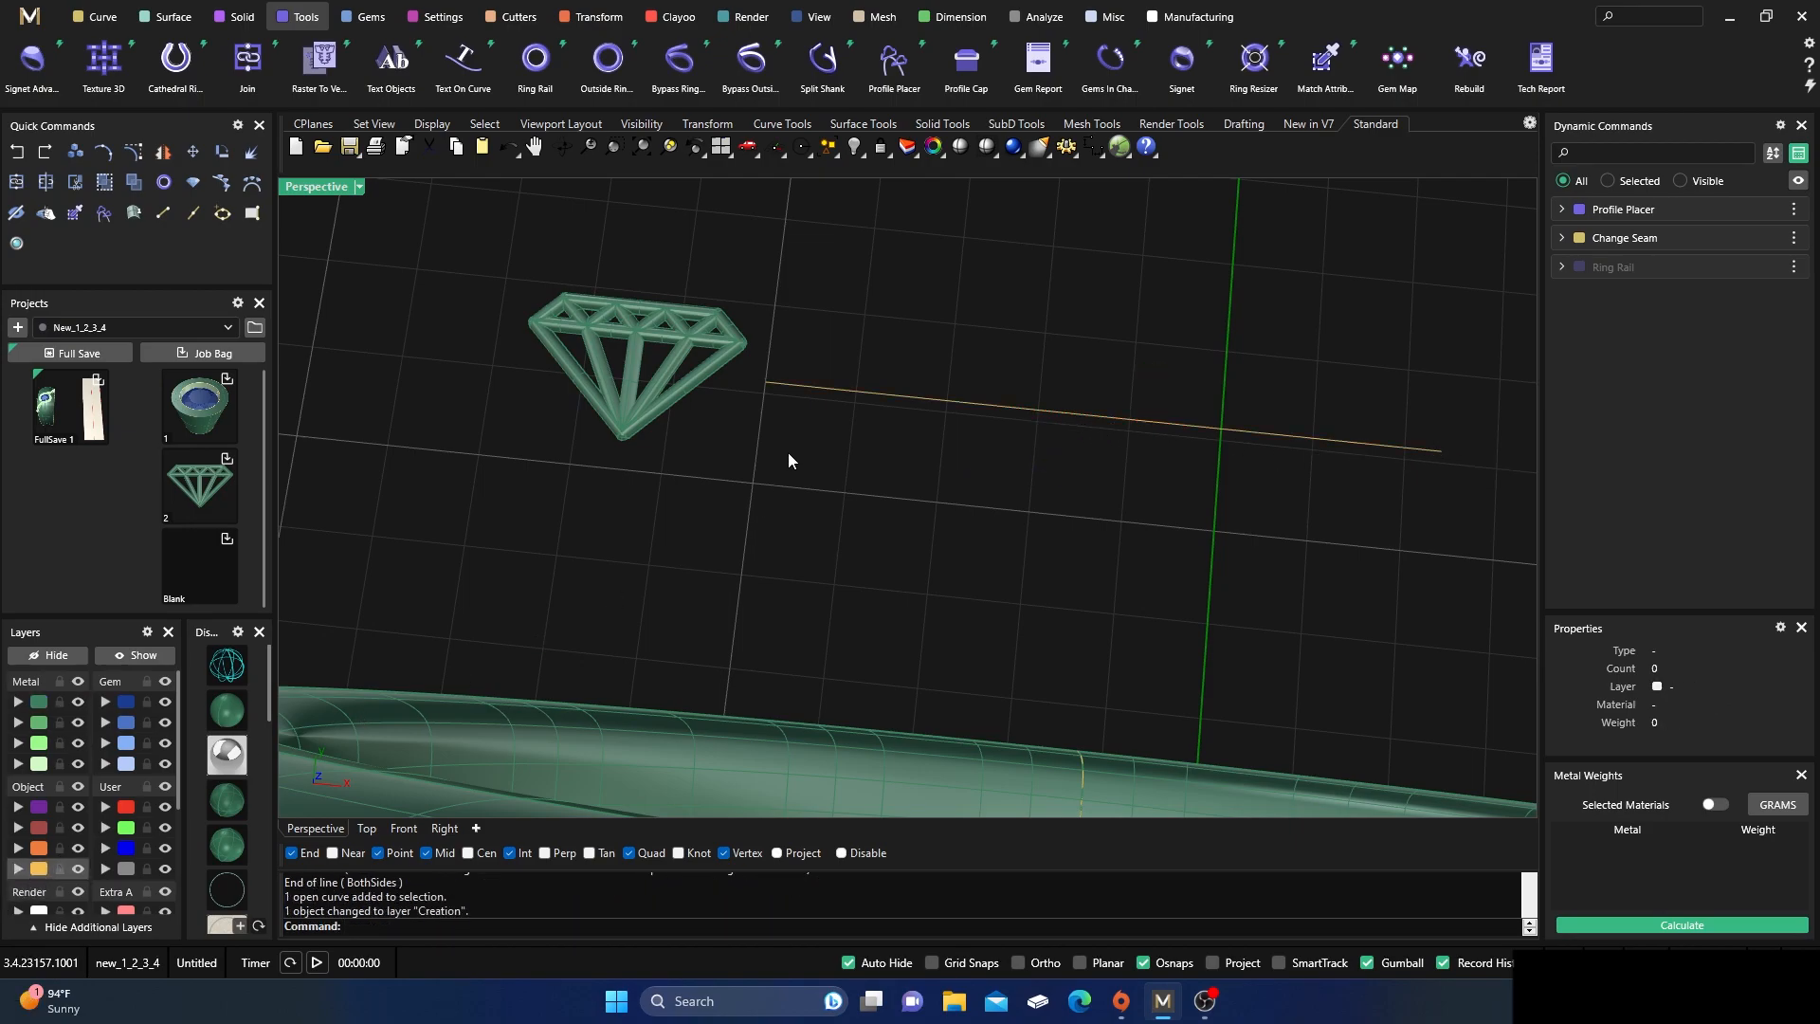
- Make the fourth metal layer current and create a Text Objects lettering inside the ring that reads "DFD"
{"action": "left_click", "coordinate": [40, 764]}
{"action": "scroll", "coordinate": [730, 388], "scroll_direction": "down", "scroll_amount": 5}
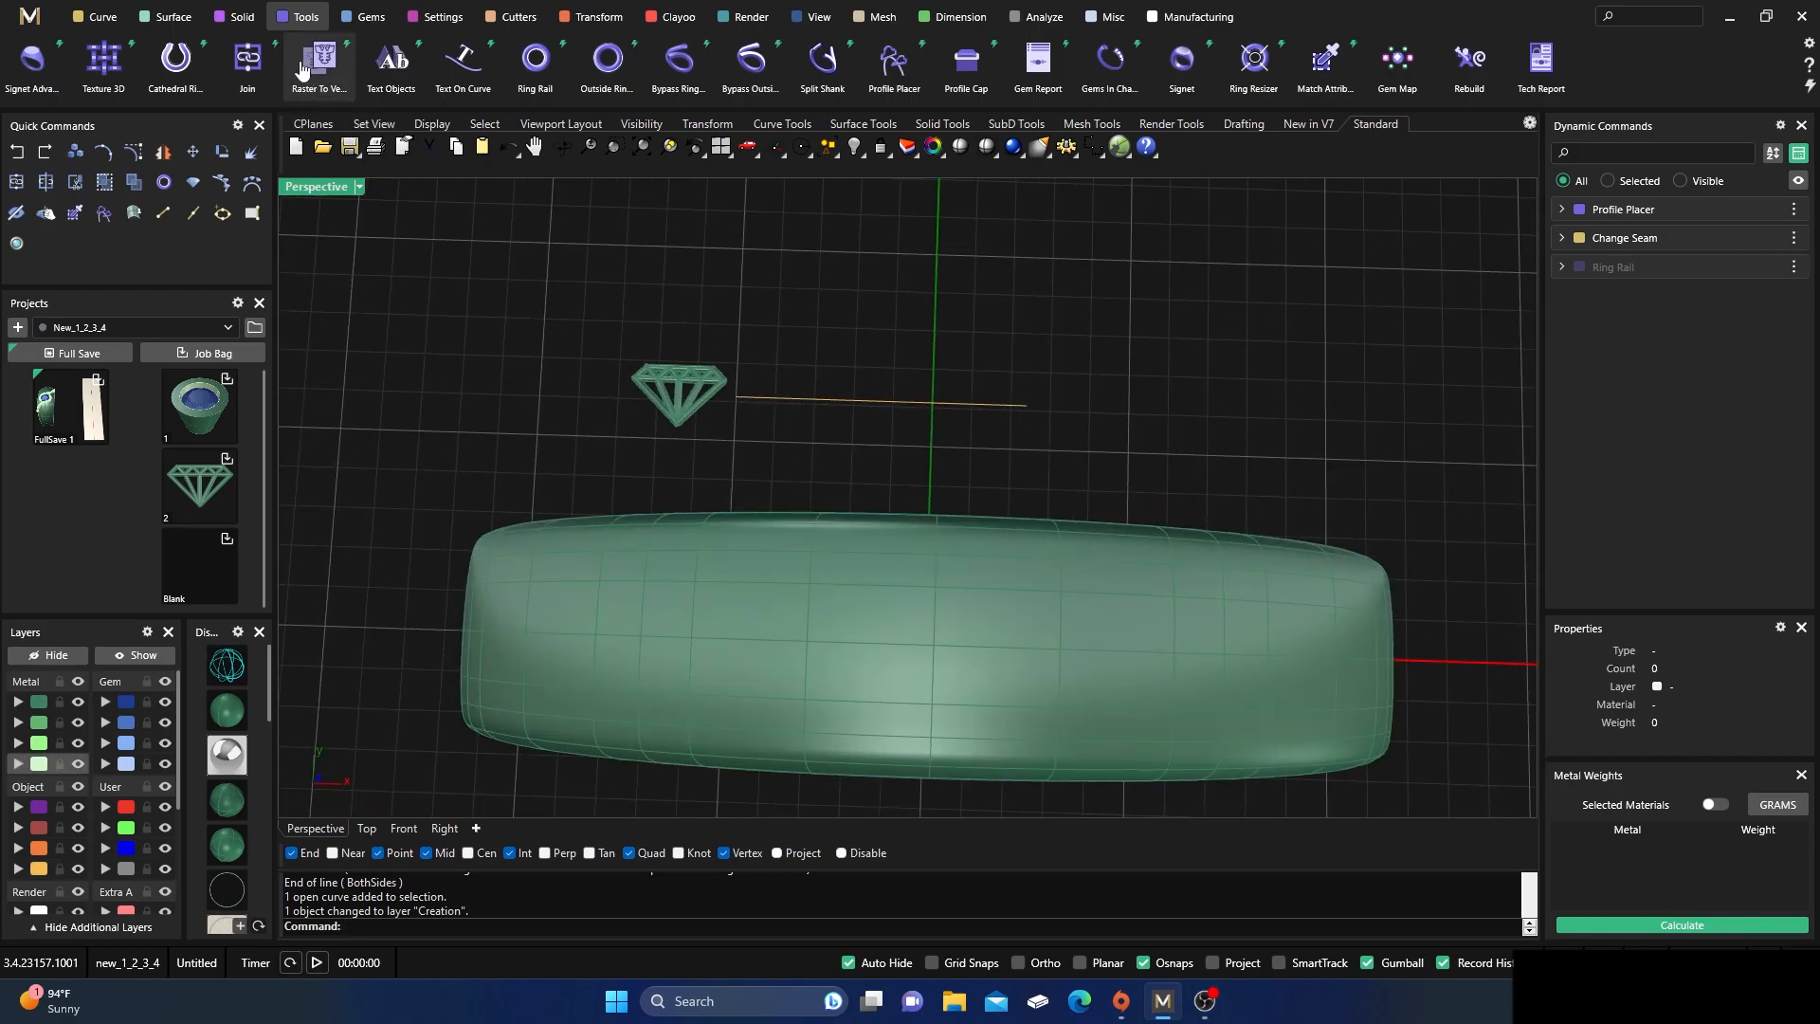
{"action": "left_click", "coordinate": [395, 66]}
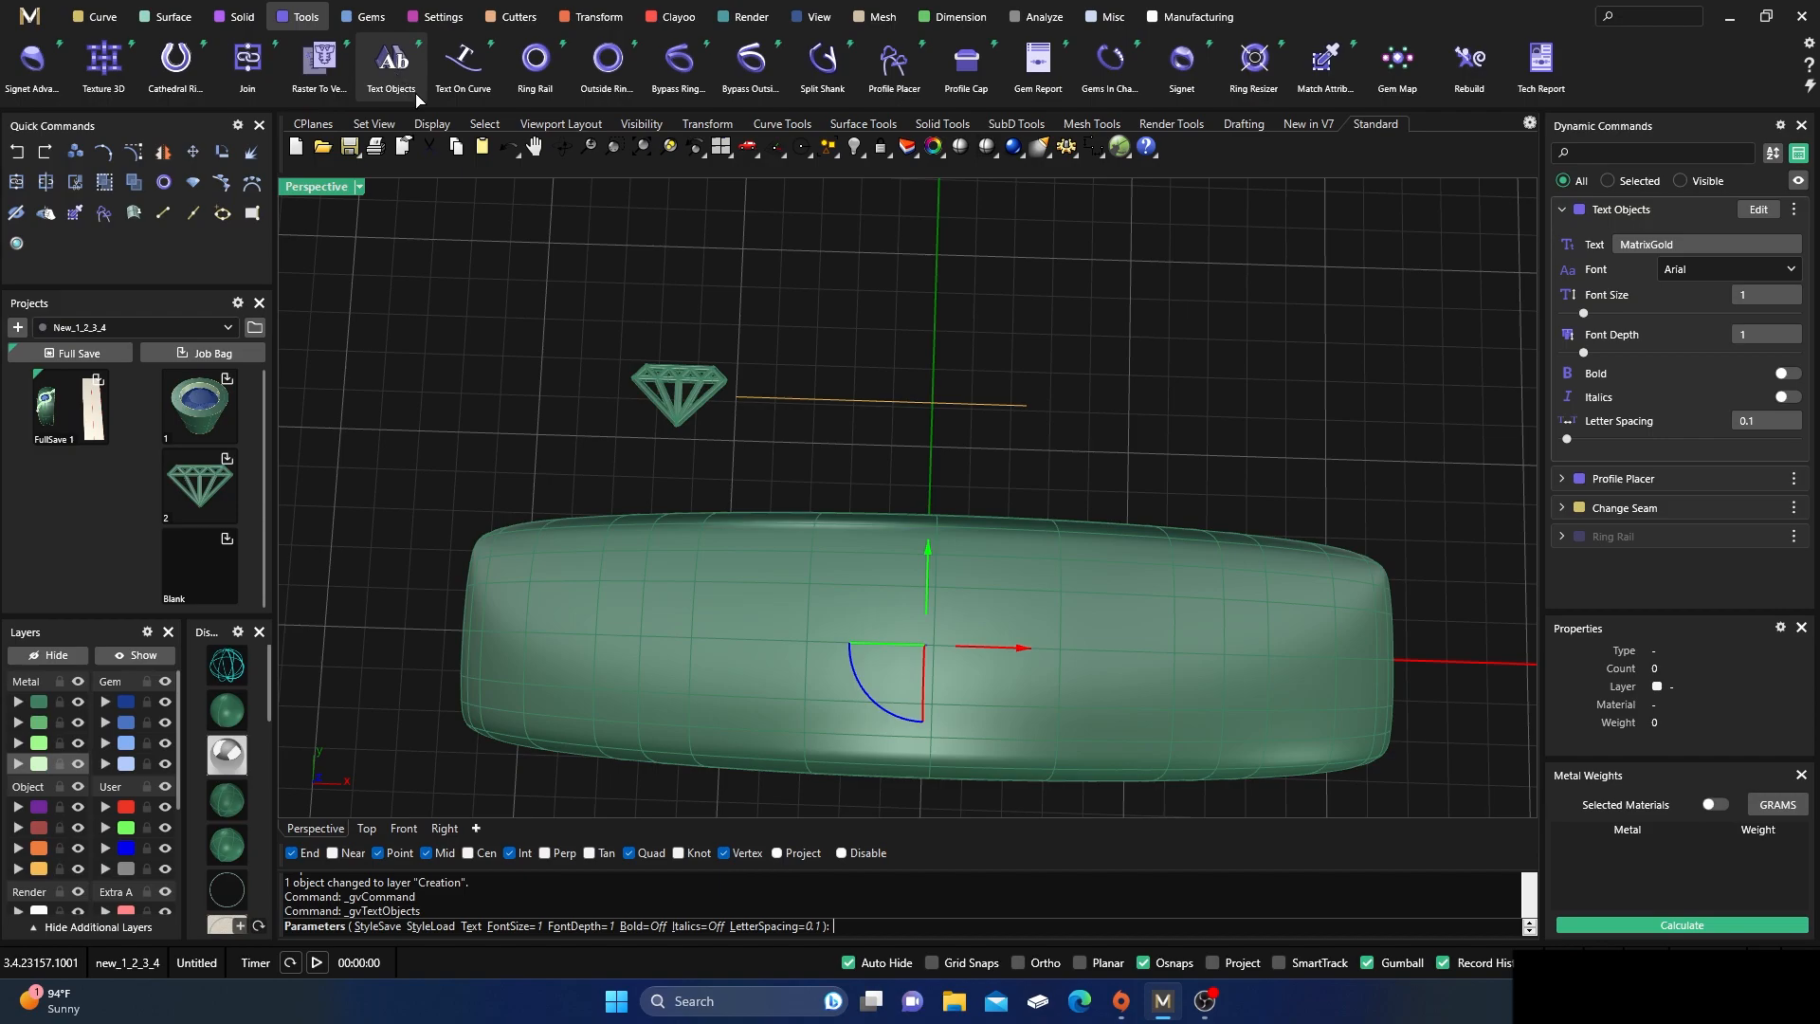
{"action": "scroll", "coordinate": [672, 379], "scroll_direction": "down", "scroll_amount": 2}
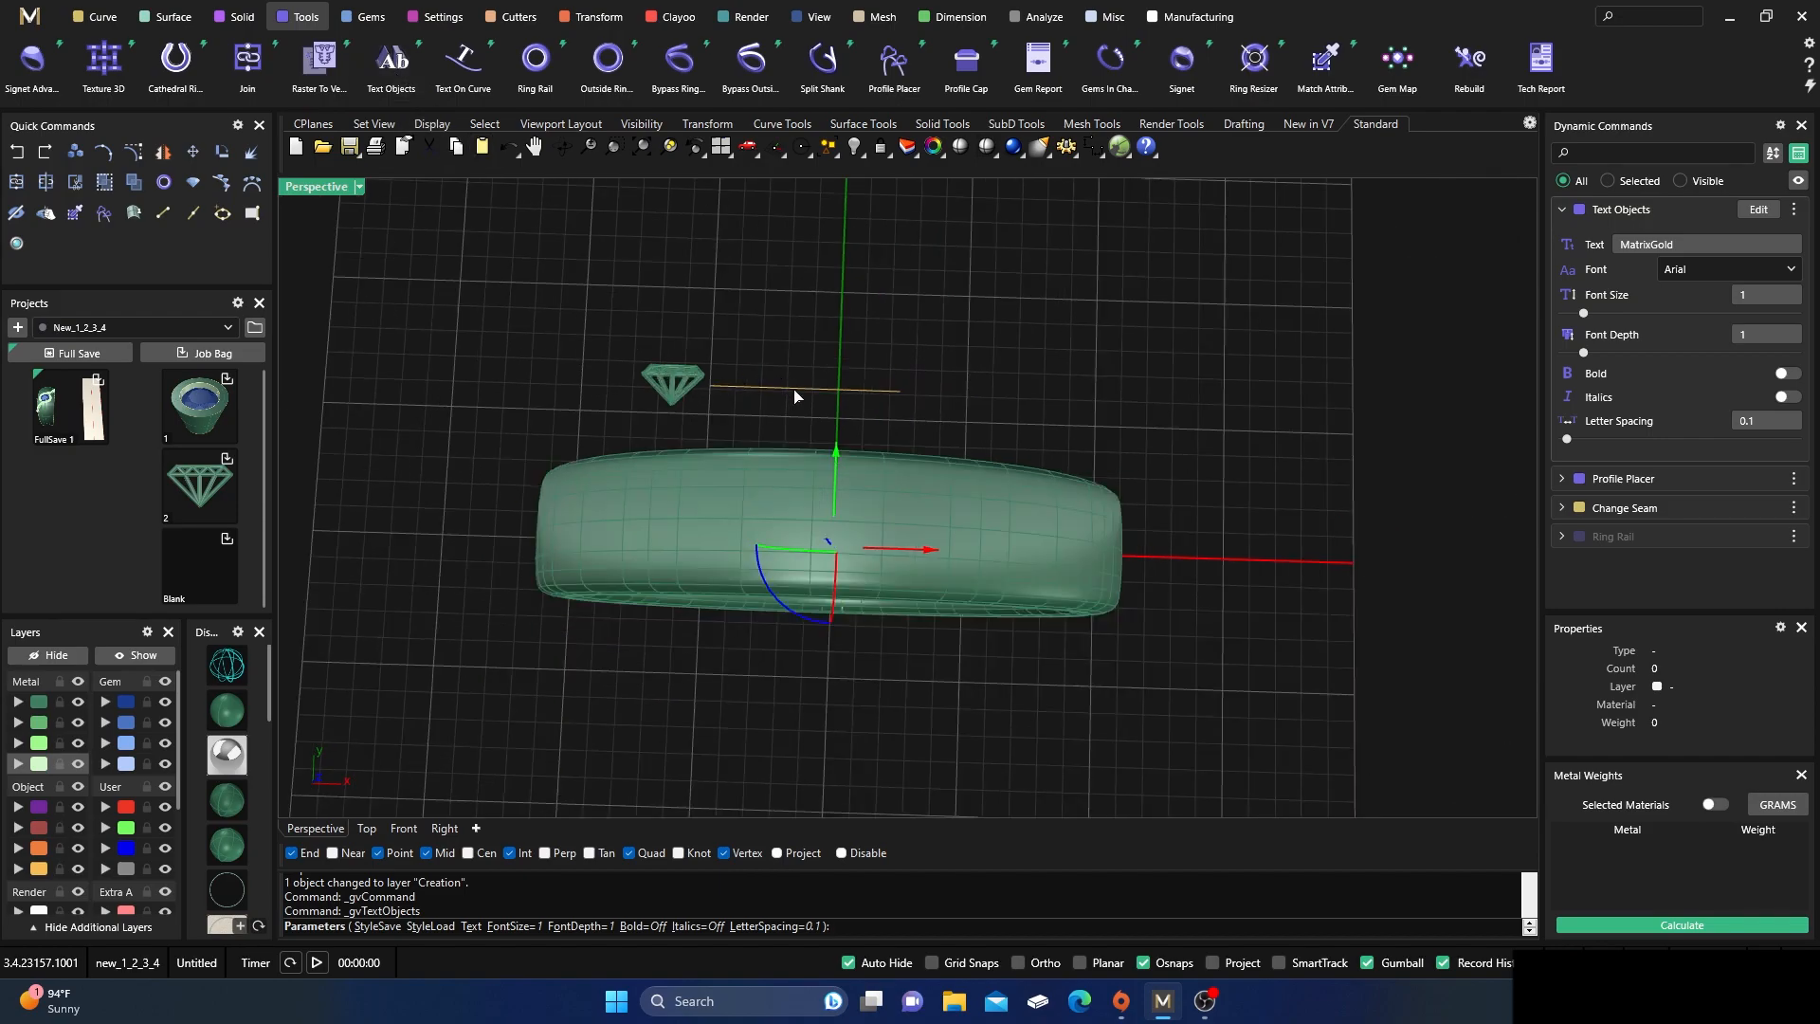
{"action": "right_click_drag", "start_coordinate": [796, 396], "coordinate": [863, 585]}
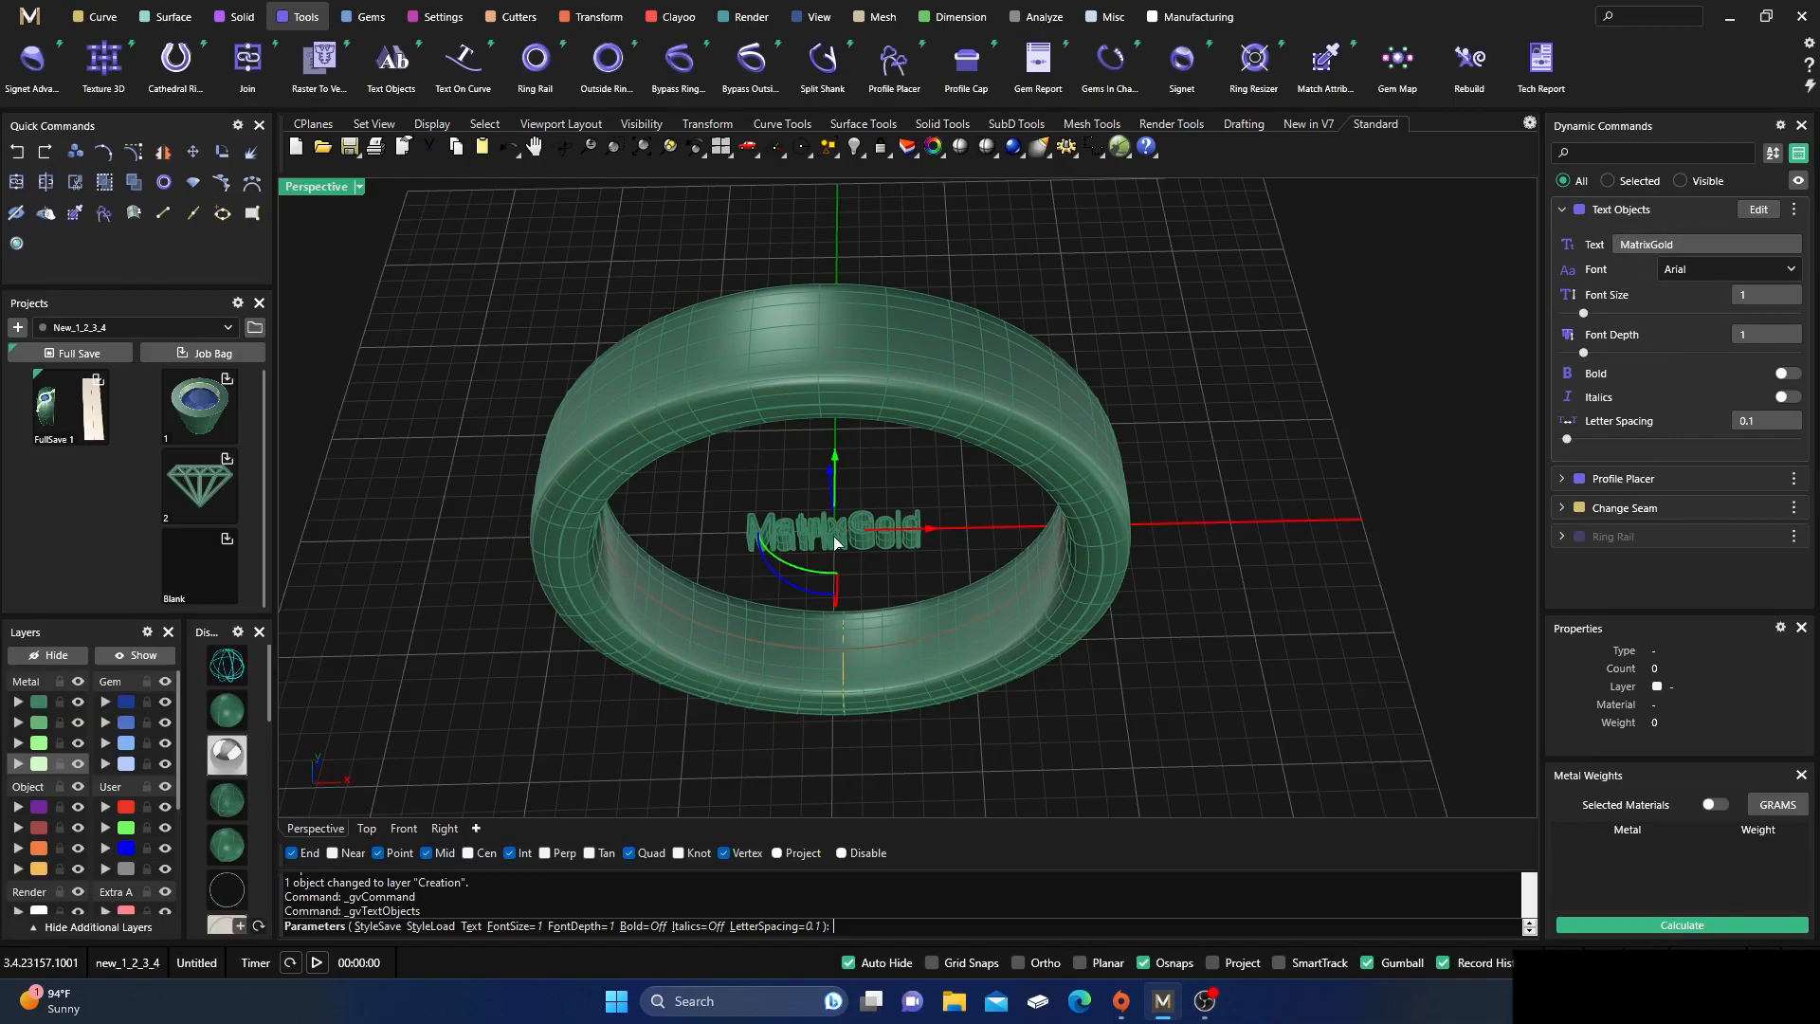
{"action": "left_click", "coordinate": [1688, 248]}
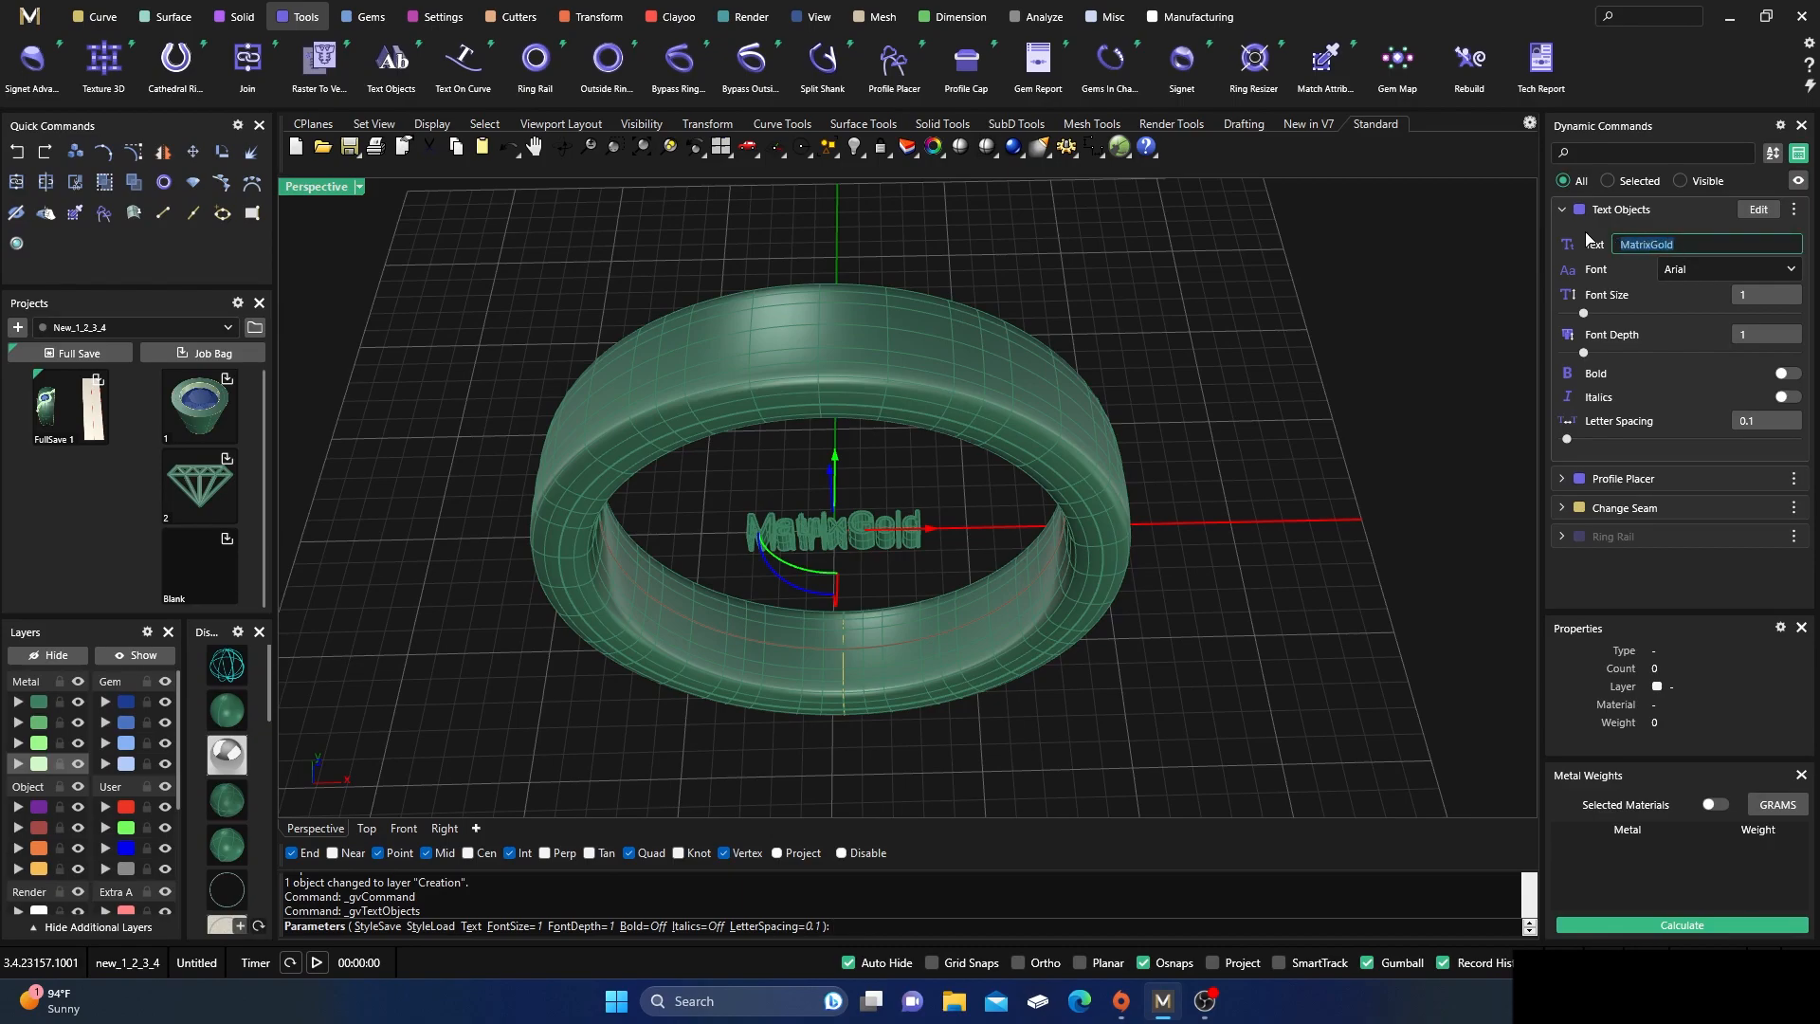
{"action": "type", "text": "D"}
- Browse the fonts for the DFD lettering, try Book Antiqua, and return to Arial
{"action": "left_click", "coordinate": [1793, 270]}
{"action": "scroll", "coordinate": [1659, 418], "scroll_direction": "down", "scroll_amount": 3}
{"action": "scroll", "coordinate": [1654, 421], "scroll_direction": "down", "scroll_amount": 7}
{"action": "scroll", "coordinate": [1633, 462], "scroll_direction": "down", "scroll_amount": 10}
{"action": "scroll", "coordinate": [1633, 462], "scroll_direction": "up", "scroll_amount": 15}
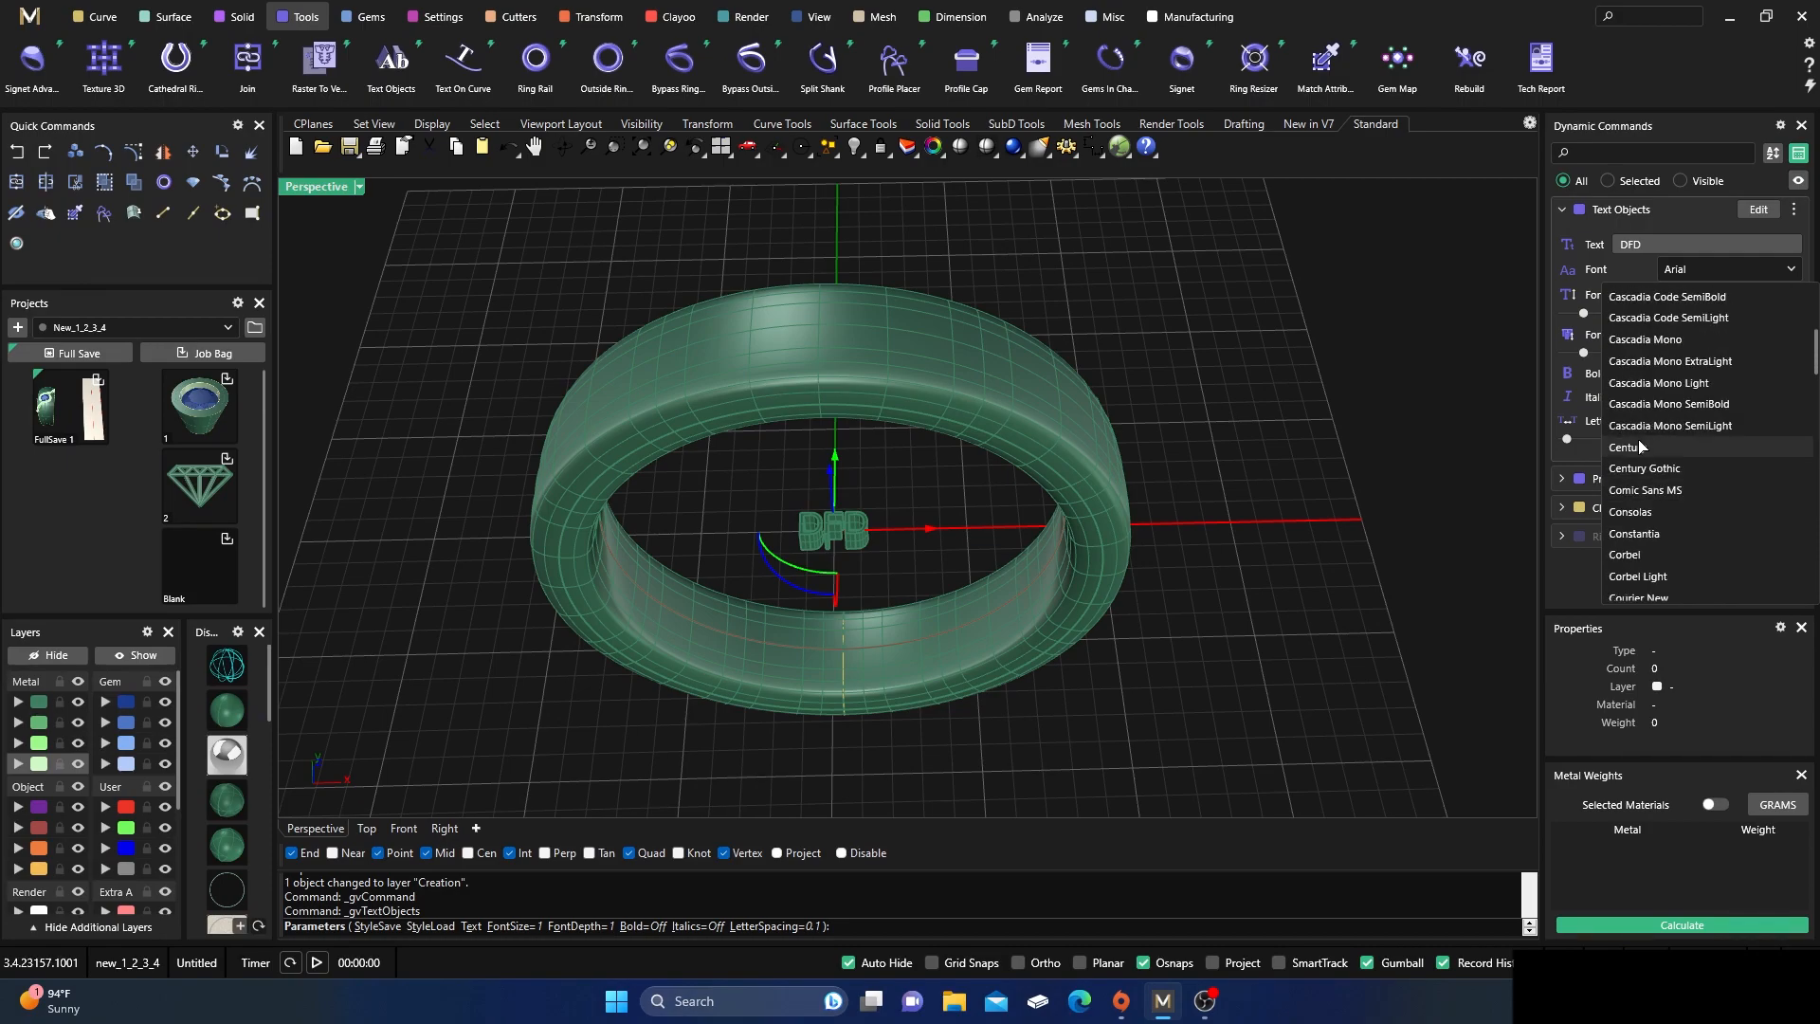
{"action": "scroll", "coordinate": [1641, 447], "scroll_direction": "up", "scroll_amount": 10}
{"action": "left_click", "coordinate": [1641, 417]}
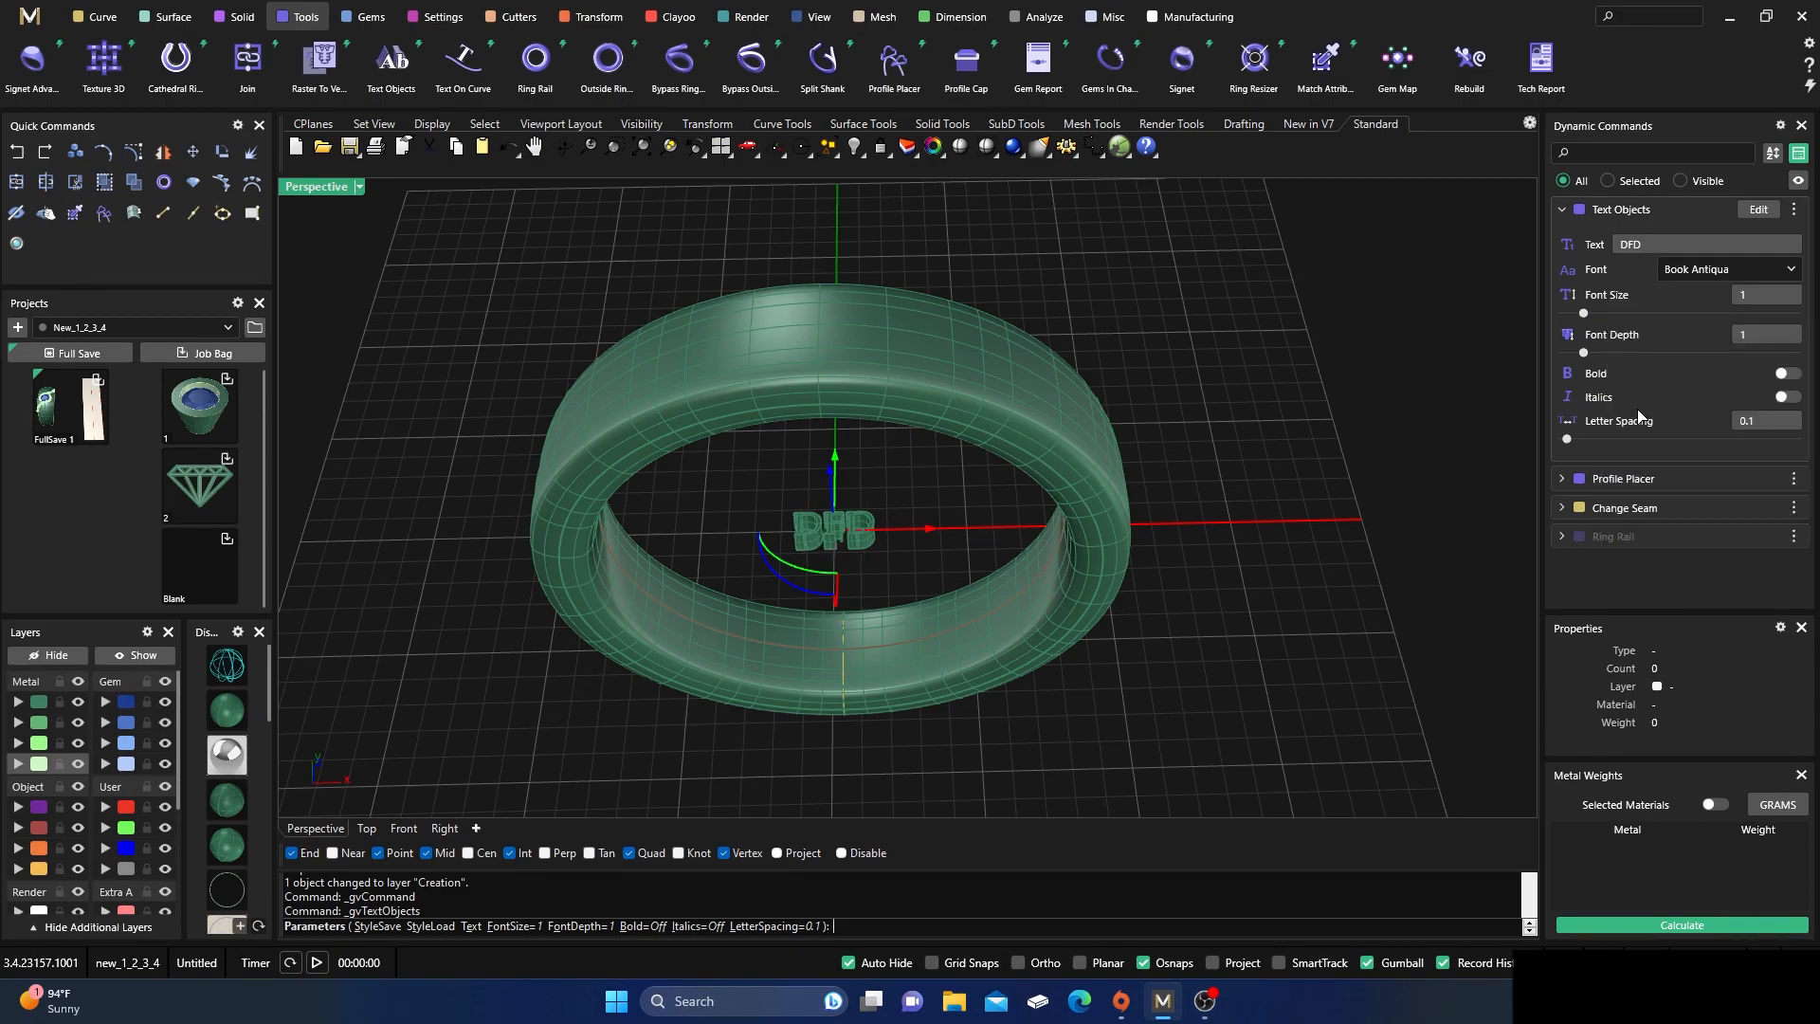
{"action": "left_click", "coordinate": [1772, 269]}
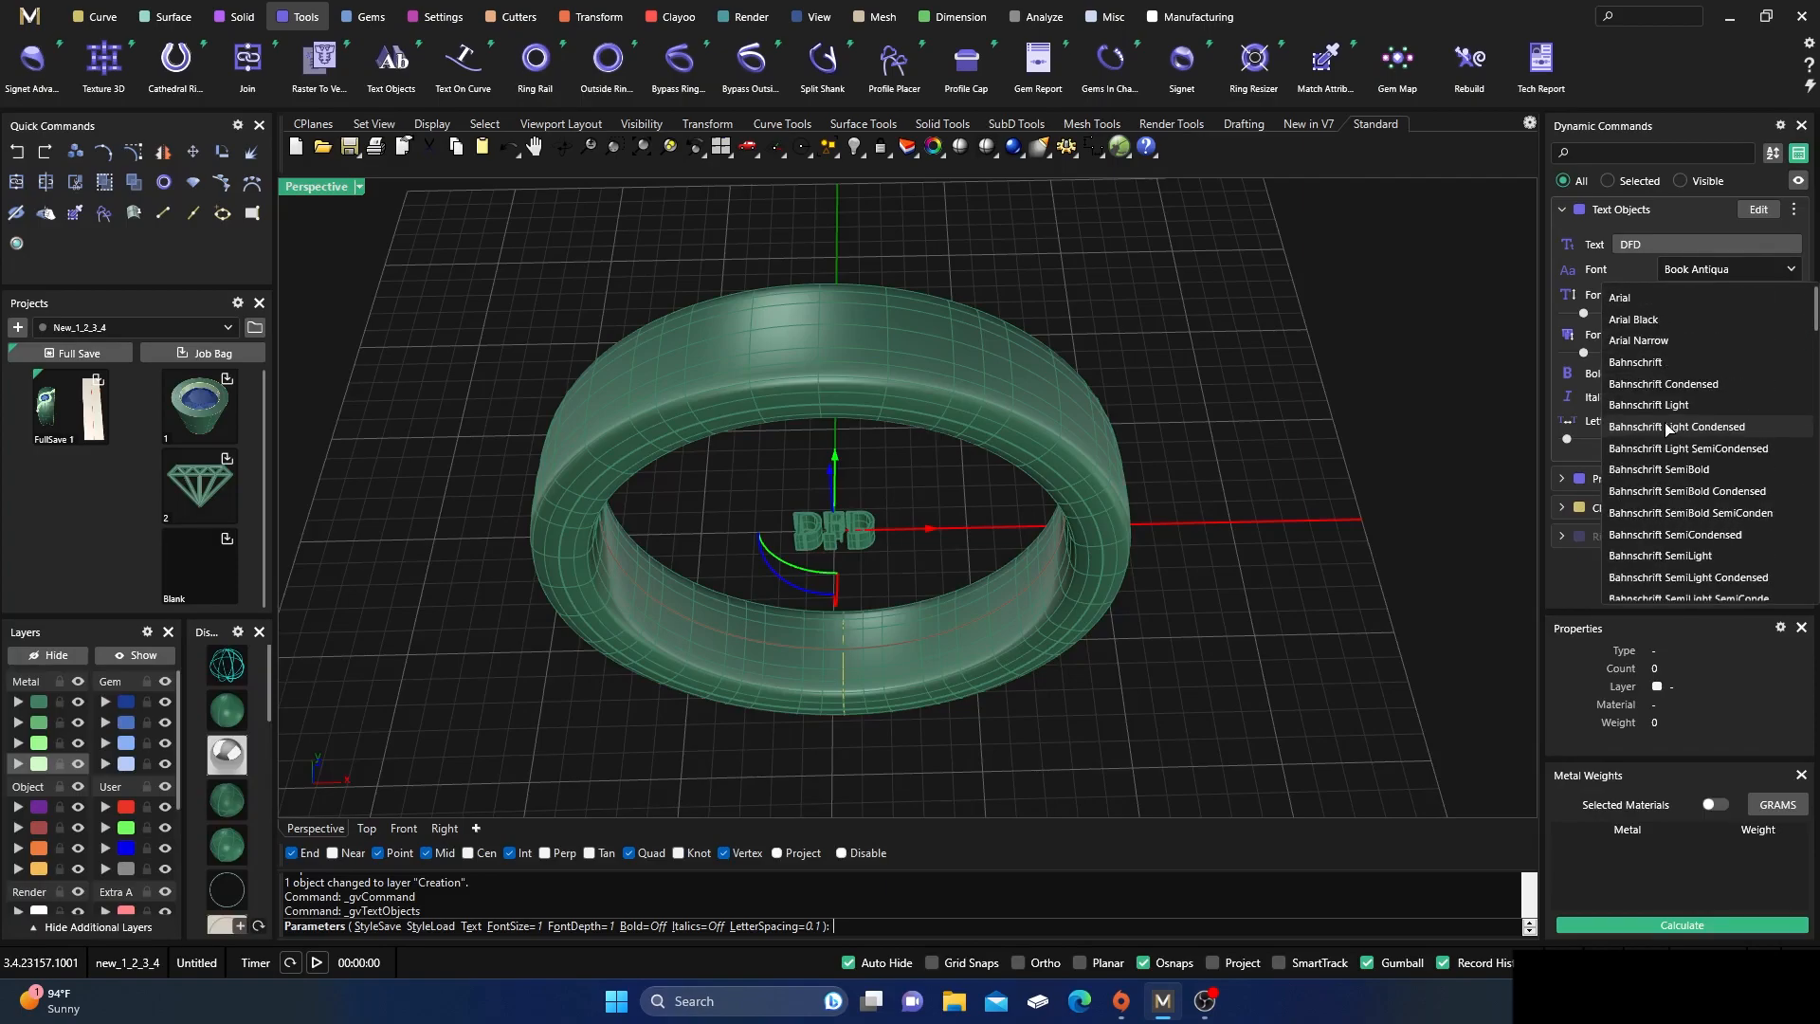
{"action": "left_click", "coordinate": [1640, 299]}
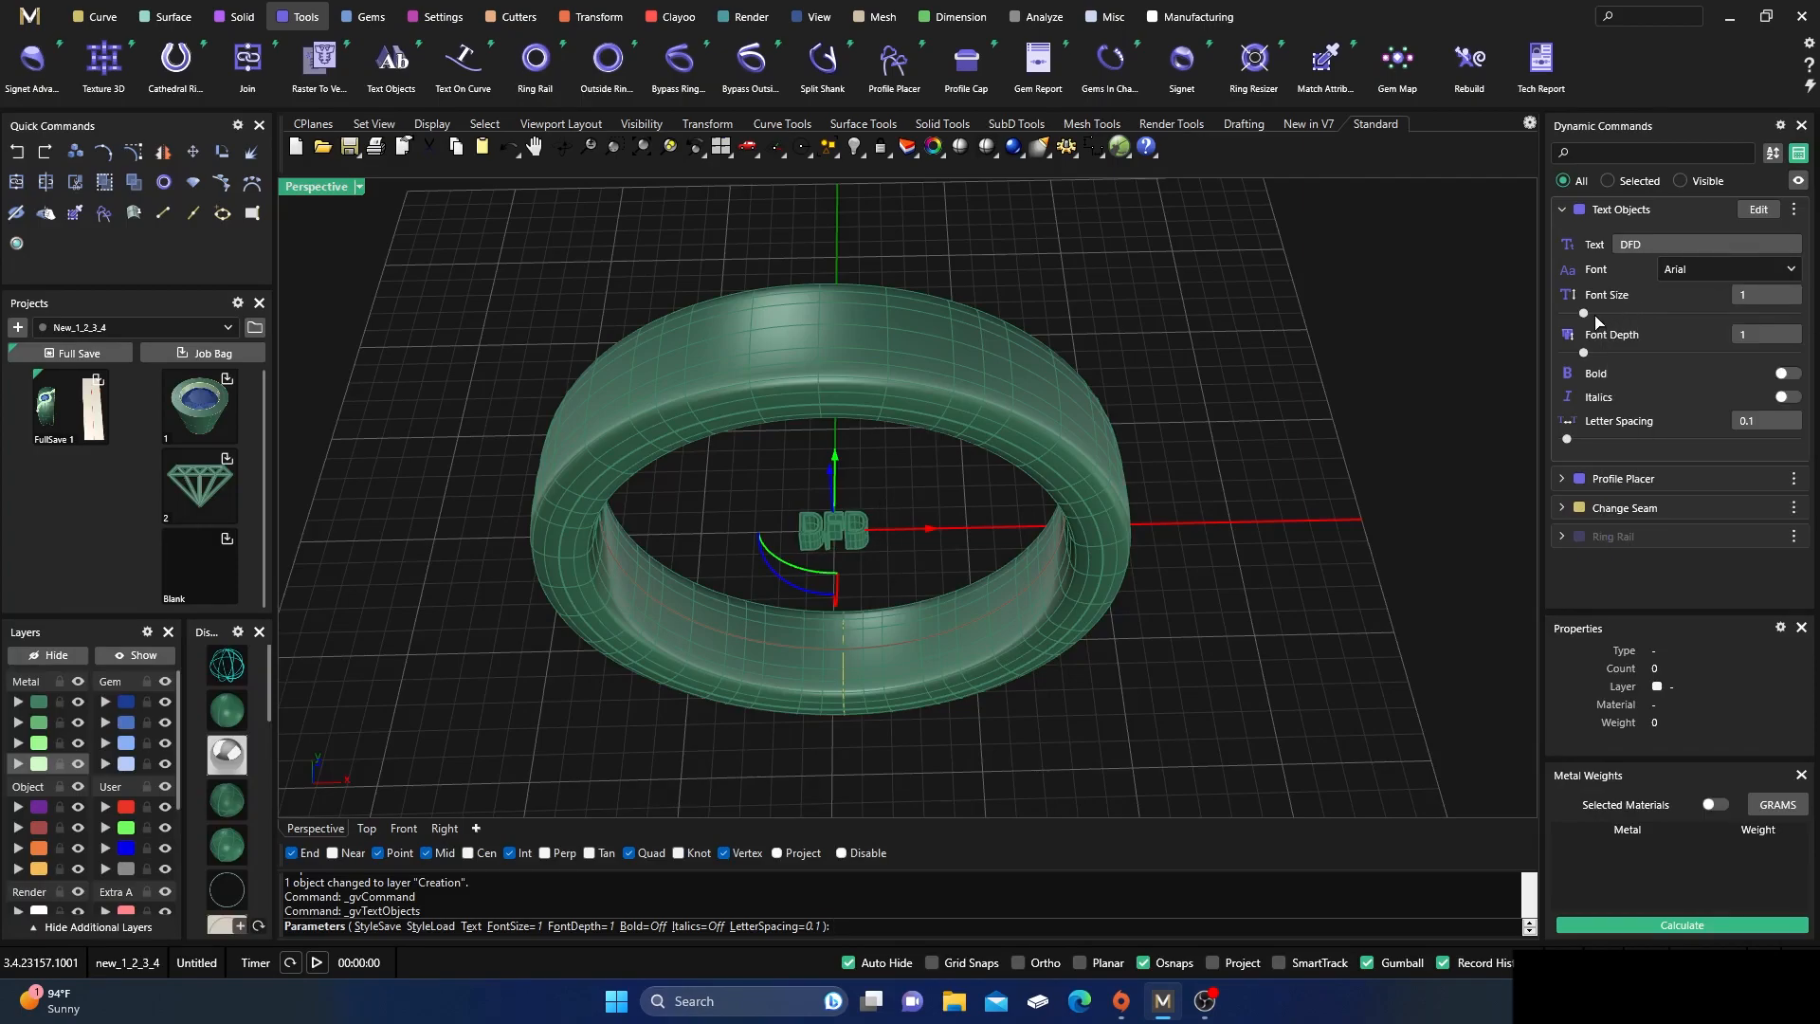
- Enlarge the DFD lettering to a font size of 4.7
{"action": "right_click_drag", "start_coordinate": [1287, 466], "coordinate": [1281, 437]}
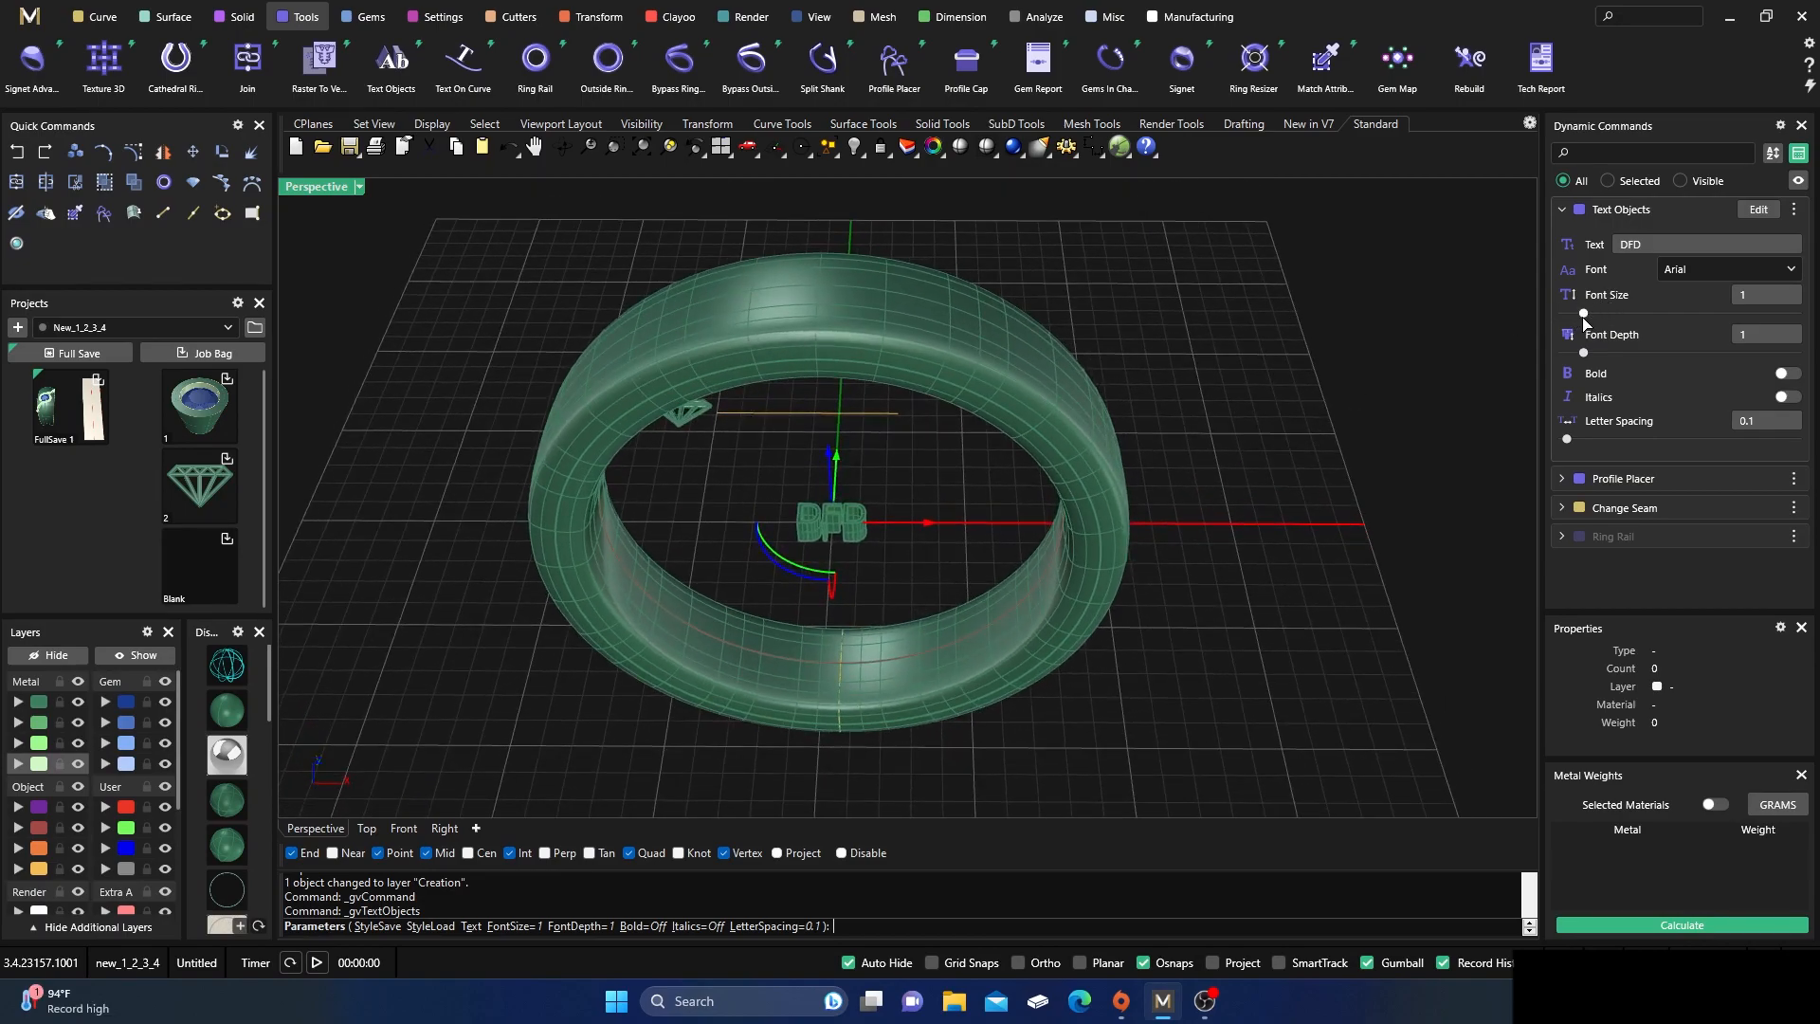
{"action": "left_click_drag", "start_coordinate": [1586, 318], "coordinate": [1675, 326]}
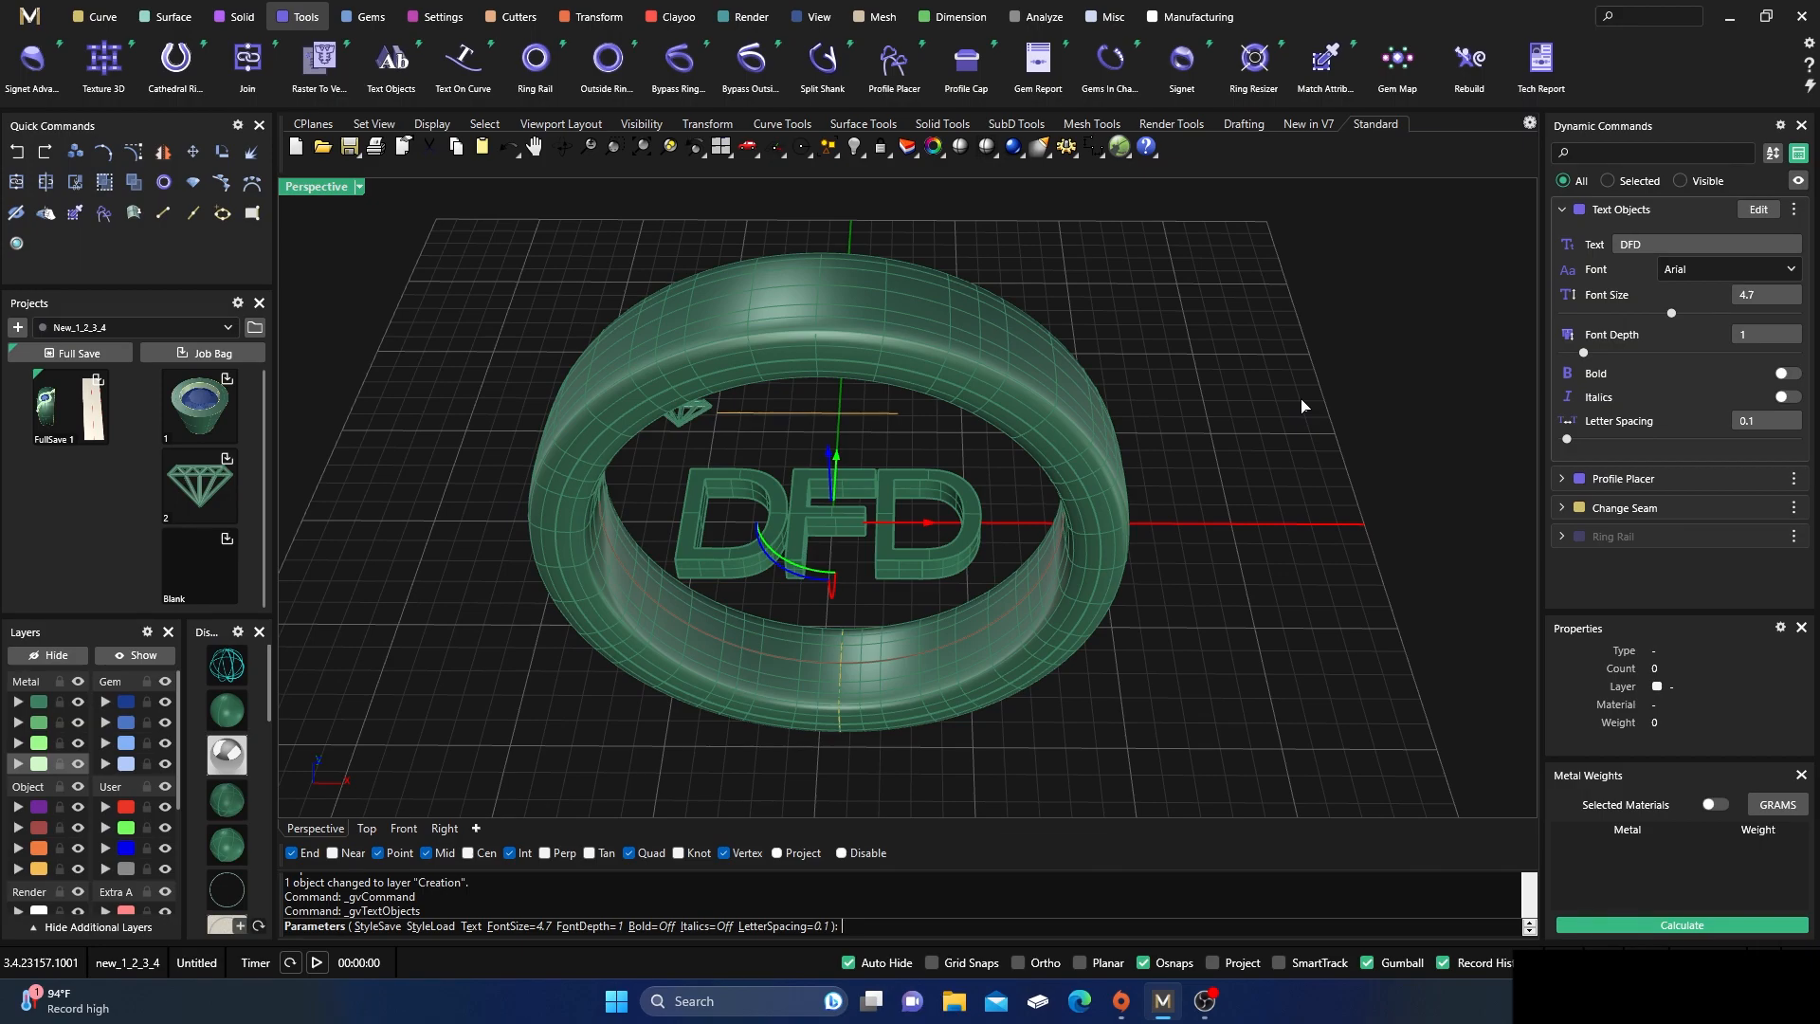
- Check the letters' thickness from the side, set the font depth to 1.4 and make the lettering bold
{"action": "right_click_drag", "start_coordinate": [1270, 622], "coordinate": [1270, 444]}
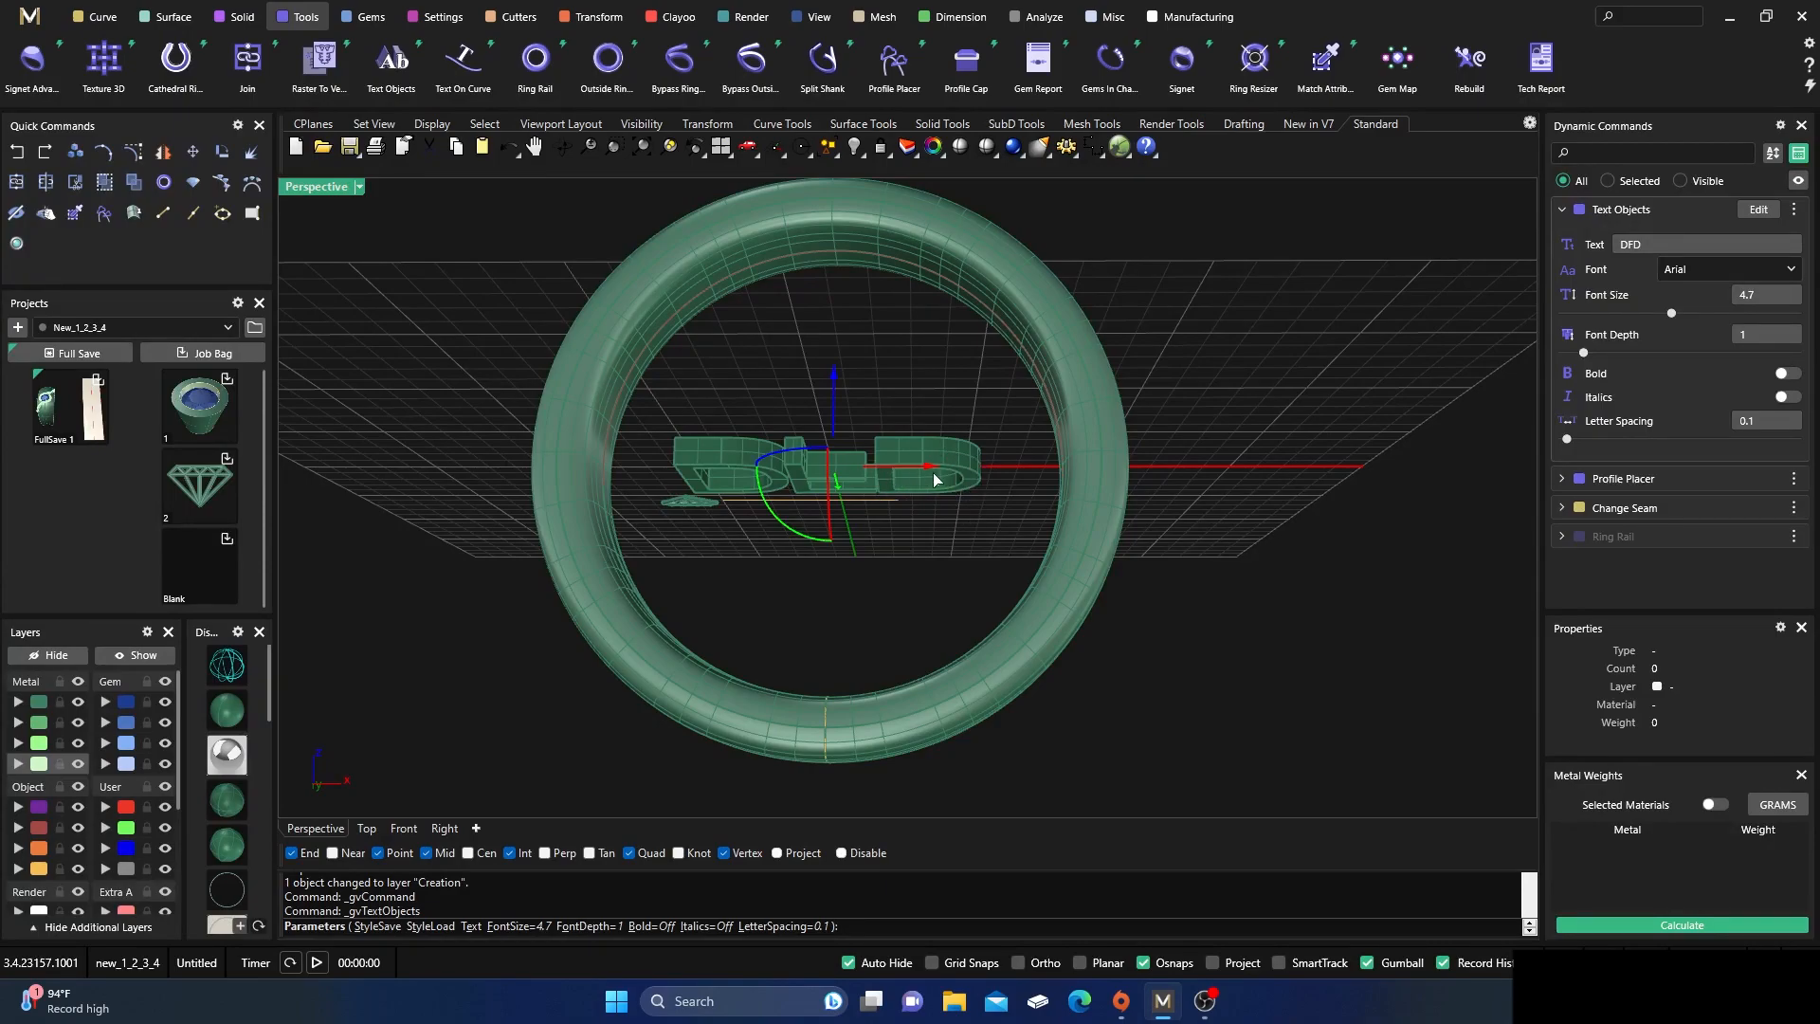
{"action": "scroll", "coordinate": [934, 512], "scroll_direction": "up", "scroll_amount": 4}
{"action": "right_click_drag", "start_coordinate": [933, 517], "coordinate": [979, 582]}
{"action": "scroll", "coordinate": [933, 491], "scroll_direction": "down", "scroll_amount": 2}
{"action": "scroll", "coordinate": [945, 464], "scroll_direction": "up", "scroll_amount": 6}
{"action": "scroll", "coordinate": [956, 481], "scroll_direction": "down", "scroll_amount": 4}
{"action": "scroll", "coordinate": [964, 499], "scroll_direction": "down", "scroll_amount": 3}
{"action": "scroll", "coordinate": [941, 498], "scroll_direction": "up", "scroll_amount": 2}
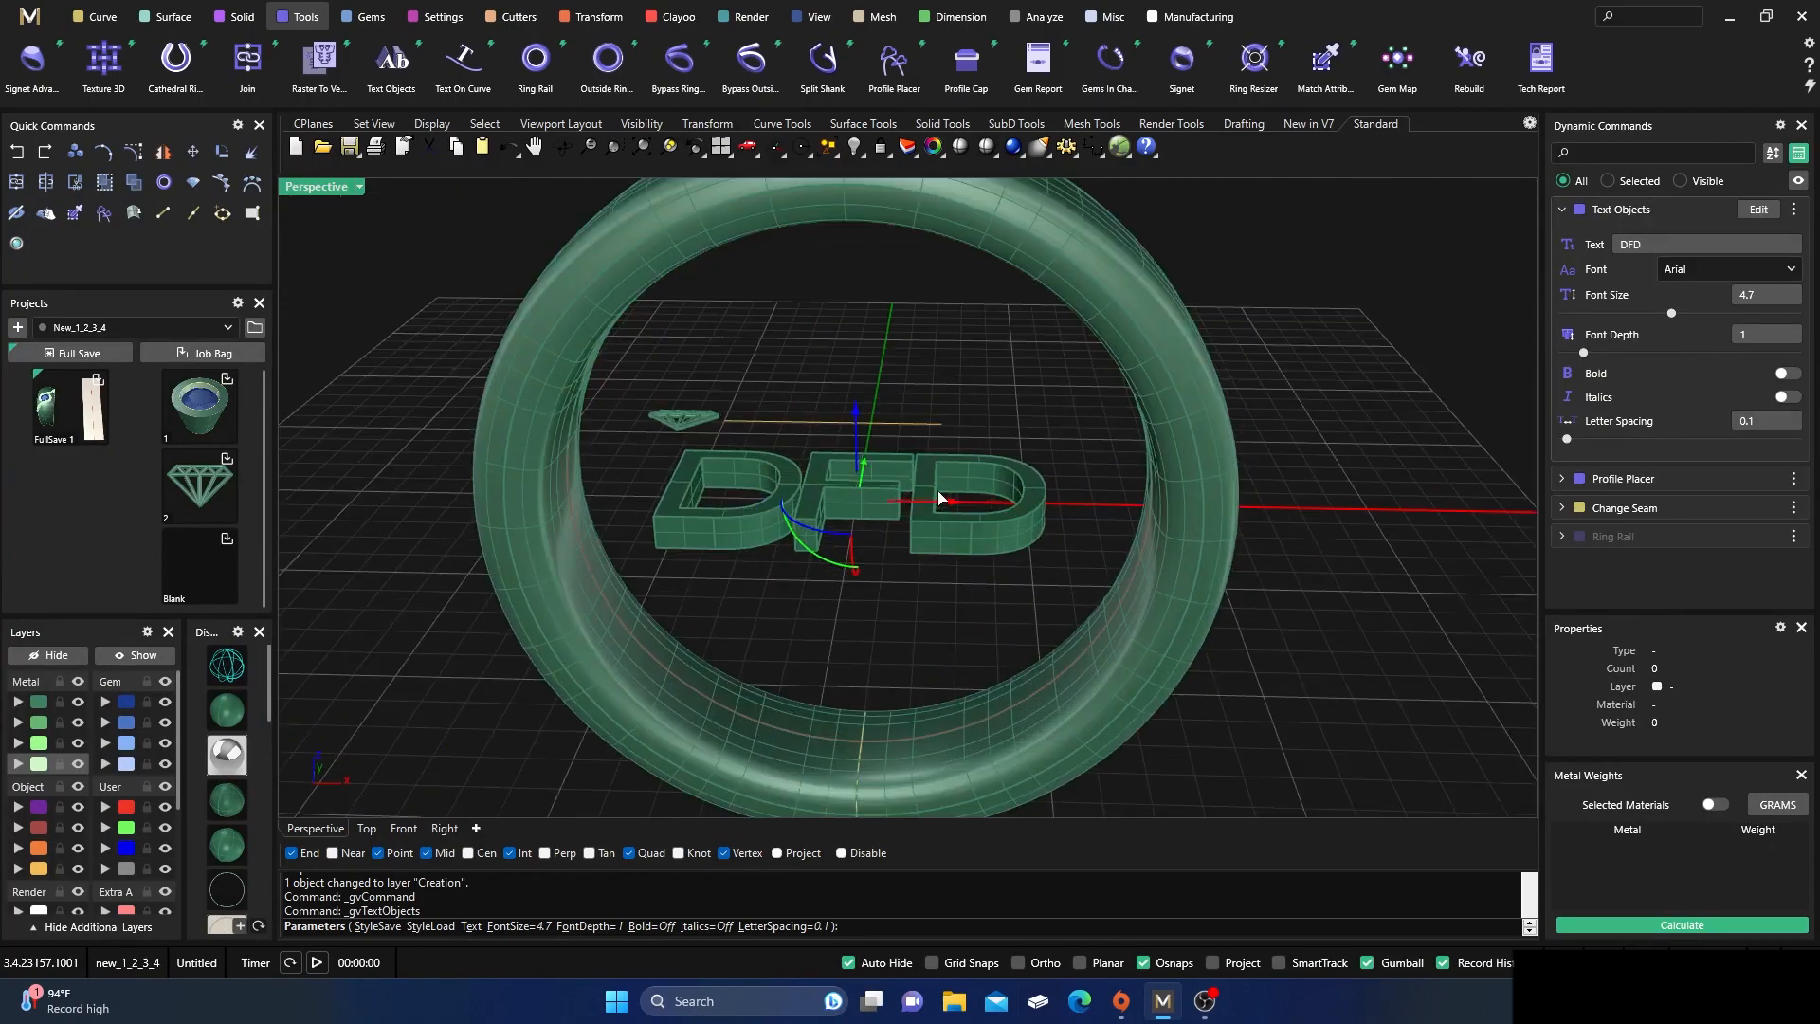
{"action": "right_click_drag", "start_coordinate": [1050, 479], "coordinate": [1036, 495]}
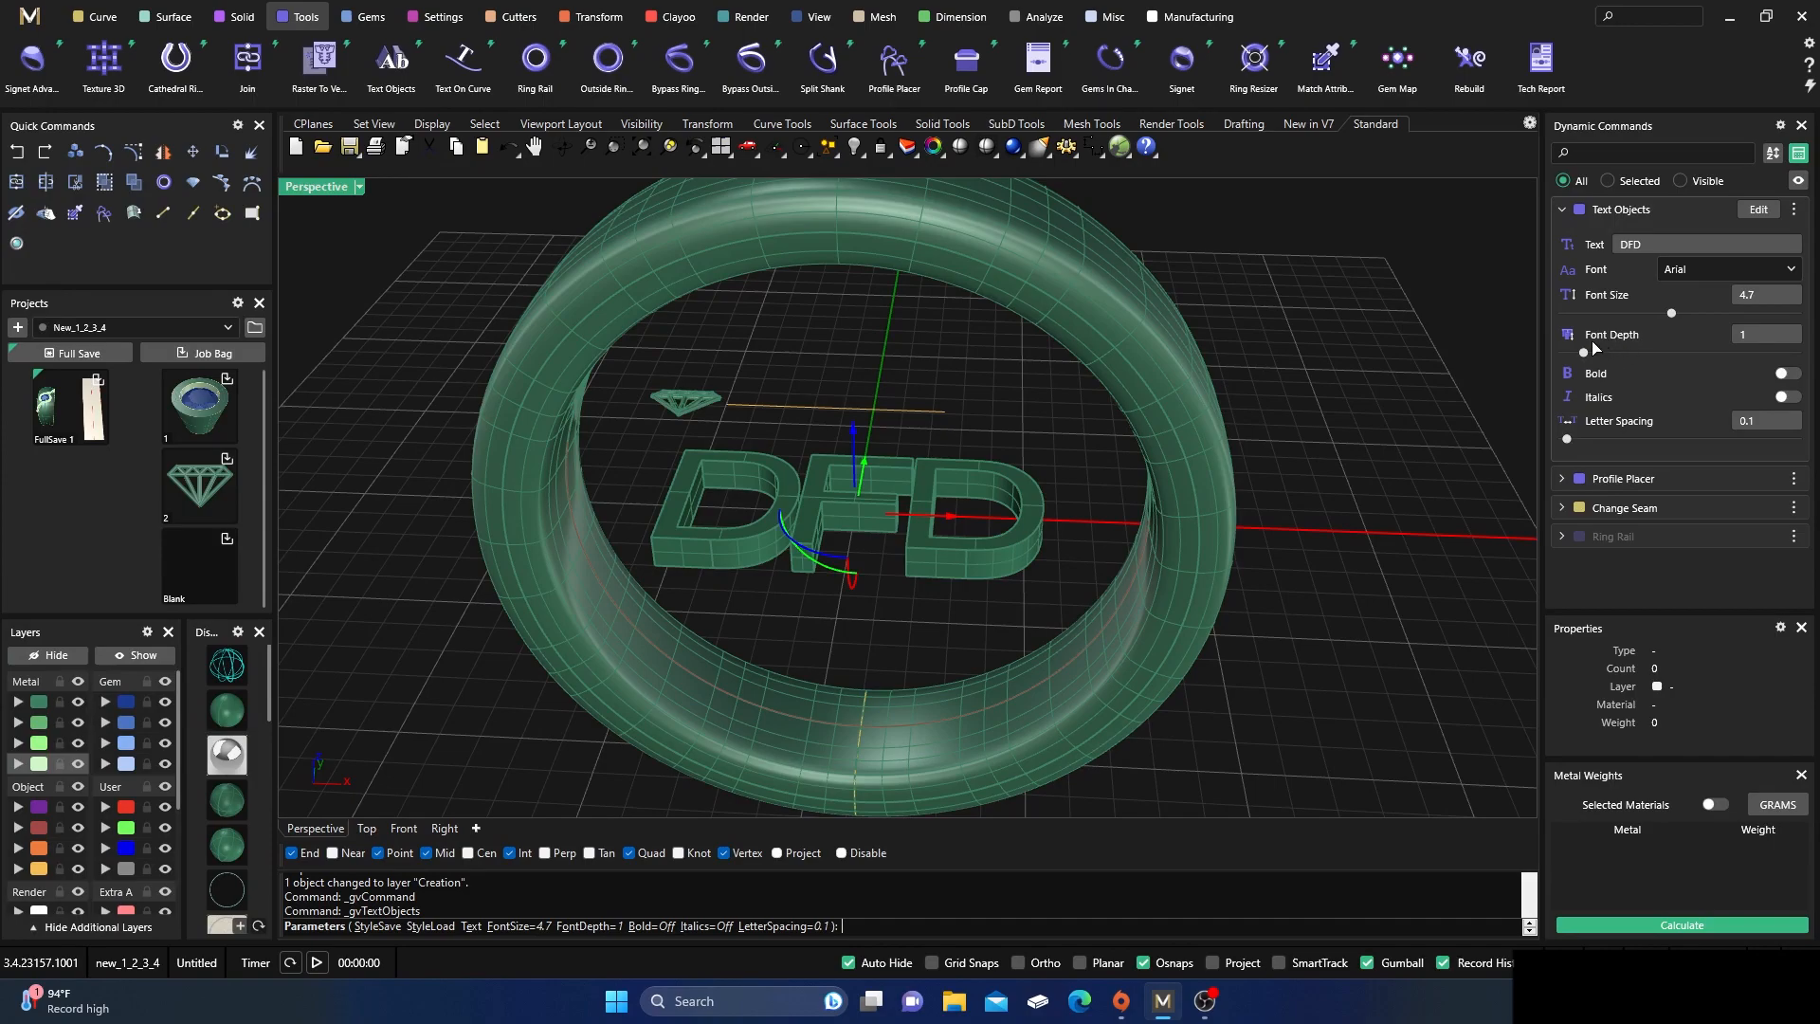
{"action": "mouse_move", "coordinate": [1587, 355]}
{"action": "left_mouse_down"}
{"action": "mouse_move", "coordinate": [1644, 357]}
{"action": "mouse_move", "coordinate": [1580, 354]}
{"action": "left_mouse_up"}
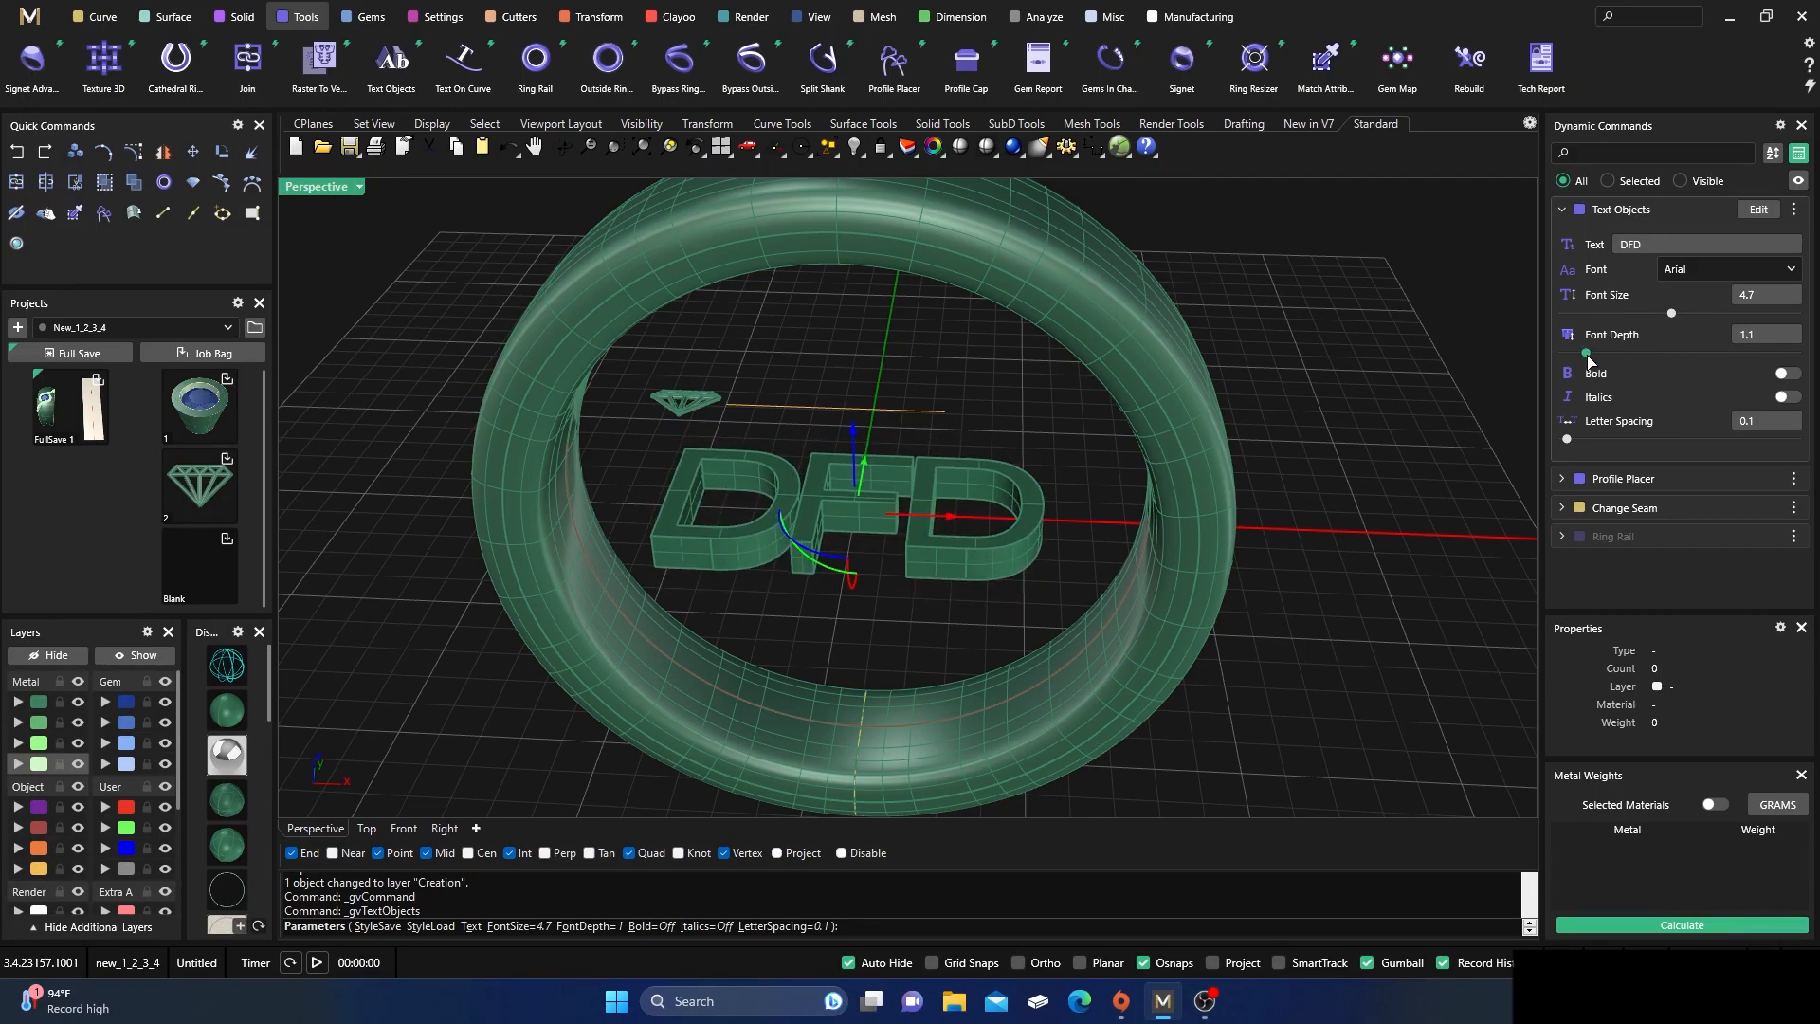
{"action": "left_click_drag", "start_coordinate": [1579, 353], "coordinate": [1593, 352]}
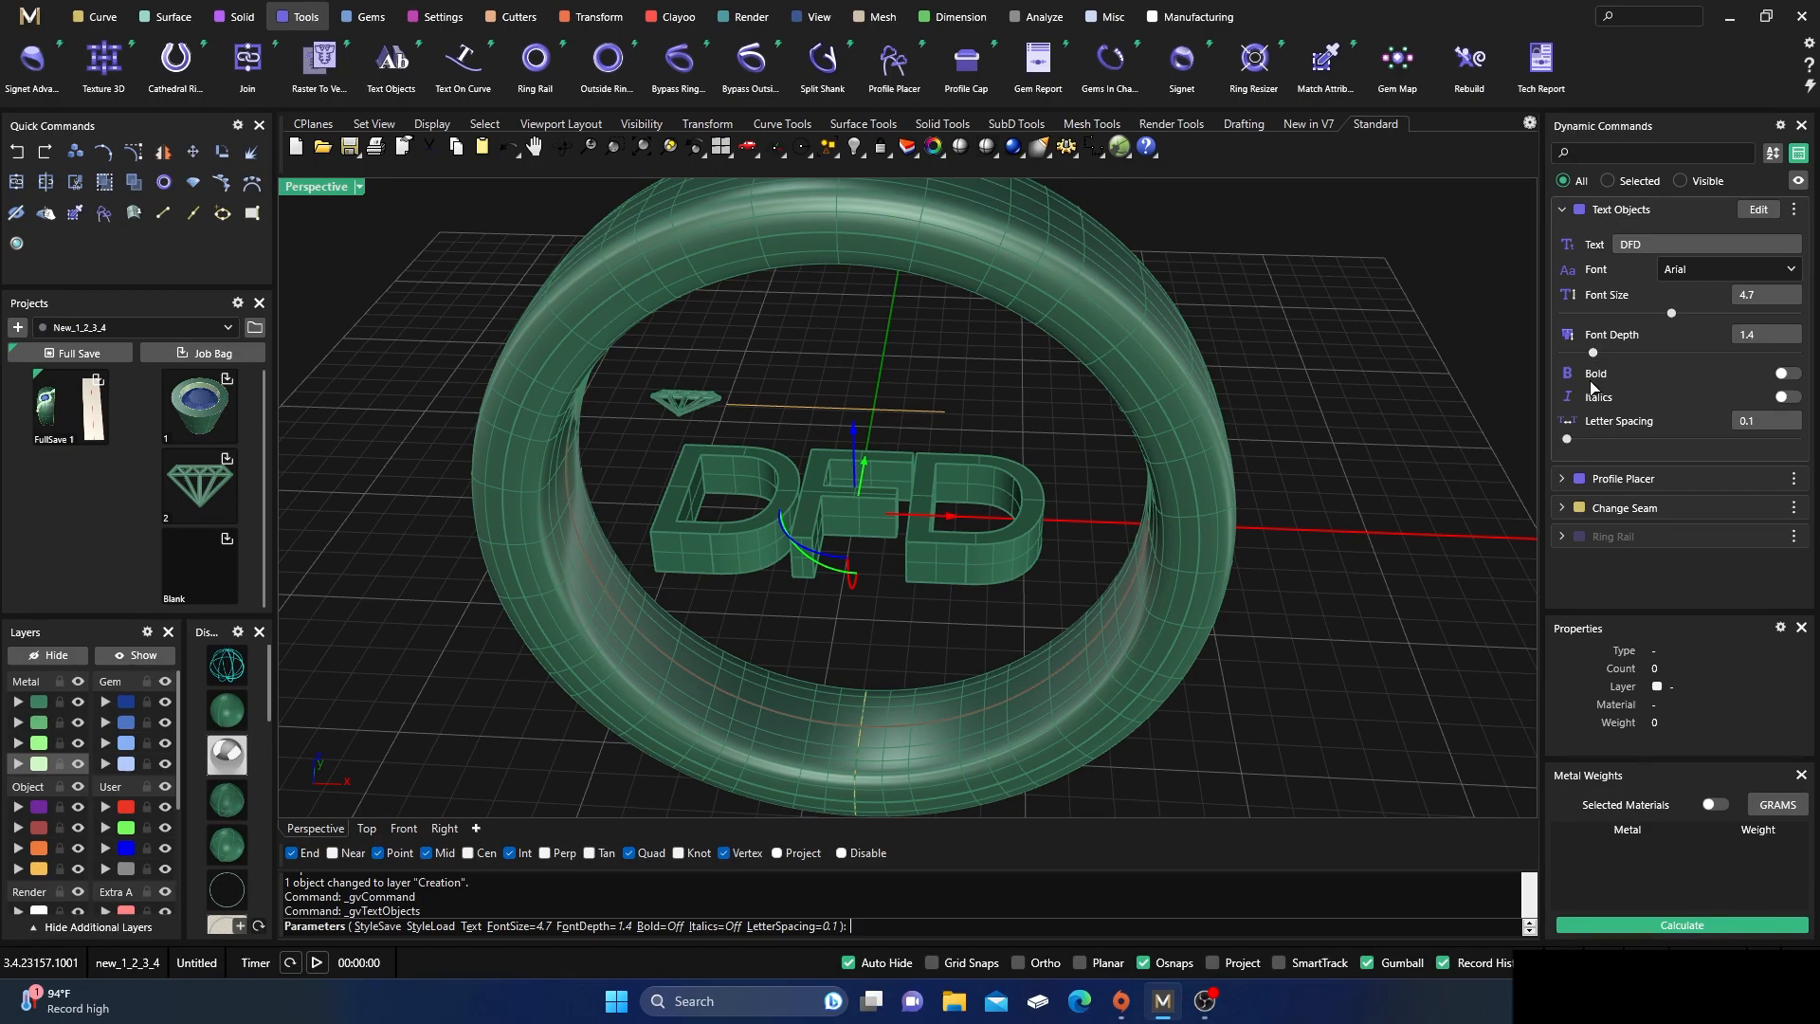
{"action": "left_click", "coordinate": [1786, 373]}
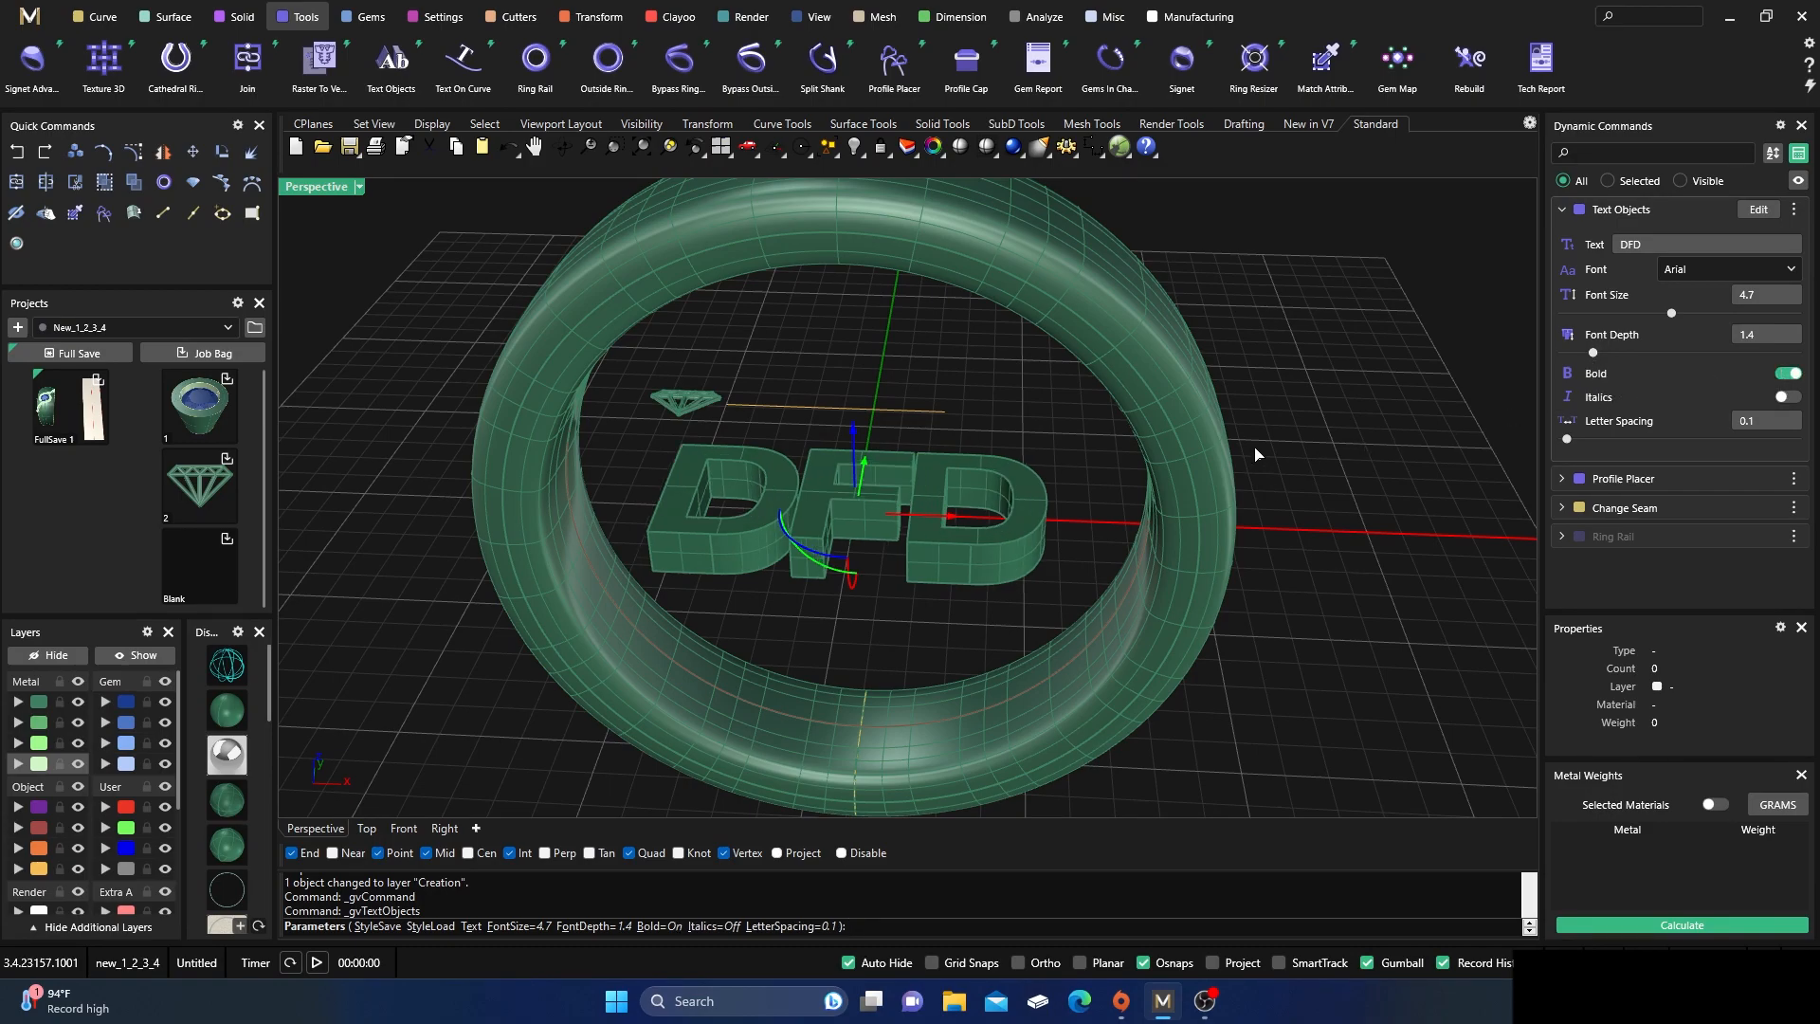
- Try the italic style on the DFD lettering and turn it off again
{"action": "scroll", "coordinate": [1256, 455], "scroll_direction": "down", "scroll_amount": 3}
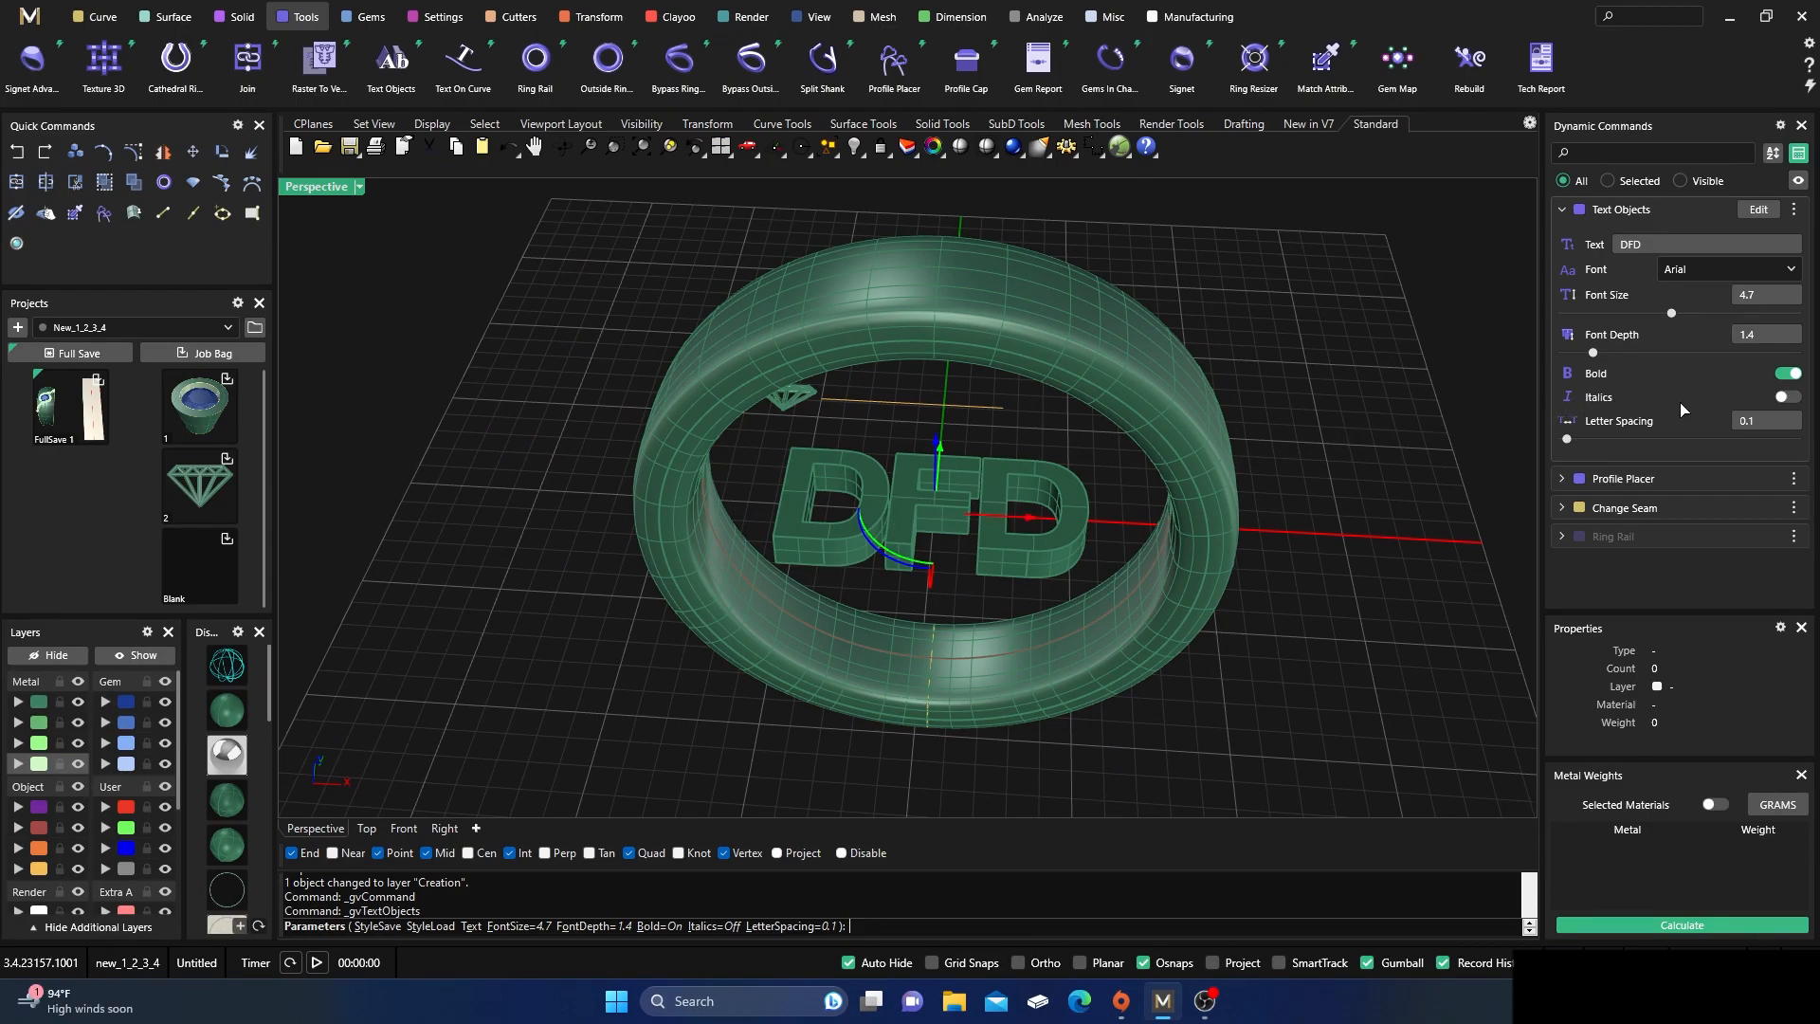
{"action": "left_click", "coordinate": [1788, 398]}
{"action": "left_click", "coordinate": [1791, 398]}
- Inspect the gaps between the DFD letters and set the letter spacing to 0.5
{"action": "scroll", "coordinate": [1069, 518], "scroll_direction": "up", "scroll_amount": 5}
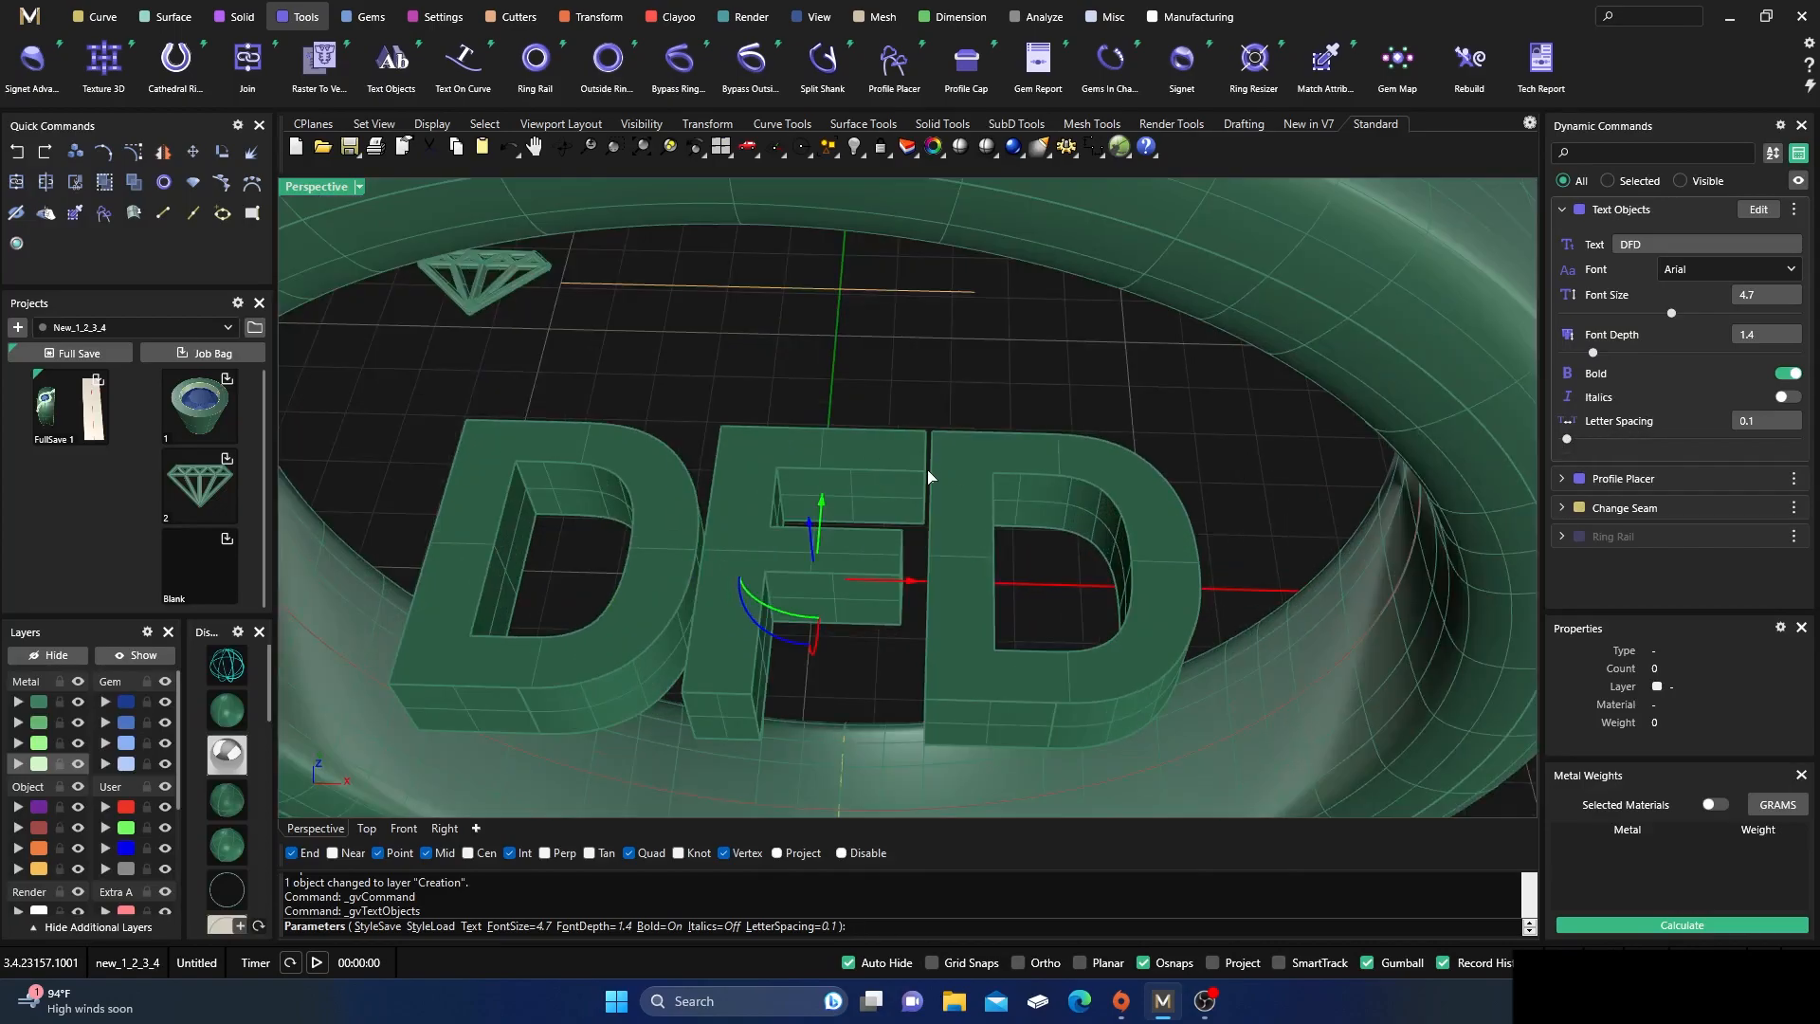
{"action": "scroll", "coordinate": [1020, 467], "scroll_direction": "down", "scroll_amount": 5}
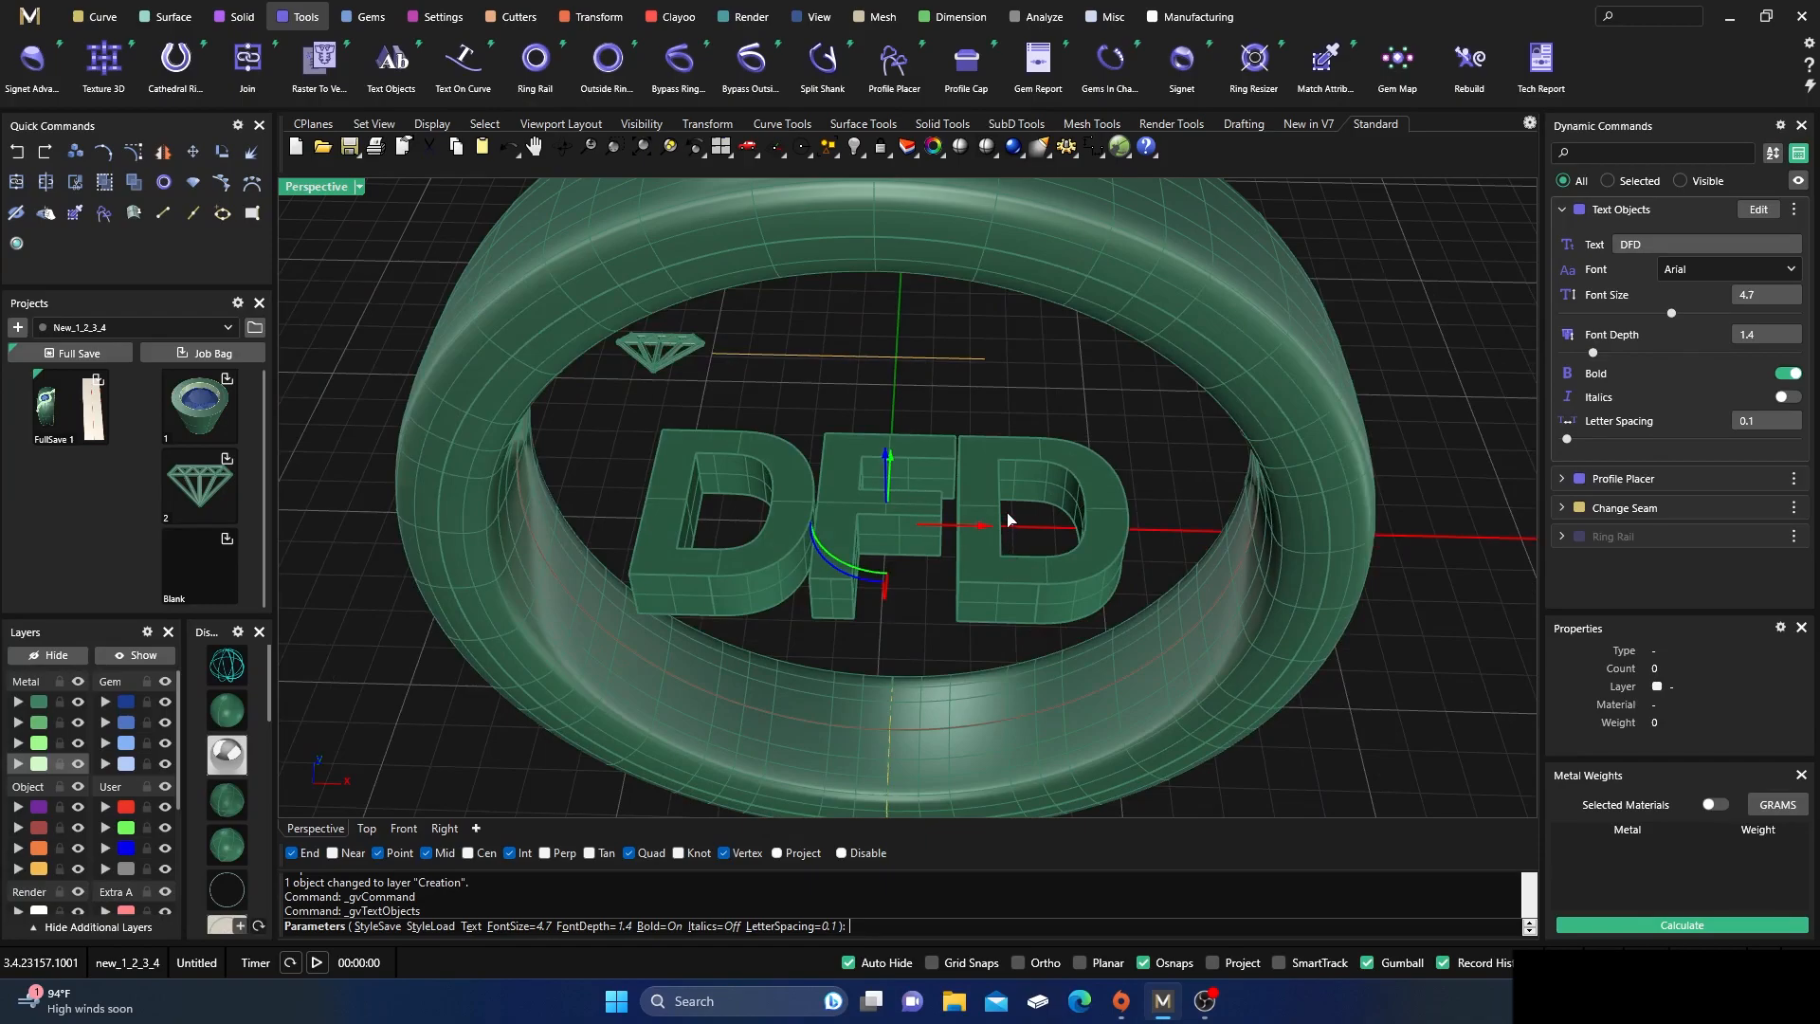
{"action": "scroll", "coordinate": [977, 483], "scroll_direction": "up", "scroll_amount": 6}
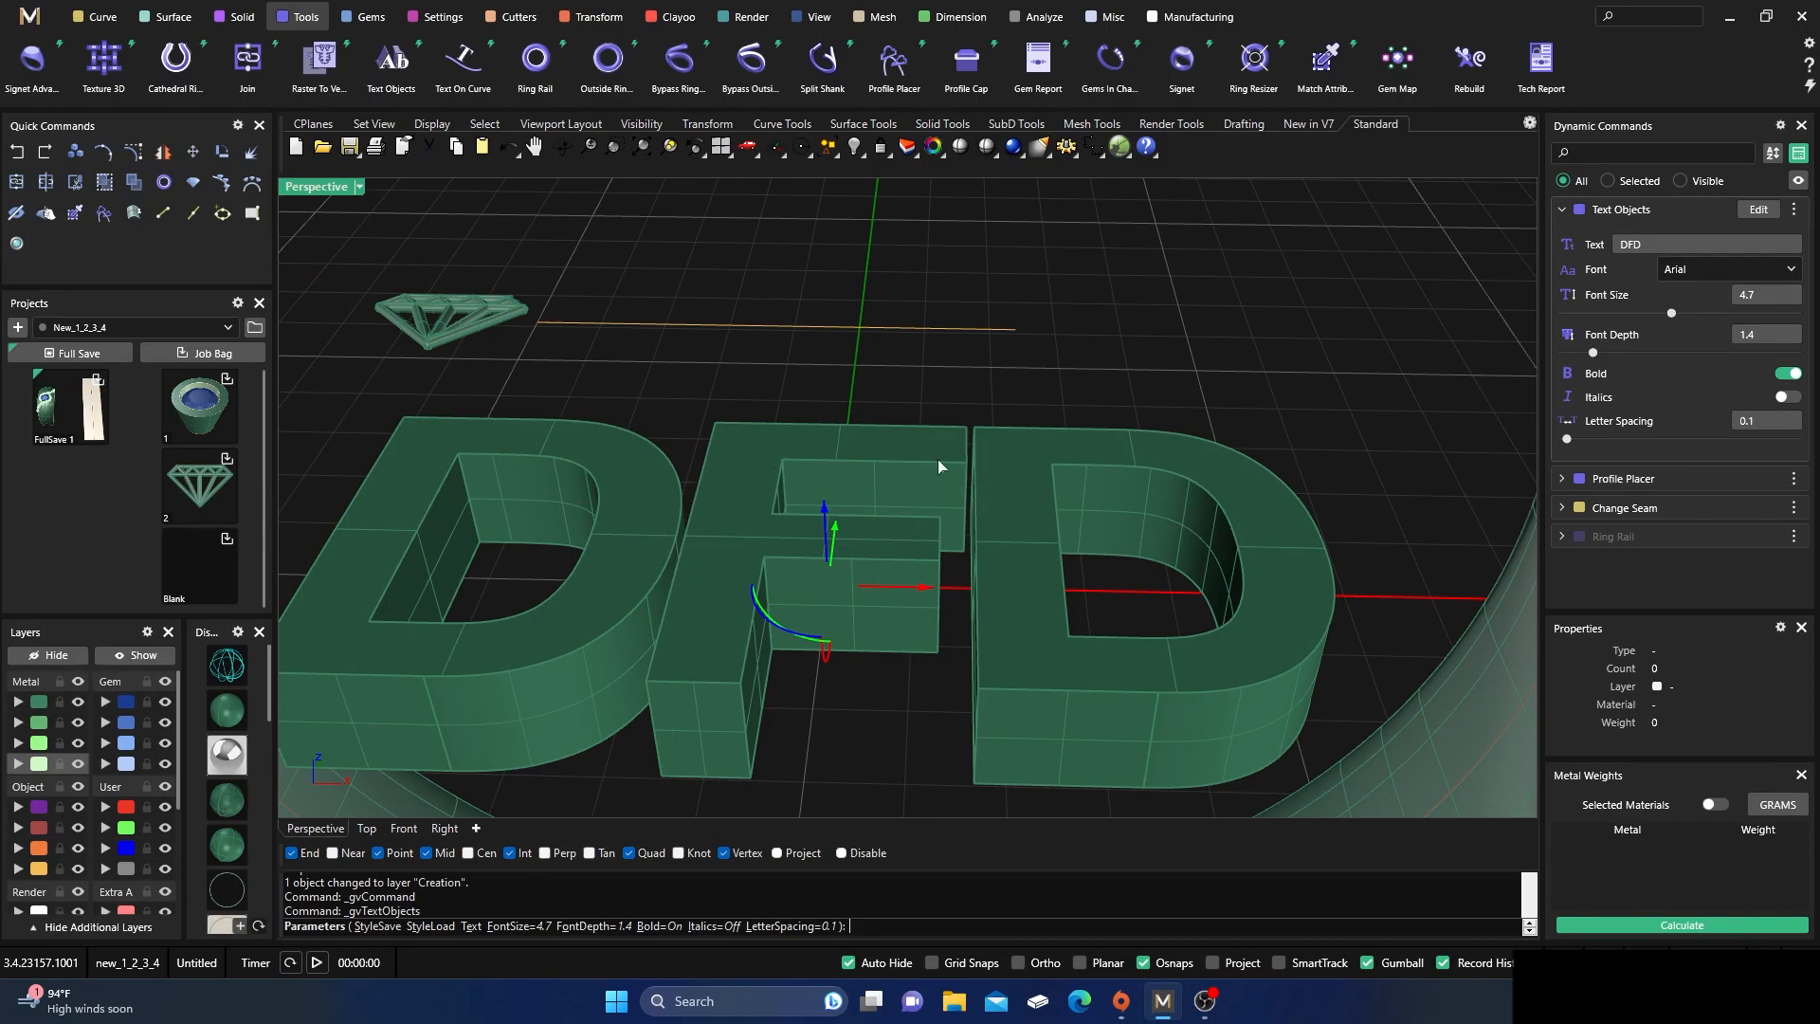
{"action": "scroll", "coordinate": [972, 515], "scroll_direction": "down", "scroll_amount": 4}
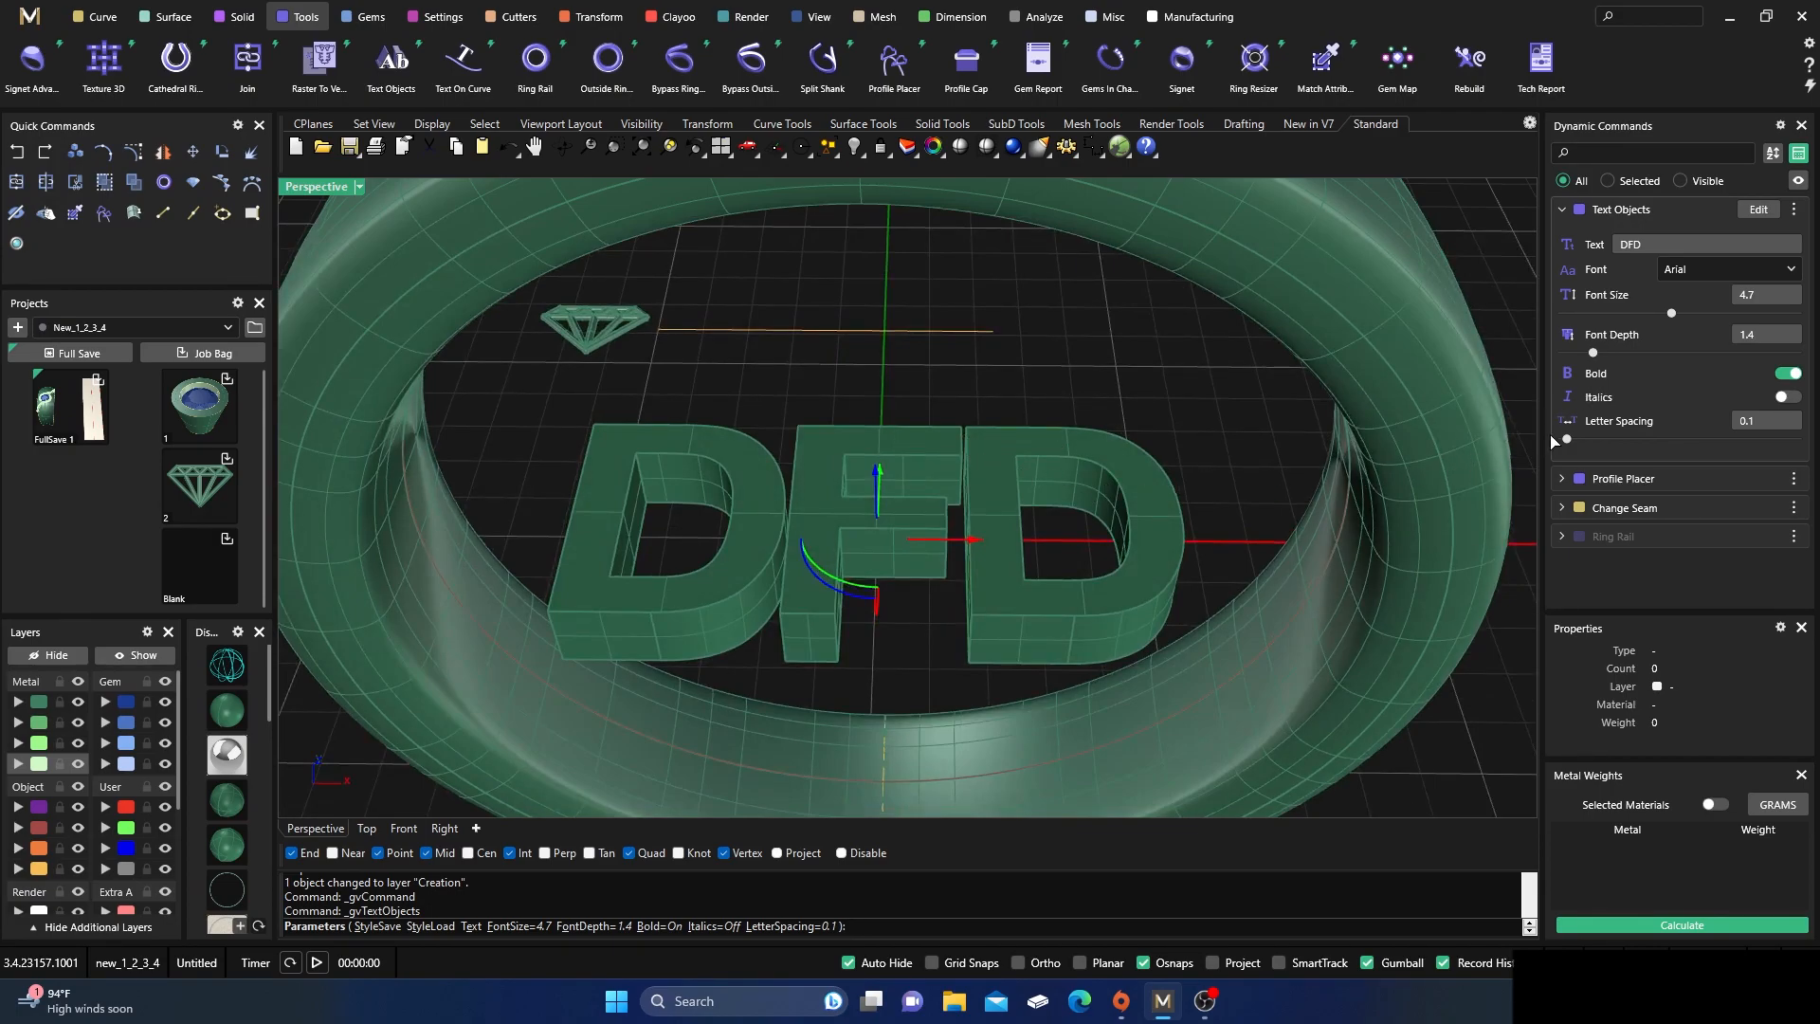
{"action": "left_click_drag", "start_coordinate": [1567, 442], "coordinate": [1585, 439]}
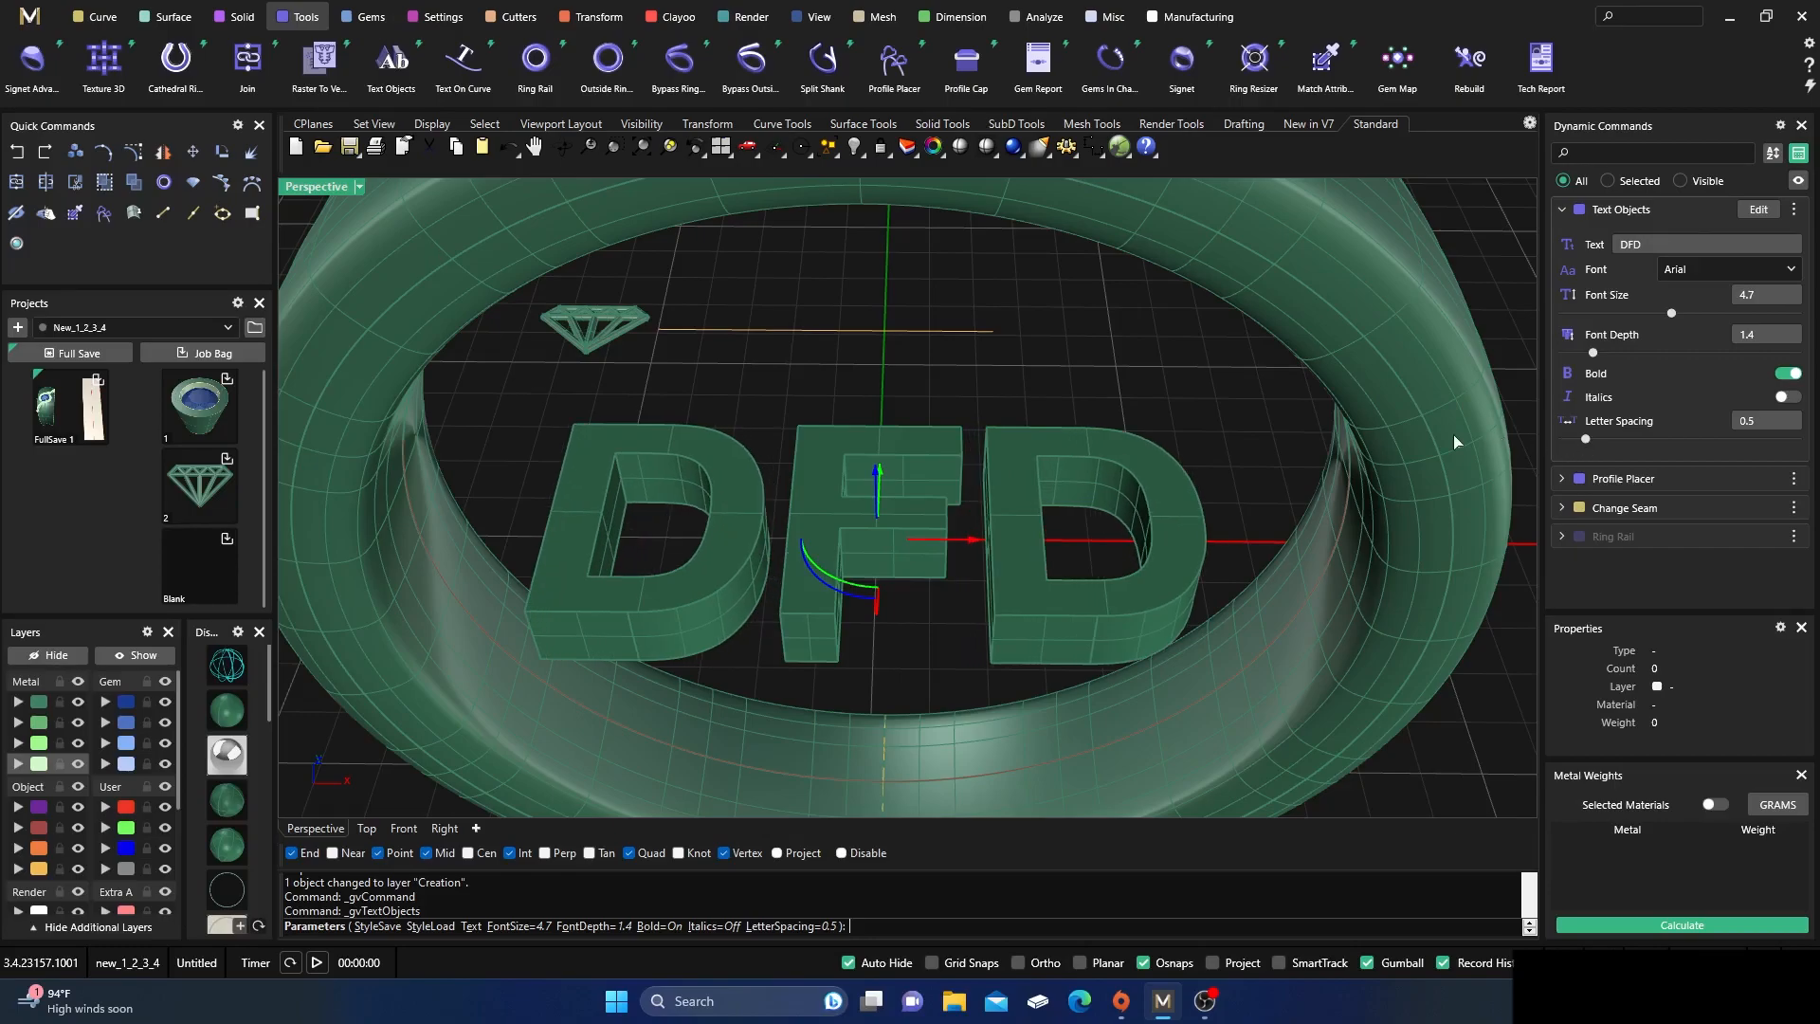
- Move the DFD lettering along the Y axis, out of the ring's centre toward the line beside the diamond motif
{"action": "scroll", "coordinate": [1146, 429], "scroll_direction": "down", "scroll_amount": 5}
{"action": "right_click_drag", "start_coordinate": [1145, 428], "coordinate": [1125, 373]}
{"action": "scroll", "coordinate": [1039, 460], "scroll_direction": "up", "scroll_amount": 6}
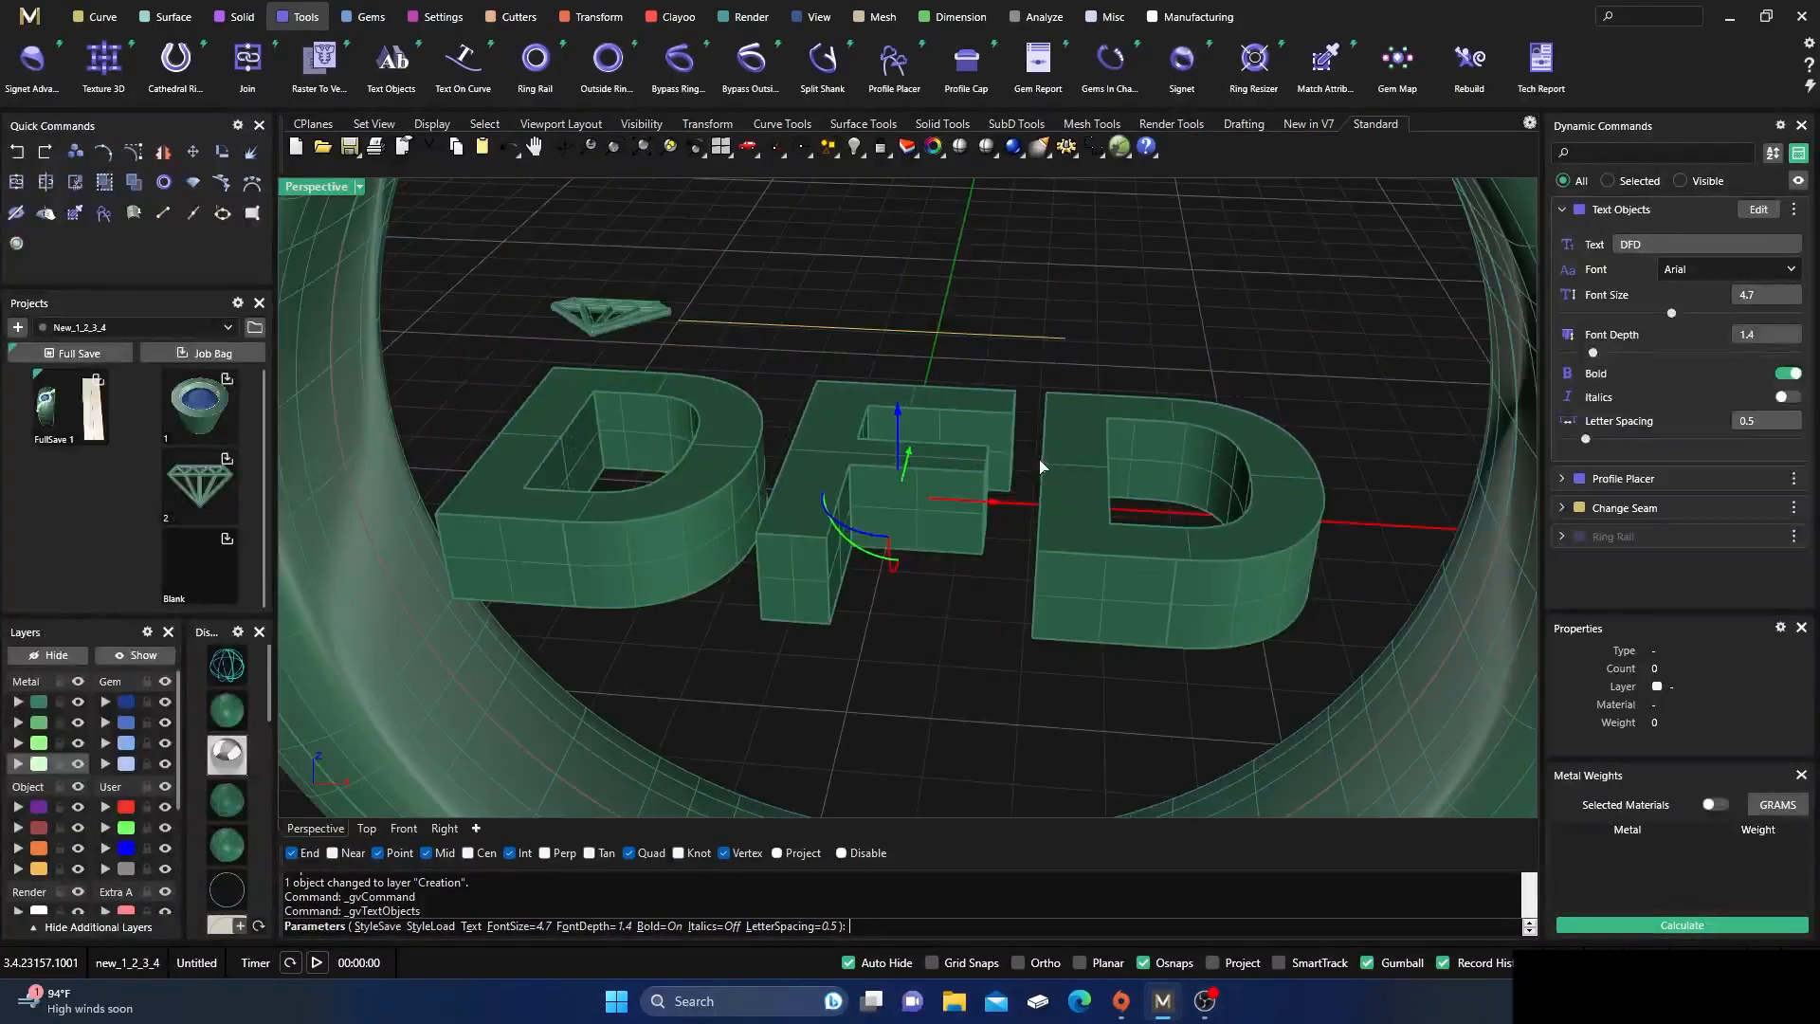
{"action": "scroll", "coordinate": [1053, 493], "scroll_direction": "down", "scroll_amount": 3}
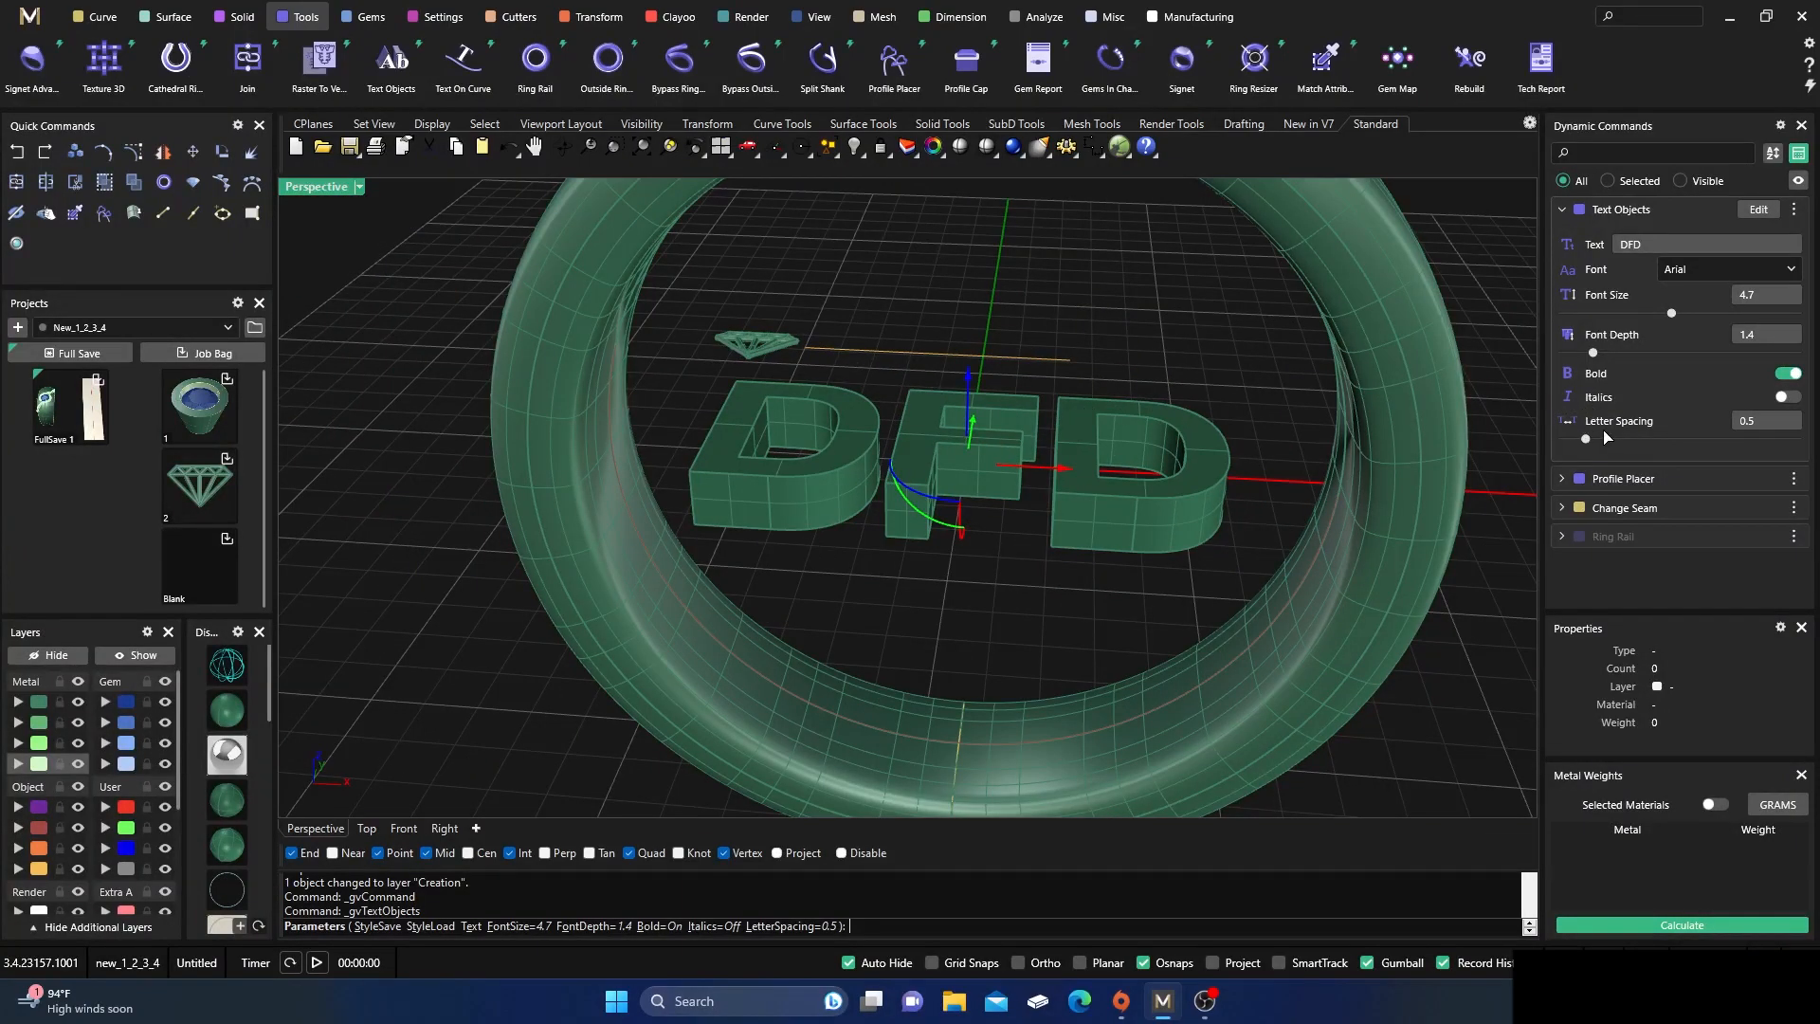
{"action": "scroll", "coordinate": [956, 414], "scroll_direction": "down", "scroll_amount": 3}
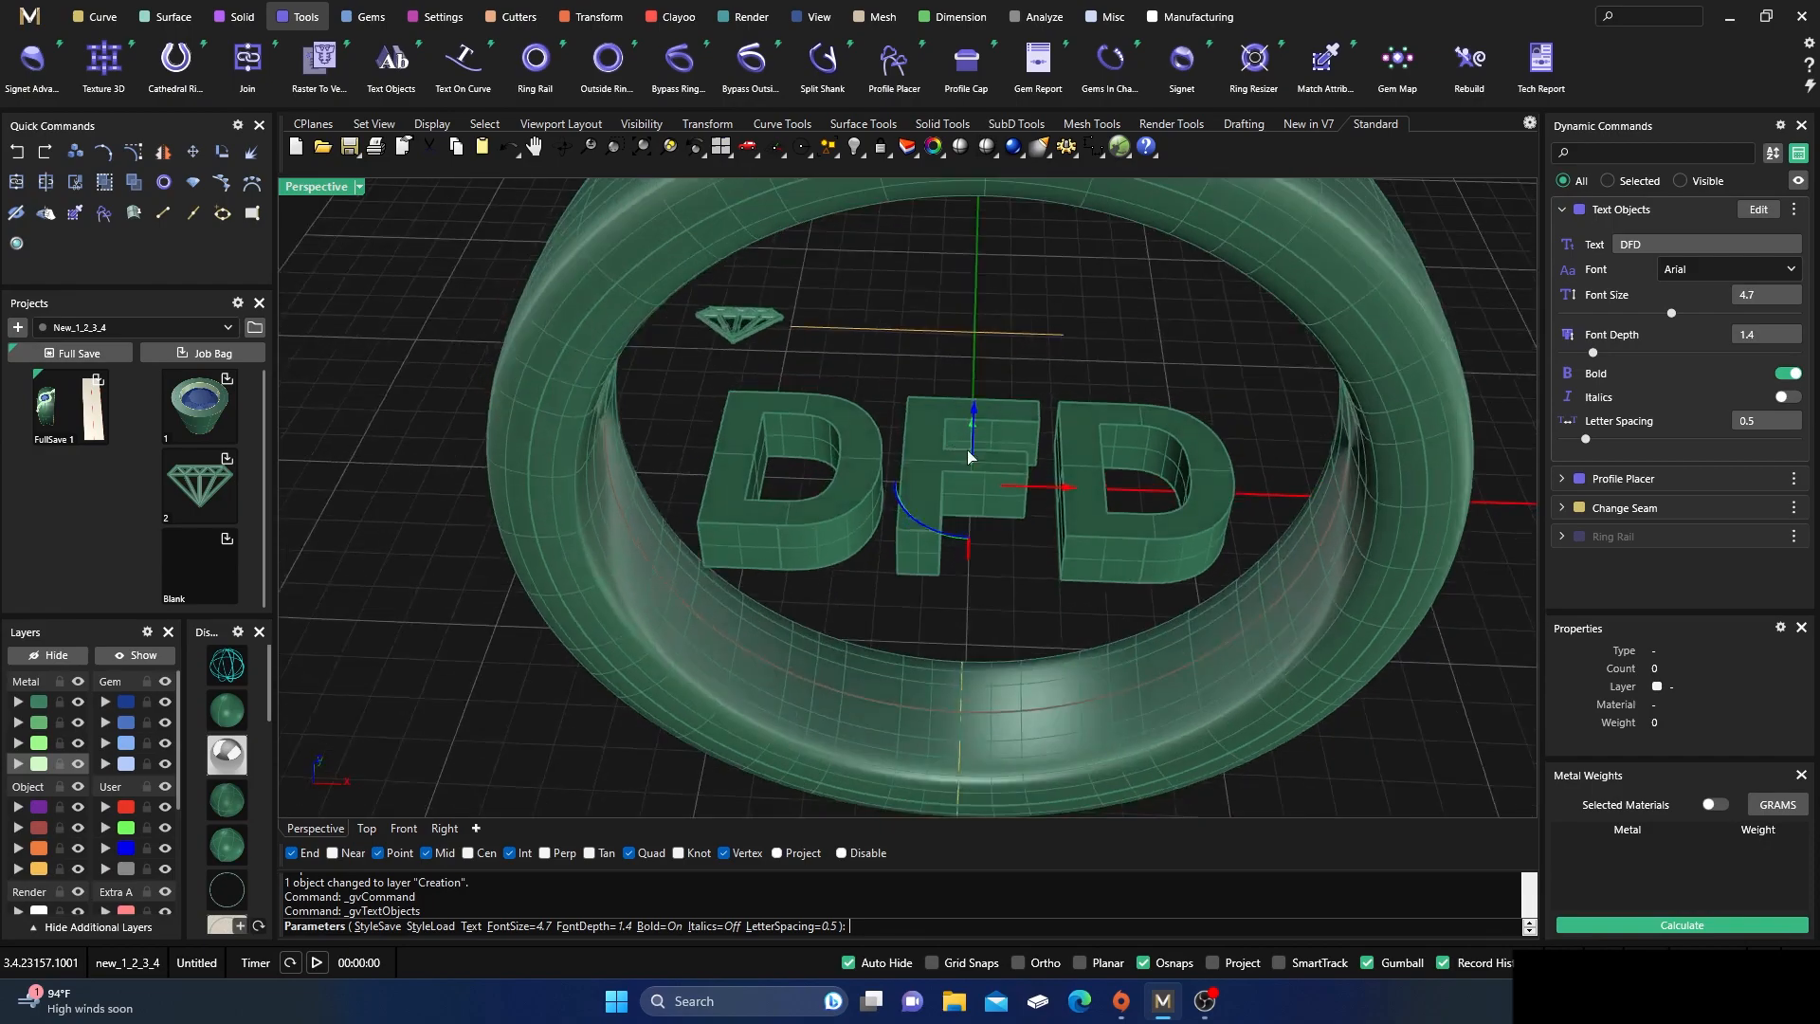
{"action": "right_click_drag", "start_coordinate": [1008, 419], "coordinate": [1004, 469]}
{"action": "left_click_drag", "start_coordinate": [982, 442], "coordinate": [1163, 344]}
- Rotate the DFD lettering 180 degrees about the Y axis
{"action": "right_click_drag", "start_coordinate": [793, 518], "coordinate": [916, 572]}
{"action": "scroll", "coordinate": [916, 573], "scroll_direction": "down", "scroll_amount": 4}
{"action": "scroll", "coordinate": [949, 324], "scroll_direction": "up", "scroll_amount": 8}
{"action": "right_click_drag", "start_coordinate": [954, 633], "coordinate": [941, 513]}
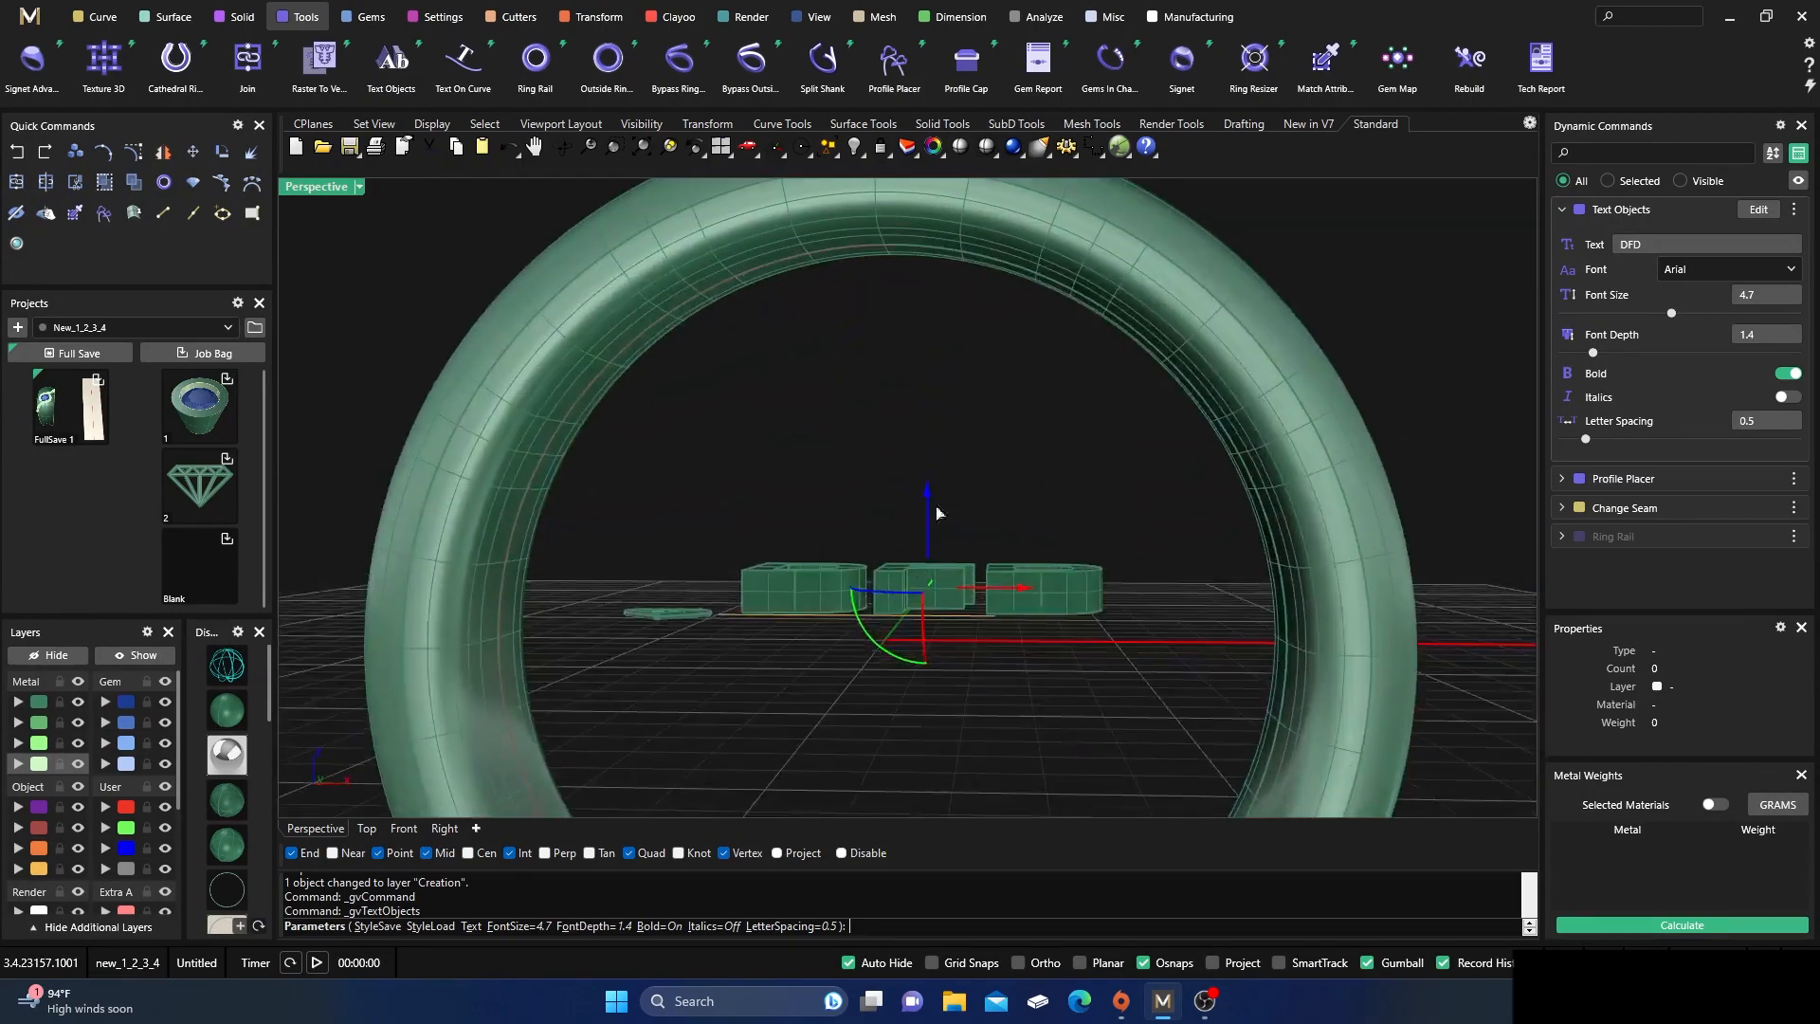
{"action": "left_click", "coordinate": [870, 652]}
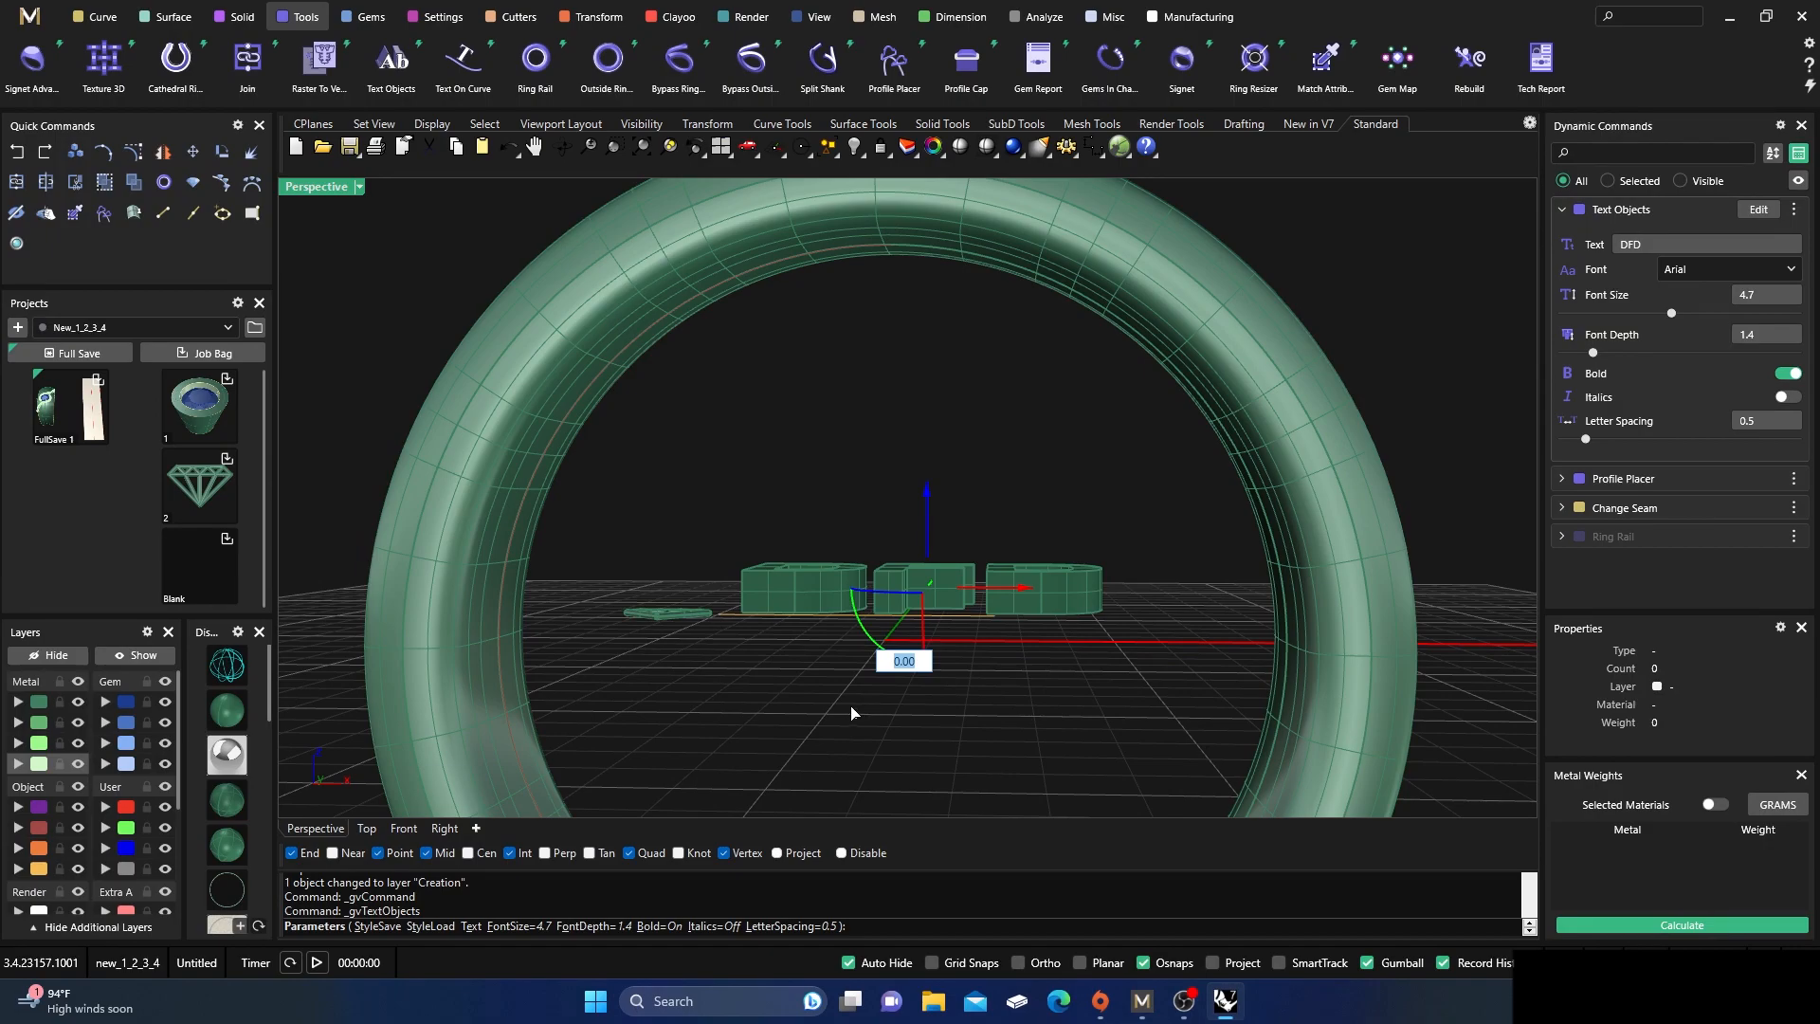
{"action": "type", "text": "180"}
{"action": "key", "text": "Return"}
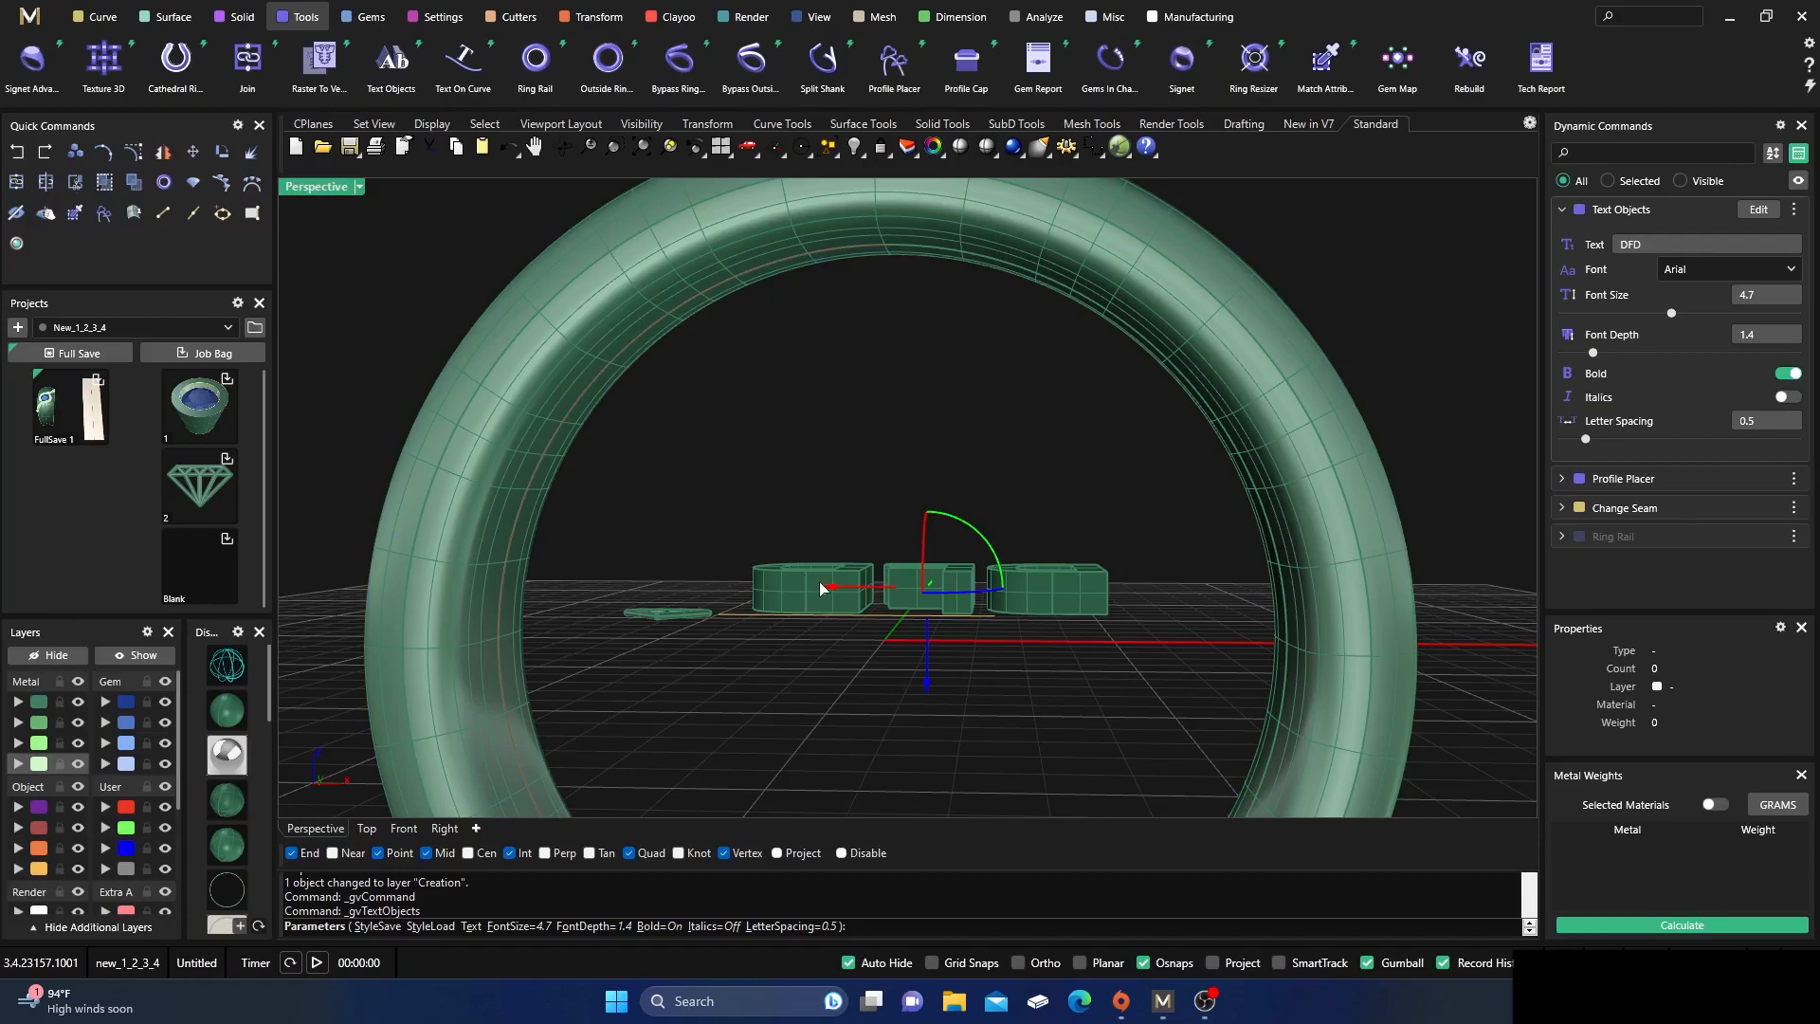
- Try to set the Perspective viewport to the Bottom view, and restore the four-viewport layout
{"action": "left_click", "coordinate": [361, 189]}
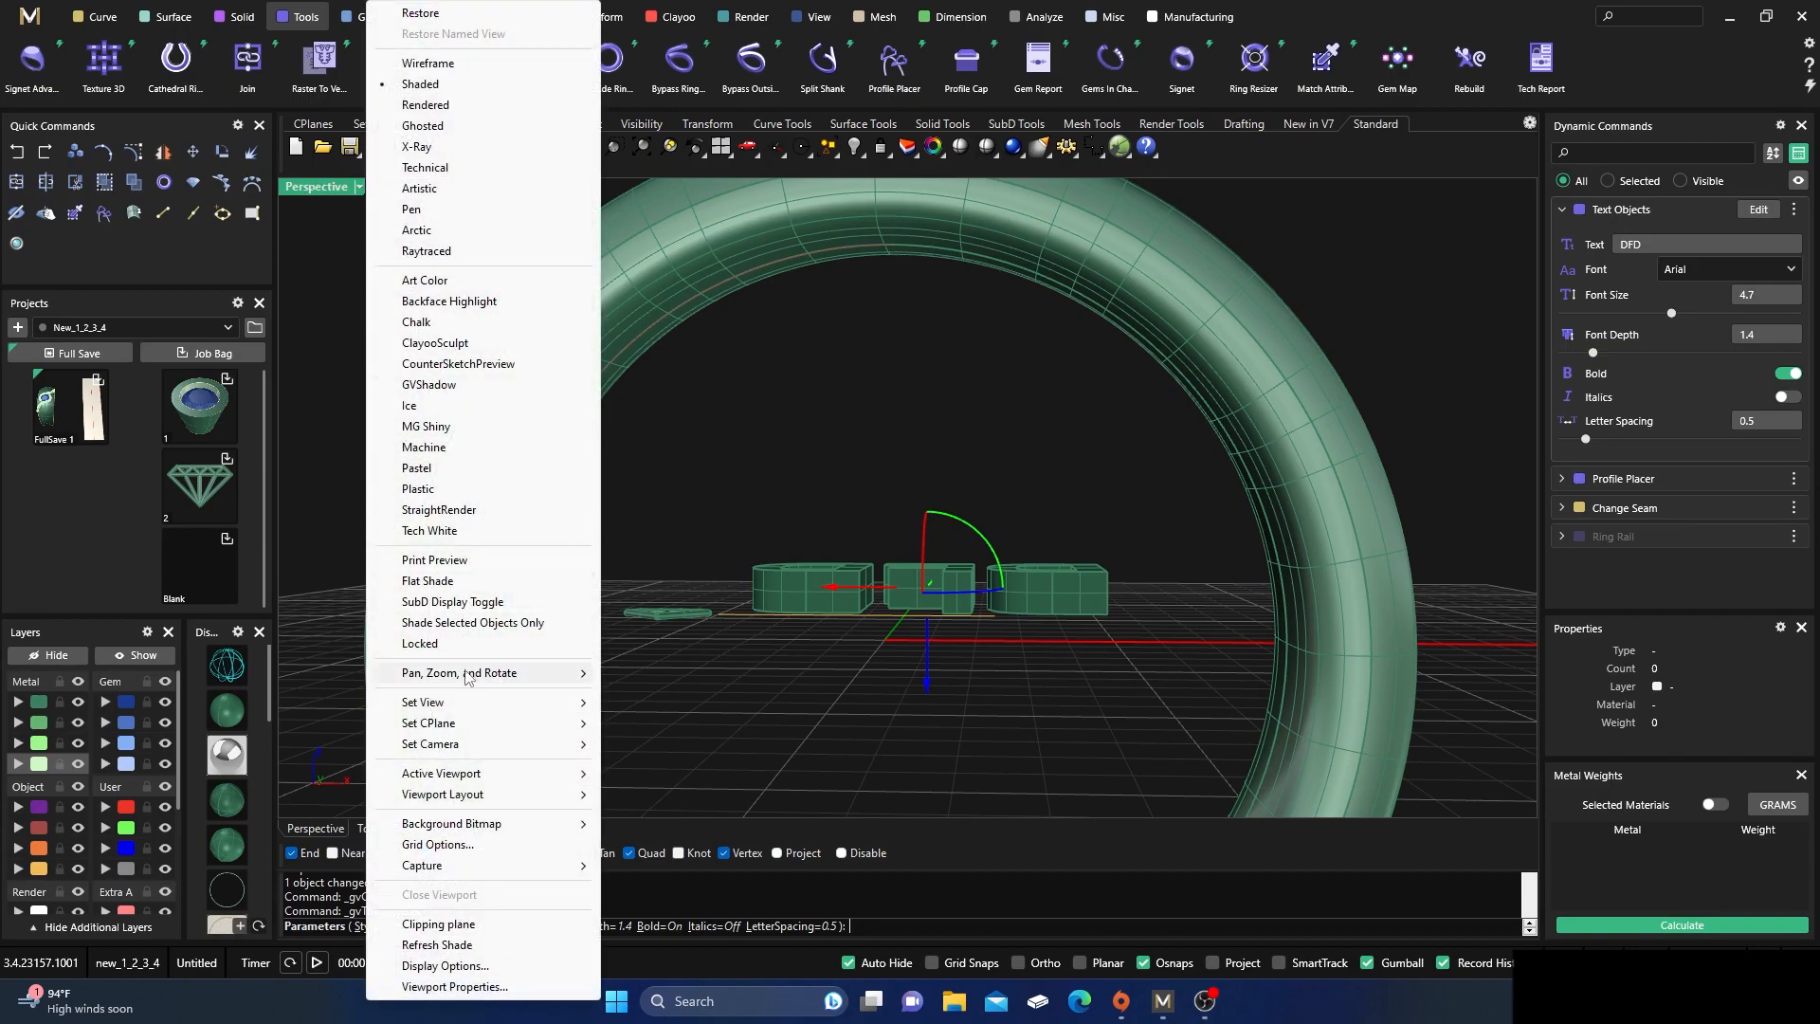
{"action": "mouse_move", "coordinate": [461, 710]}
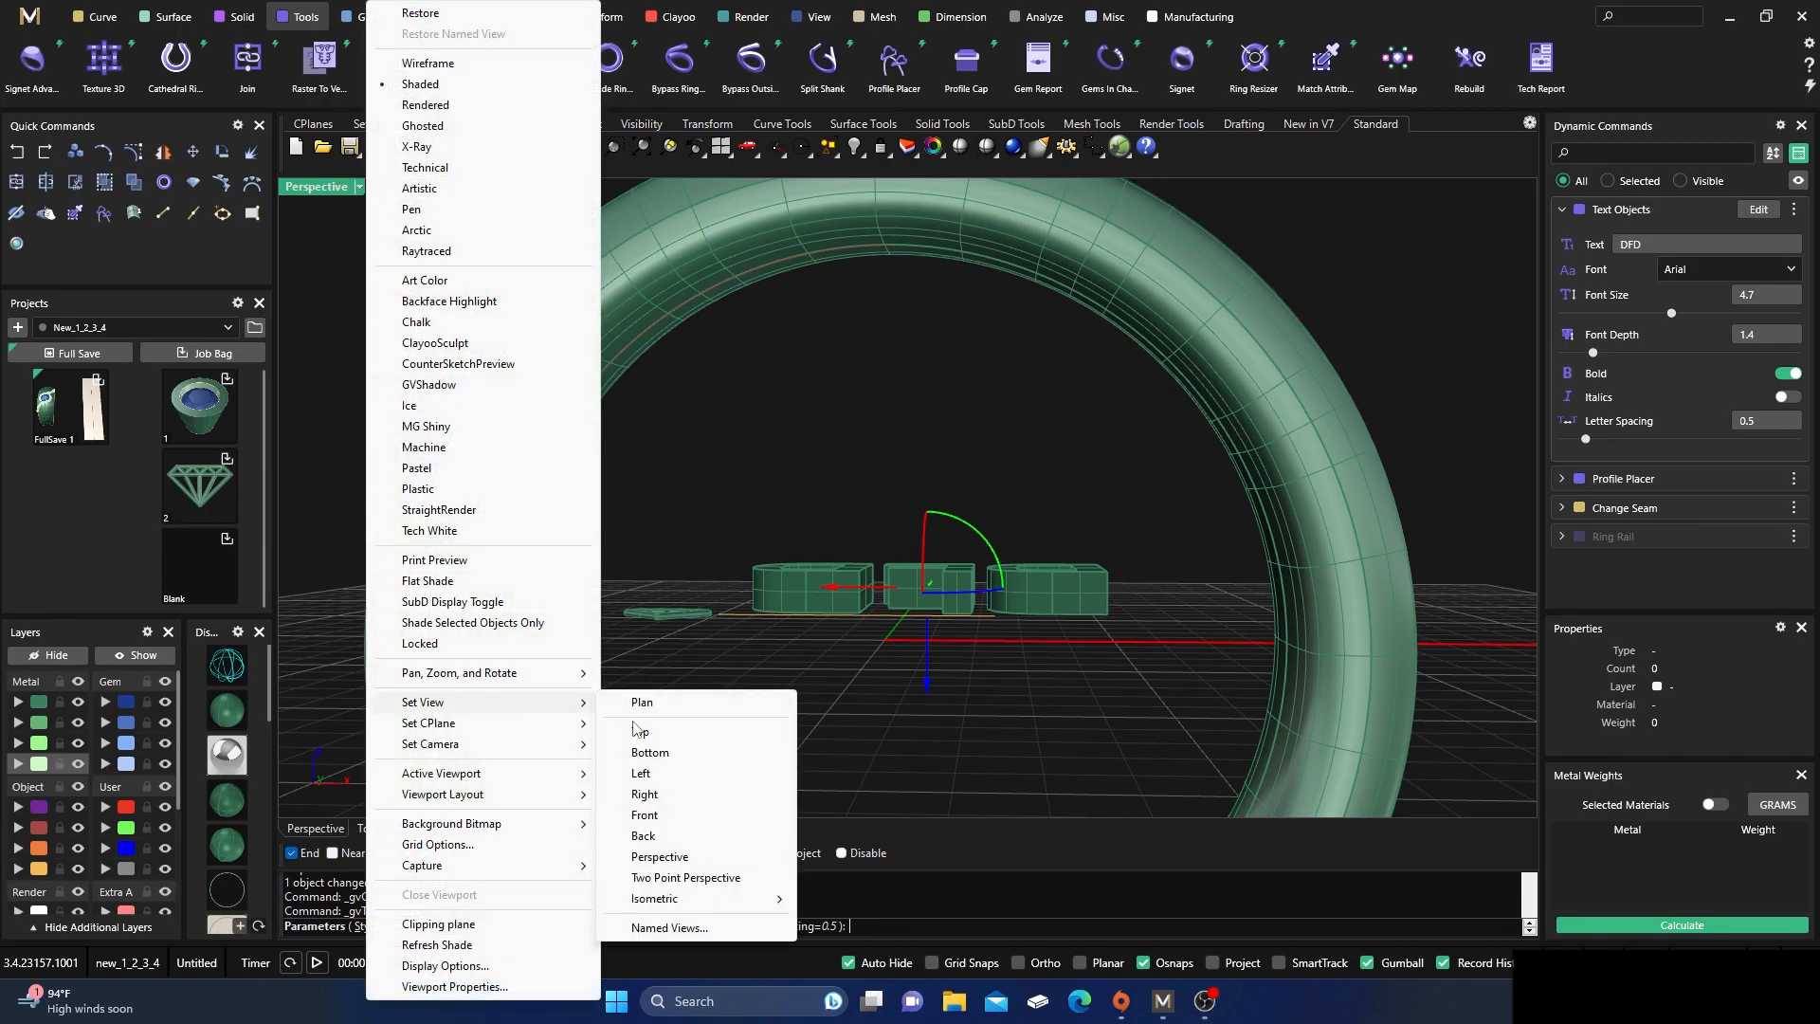
{"action": "left_click", "coordinate": [673, 757]}
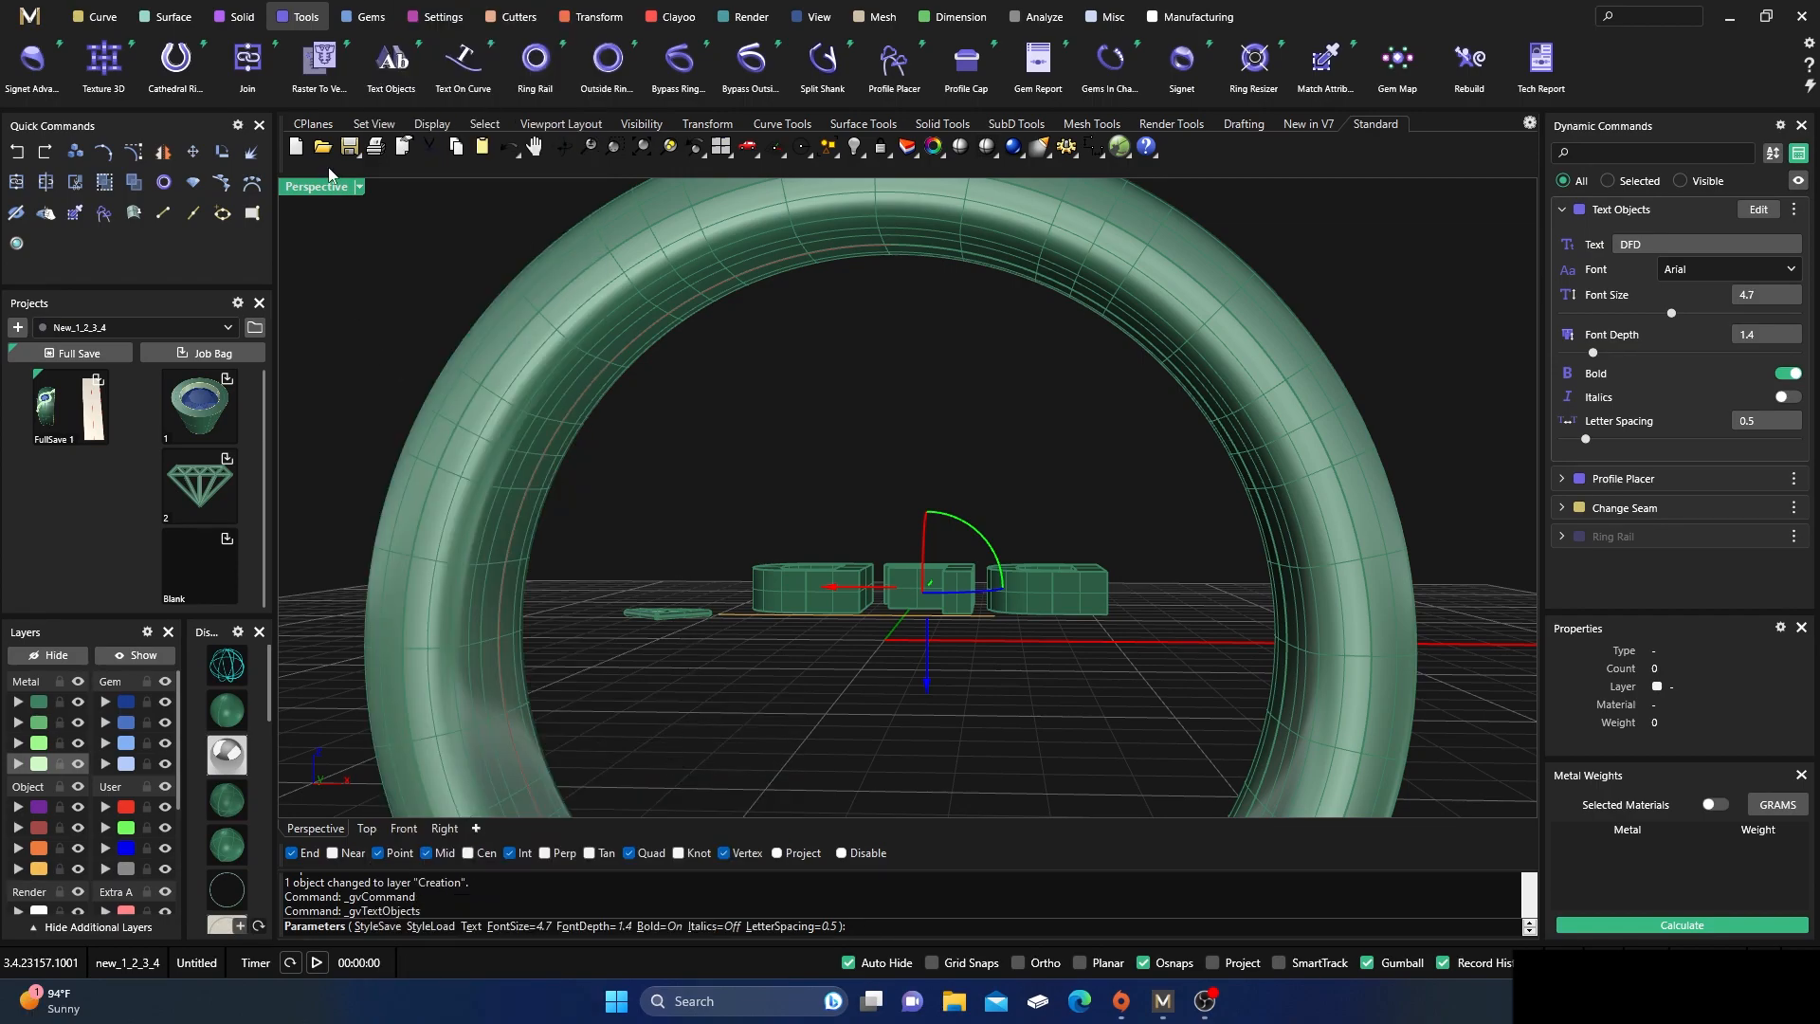
{"action": "double_click", "coordinate": [339, 190]}
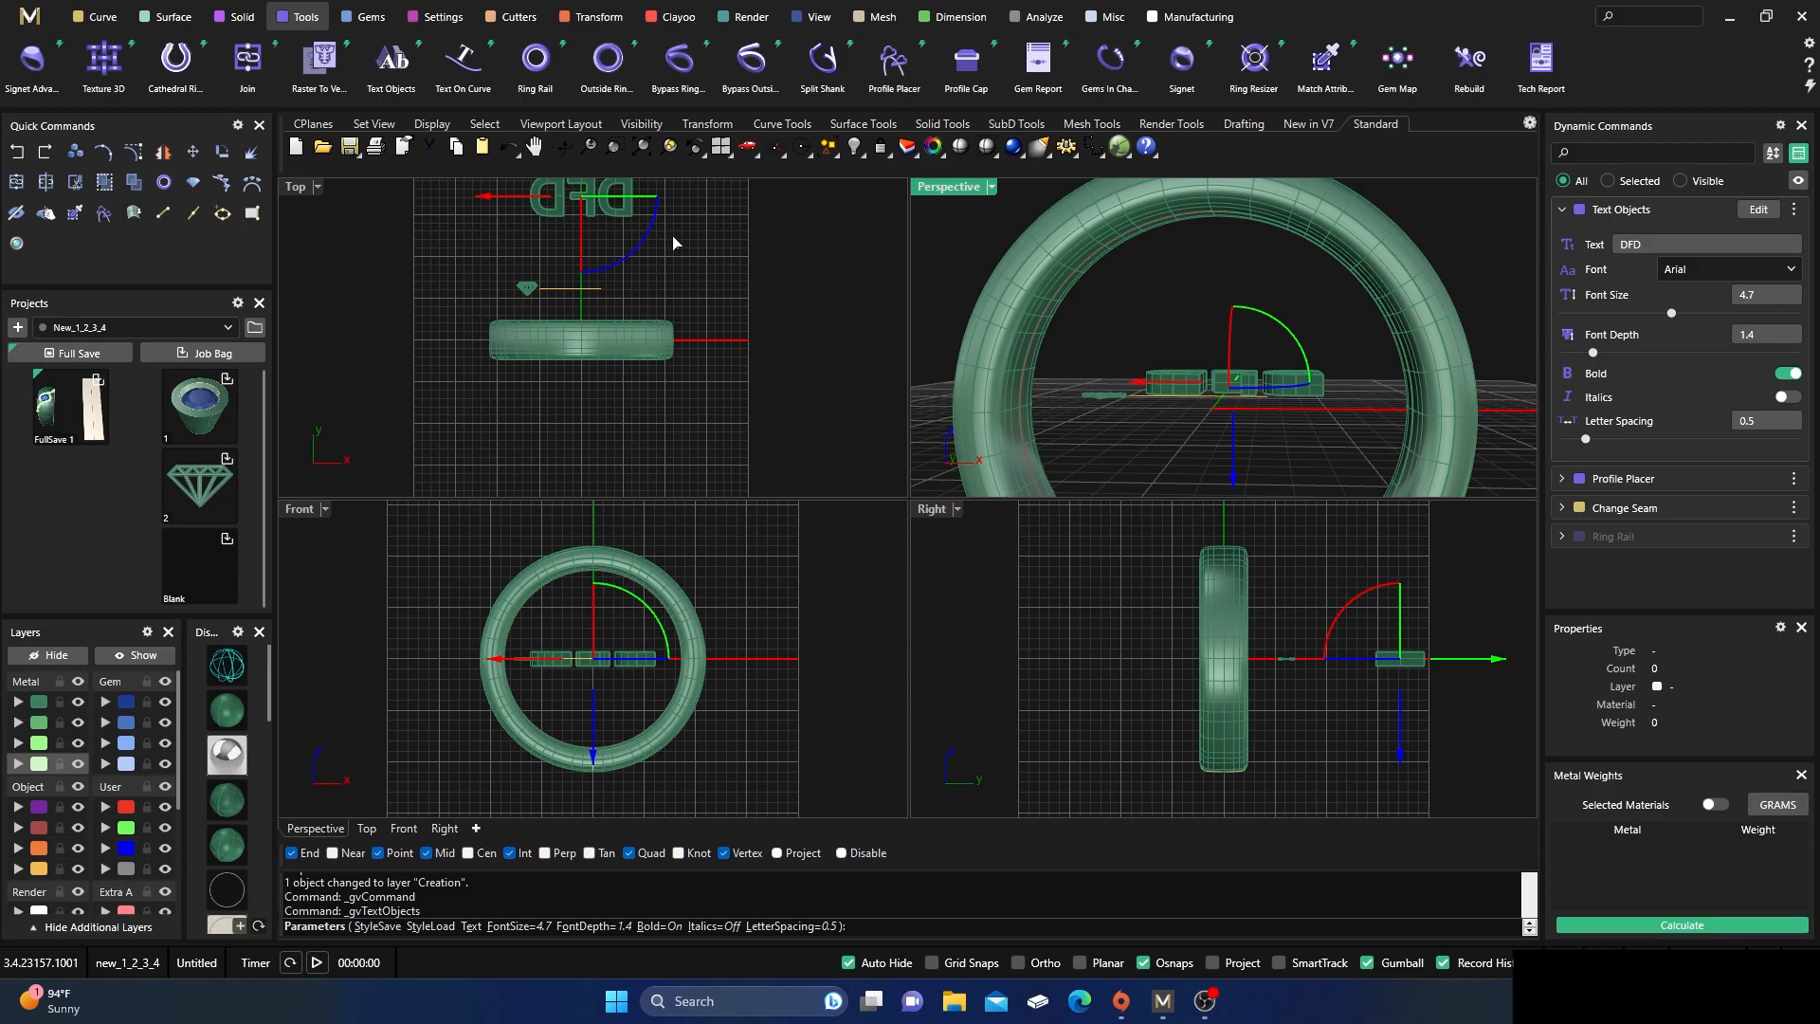
- Change the Top viewport to the Bottom view and finish the DFD text object
{"action": "scroll", "coordinate": [664, 265], "scroll_direction": "up", "scroll_amount": 5}
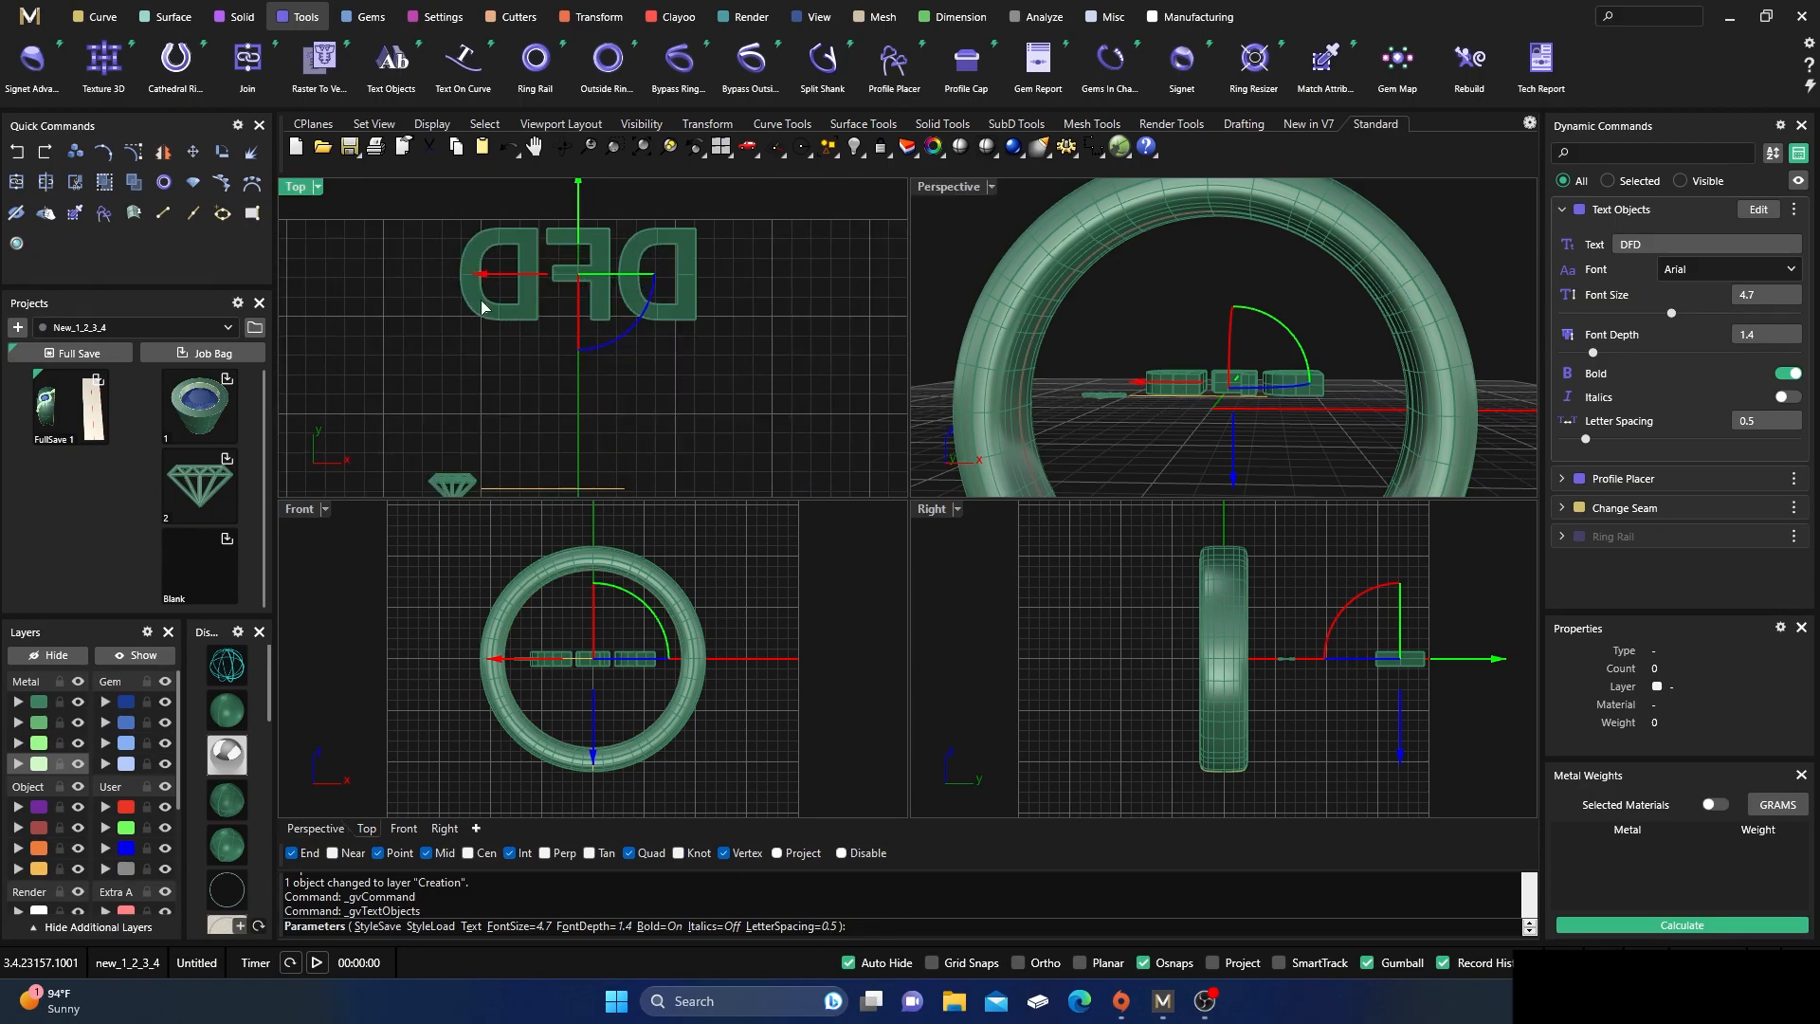
{"action": "left_click", "coordinate": [317, 187]}
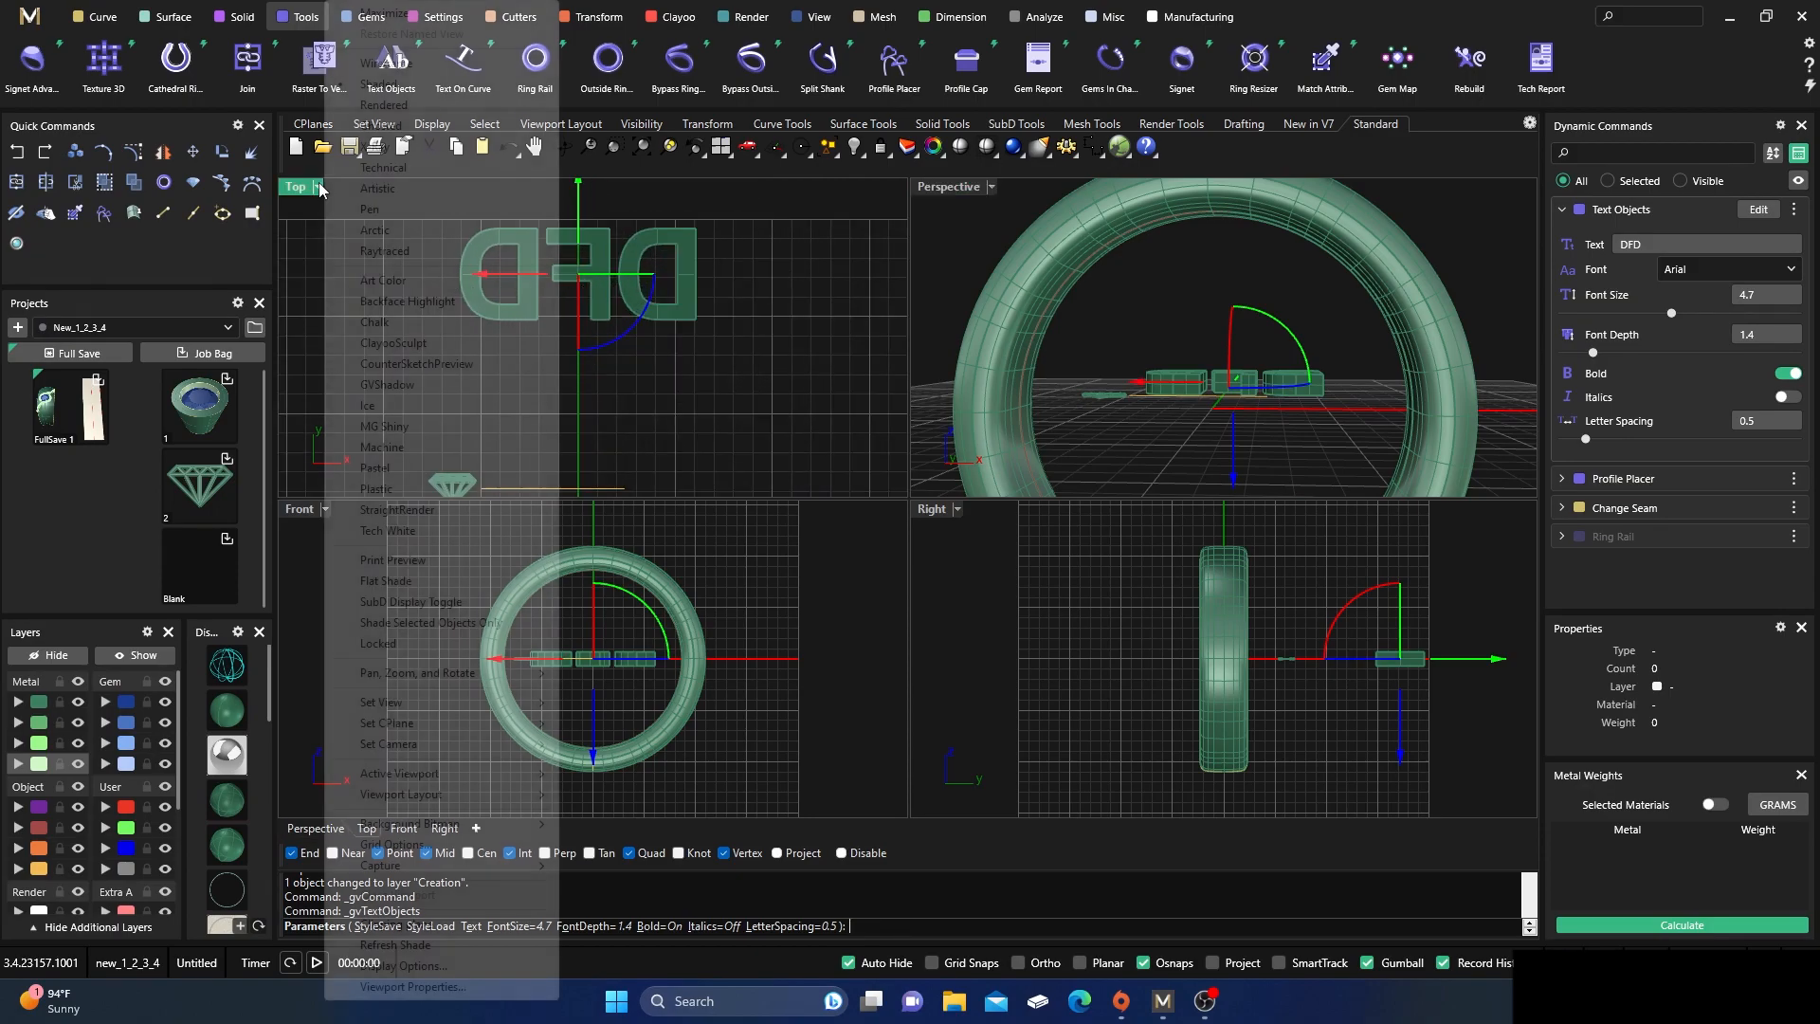
{"action": "mouse_move", "coordinate": [502, 709]}
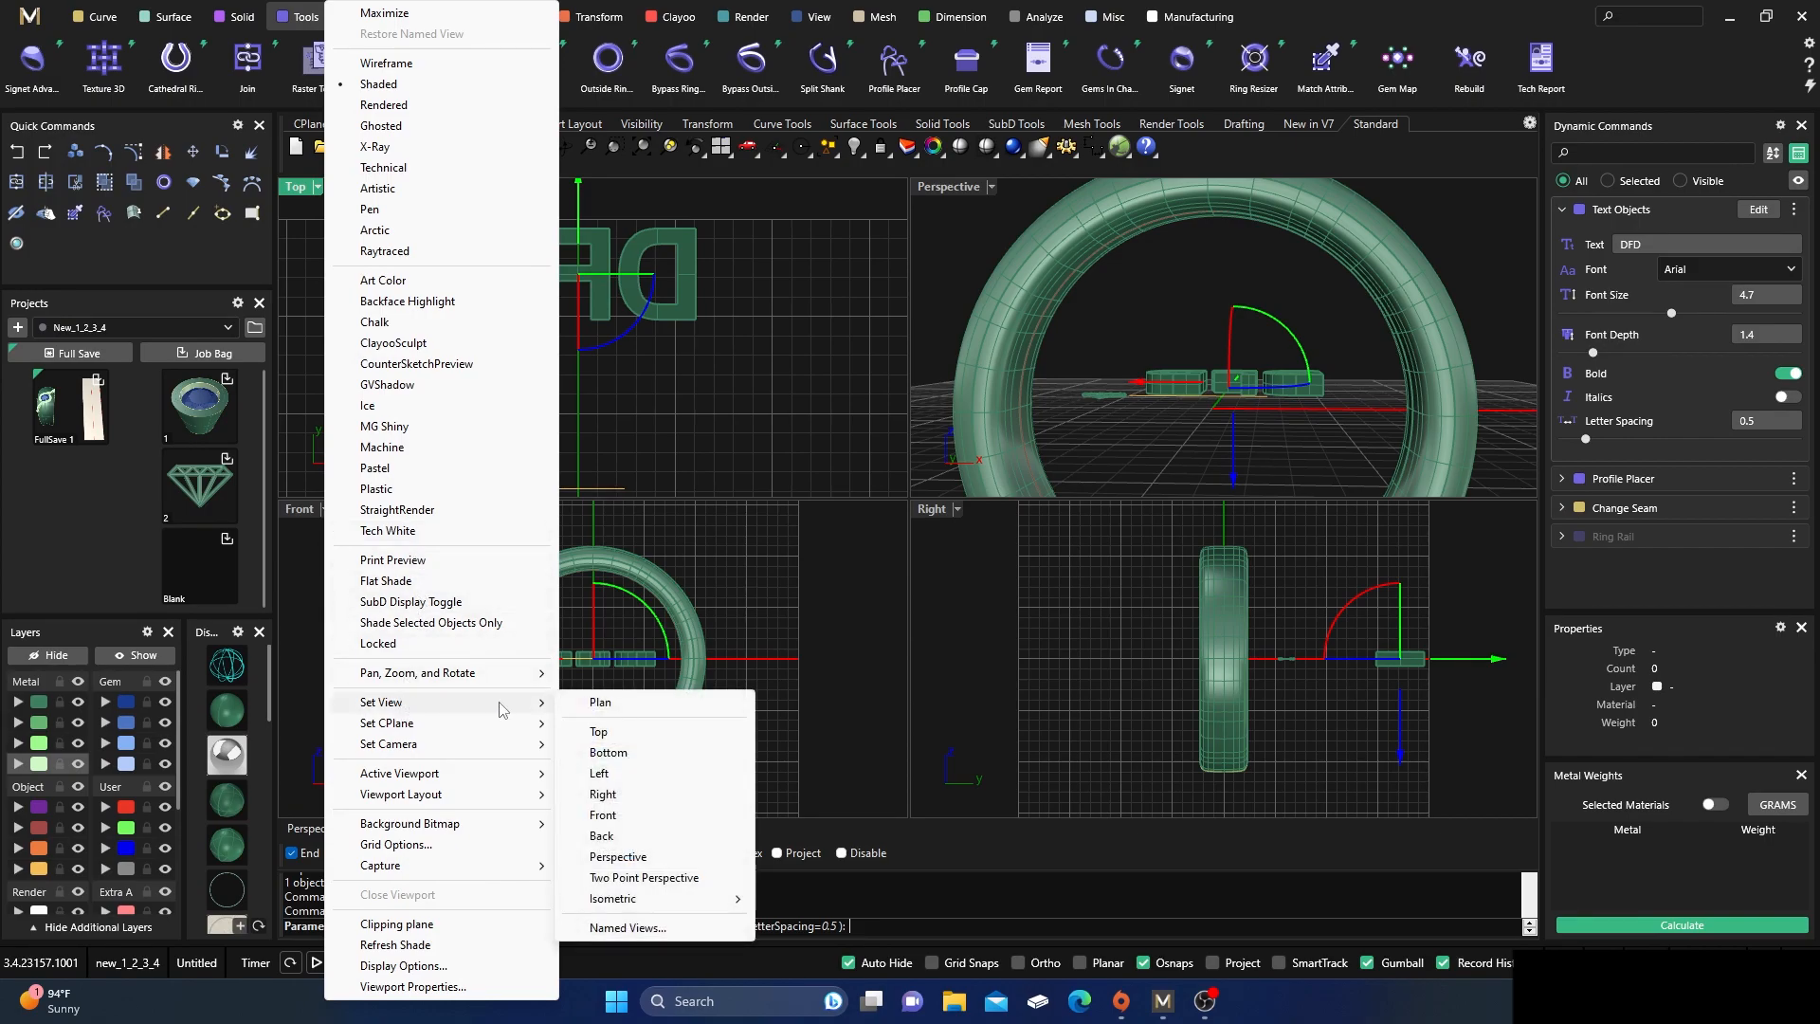
{"action": "left_click", "coordinate": [611, 758]}
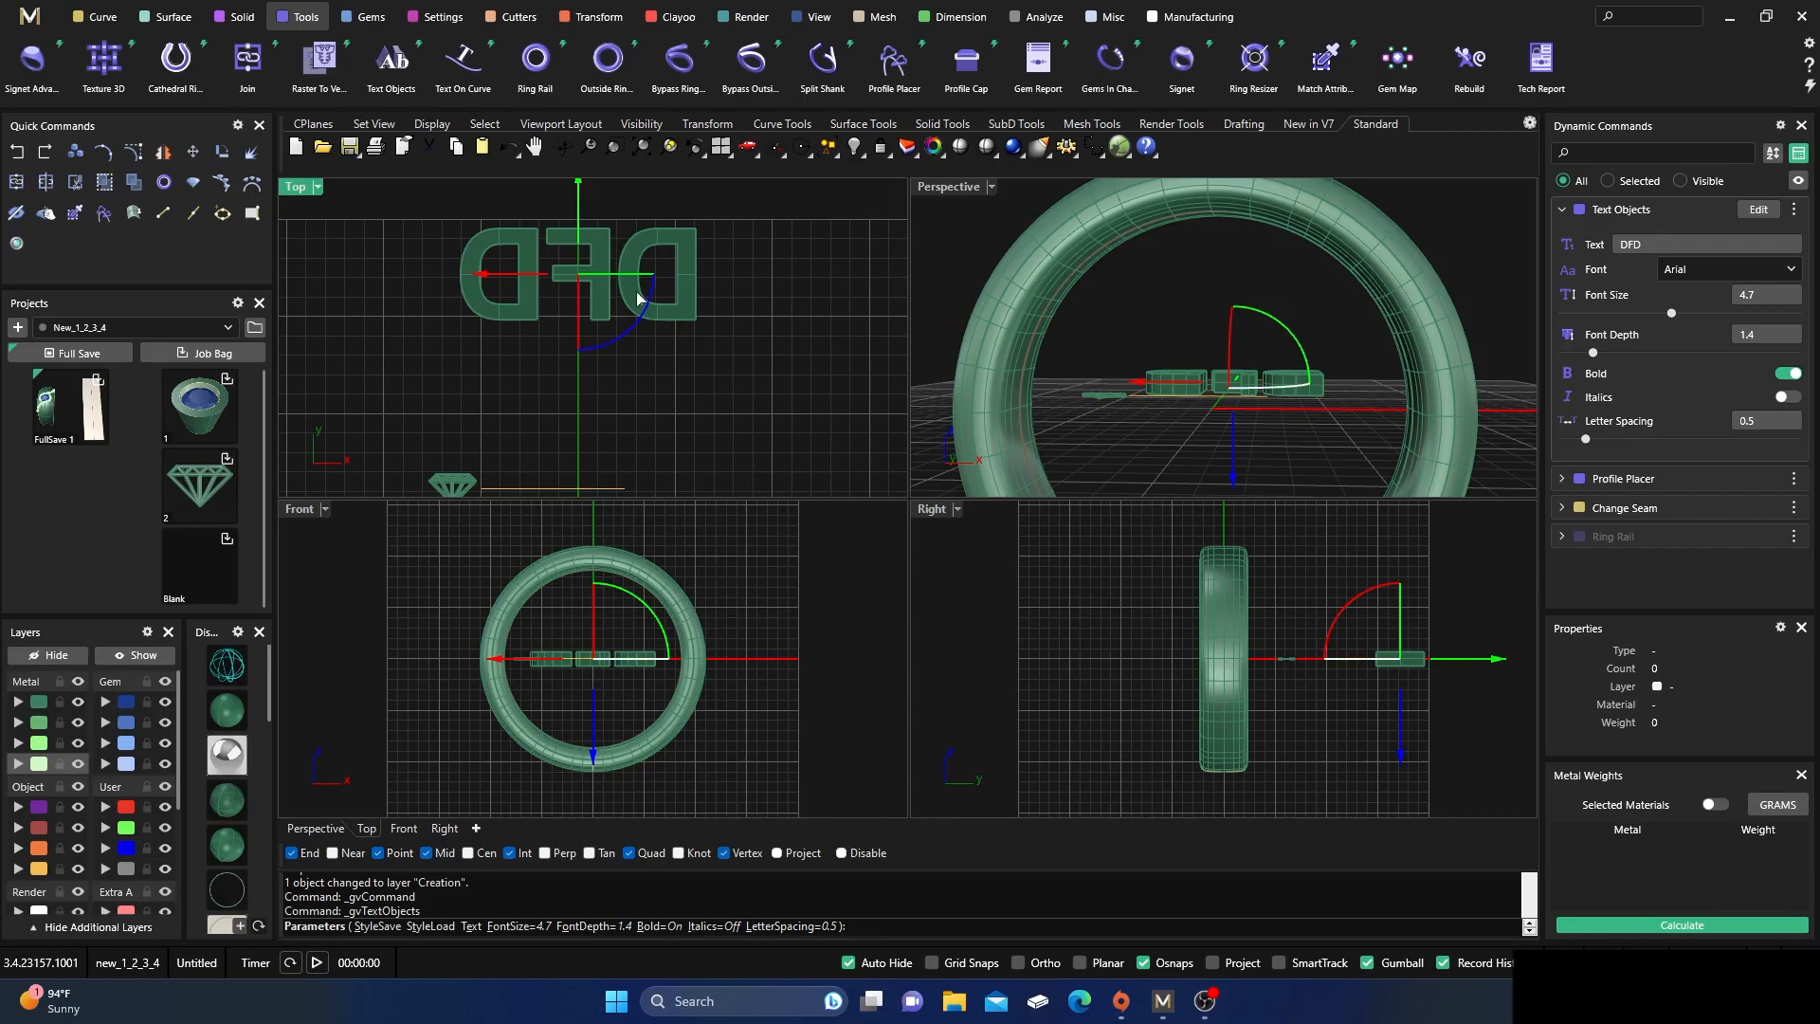
{"action": "scroll", "coordinate": [567, 235], "scroll_direction": "up", "scroll_amount": 2}
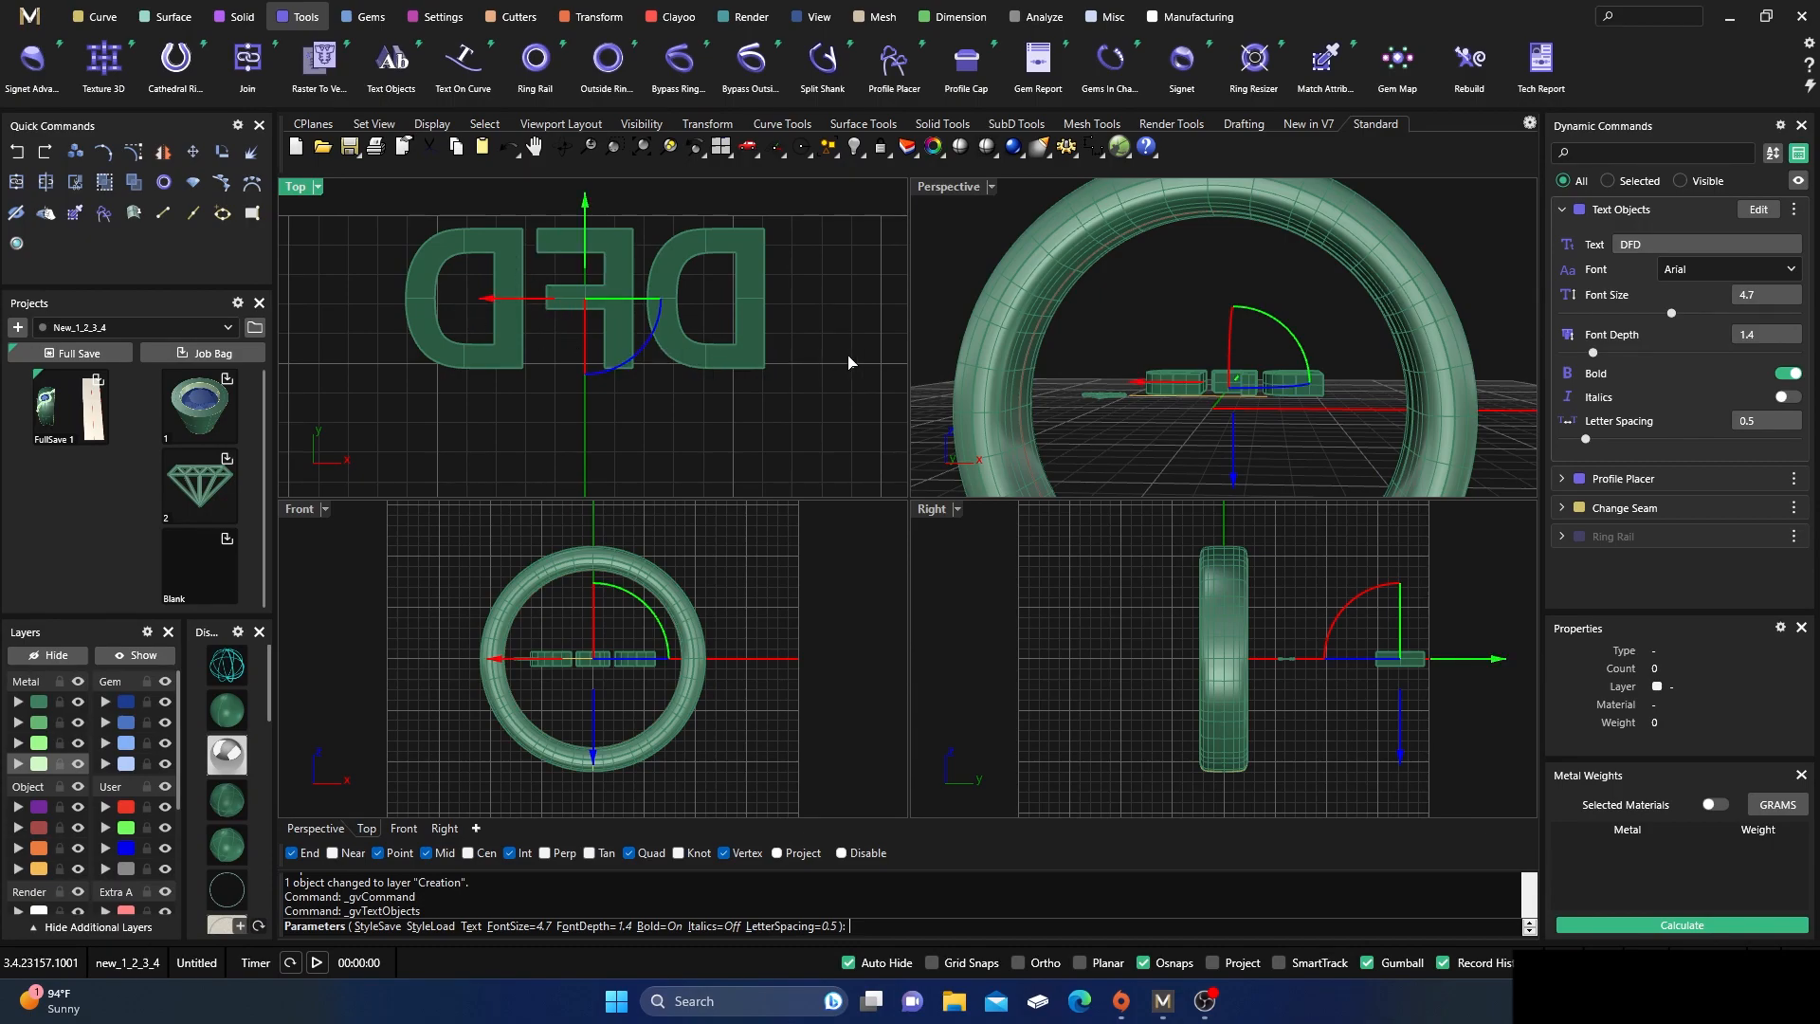
{"action": "key", "text": "F5"}
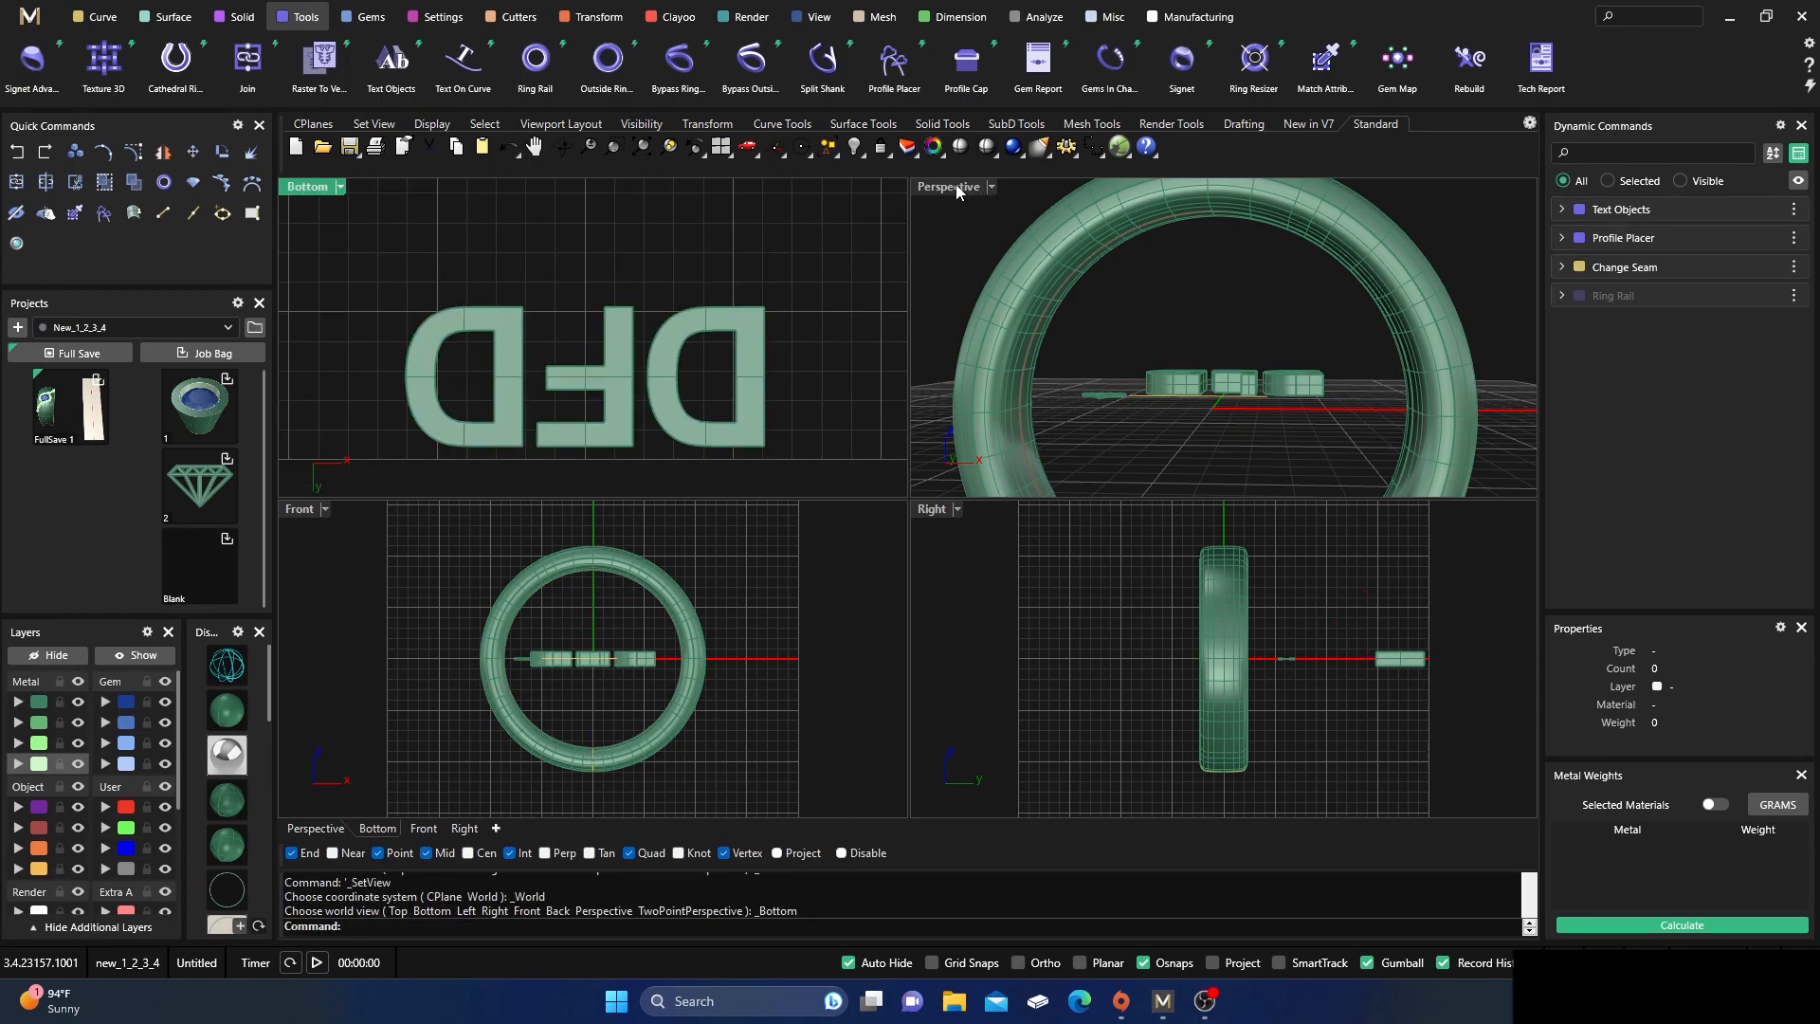
- Set the Perspective viewport to the Bottom view and back to Perspective, and maximize it on the DFD lettering
{"action": "left_click", "coordinate": [991, 186]}
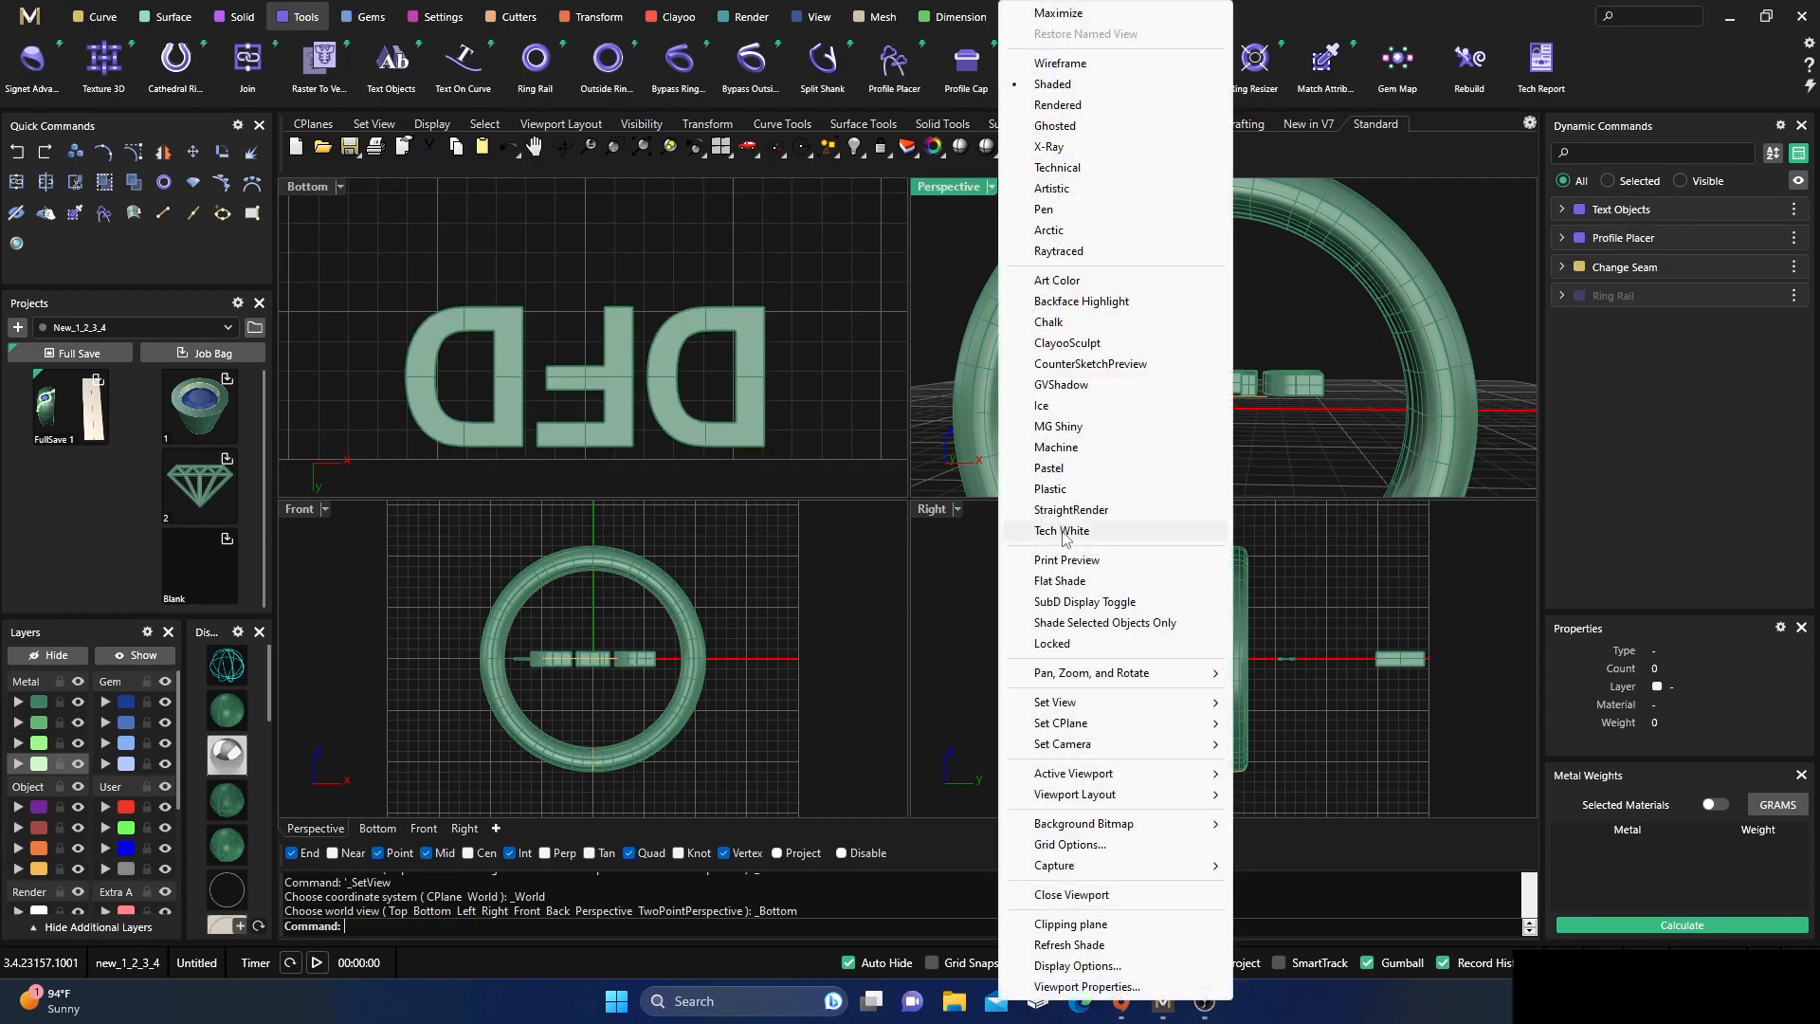
{"action": "mouse_move", "coordinate": [1060, 706]}
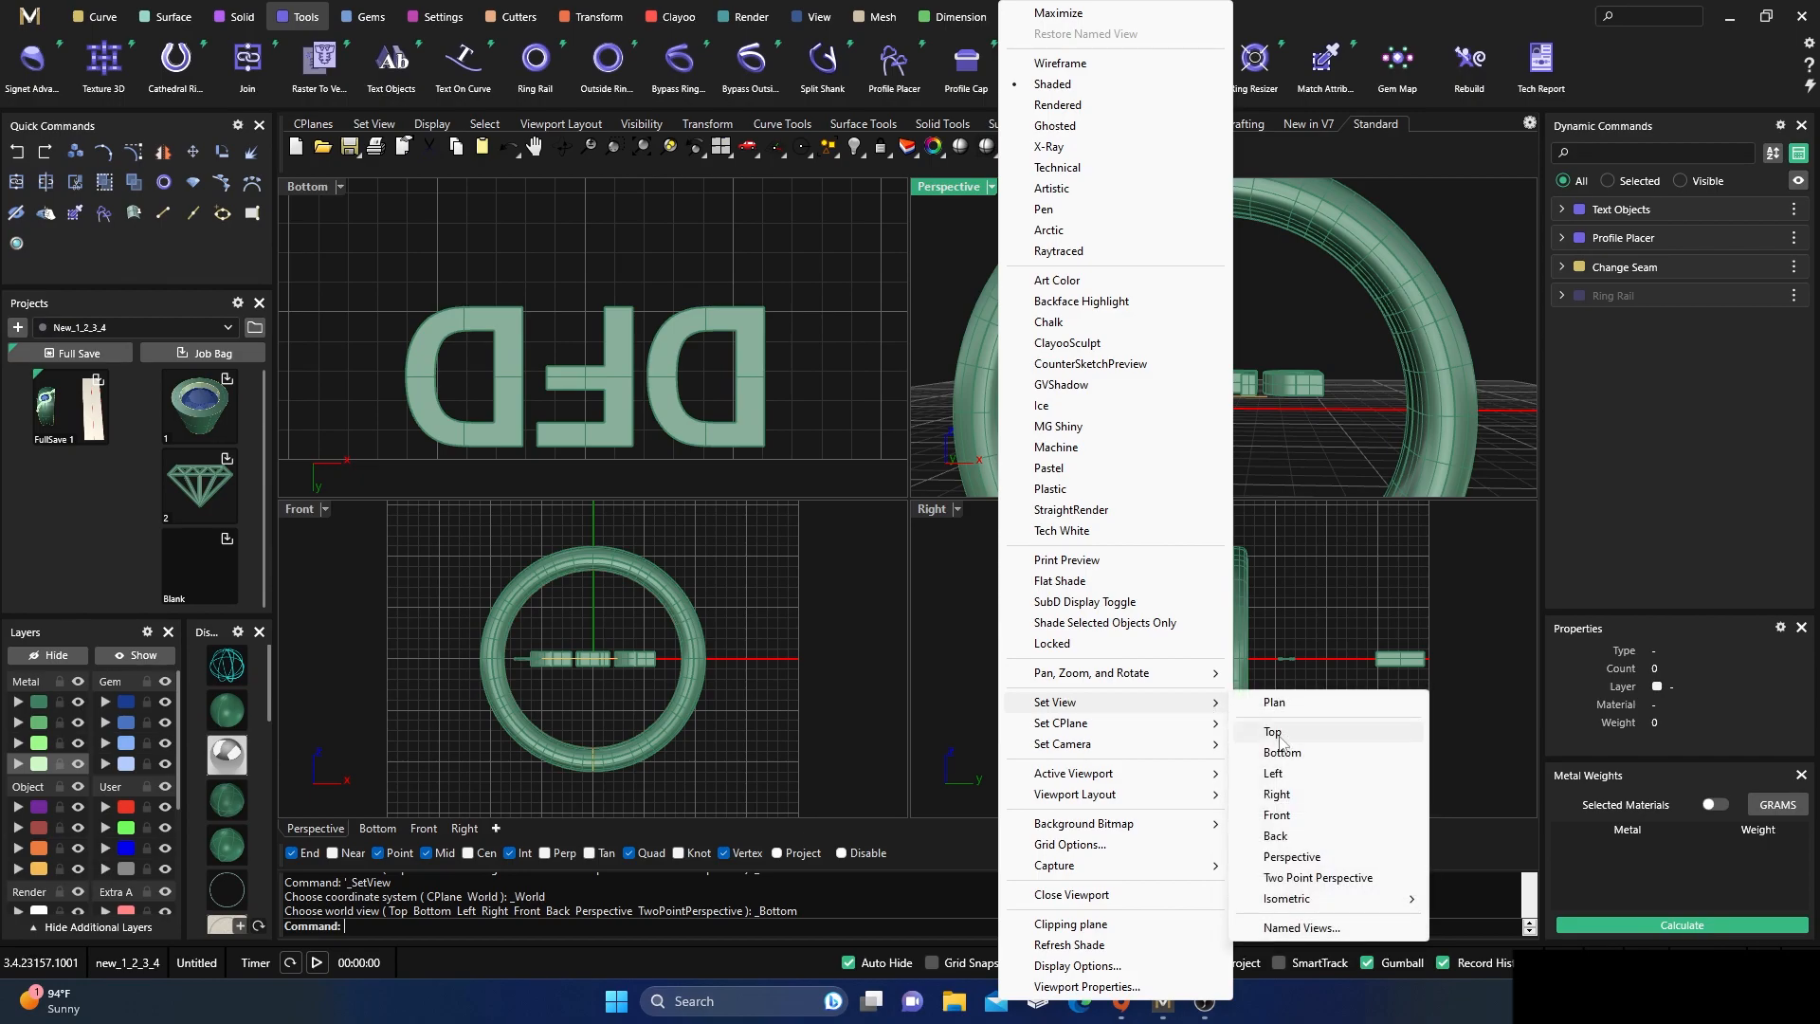
{"action": "left_click", "coordinate": [1282, 752]}
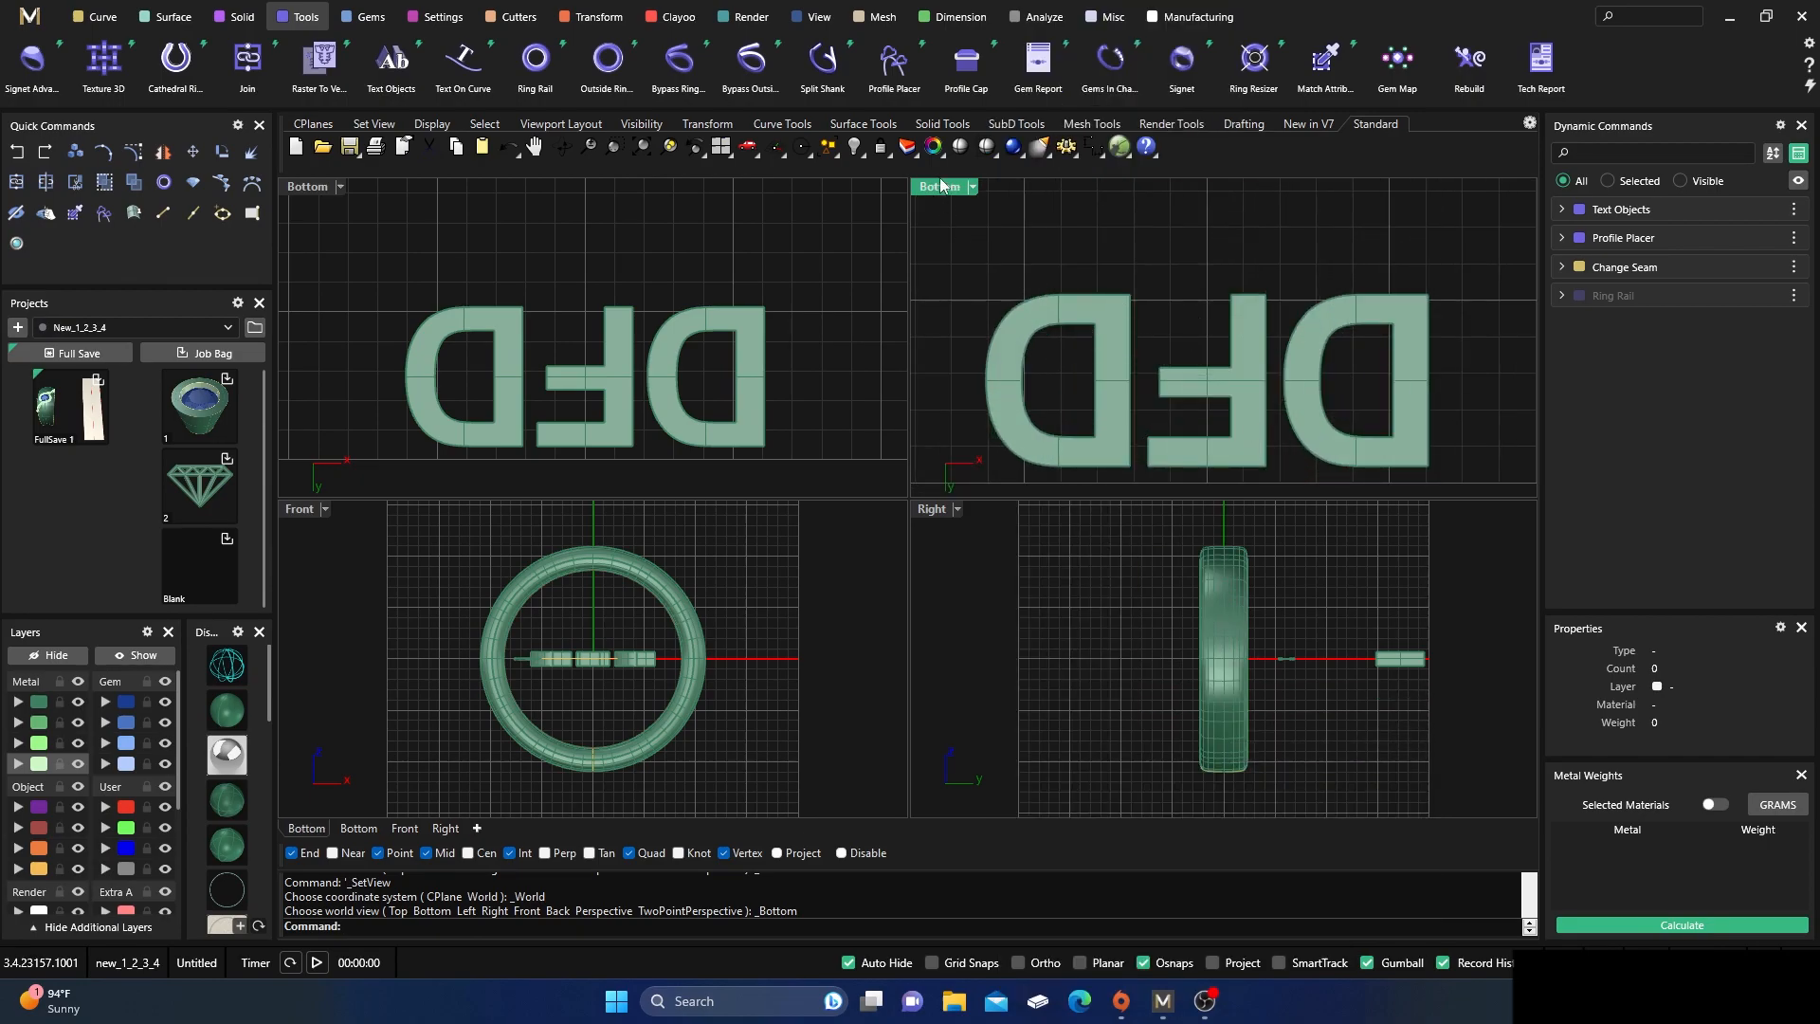
{"action": "left_click", "coordinate": [972, 188]}
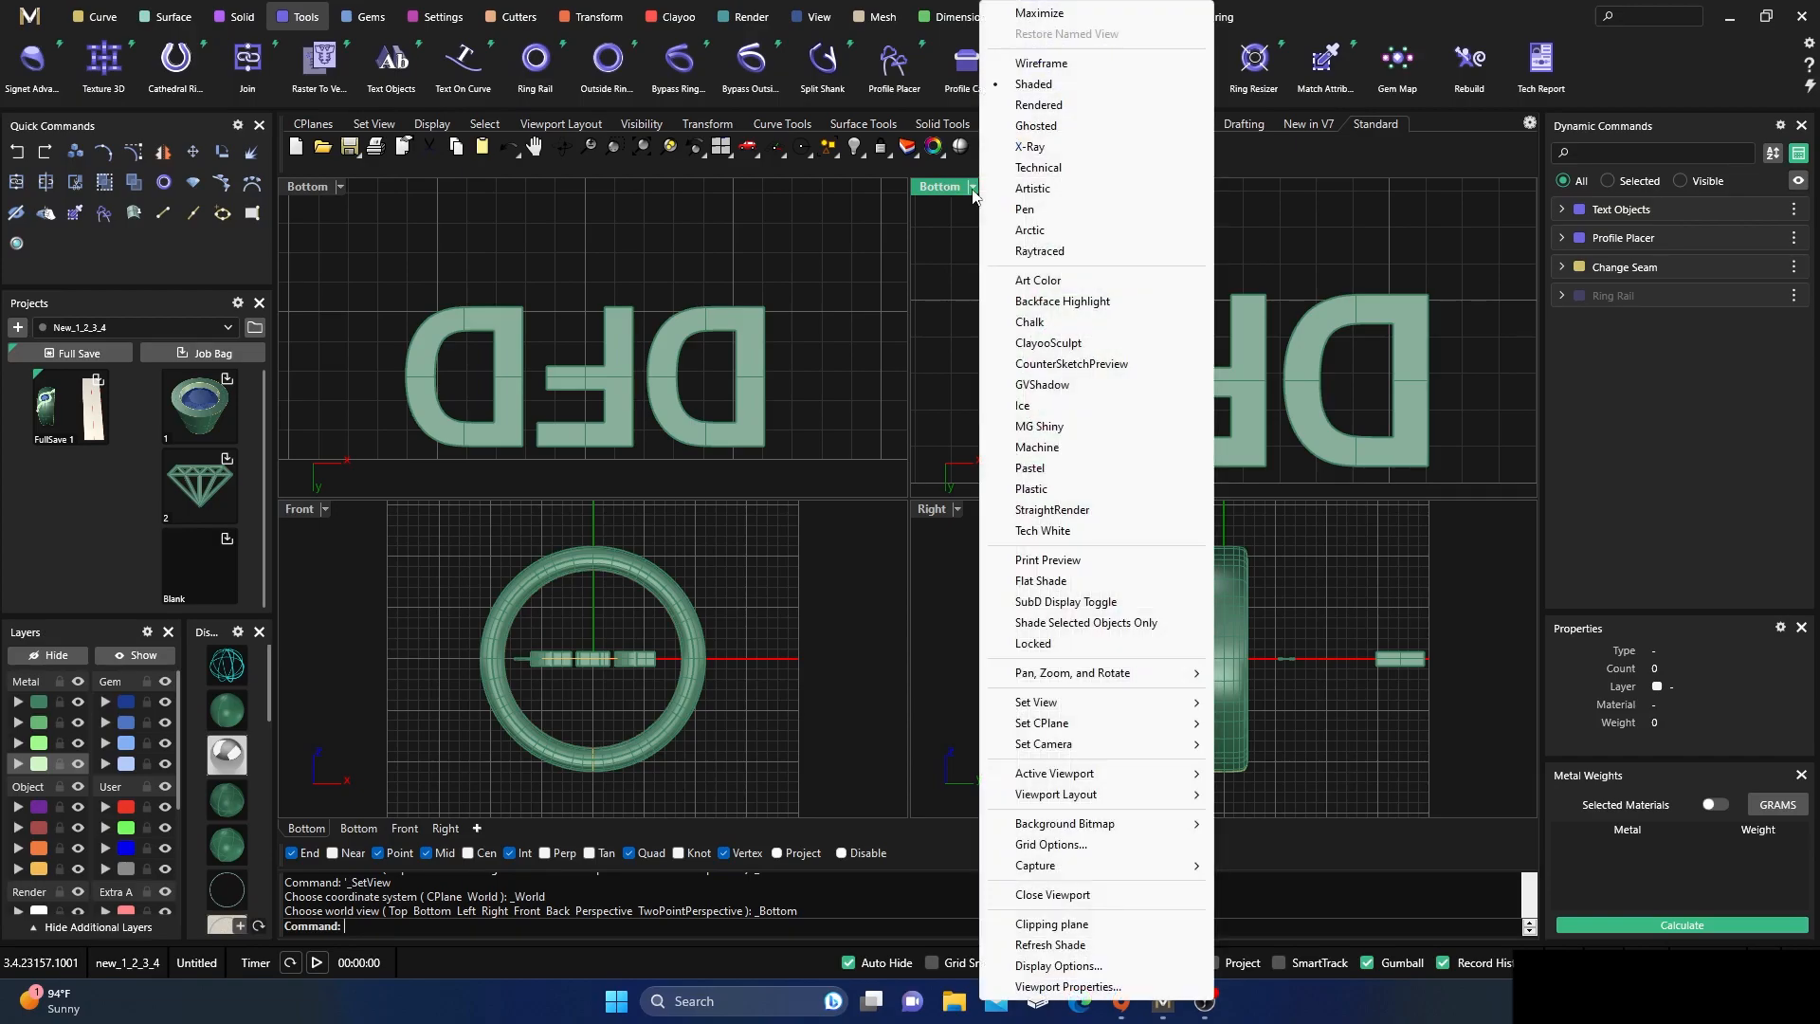
{"action": "mouse_move", "coordinate": [1049, 711]}
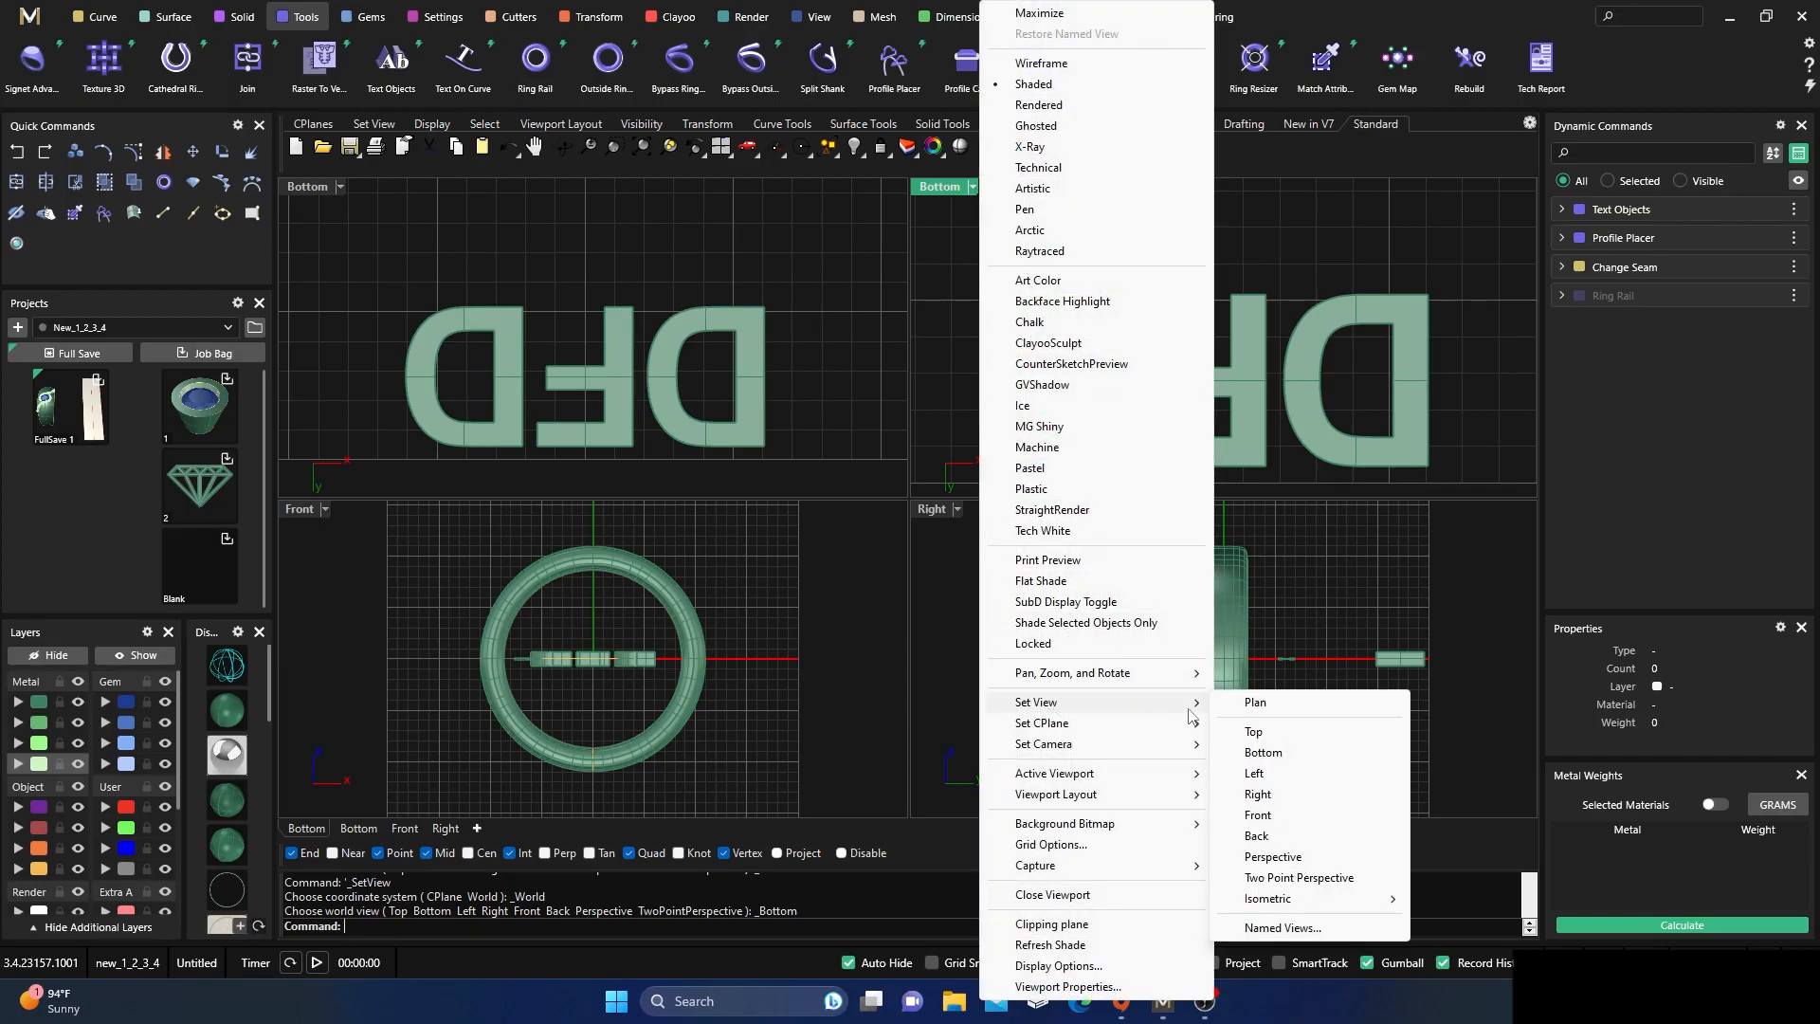
{"action": "left_click", "coordinate": [1273, 856]}
{"action": "right_click_drag", "start_coordinate": [1167, 292], "coordinate": [1203, 338]}
{"action": "scroll", "coordinate": [1232, 327], "scroll_direction": "up", "scroll_amount": 5}
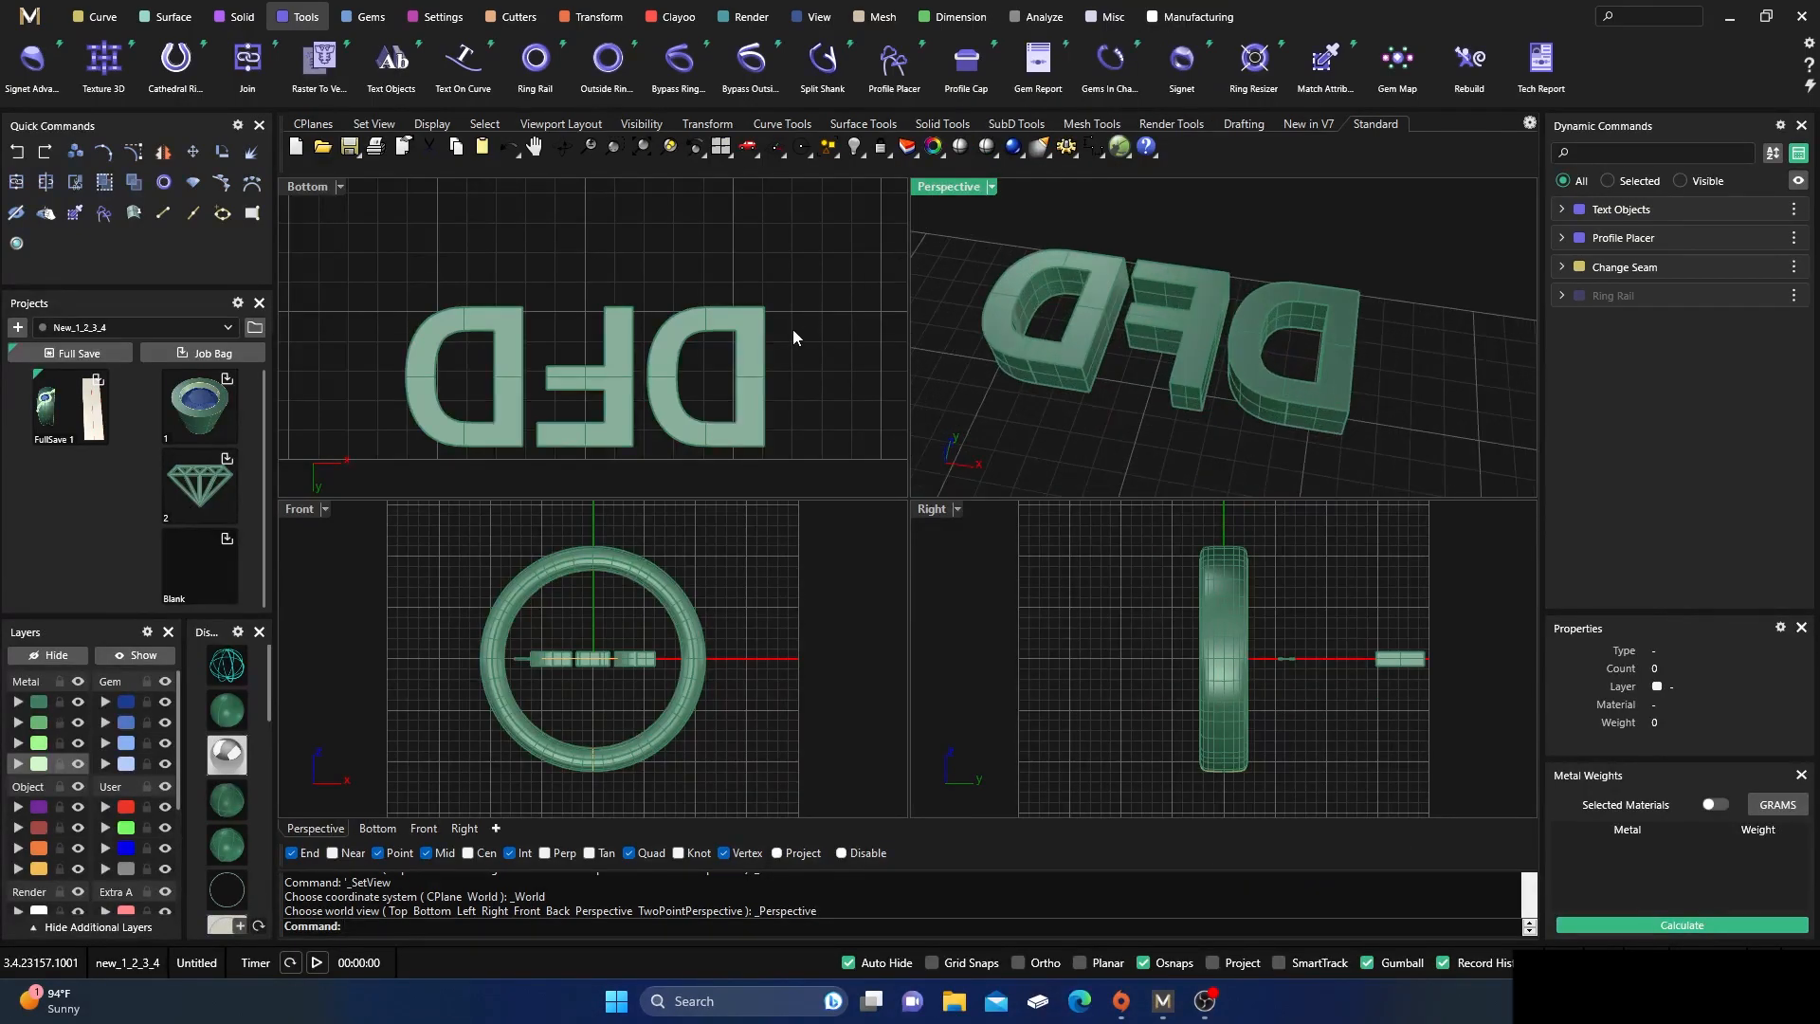
{"action": "double_click", "coordinate": [952, 188]}
{"action": "scroll", "coordinate": [916, 508], "scroll_direction": "down", "scroll_amount": 3}
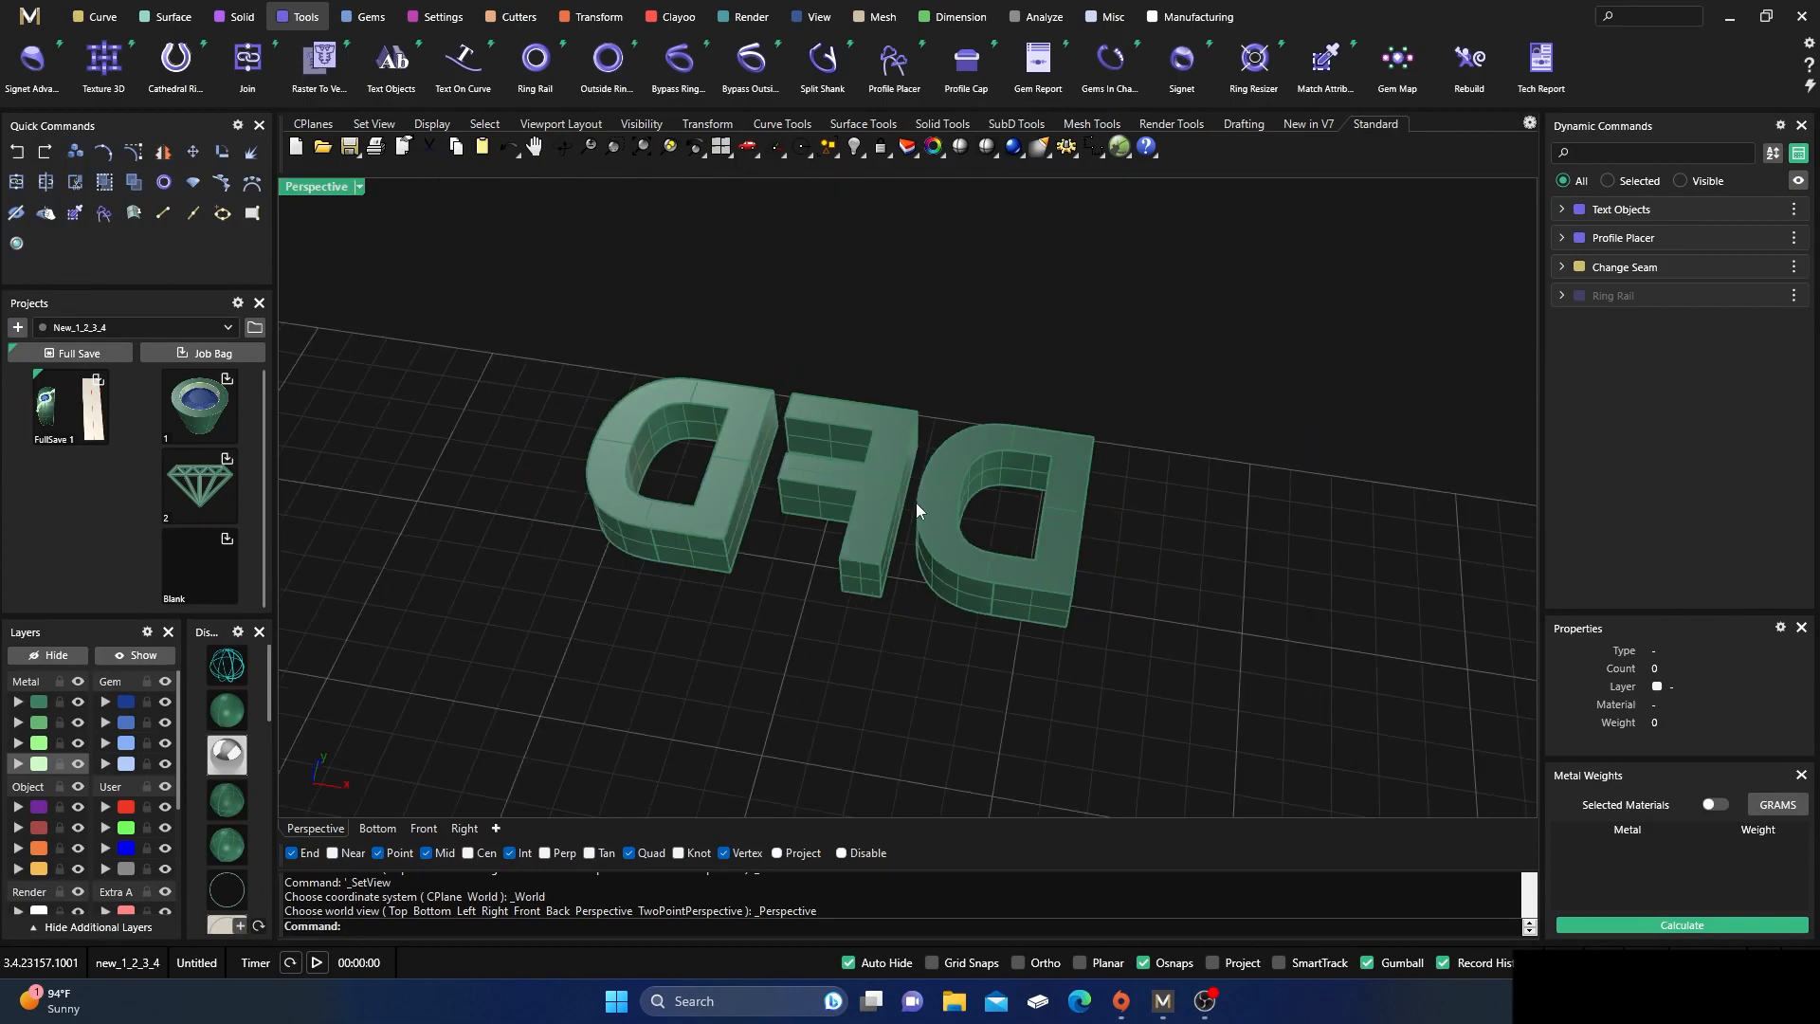
- Hide the ring band, the diamond motif and the line, leaving only the DFD lettering in view
{"action": "right_click_drag", "start_coordinate": [916, 509], "coordinate": [493, 324]}
{"action": "left_click_drag", "start_coordinate": [396, 225], "coordinate": [711, 754]}
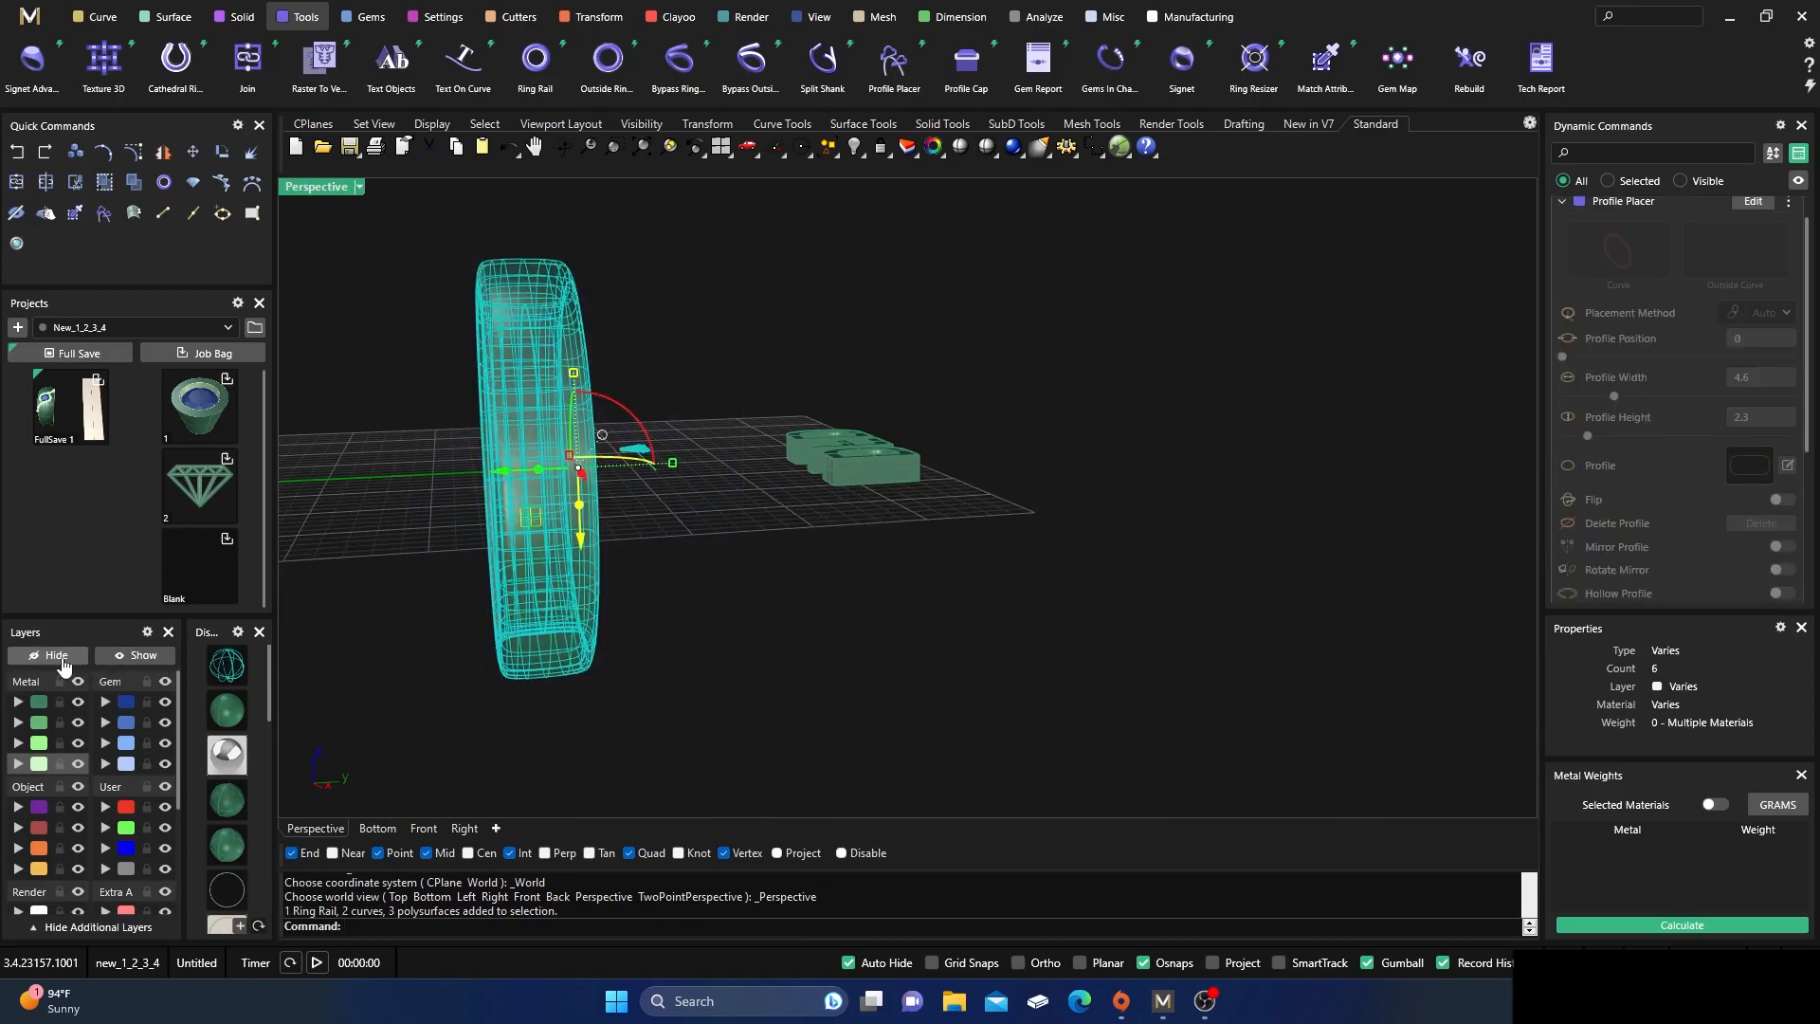
{"action": "left_click", "coordinate": [58, 656]}
{"action": "right_click_drag", "start_coordinate": [450, 529], "coordinate": [828, 488]}
{"action": "scroll", "coordinate": [829, 483], "scroll_direction": "up", "scroll_amount": 3}
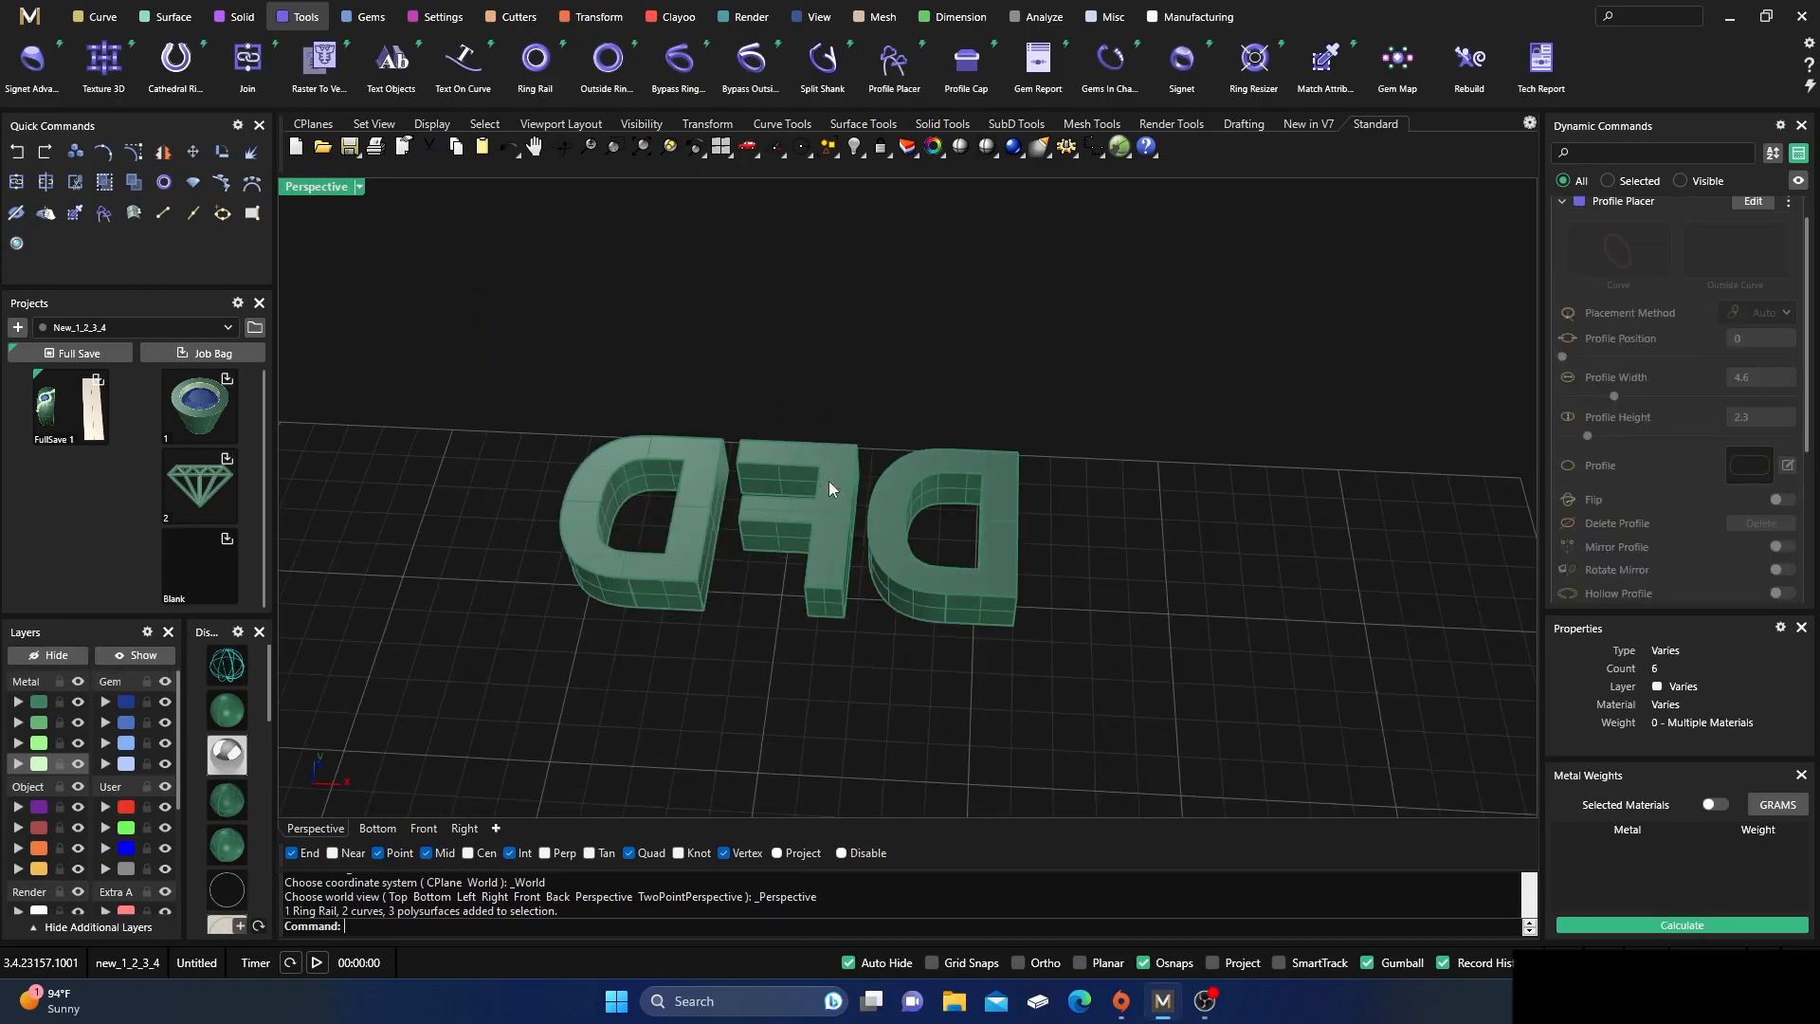
- Blend the outer top edges of the left-hand D with a 0.3 radius, using Blend Edge with Preview off and chained edges
{"action": "scroll", "coordinate": [720, 509], "scroll_direction": "up", "scroll_amount": 5}
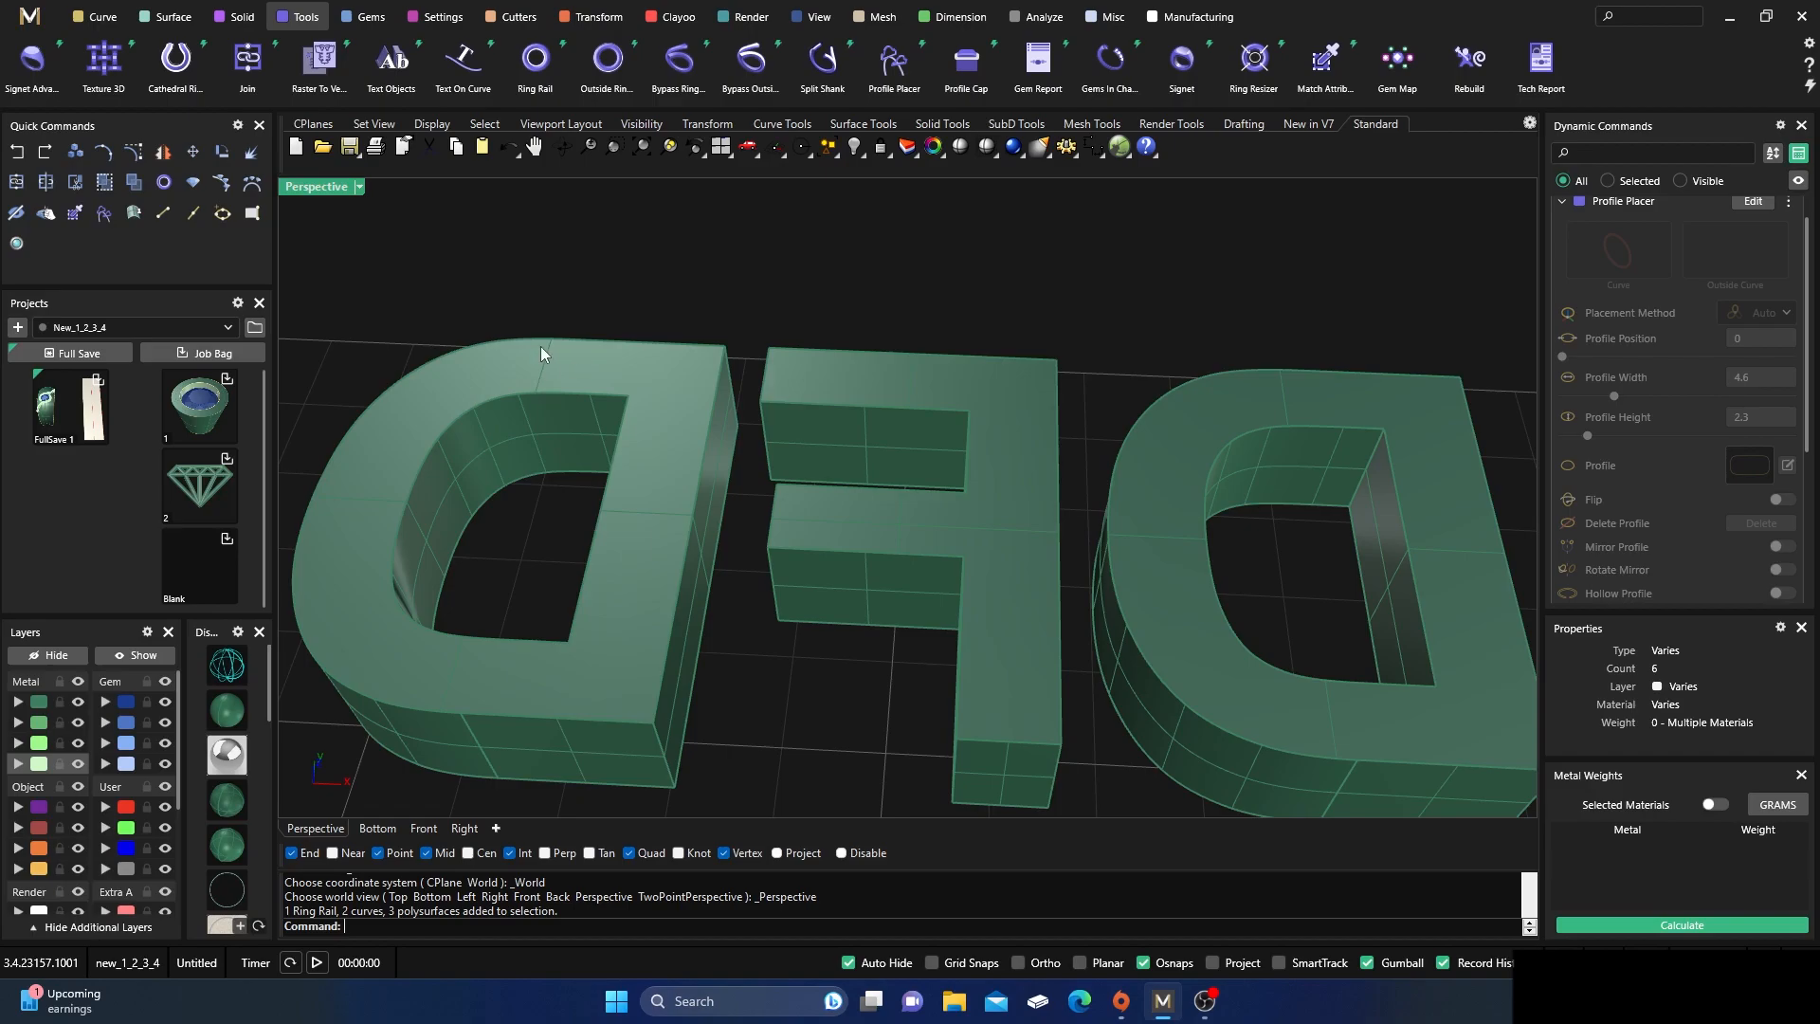
{"action": "scroll", "coordinate": [806, 422], "scroll_direction": "down", "scroll_amount": 2}
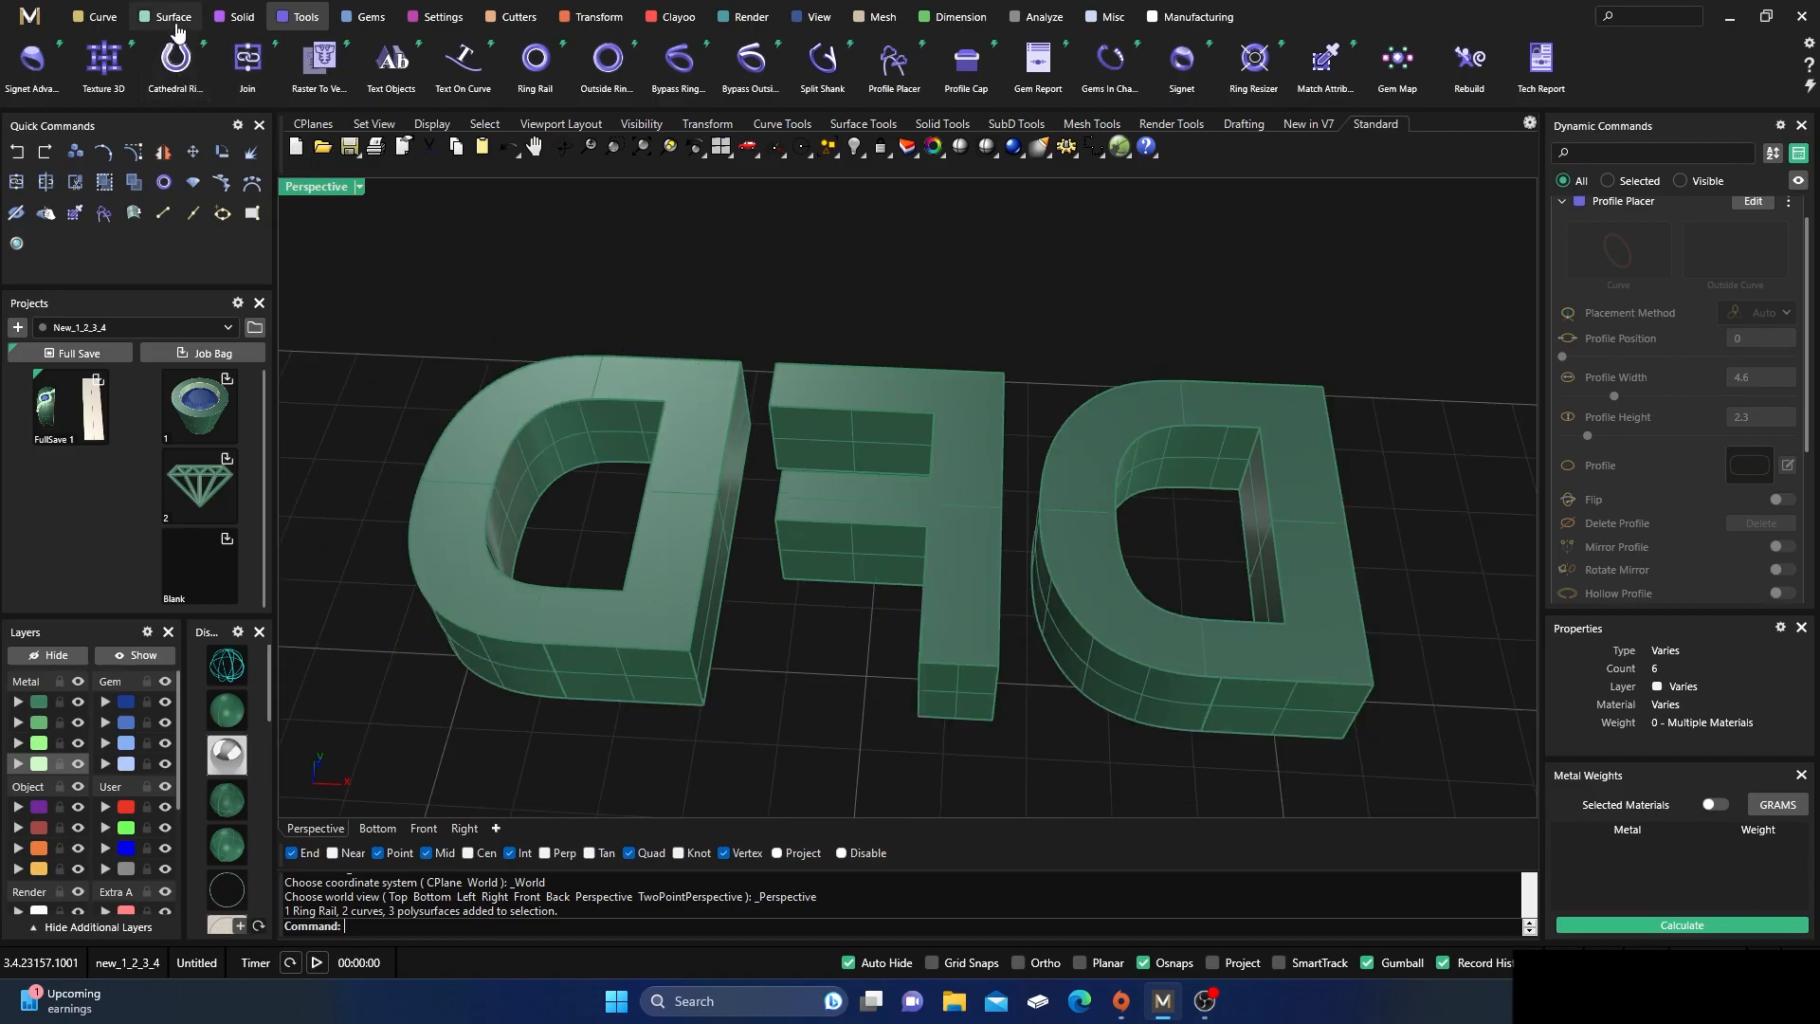
{"action": "left_click", "coordinate": [239, 17]}
{"action": "scroll", "coordinate": [1585, 66], "scroll_direction": "down", "scroll_amount": 5}
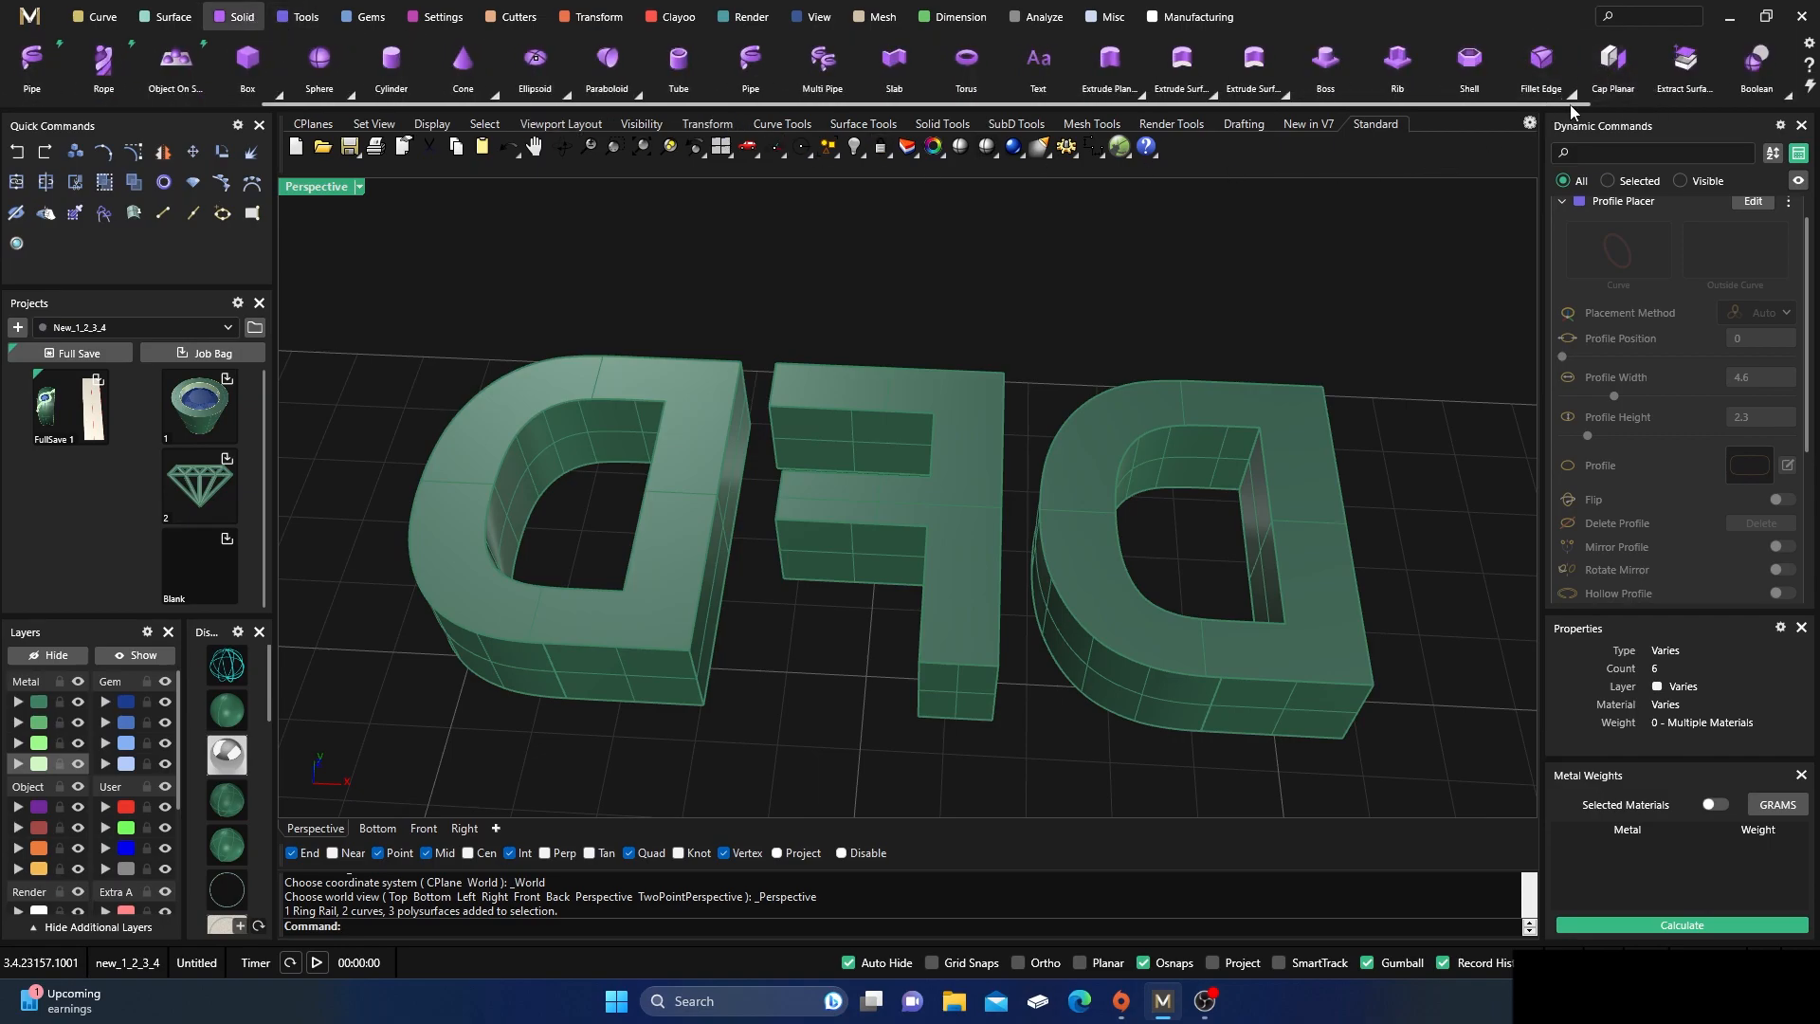
{"action": "left_click", "coordinate": [1543, 87]}
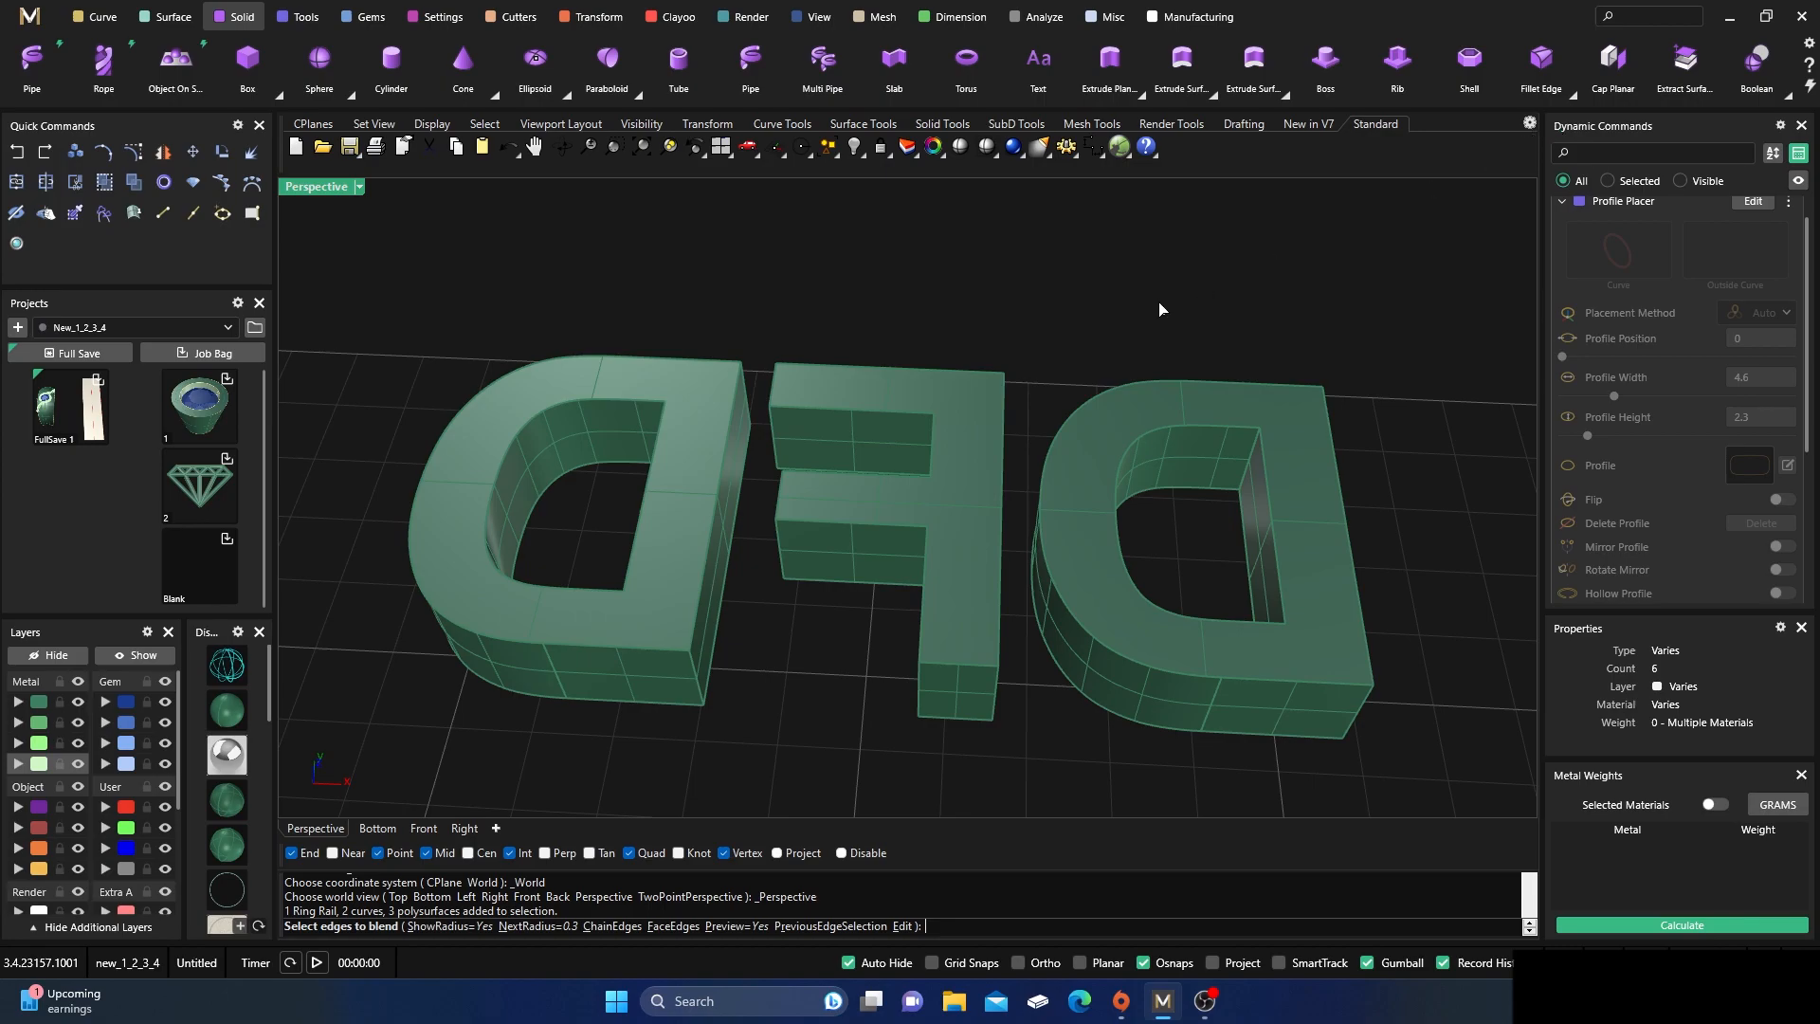
{"action": "right_click_drag", "start_coordinate": [660, 694], "coordinate": [661, 672]}
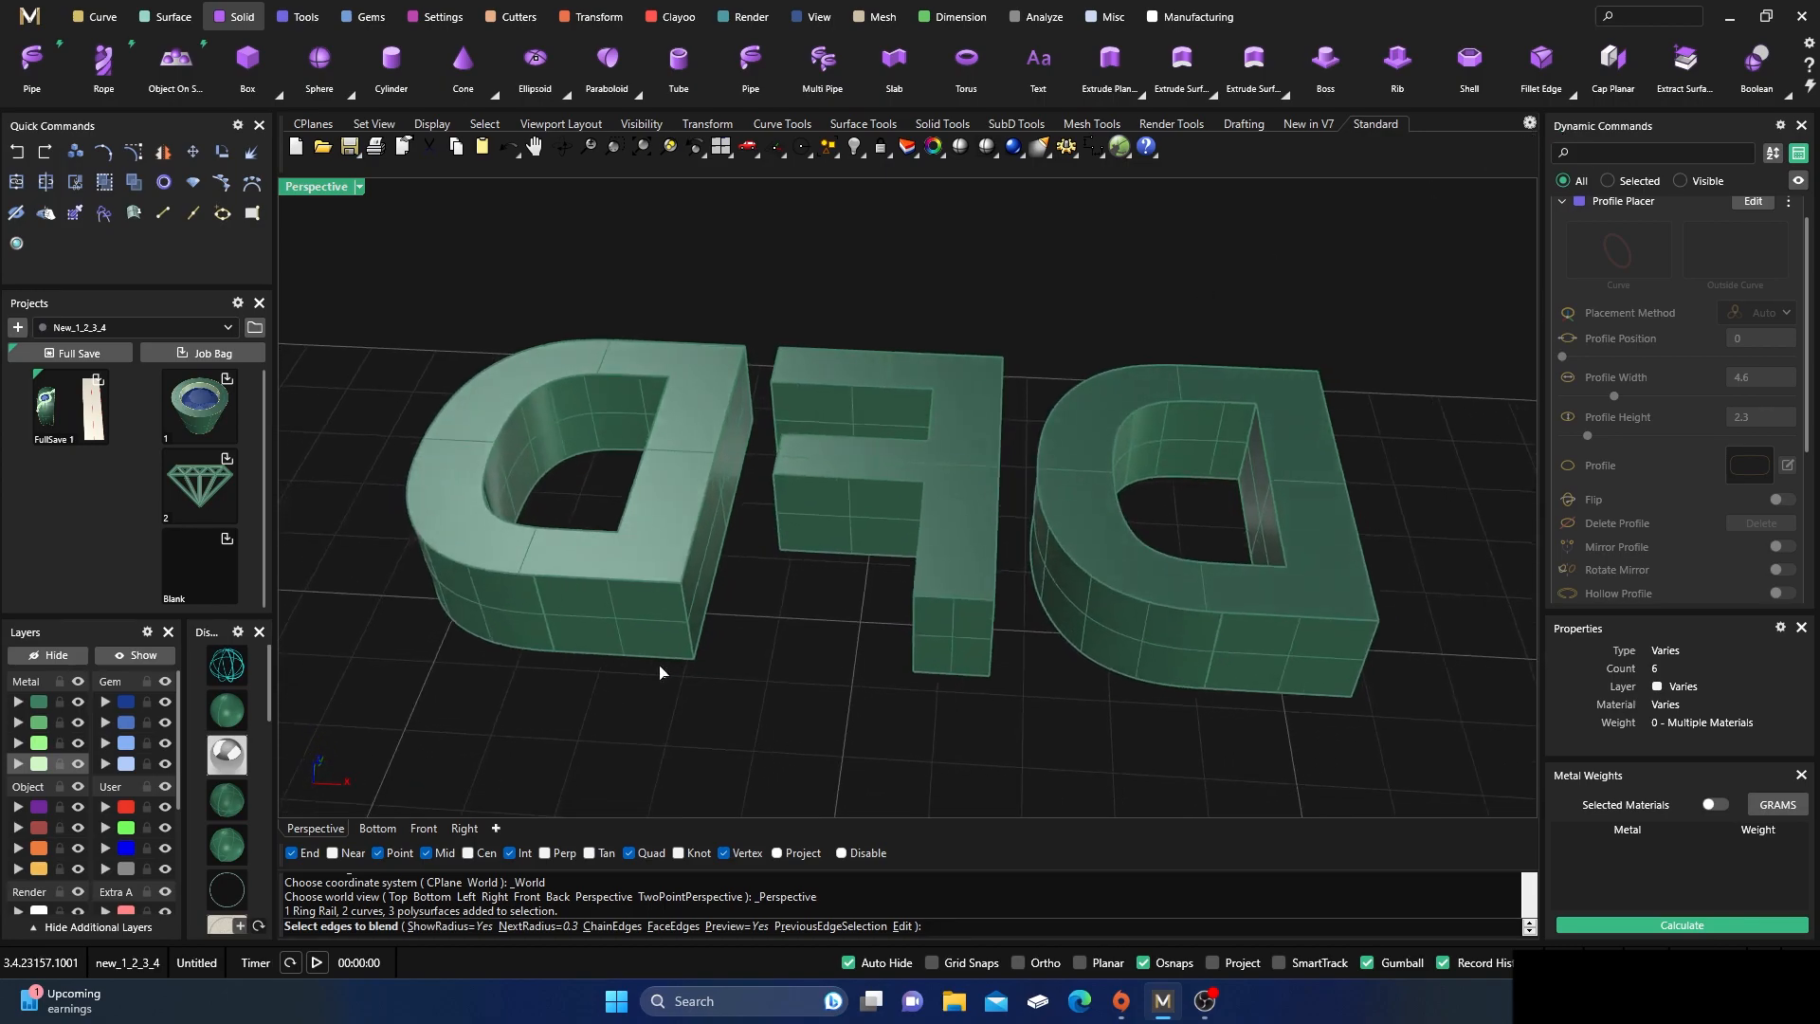
{"action": "left_click", "coordinate": [732, 926]}
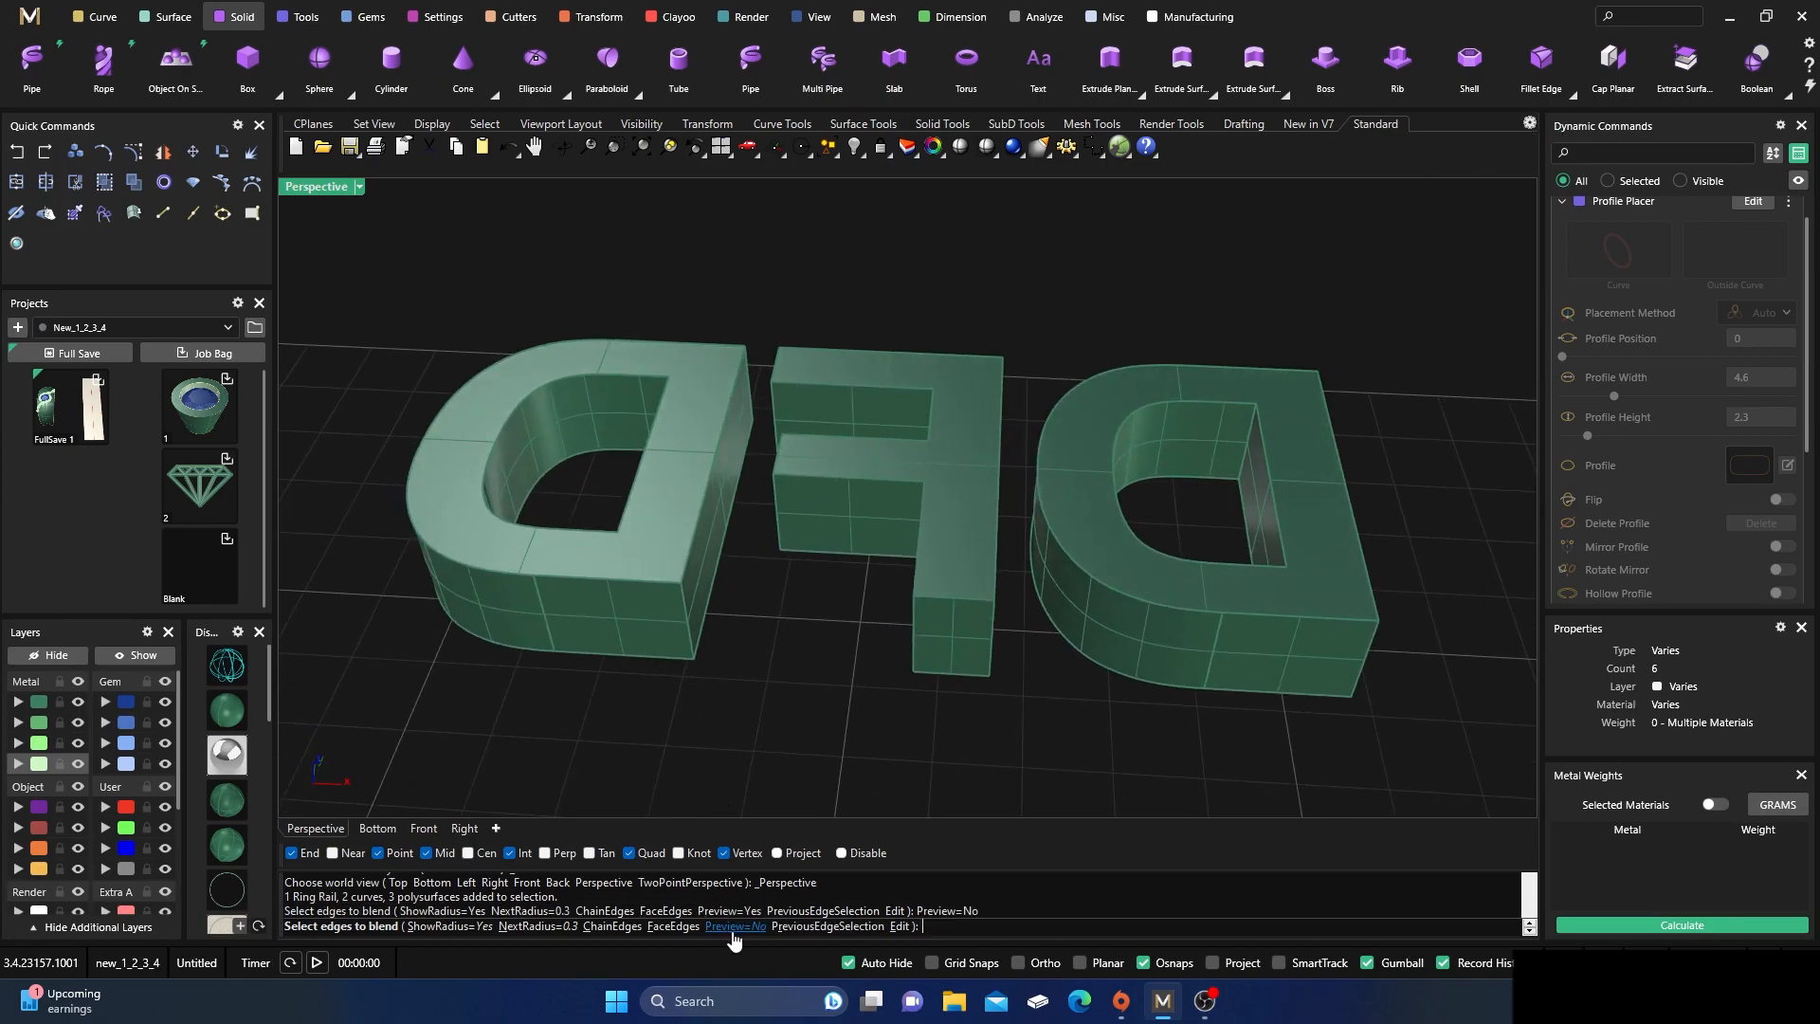
{"action": "left_click", "coordinate": [611, 927]}
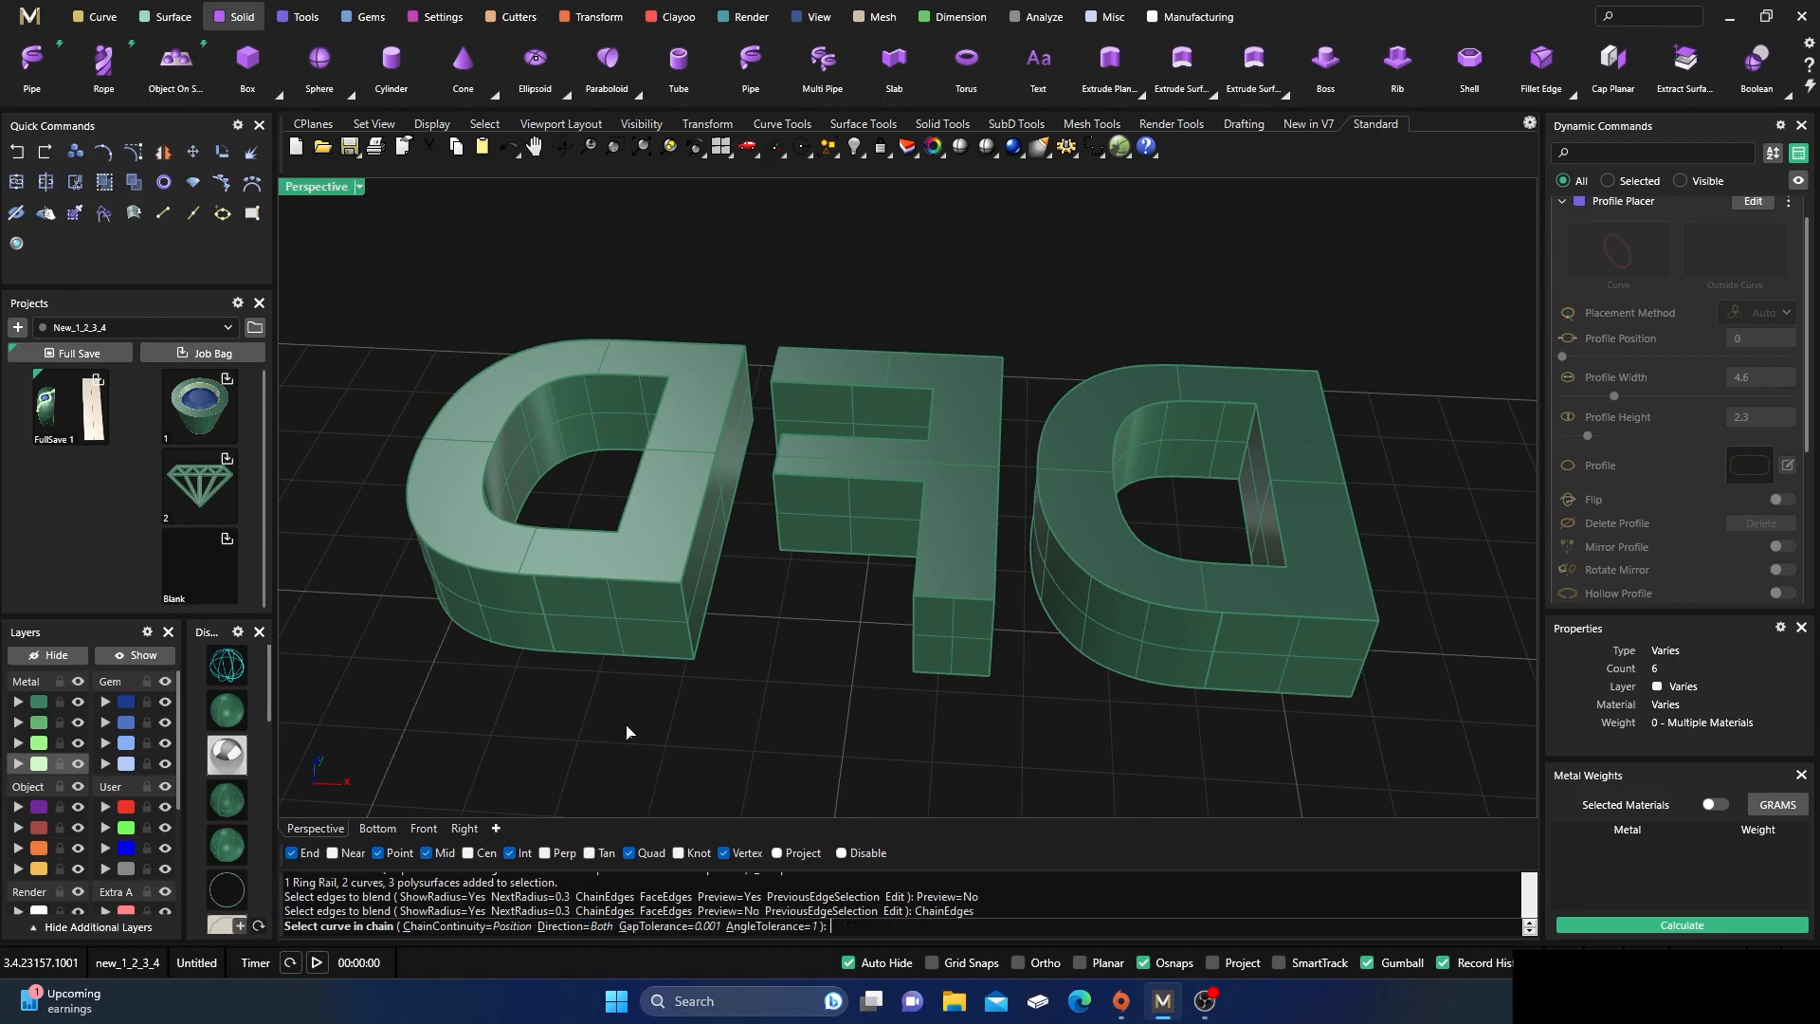
{"action": "left_click", "coordinate": [563, 583]}
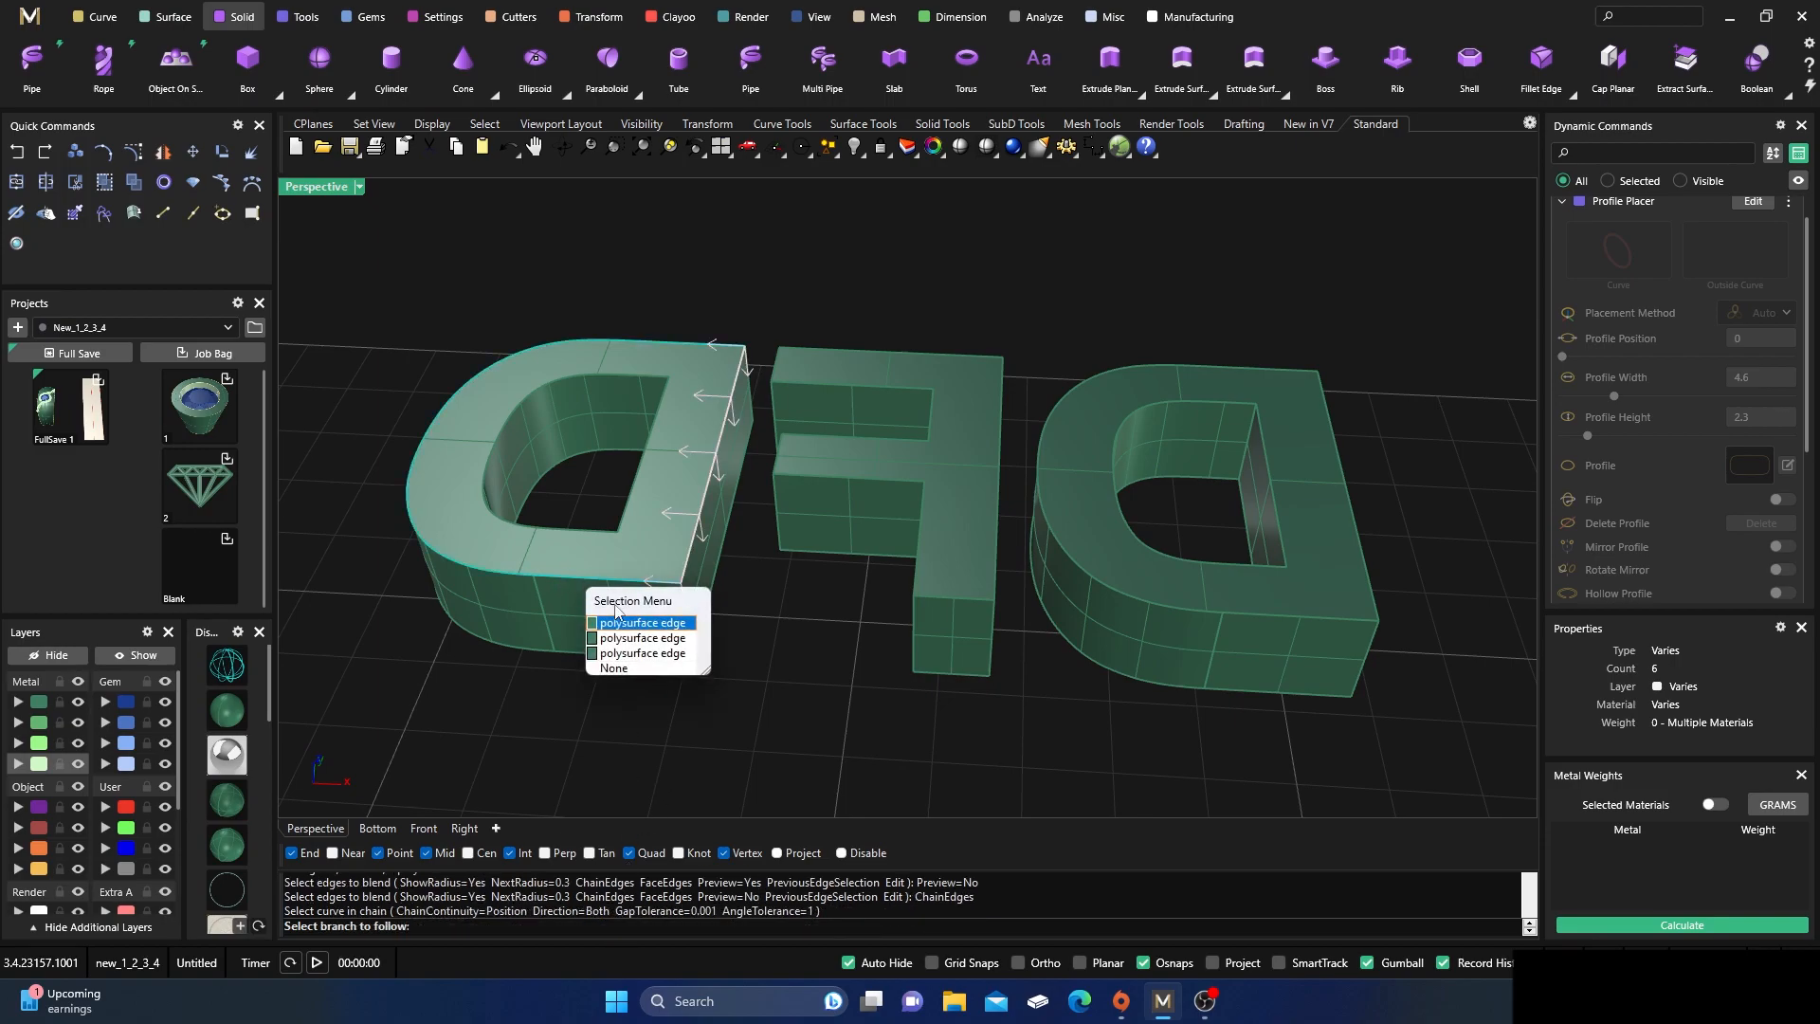
{"action": "left_click", "coordinate": [633, 623]}
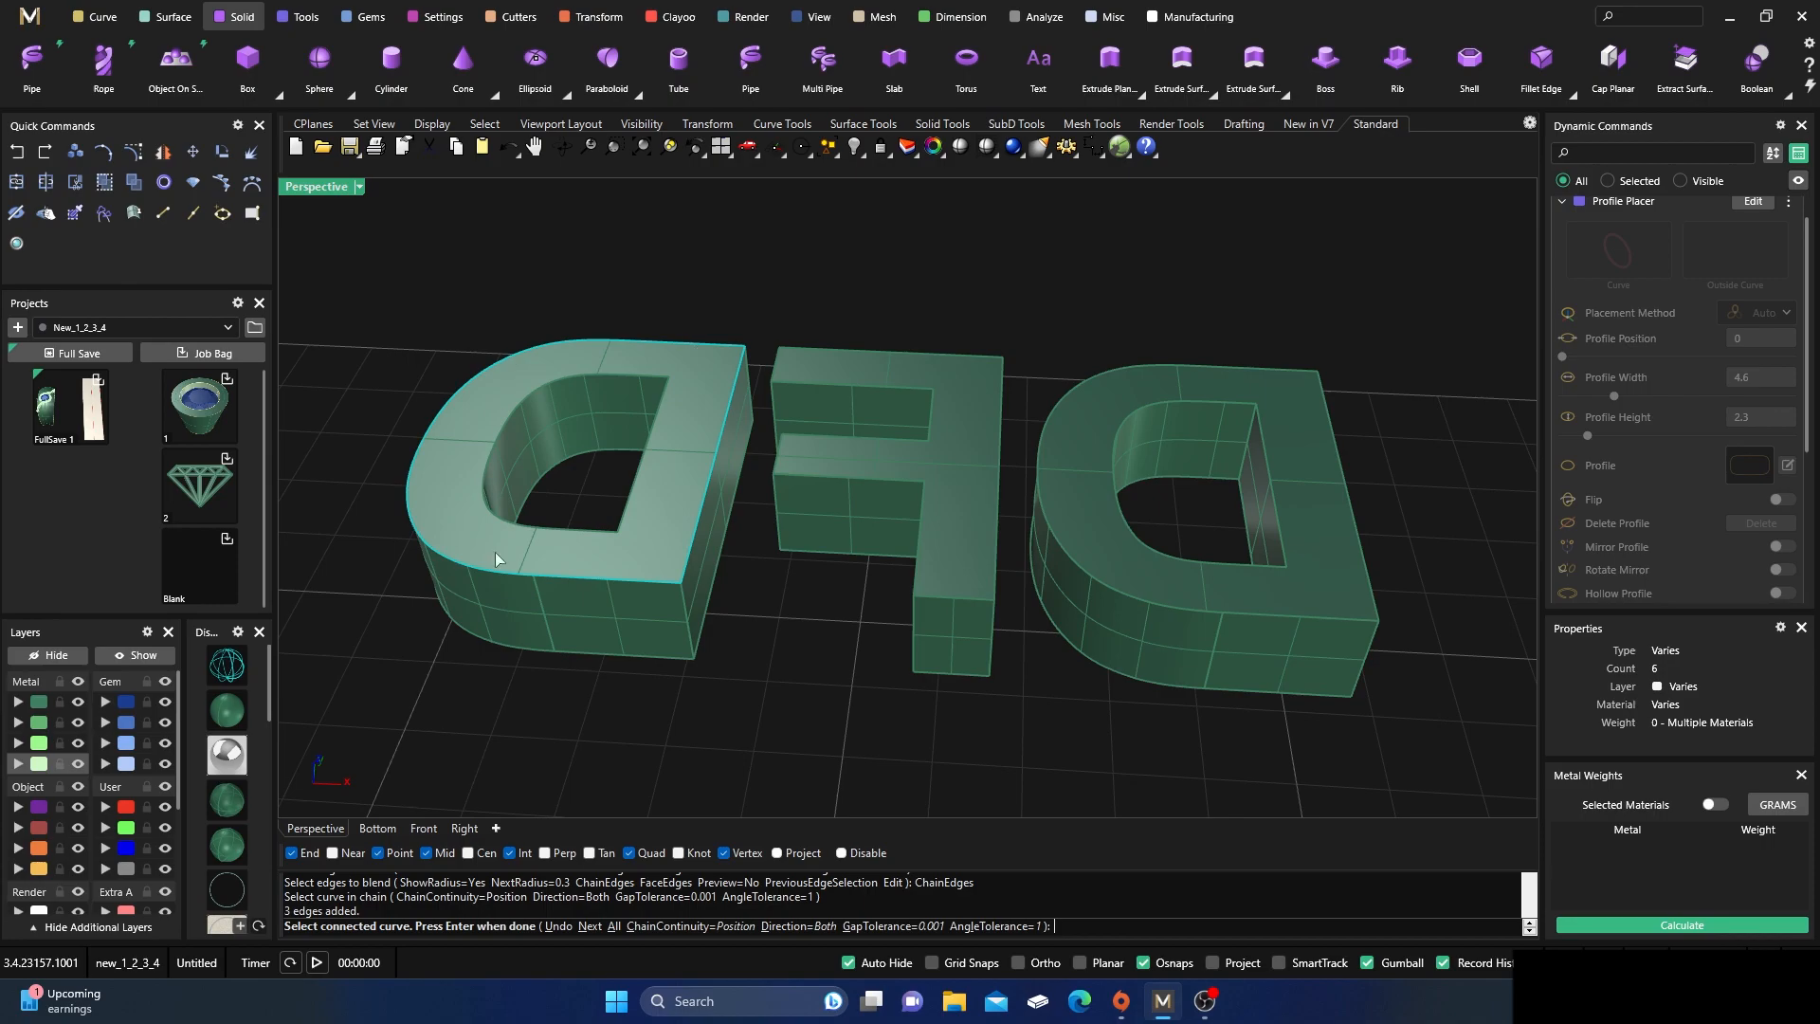
{"action": "key", "text": "Return"}
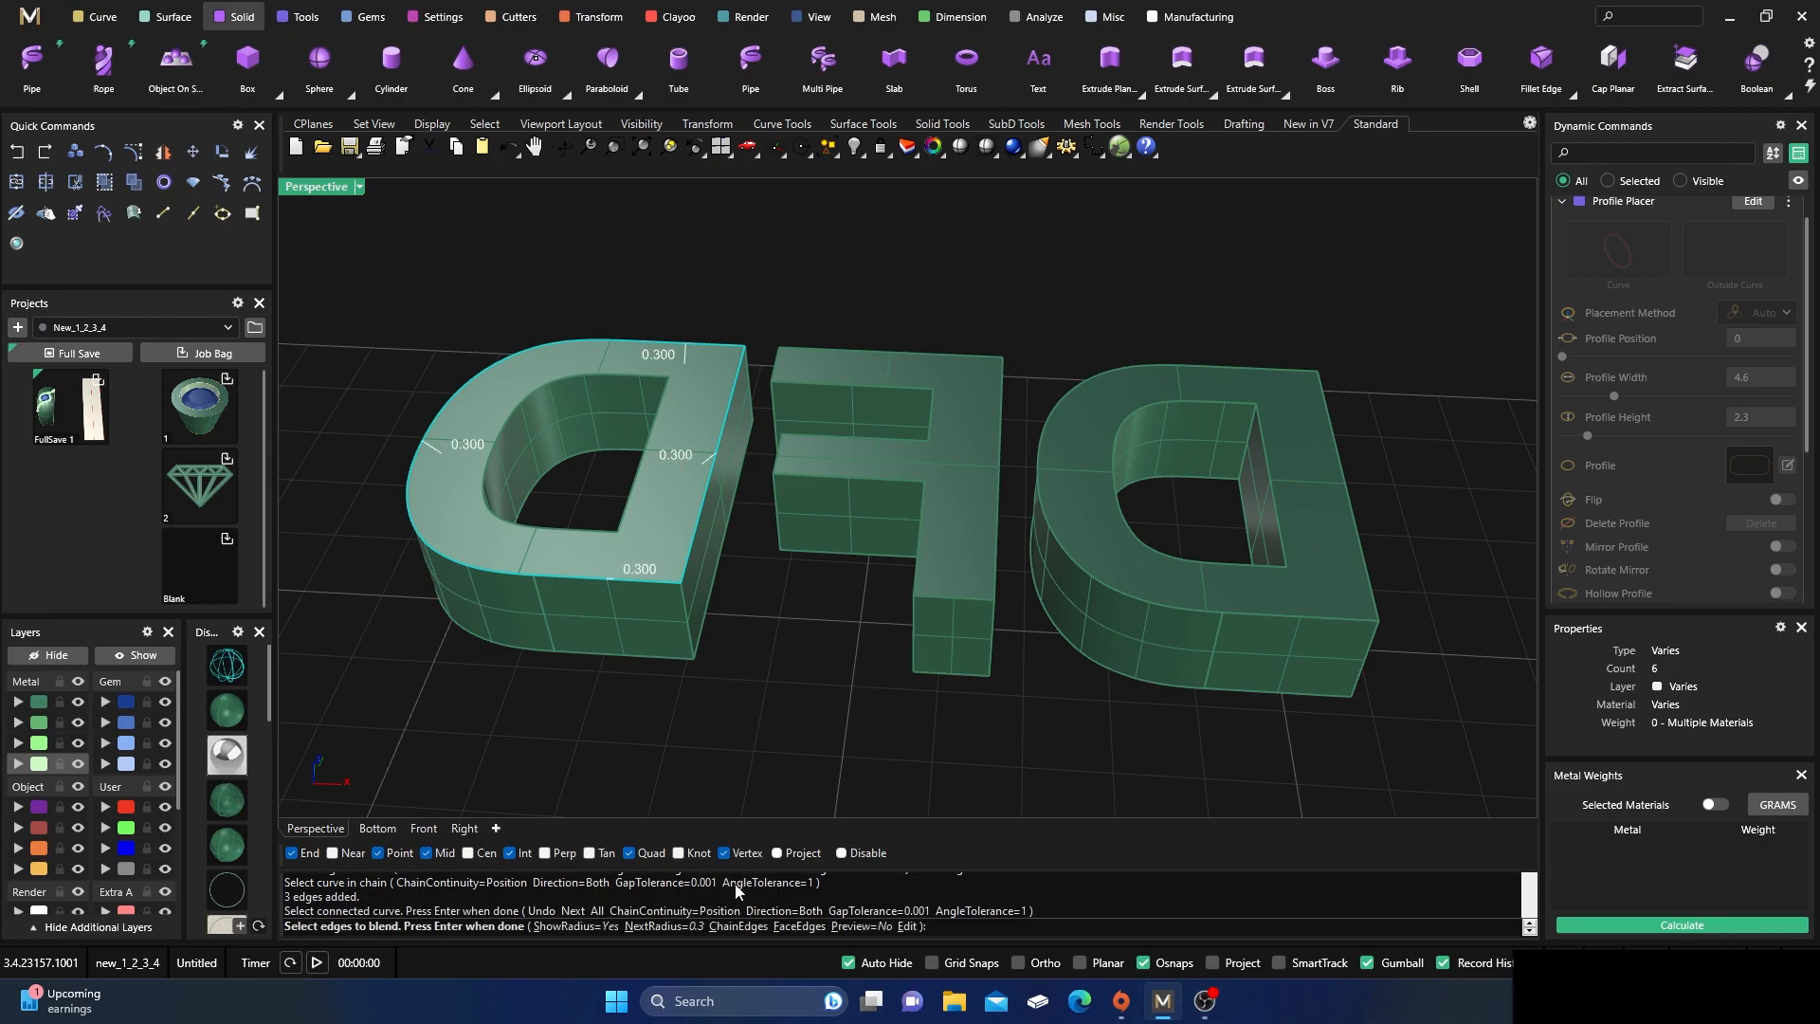
{"action": "key", "text": "Return"}
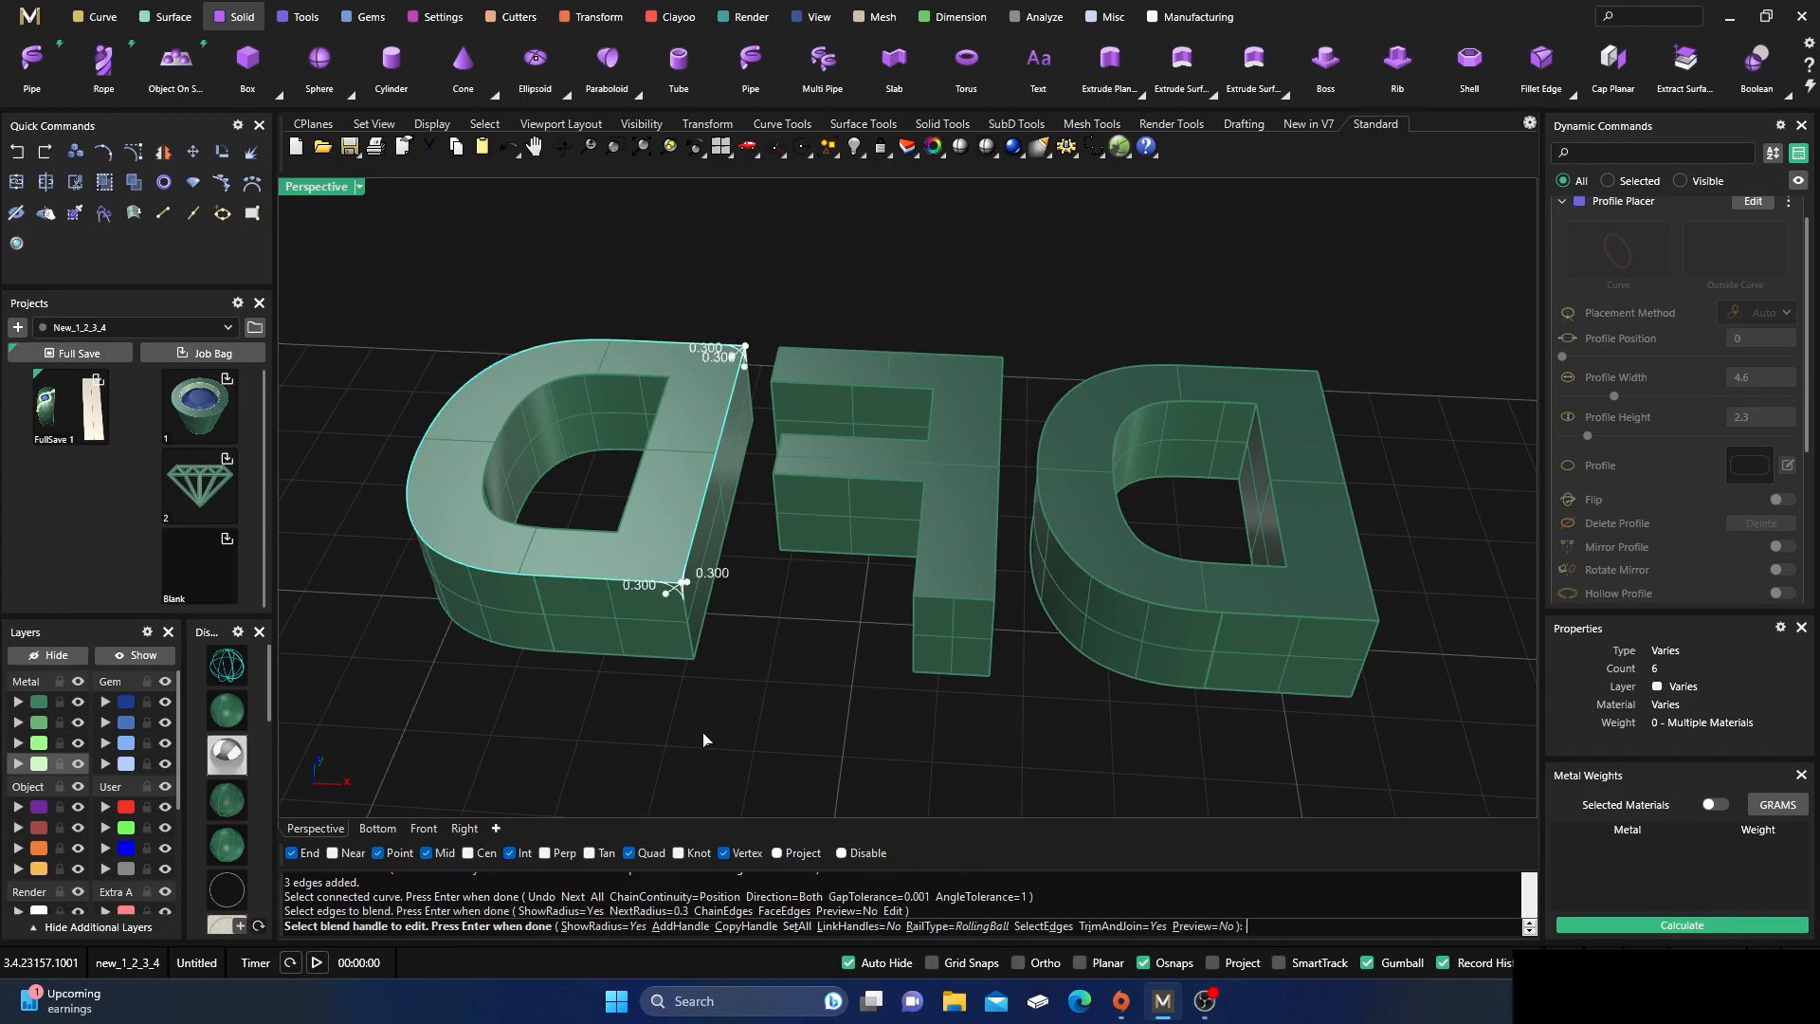
{"action": "key", "text": "Return"}
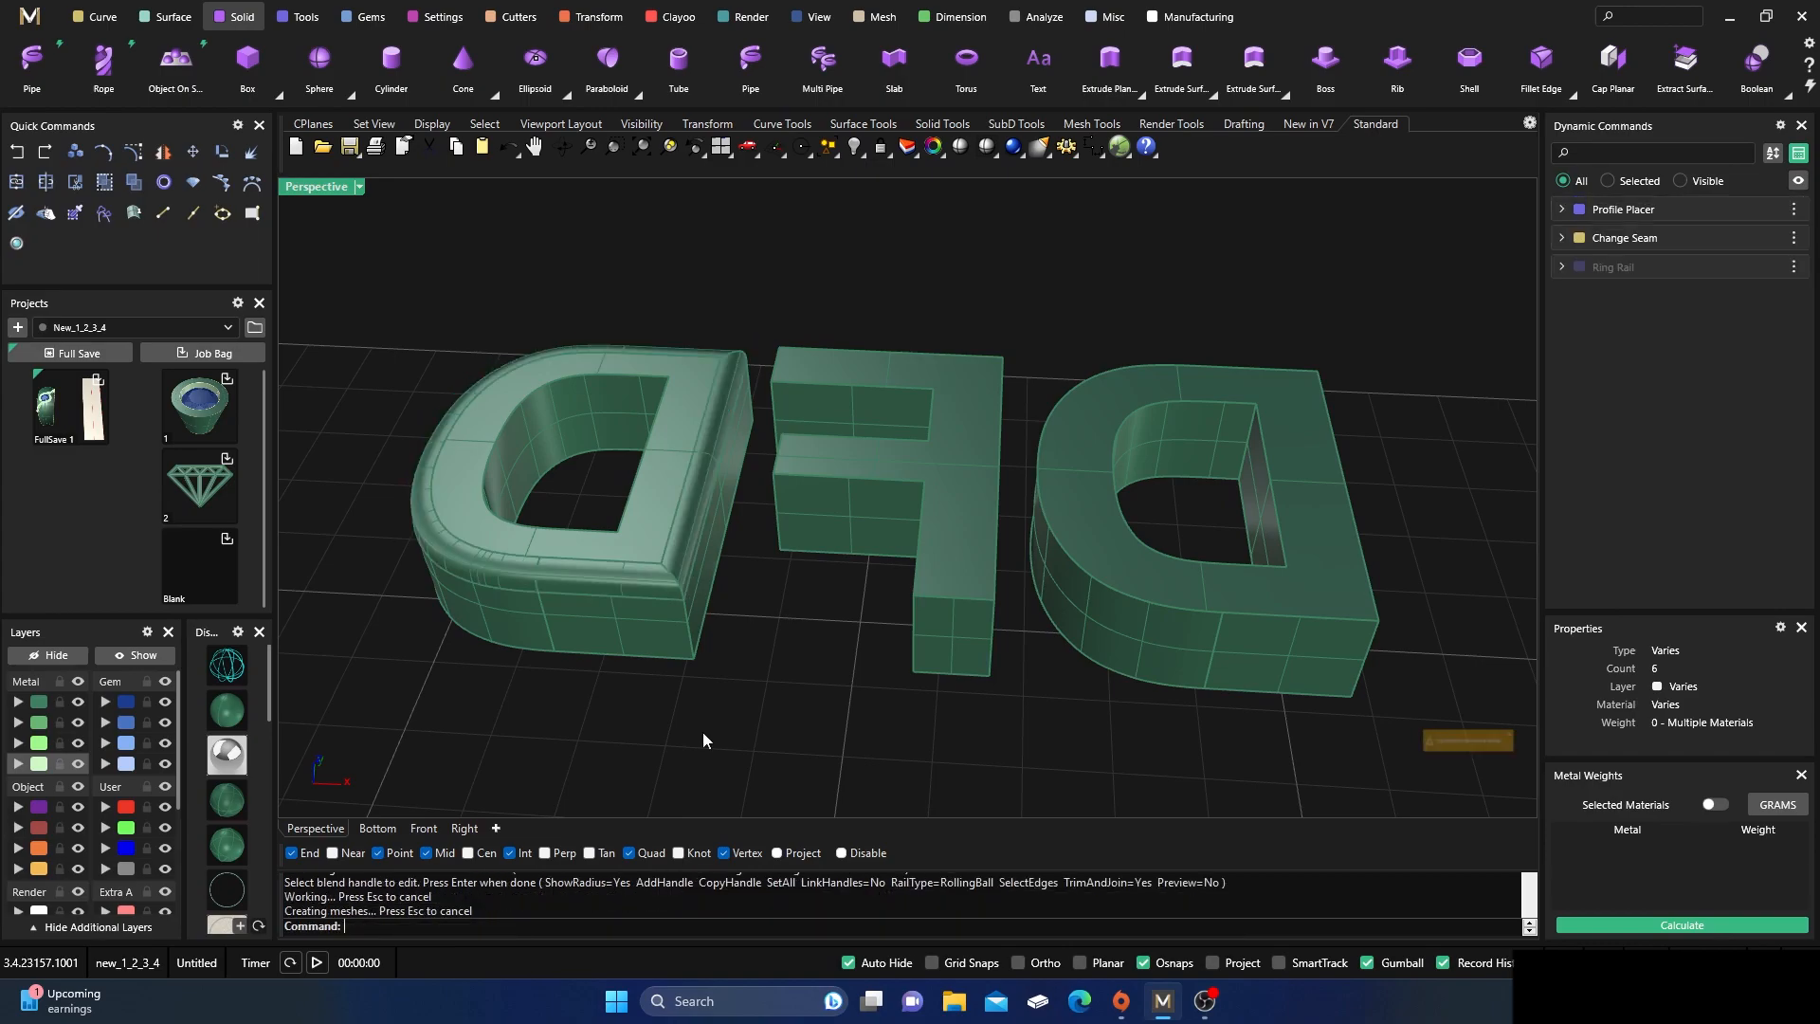
- Blend the inner top edges of the left-hand D with a 0.3 radius, using Blend Edge with chained edges
{"action": "left_click", "coordinate": [654, 620]}
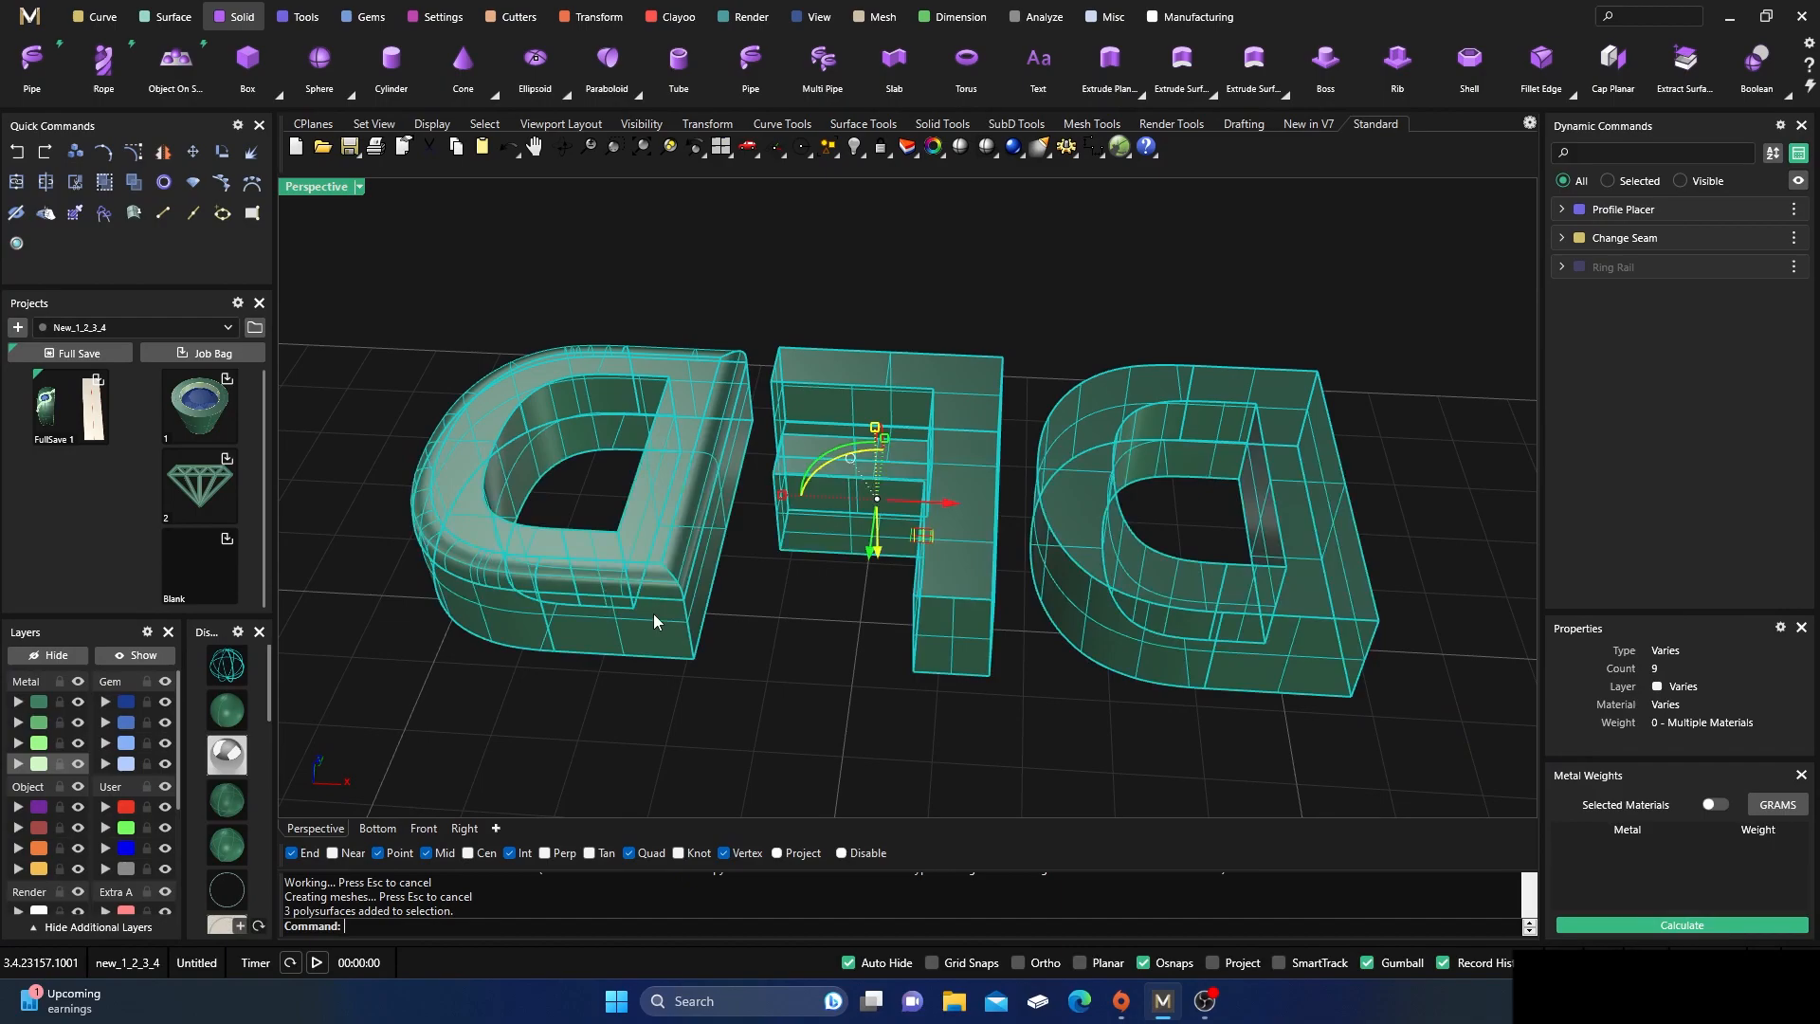
{"action": "left_click", "coordinate": [742, 747]}
{"action": "left_click", "coordinate": [644, 629]}
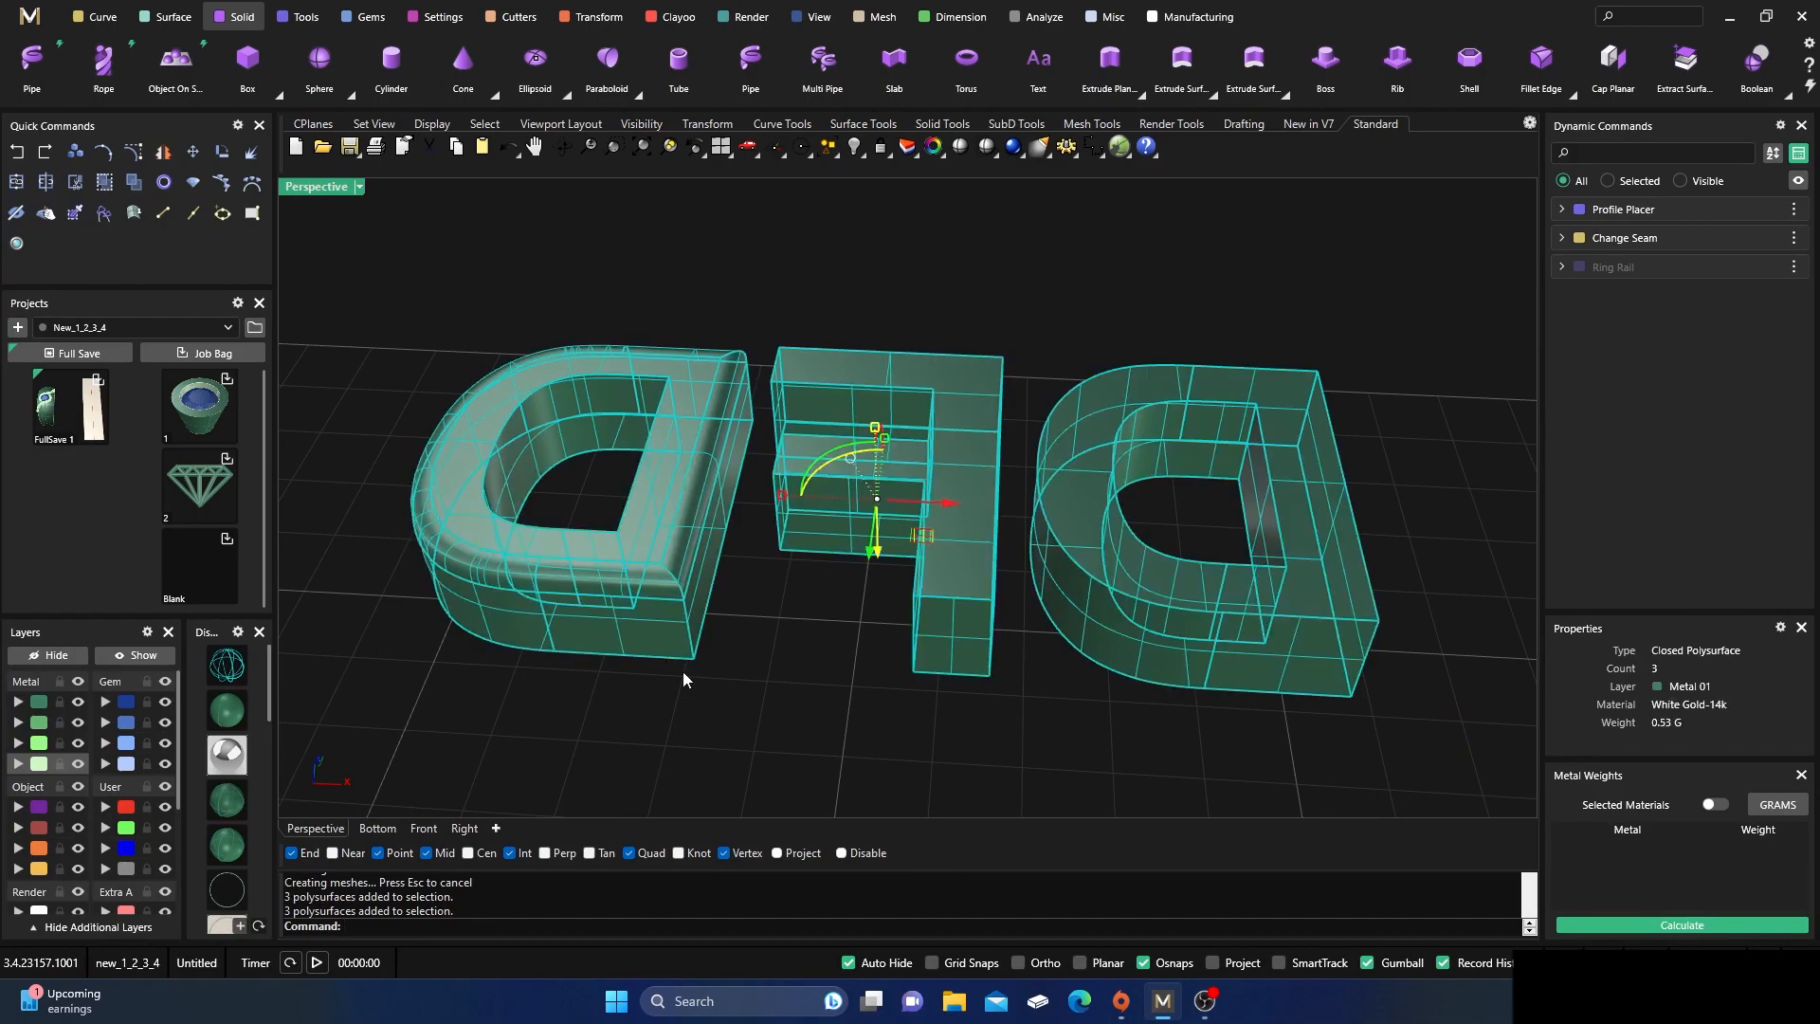
{"action": "left_click", "coordinate": [668, 661]}
{"action": "key", "text": "Return"}
{"action": "left_click", "coordinate": [611, 927]}
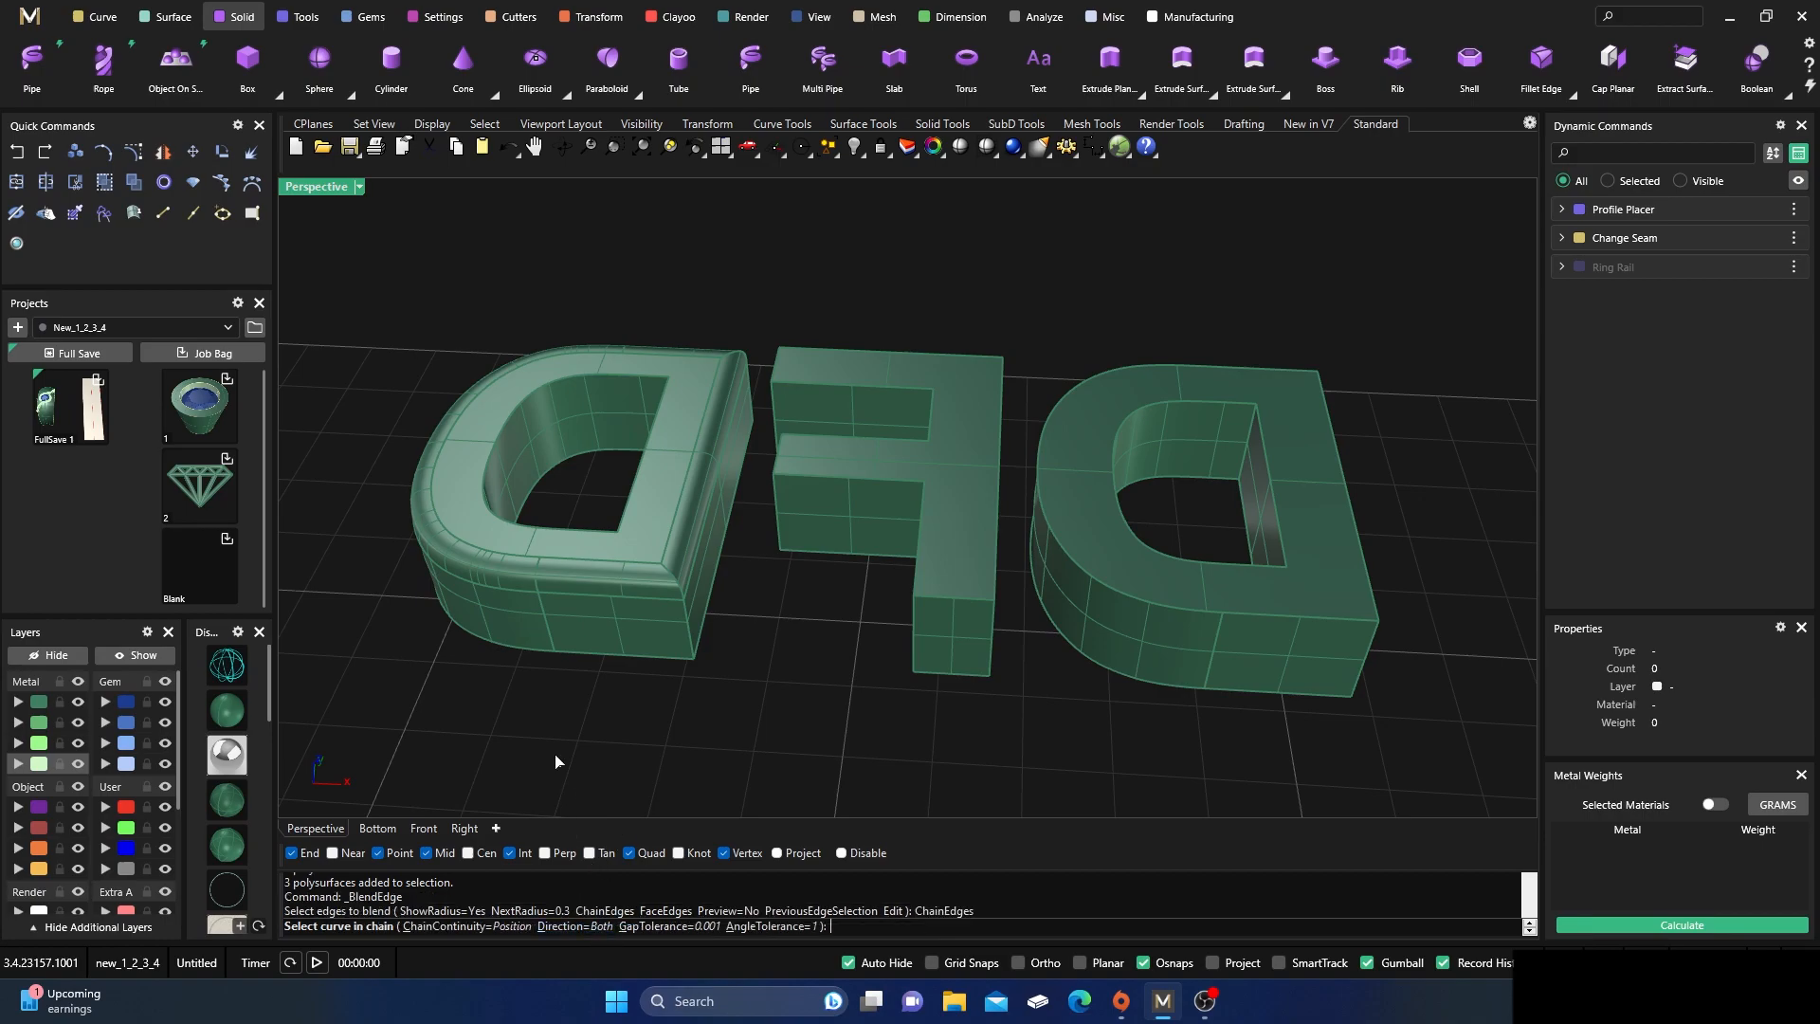
{"action": "left_click", "coordinate": [574, 531]}
{"action": "left_click", "coordinate": [631, 579]}
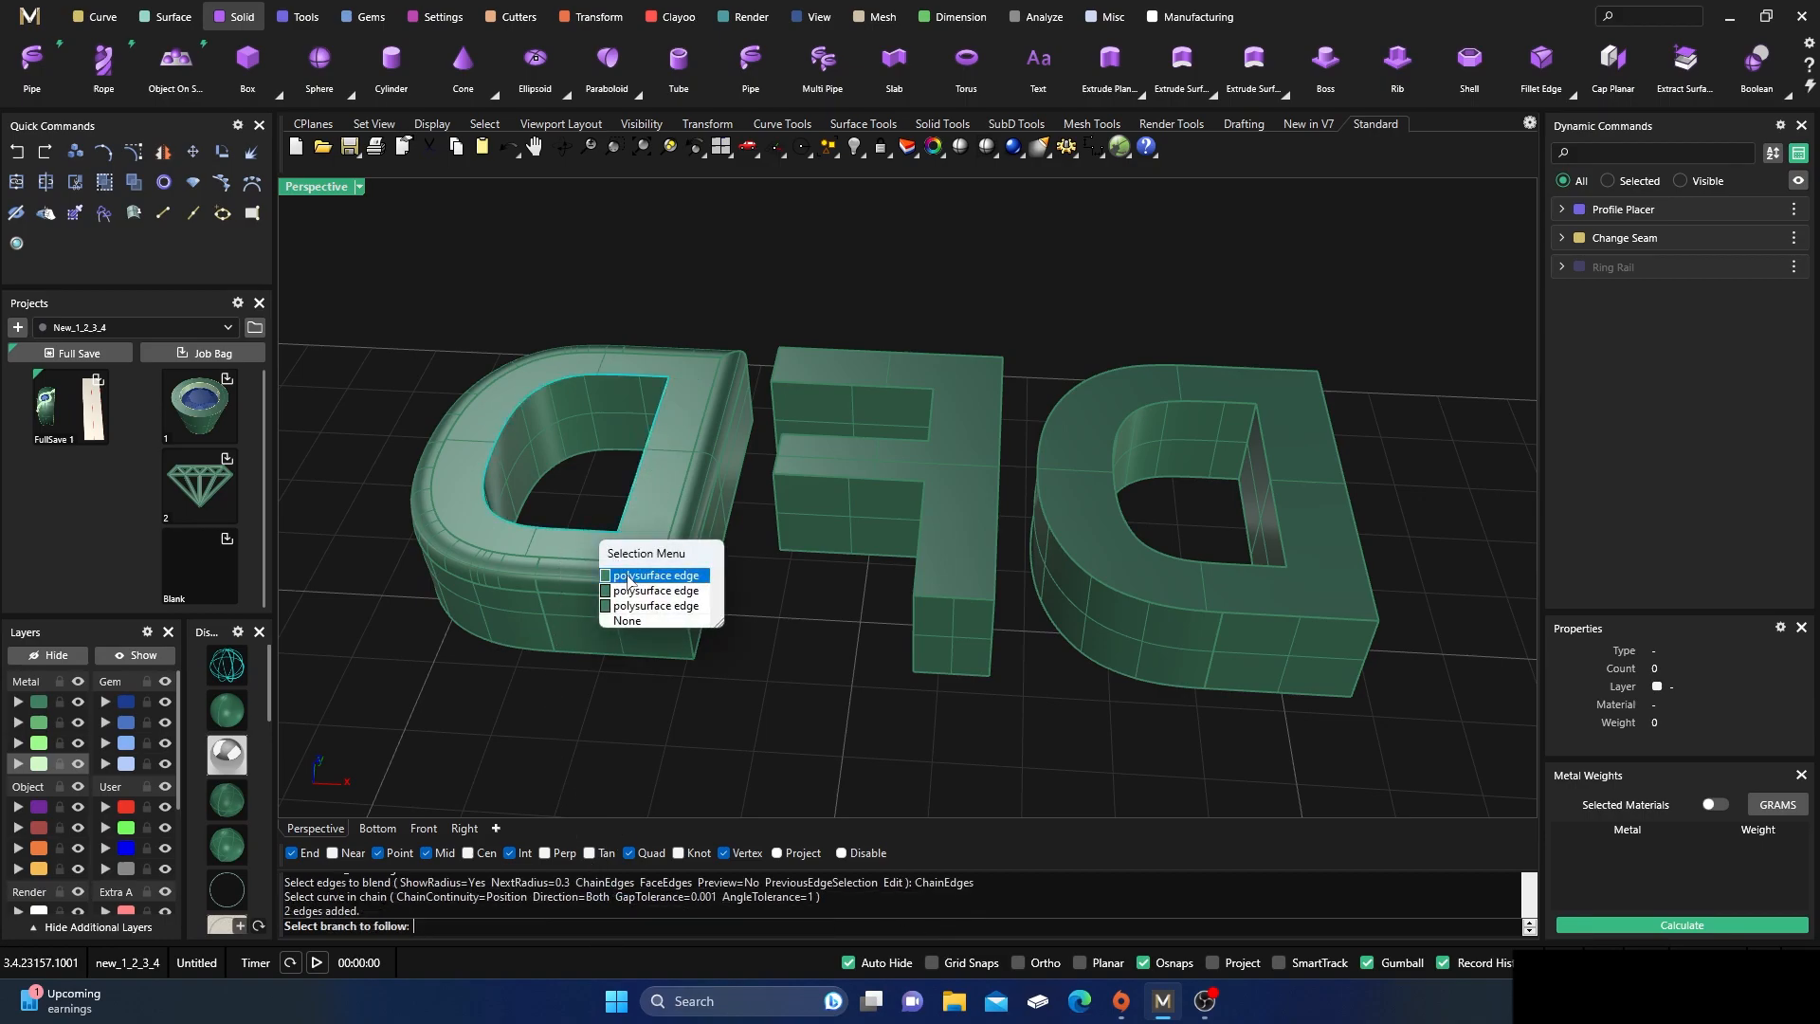
{"action": "key", "text": "Return"}
{"action": "key", "text": "Return"}
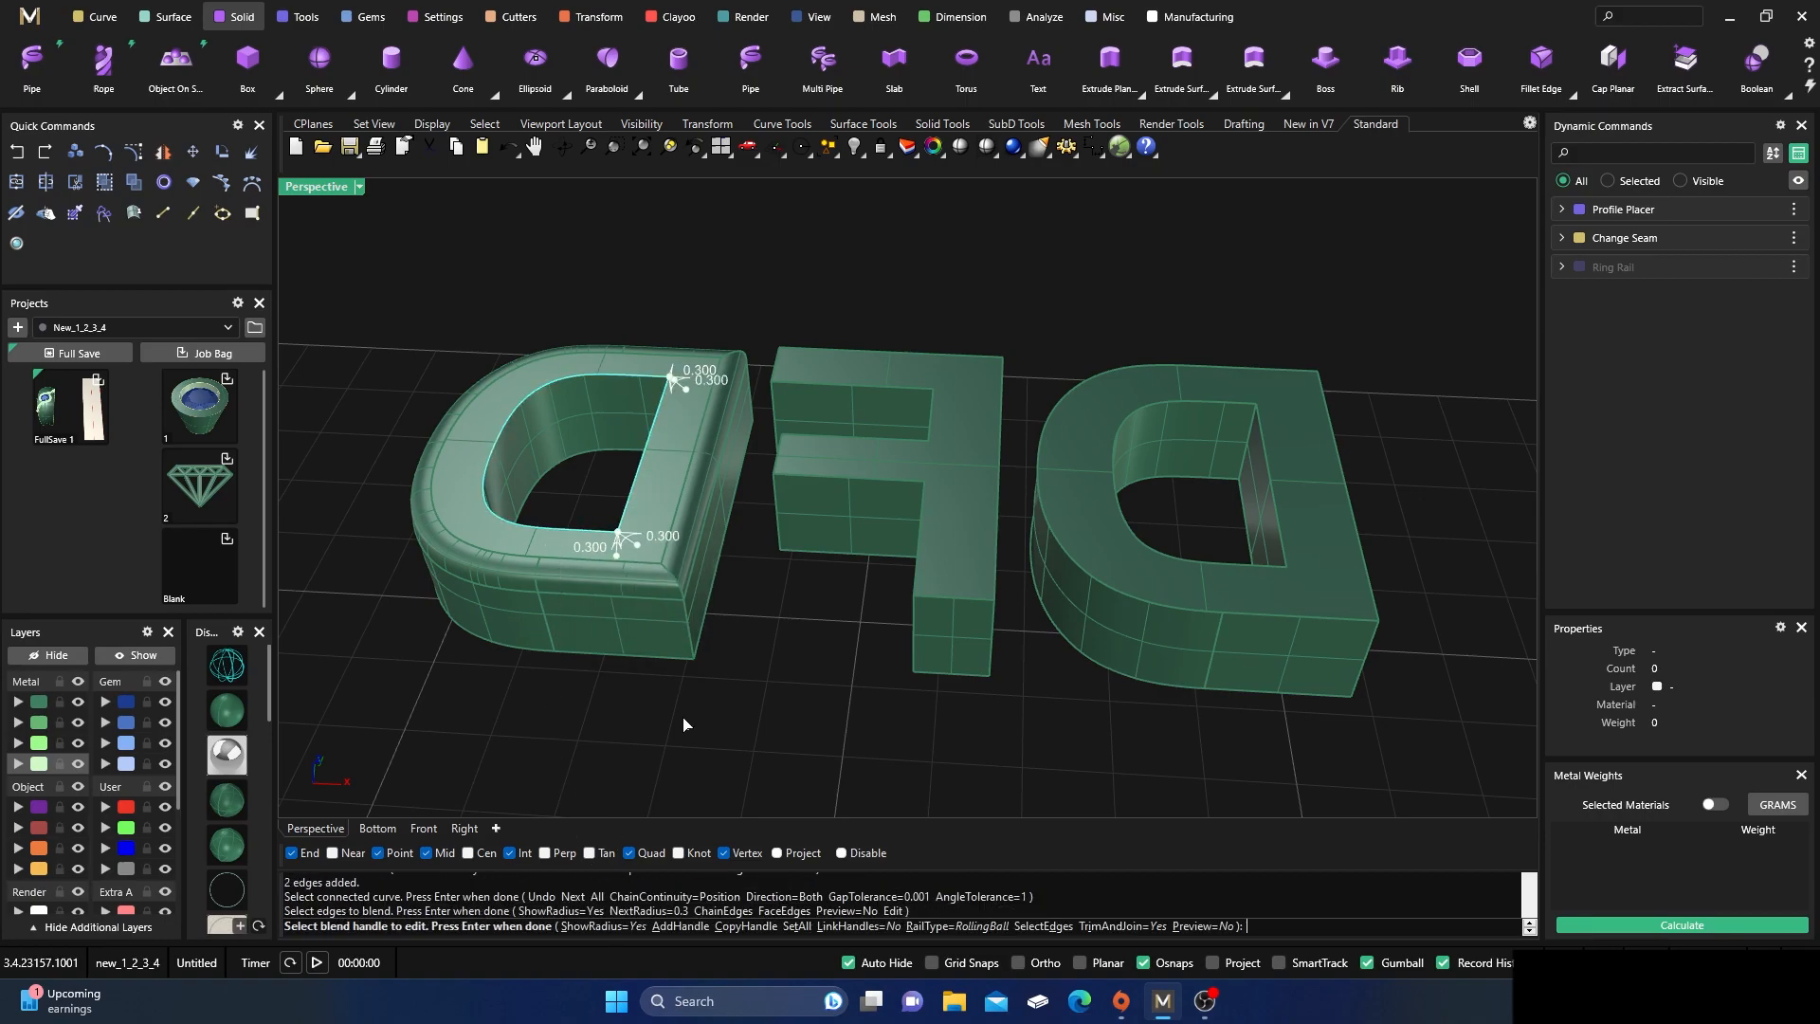
{"action": "key", "text": "Return"}
{"action": "key", "text": "ctrl+a"}
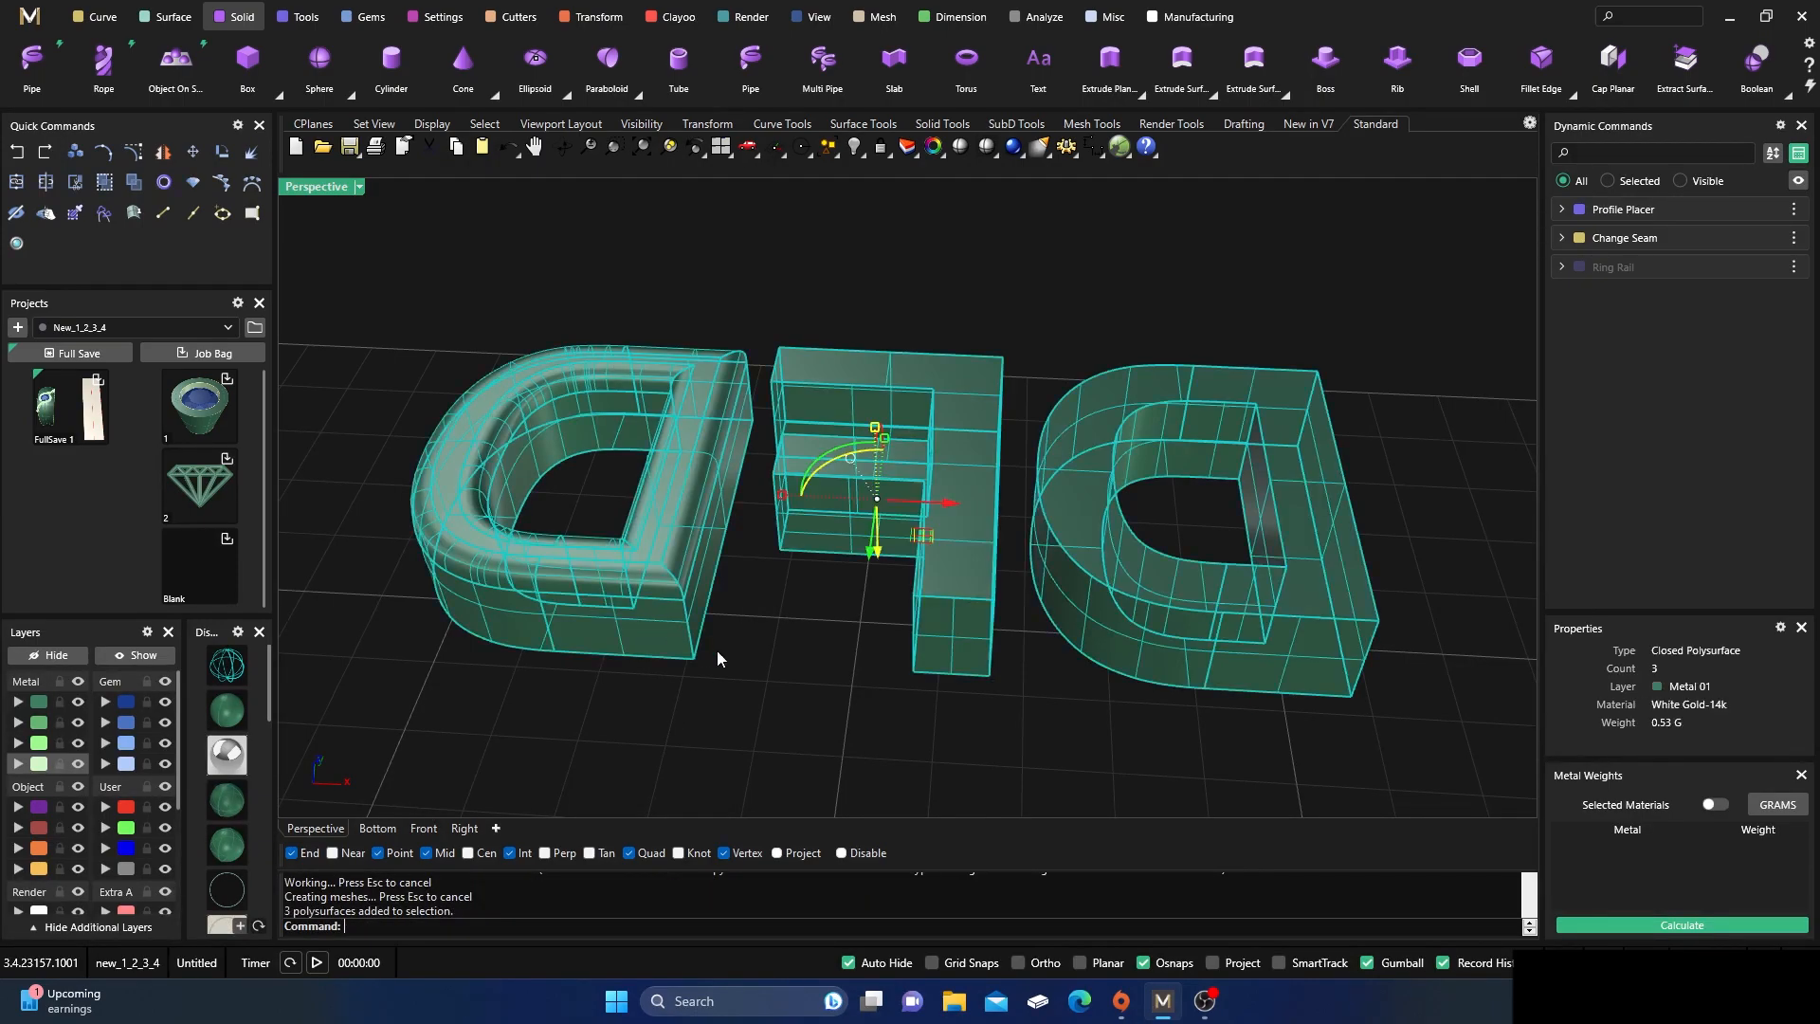
{"action": "left_click", "coordinate": [751, 672]}
{"action": "key", "text": "Return"}
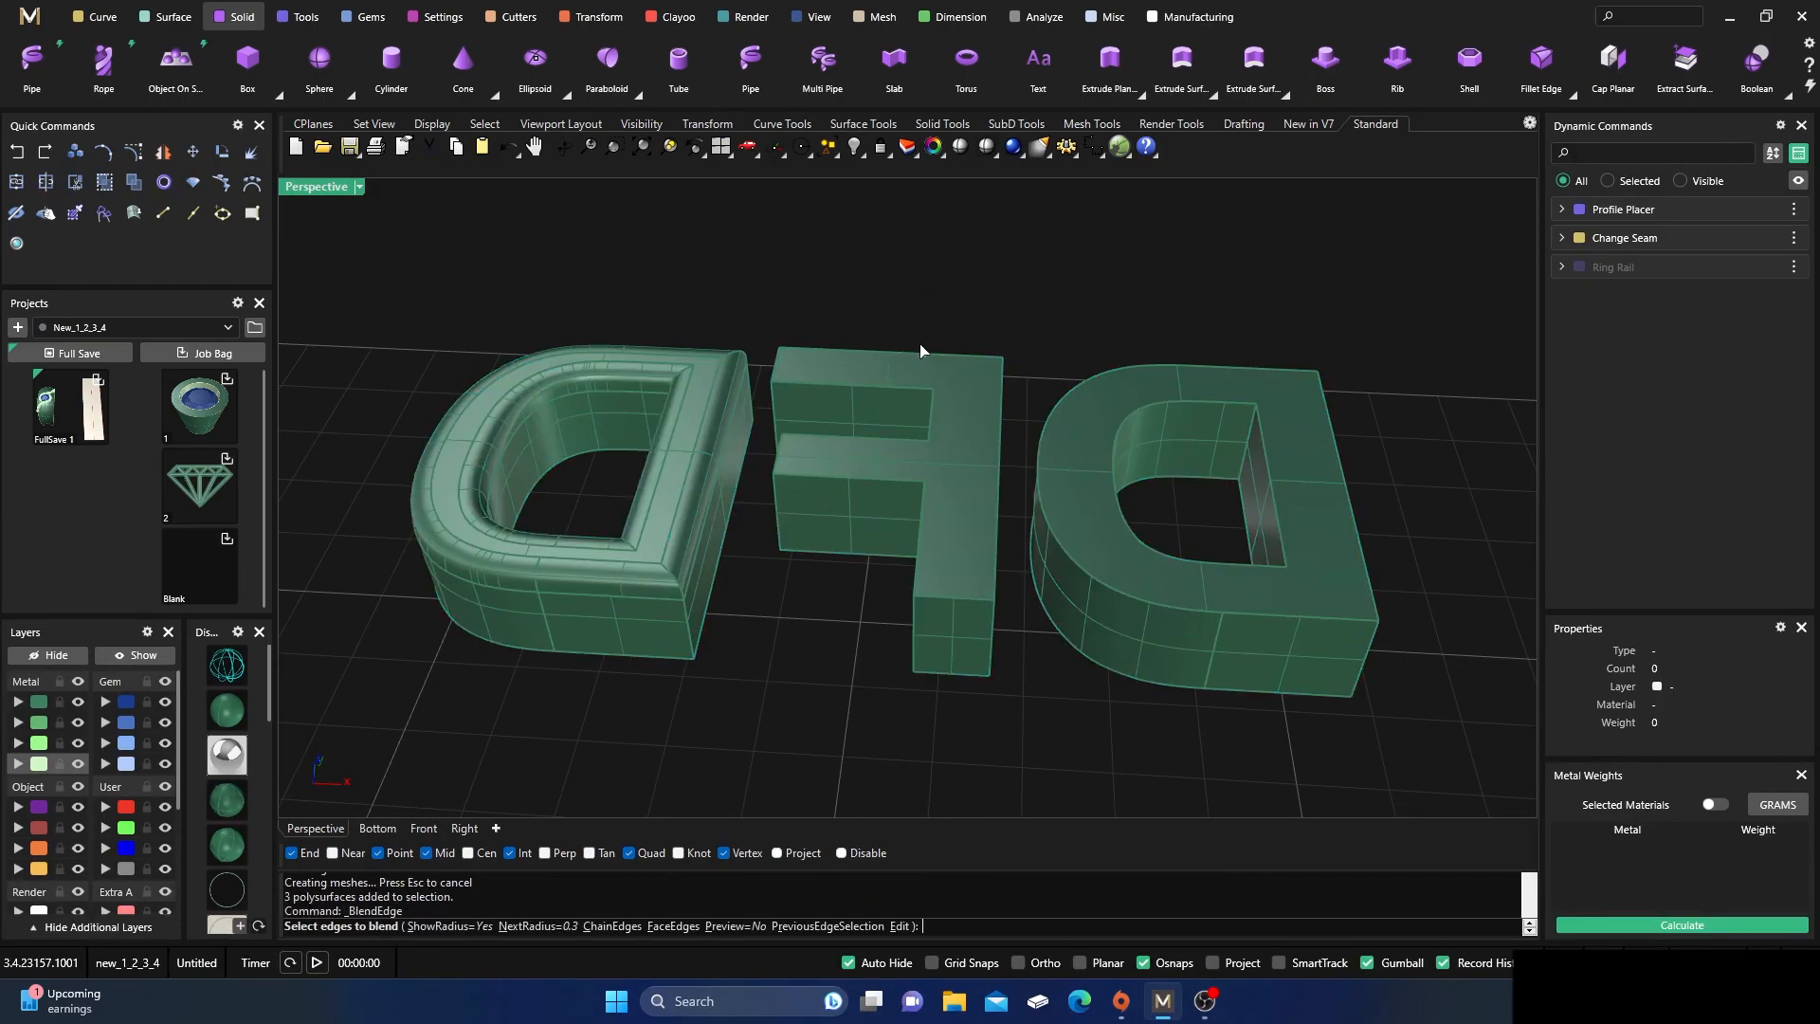
{"action": "left_click", "coordinate": [925, 353]}
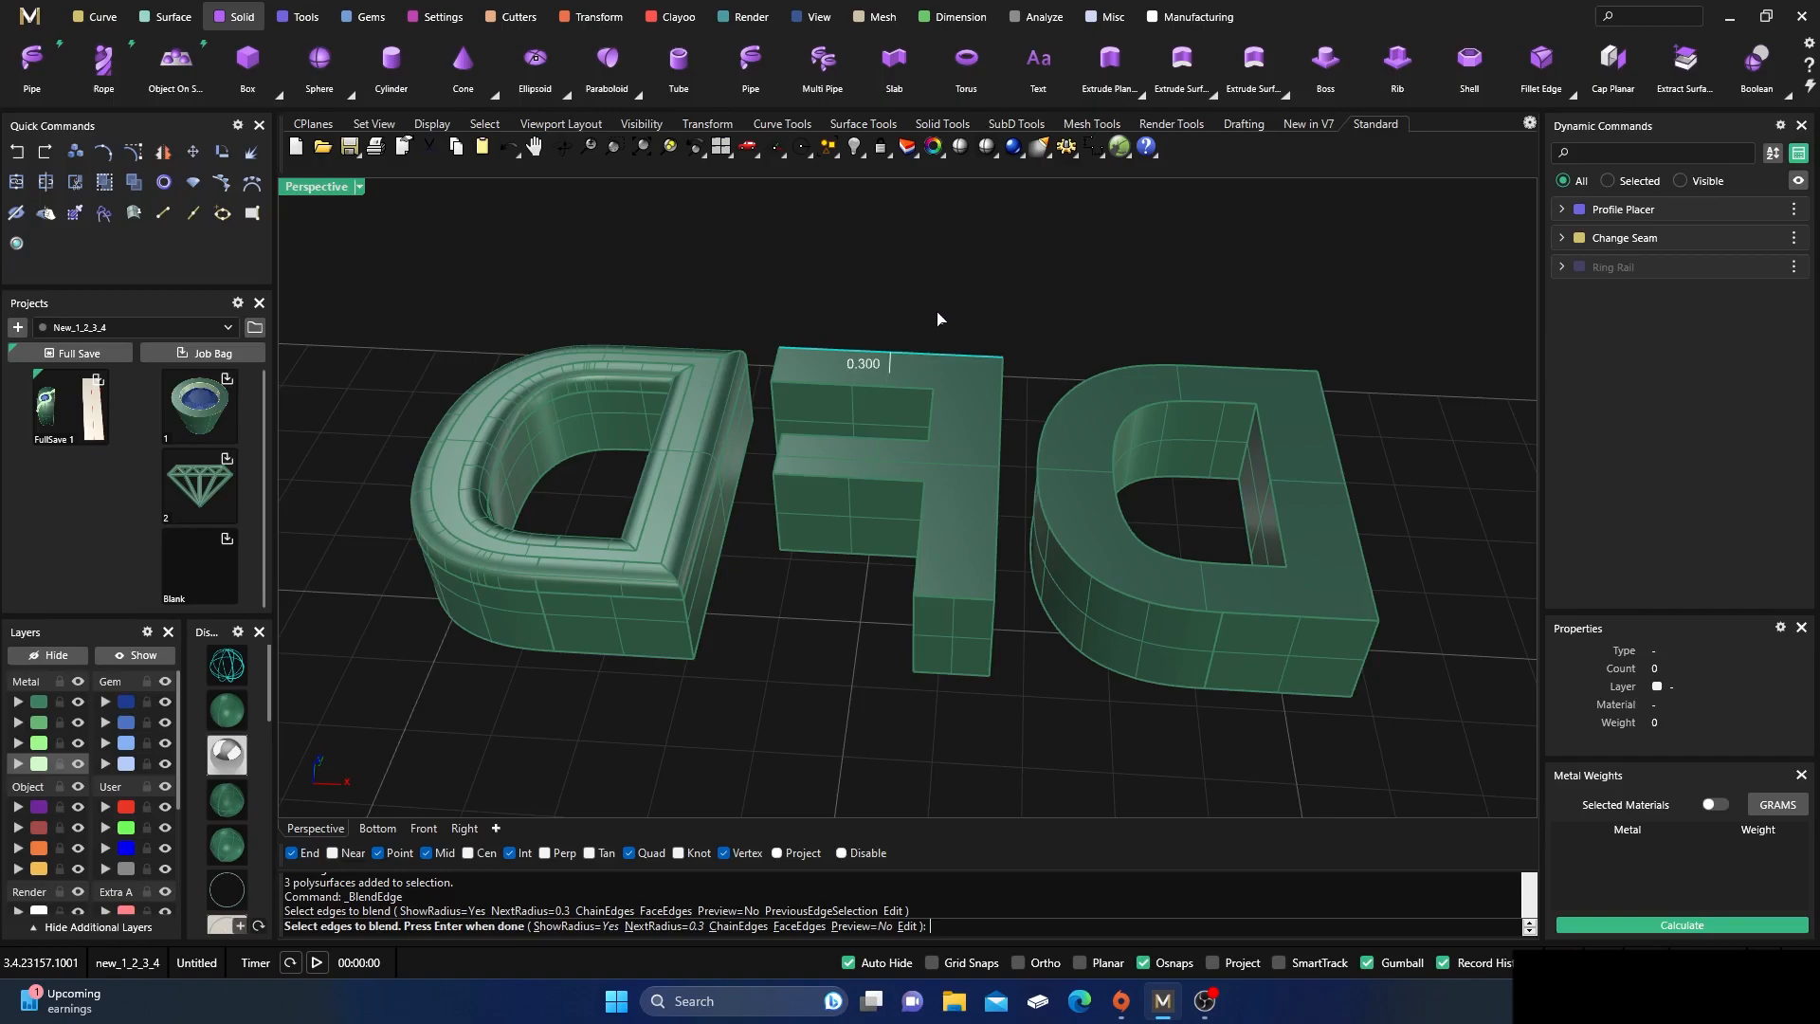
{"action": "key", "text": "Escape"}
- Blend the whole top outline of the letter F with a 0.3 radius, chaining its edges branch by branch with Blend Edge
{"action": "key", "text": "Return"}
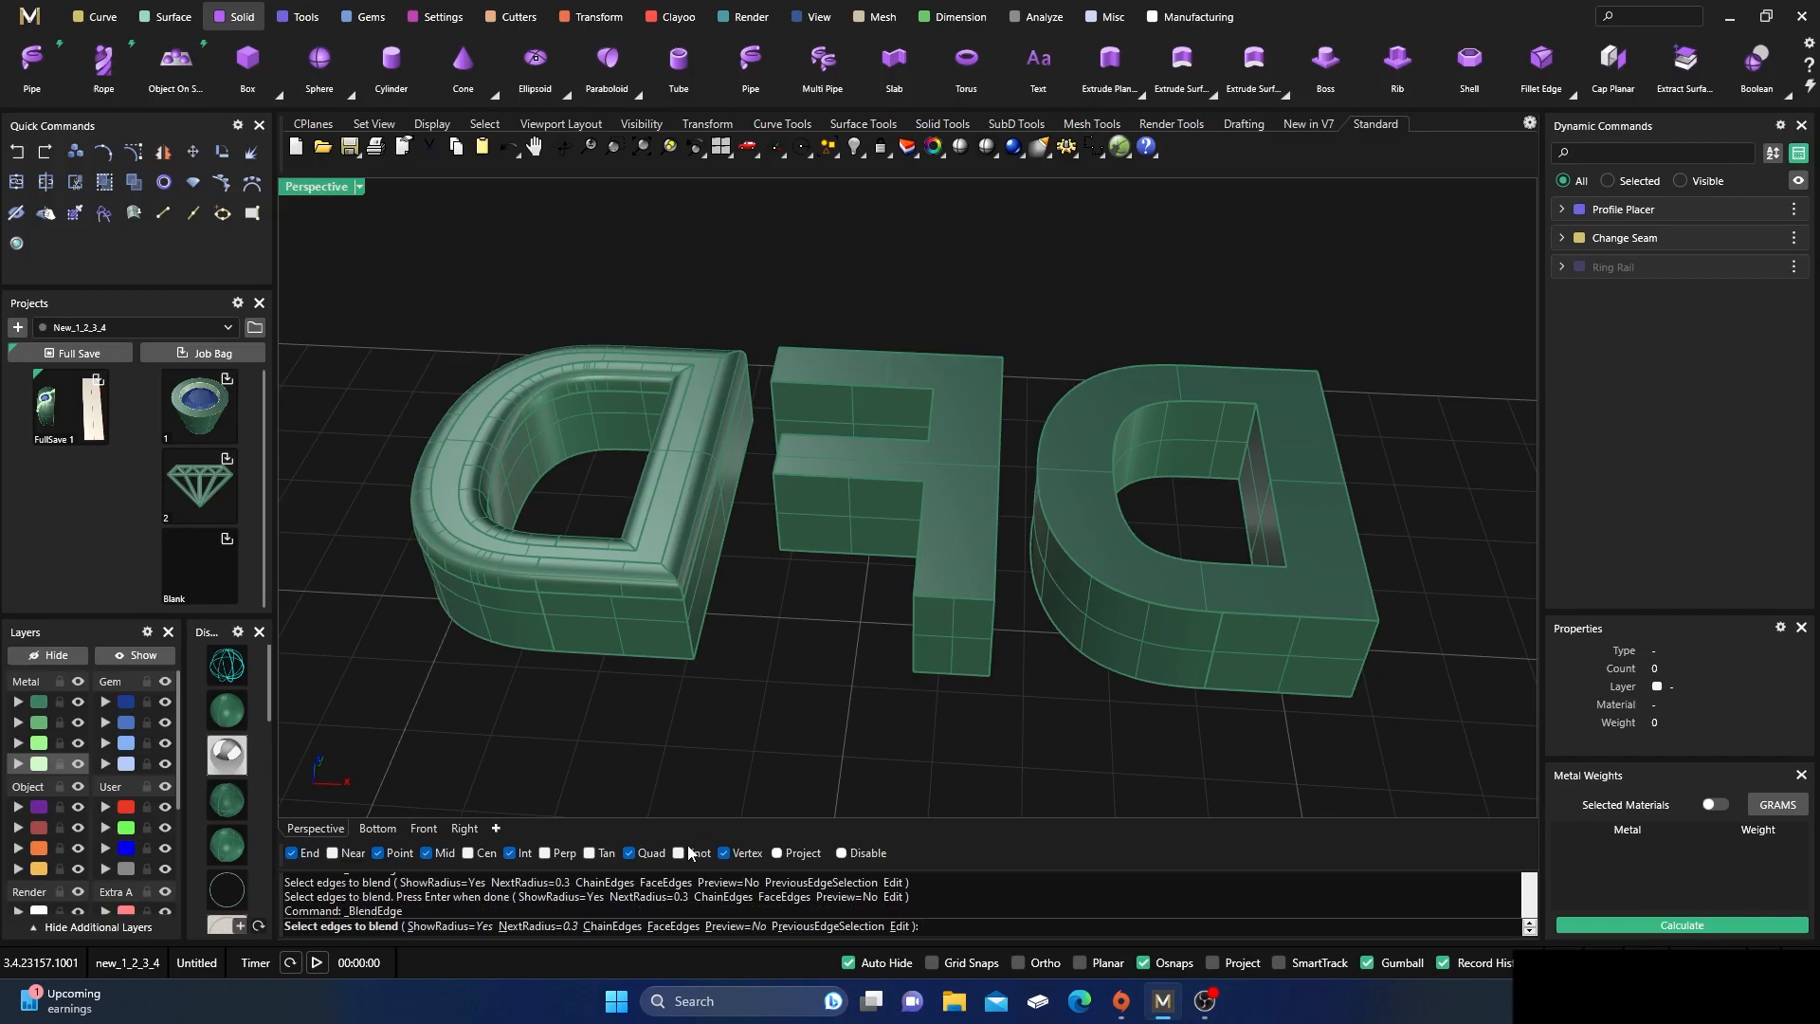
{"action": "left_click", "coordinate": [597, 926]}
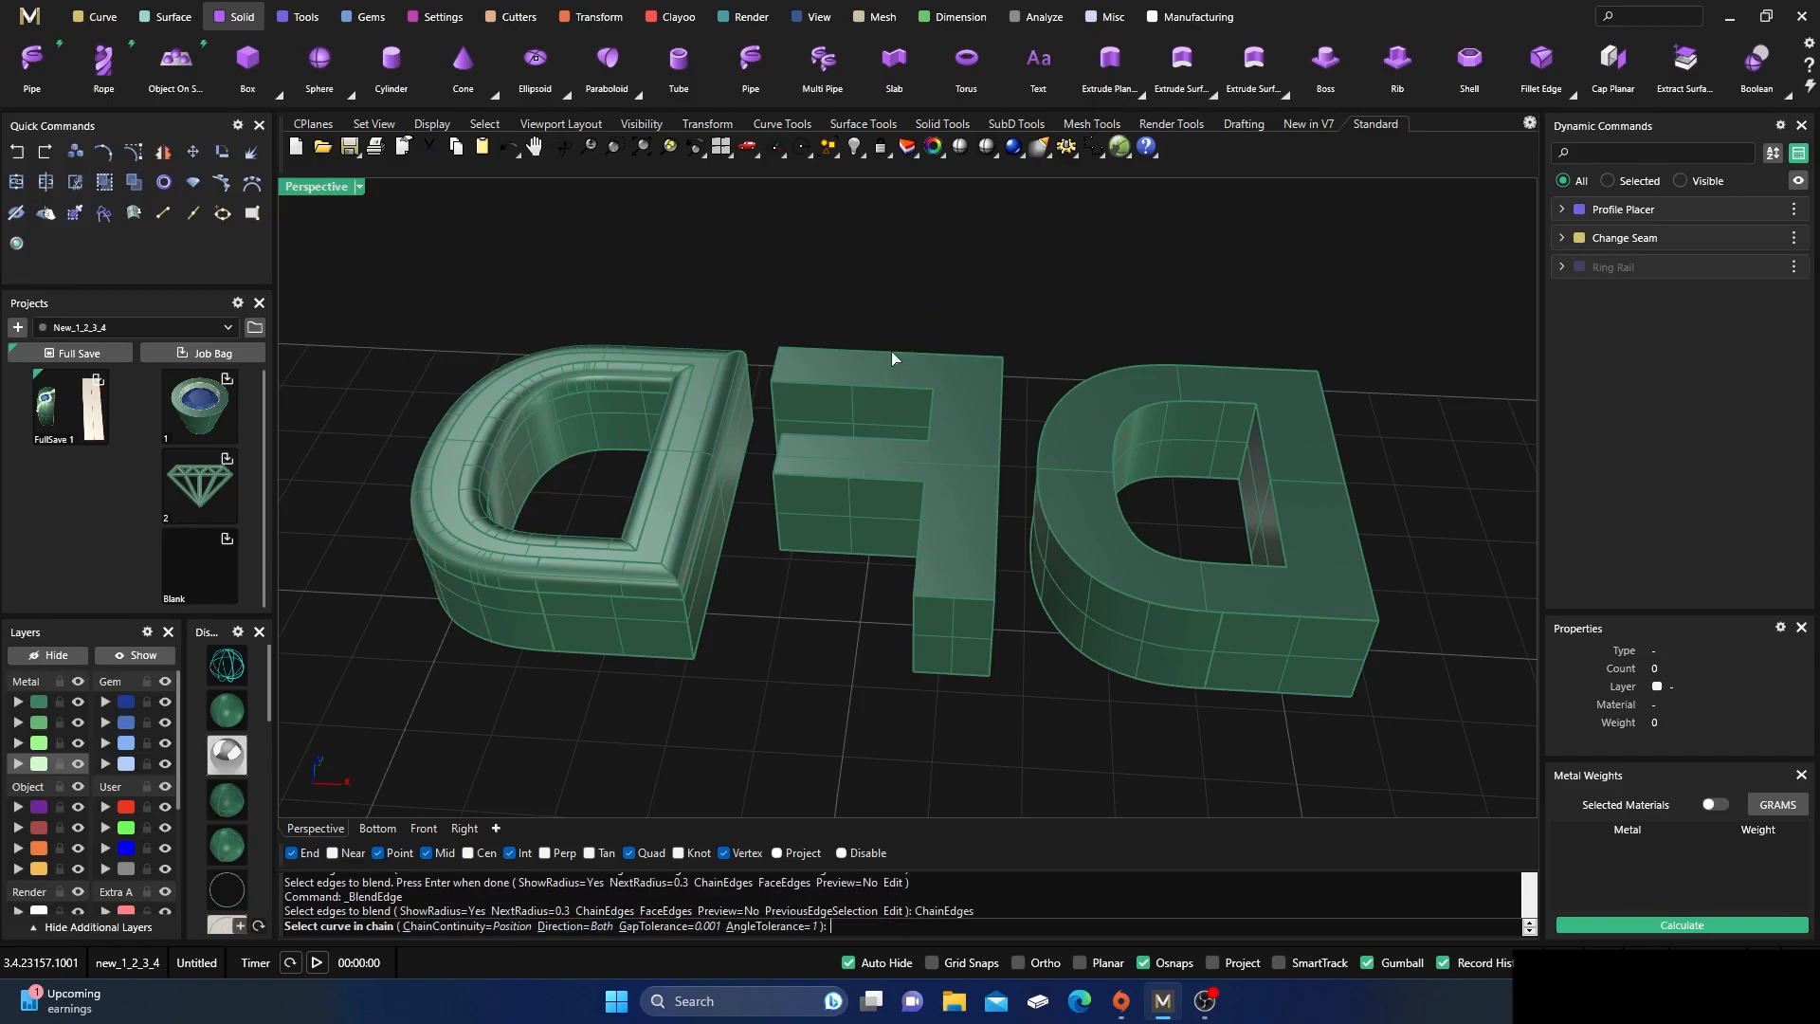
{"action": "left_click", "coordinate": [946, 410]}
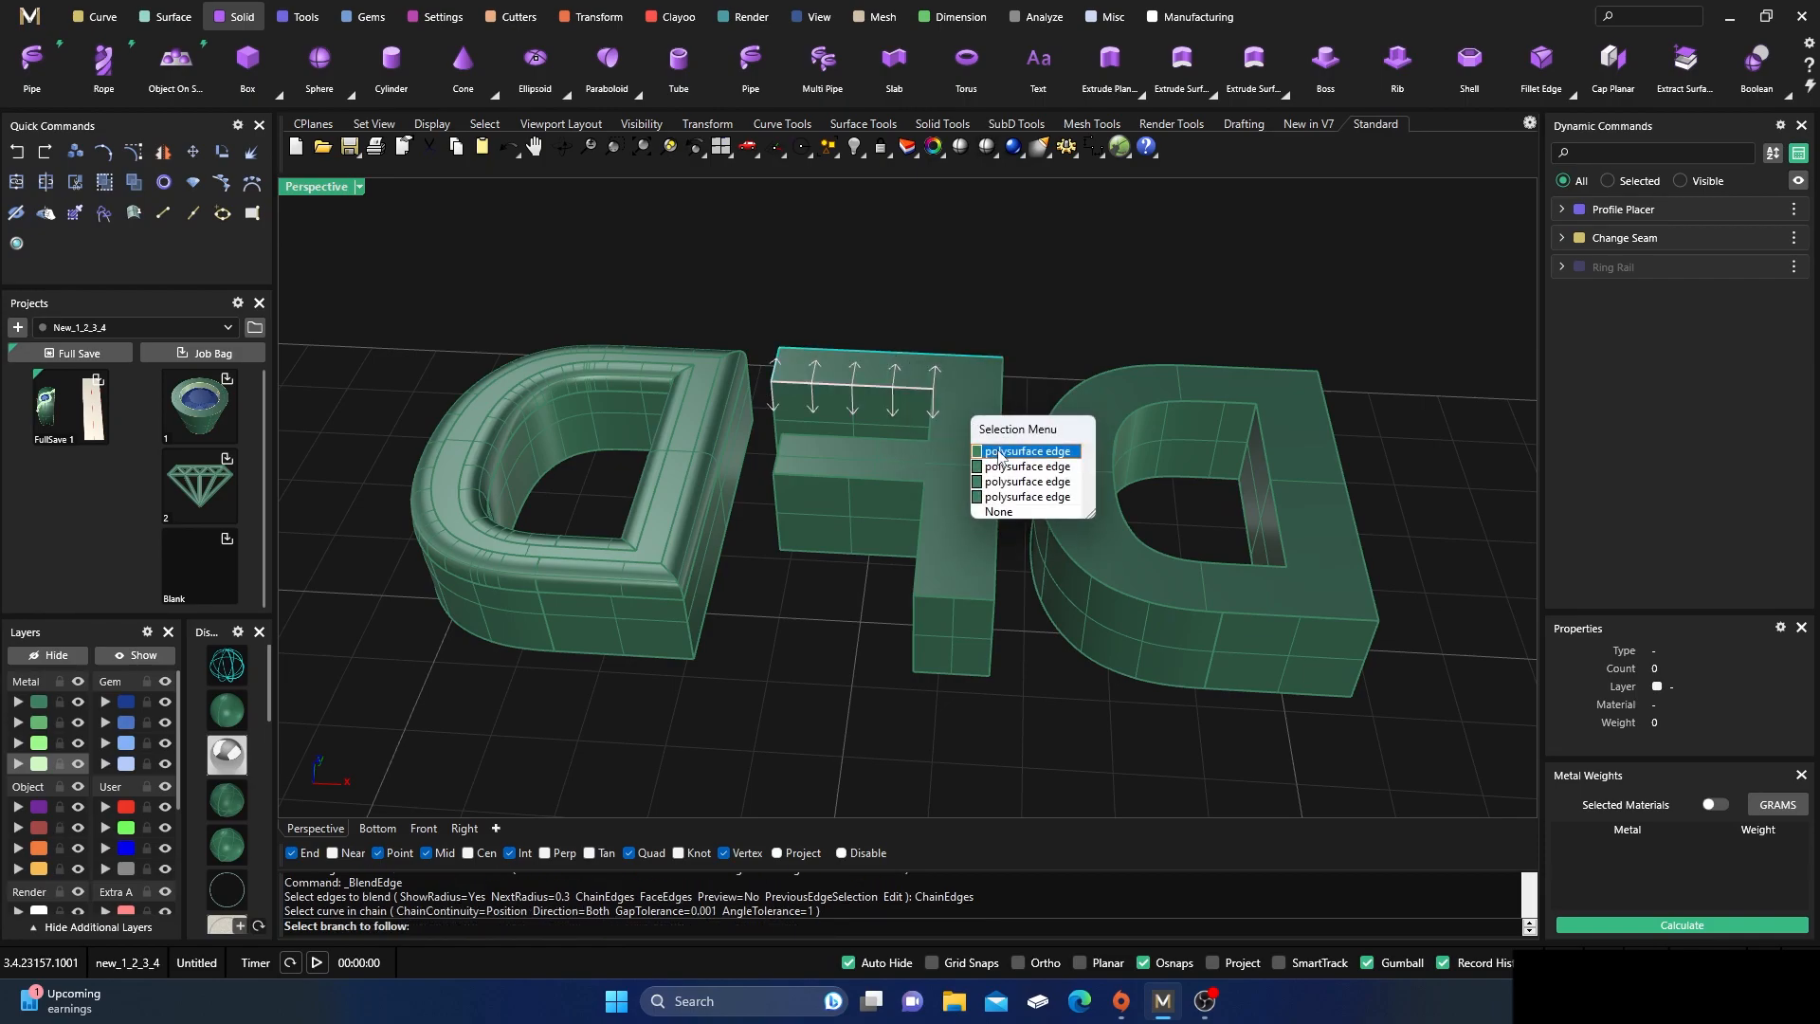
{"action": "left_click", "coordinate": [1001, 455]}
{"action": "left_click", "coordinate": [1071, 504]}
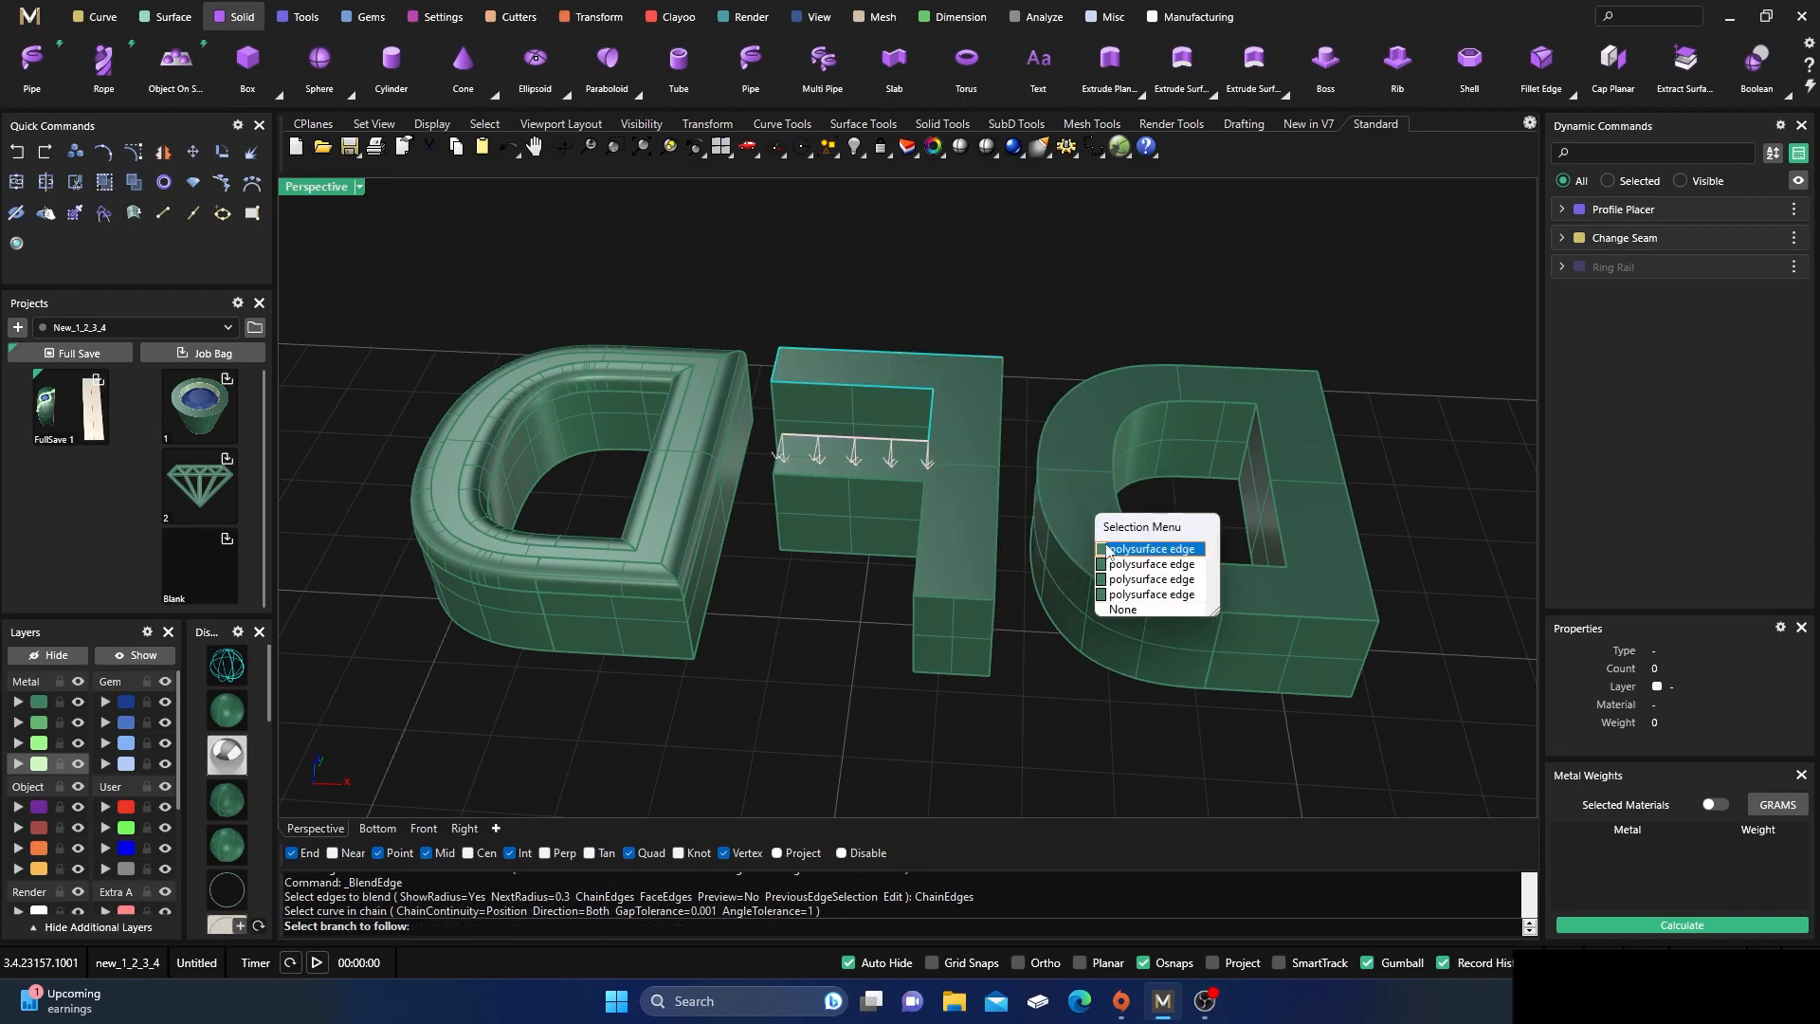
{"action": "left_click", "coordinate": [1104, 548]}
{"action": "left_click", "coordinate": [1137, 555]}
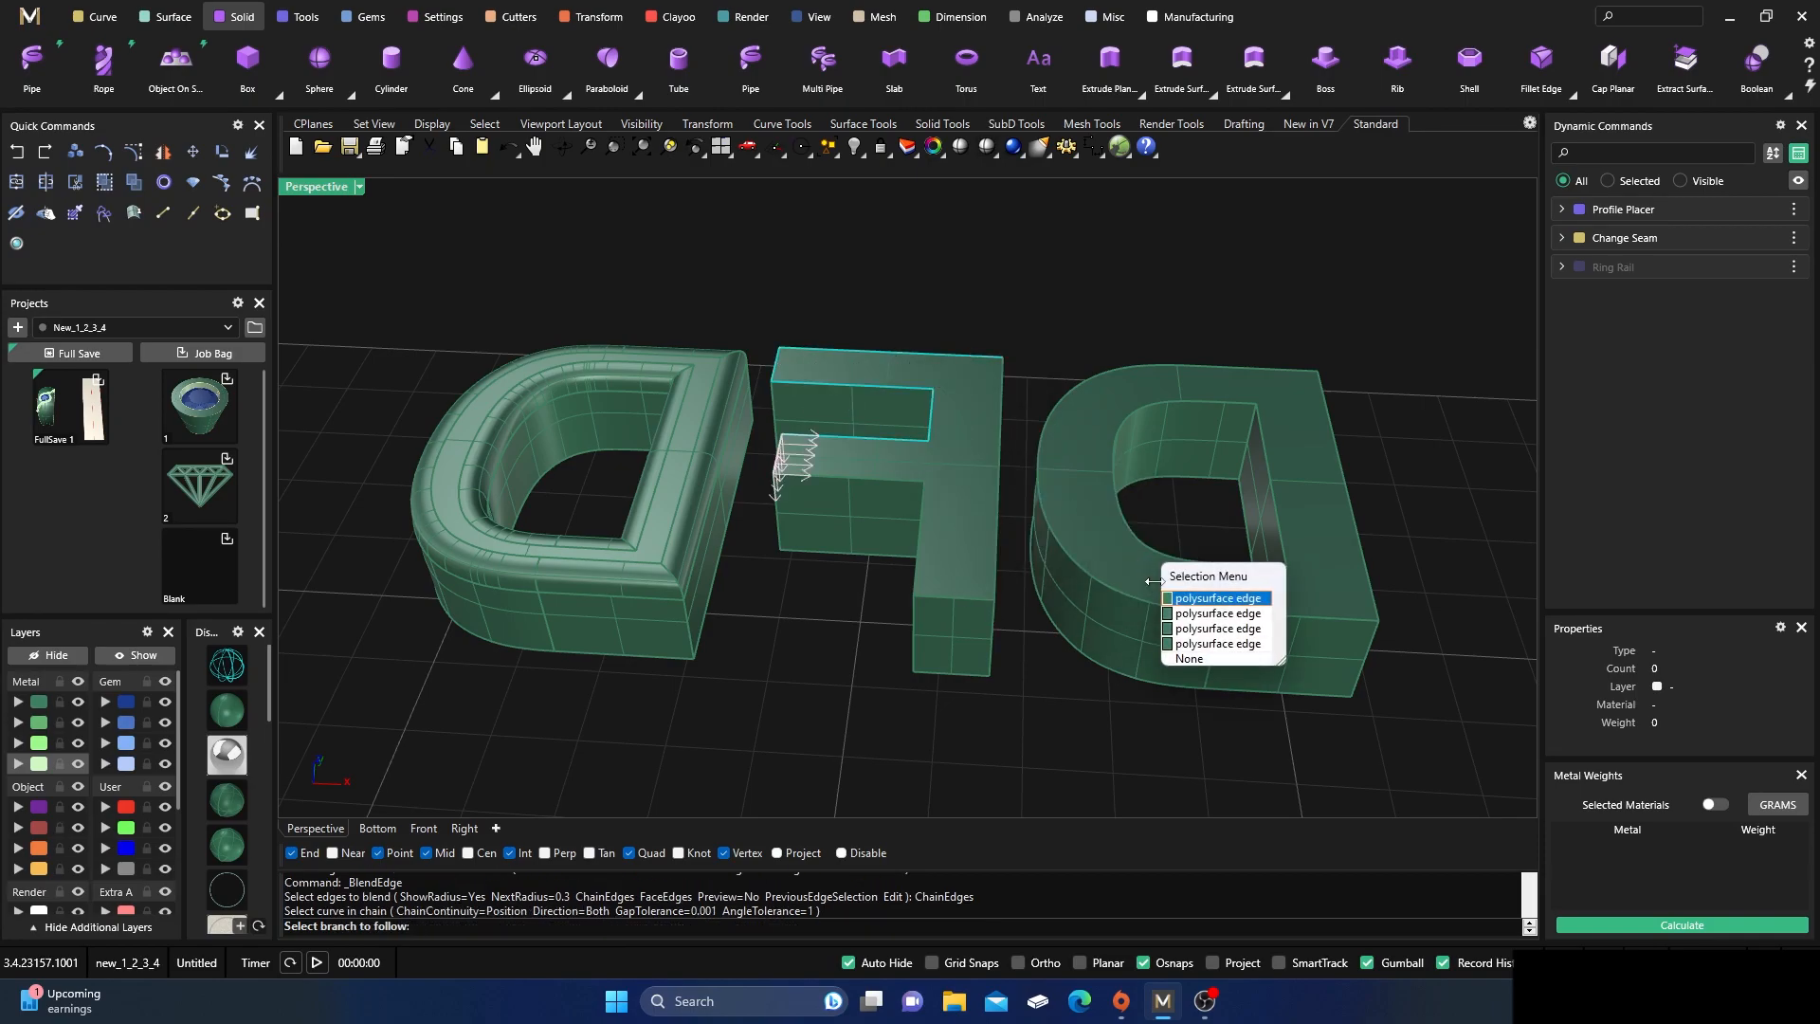
{"action": "left_click", "coordinate": [1203, 601]}
{"action": "left_click", "coordinate": [1267, 648]}
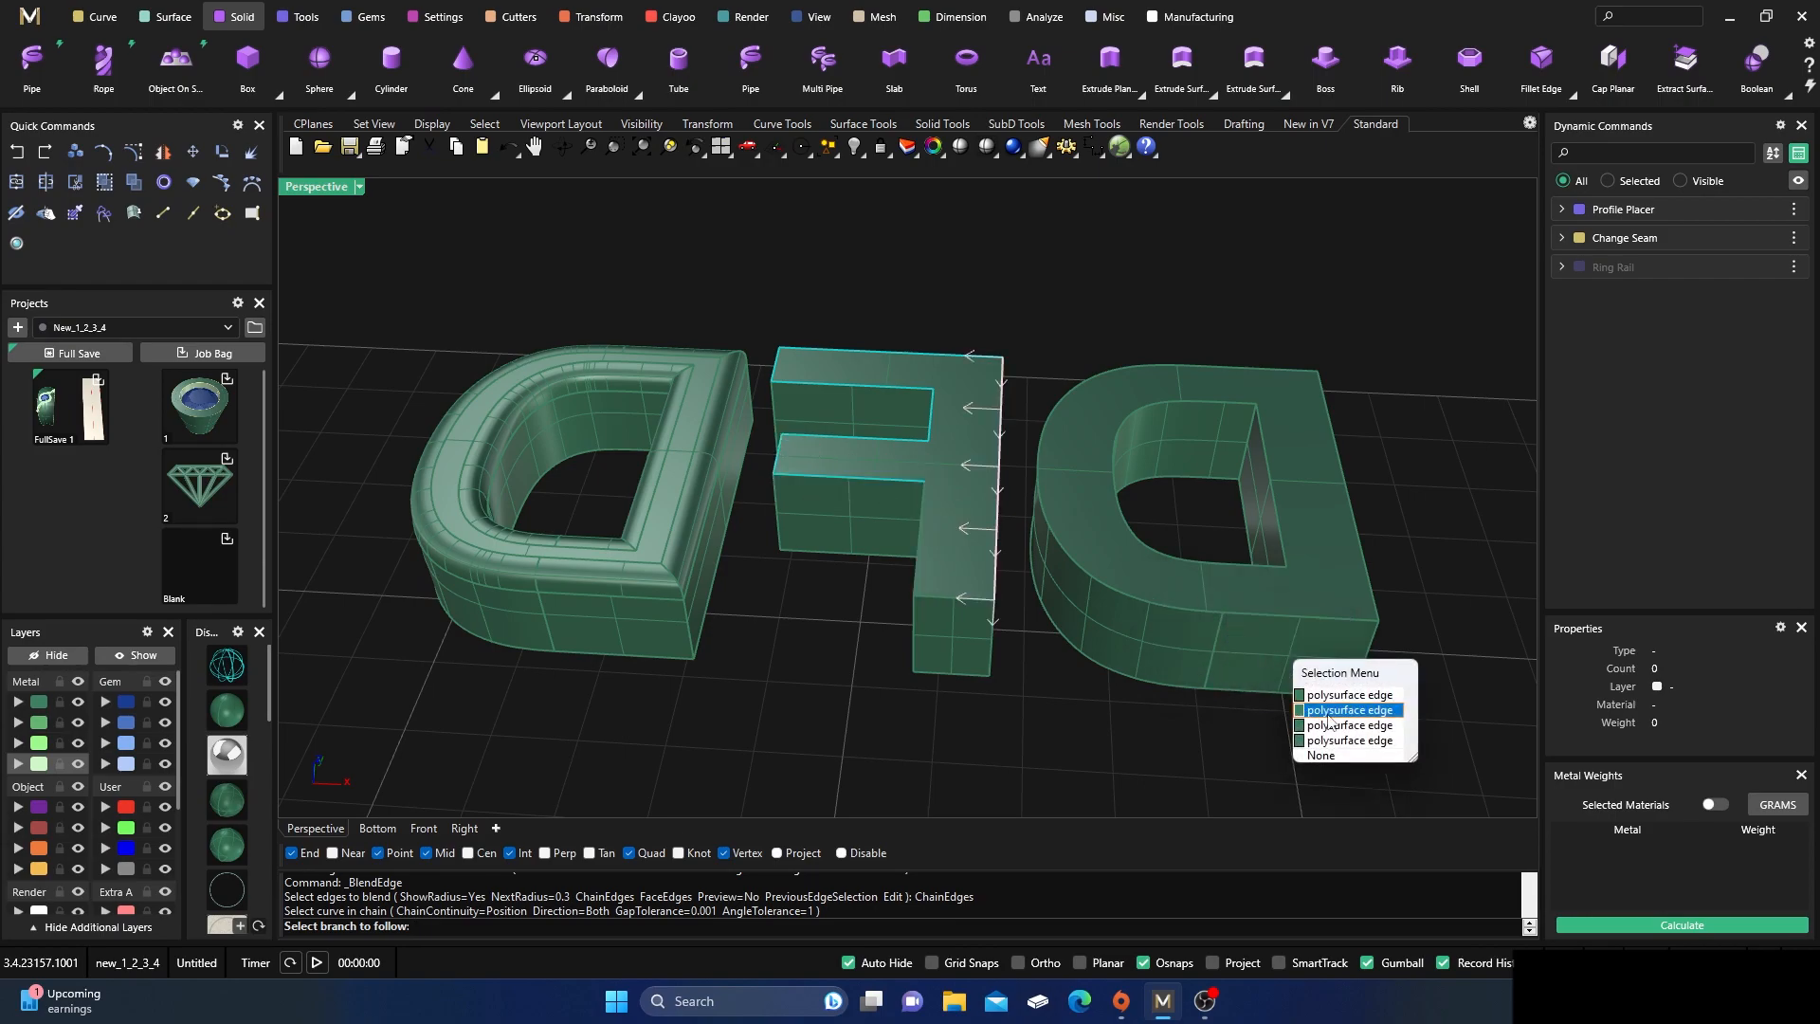
{"action": "left_click", "coordinate": [1343, 702]}
{"action": "left_click", "coordinate": [1415, 753]}
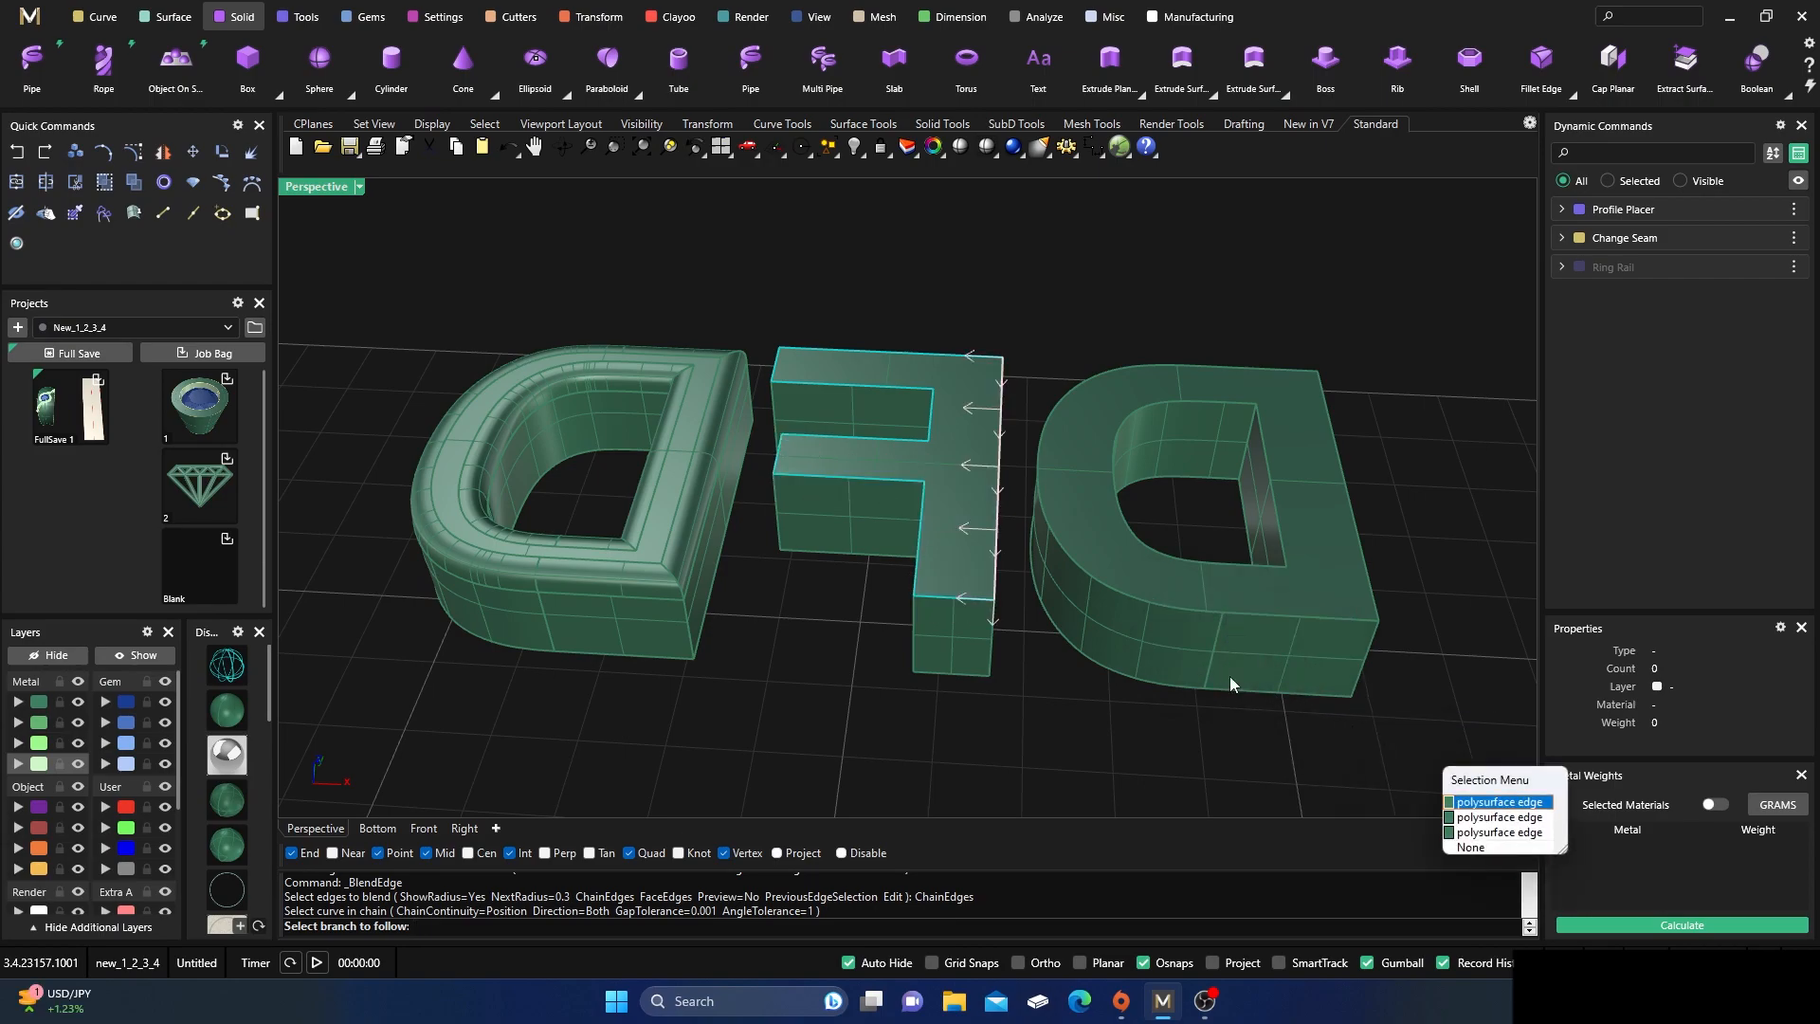
{"action": "left_click", "coordinate": [1501, 802]}
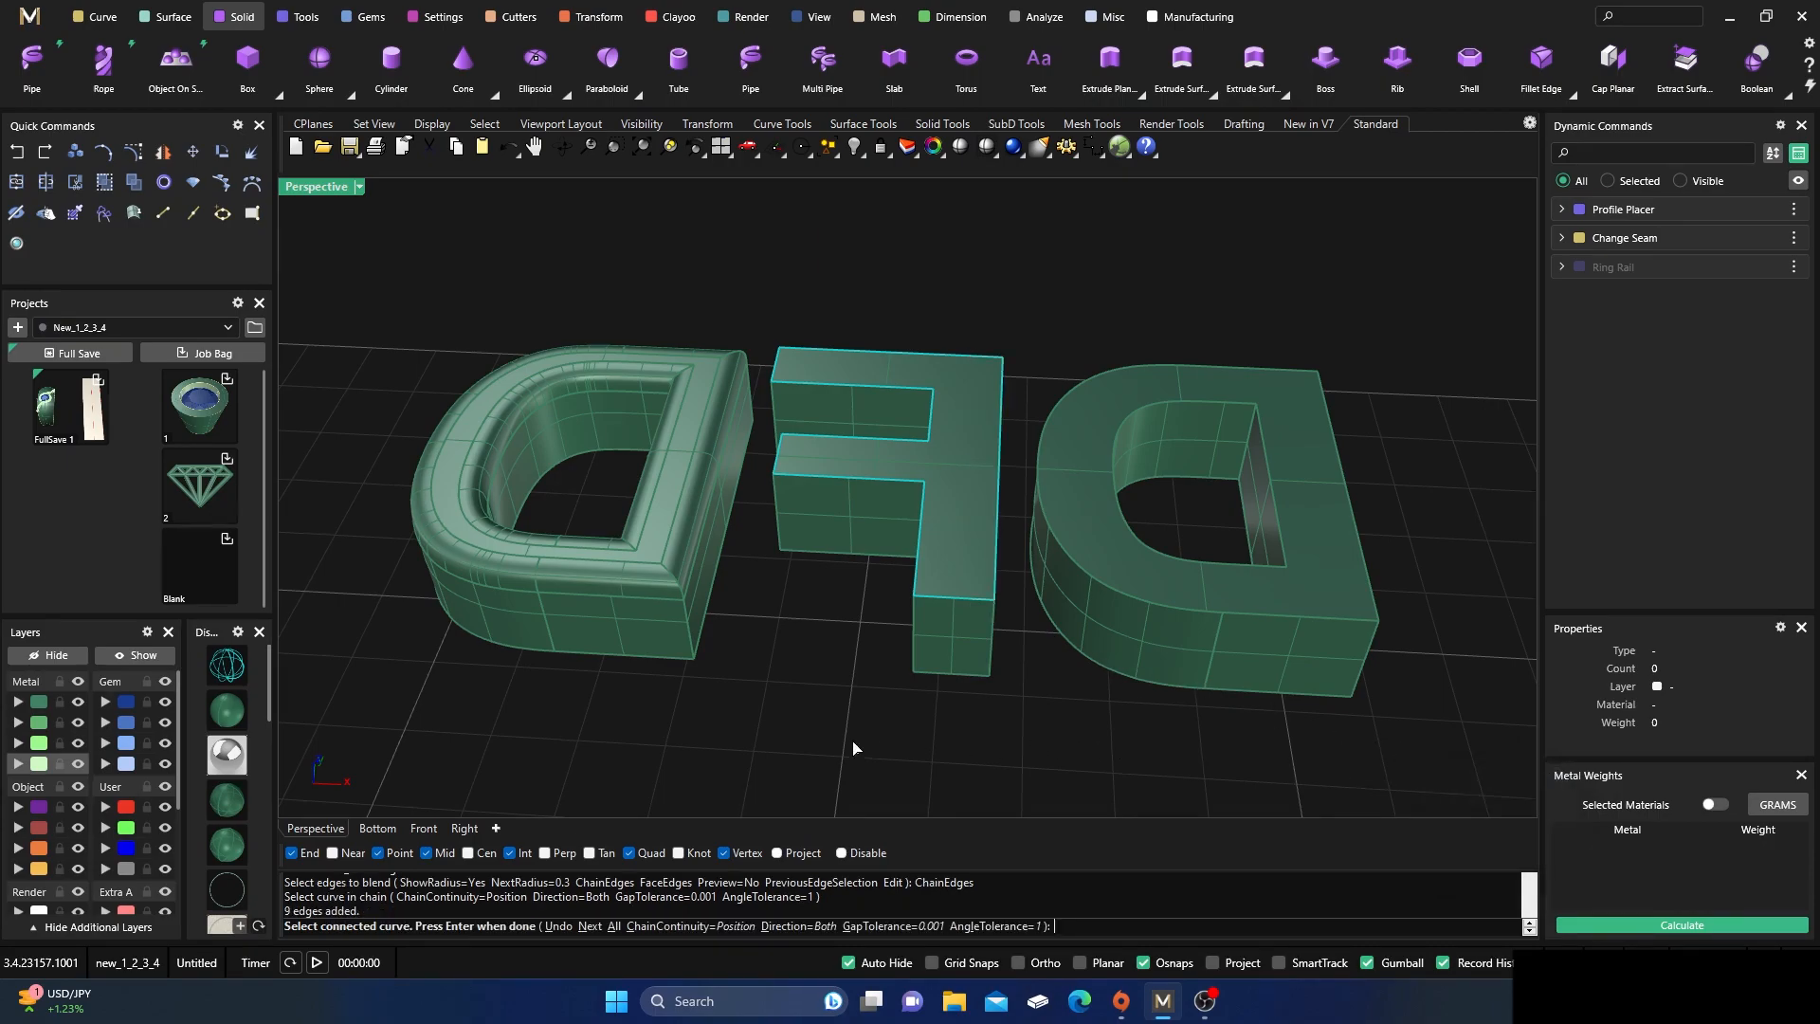
{"action": "key", "text": "Return"}
{"action": "key", "text": "Return"}
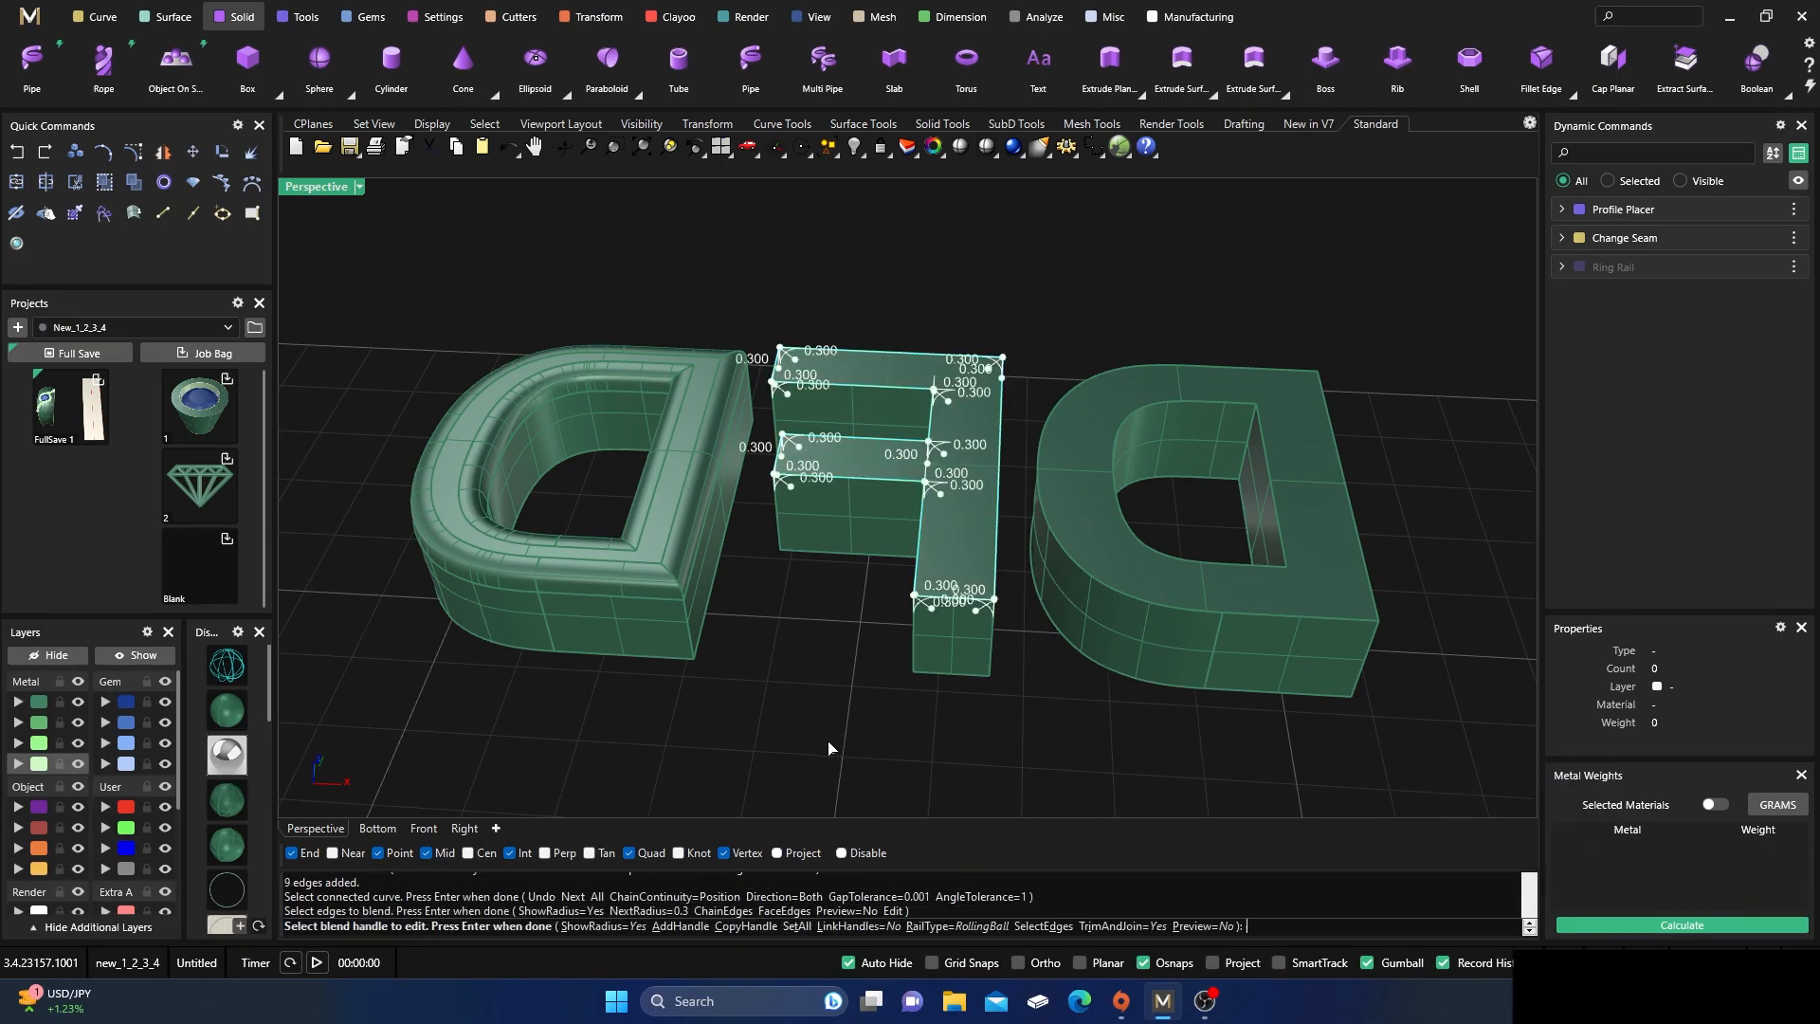
{"action": "key", "text": "Return"}
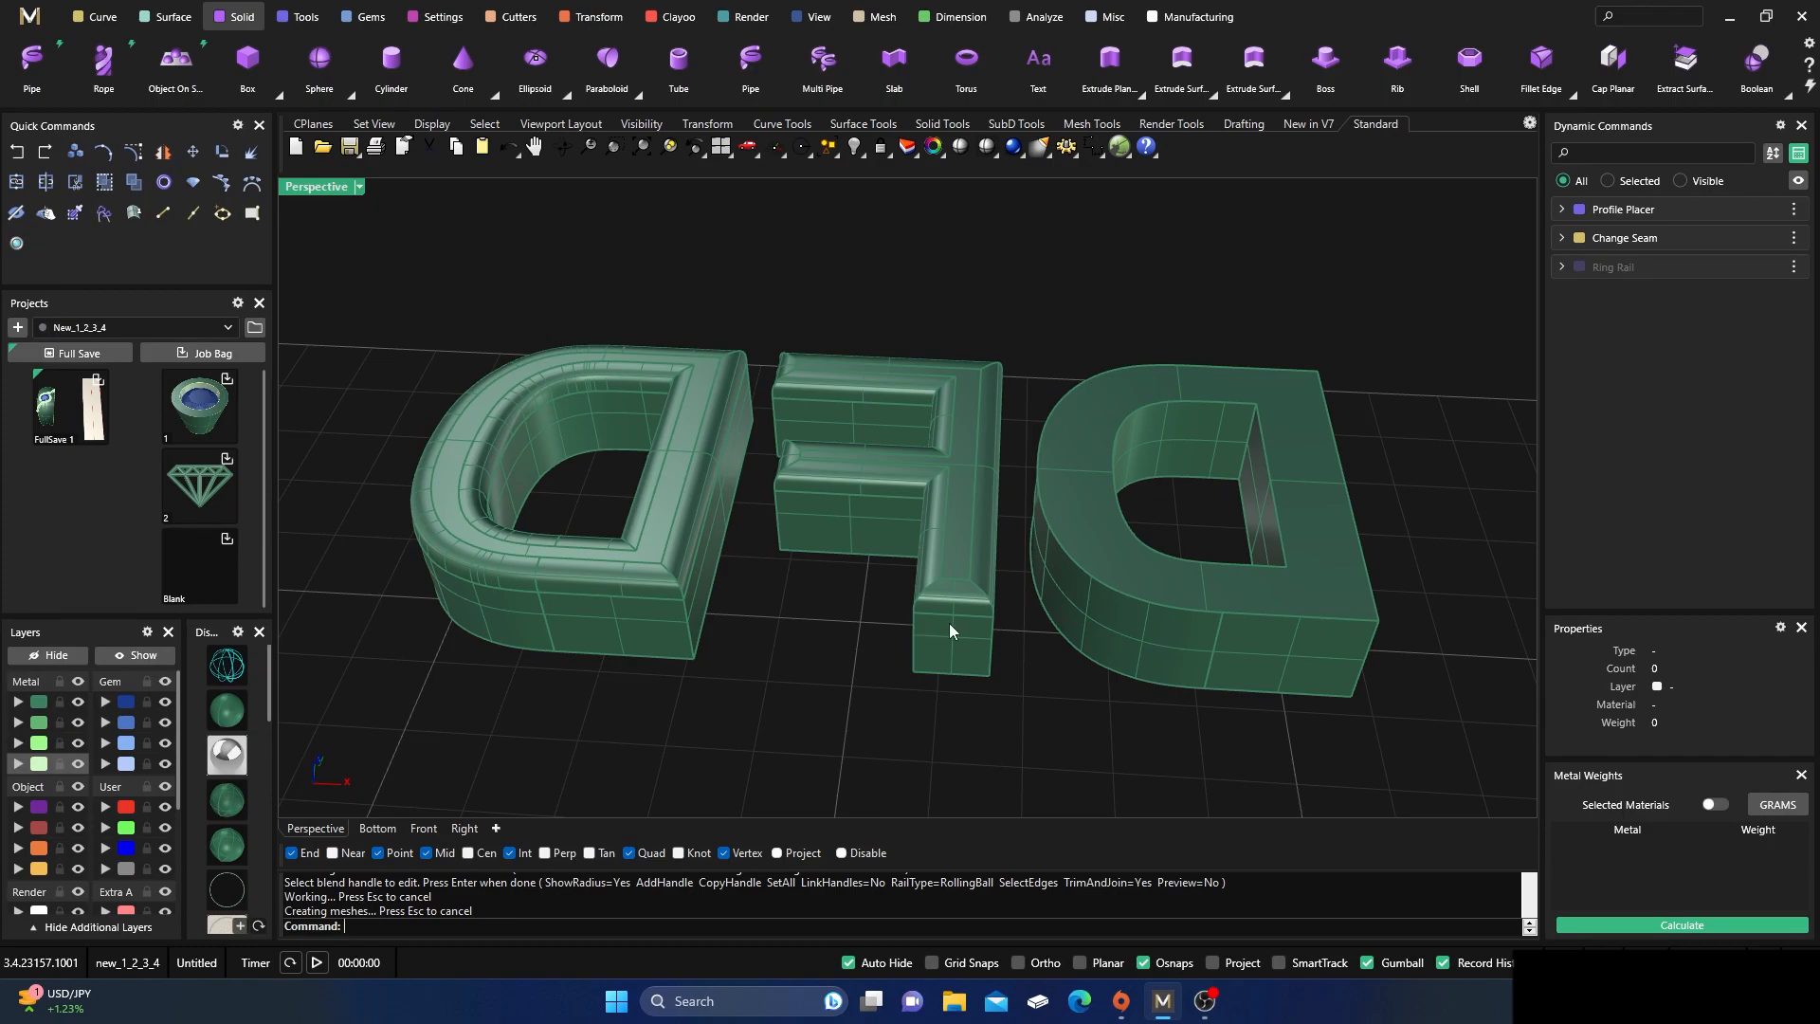
- Blend the outer top edges of the right-hand D with a 0.3 radius, using Blend Edge with chained edges
{"action": "key", "text": "ctrl+a"}
{"action": "left_click", "coordinate": [905, 670]}
{"action": "key", "text": "Return"}
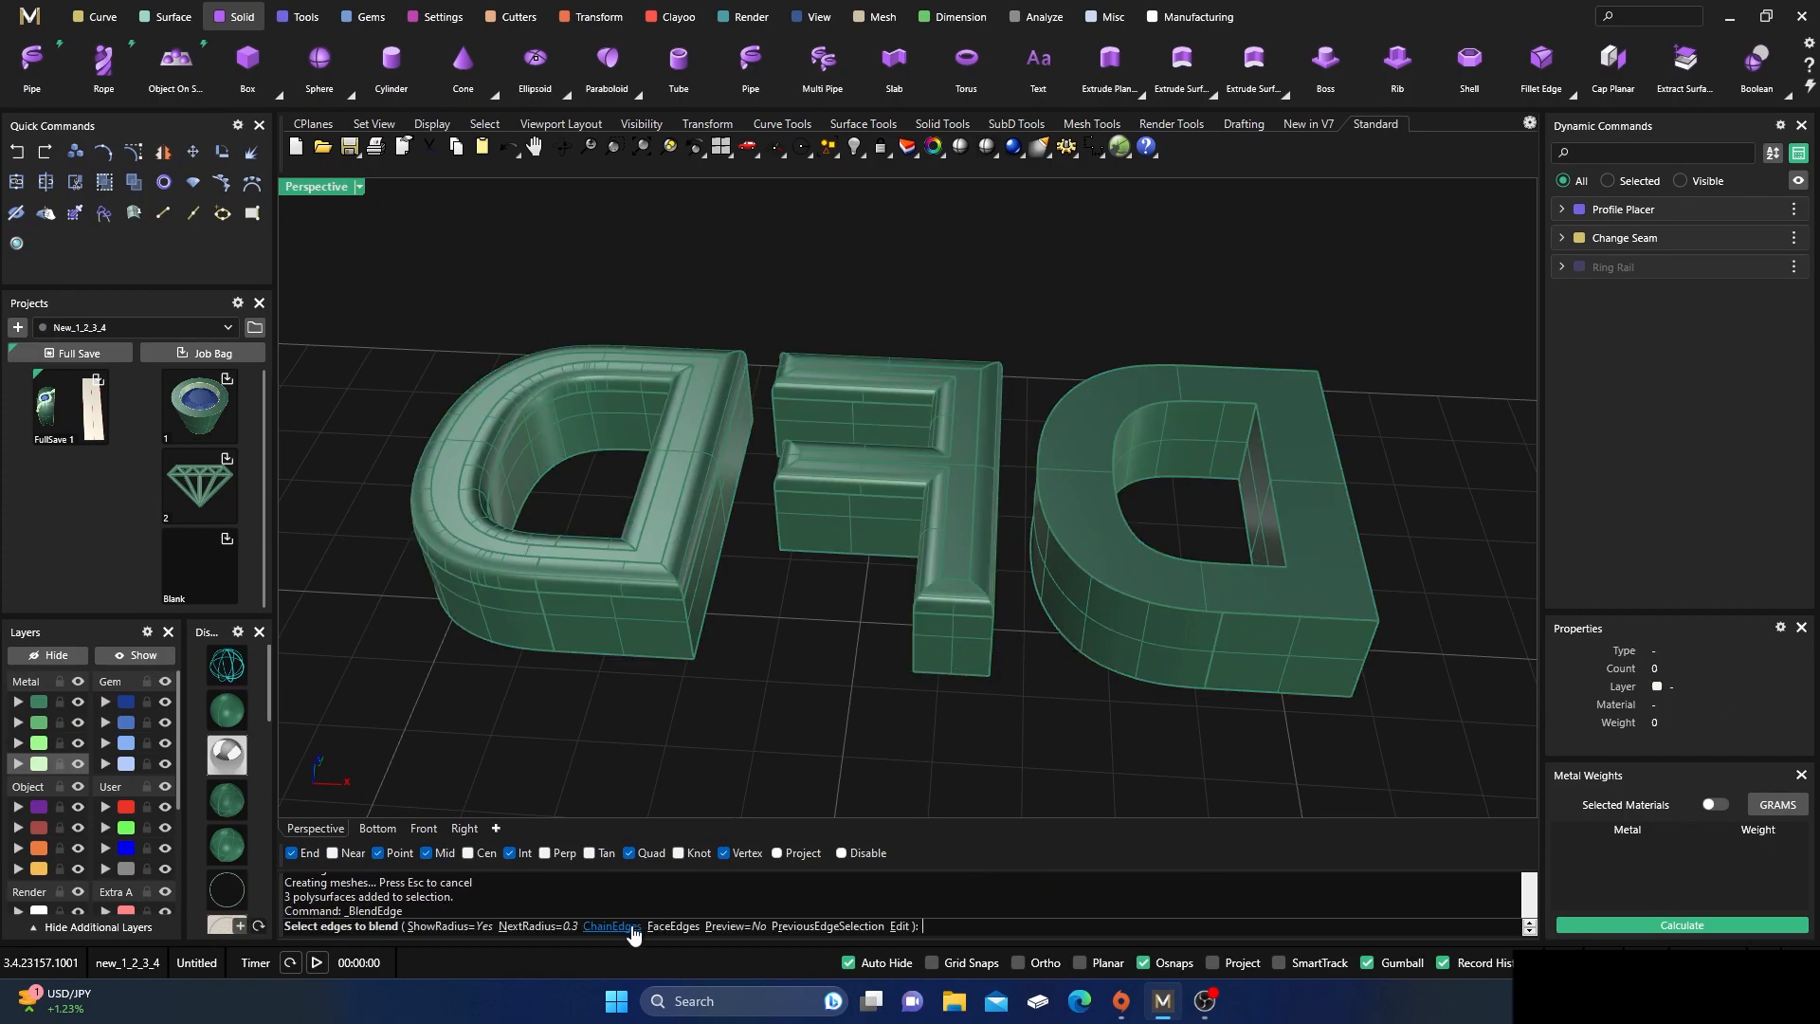
{"action": "left_click", "coordinate": [612, 925]}
{"action": "left_click", "coordinate": [1185, 611]}
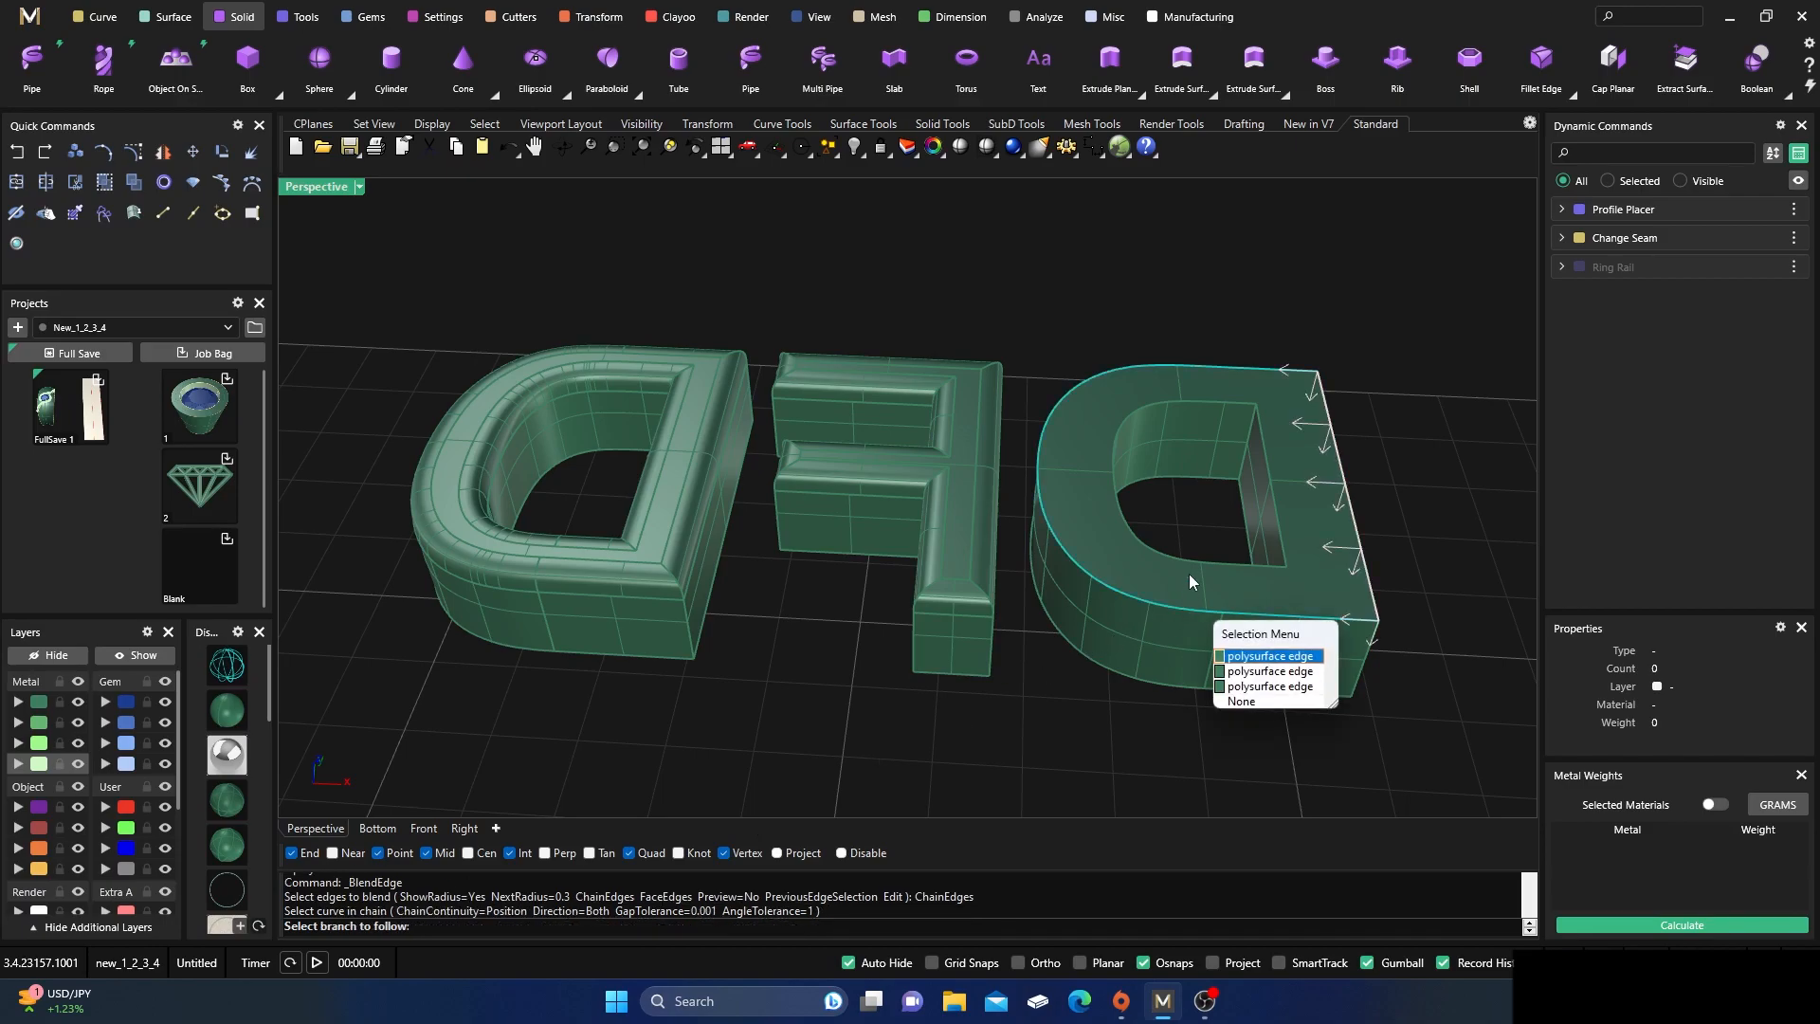
{"action": "left_click", "coordinate": [1258, 653]}
{"action": "key", "text": "Return"}
{"action": "key", "text": "Return"}
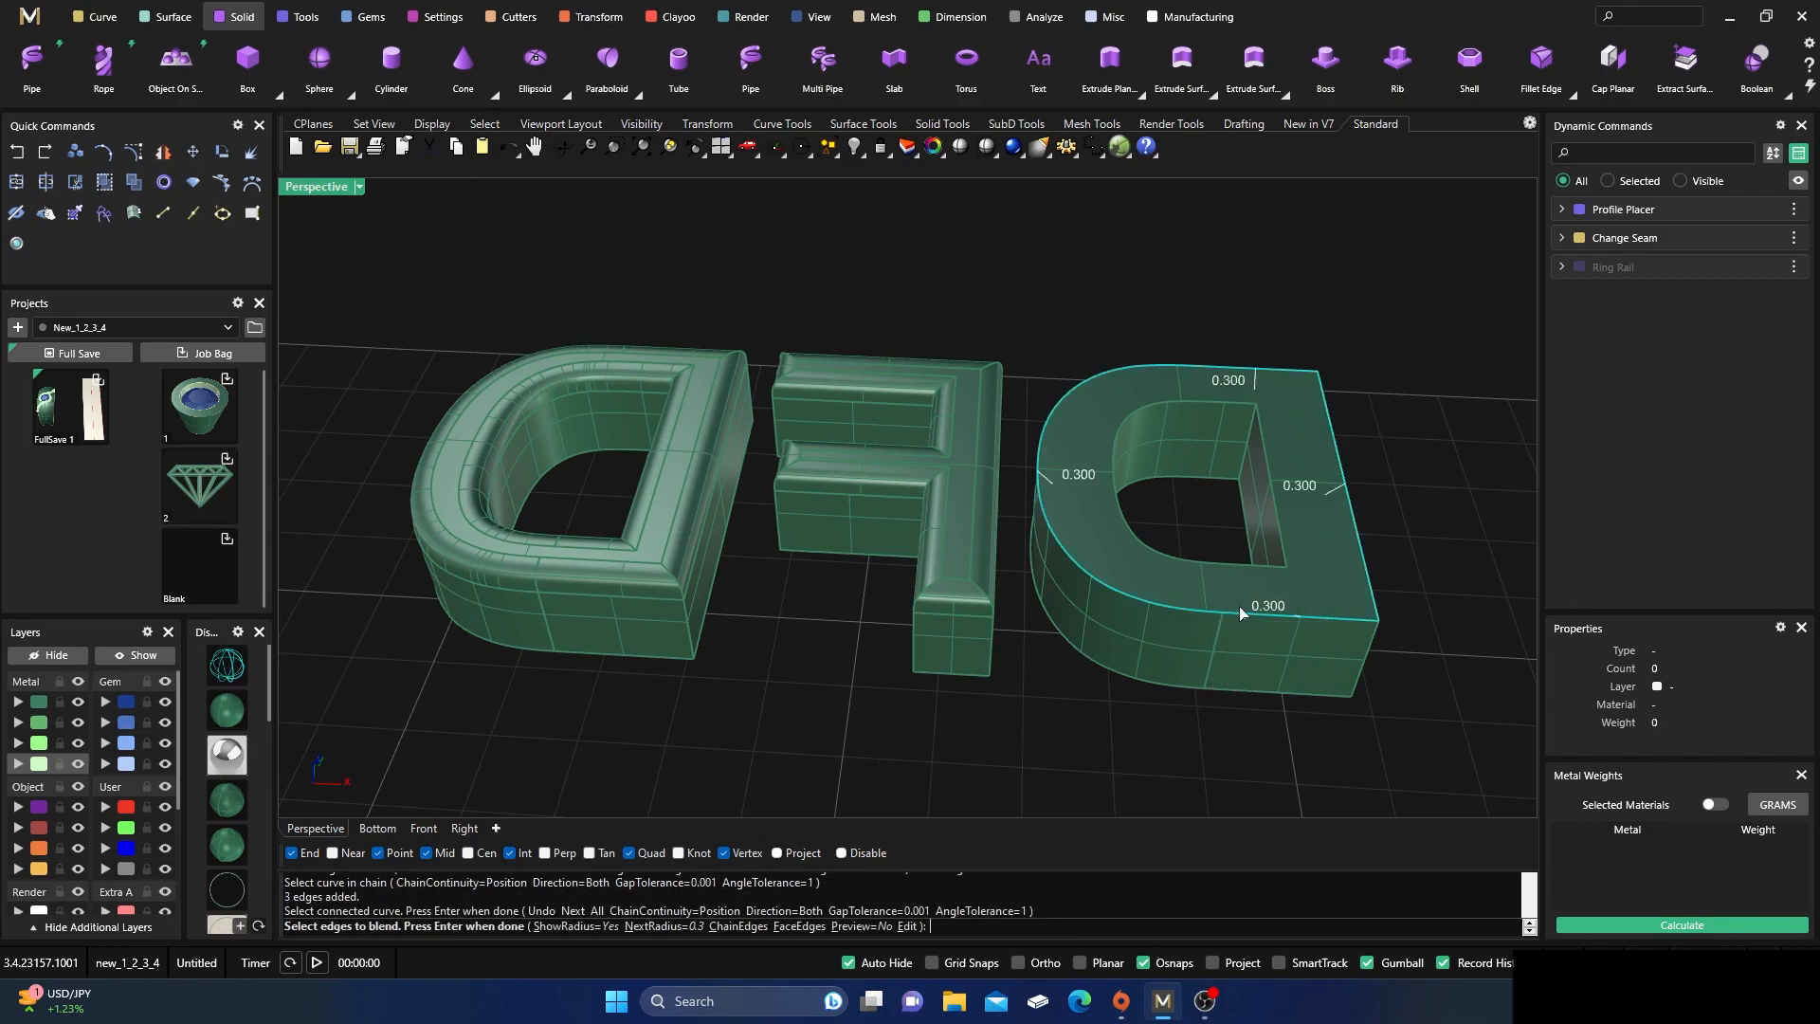
{"action": "key", "text": "Return"}
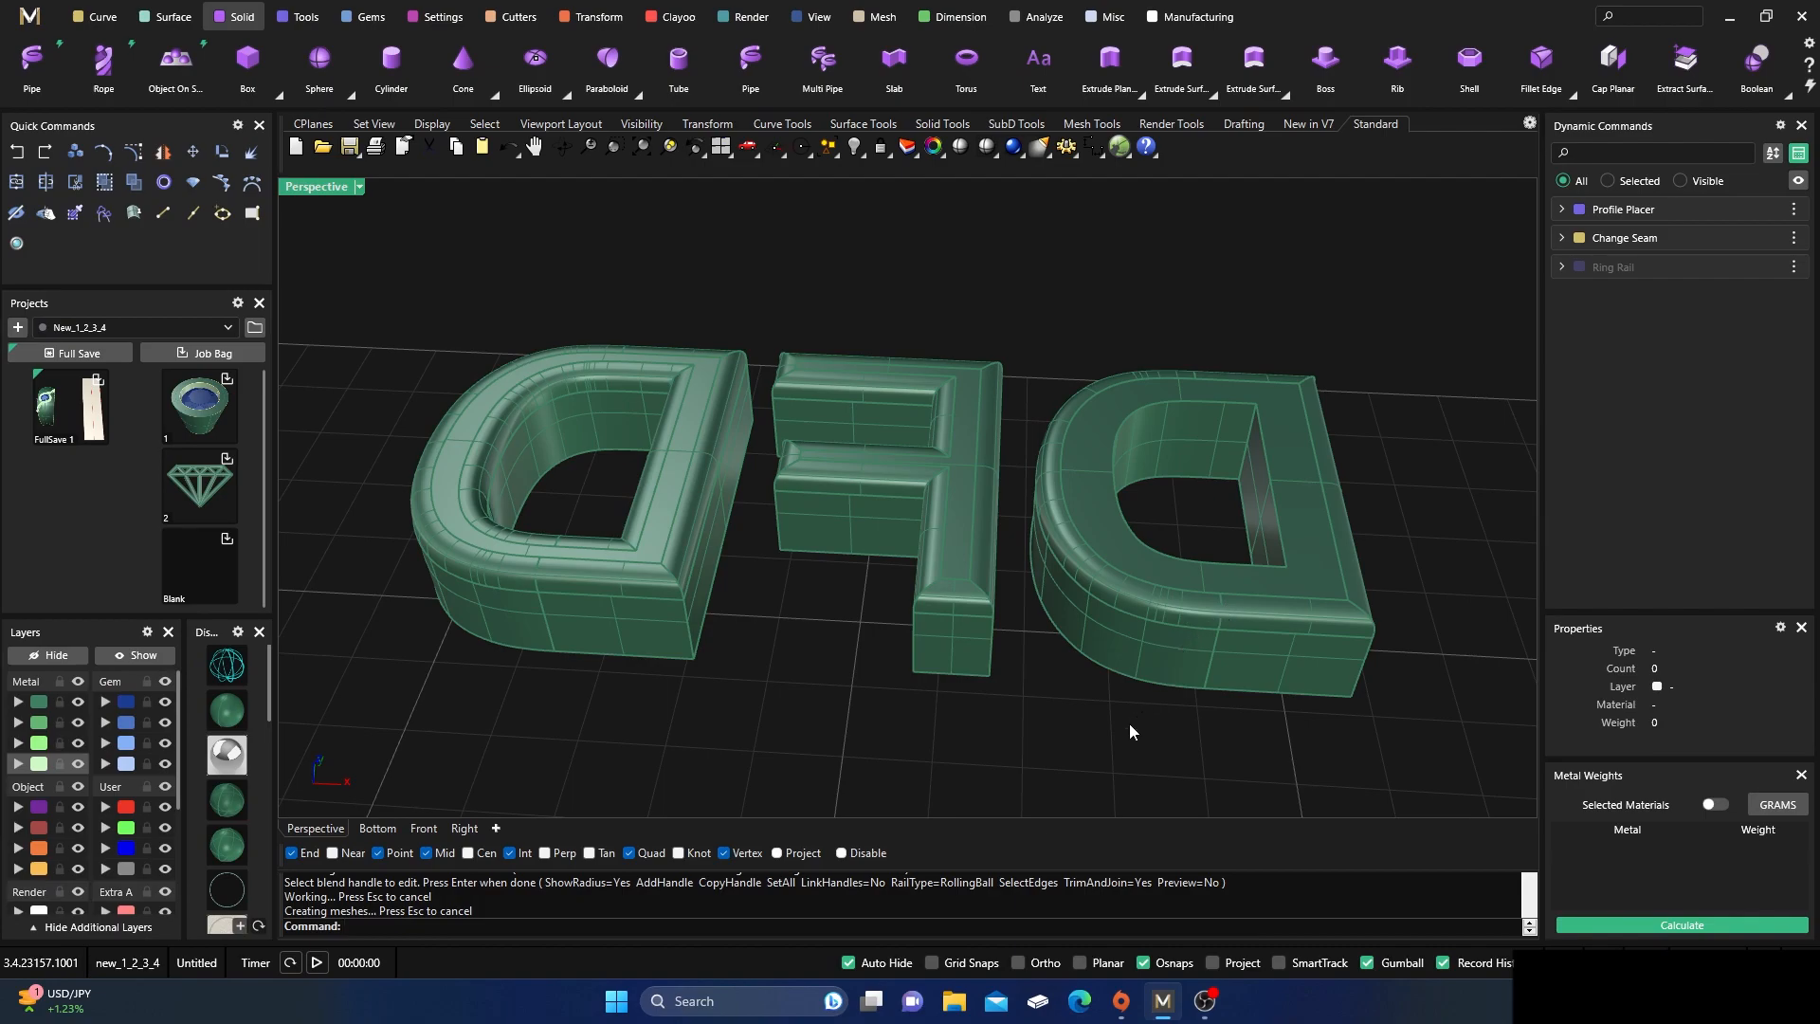
- Blend the inner top edges of the right-hand D's opening with a 0.3 radius, using chained edges
{"action": "key", "text": "Return"}
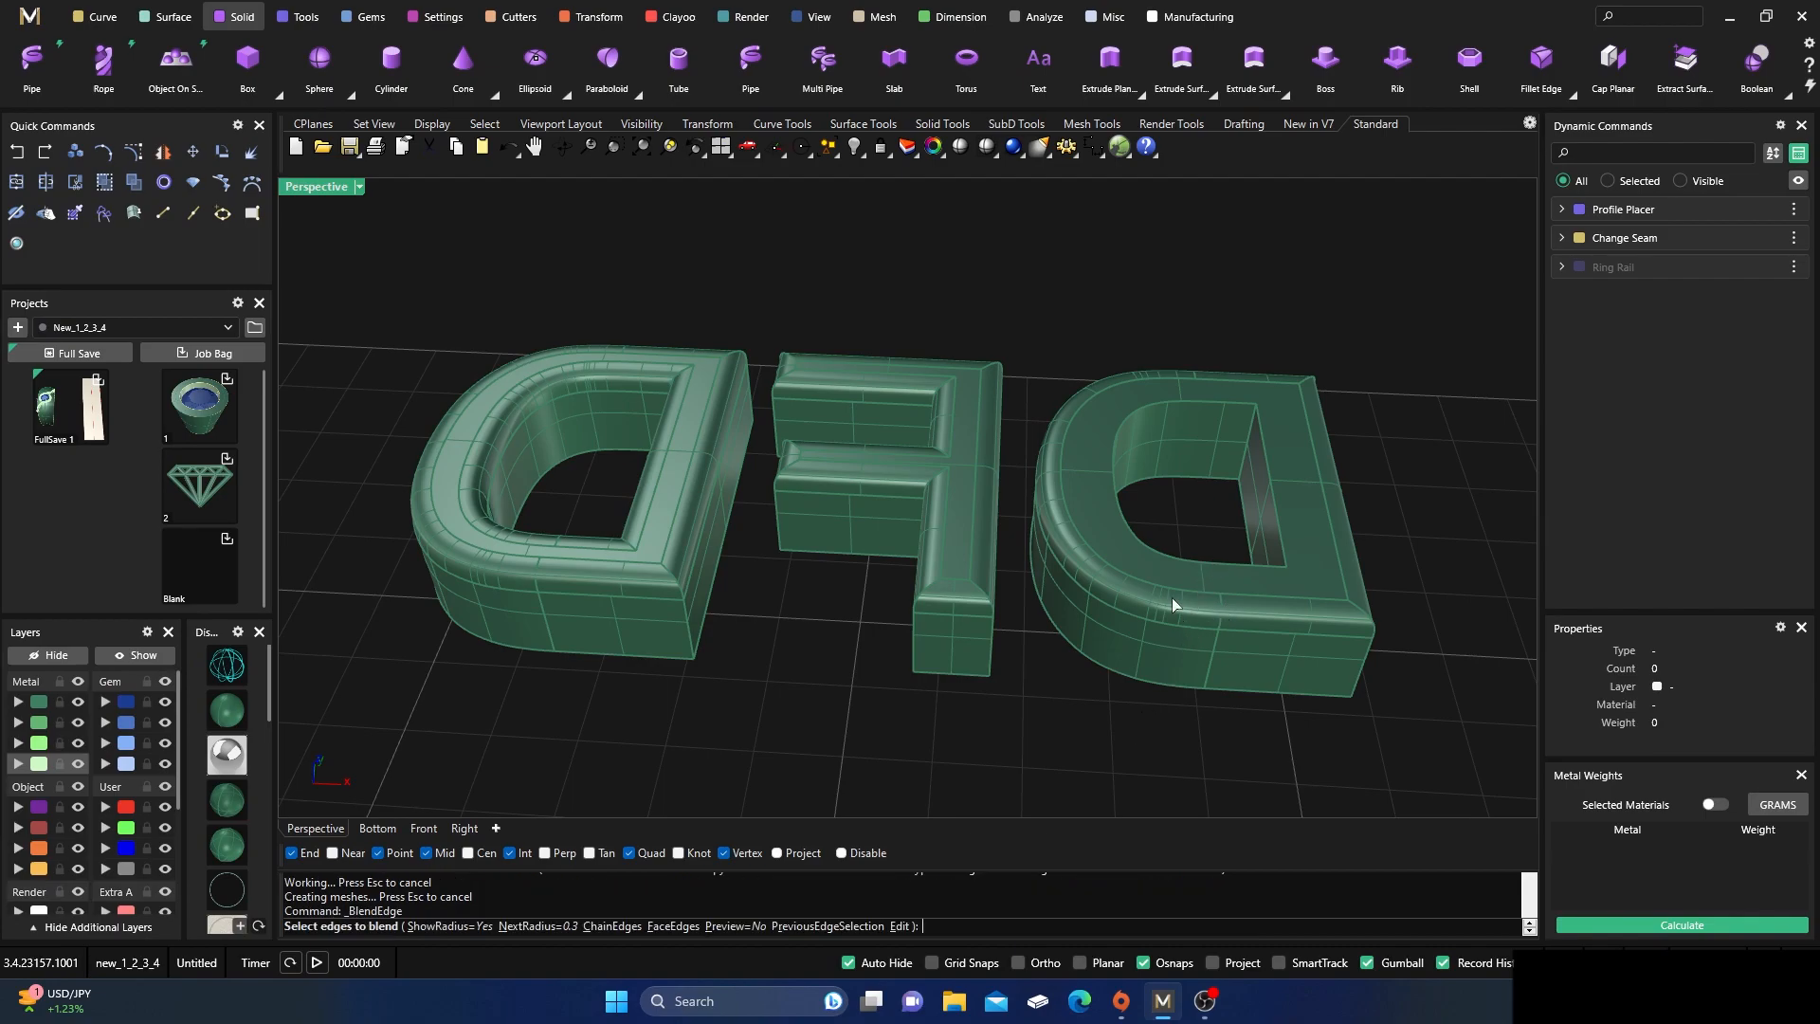
{"action": "left_click", "coordinate": [612, 926]}
{"action": "left_click", "coordinate": [1206, 569]}
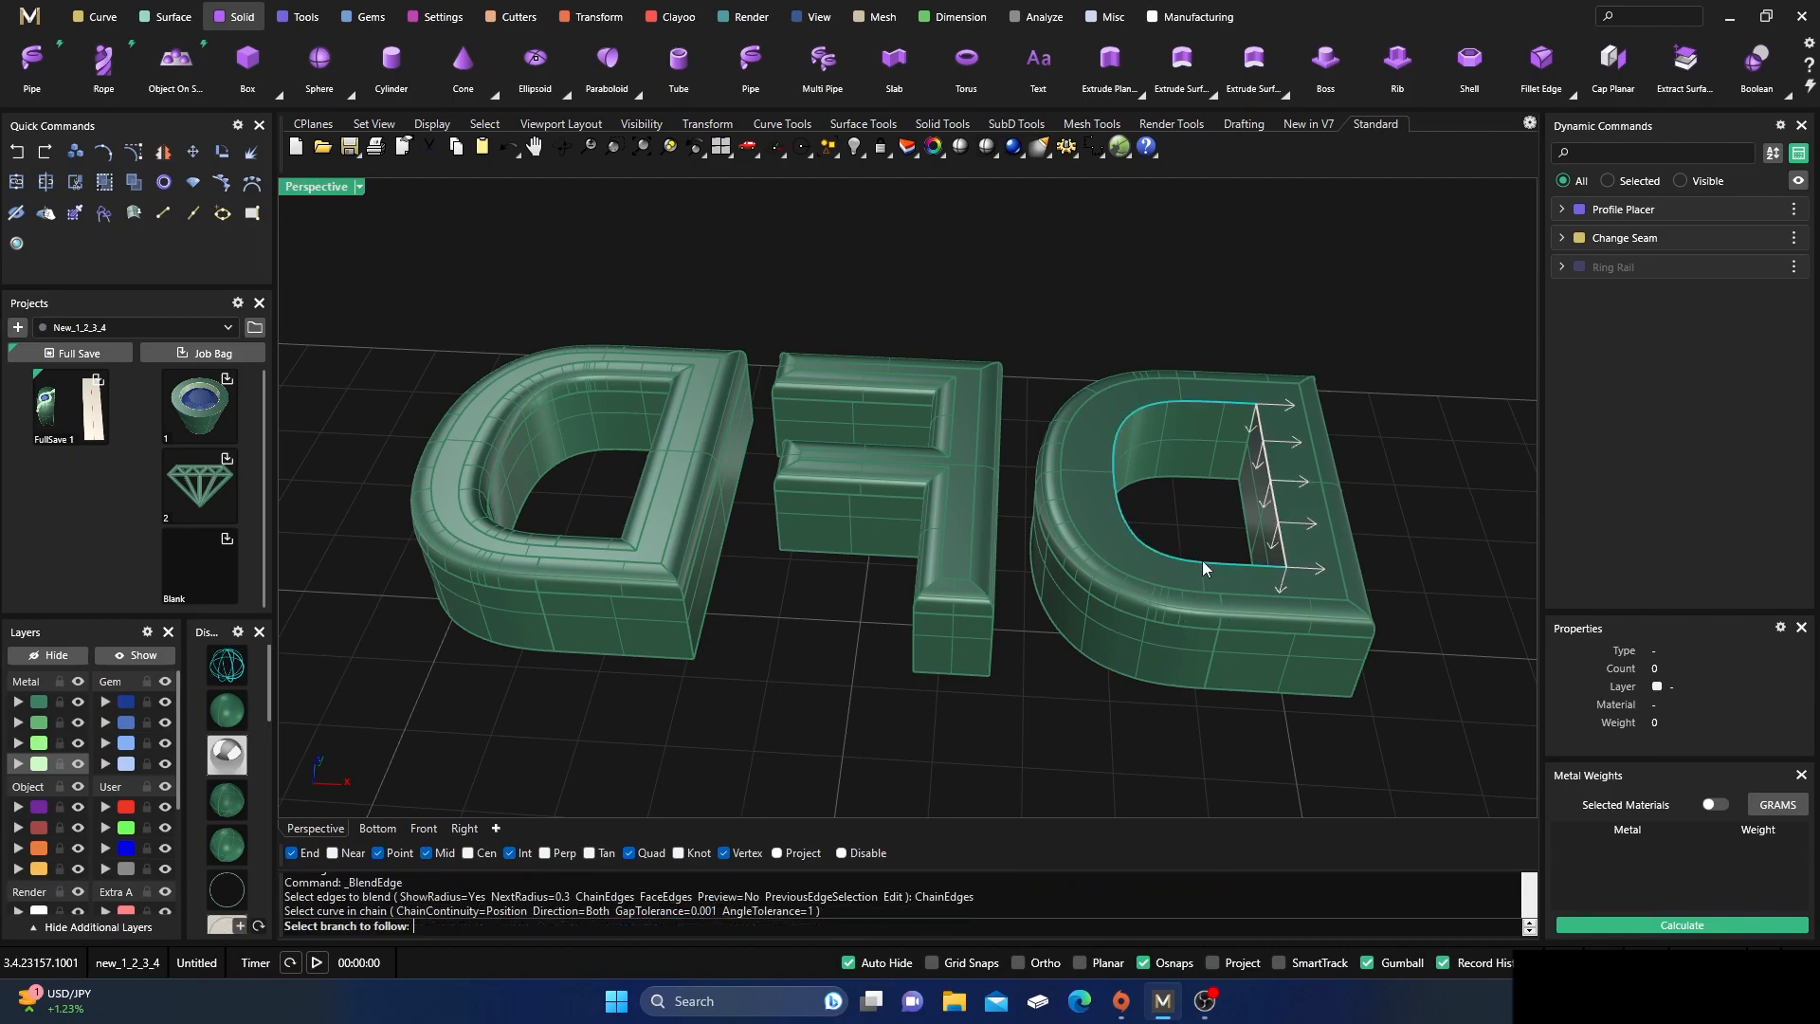
{"action": "left_click", "coordinate": [1232, 577]}
{"action": "left_click", "coordinate": [1270, 614]}
{"action": "key", "text": "Return"}
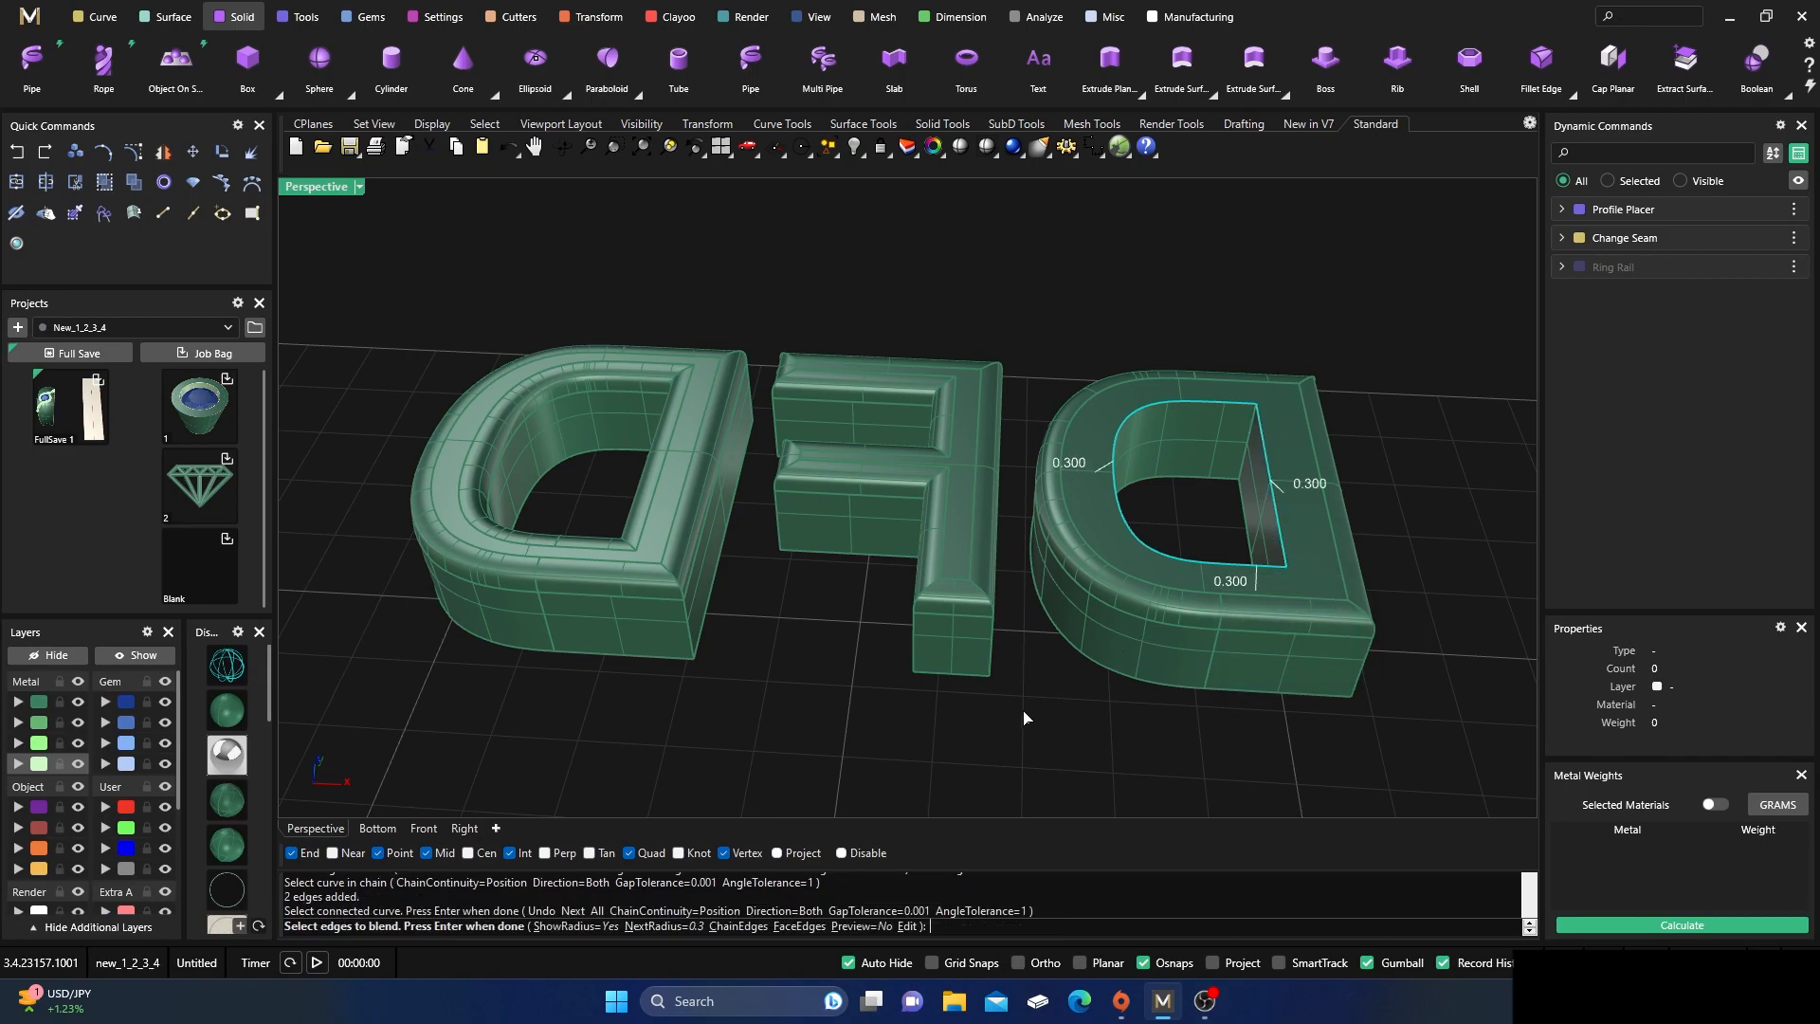
{"action": "key", "text": "Return"}
{"action": "key", "text": "Return"}
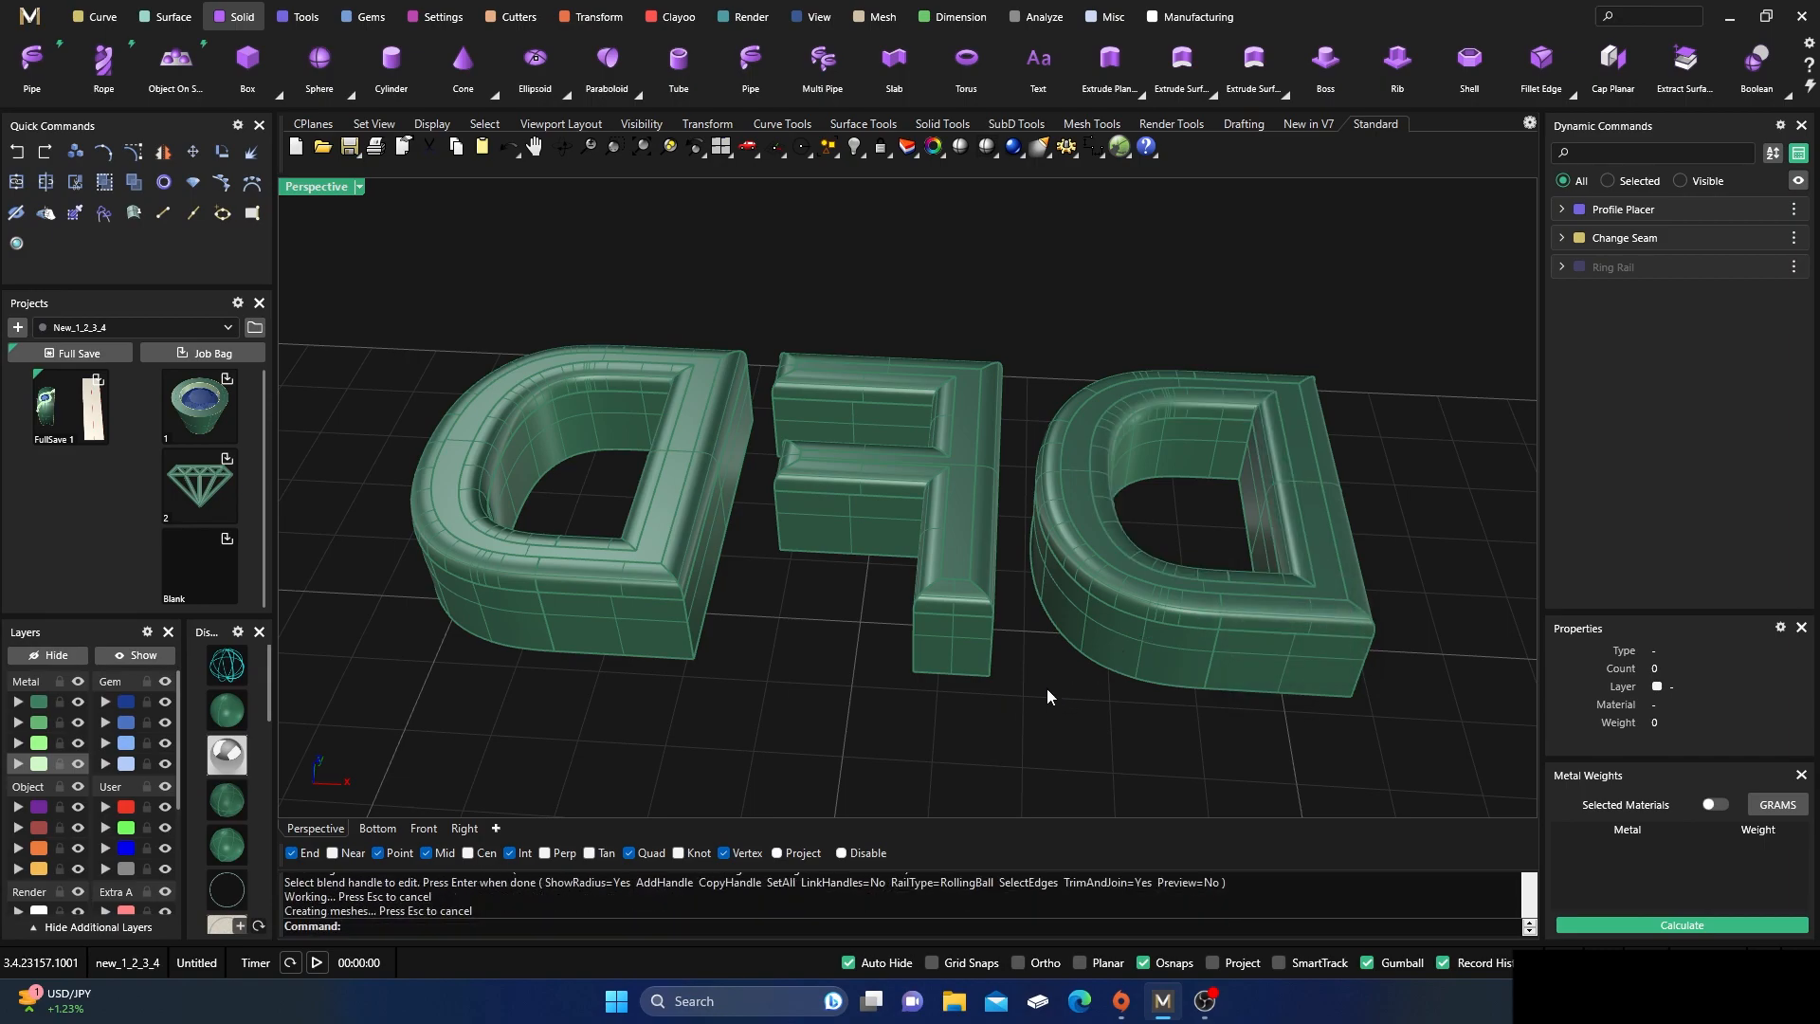
- Rotate all three DFD letters together half a turn about the Y axis so their rounded edges face downward
{"action": "key", "text": "ctrl+a"}
{"action": "left_click", "coordinate": [898, 295]}
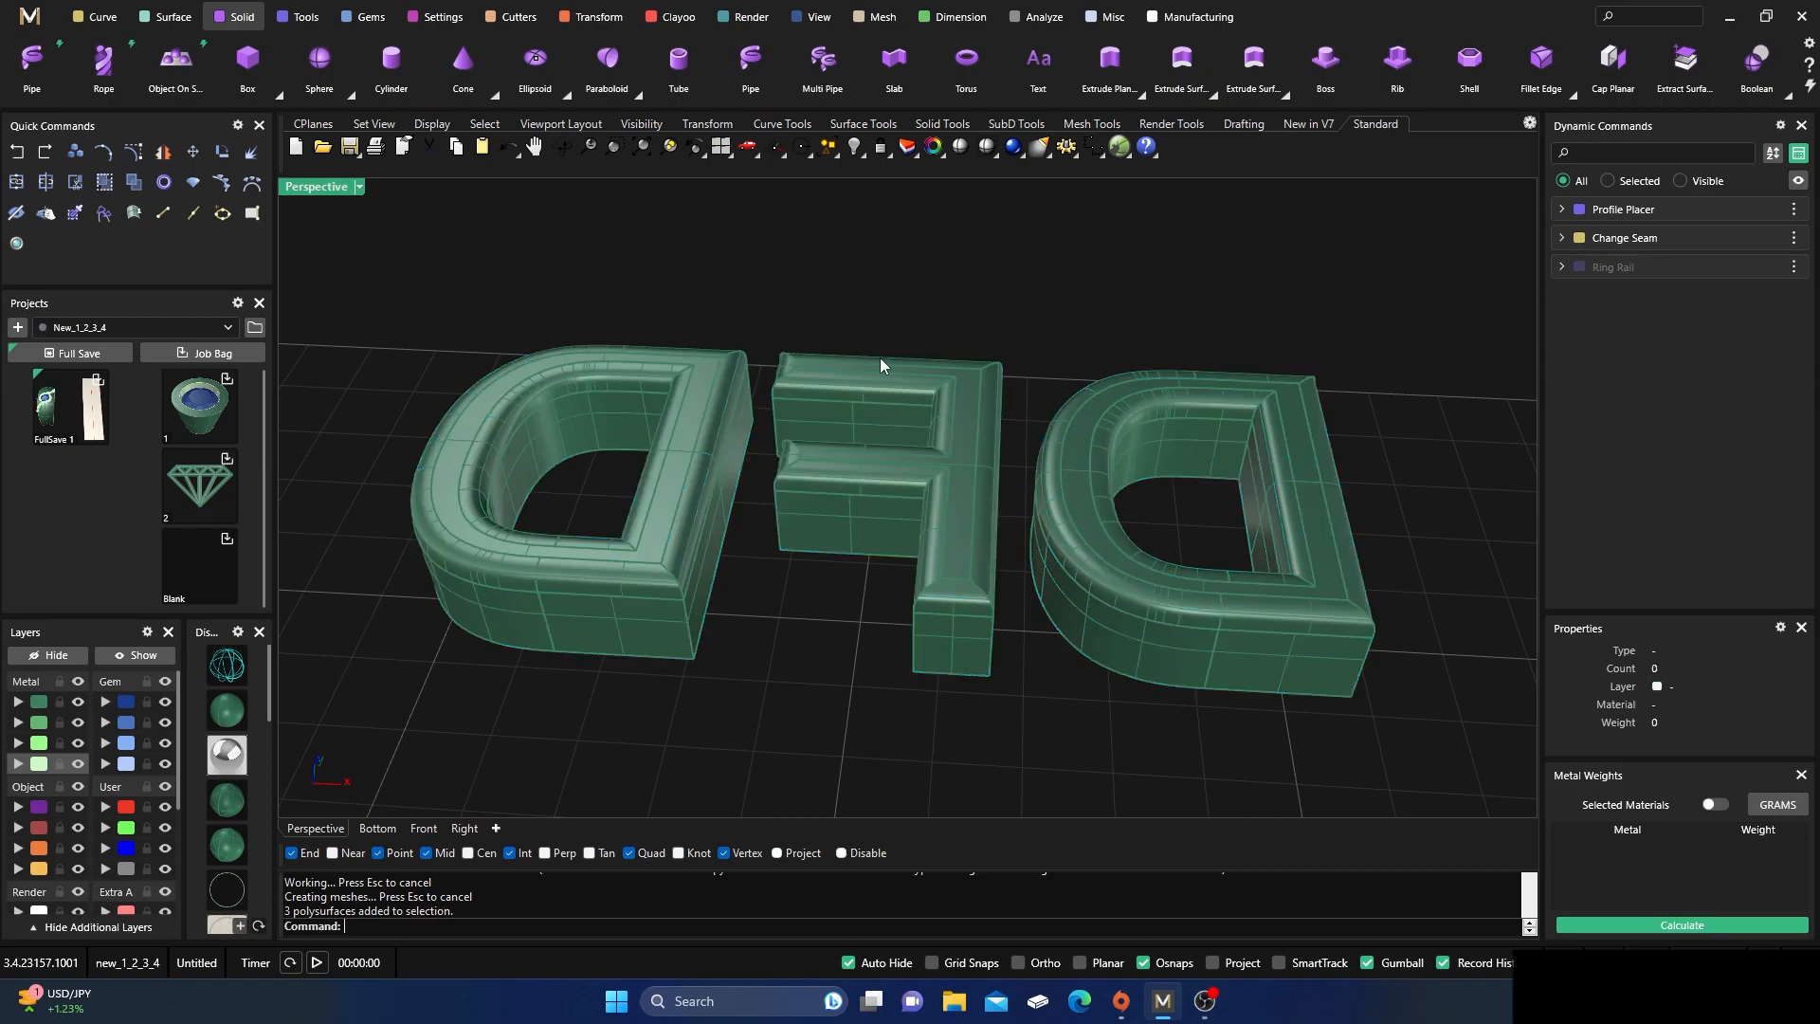
{"action": "scroll", "coordinate": [845, 569], "scroll_direction": "down", "scroll_amount": 5}
{"action": "right_click_drag", "start_coordinate": [845, 593], "coordinate": [881, 561]}
{"action": "key", "text": "ctrl+a"}
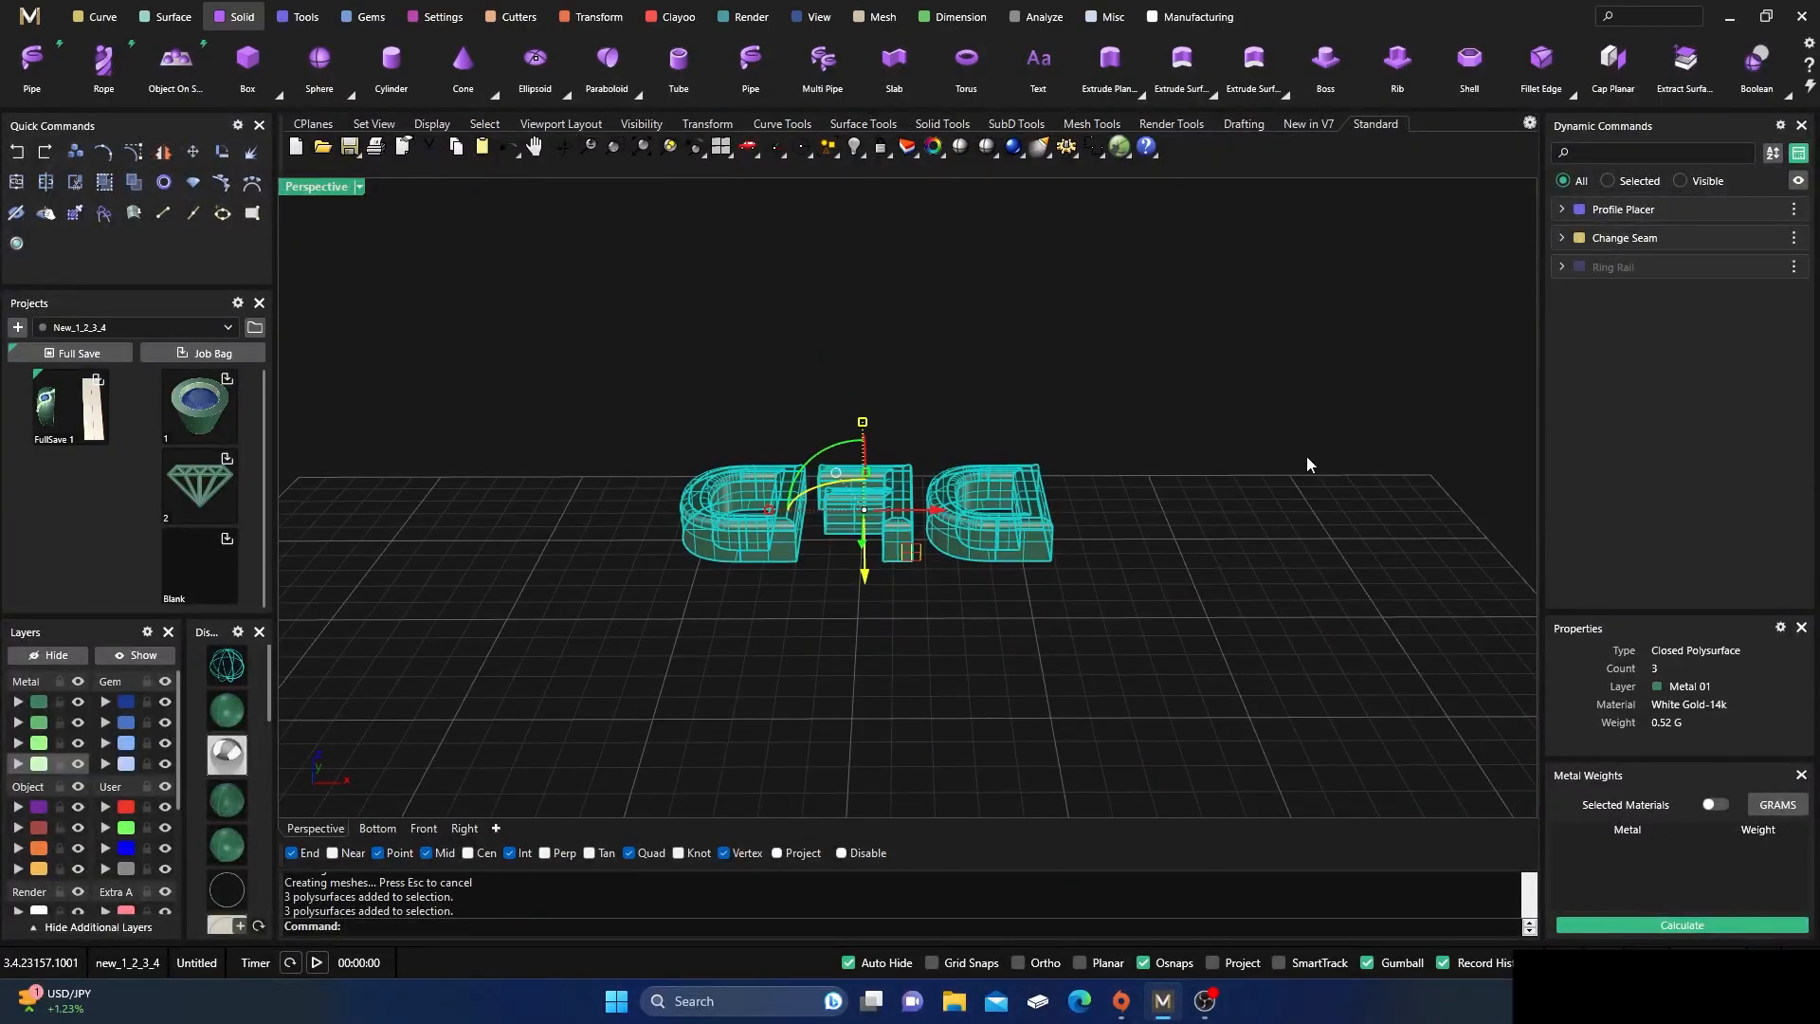
{"action": "right_click_drag", "start_coordinate": [1308, 459], "coordinate": [1283, 516]}
{"action": "scroll", "coordinate": [1032, 575], "scroll_direction": "up", "scroll_amount": 5}
{"action": "scroll", "coordinate": [1148, 524], "scroll_direction": "down", "scroll_amount": 5}
{"action": "right_click_drag", "start_coordinate": [1151, 525], "coordinate": [1167, 466]}
{"action": "right_click_drag", "start_coordinate": [1244, 355], "coordinate": [1206, 414]}
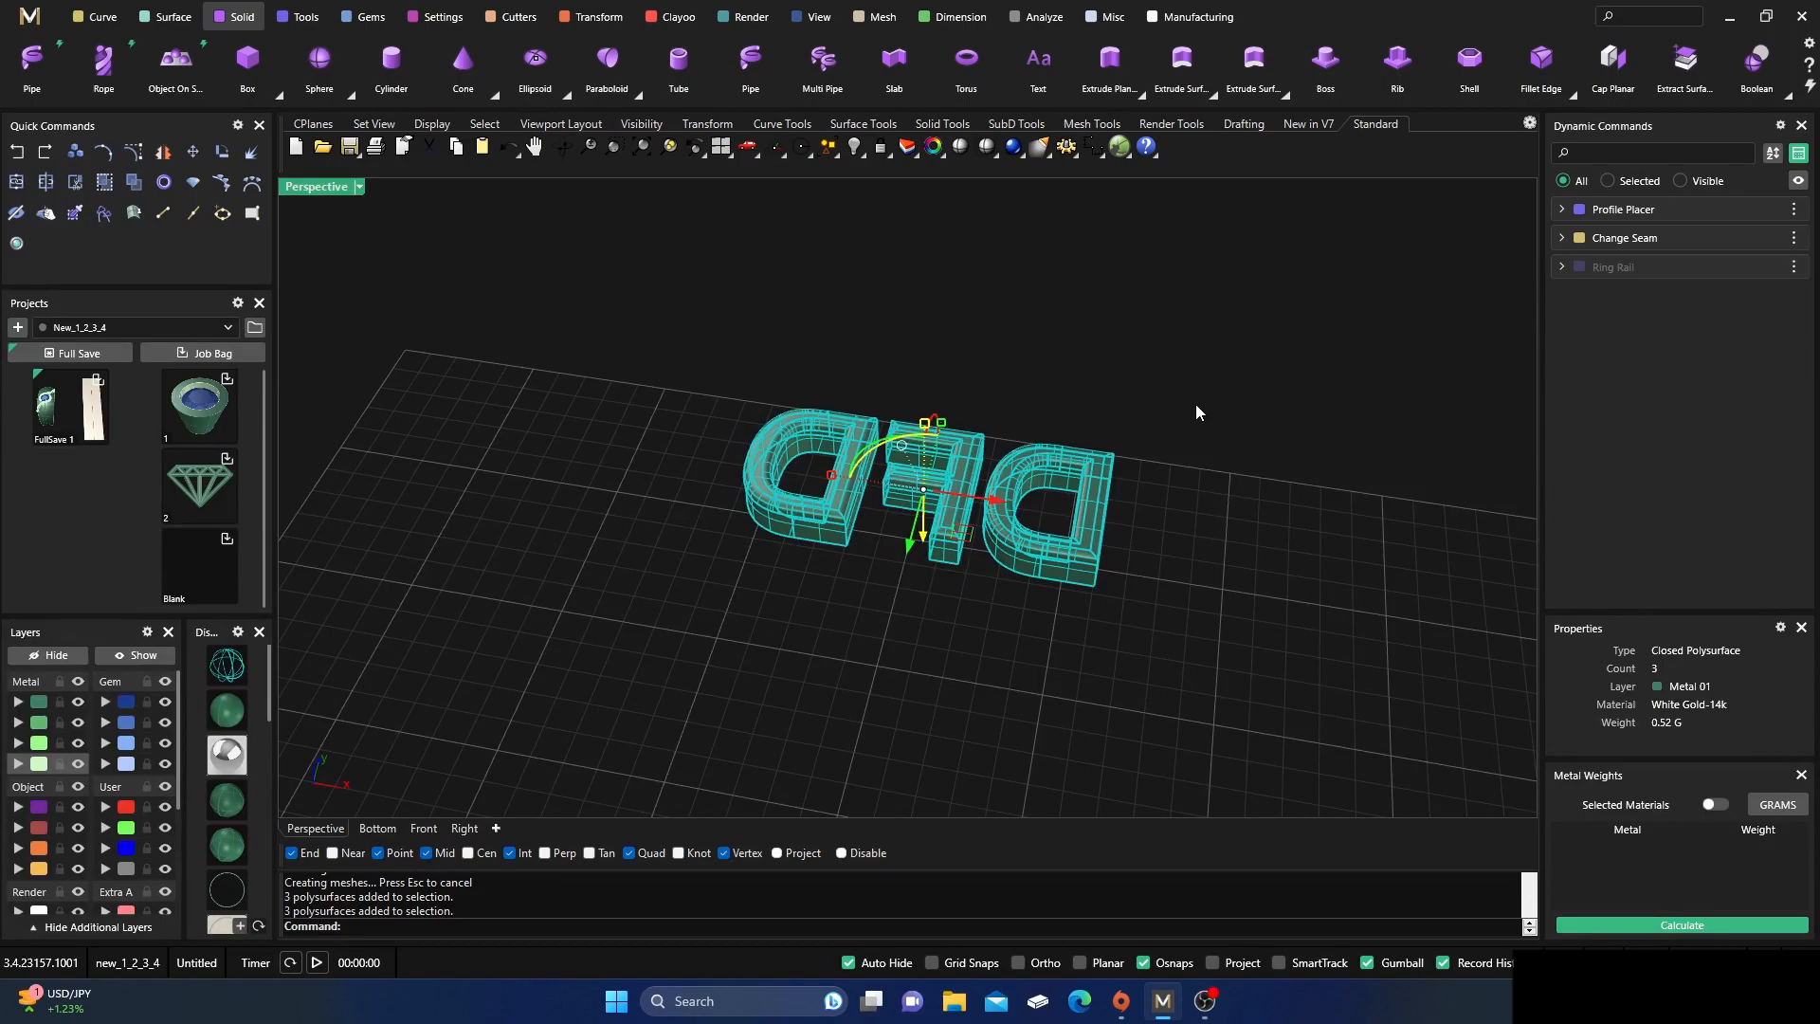
{"action": "scroll", "coordinate": [930, 467], "scroll_direction": "up", "scroll_amount": 6}
{"action": "right_click_drag", "start_coordinate": [870, 622], "coordinate": [895, 467]}
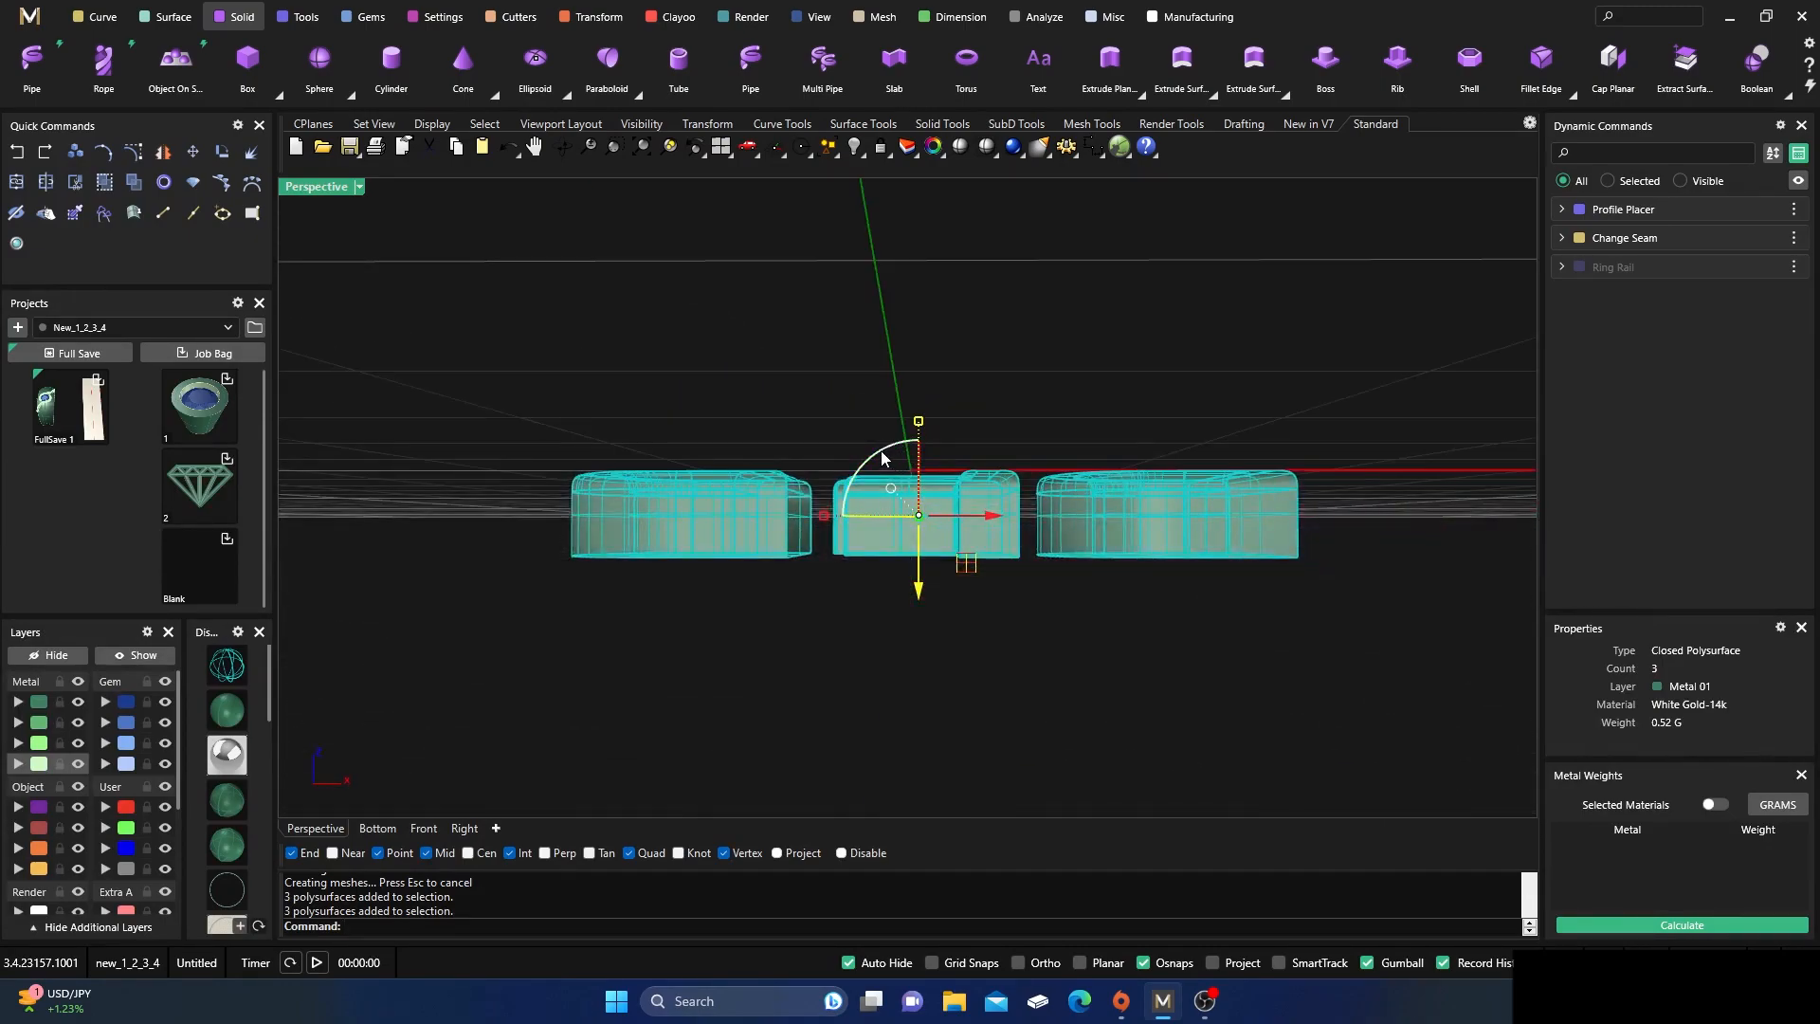
{"action": "left_click", "coordinate": [892, 462]}
{"action": "key", "text": "Return"}
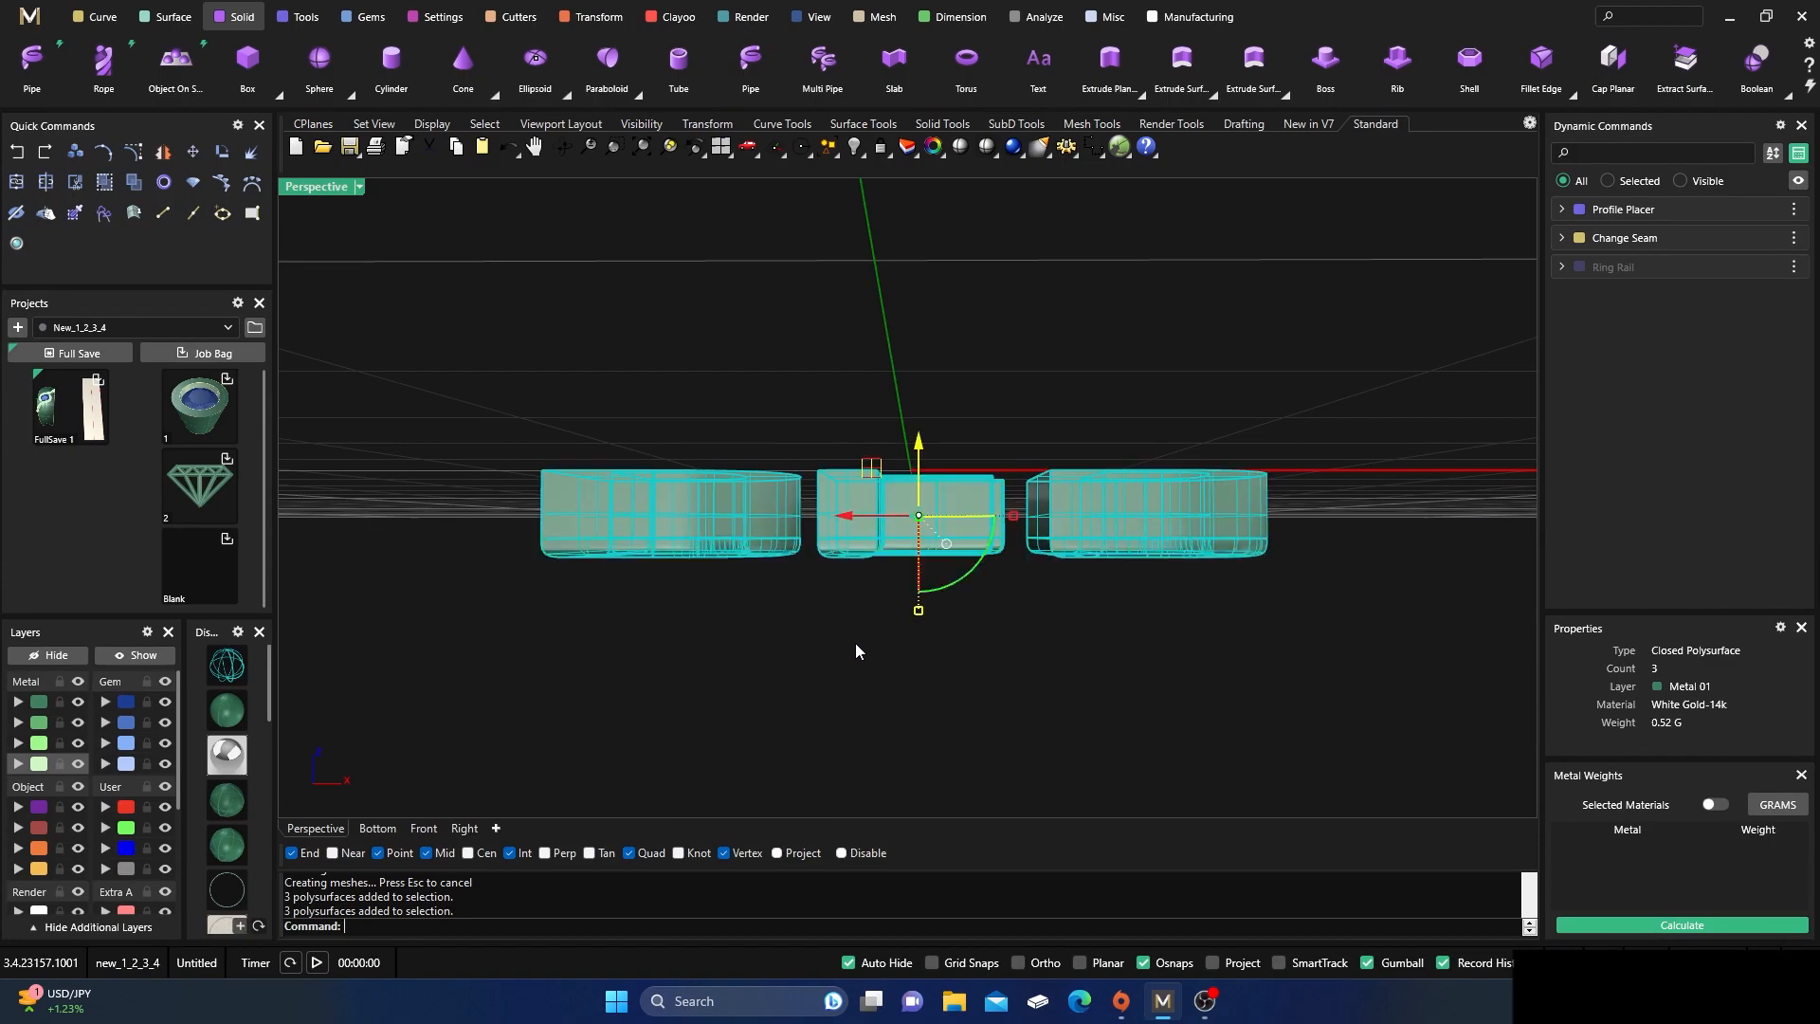
{"action": "left_click", "coordinate": [756, 325]}
- Inspect the flipped DFD lettering and its rounded edges from below, up close and from above
{"action": "right_click_drag", "start_coordinate": [764, 333], "coordinate": [821, 460]}
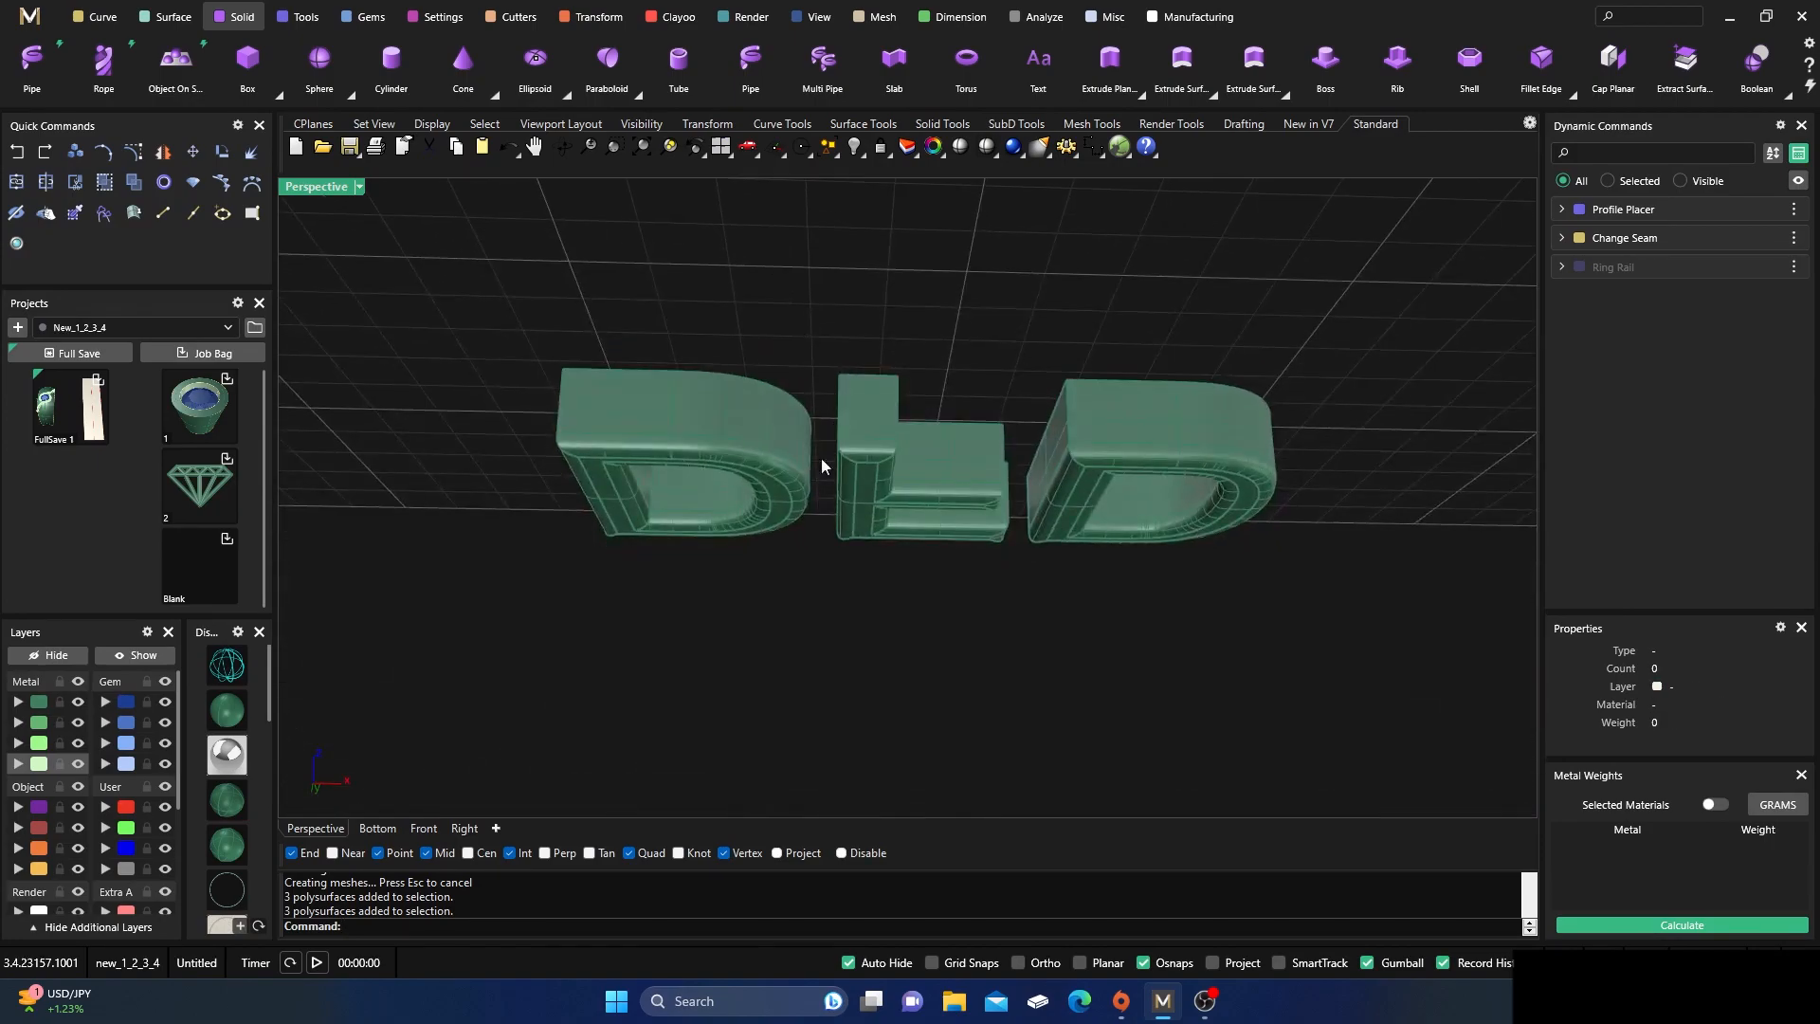
{"action": "right_click_drag", "start_coordinate": [565, 440], "coordinate": [770, 459]}
{"action": "scroll", "coordinate": [746, 432], "scroll_direction": "up", "scroll_amount": 5}
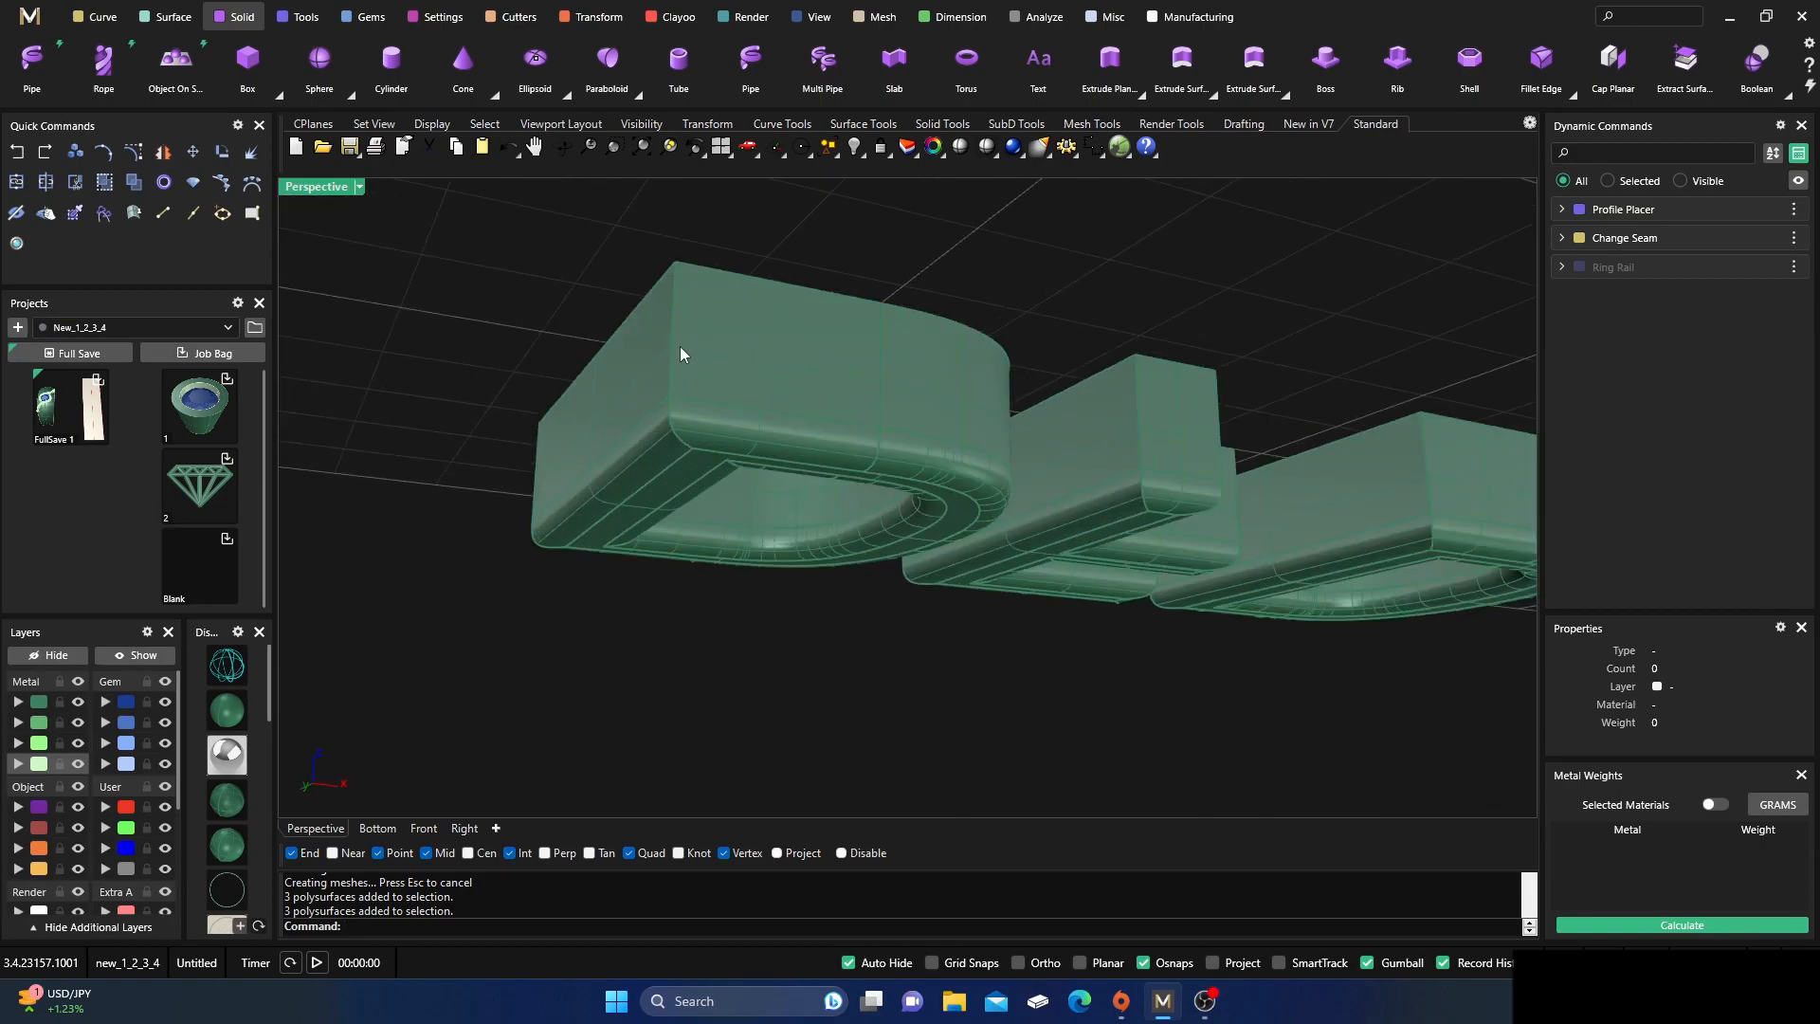
{"action": "right_click_drag", "start_coordinate": [589, 470], "coordinate": [806, 512]}
{"action": "scroll", "coordinate": [822, 417], "scroll_direction": "down", "scroll_amount": 6}
{"action": "scroll", "coordinate": [797, 517], "scroll_direction": "down", "scroll_amount": 4}
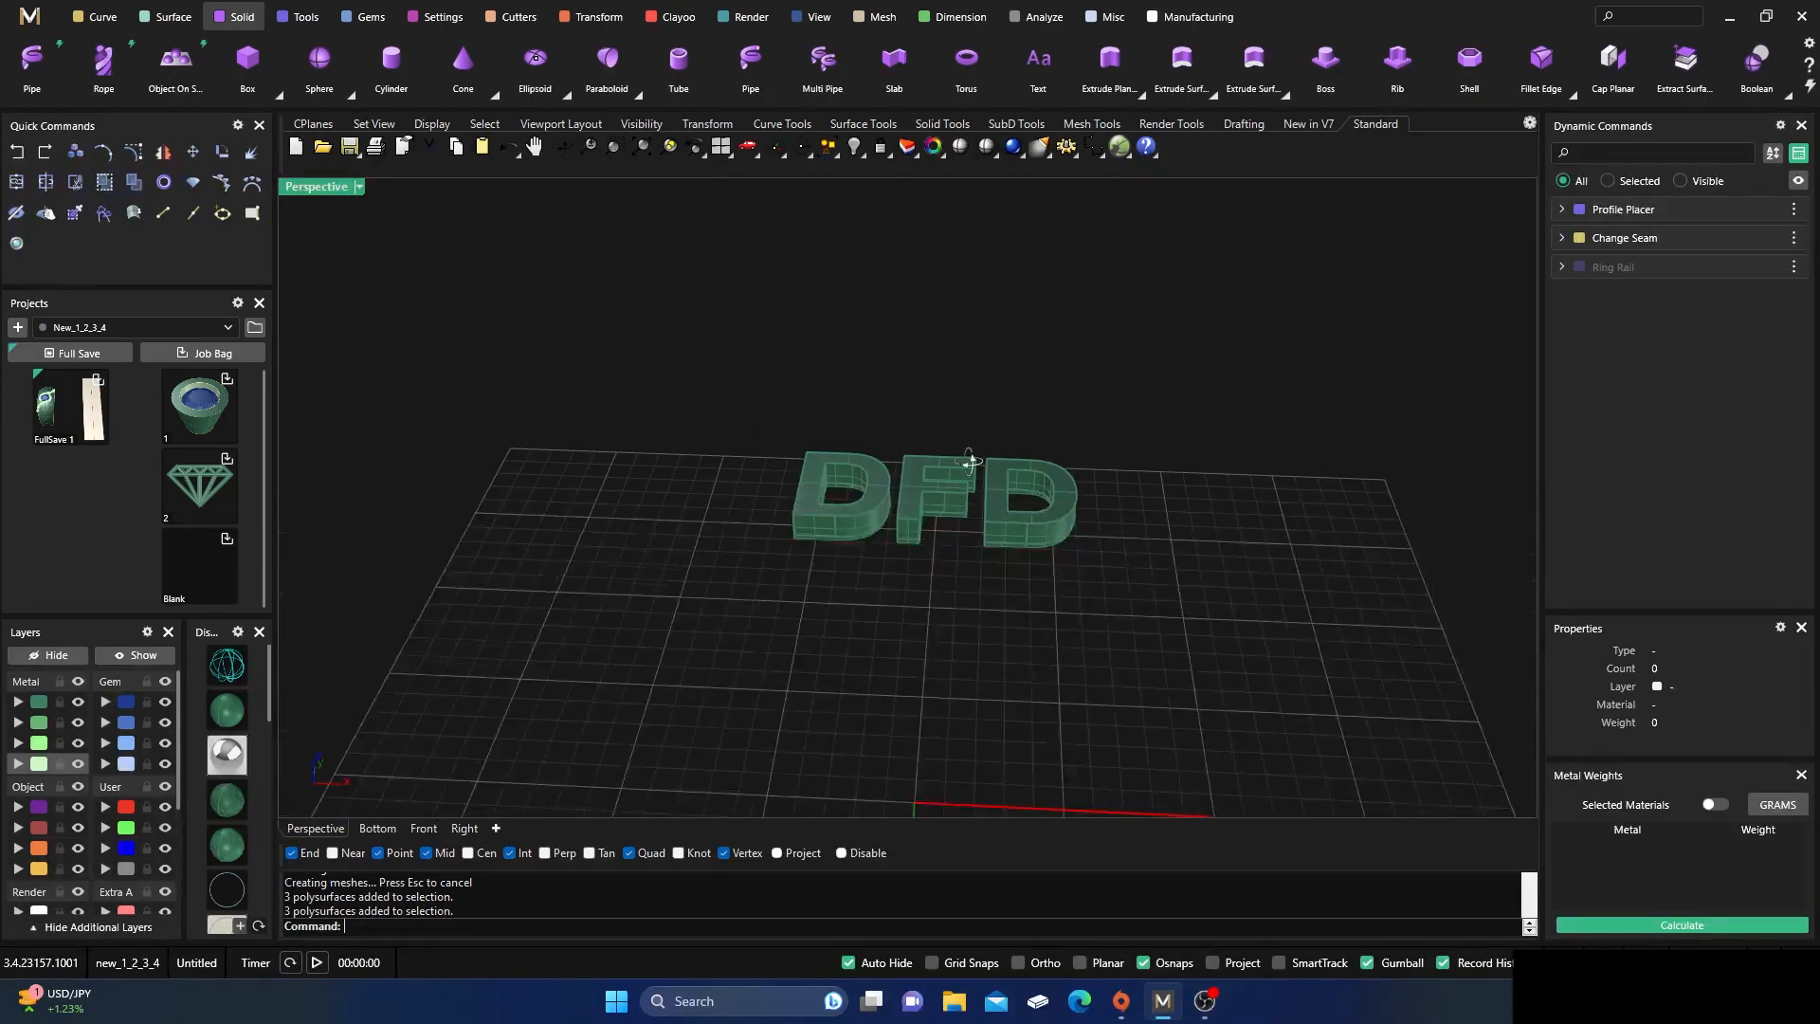
{"action": "scroll", "coordinate": [811, 441], "scroll_direction": "down", "scroll_amount": 3}
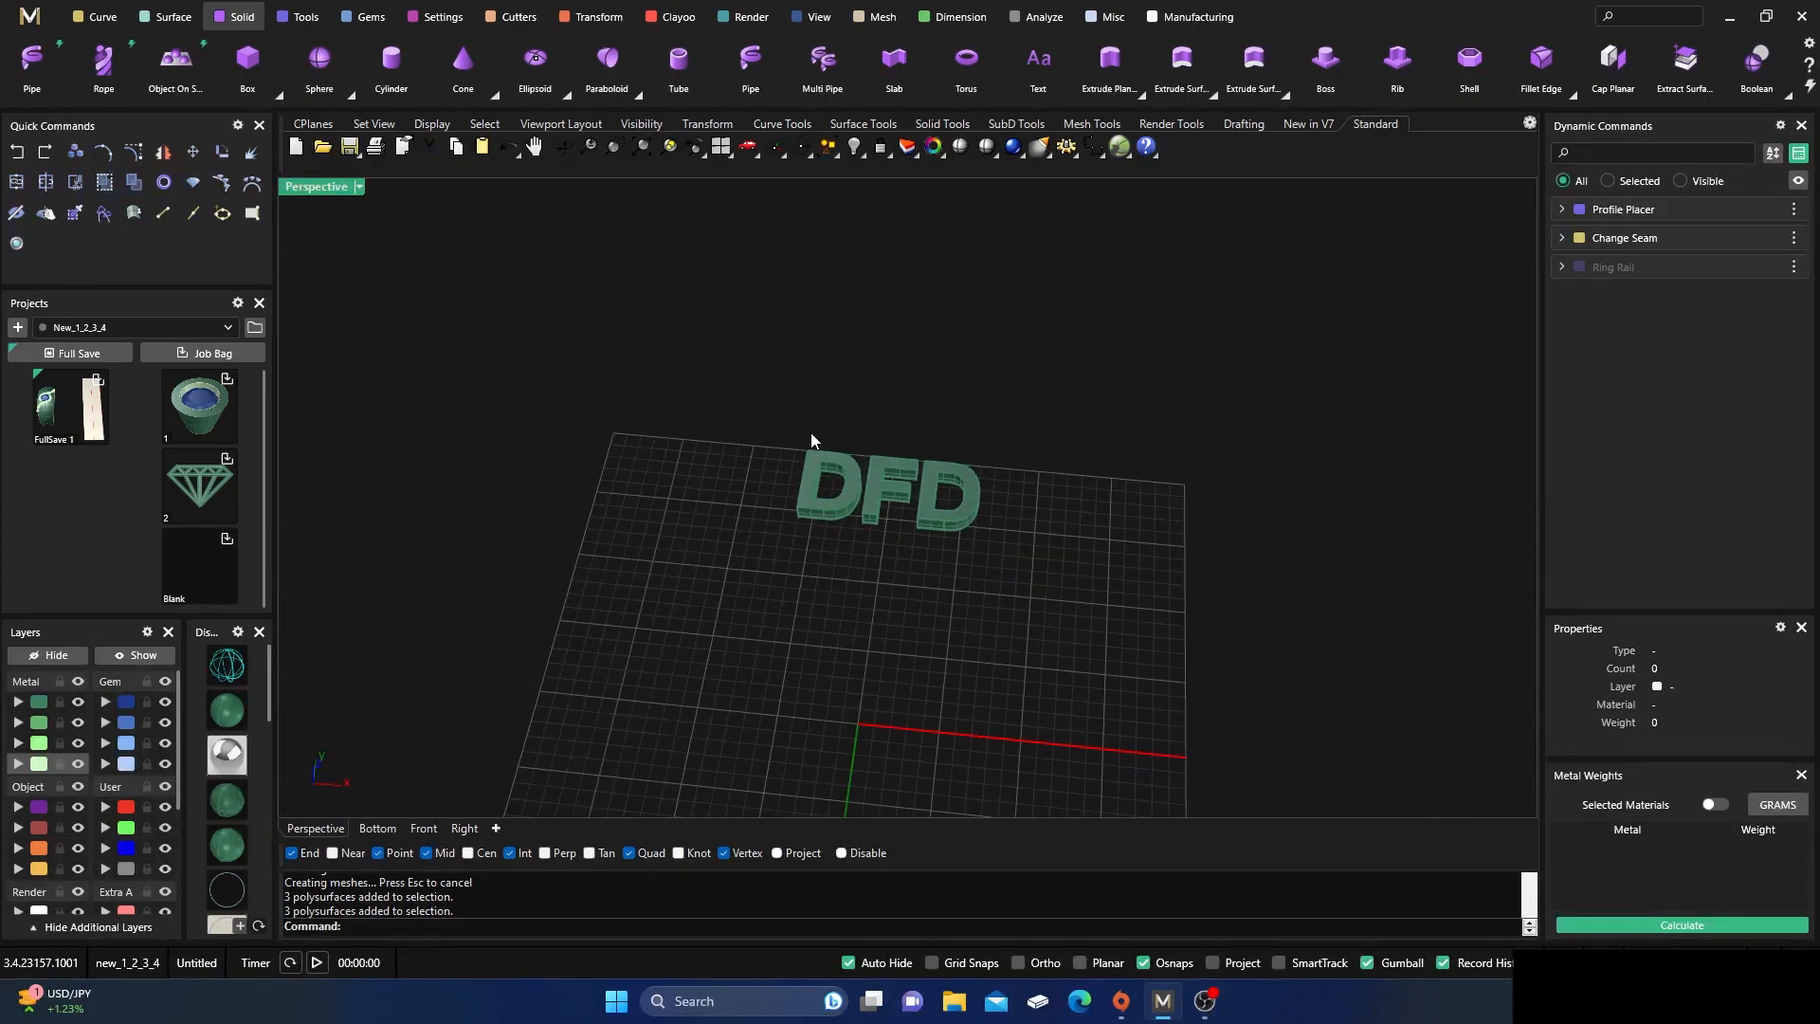
- Show all hidden objects again and delete the line beside the diamond motif
{"action": "left_click", "coordinate": [138, 656]}
{"action": "right_click_drag", "start_coordinate": [630, 568], "coordinate": [721, 635]}
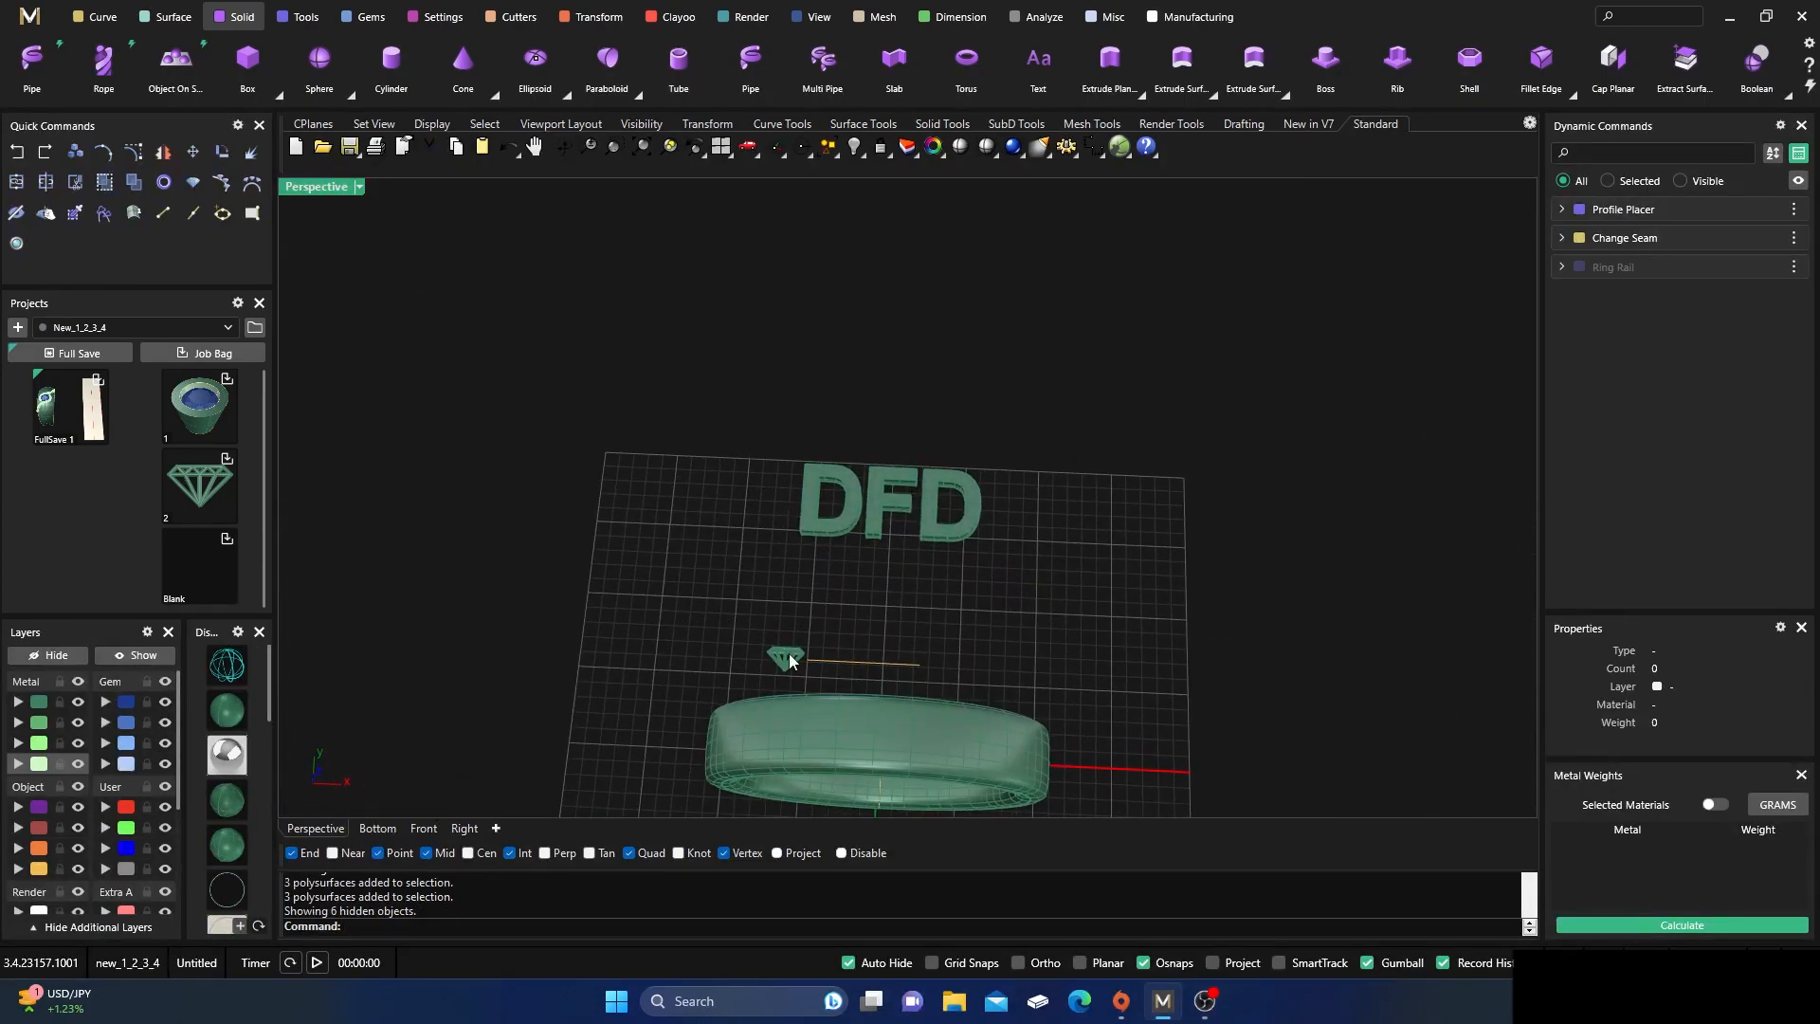
{"action": "left_click", "coordinate": [856, 668]}
{"action": "key", "text": "Delete"}
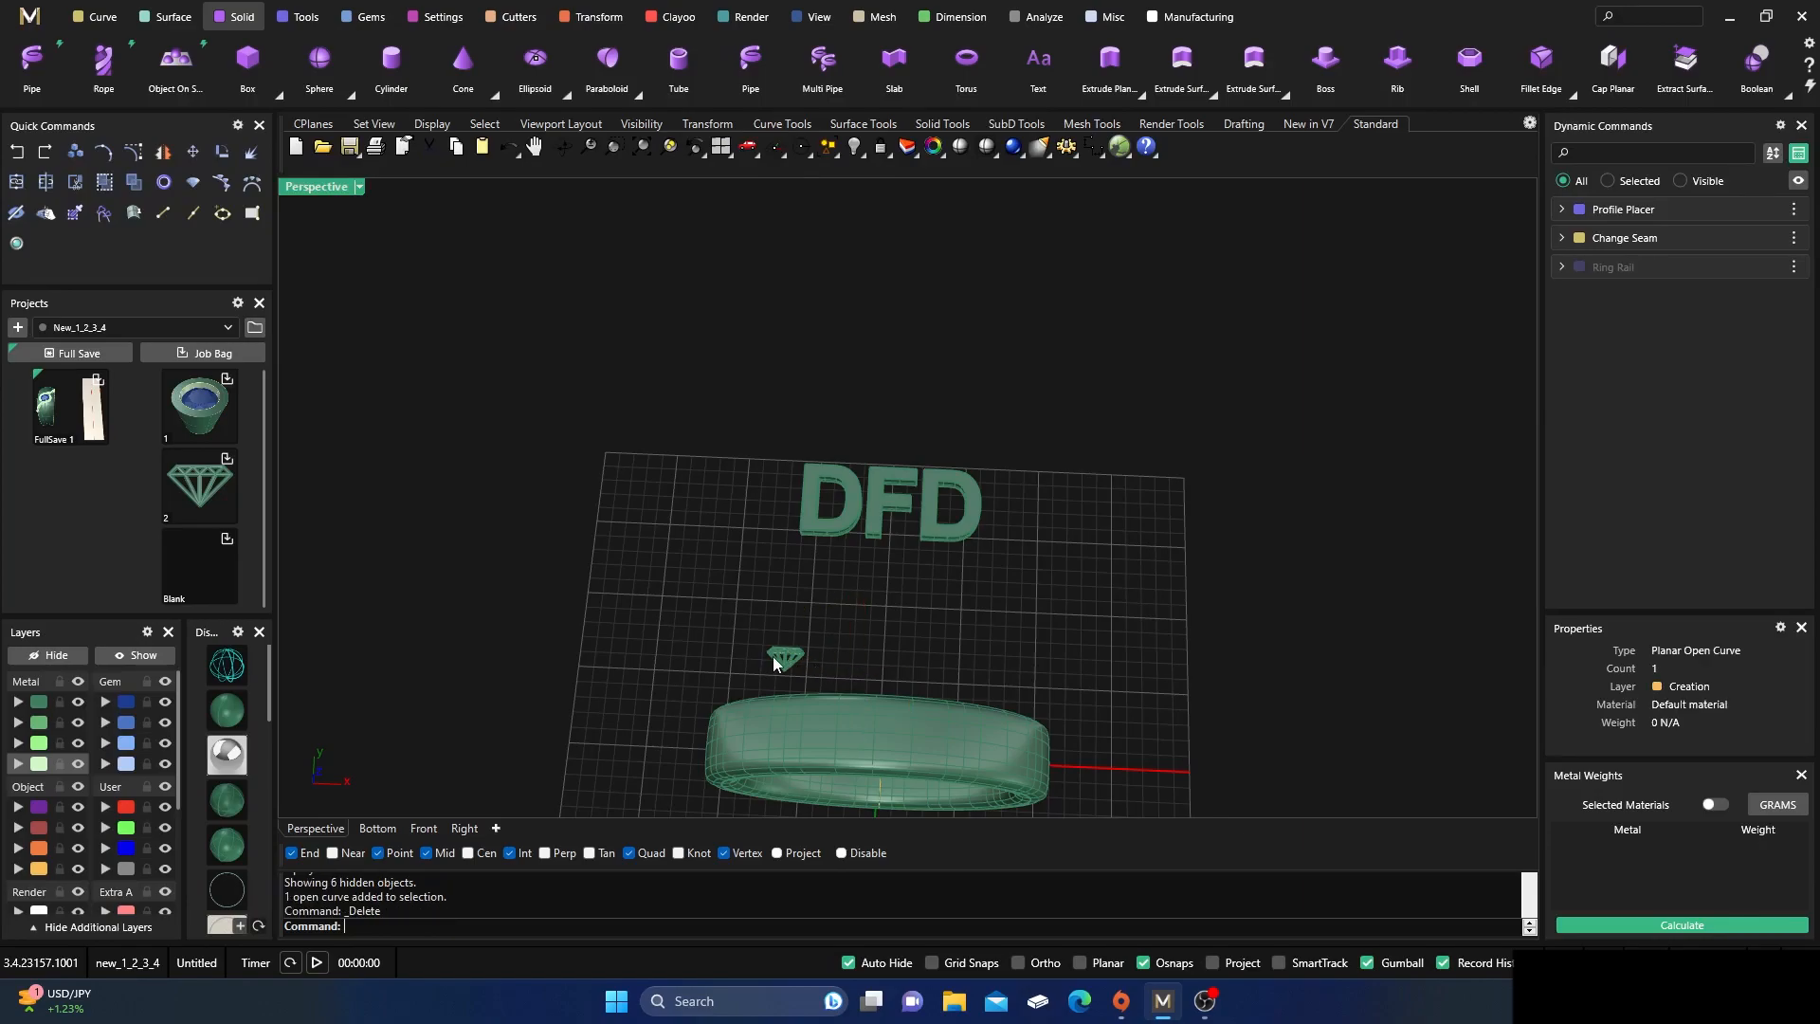
- Move the diamond motif away from the ring to a spot just below and left of the DFD lettering
{"action": "left_click", "coordinate": [787, 664]}
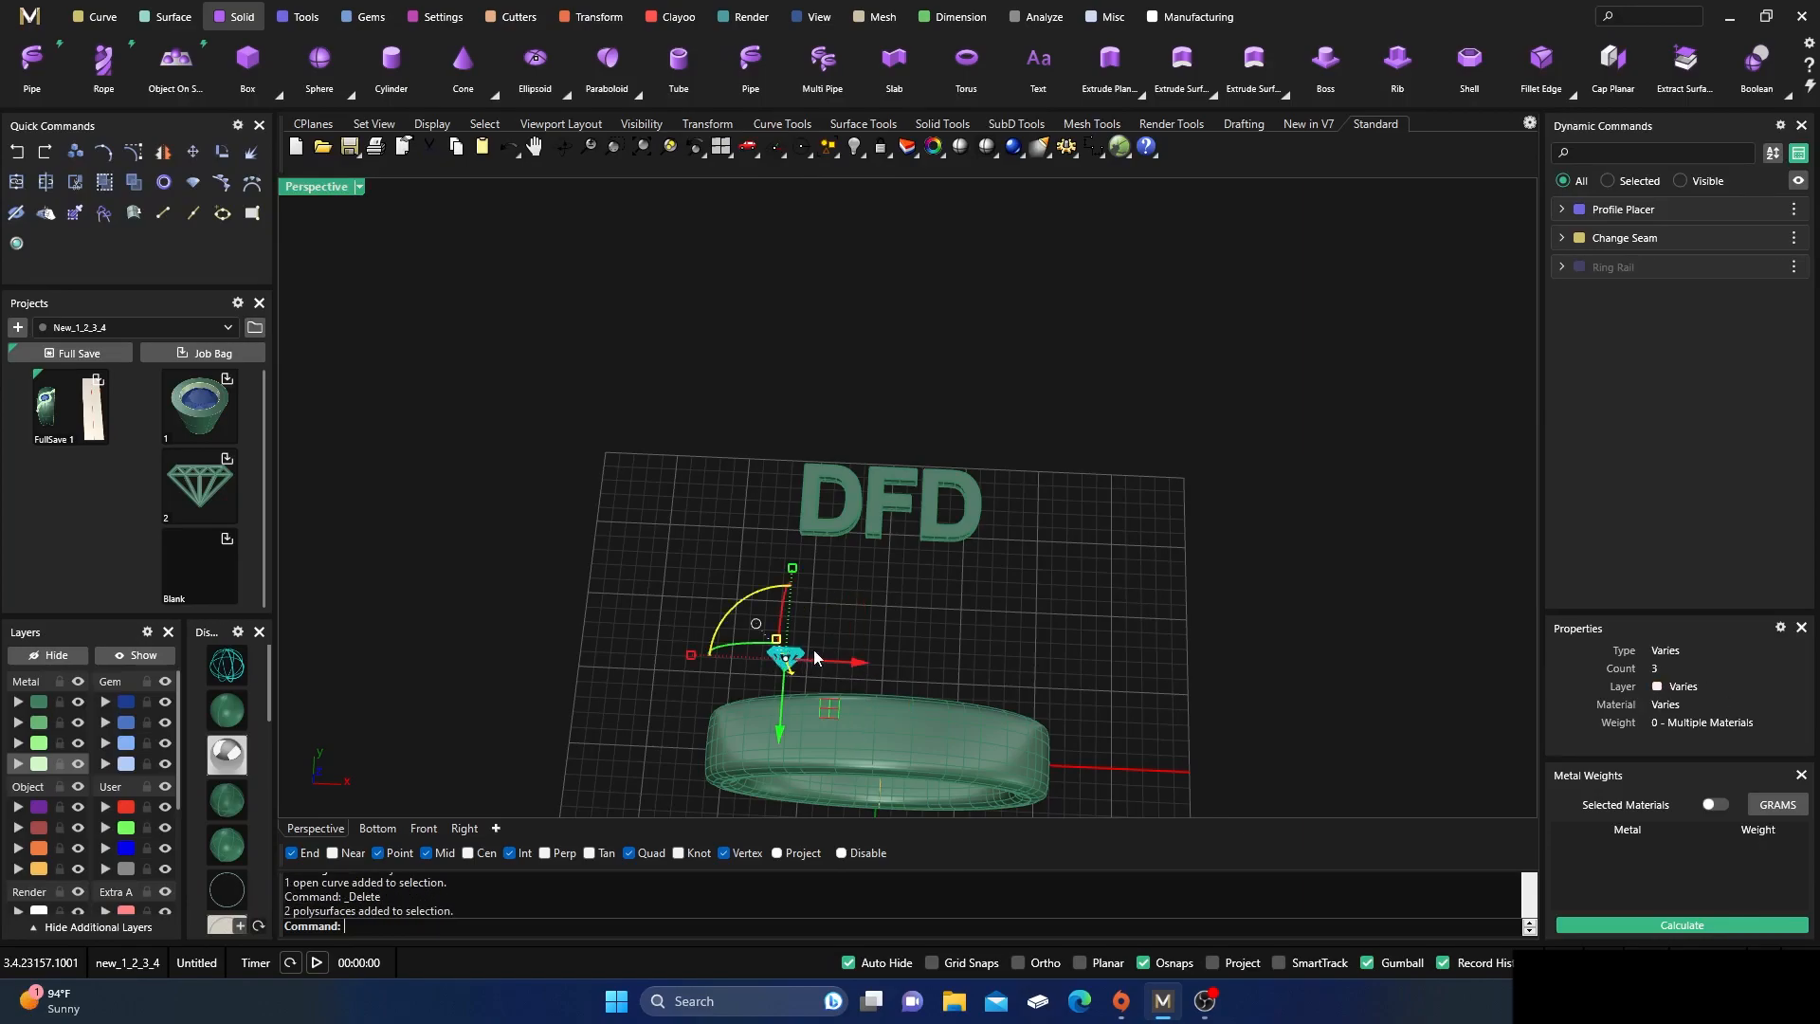
{"action": "left_click_drag", "start_coordinate": [828, 708], "coordinate": [731, 567]}
{"action": "left_click", "coordinate": [874, 604]}
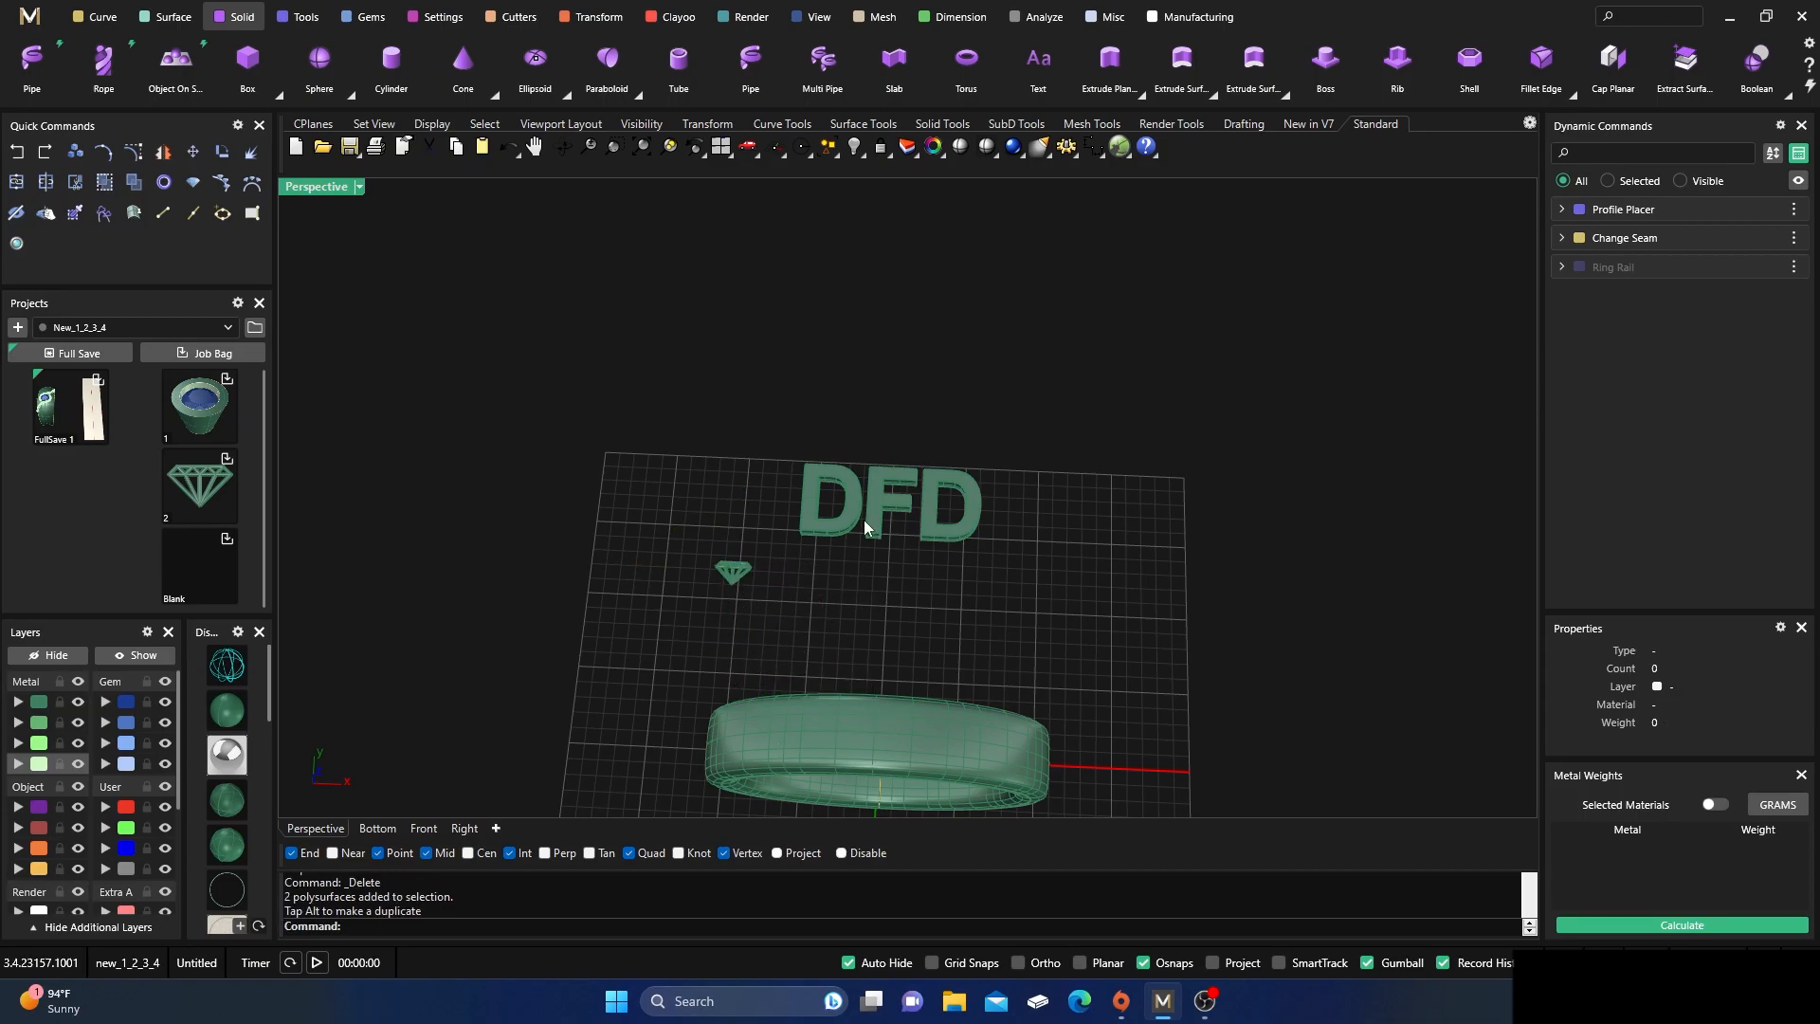
- Measure the length of the closed rail curve inside the ring band with Length and copy the resulting value
{"action": "right_click_drag", "start_coordinate": [851, 557], "coordinate": [854, 601]}
{"action": "scroll", "coordinate": [859, 681], "scroll_direction": "up", "scroll_amount": 5}
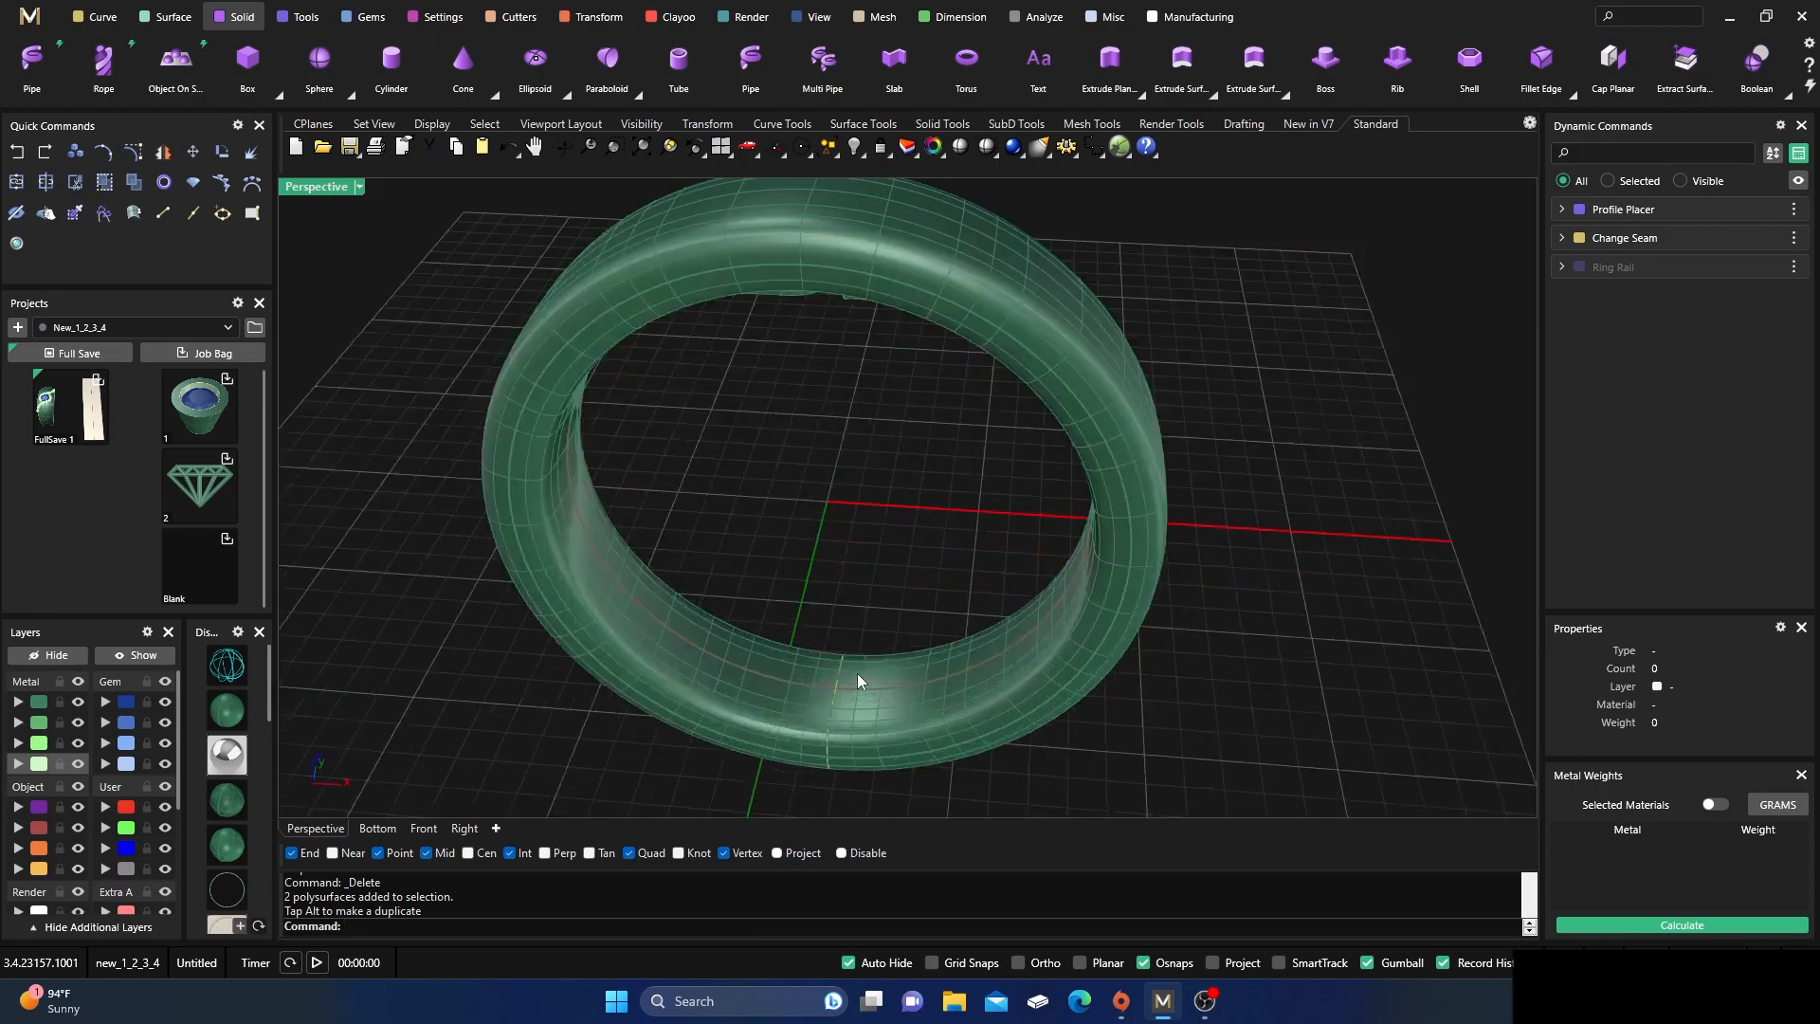
{"action": "scroll", "coordinate": [842, 515], "scroll_direction": "down", "scroll_amount": 4}
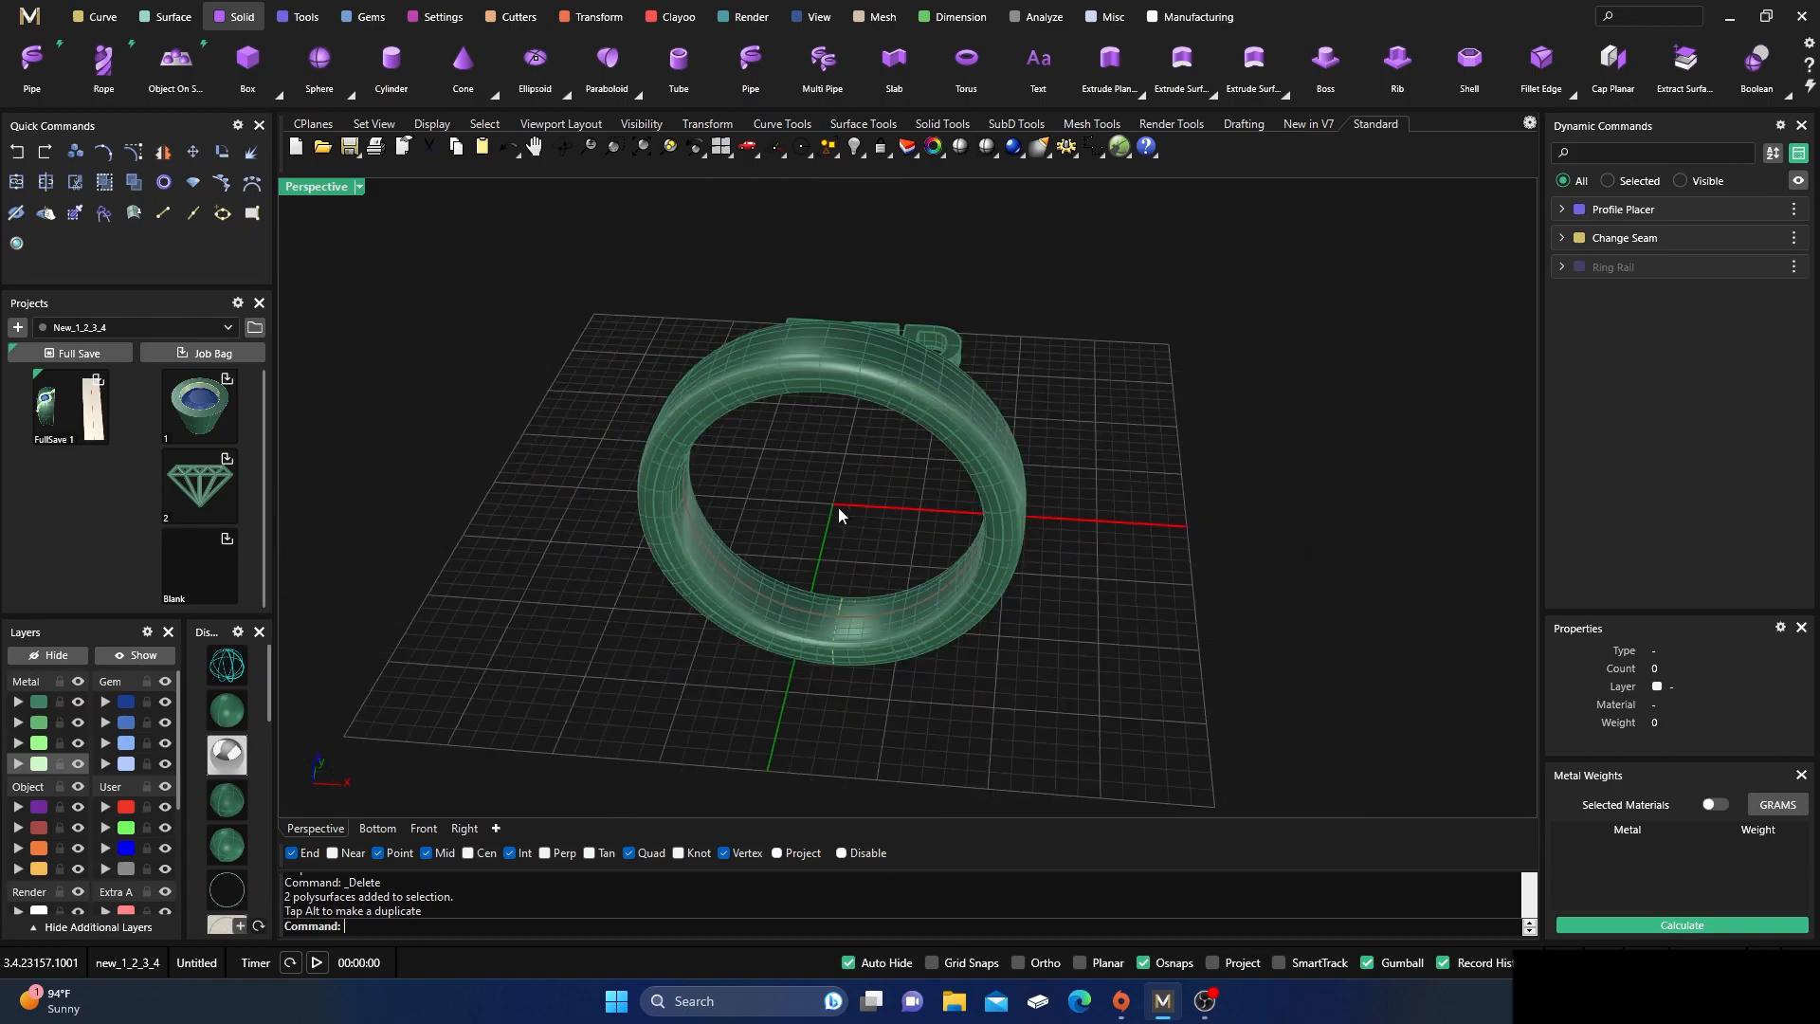
{"action": "left_click", "coordinate": [821, 624]}
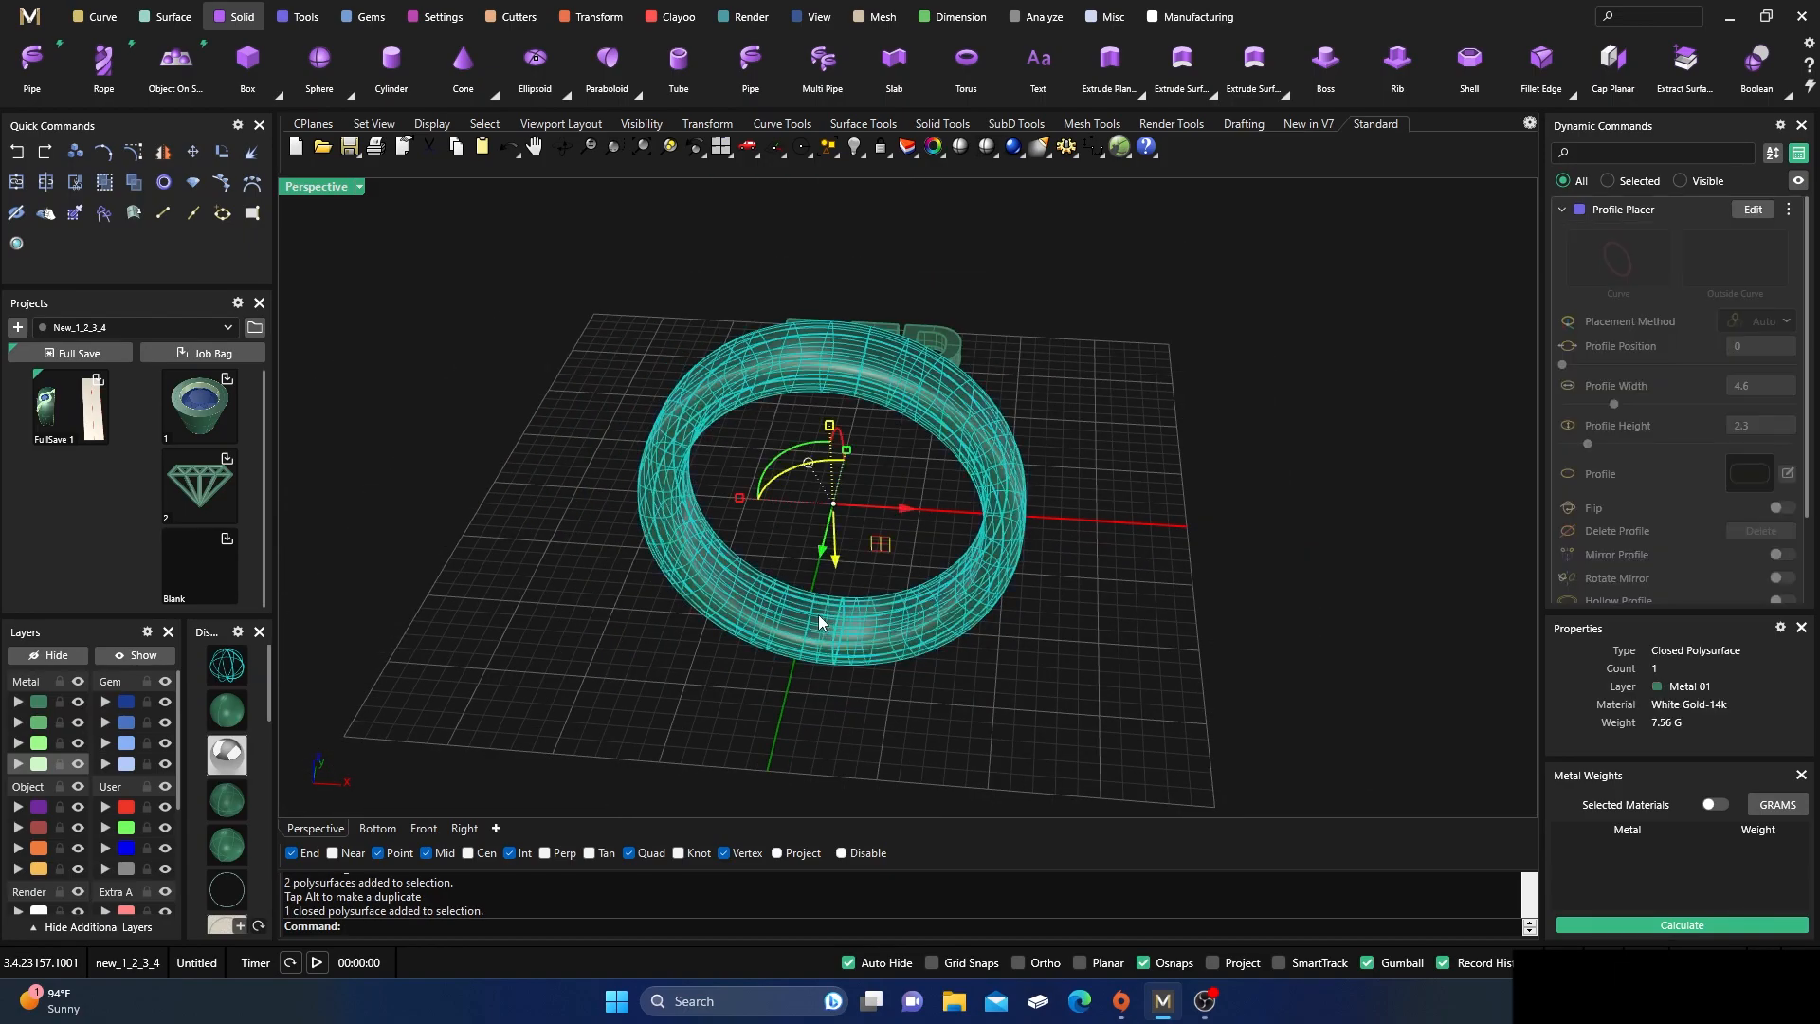
{"action": "left_click", "coordinate": [843, 628]}
{"action": "left_click", "coordinate": [891, 675]}
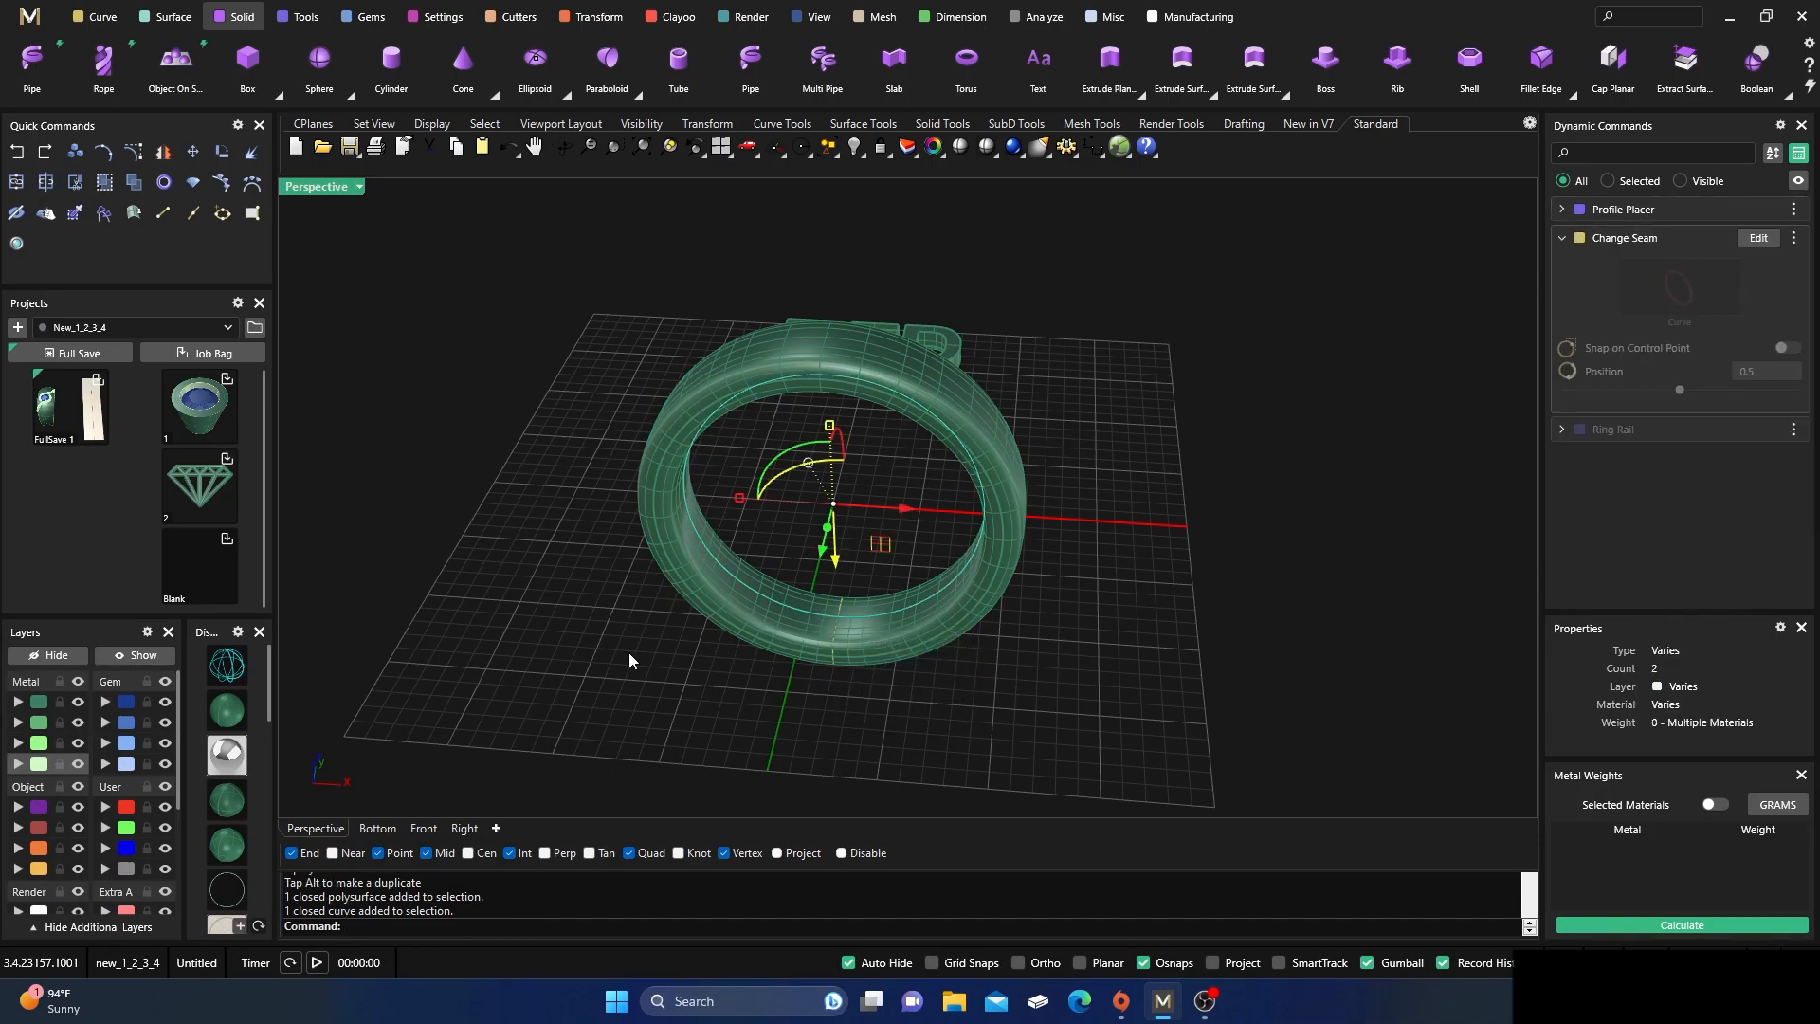
{"action": "type", "text": "Length"}
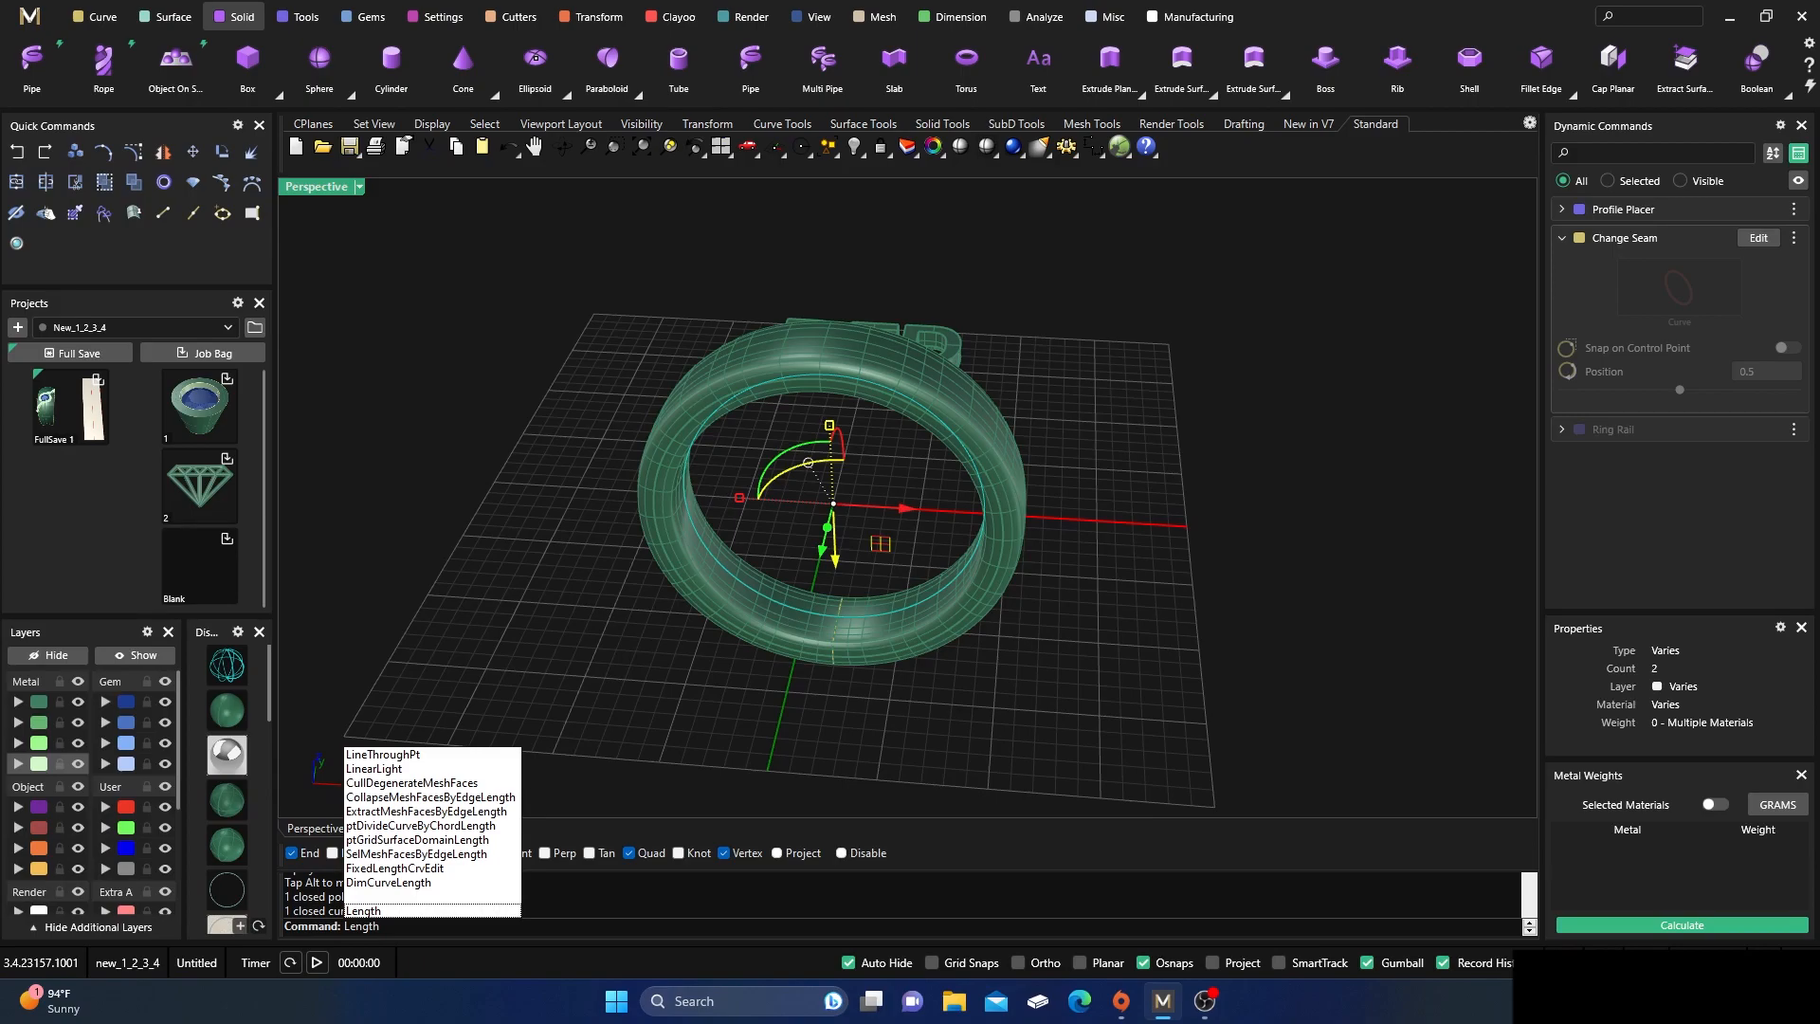
{"action": "key", "text": "Return"}
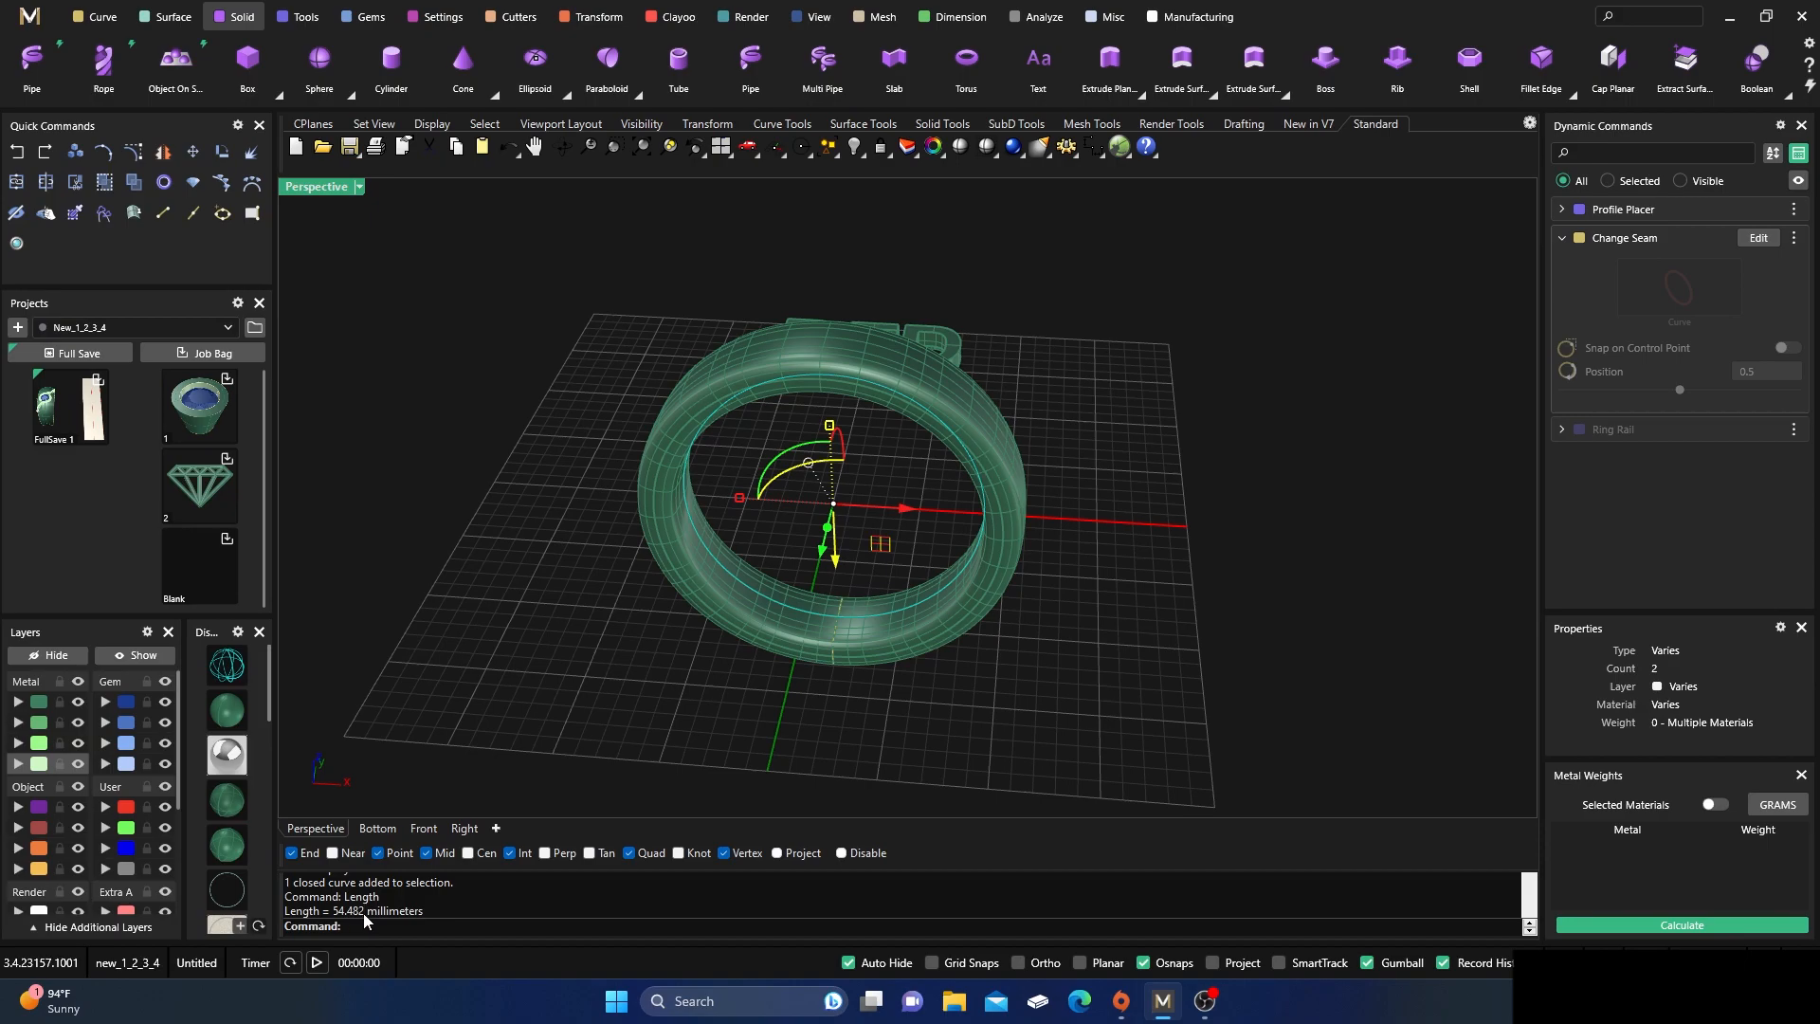
{"action": "left_click_drag", "start_coordinate": [368, 912], "coordinate": [334, 915]}
{"action": "right_click", "coordinate": [344, 917]}
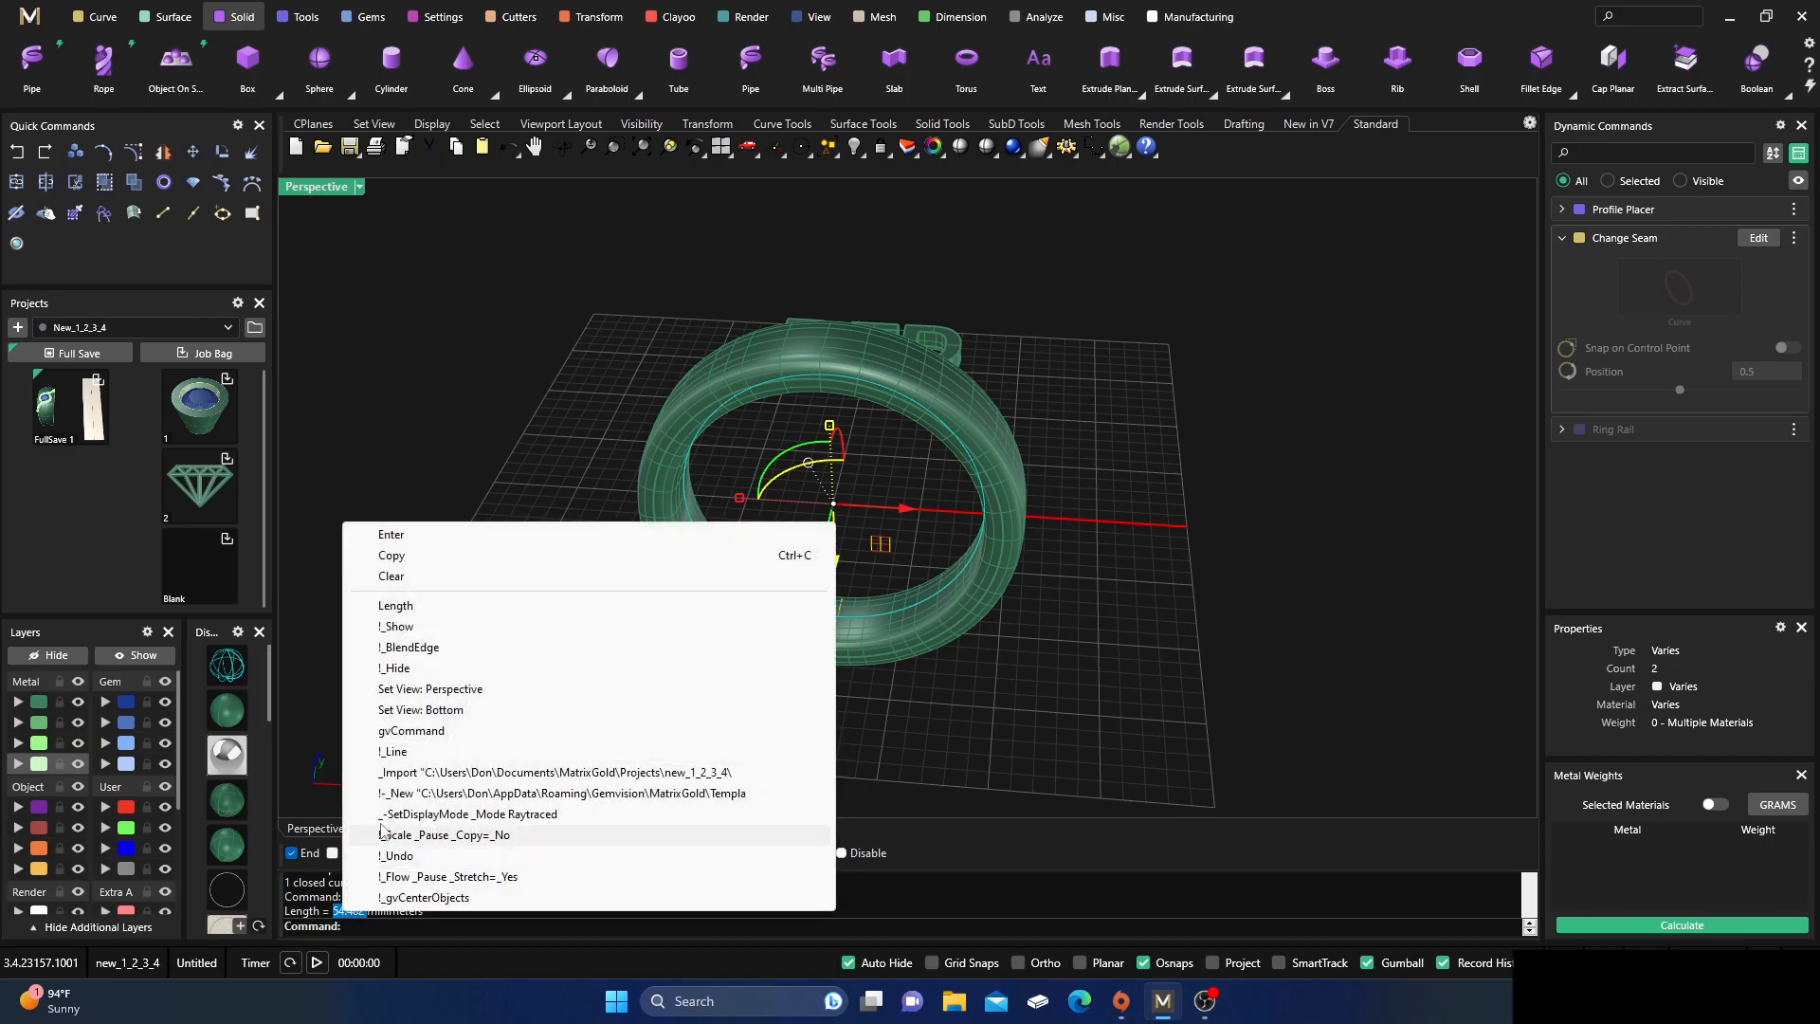
{"action": "left_click", "coordinate": [404, 557]}
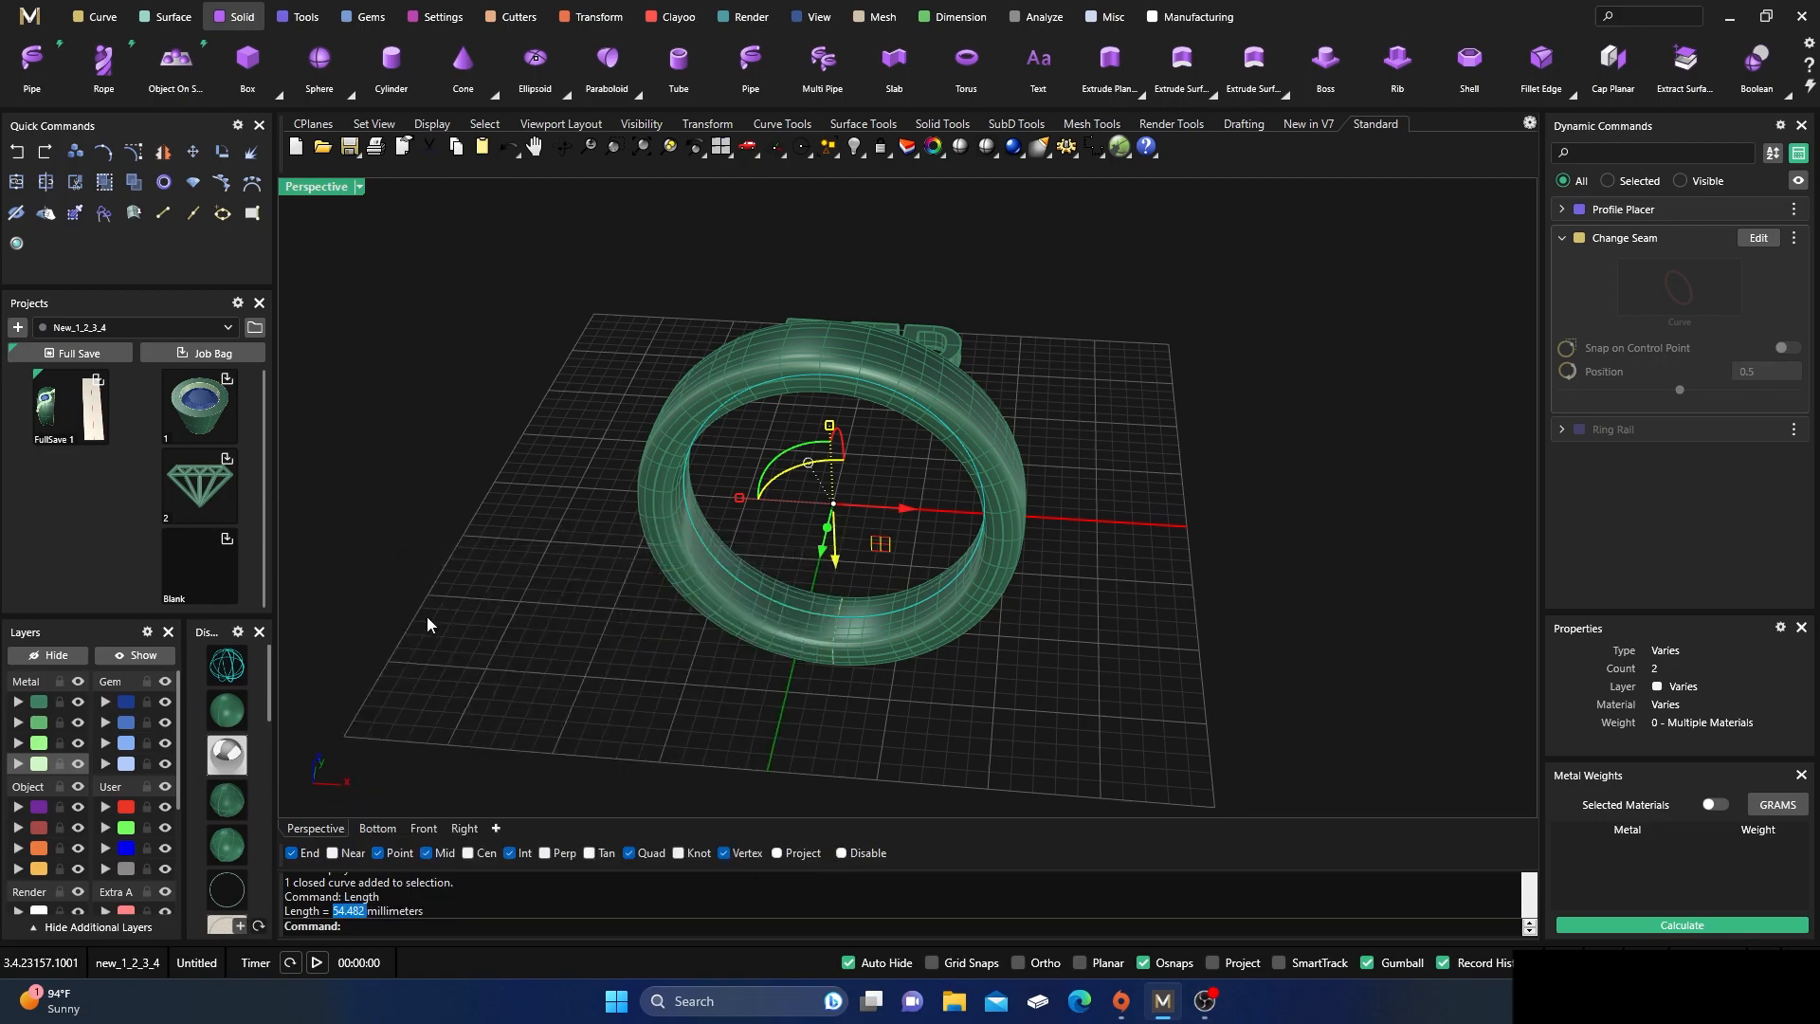
{"action": "key", "text": "Escape"}
- Draw a 54.482 mm line on the Creation layer, running parallel to the X axis from near the grid's upper-left corner
{"action": "left_click", "coordinate": [163, 212]}
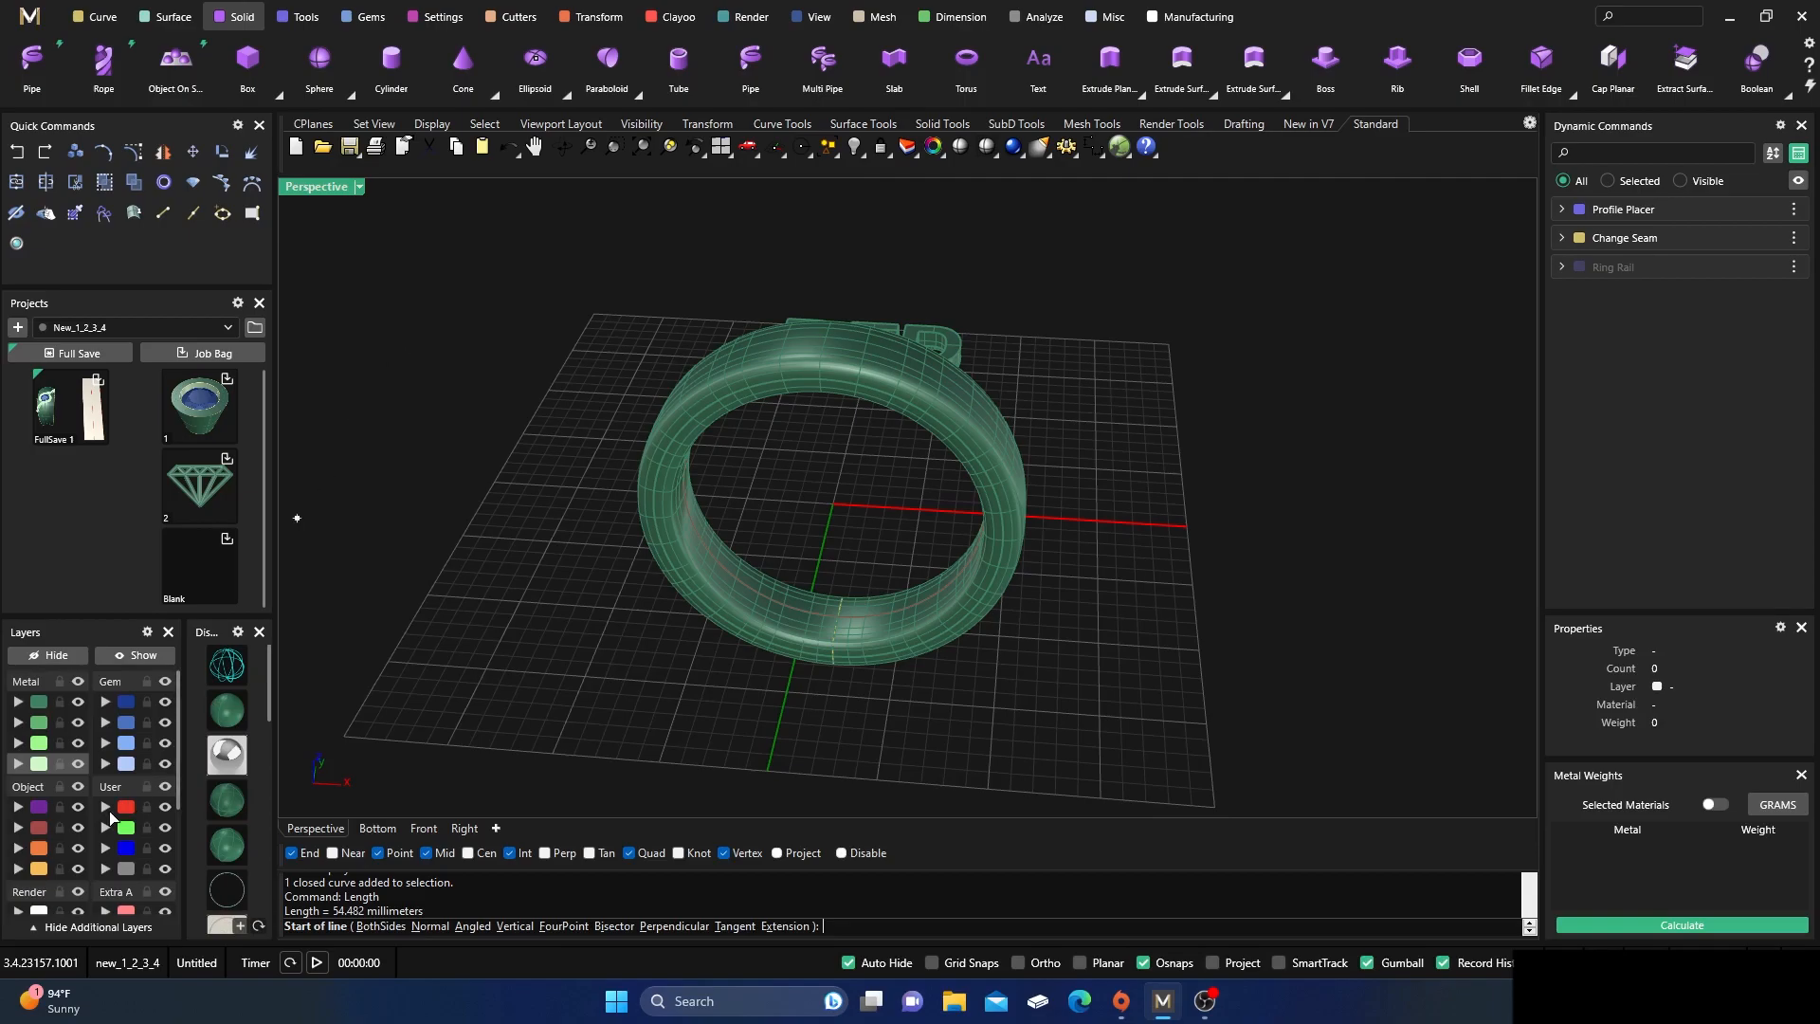
{"action": "left_click", "coordinate": [34, 868]}
{"action": "right_click_drag", "start_coordinate": [519, 434], "coordinate": [571, 487]}
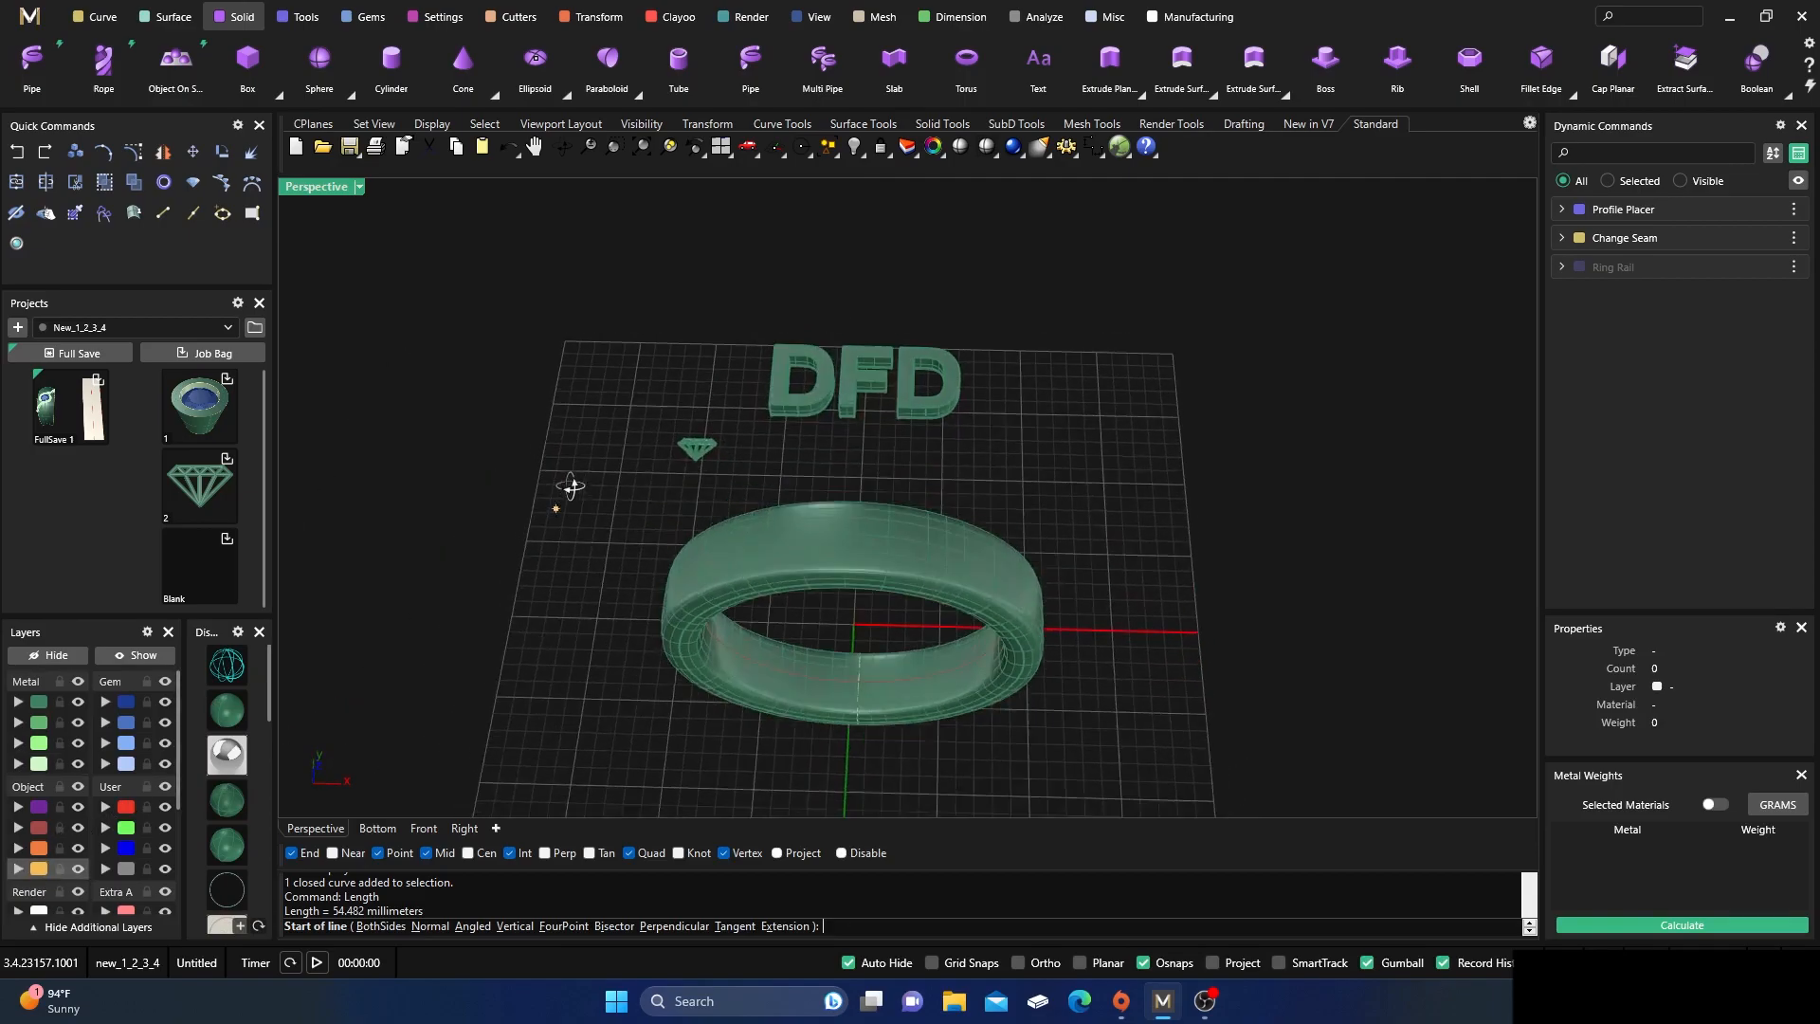
{"action": "left_click", "coordinate": [560, 369]}
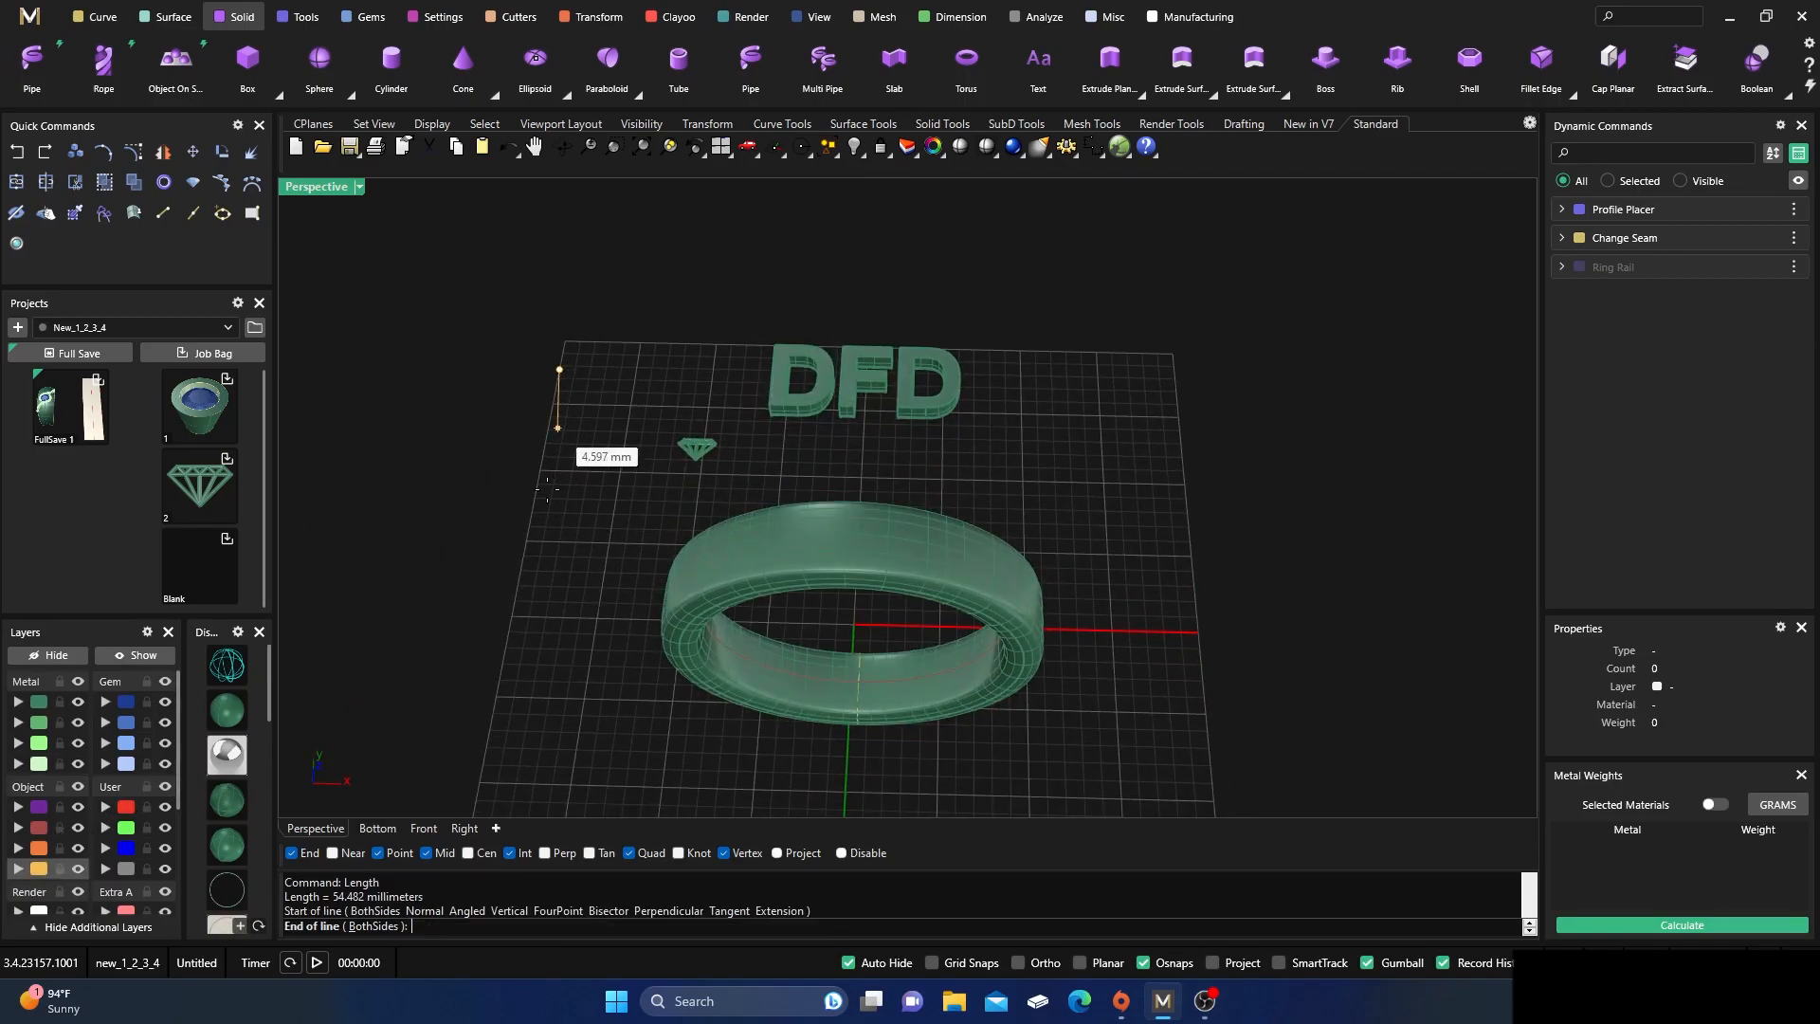
{"action": "right_click", "coordinate": [427, 927]}
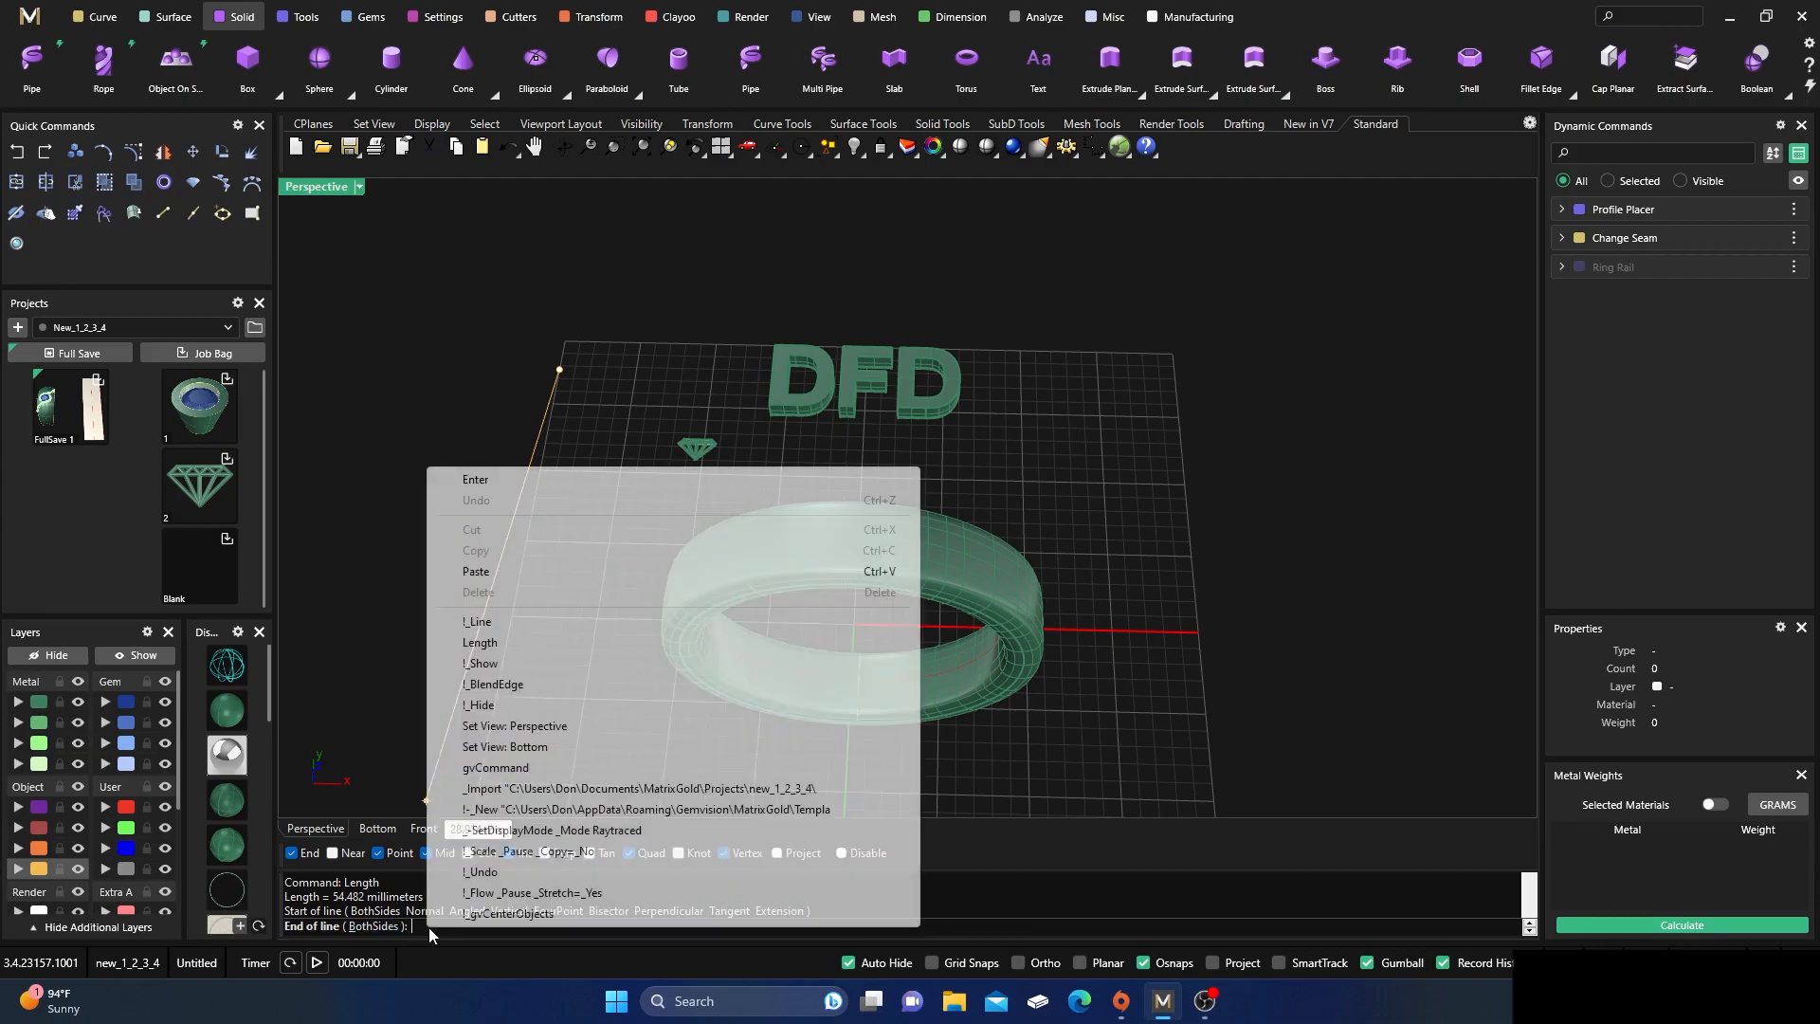
{"action": "left_click", "coordinate": [475, 570]}
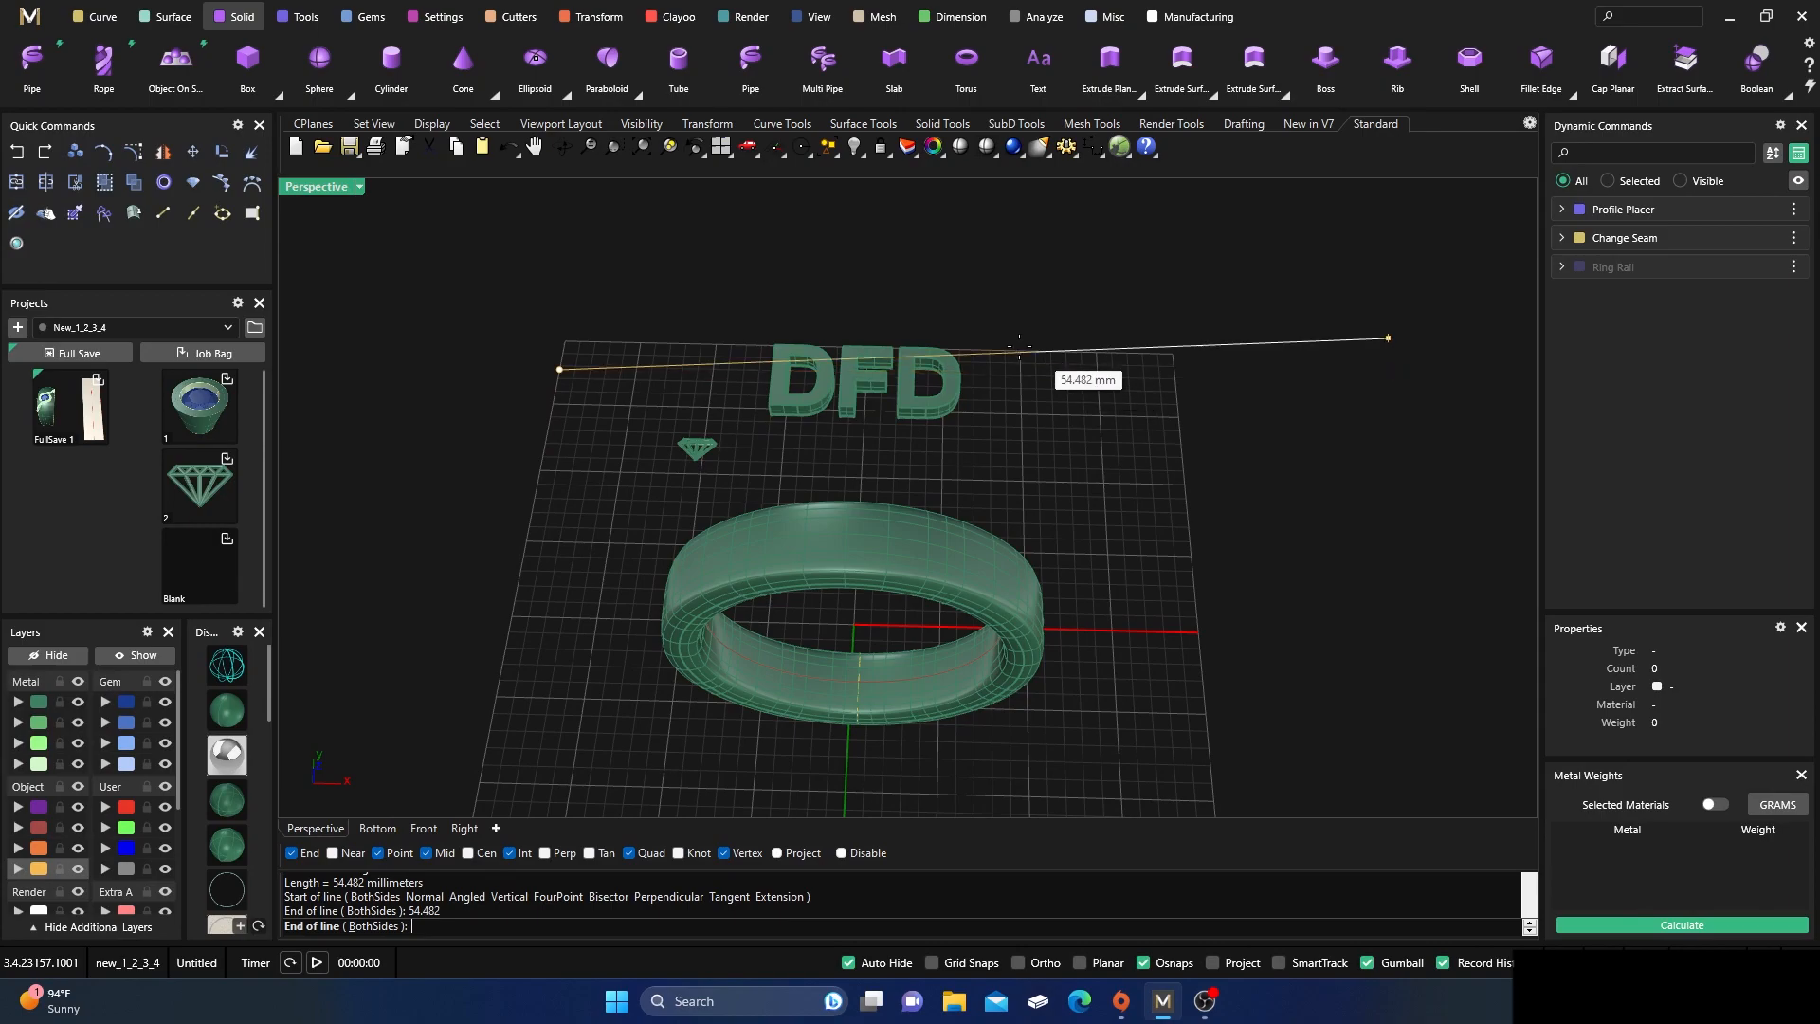
{"action": "scroll", "coordinate": [1038, 374], "scroll_direction": "down", "scroll_amount": 5}
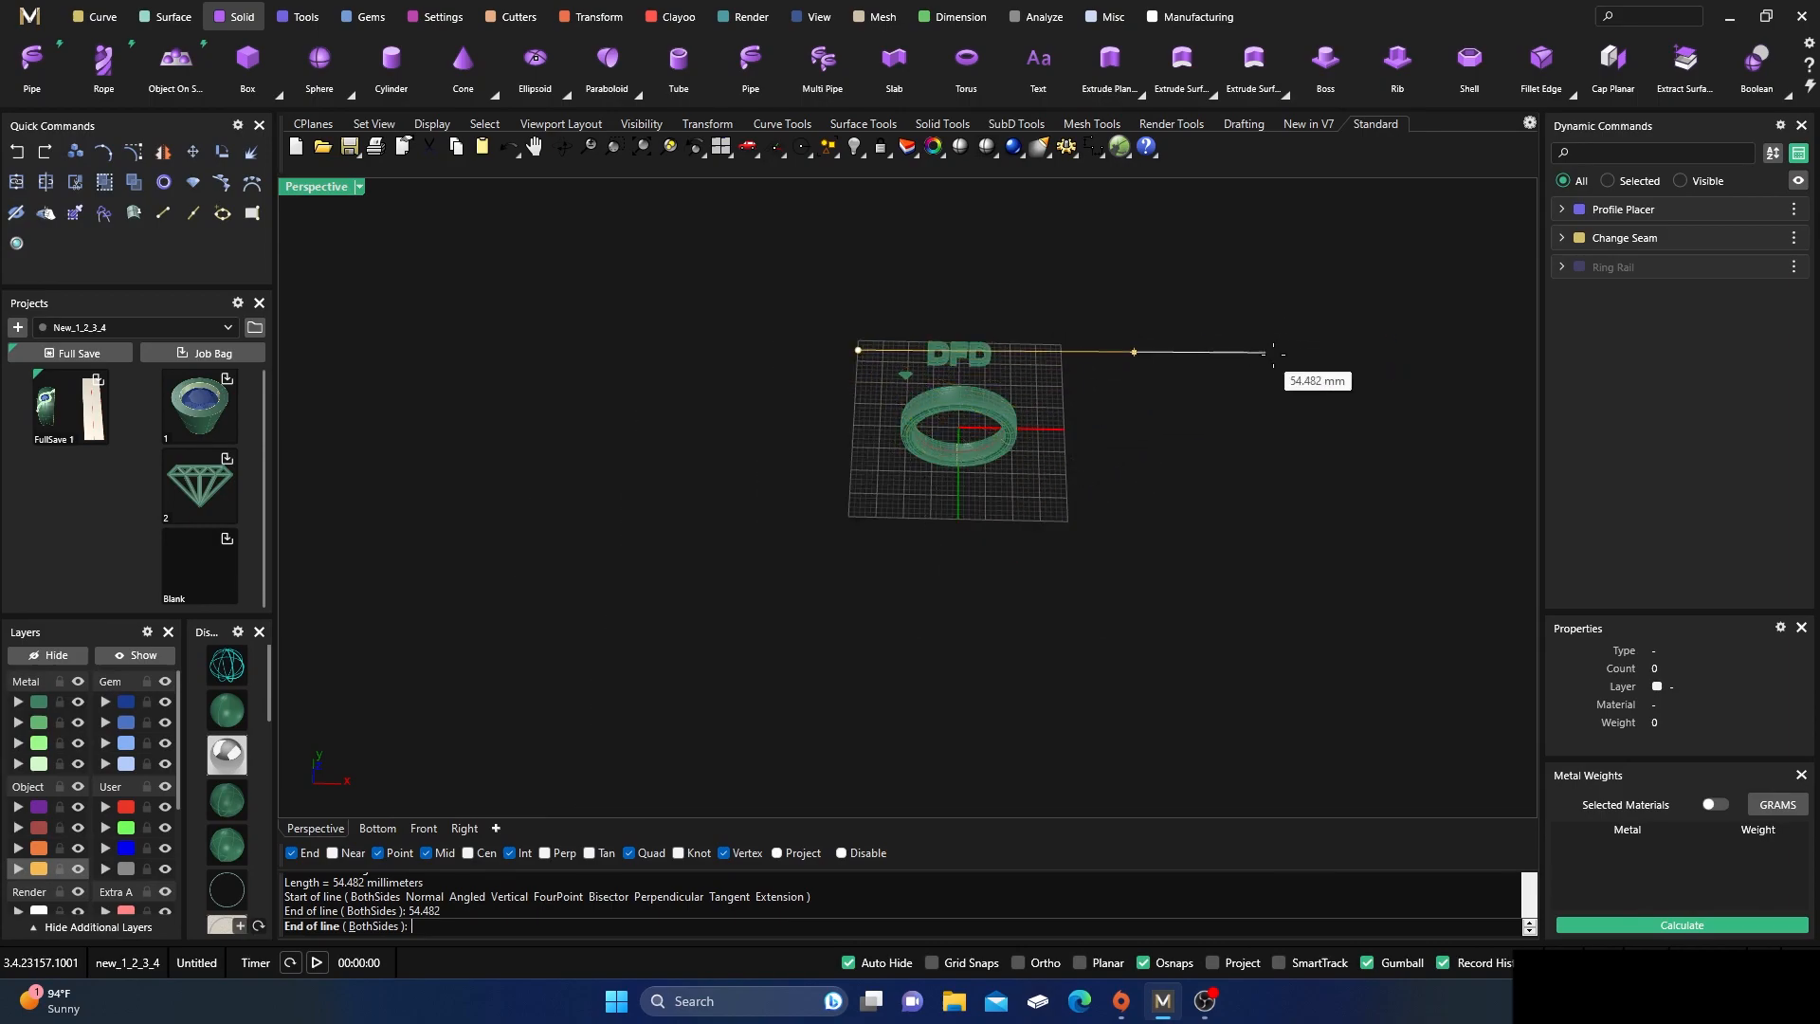
{"action": "left_click", "coordinate": [1304, 350]}
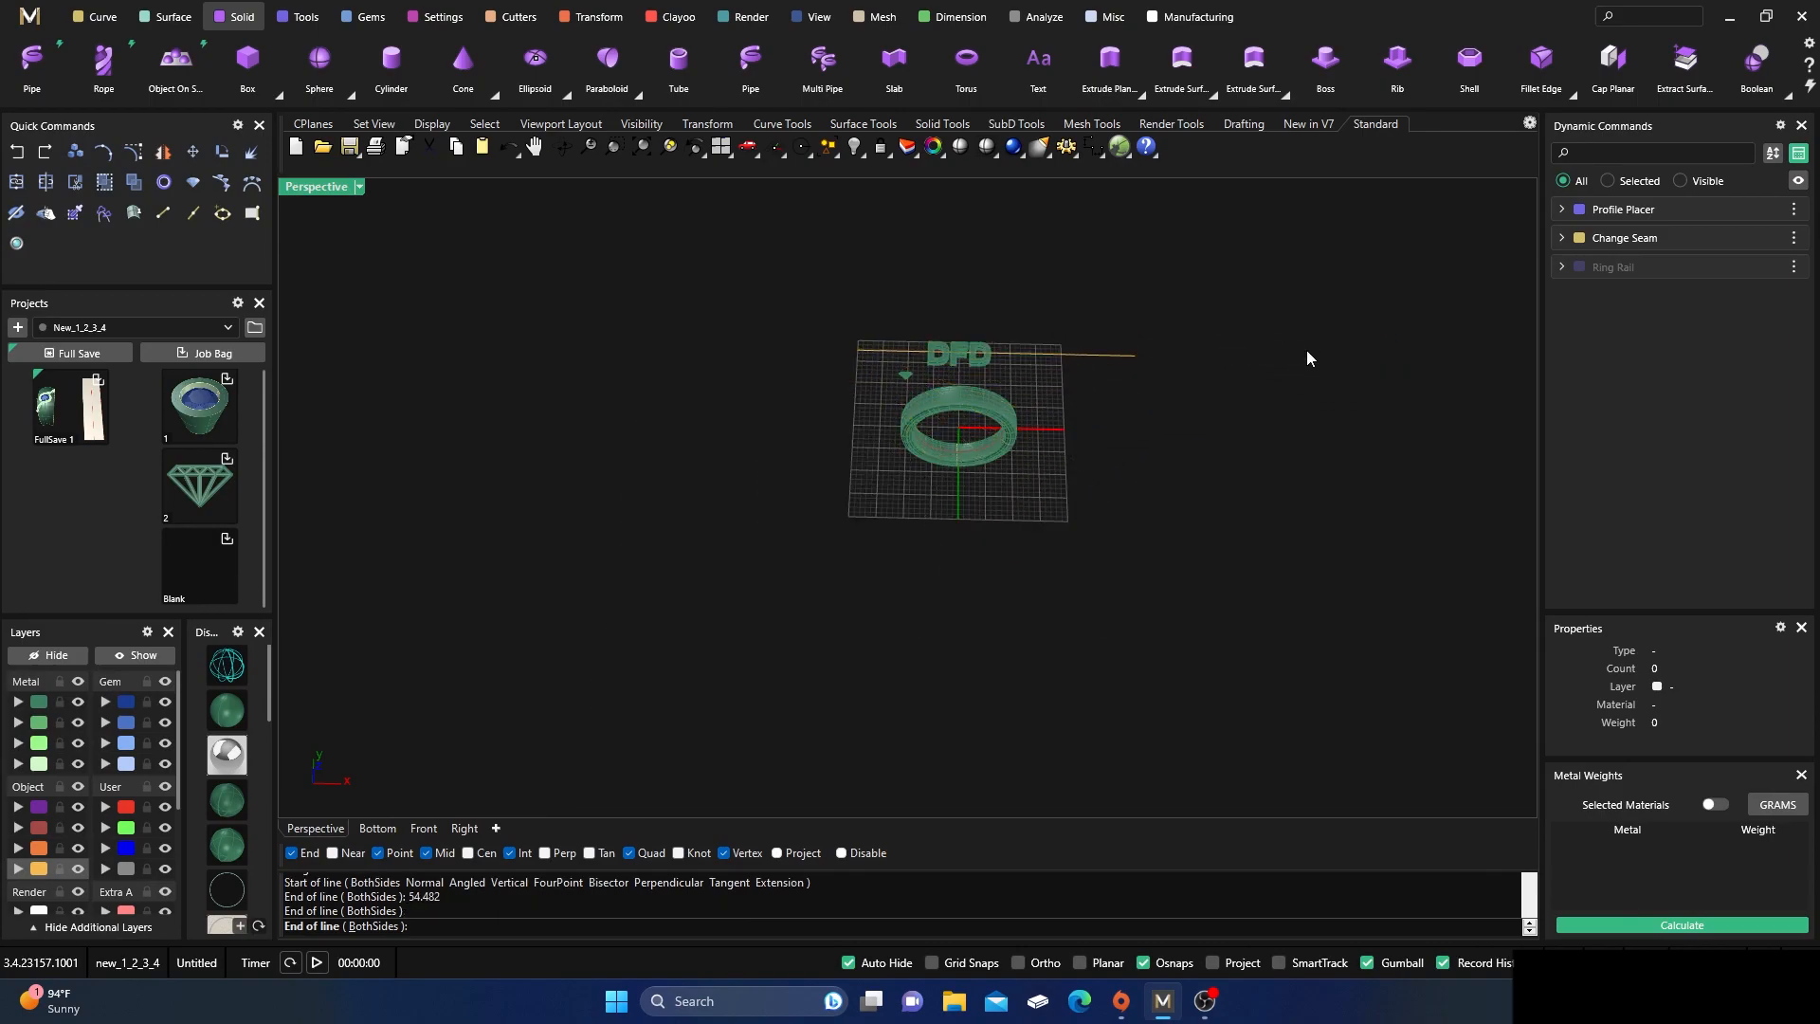
- Hide the ring band together with its rail curves, leaving the lettering, diamond motif and line shown
{"action": "scroll", "coordinate": [1052, 374], "scroll_direction": "up", "scroll_amount": 3}
{"action": "scroll", "coordinate": [1030, 394], "scroll_direction": "up", "scroll_amount": 2}
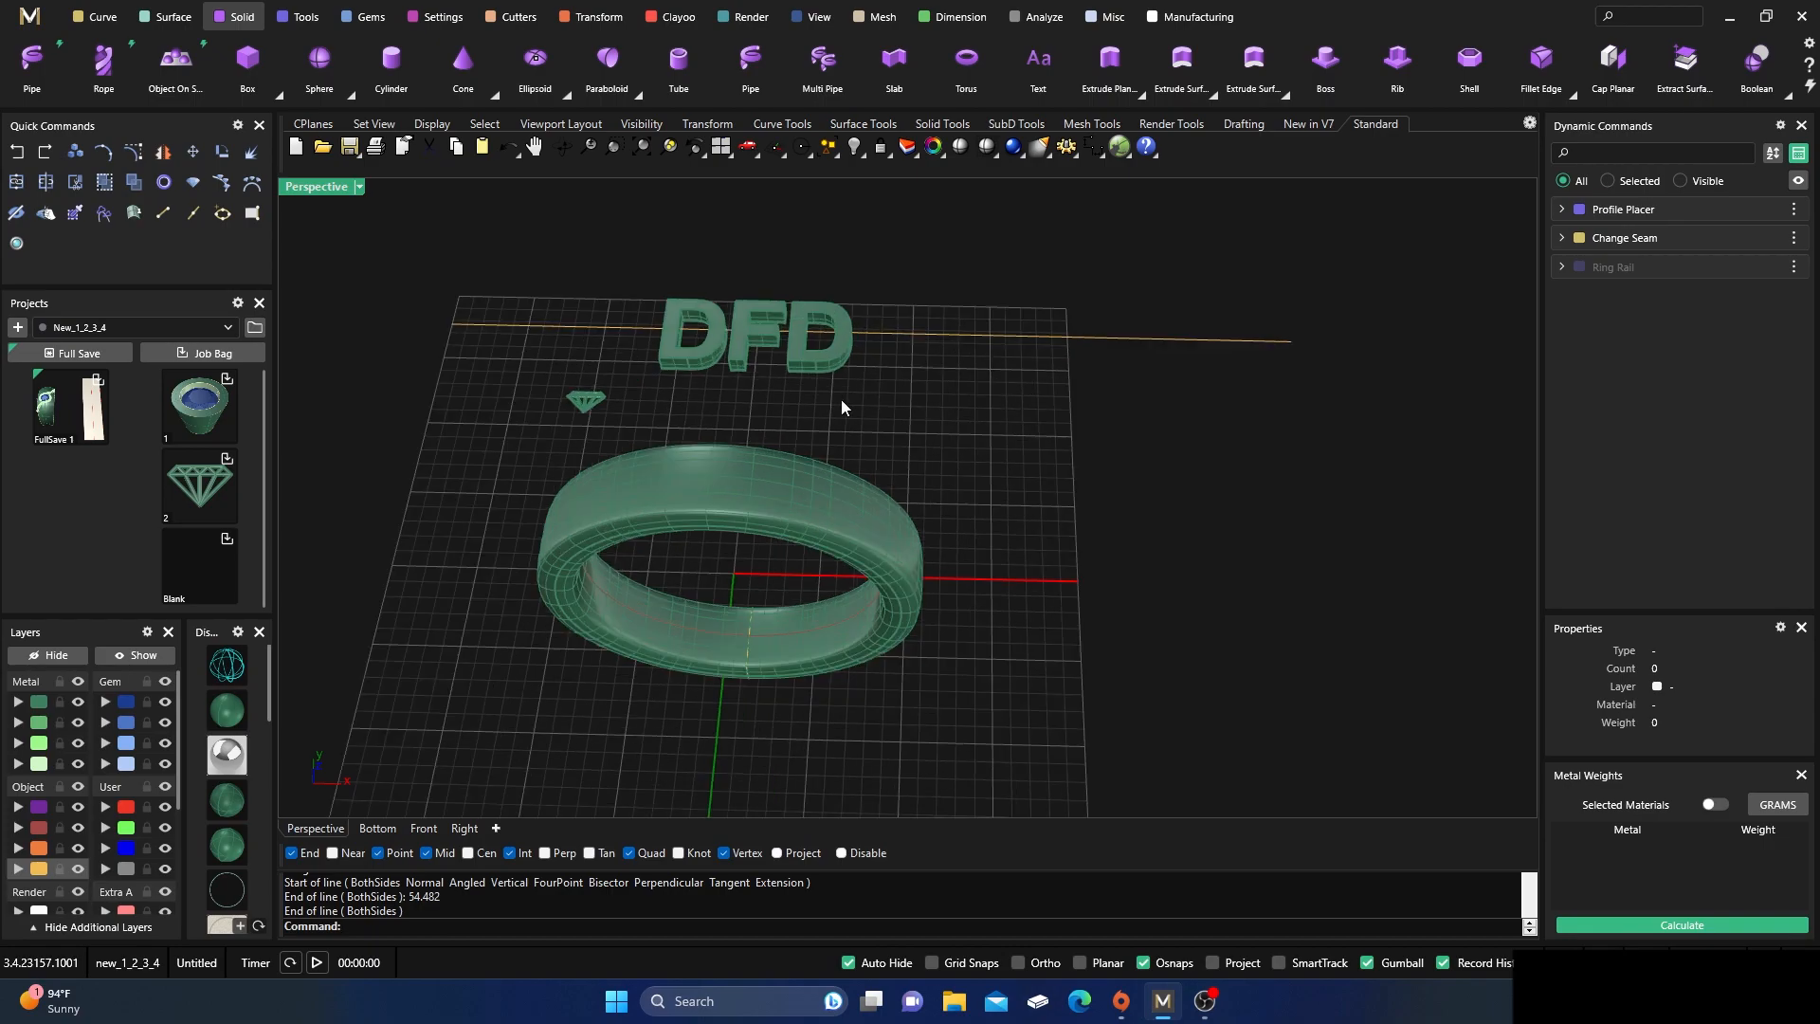
{"action": "left_click", "coordinate": [736, 365]}
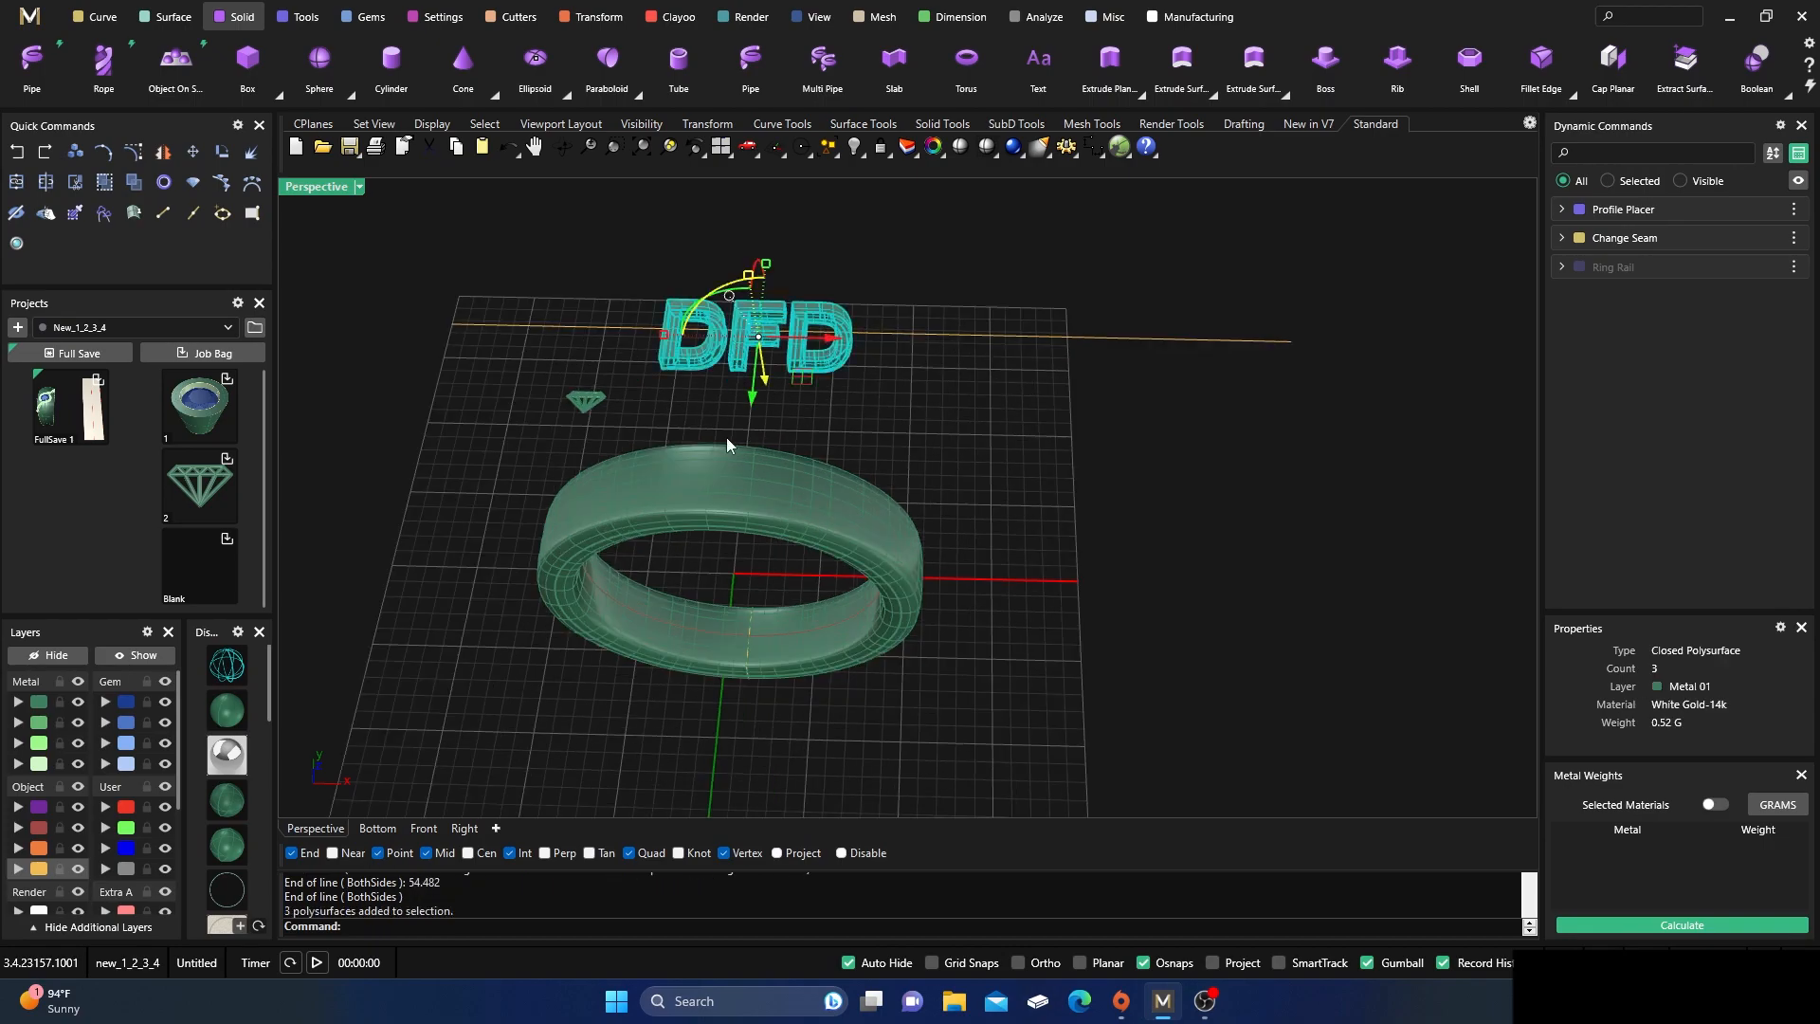
{"action": "right_click_drag", "start_coordinate": [716, 713], "coordinate": [585, 579]}
{"action": "key", "text": "Escape"}
{"action": "left_click_drag", "start_coordinate": [465, 212], "coordinate": [696, 640]}
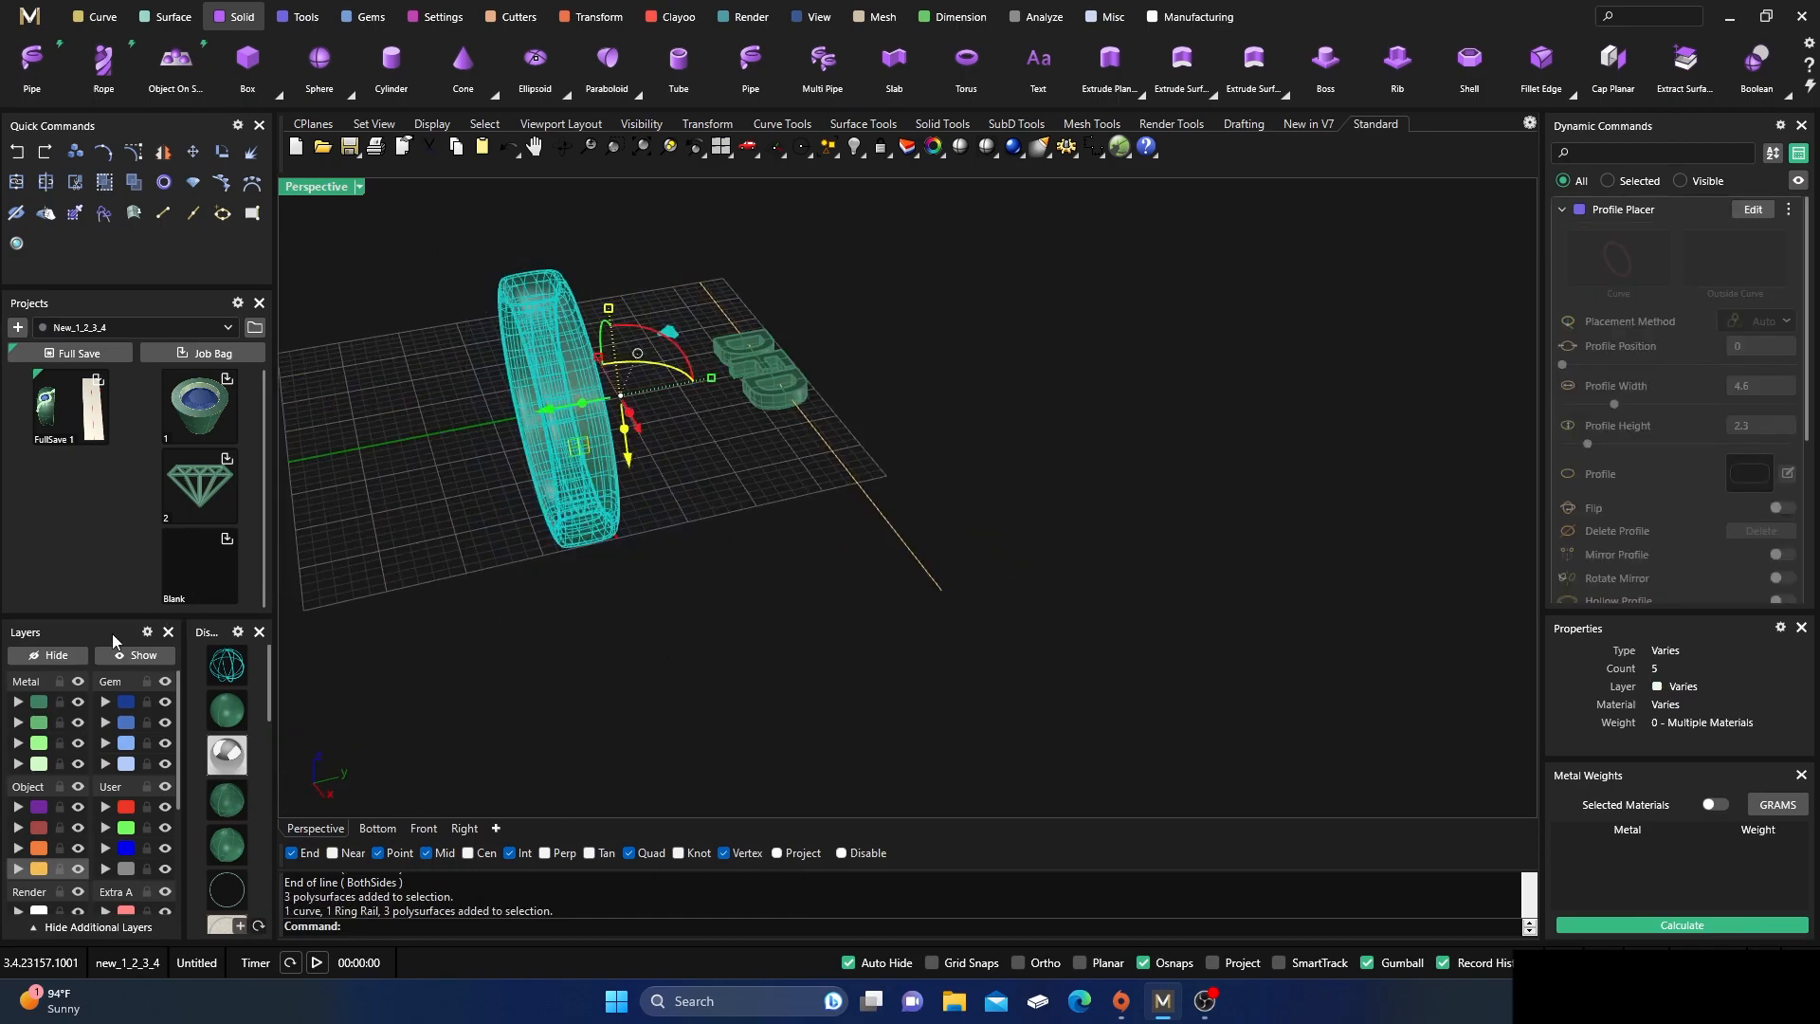
{"action": "key", "text": "Escape"}
{"action": "left_click_drag", "start_coordinate": [475, 249], "coordinate": [628, 599]}
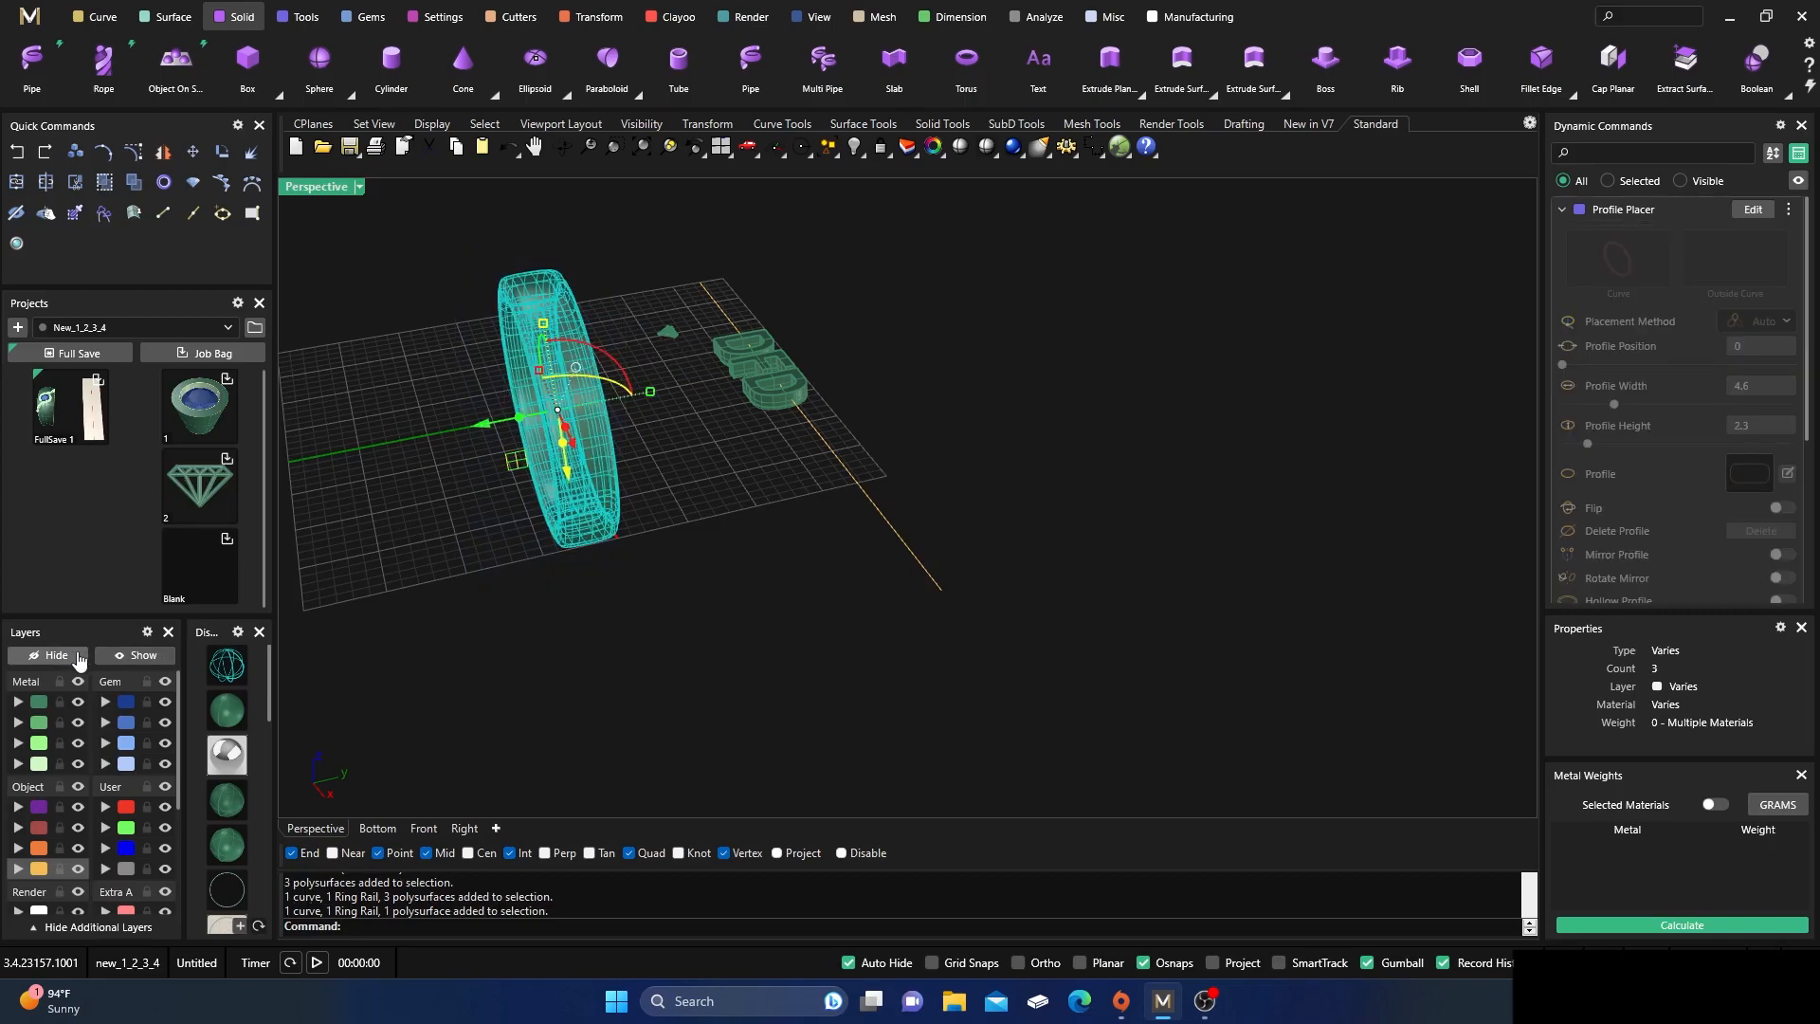
{"action": "left_click", "coordinate": [87, 661]}
- Center the diamond motif on the world origin along X, Y and Z, using the BoundingBox method
{"action": "right_click_drag", "start_coordinate": [735, 517], "coordinate": [862, 456]}
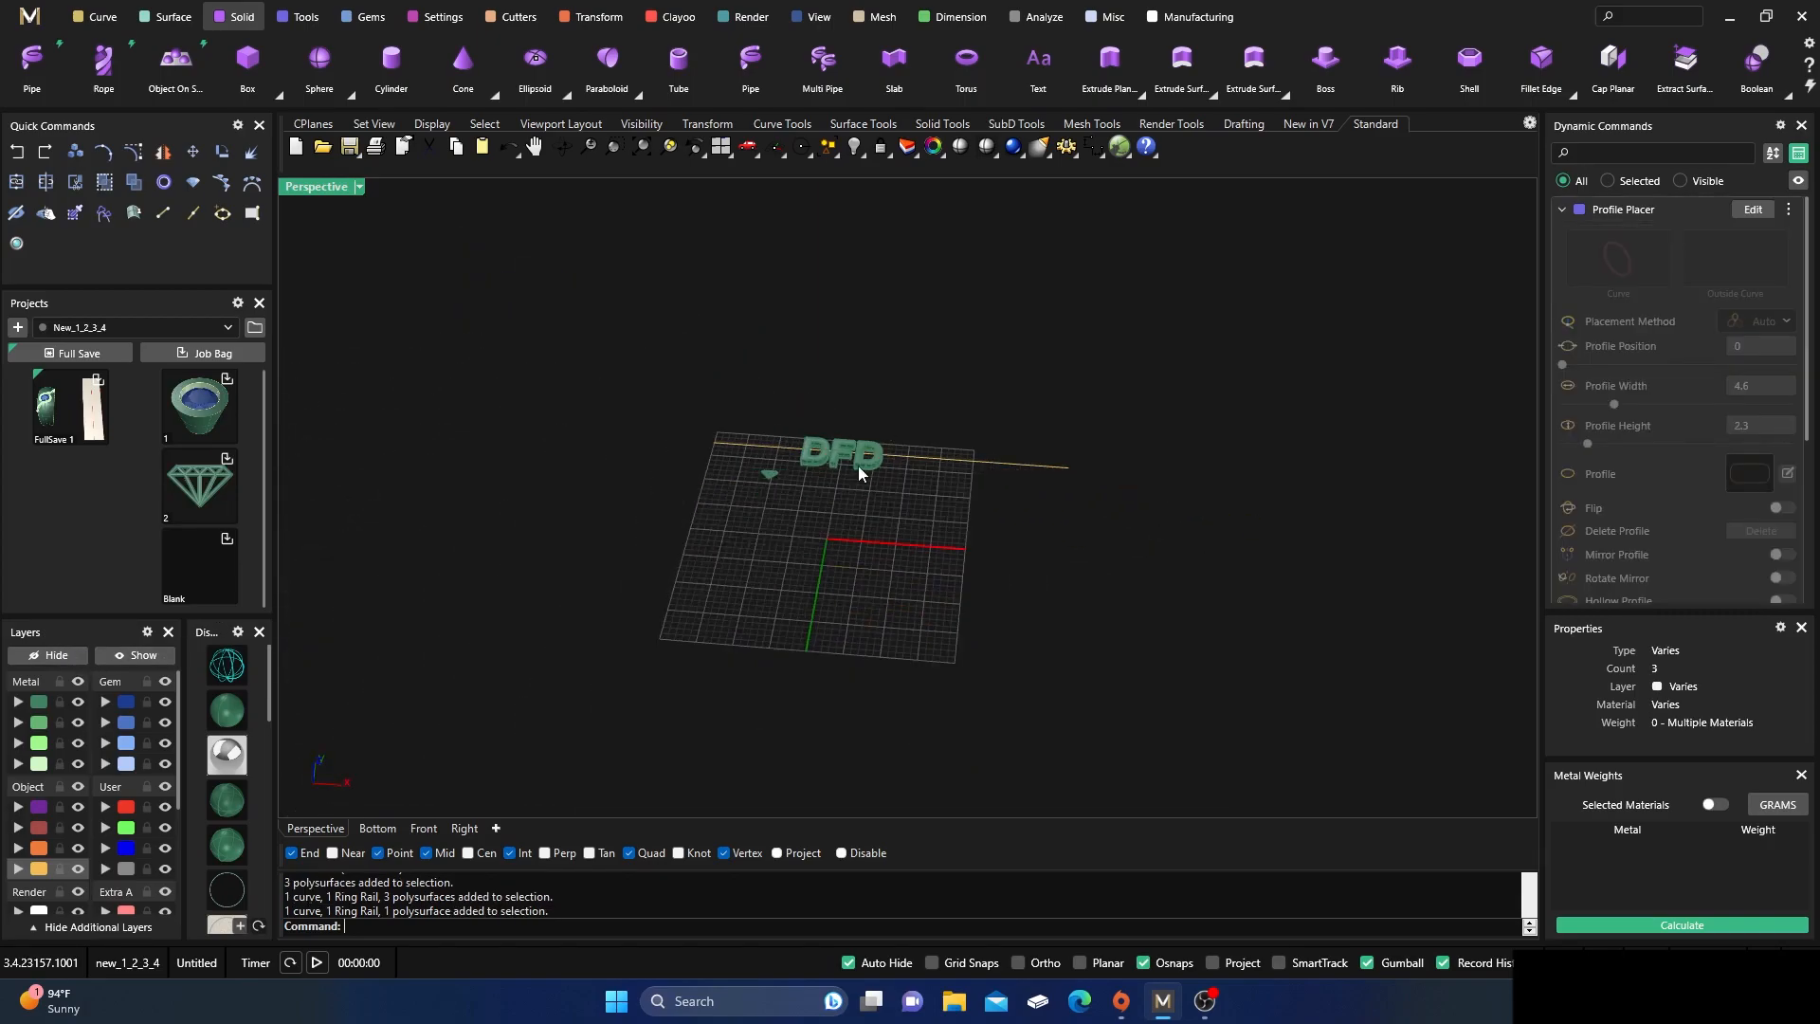
{"action": "scroll", "coordinate": [801, 481], "scroll_direction": "up", "scroll_amount": 3}
{"action": "left_click", "coordinate": [735, 466]}
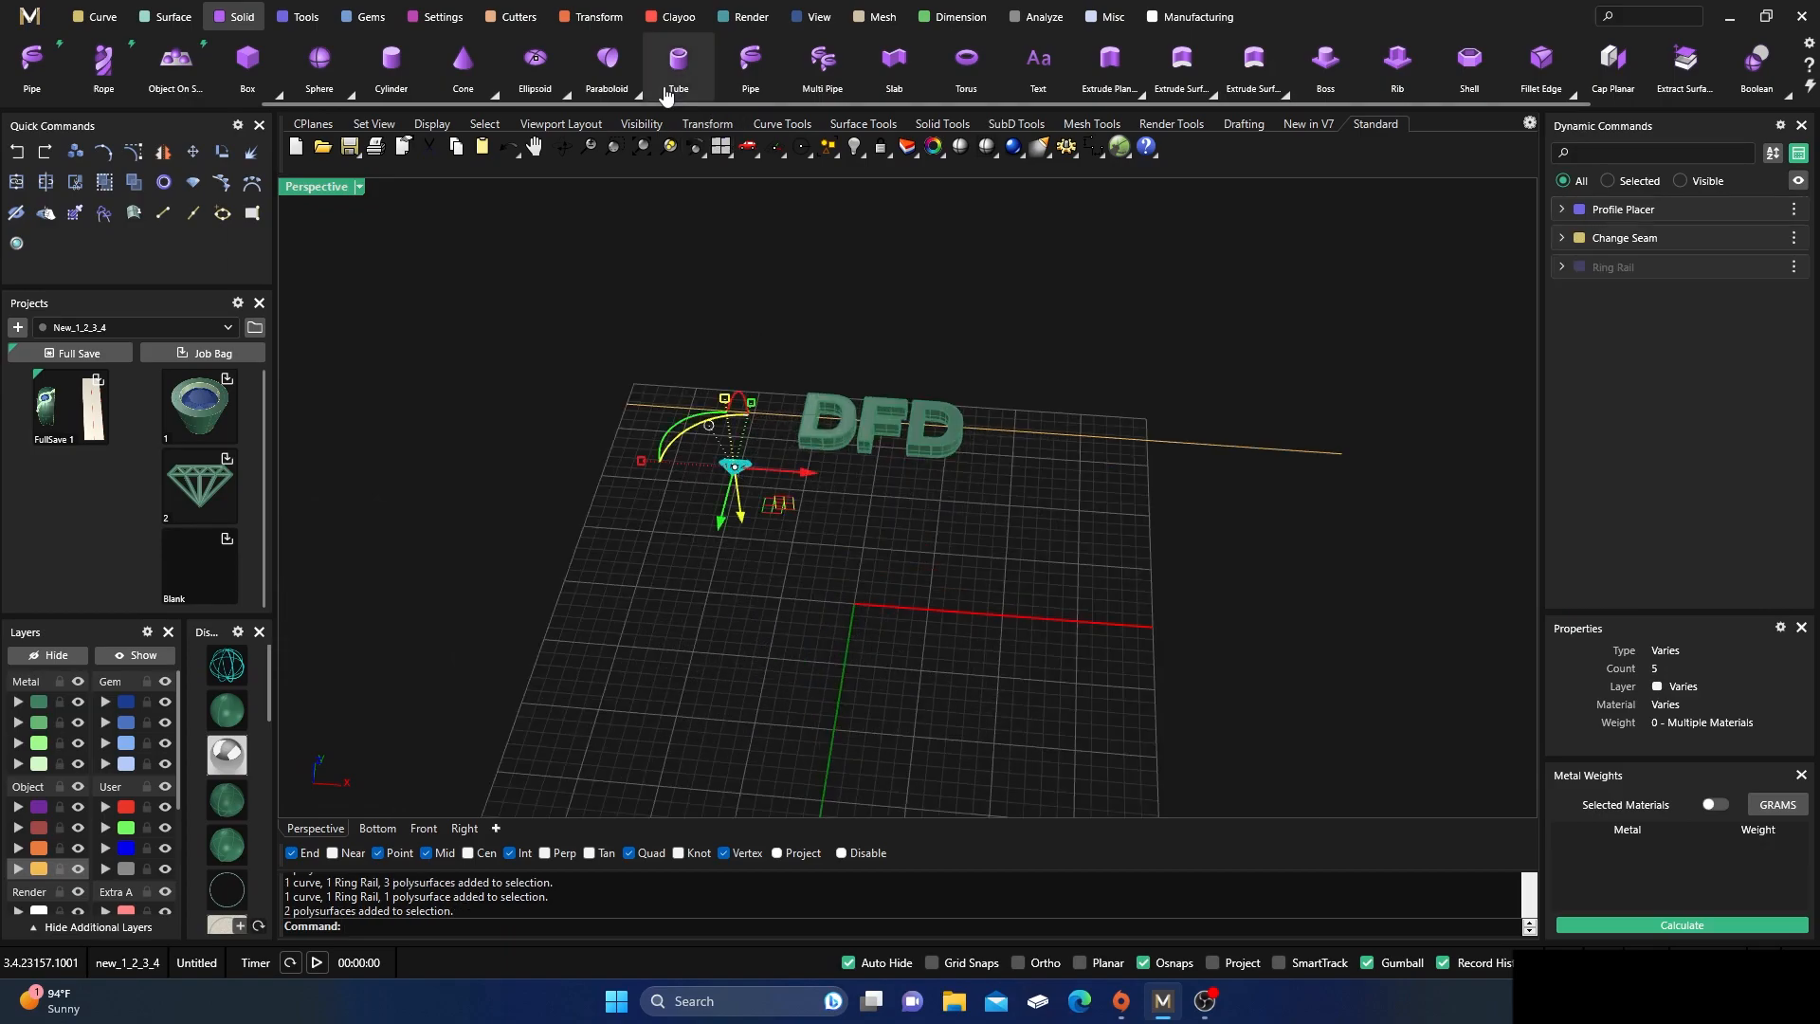
{"action": "left_click", "coordinate": [595, 17]}
{"action": "left_click", "coordinate": [679, 62]}
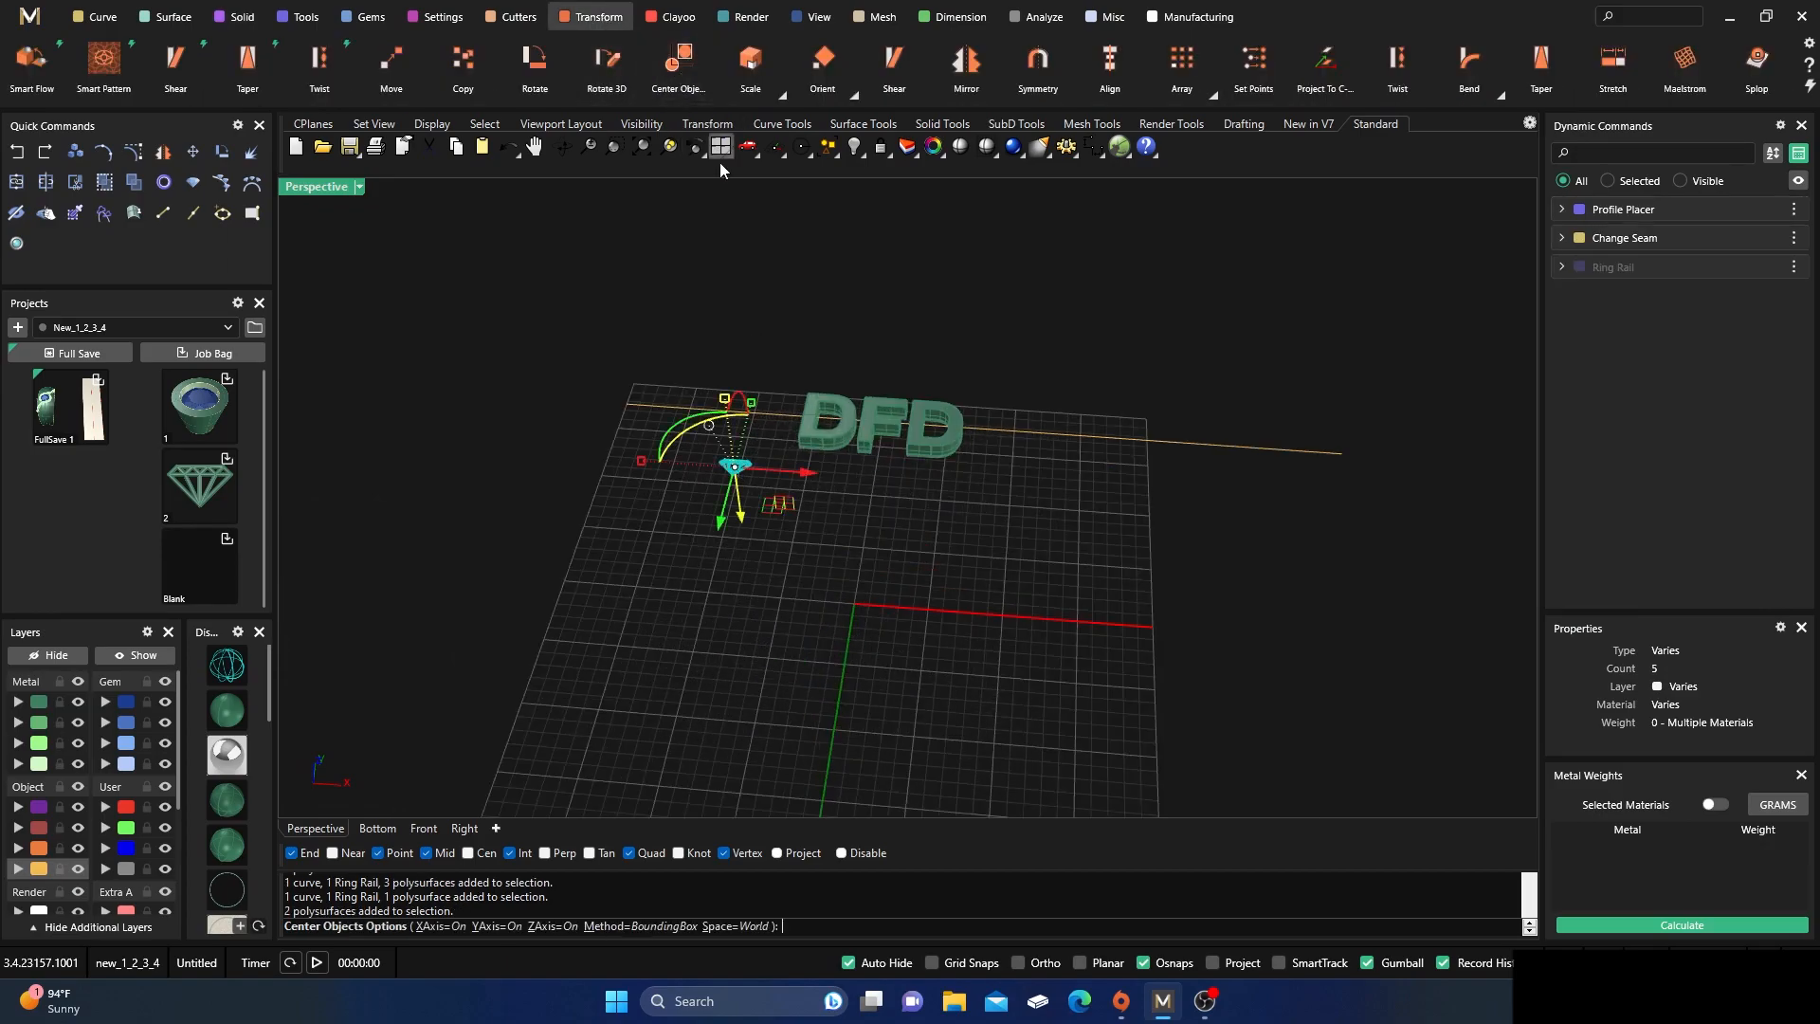
{"action": "key", "text": "Return"}
{"action": "right_click", "coordinate": [765, 284]}
{"action": "right_click", "coordinate": [765, 284]}
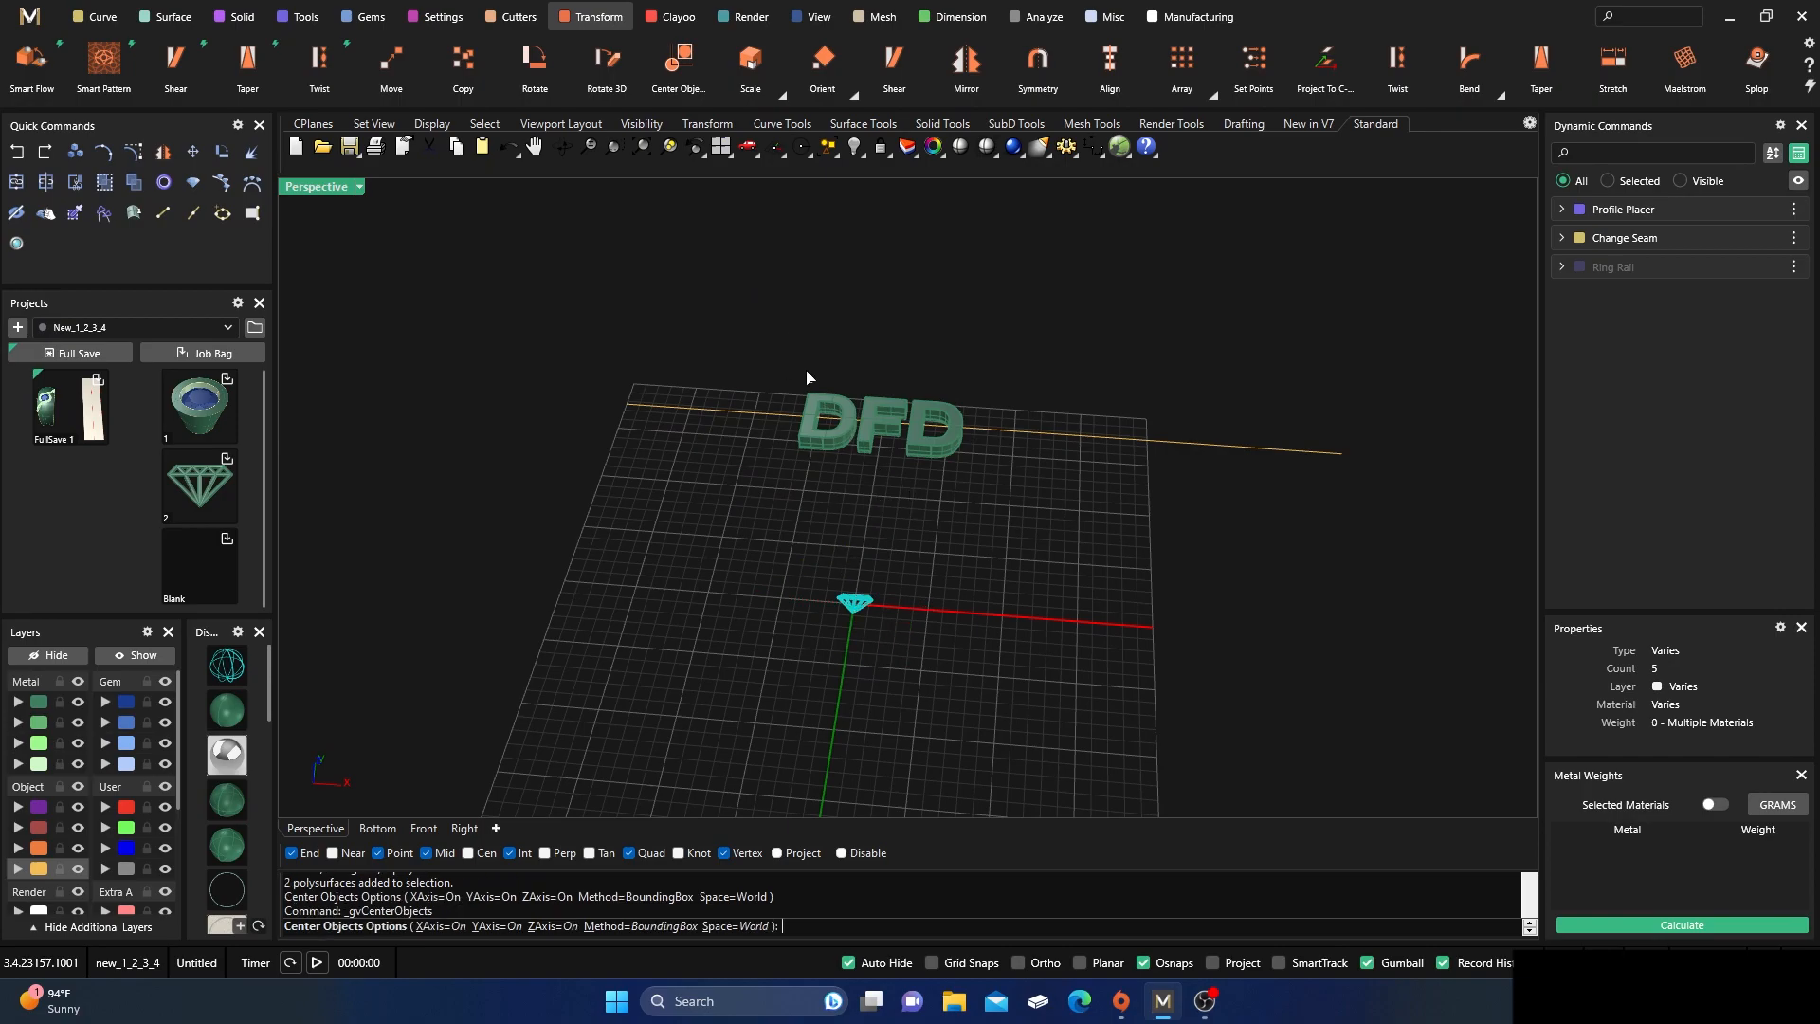
- Center the three DFD letters together on the world origin with the same bounding-box centering options
{"action": "key", "text": "Escape"}
{"action": "left_click_drag", "start_coordinate": [796, 358], "coordinate": [962, 520]}
{"action": "right_click", "coordinate": [962, 520]}
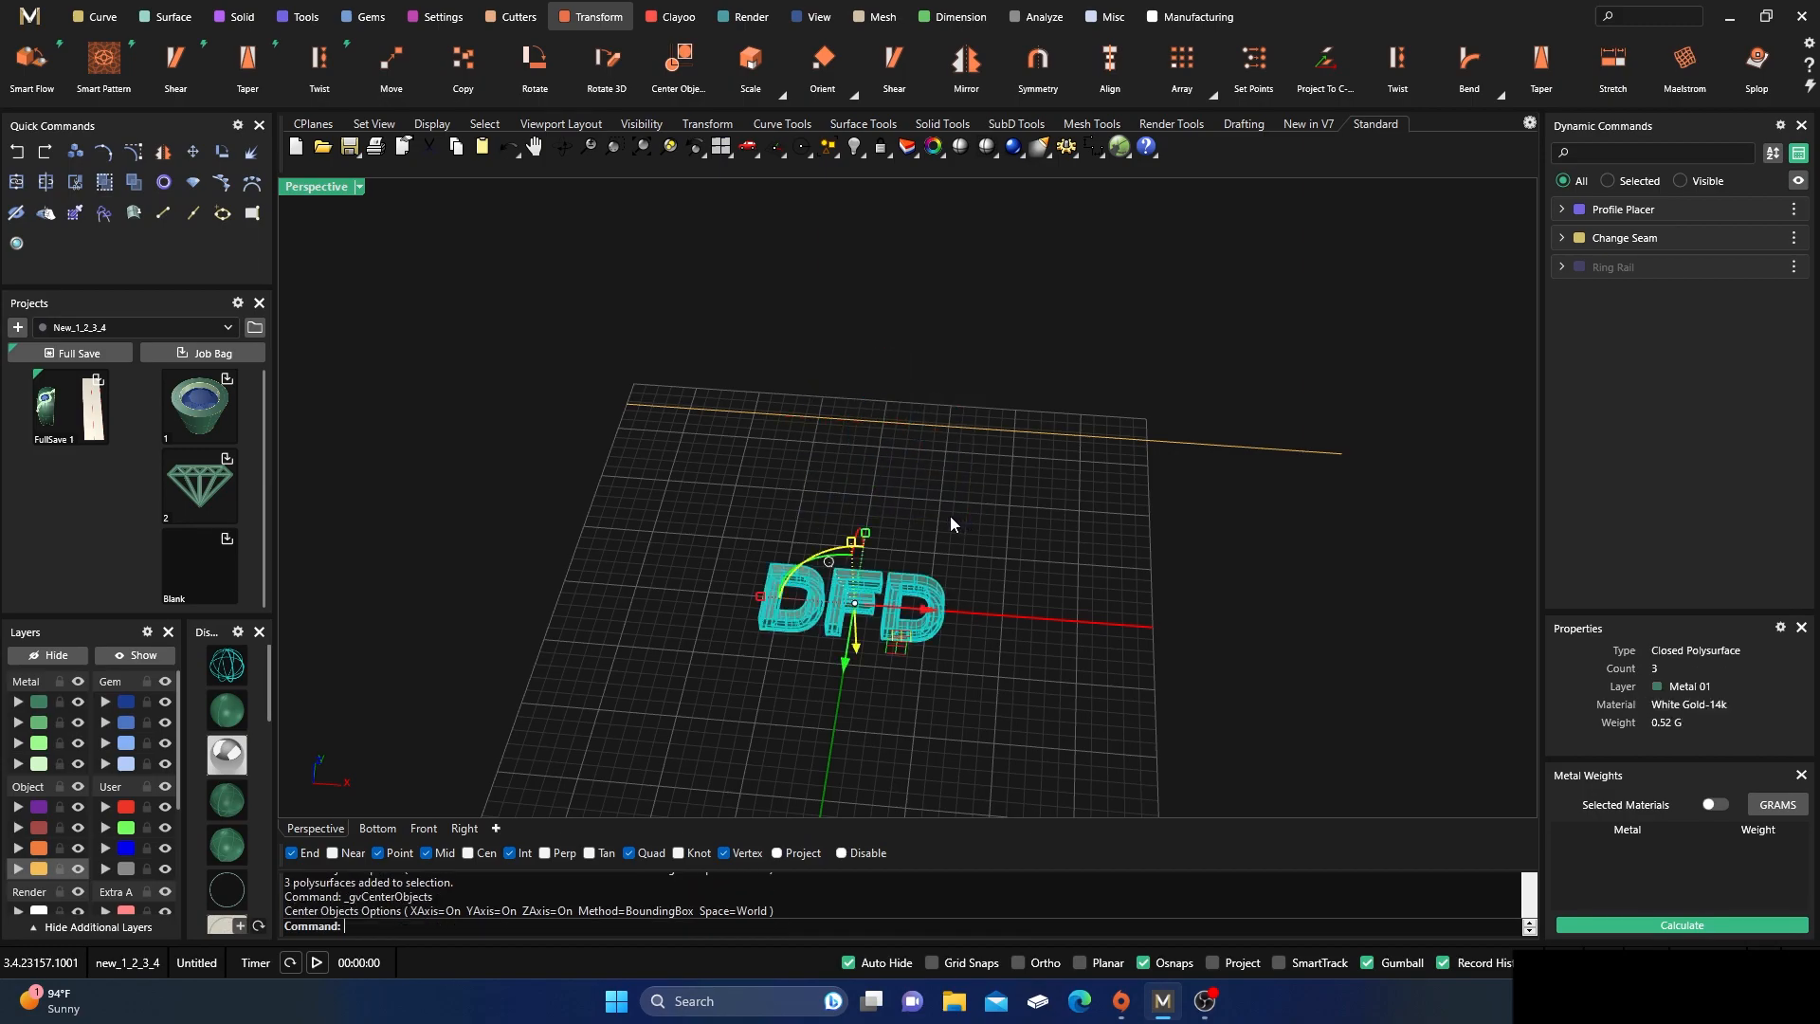
- Switch to the four-viewport layout and rotate the DFD letters half a turn about the X axis
{"action": "double_click", "coordinate": [321, 189]}
{"action": "scroll", "coordinate": [572, 350], "scroll_direction": "down", "scroll_amount": 5}
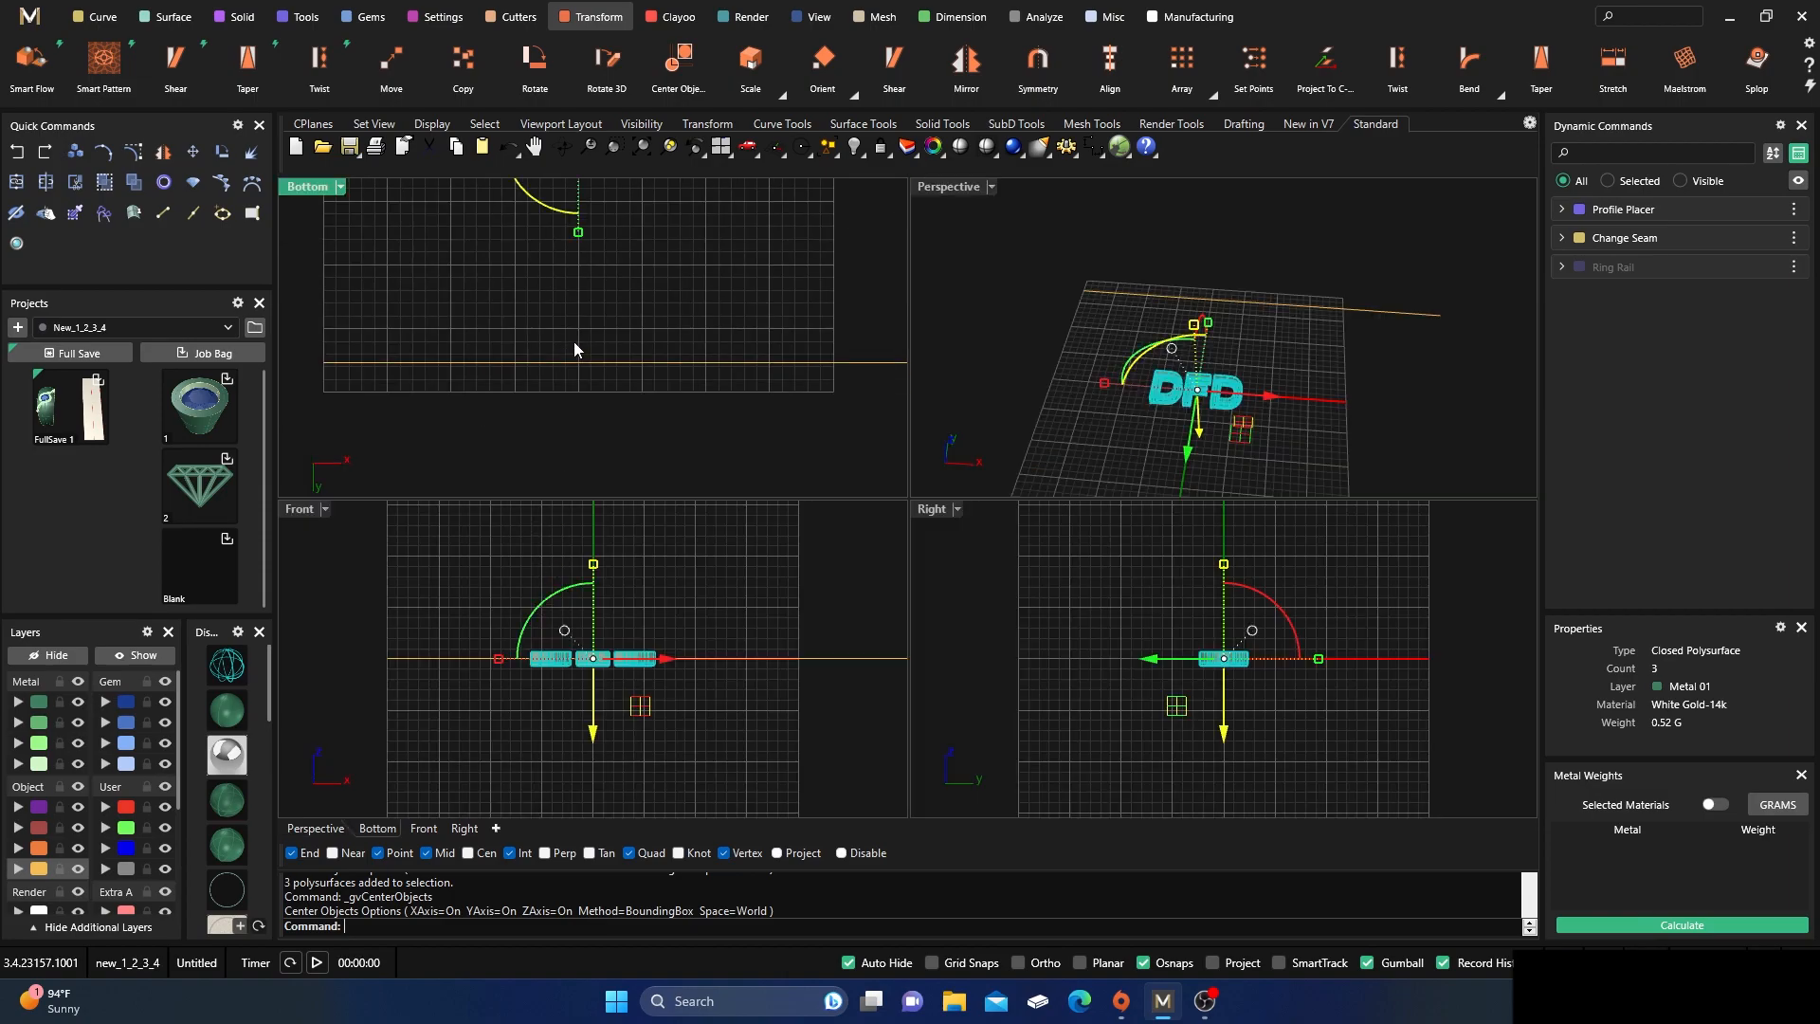
{"action": "scroll", "coordinate": [569, 329], "scroll_direction": "up", "scroll_amount": 10}
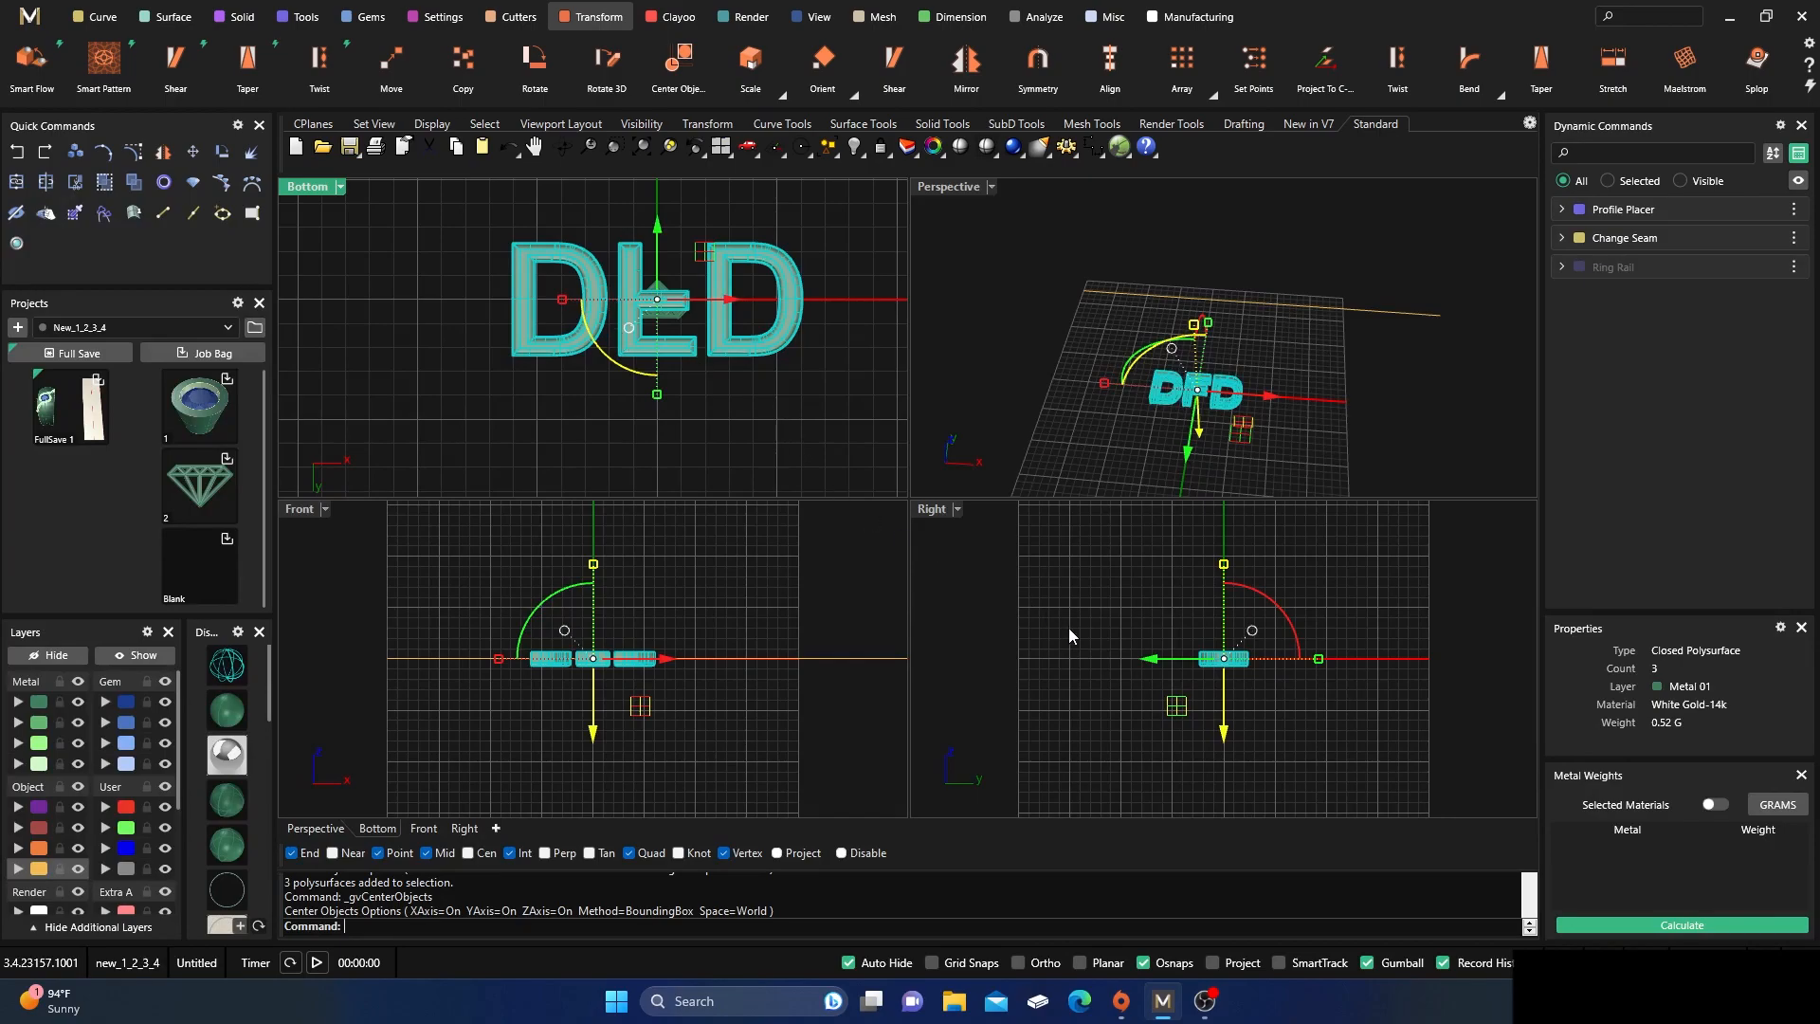
{"action": "left_click", "coordinate": [1294, 619]}
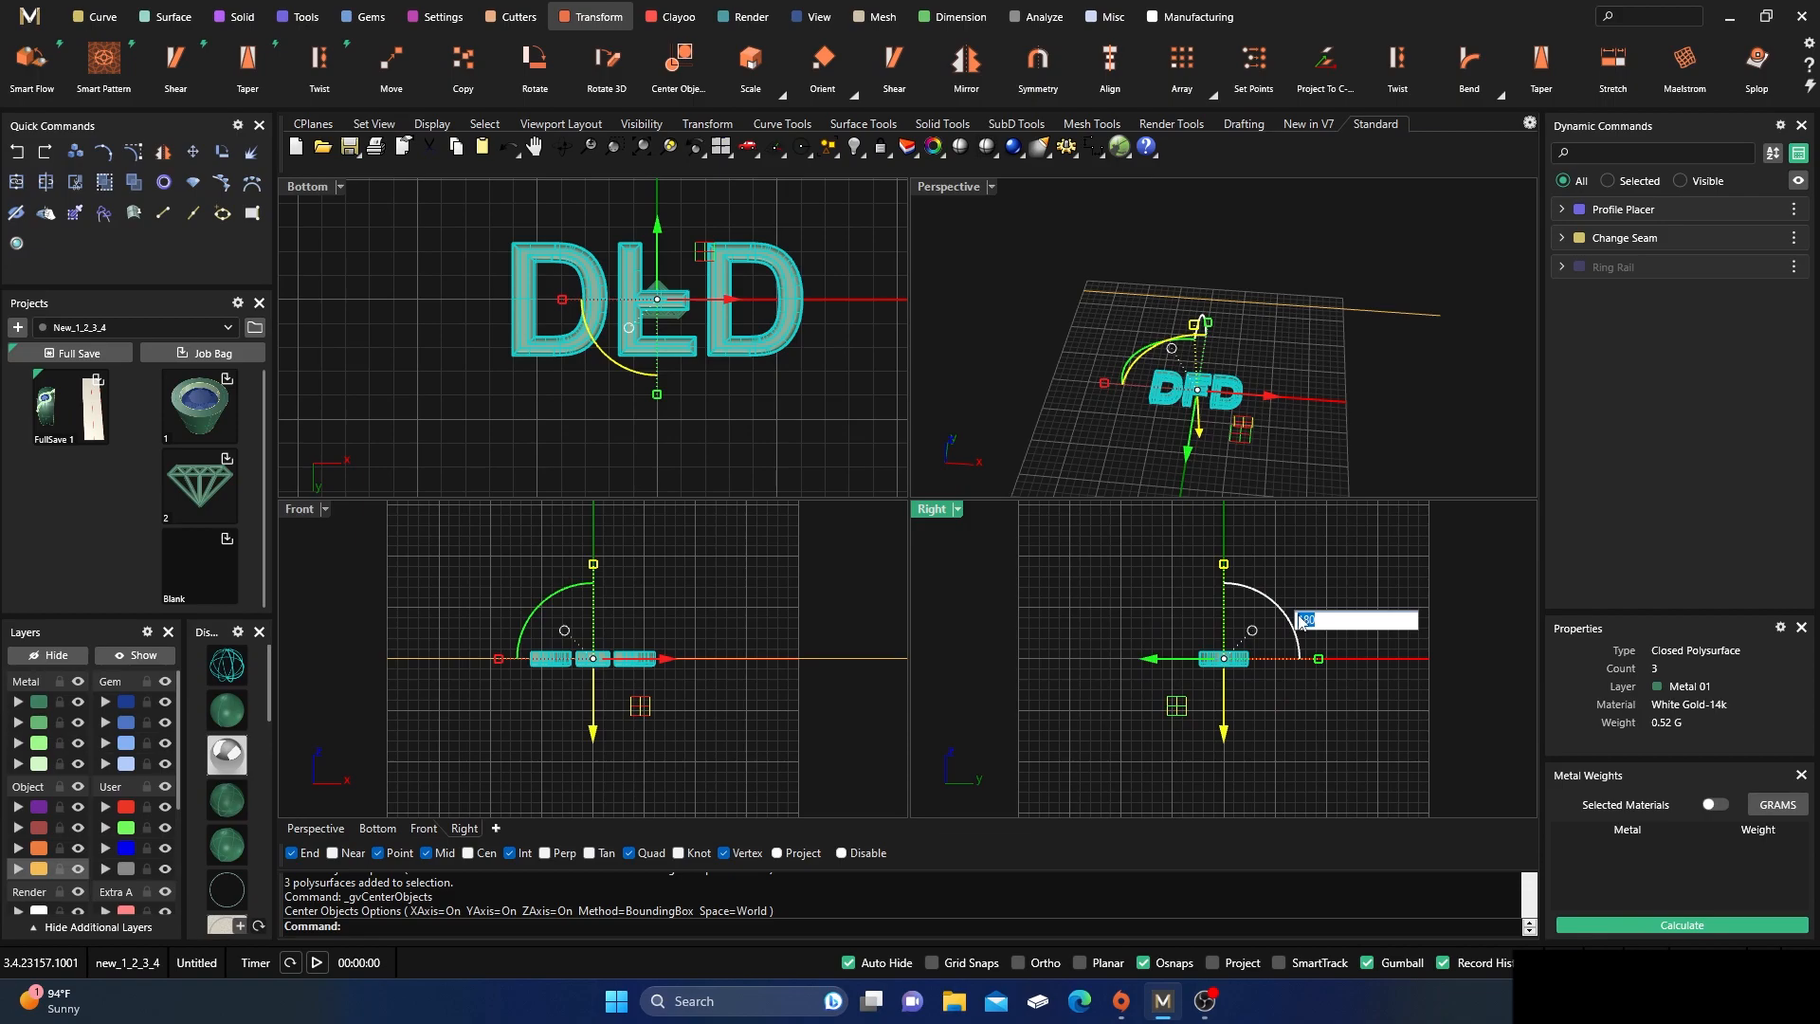
{"action": "key", "text": "Return"}
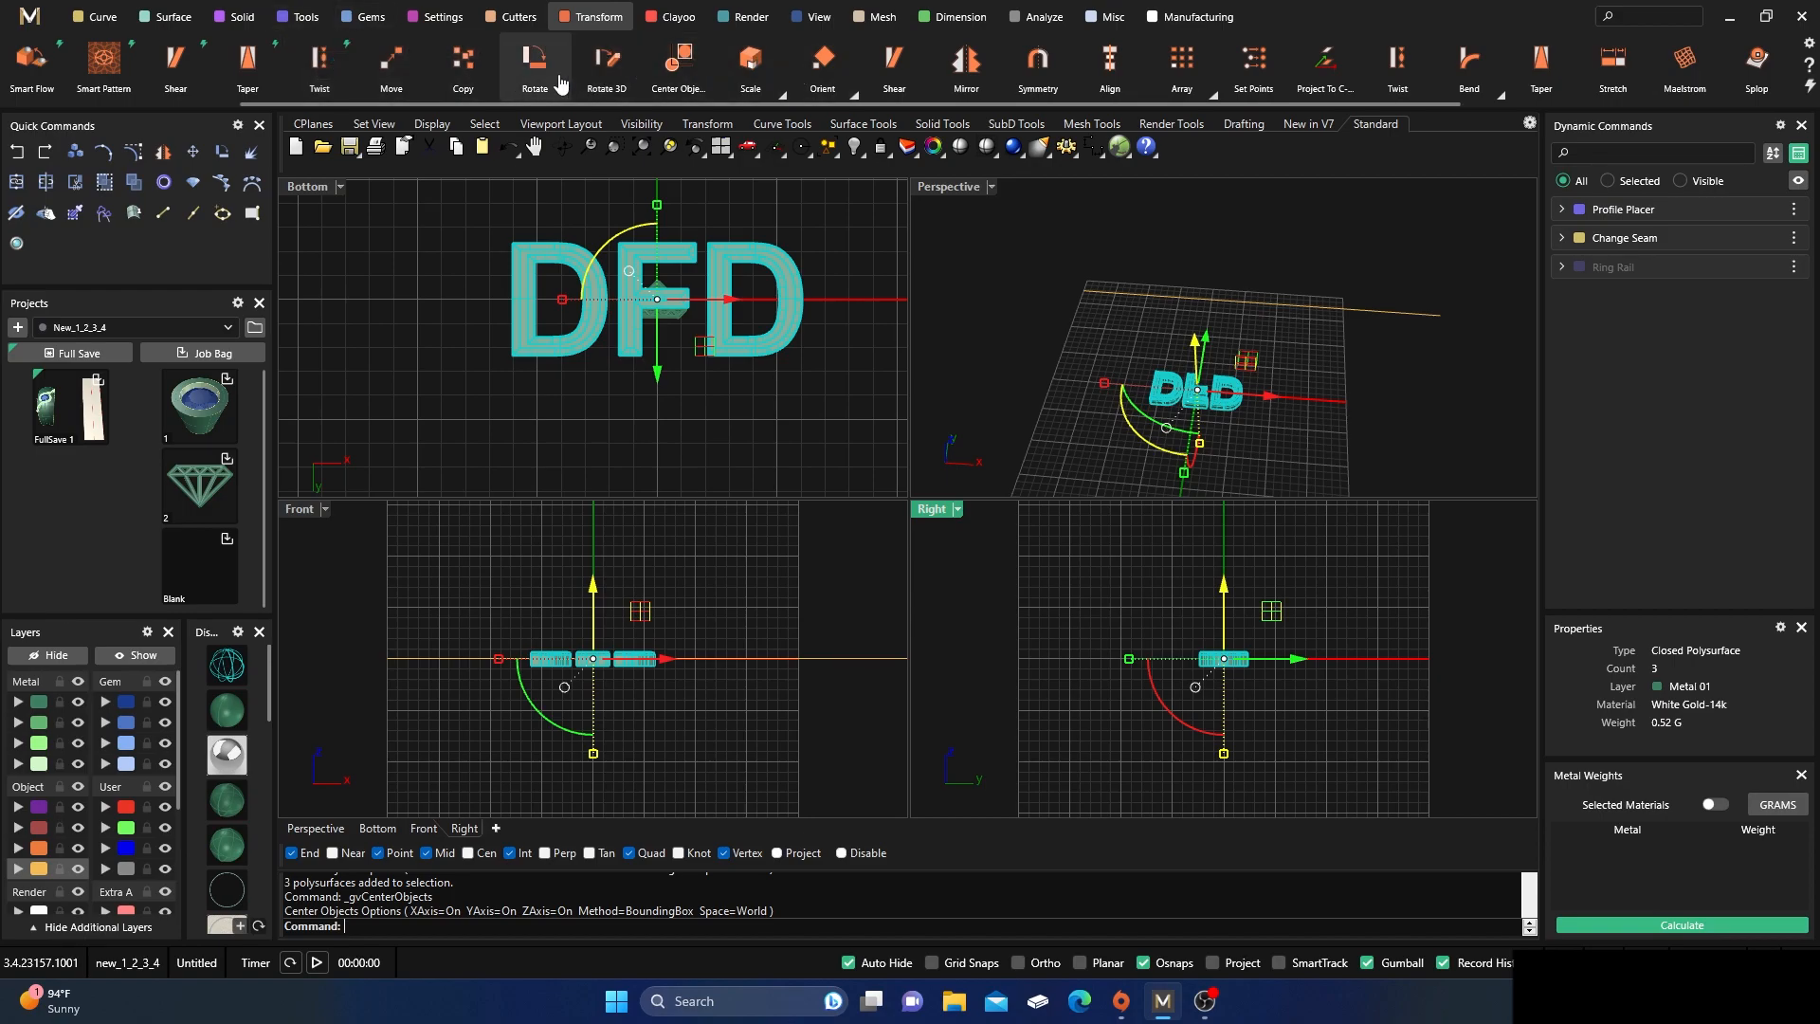
- Scale the DFD letters down uniformly in 3D about the world origin to roughly the diamond motif's size
{"action": "left_click", "coordinate": [778, 95]}
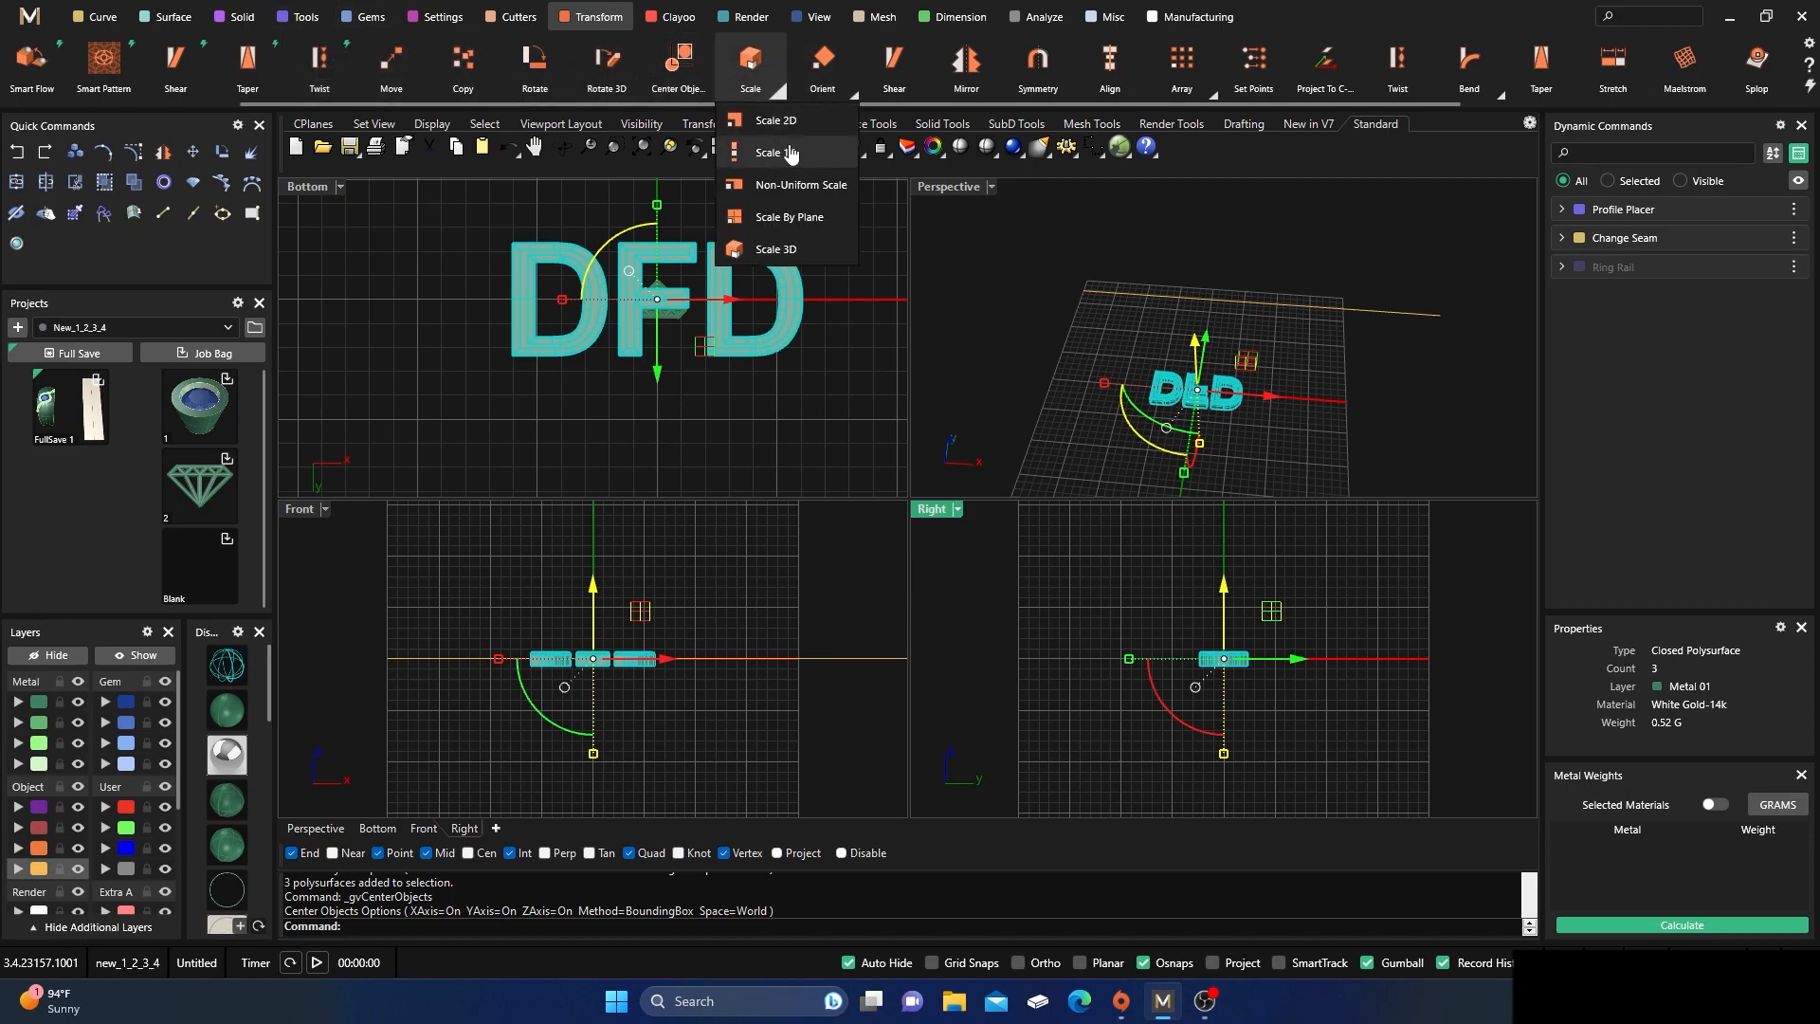
{"action": "left_click", "coordinate": [793, 251]}
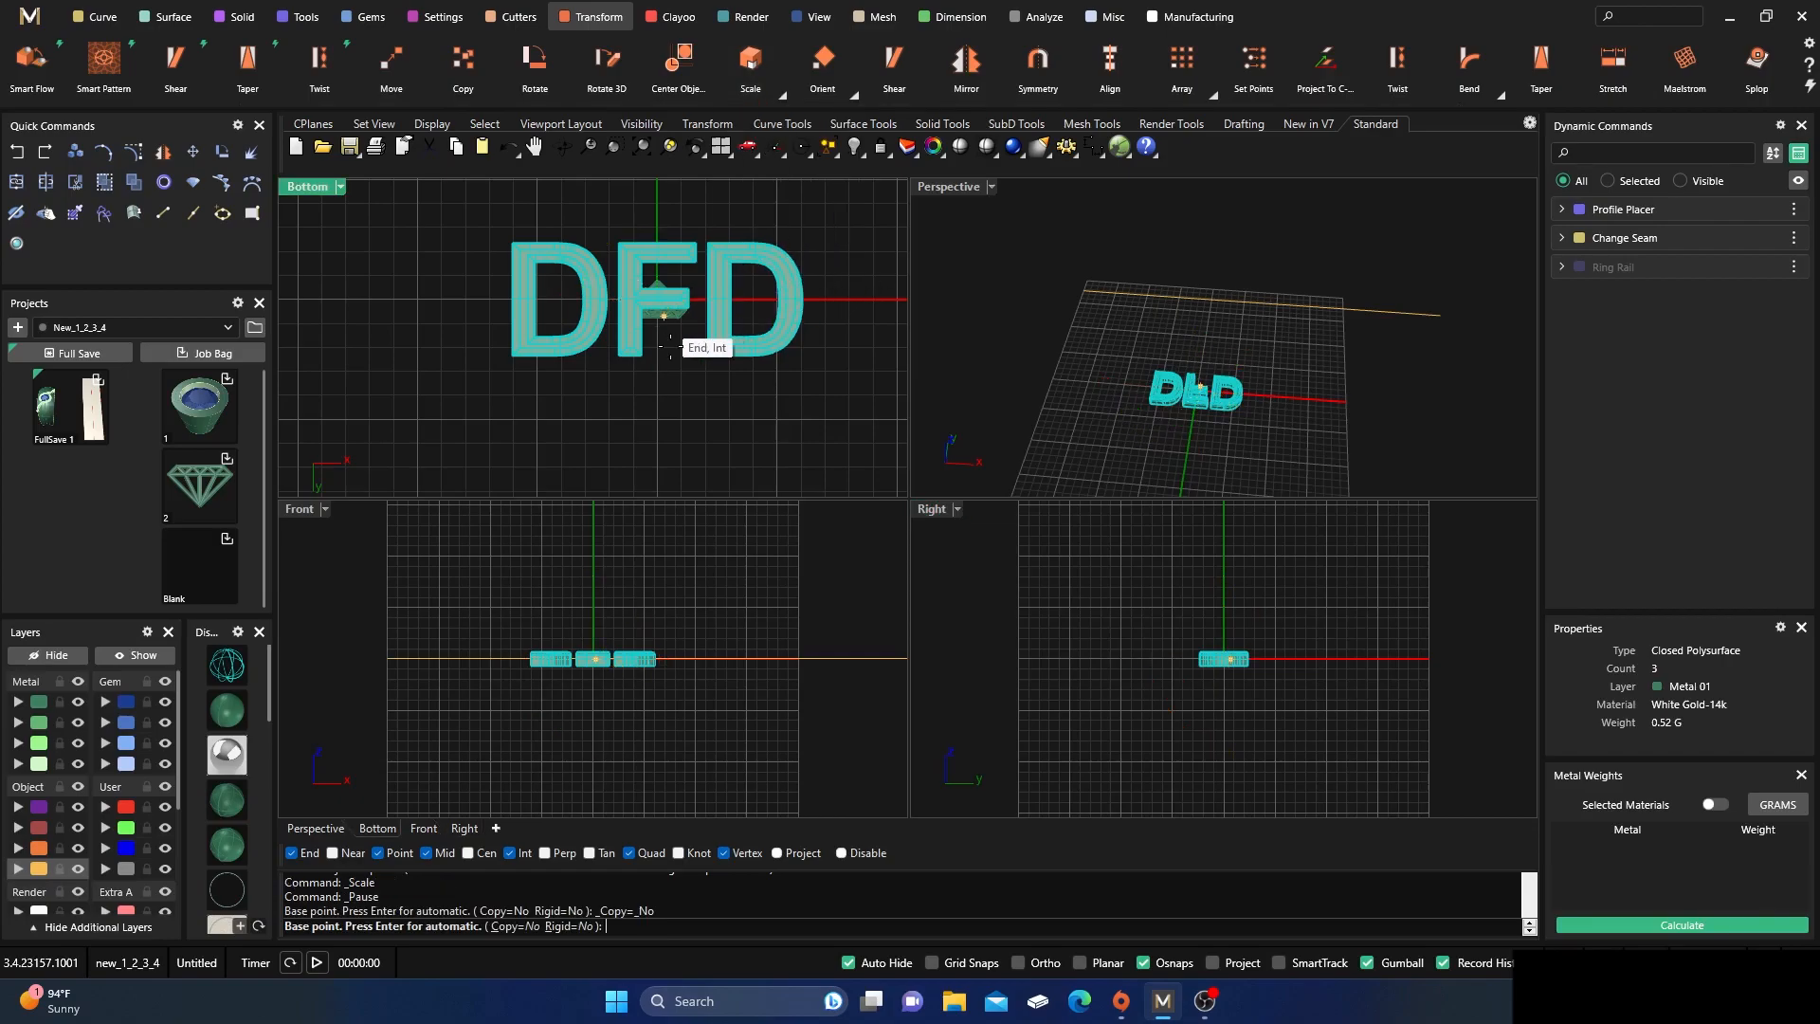
{"action": "key", "text": "Return"}
{"action": "scroll", "coordinate": [652, 408], "scroll_direction": "down", "scroll_amount": 3}
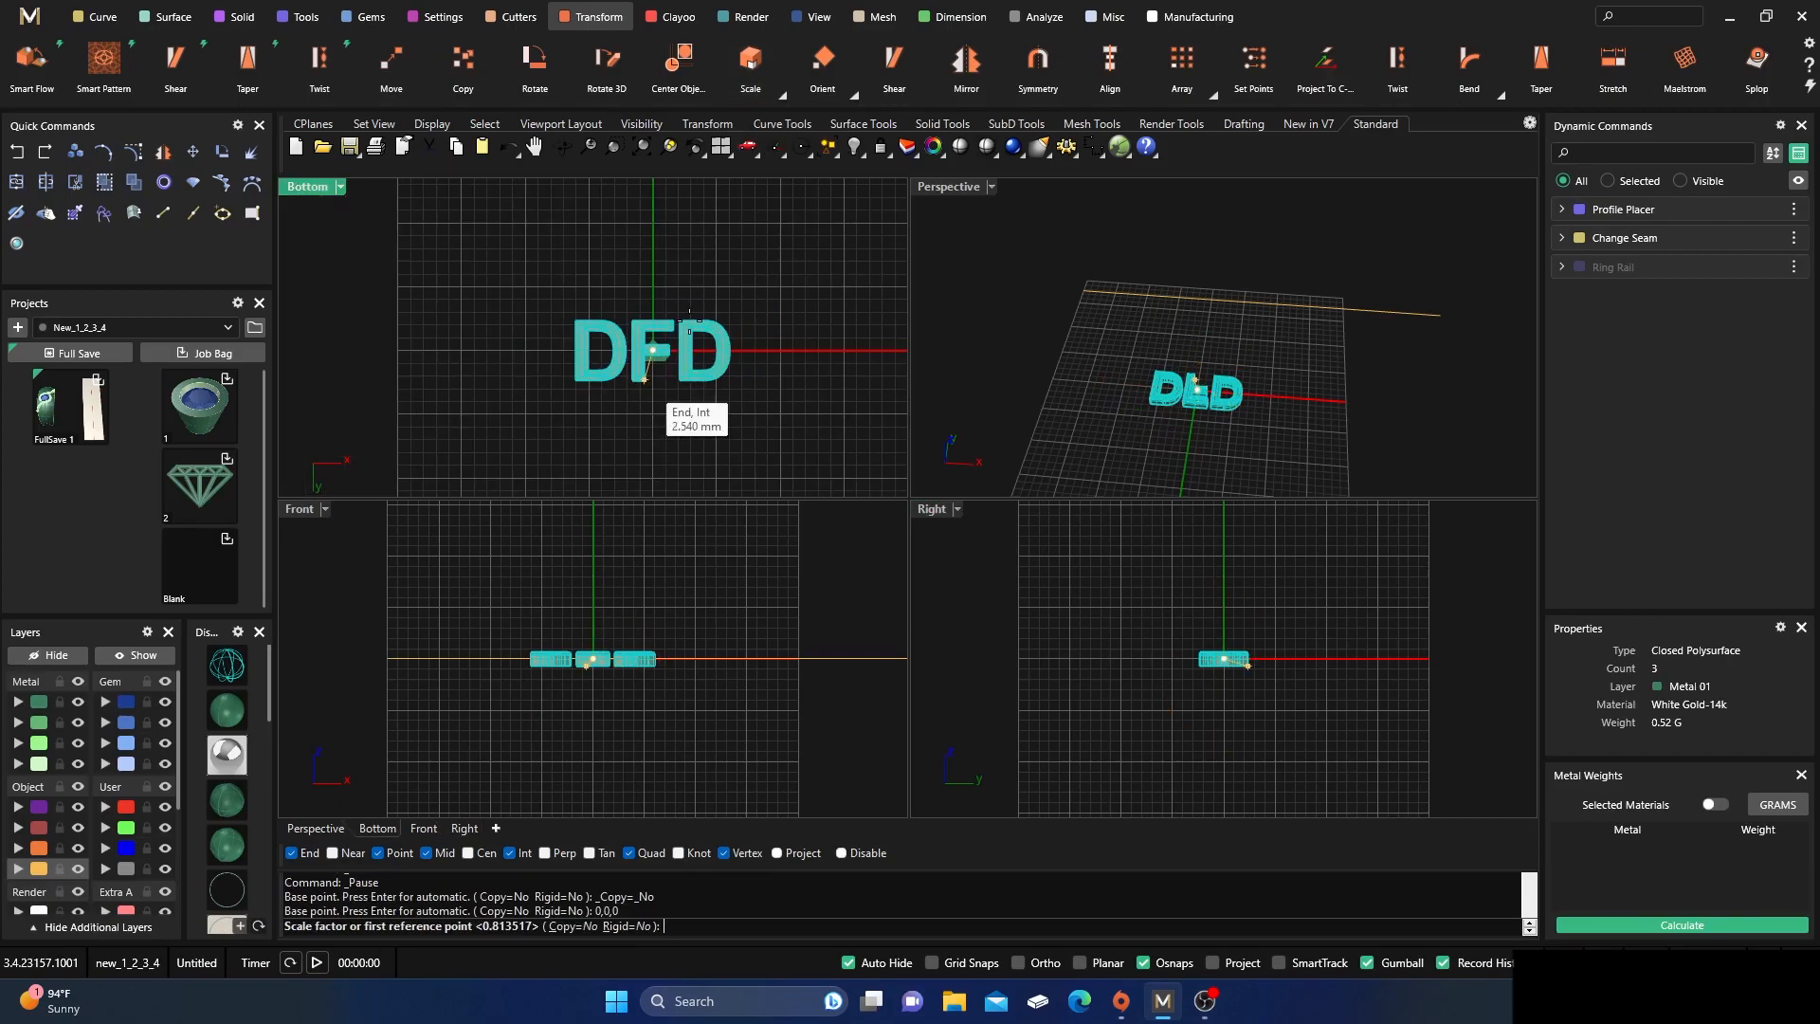
{"action": "left_click", "coordinate": [828, 224]}
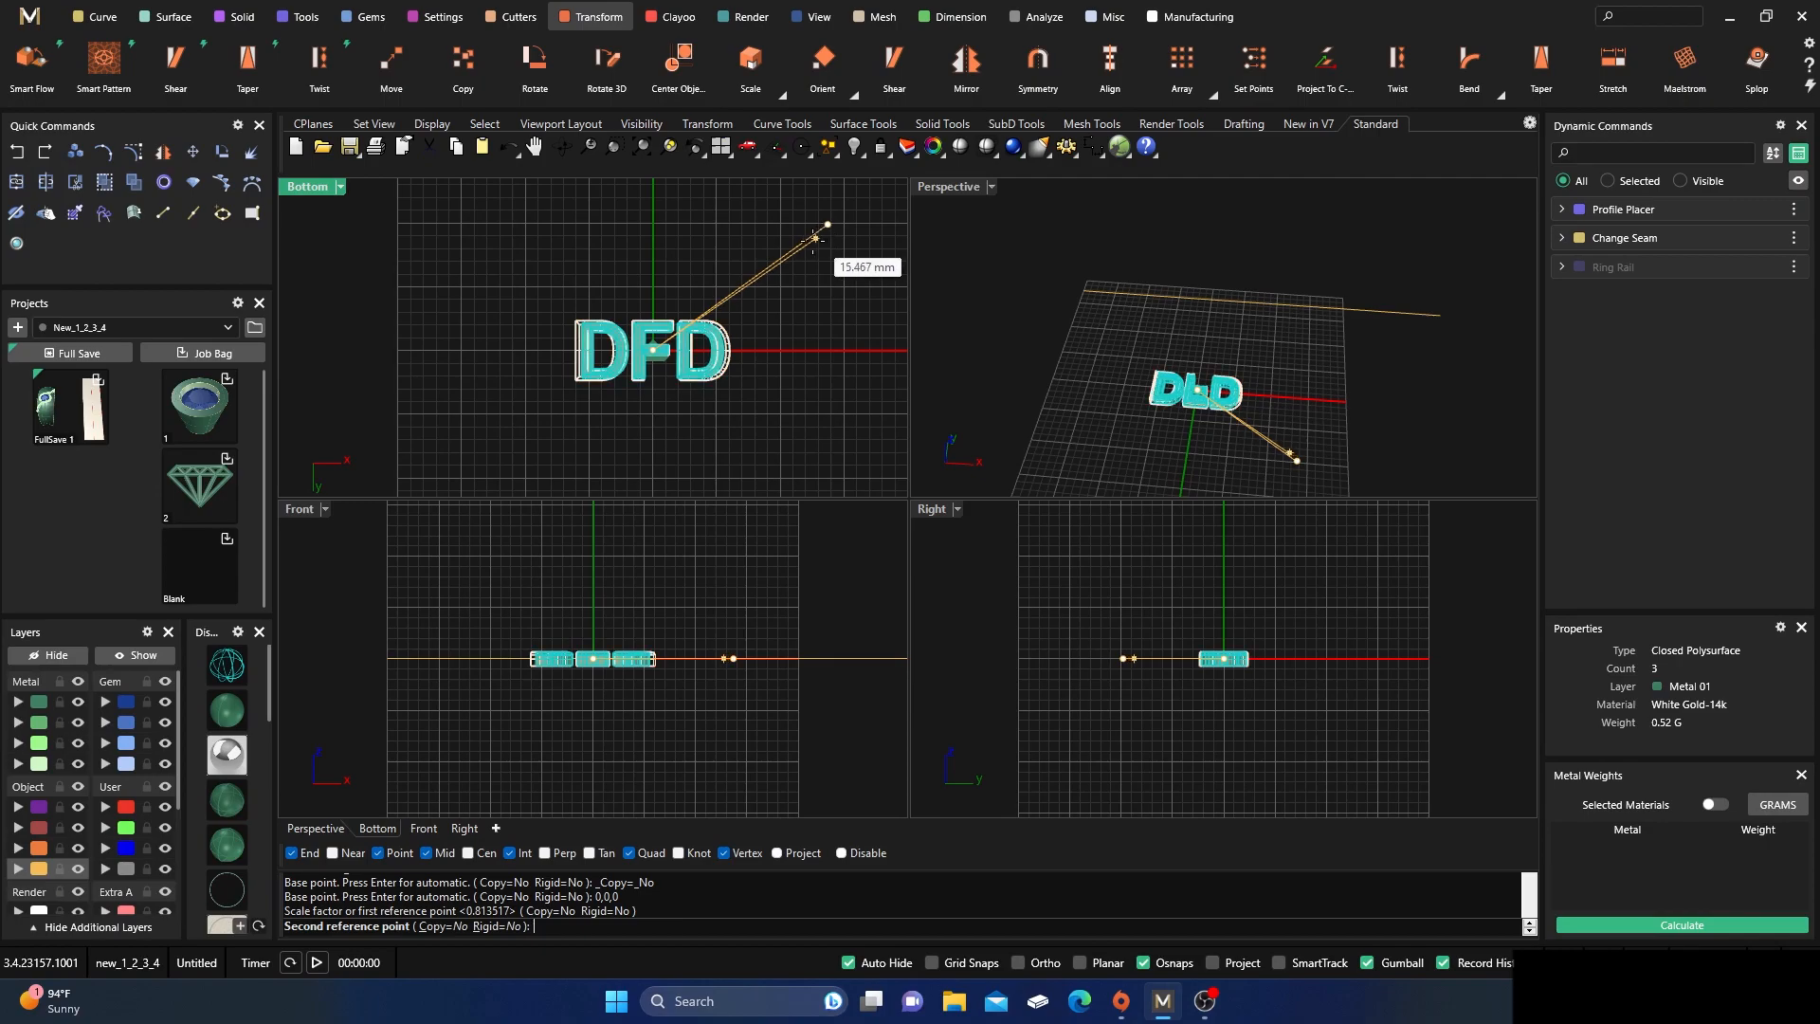
{"action": "scroll", "coordinate": [731, 291], "scroll_direction": "up", "scroll_amount": 3}
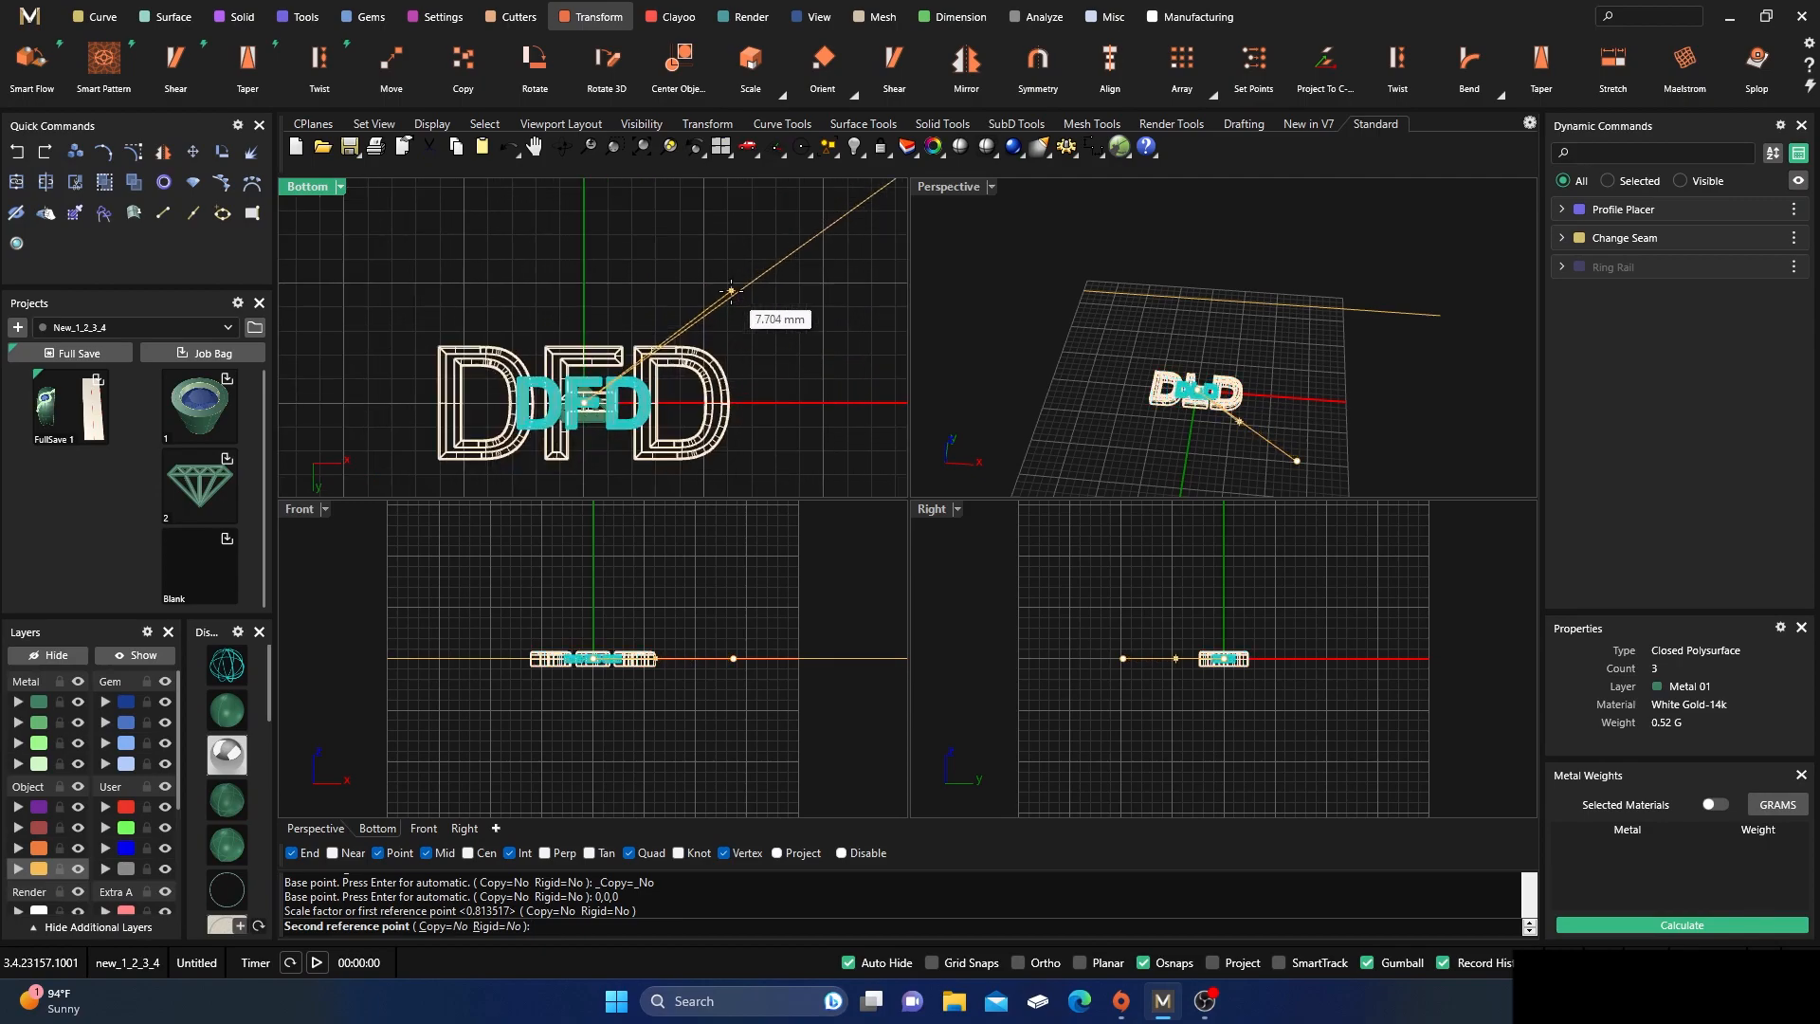
{"action": "left_click", "coordinate": [659, 327]}
{"action": "left_click", "coordinate": [527, 292]}
{"action": "scroll", "coordinate": [561, 413], "scroll_direction": "up", "scroll_amount": 3}
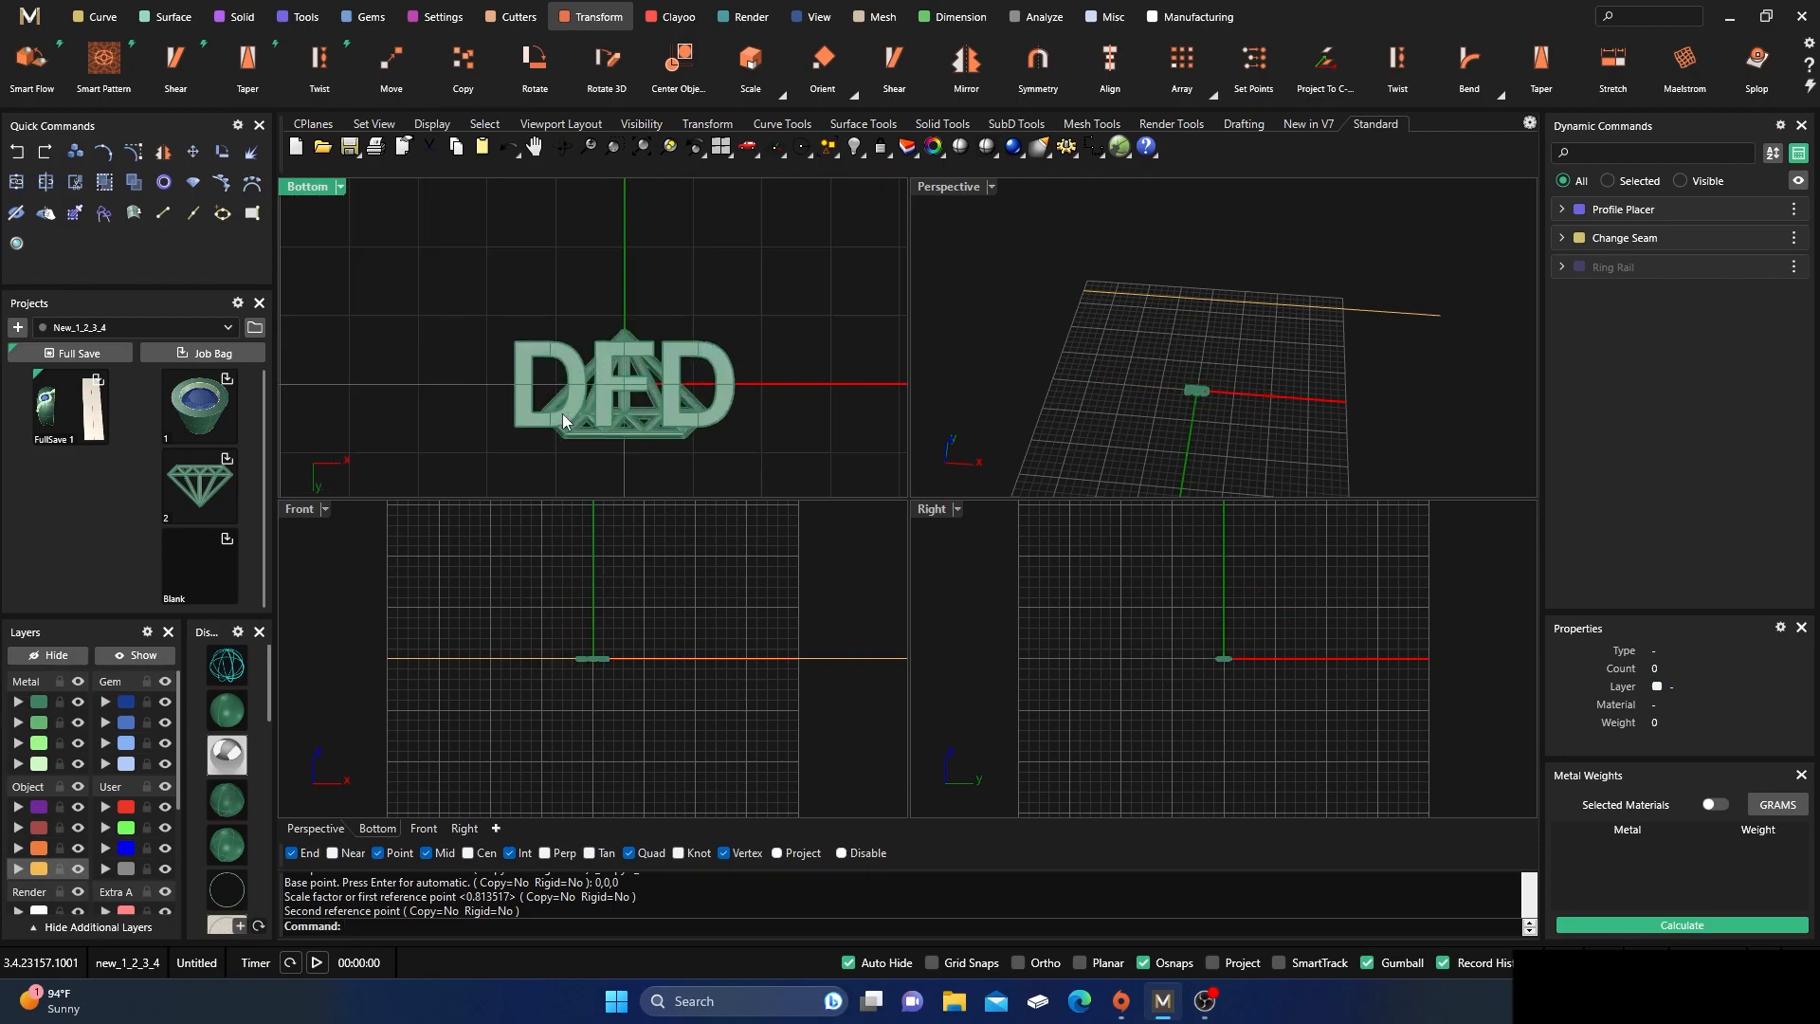
- Move the three DFD letters along the X axis so they sit beside the diamond motif
{"action": "left_click", "coordinate": [553, 344]}
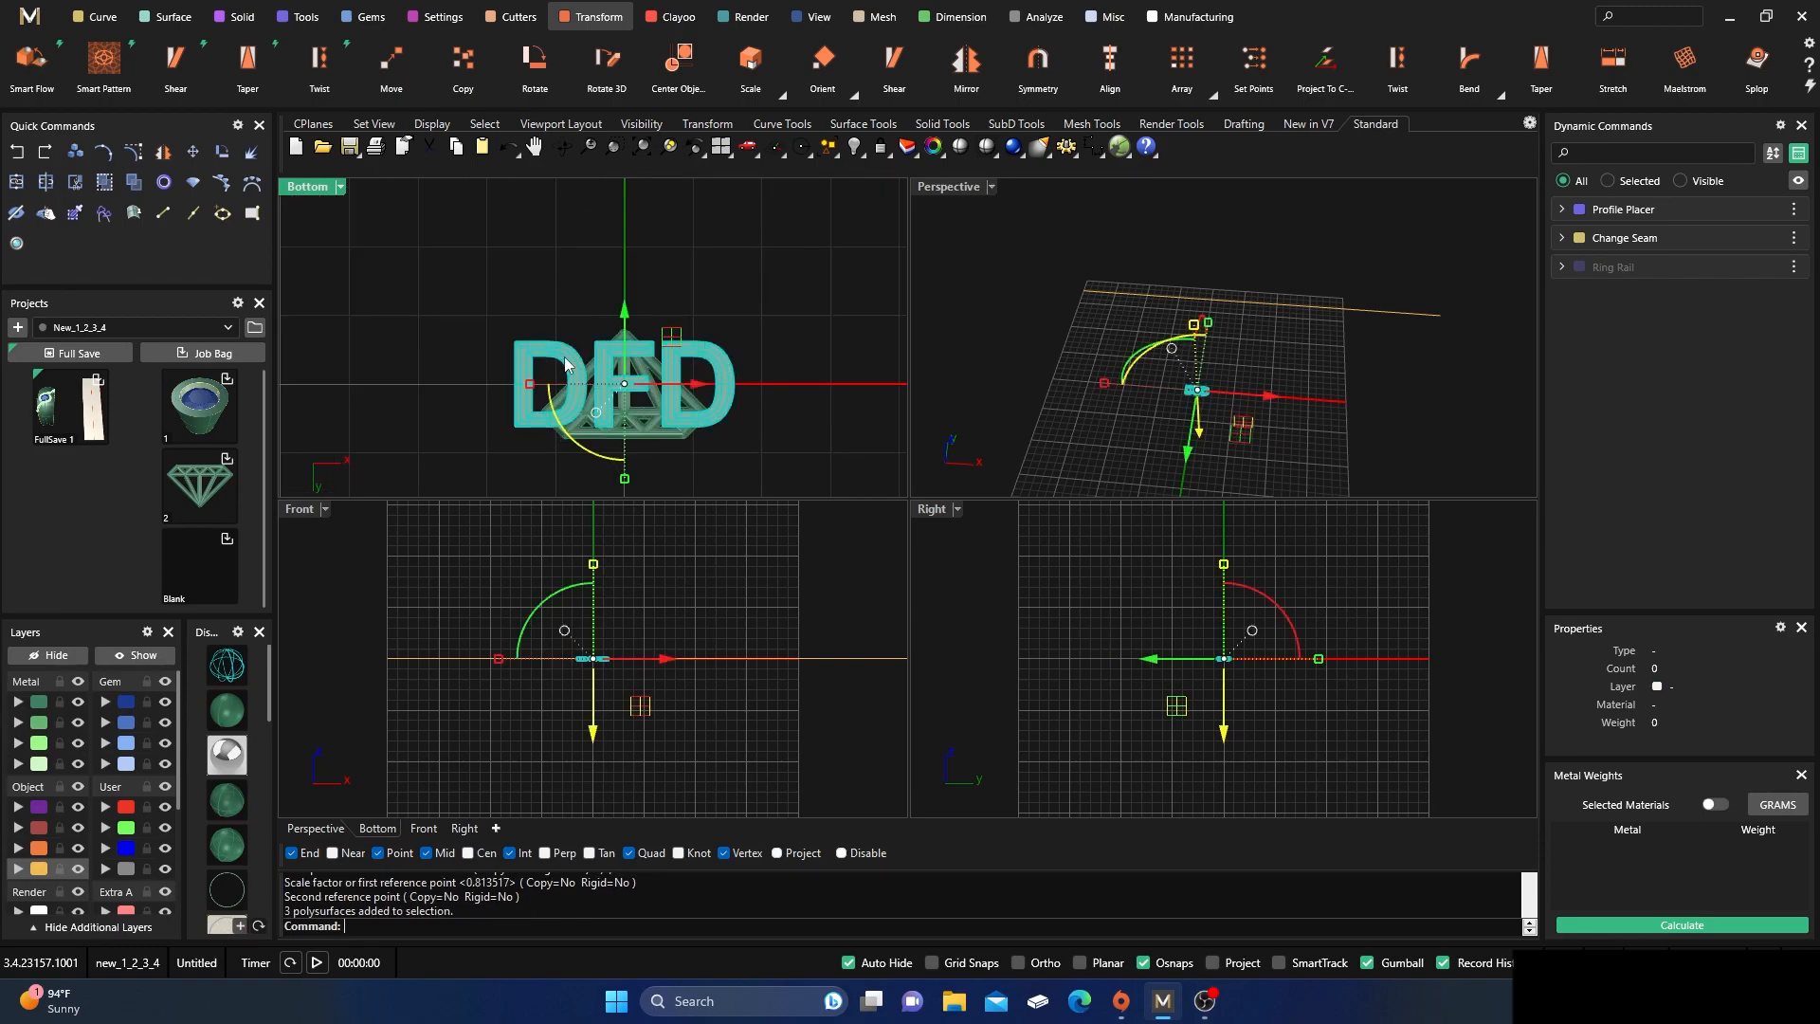
{"action": "scroll", "coordinate": [553, 313], "scroll_direction": "down", "scroll_amount": 2}
{"action": "left_click_drag", "start_coordinate": [538, 358], "coordinate": [703, 360]}
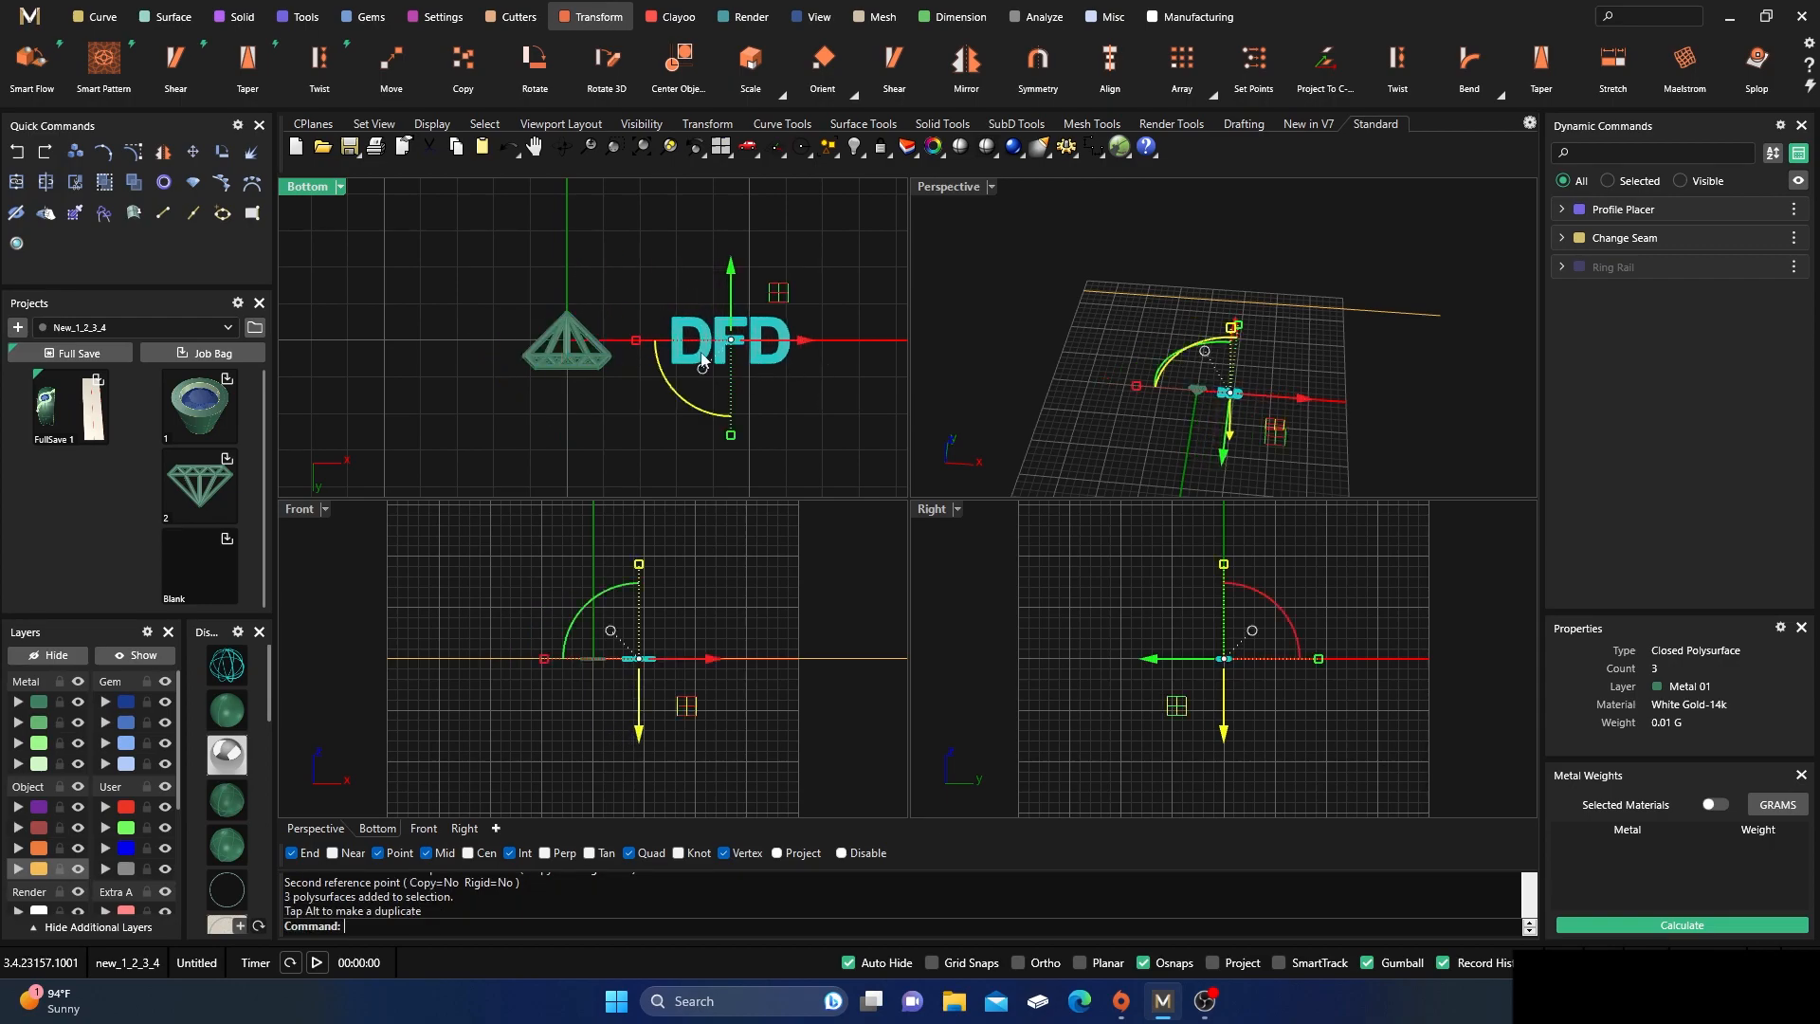
- Rotate the diamond motif 180 degrees about the X axis so its point faces the same way up as the letters
{"action": "left_click", "coordinate": [583, 360]}
{"action": "left_click", "coordinate": [1275, 627]}
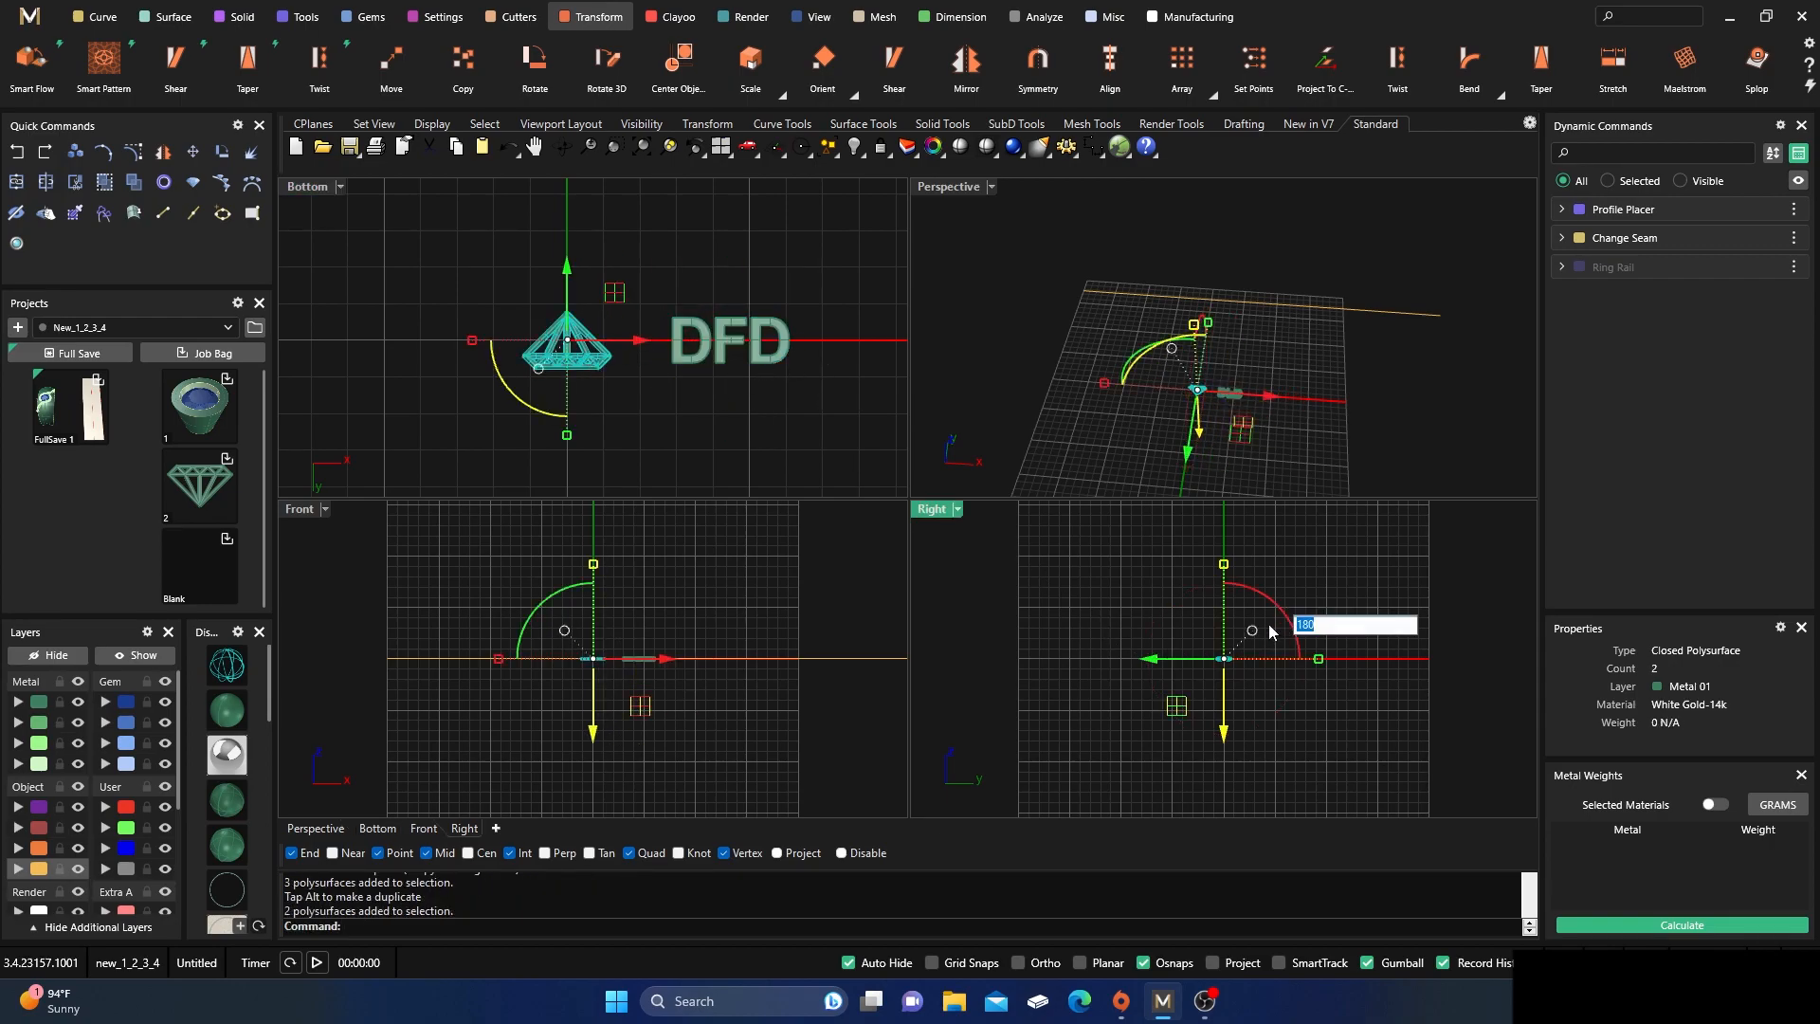
{"action": "key", "text": "Return"}
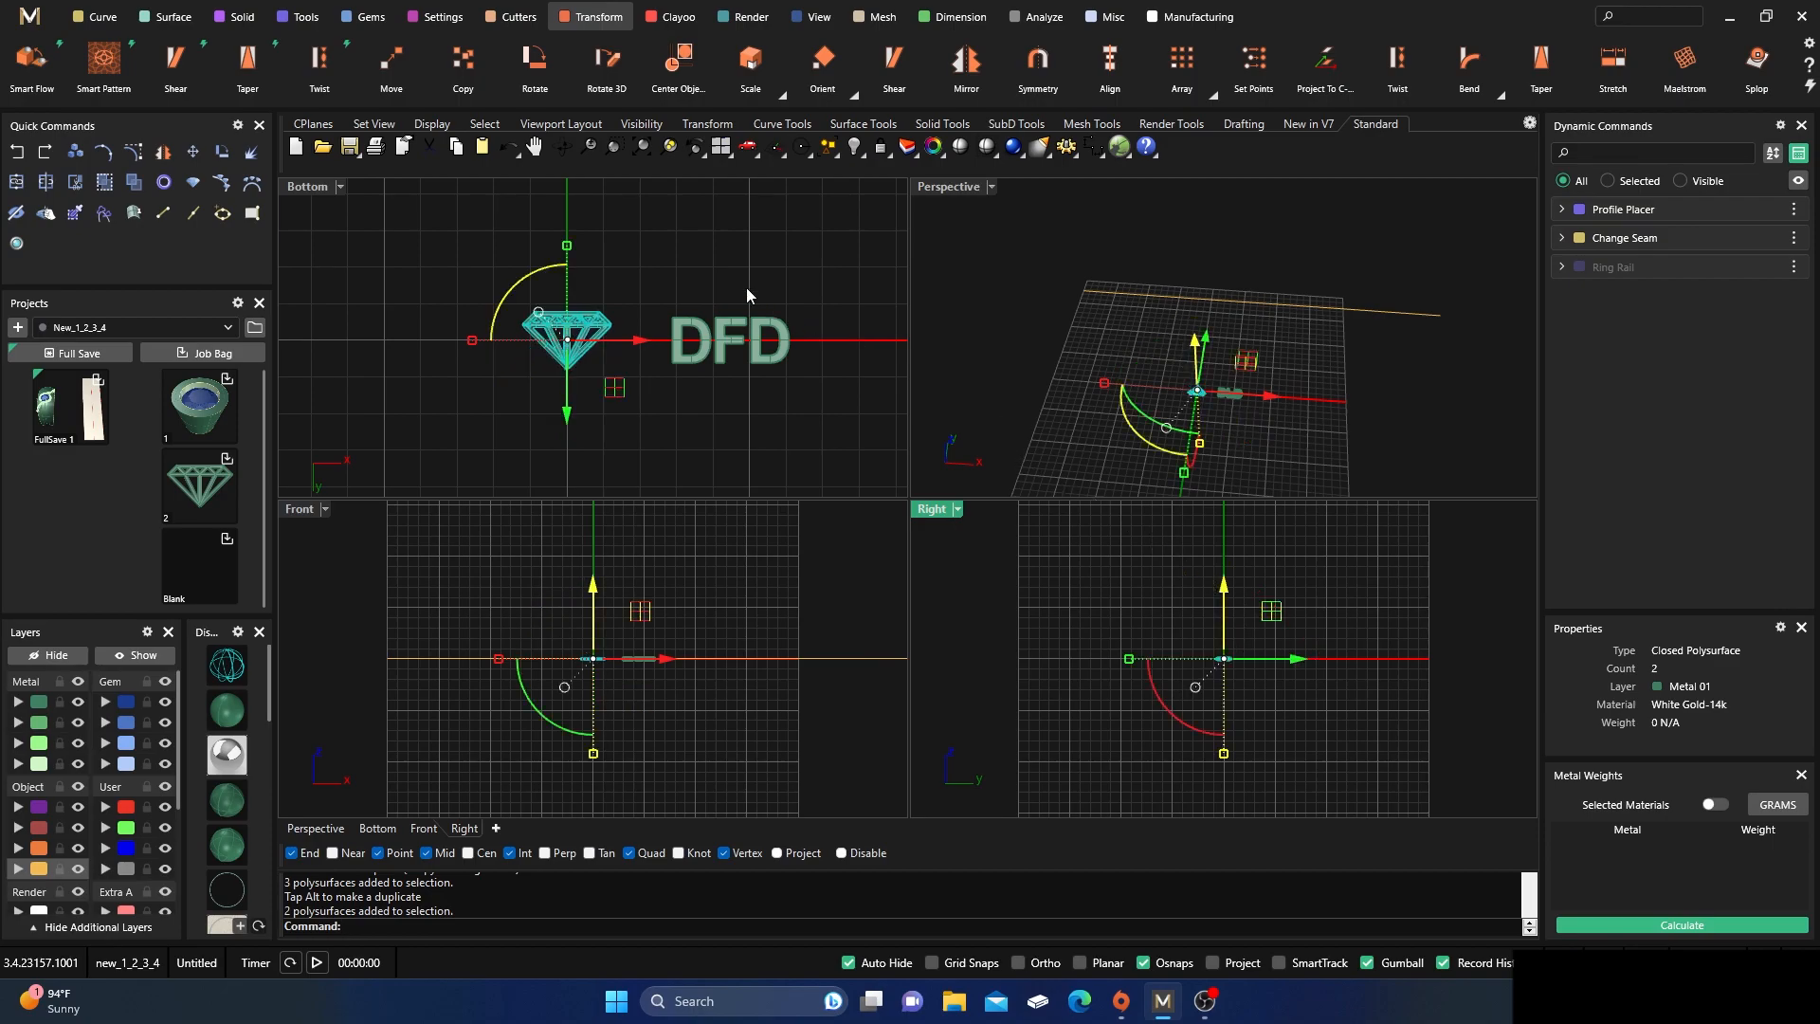
{"action": "left_click", "coordinate": [705, 263]}
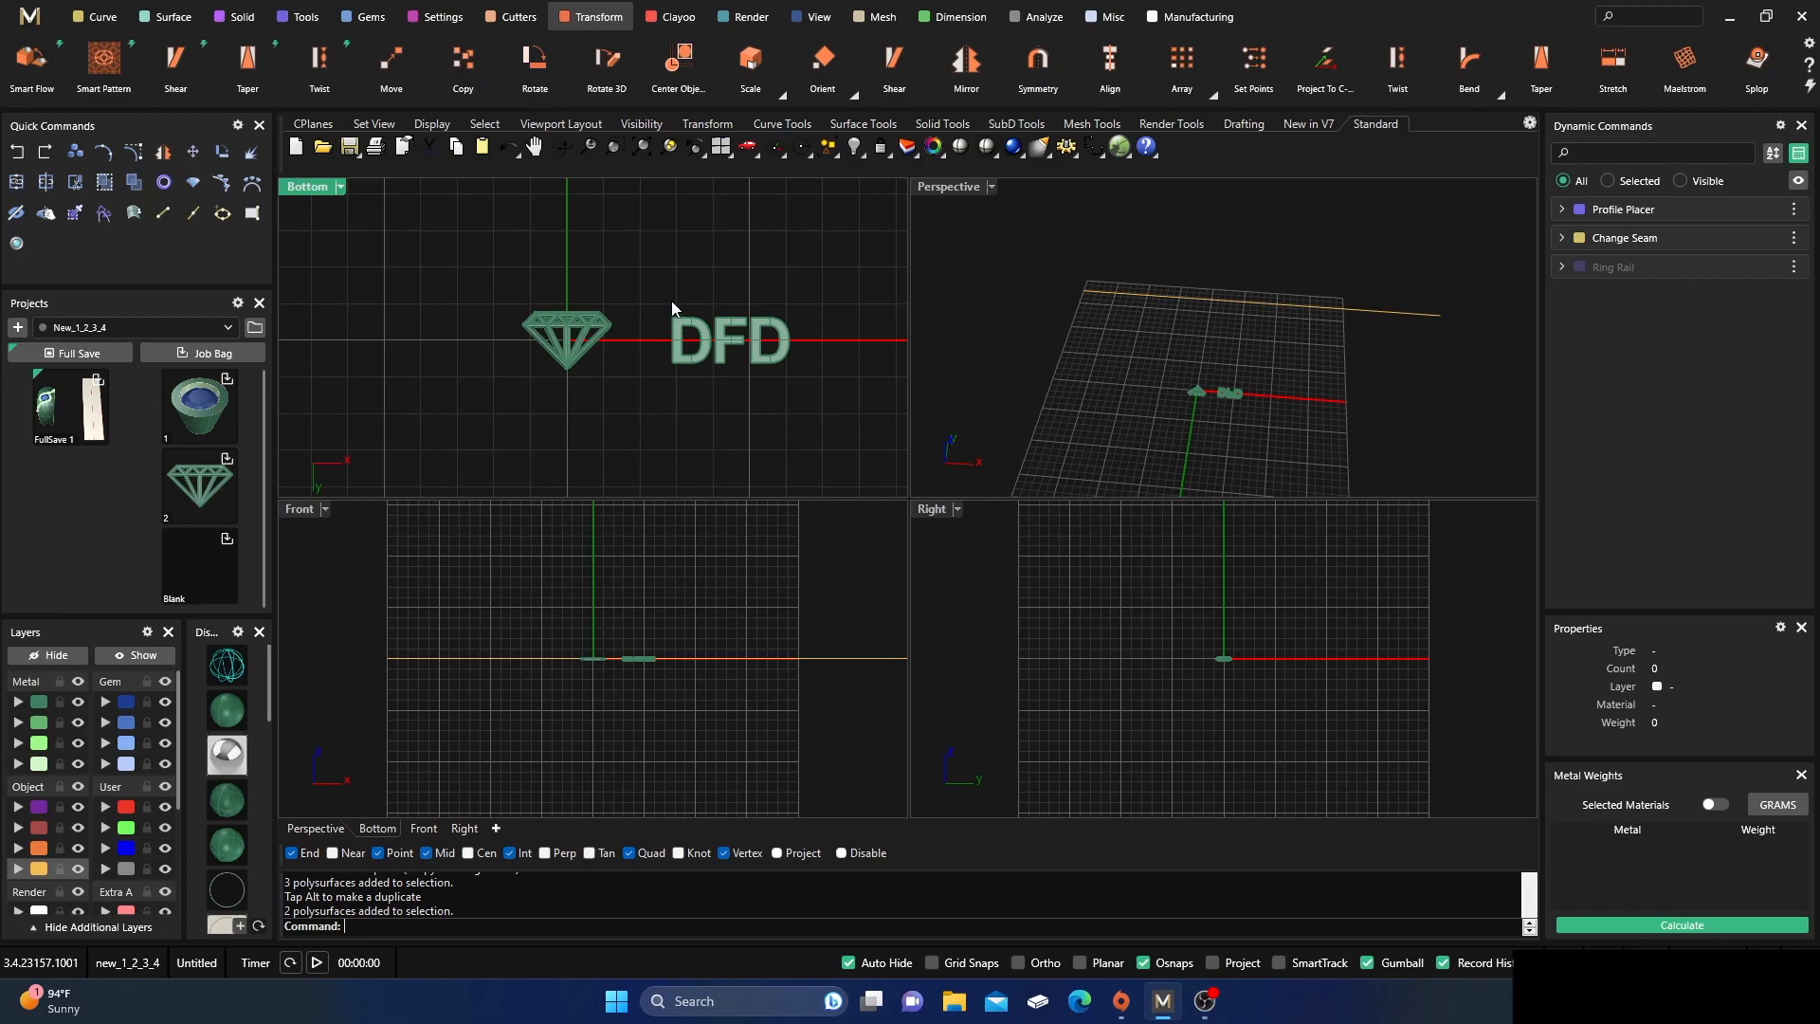
- Enlarge the DFD letters slightly with Scale 3D about their own center so they match the diamond motif's height
{"action": "left_click_drag", "start_coordinate": [665, 306], "coordinate": [834, 428]}
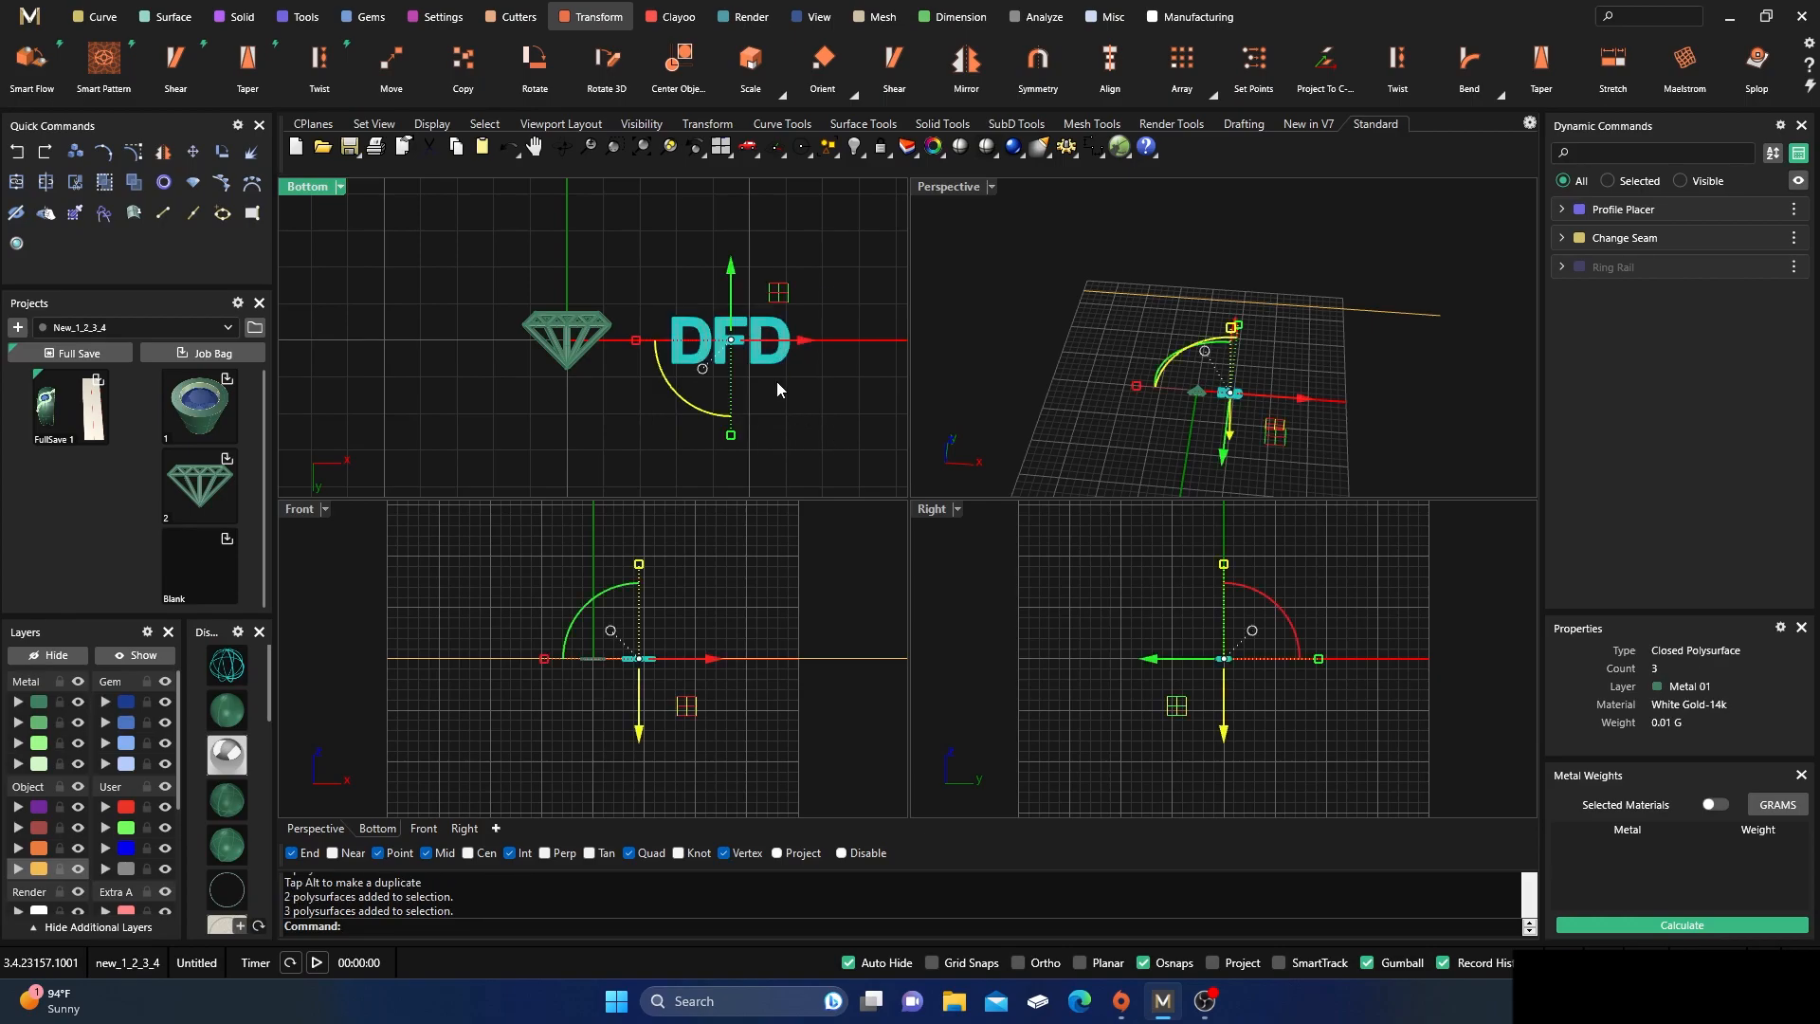
{"action": "left_click", "coordinate": [776, 89]}
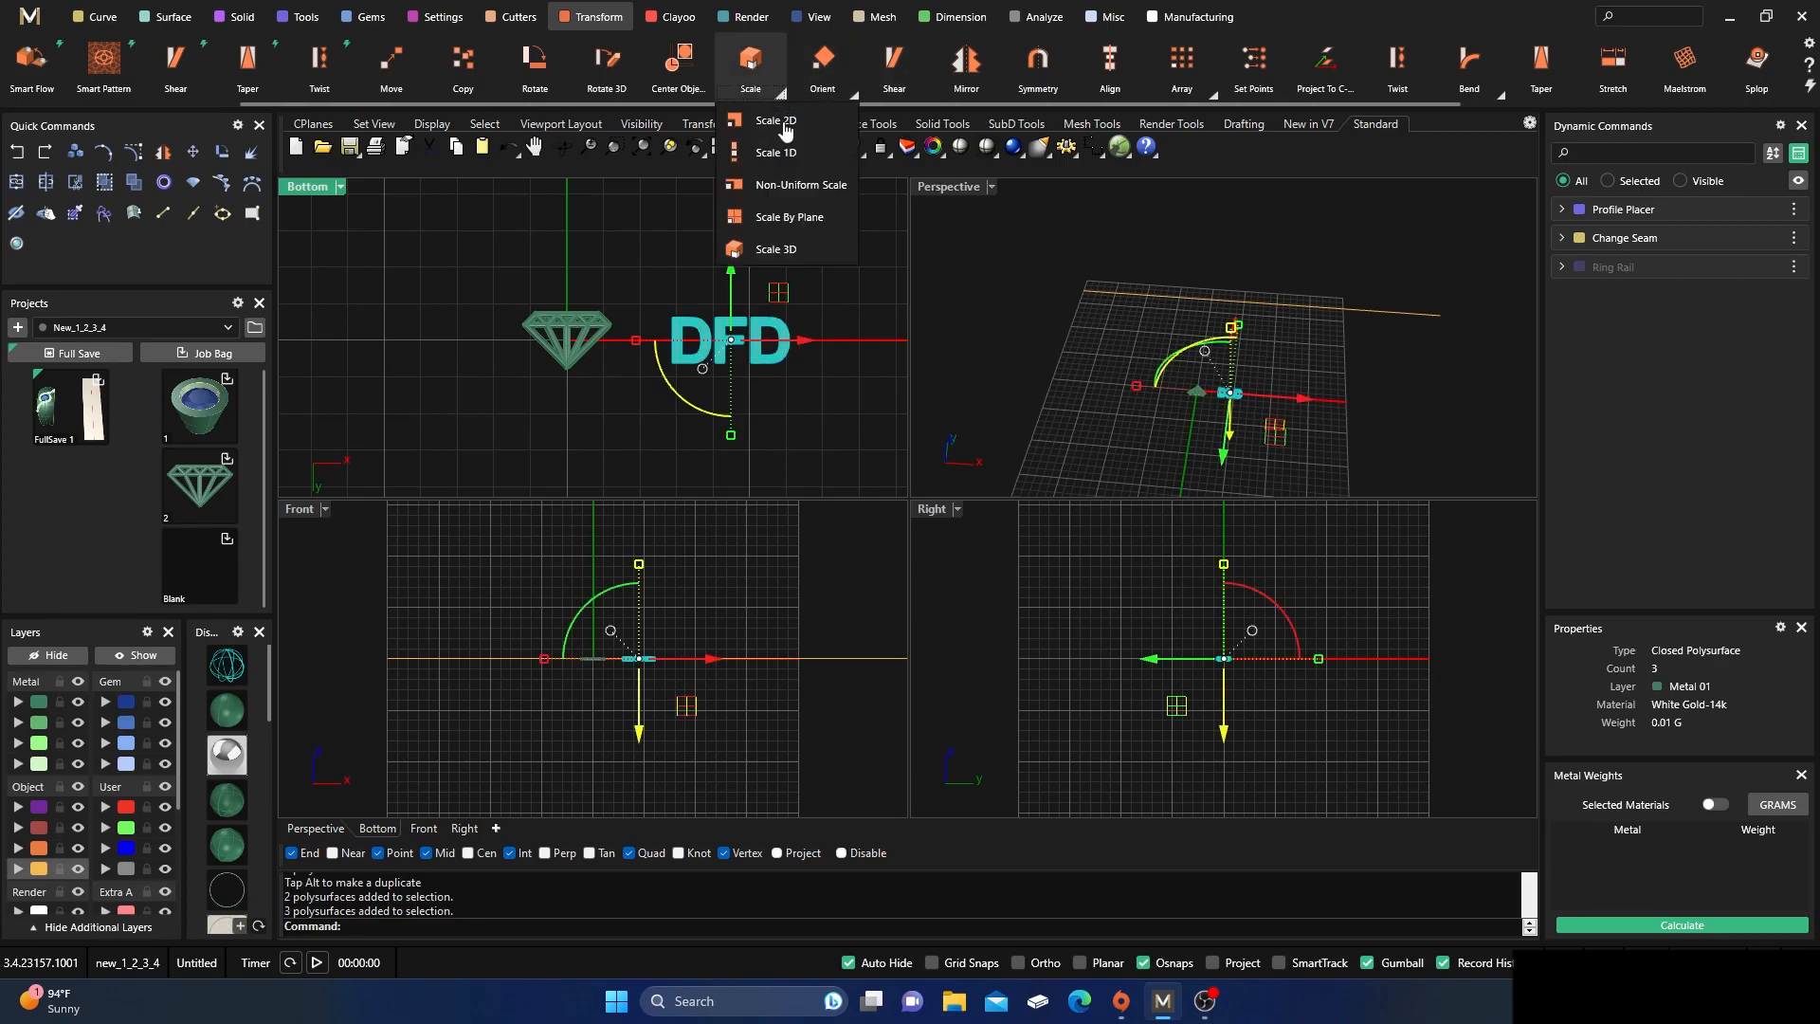
{"action": "left_click", "coordinate": [768, 253]}
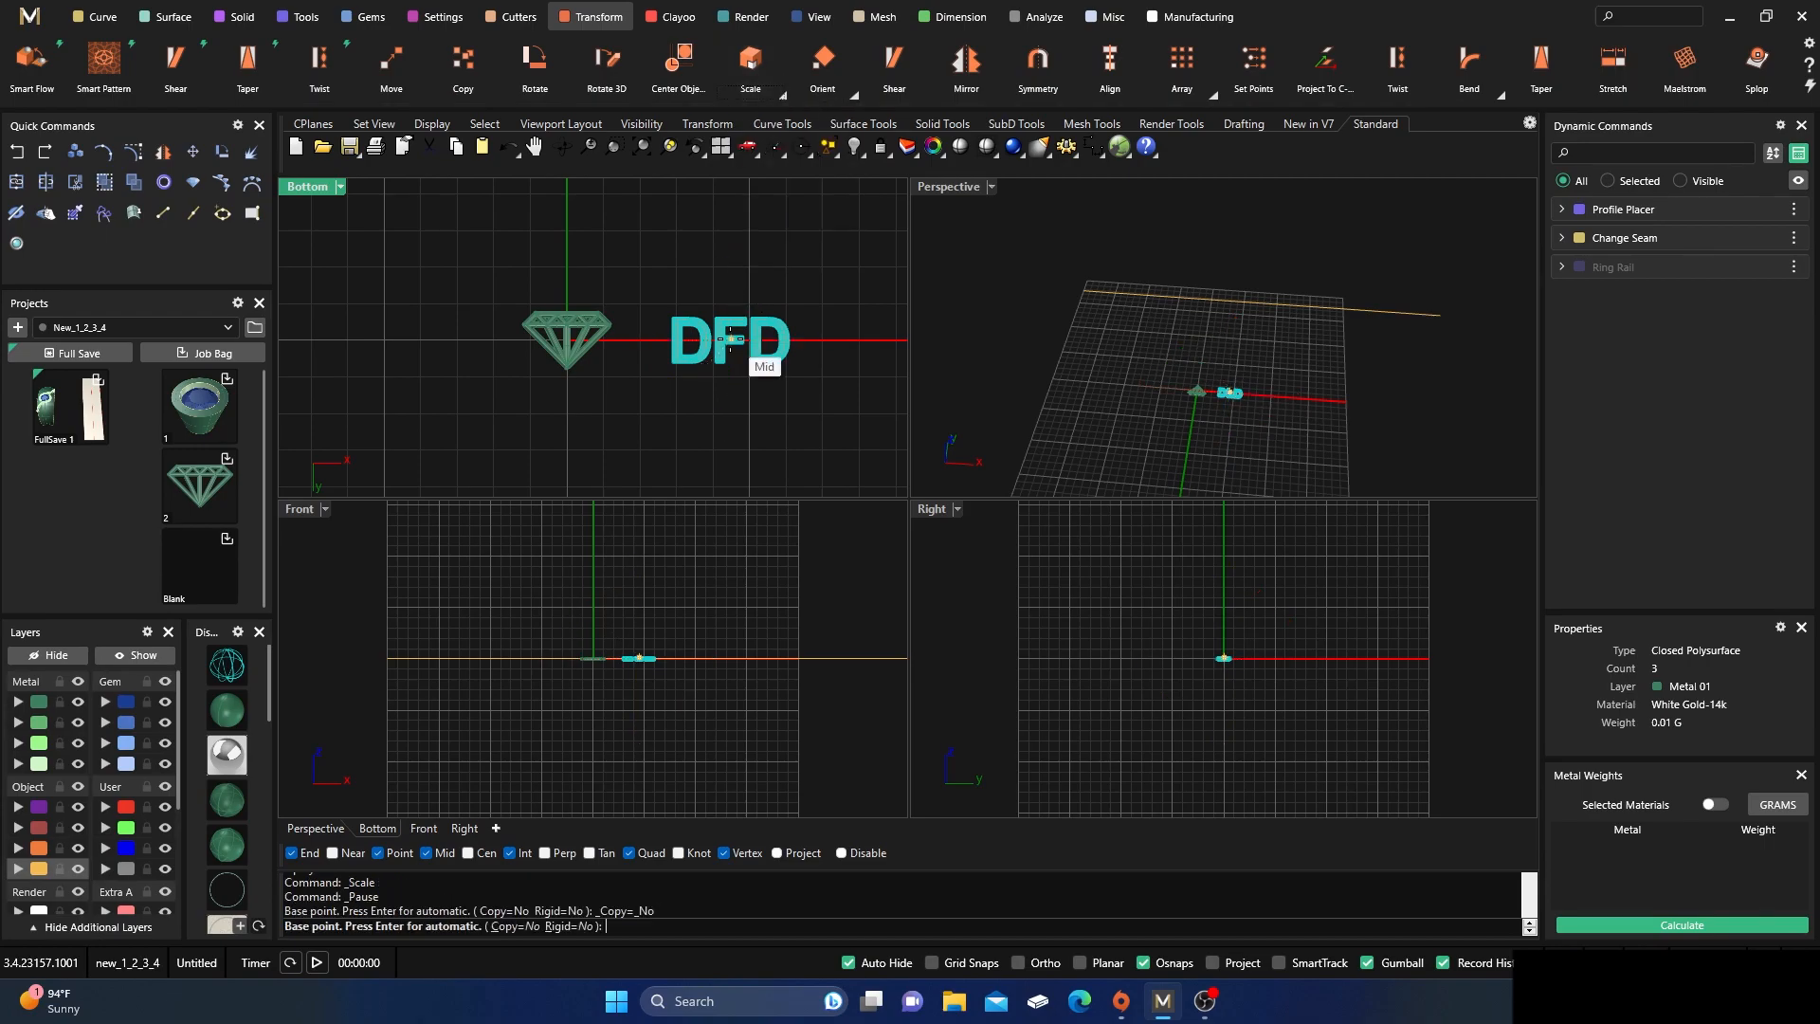
{"action": "left_click", "coordinate": [730, 339]}
{"action": "left_click", "coordinate": [788, 284]}
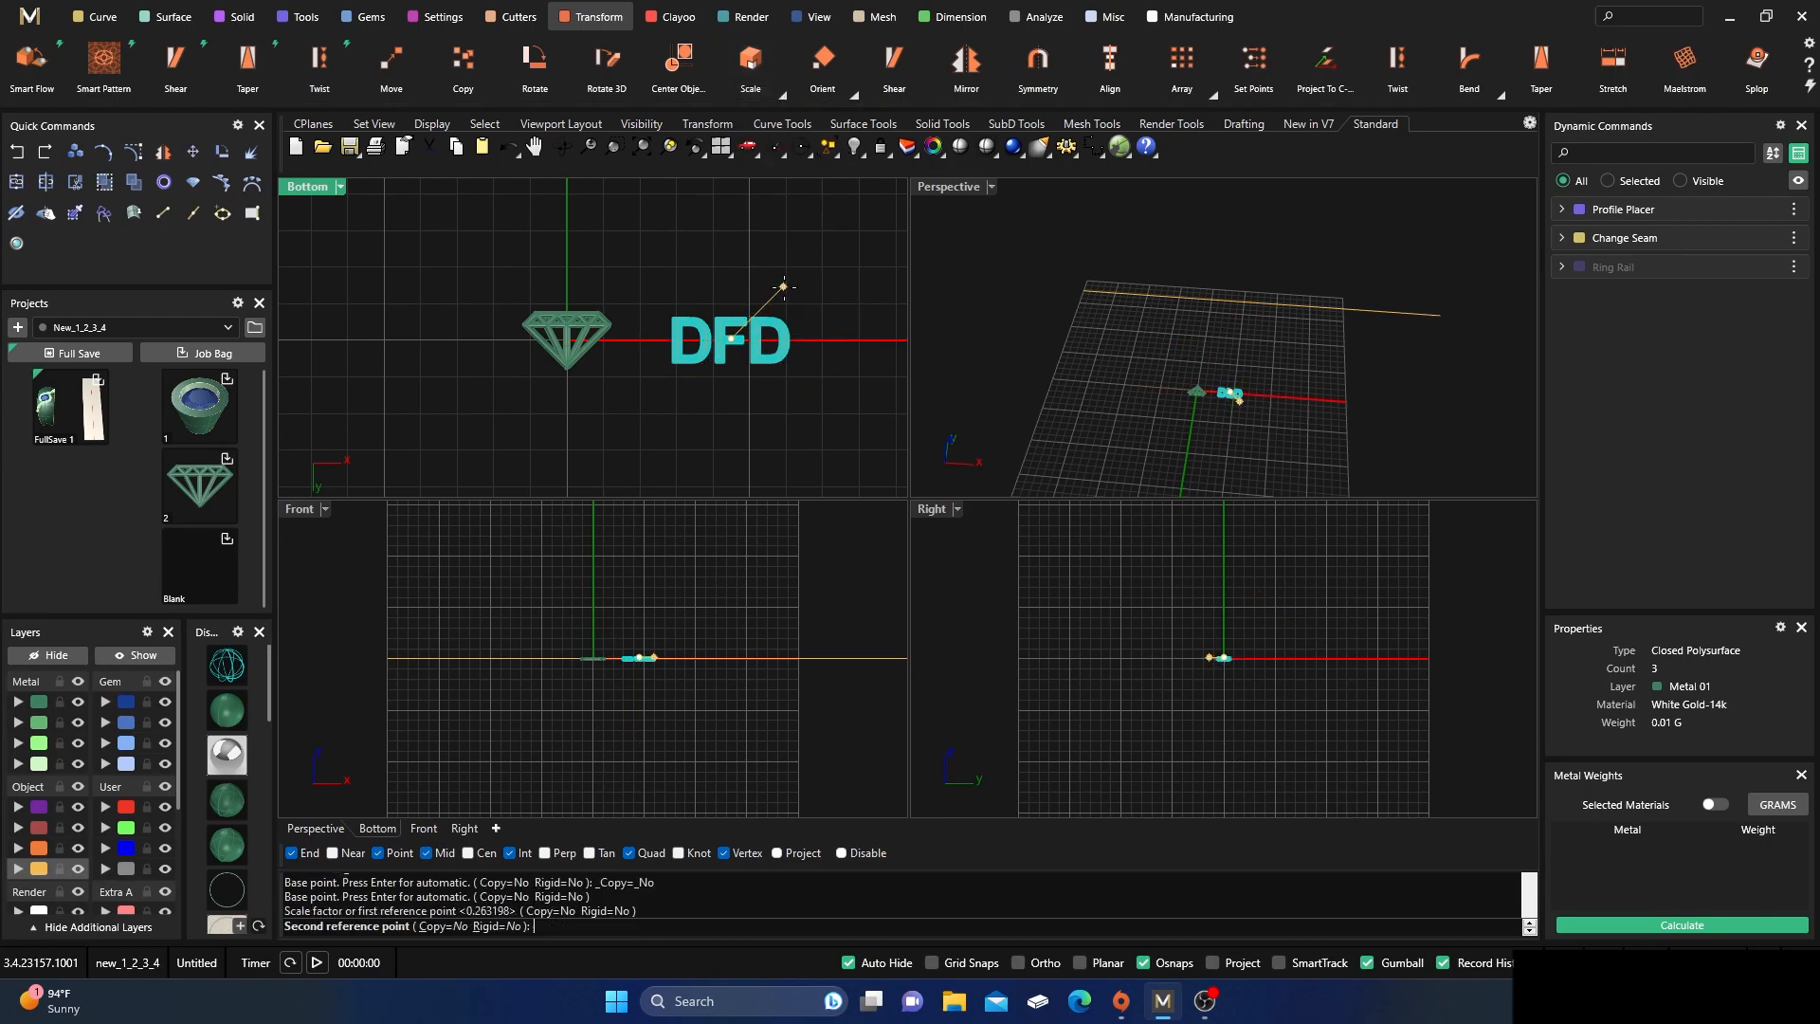
{"action": "left_click", "coordinate": [796, 276]}
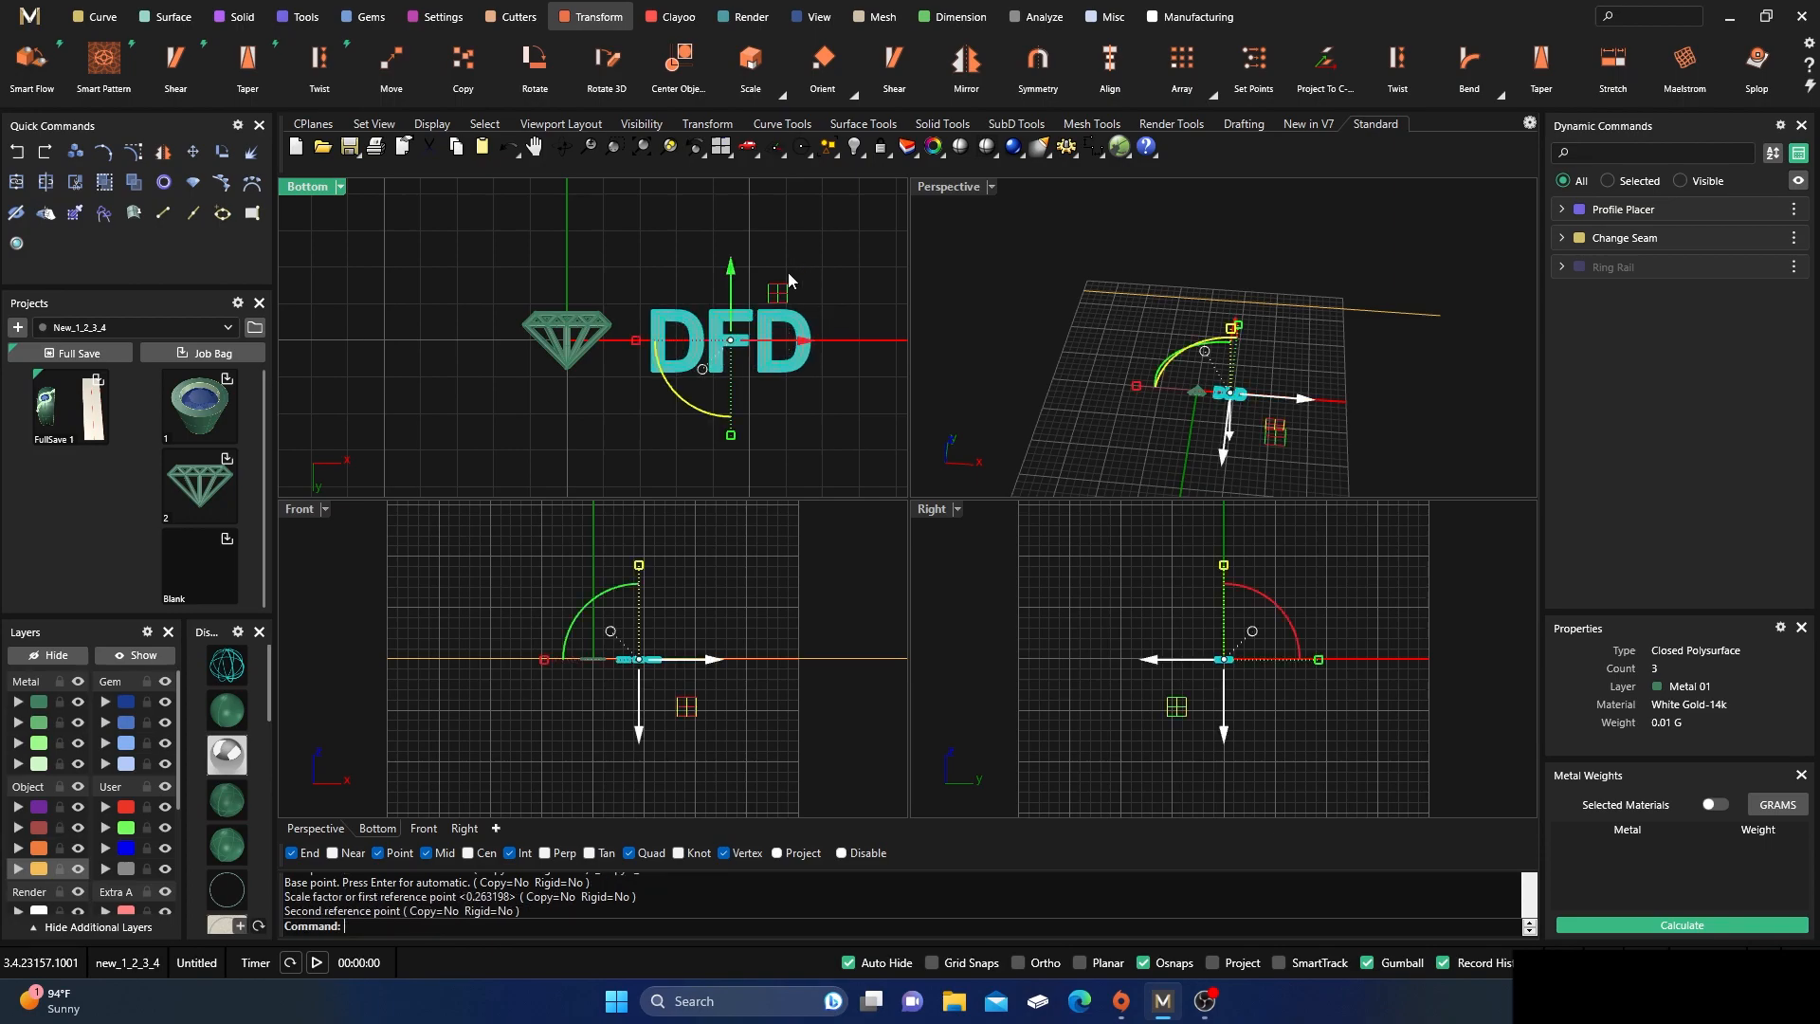
{"action": "left_click", "coordinate": [669, 260]}
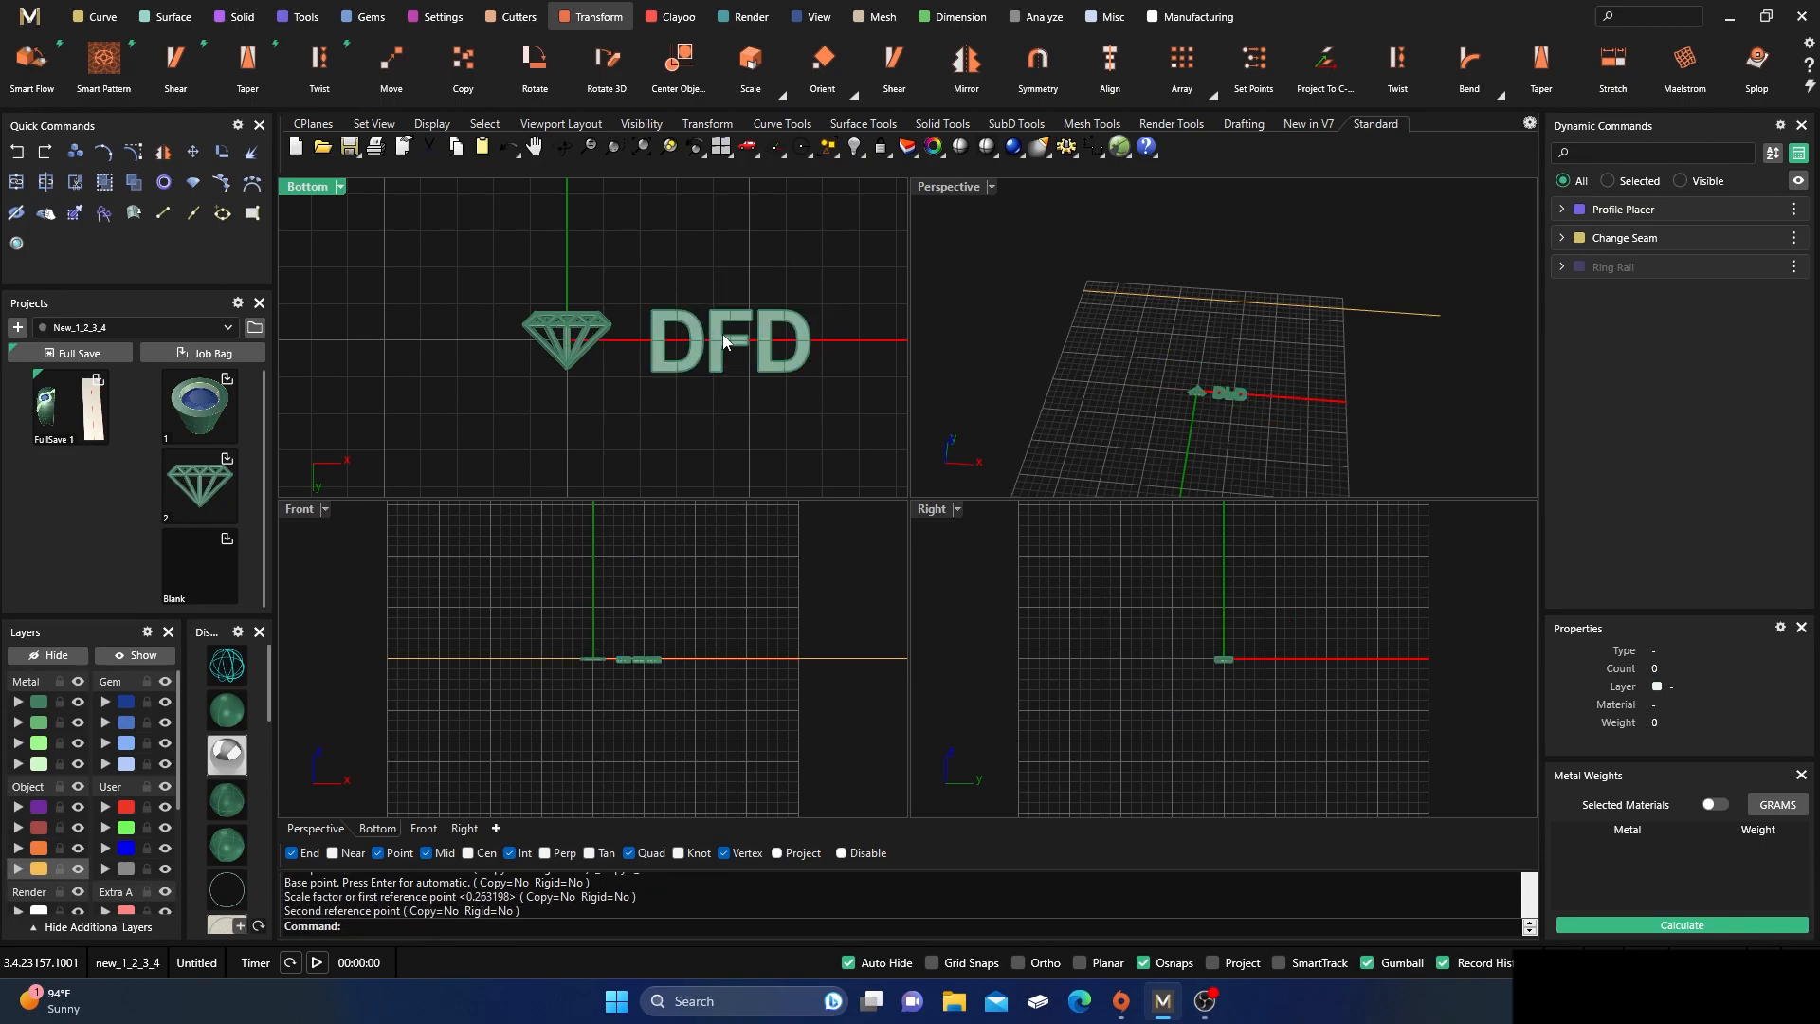
- Move the DFD letters along X to close the gap to the diamond motif
{"action": "left_click", "coordinate": [724, 339]}
{"action": "left_click_drag", "start_coordinate": [799, 340], "coordinate": [792, 339]}
{"action": "left_click", "coordinate": [660, 237]}
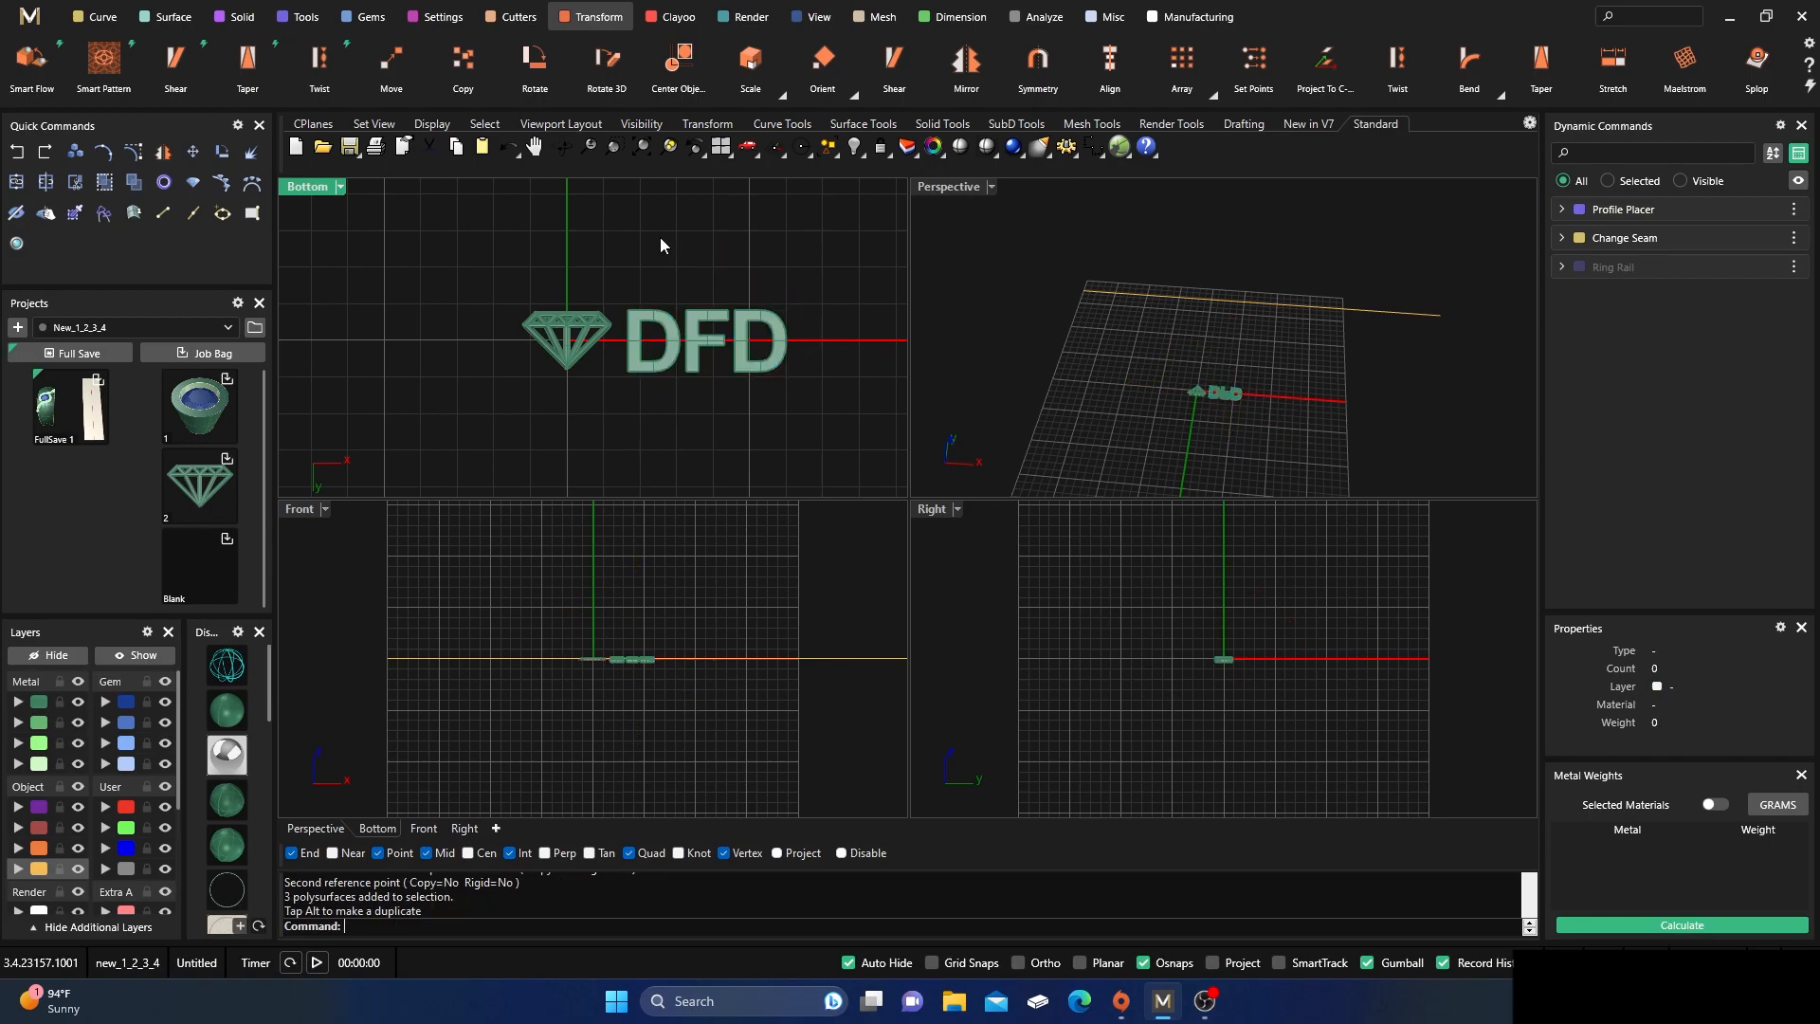
- Move the rail-length line to the opposite side of the grid, above the diamond and letters in the Bottom view
{"action": "scroll", "coordinate": [662, 303], "scroll_direction": "down", "scroll_amount": 3}
{"action": "scroll", "coordinate": [664, 306], "scroll_direction": "down", "scroll_amount": 2}
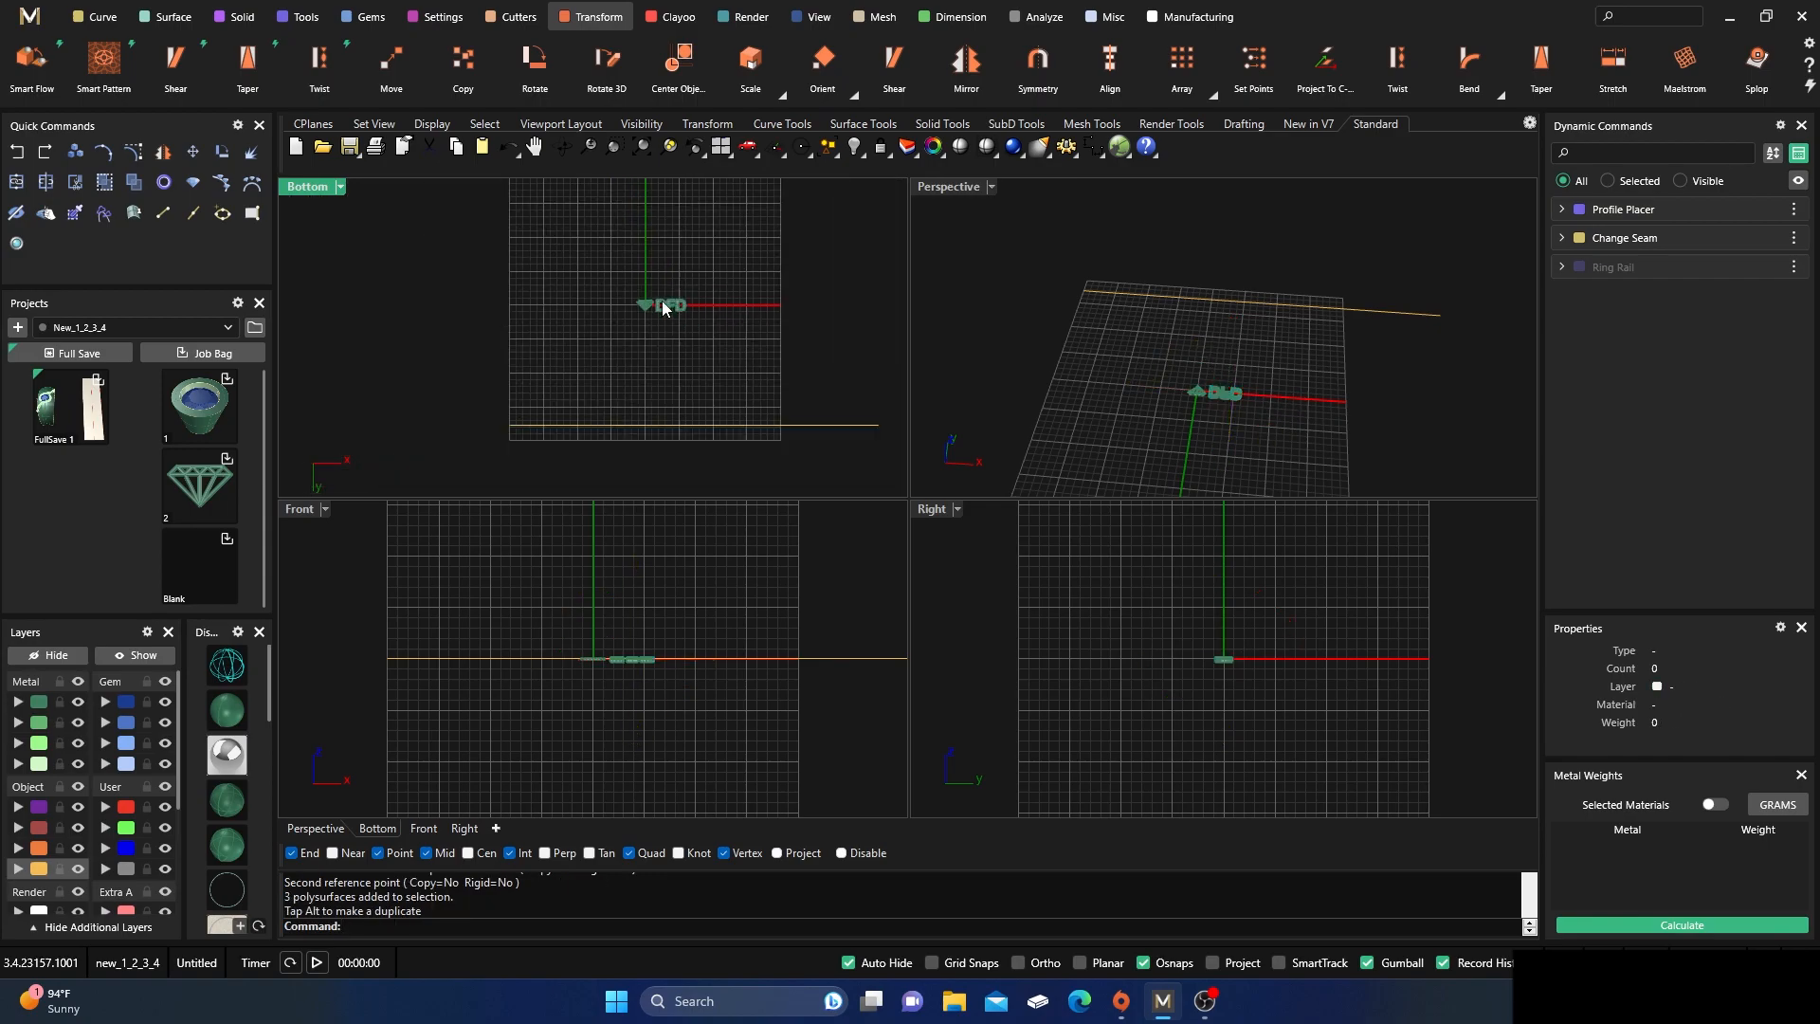
{"action": "left_click", "coordinate": [617, 425]}
{"action": "scroll", "coordinate": [432, 383], "scroll_direction": "down", "scroll_amount": 3}
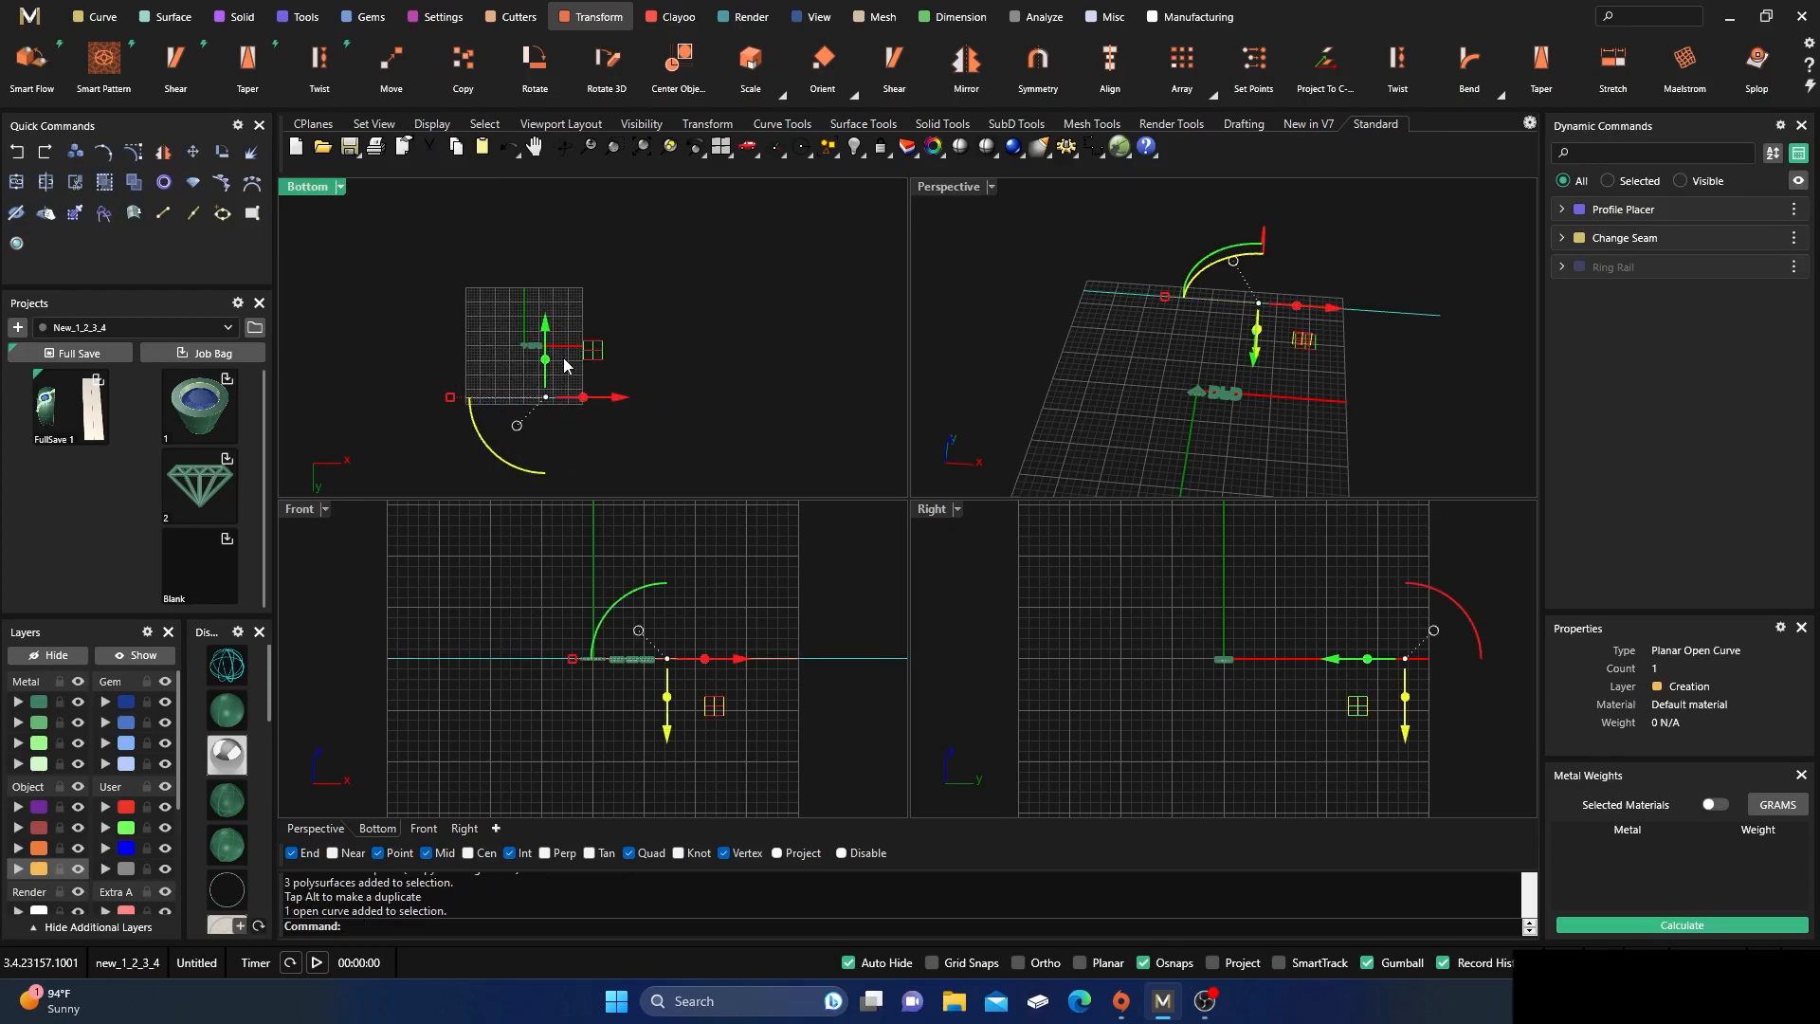
{"action": "left_click_drag", "start_coordinate": [594, 352], "coordinate": [580, 242]}
{"action": "left_click", "coordinate": [600, 341]}
{"action": "scroll", "coordinate": [504, 333], "scroll_direction": "up", "scroll_amount": 3}
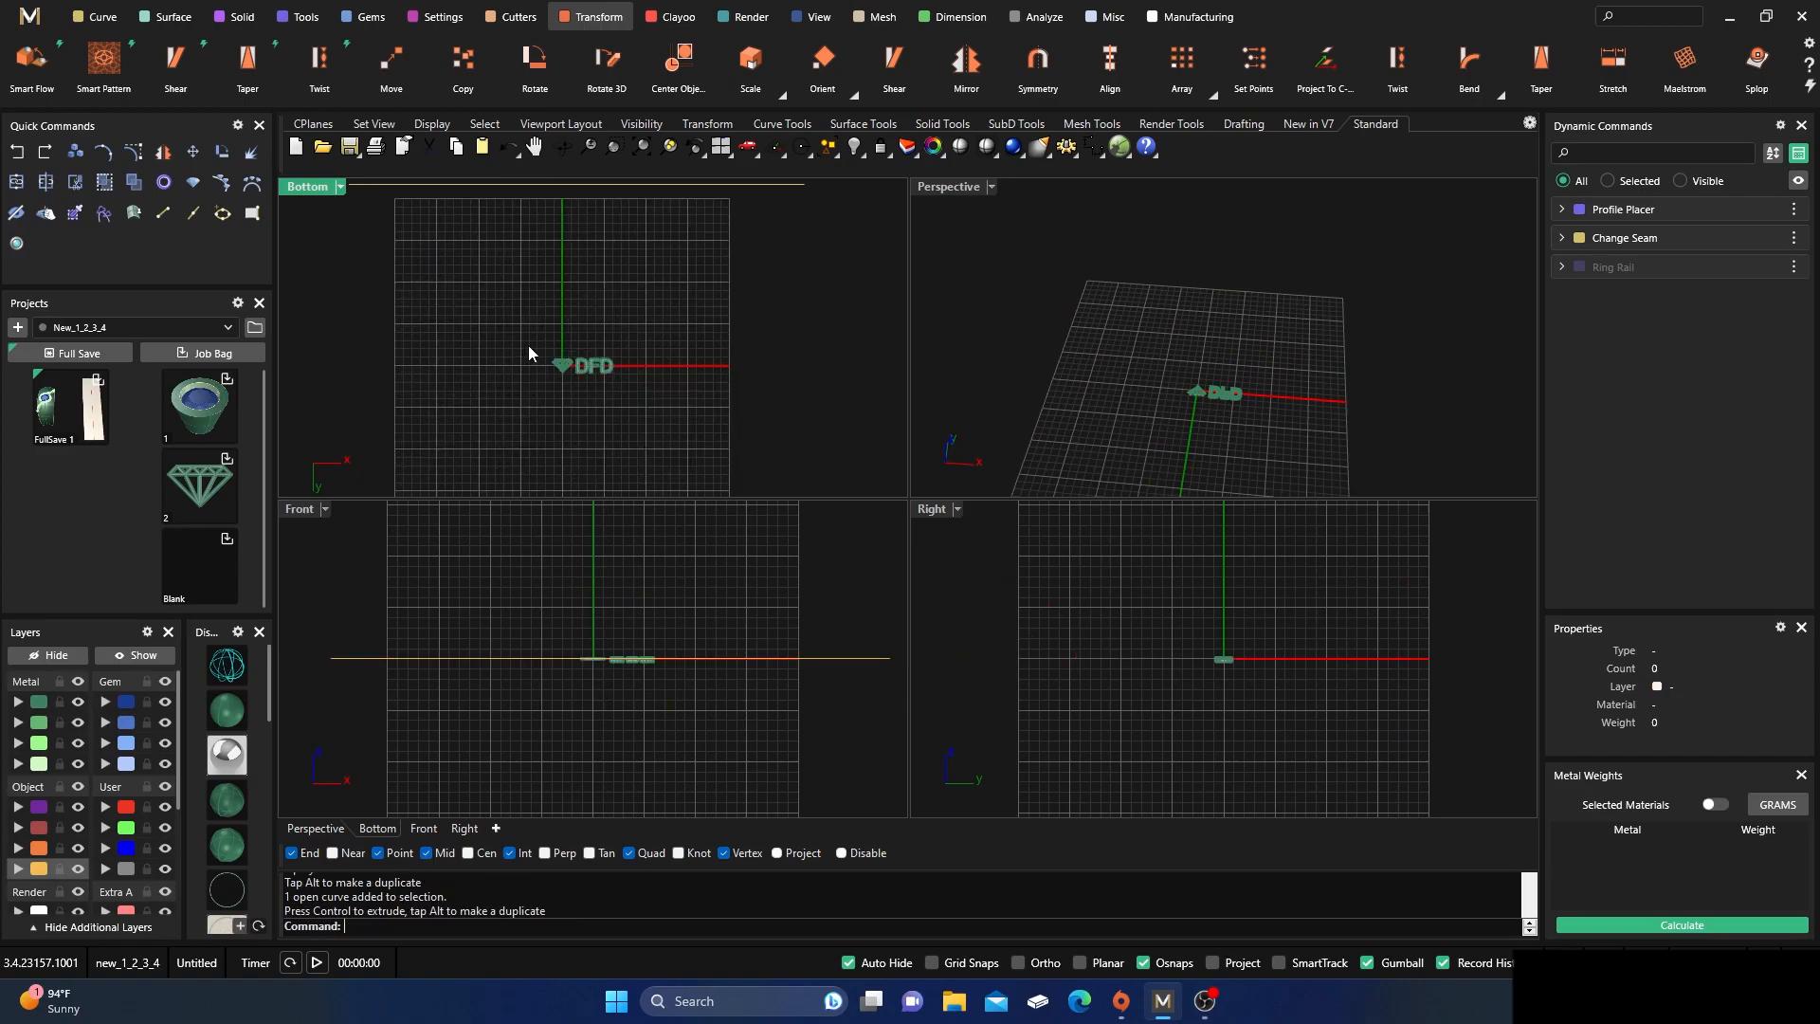
- Move the diamond motif and DFD letters together, snapping their center onto the line's endpoint on the negative X side
{"action": "left_click_drag", "start_coordinate": [529, 354], "coordinate": [675, 406]}
{"action": "scroll", "coordinate": [569, 384], "scroll_direction": "up", "scroll_amount": 3}
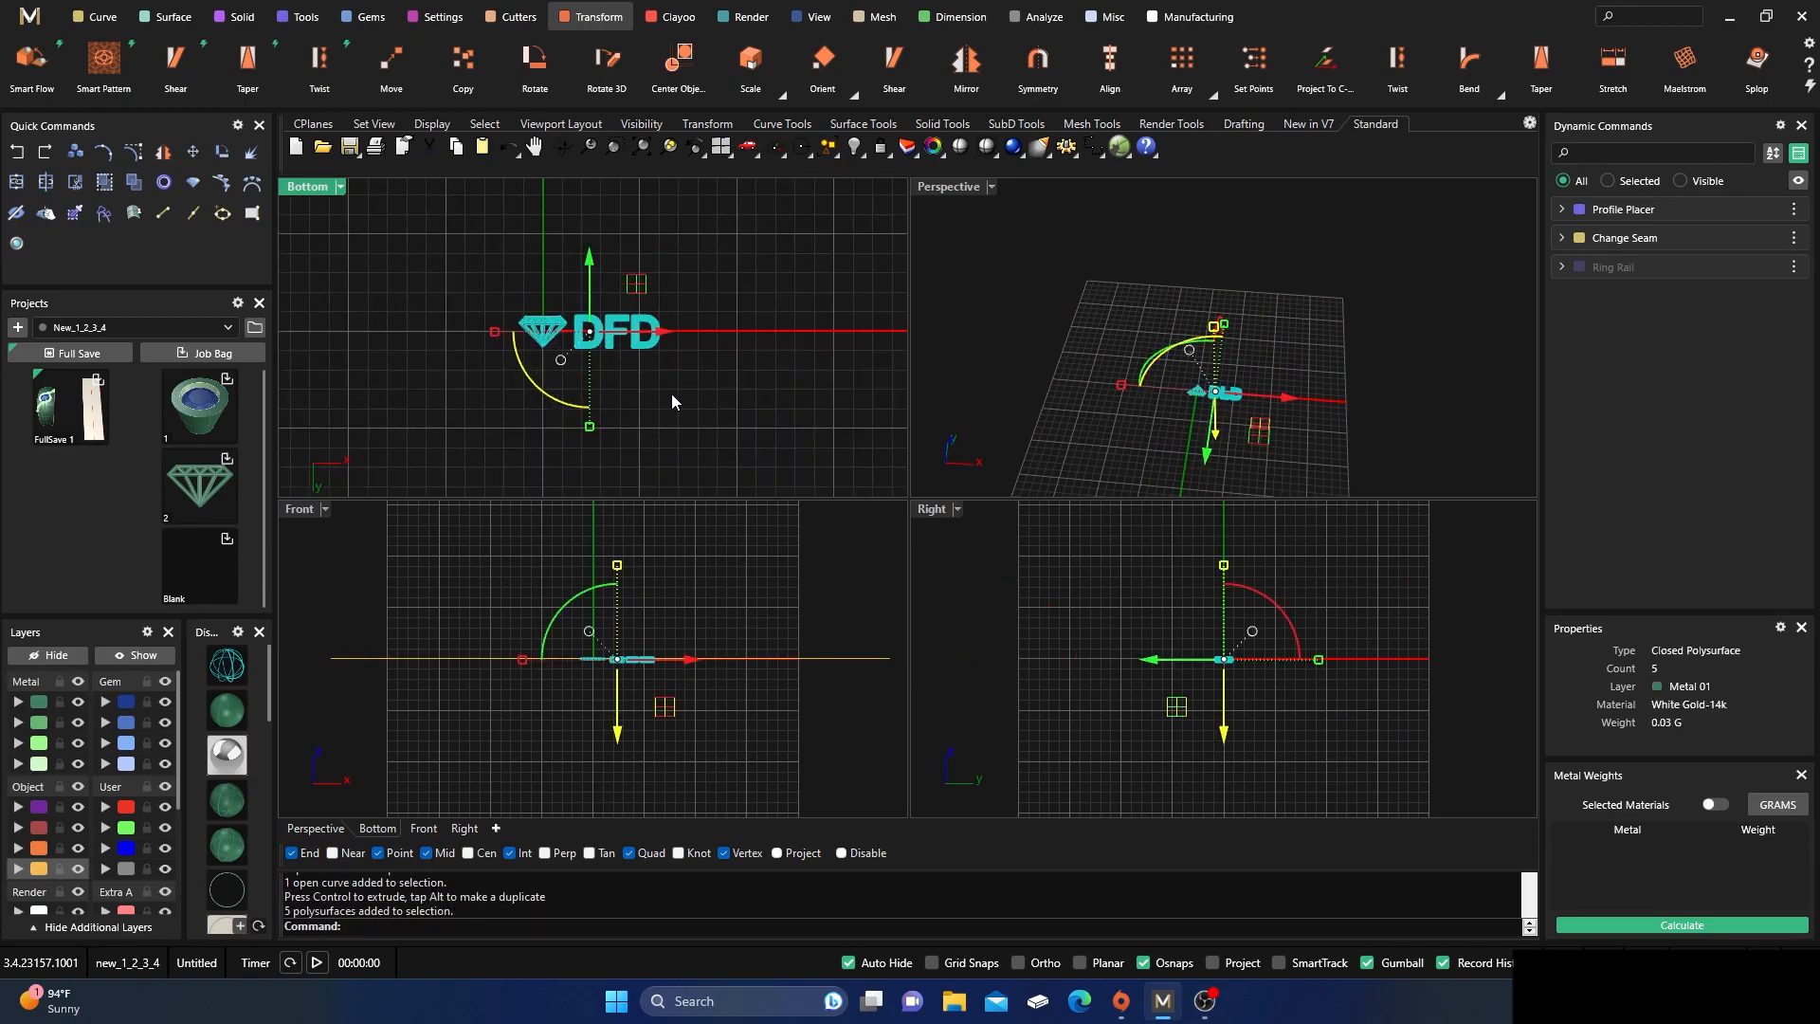
{"action": "right_click_drag", "start_coordinate": [669, 398], "coordinate": [705, 441]}
{"action": "double_click", "coordinate": [314, 184]}
{"action": "scroll", "coordinate": [548, 419], "scroll_direction": "down", "scroll_amount": 5}
{"action": "right_click_drag", "start_coordinate": [554, 424], "coordinate": [593, 490]}
{"action": "scroll", "coordinate": [661, 529], "scroll_direction": "up", "scroll_amount": 8}
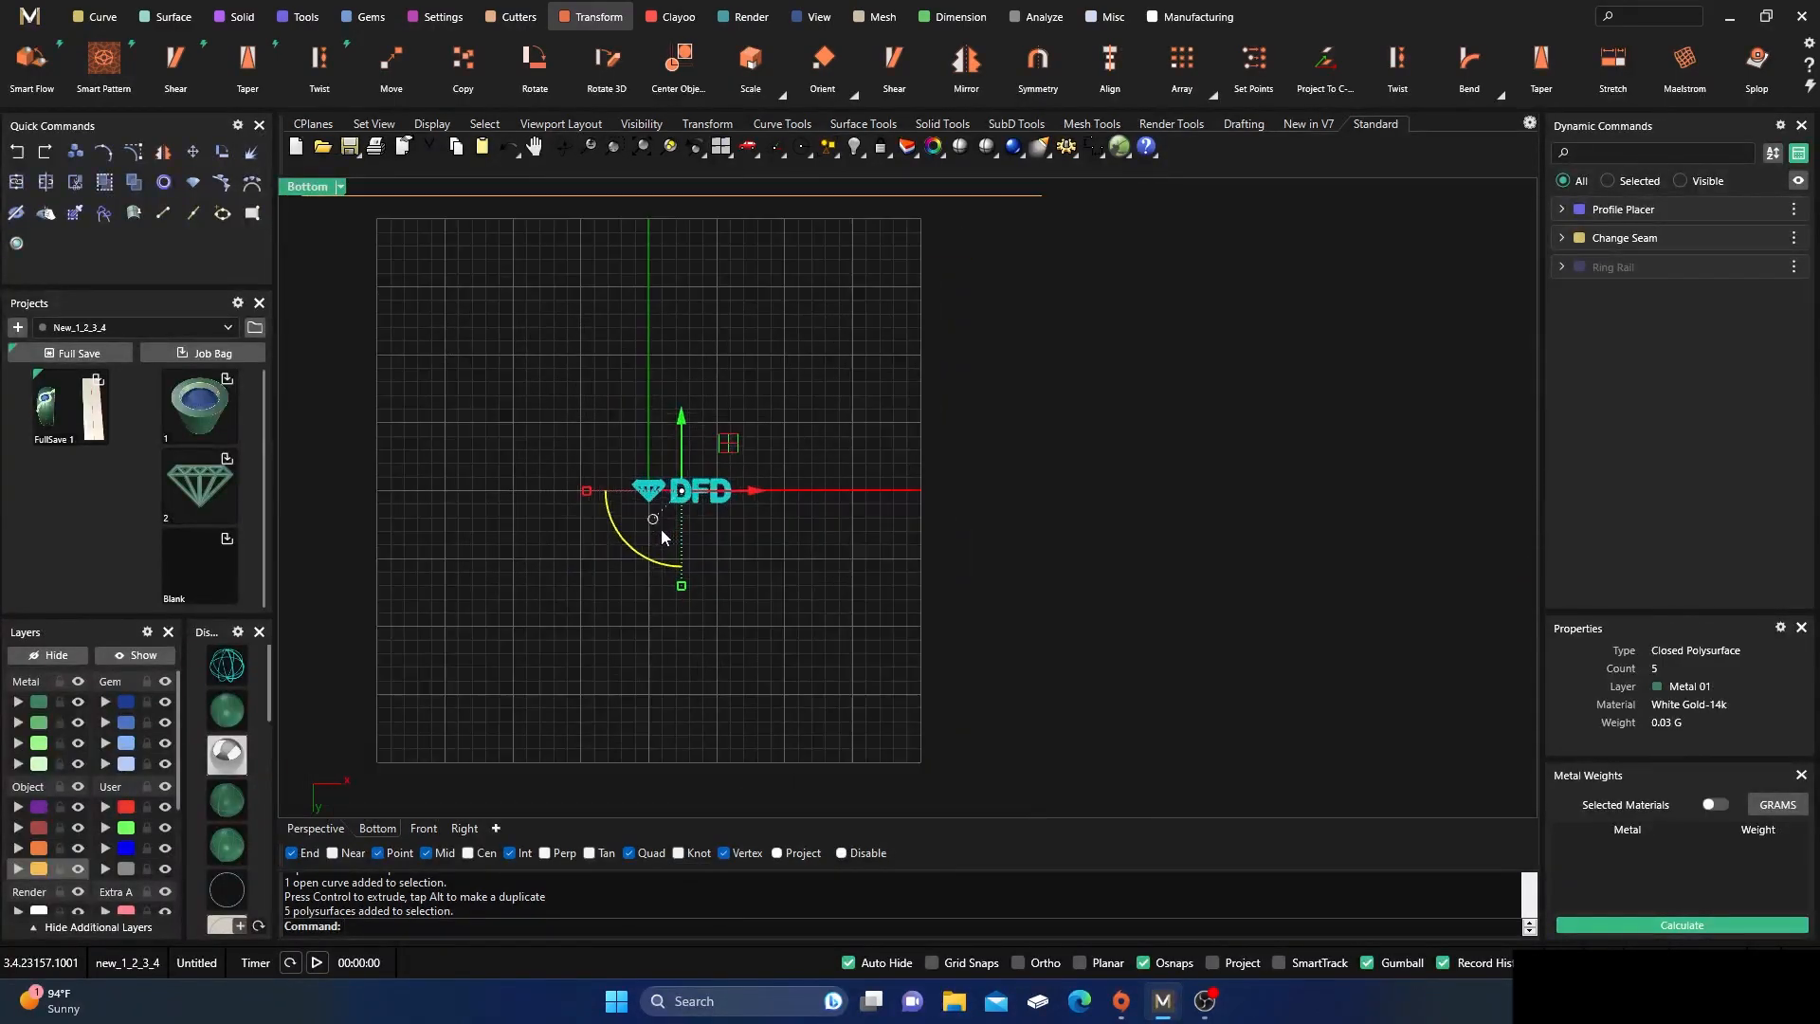
{"action": "right_click_drag", "start_coordinate": [718, 555], "coordinate": [961, 748]}
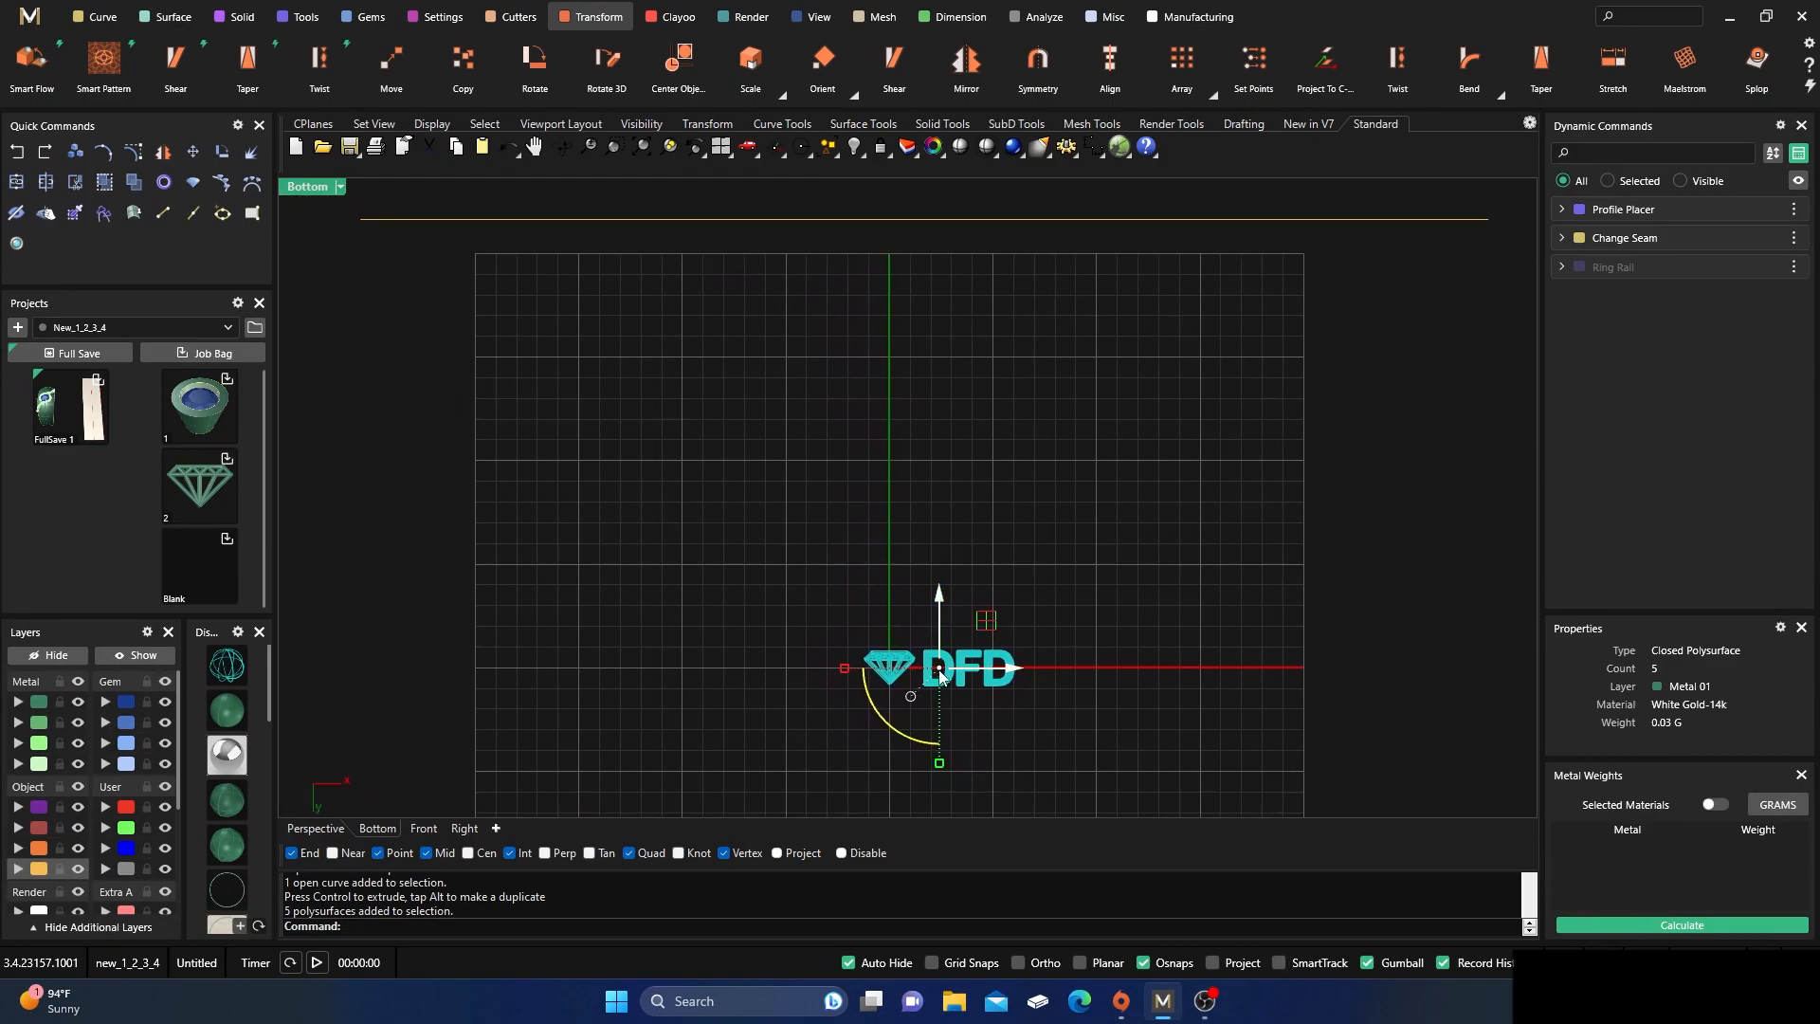
{"action": "left_click_drag", "start_coordinate": [940, 671], "coordinate": [360, 219]}
- Shift the diamond motif and letters along X so the whole group lies on the line, starting near its endpoint
{"action": "right_click_drag", "start_coordinate": [537, 367], "coordinate": [645, 499]}
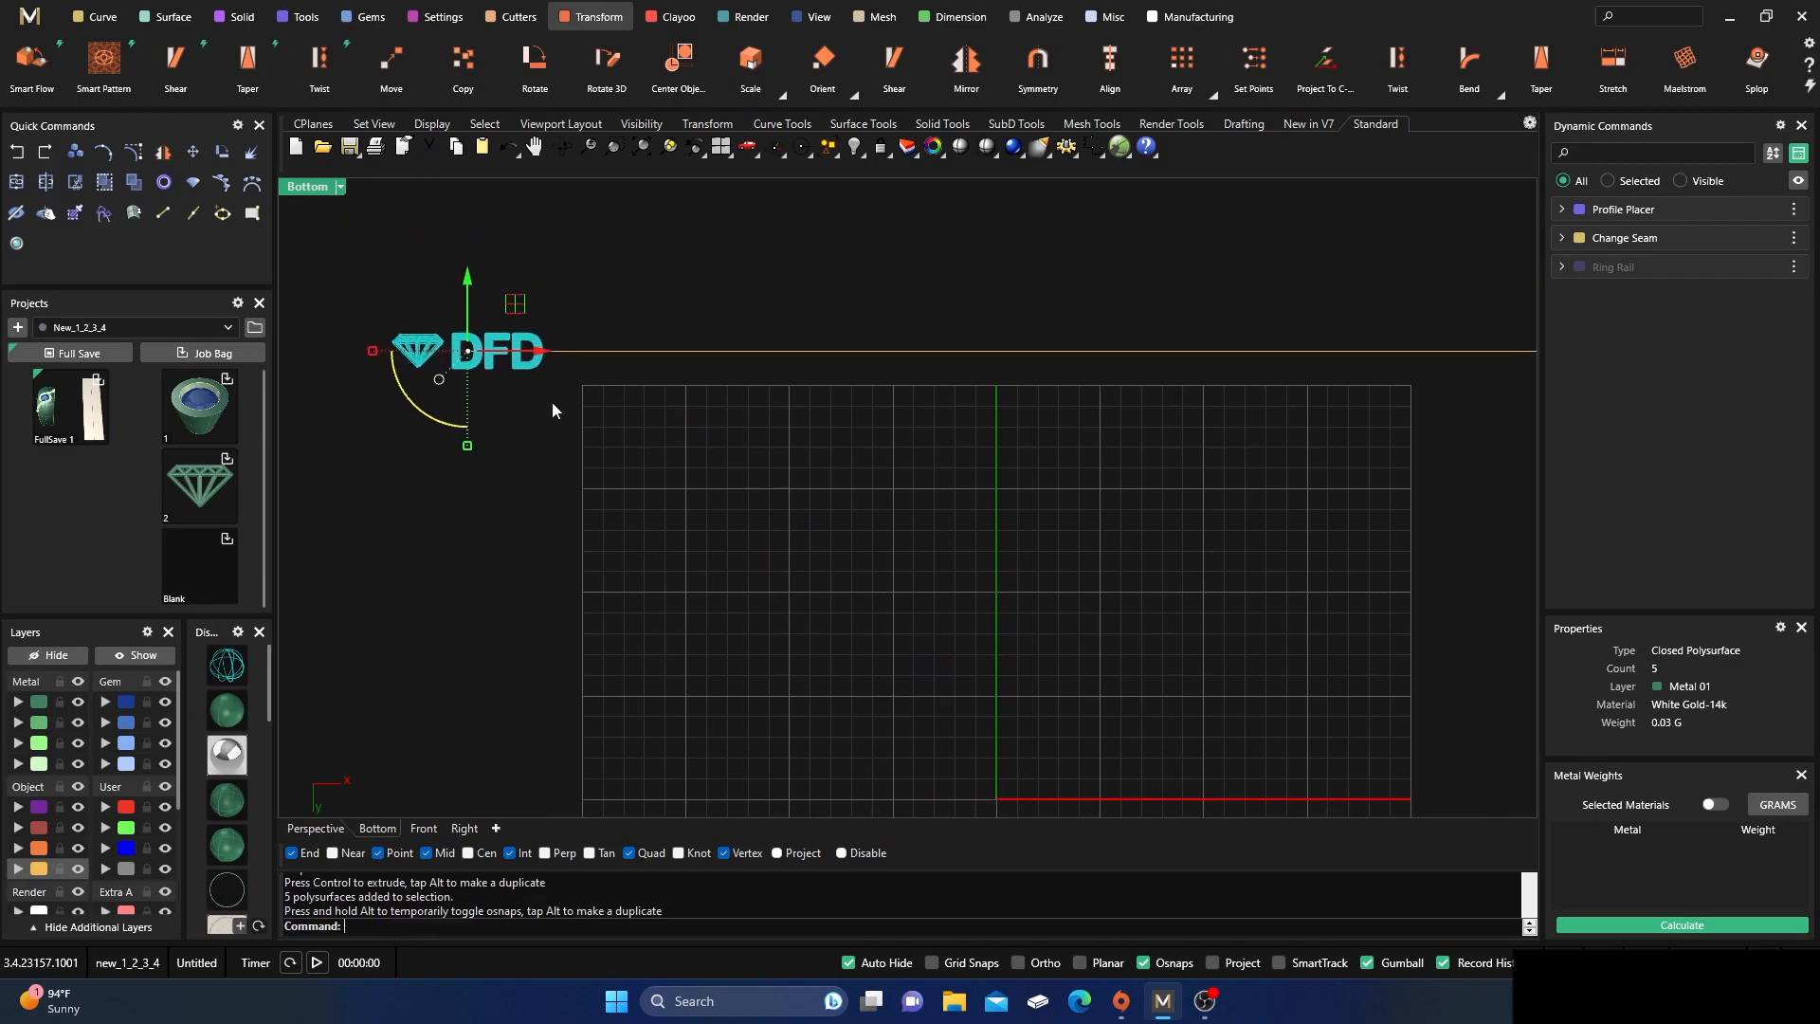
{"action": "left_click_drag", "start_coordinate": [532, 352], "coordinate": [618, 354]}
{"action": "left_click", "coordinate": [474, 271]}
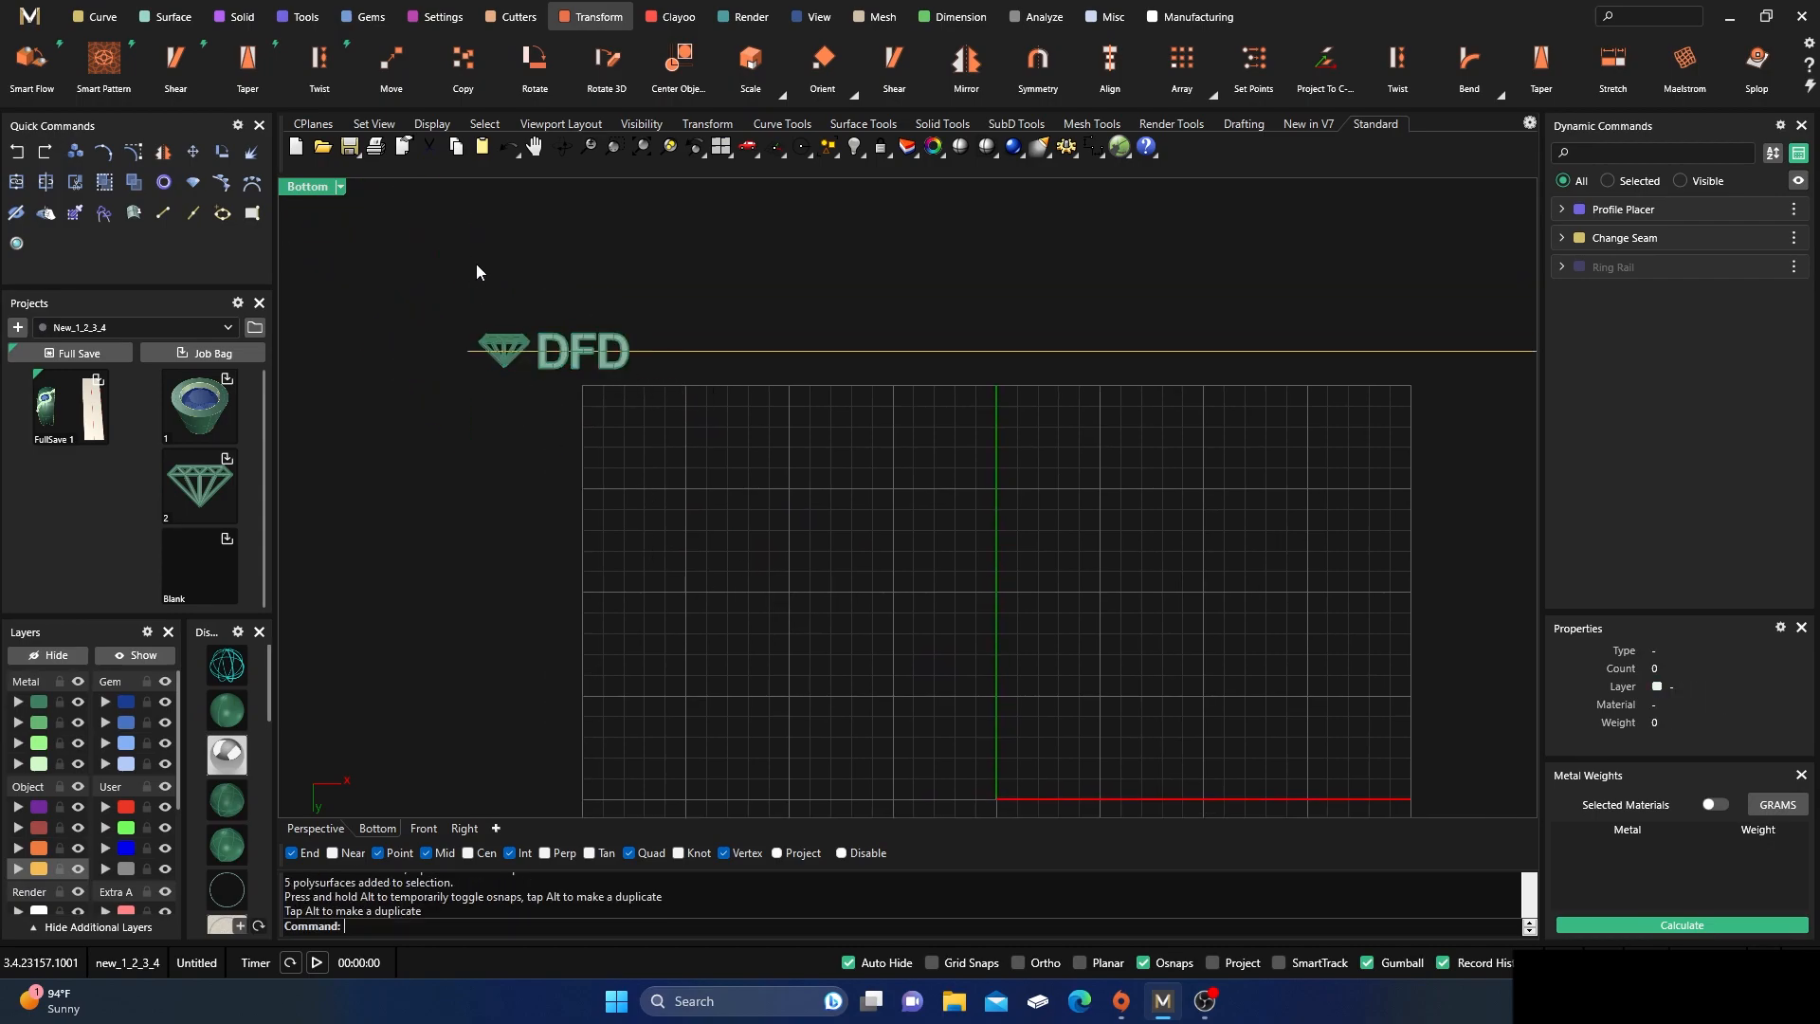
- Show the hidden ring band and rail curves, and maximize the Perspective viewport
{"action": "left_click", "coordinate": [144, 656]}
{"action": "scroll", "coordinate": [639, 441], "scroll_direction": "down", "scroll_amount": 3}
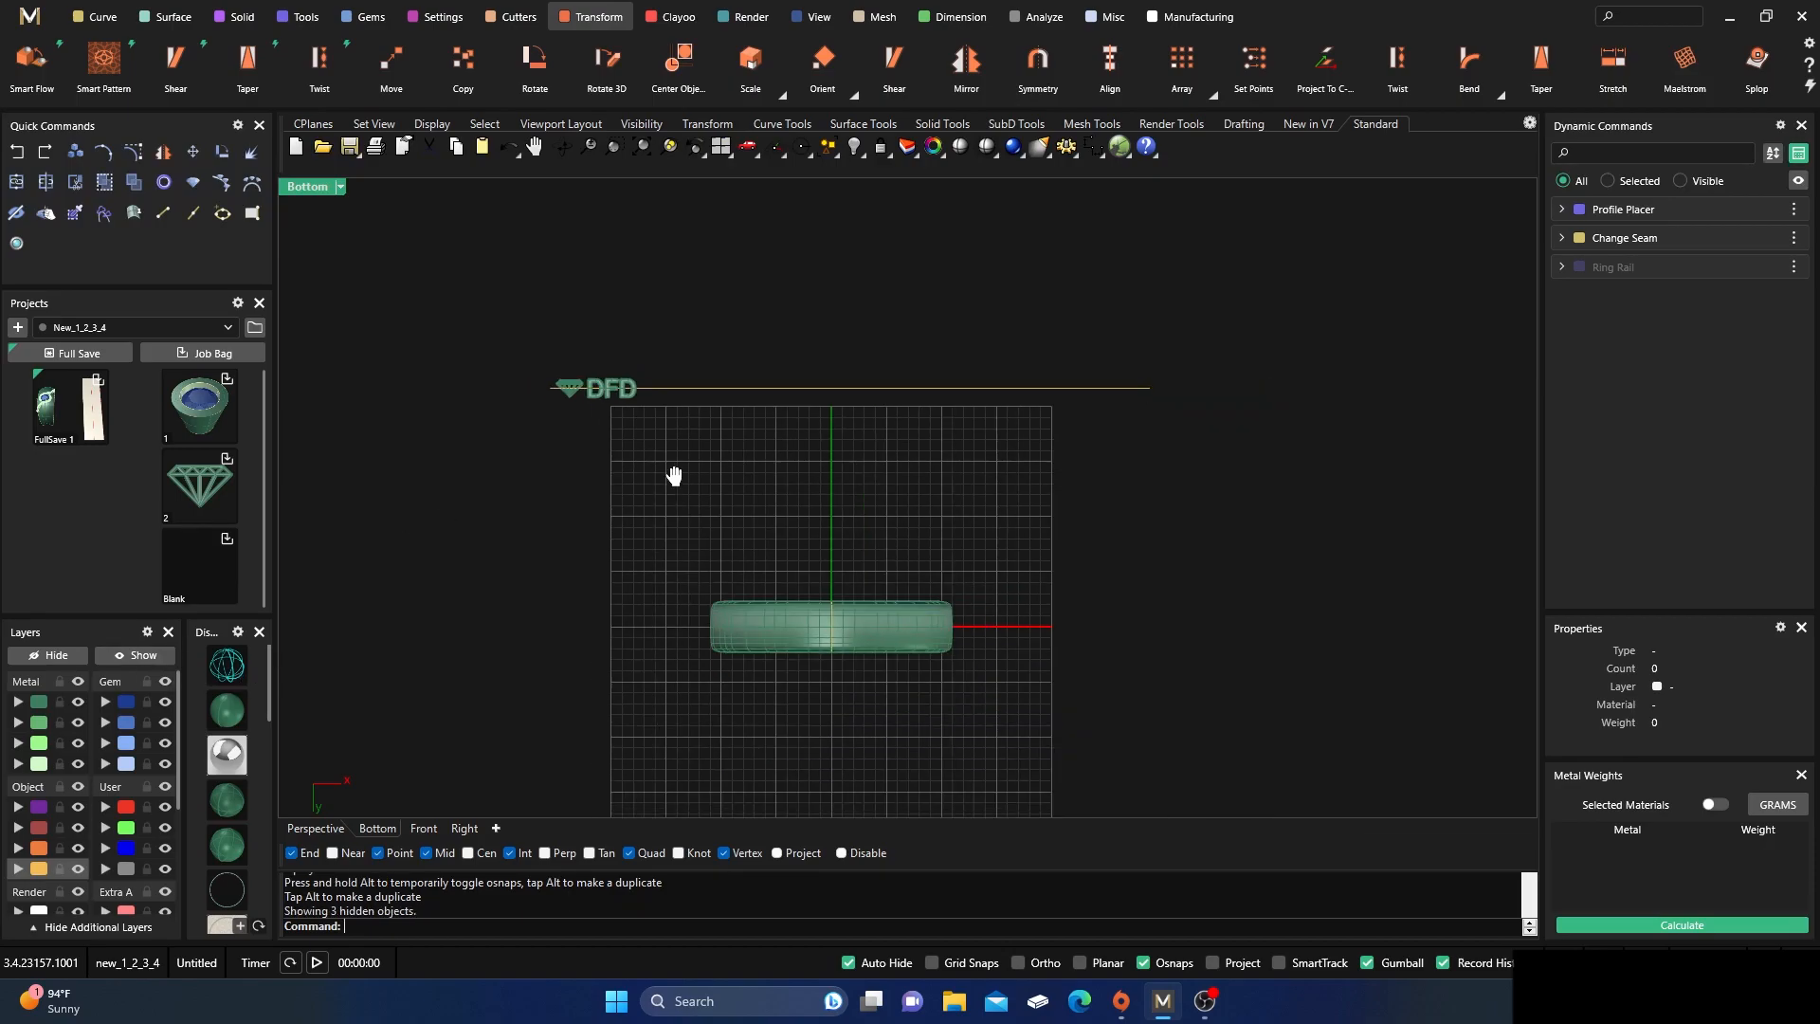
{"action": "double_click", "coordinate": [324, 189]}
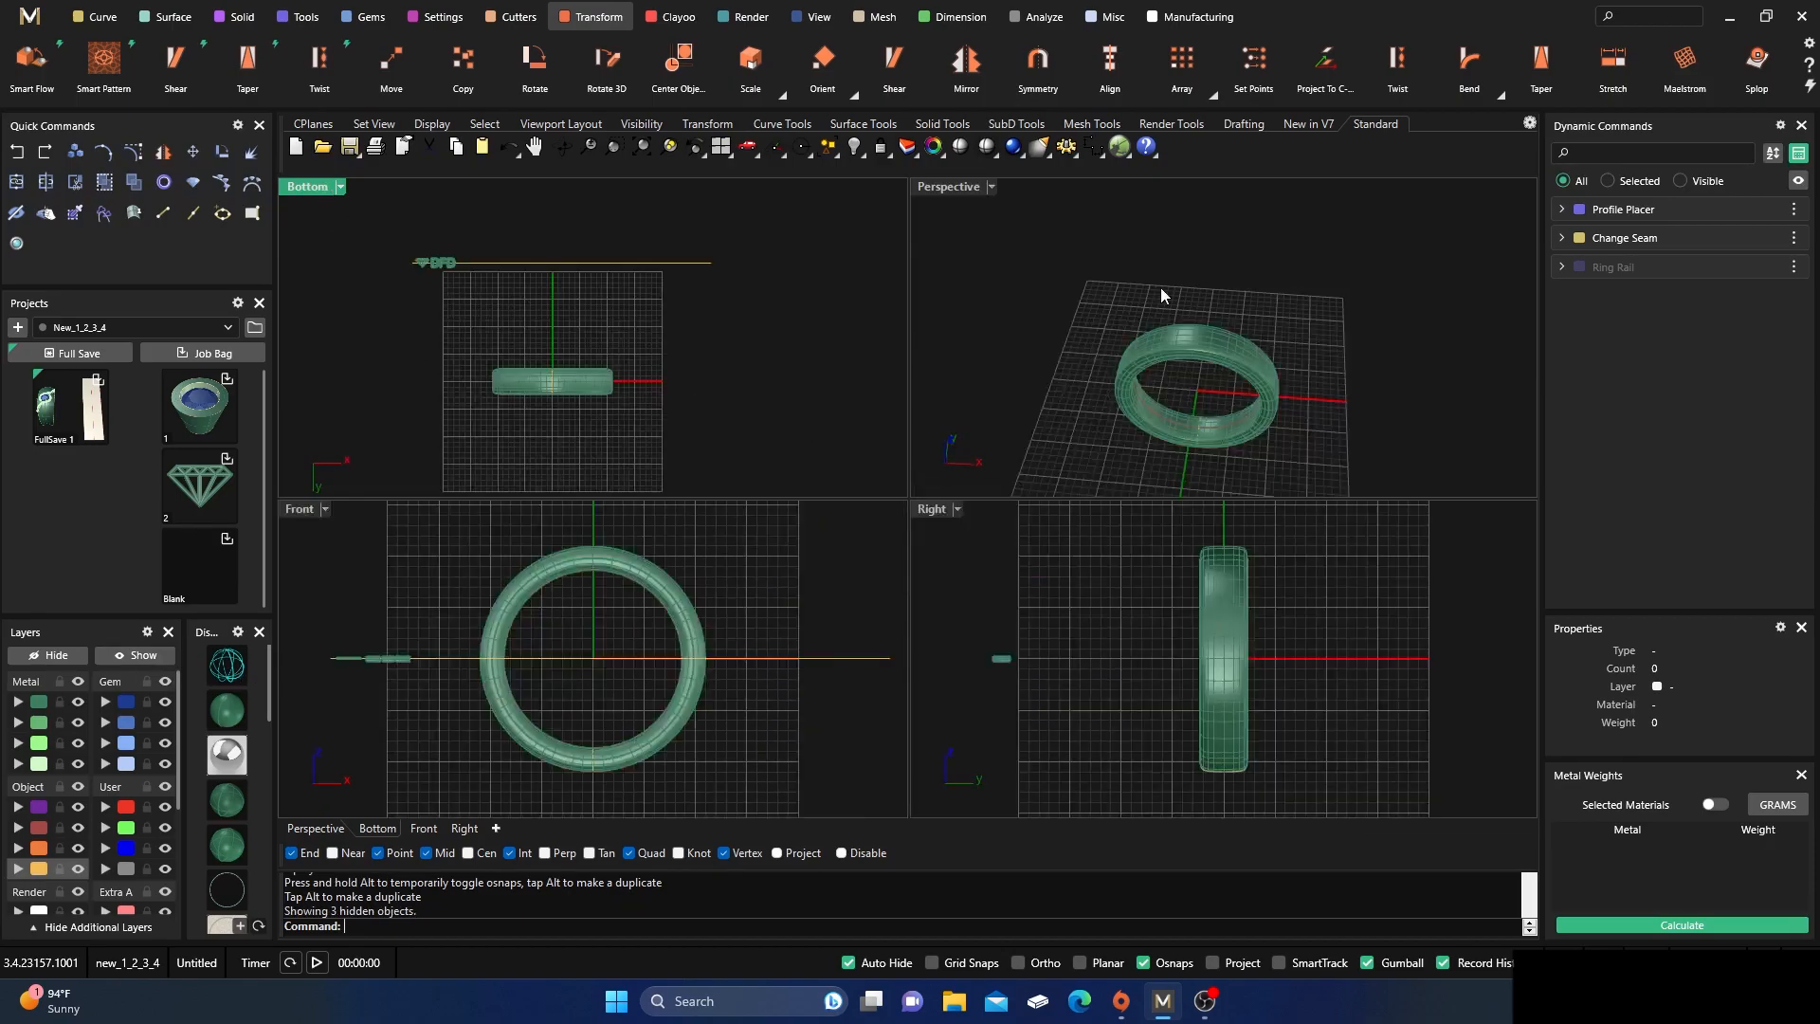
{"action": "double_click", "coordinate": [976, 193]}
{"action": "right_click_drag", "start_coordinate": [1089, 540], "coordinate": [1086, 507]}
{"action": "scroll", "coordinate": [632, 580], "scroll_direction": "down", "scroll_amount": 3}
- Move the diamond motif and DFD letters to the Metal 04 layer
{"action": "left_click_drag", "start_coordinate": [540, 570], "coordinate": [635, 680]}
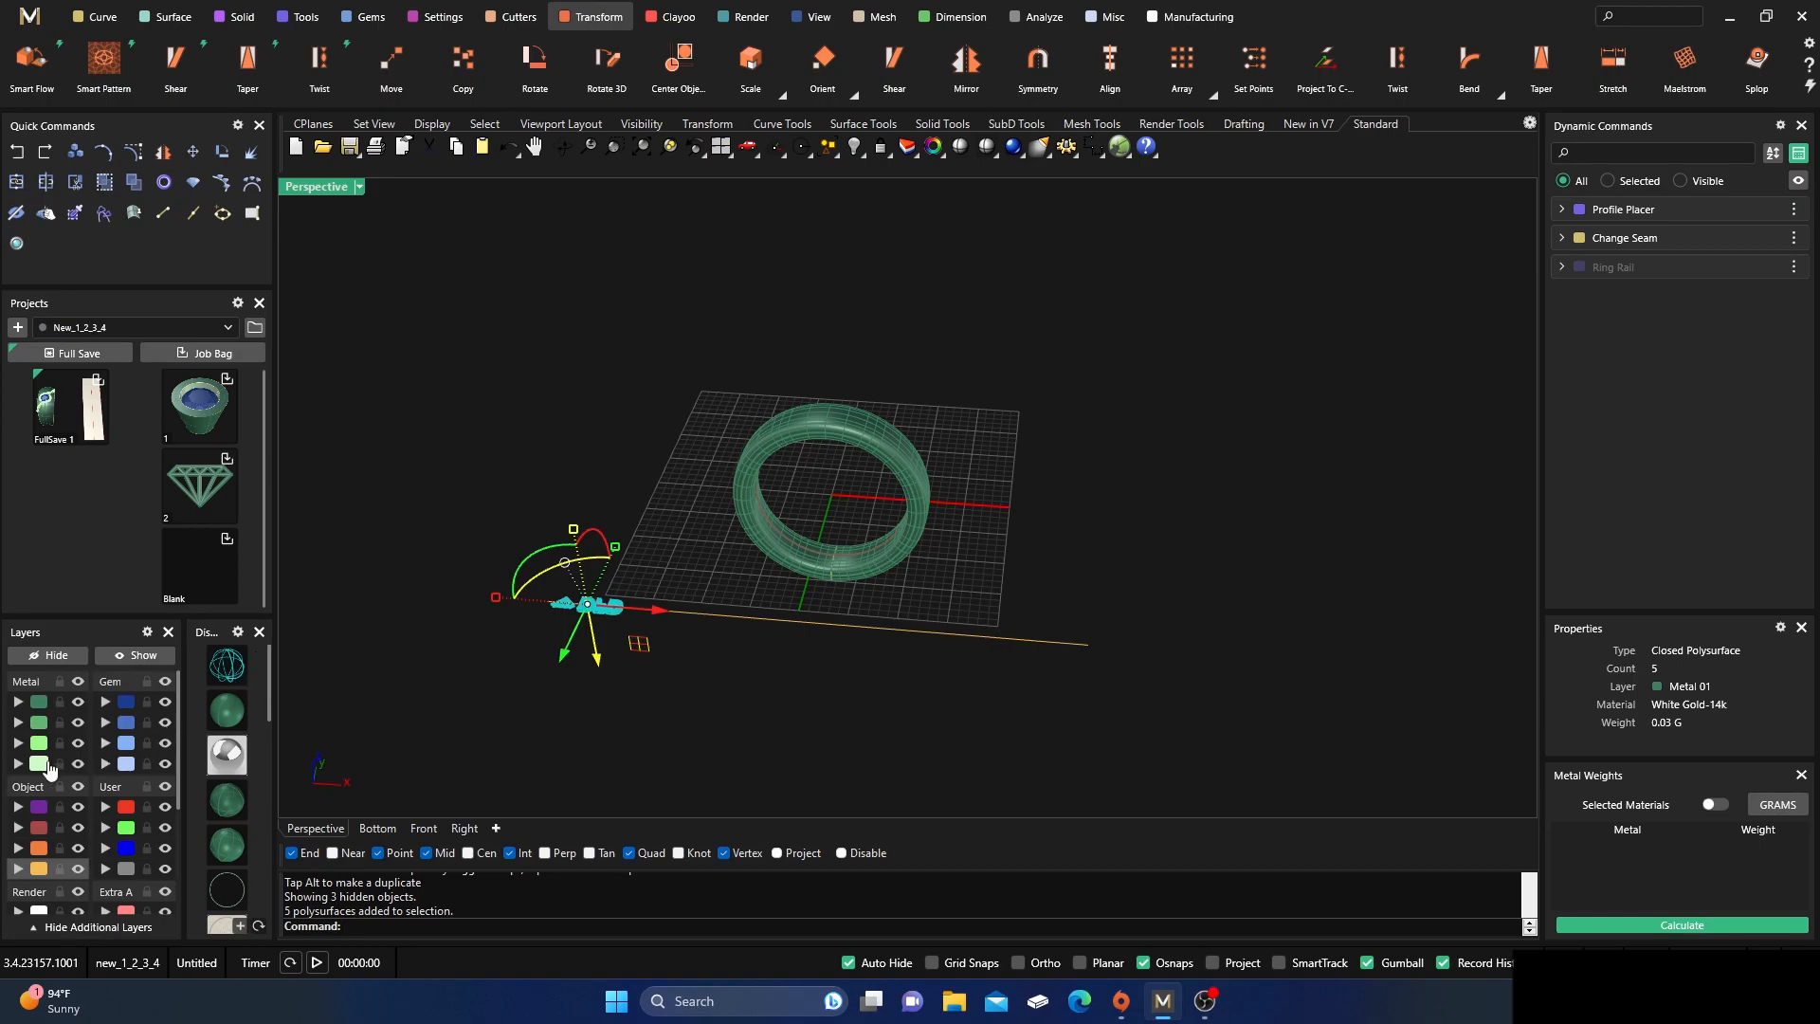
{"action": "left_click", "coordinate": [21, 766]}
{"action": "left_click", "coordinate": [679, 448]}
- Flow the diamond motif and DFD letters along a curve, from the straight line's motif end onto the Ring Rail, with stretch and copy on
{"action": "right_click_drag", "start_coordinate": [943, 571], "coordinate": [697, 651]}
{"action": "scroll", "coordinate": [984, 637], "scroll_direction": "down", "scroll_amount": 5}
{"action": "right_click_drag", "start_coordinate": [984, 645], "coordinate": [821, 606]}
{"action": "scroll", "coordinate": [878, 459], "scroll_direction": "up", "scroll_amount": 5}
{"action": "right_click_drag", "start_coordinate": [932, 513], "coordinate": [1199, 278]}
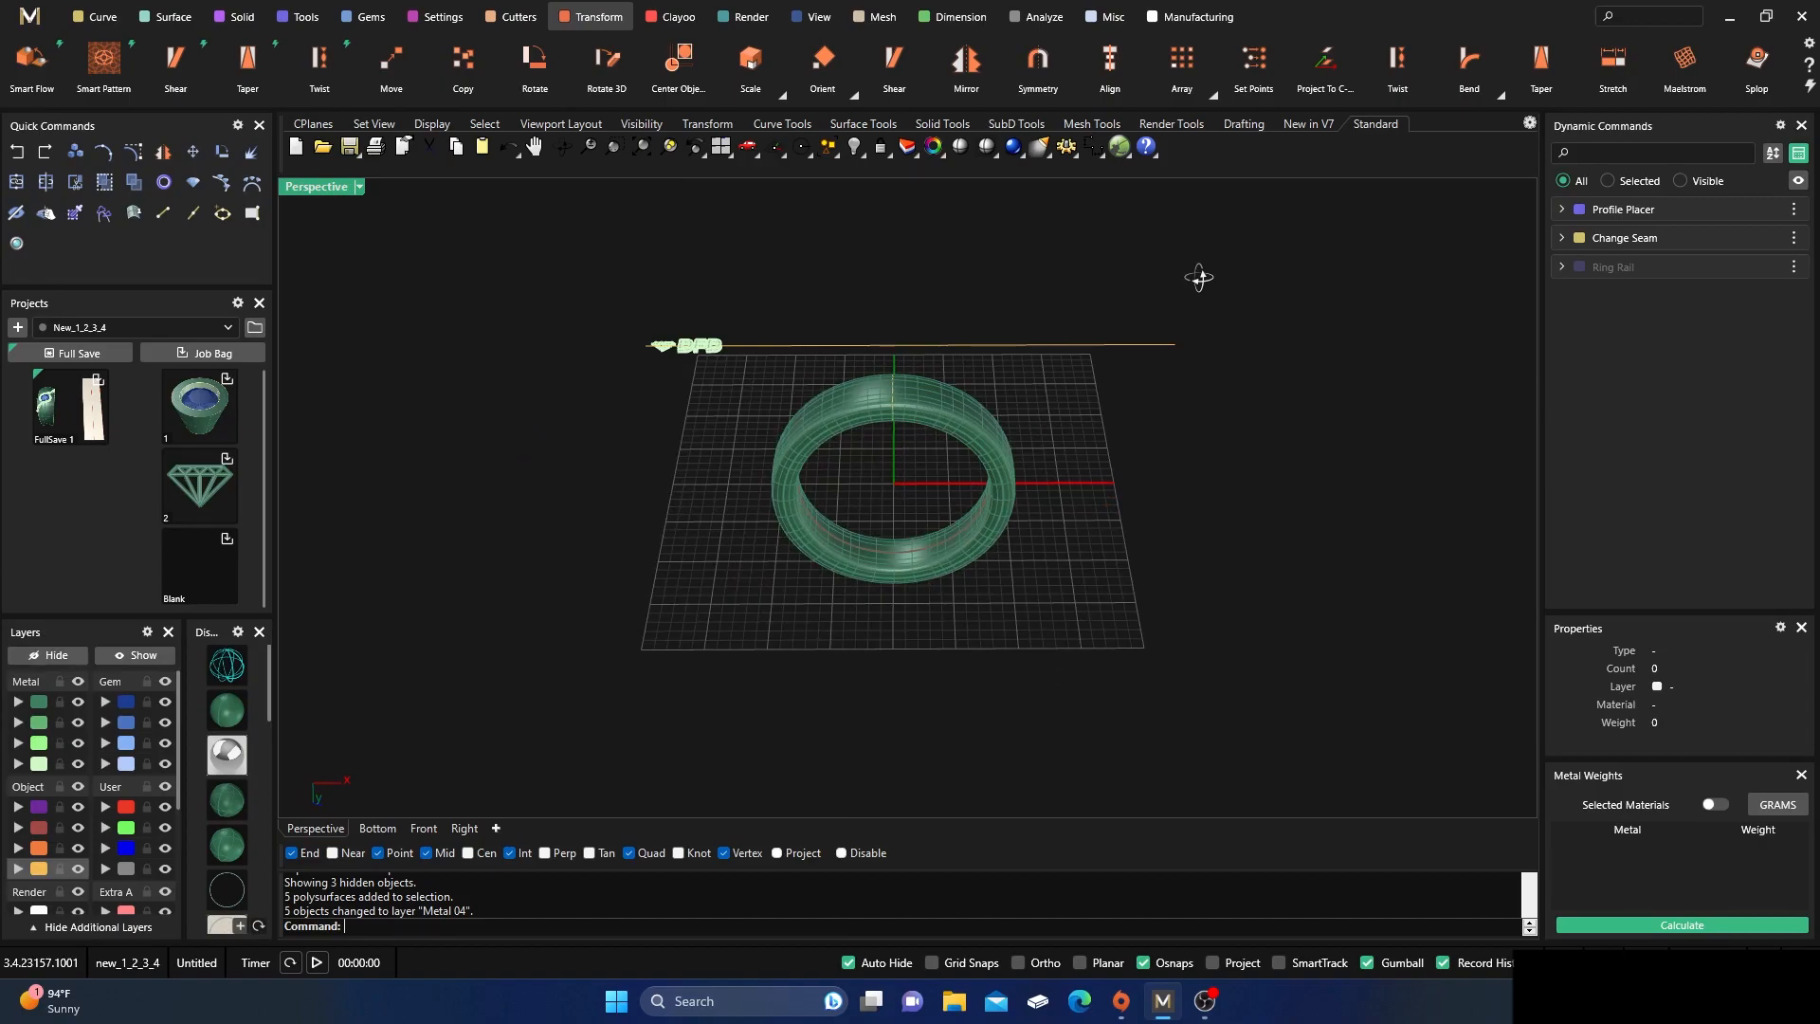
{"action": "scroll", "coordinate": [622, 359], "scroll_direction": "up", "scroll_amount": 4}
{"action": "scroll", "coordinate": [515, 381], "scroll_direction": "down", "scroll_amount": 2}
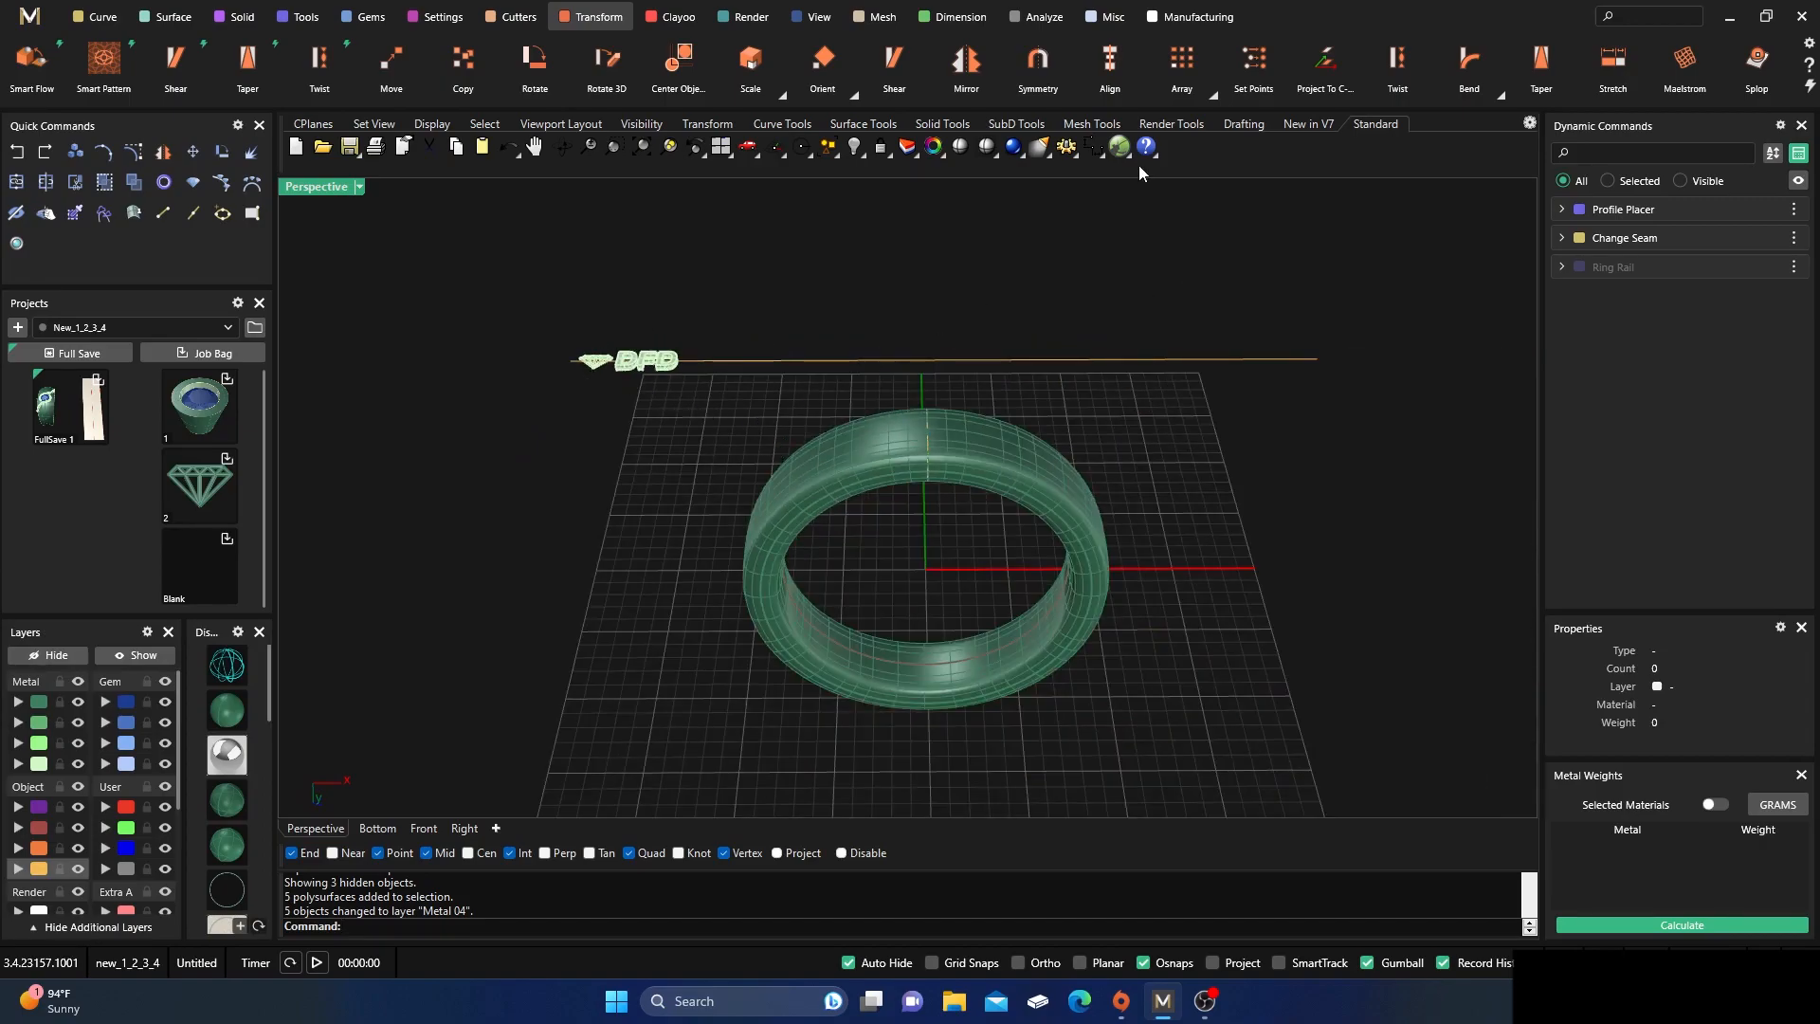
{"action": "scroll", "coordinate": [1308, 67], "scroll_direction": "down", "scroll_amount": 5}
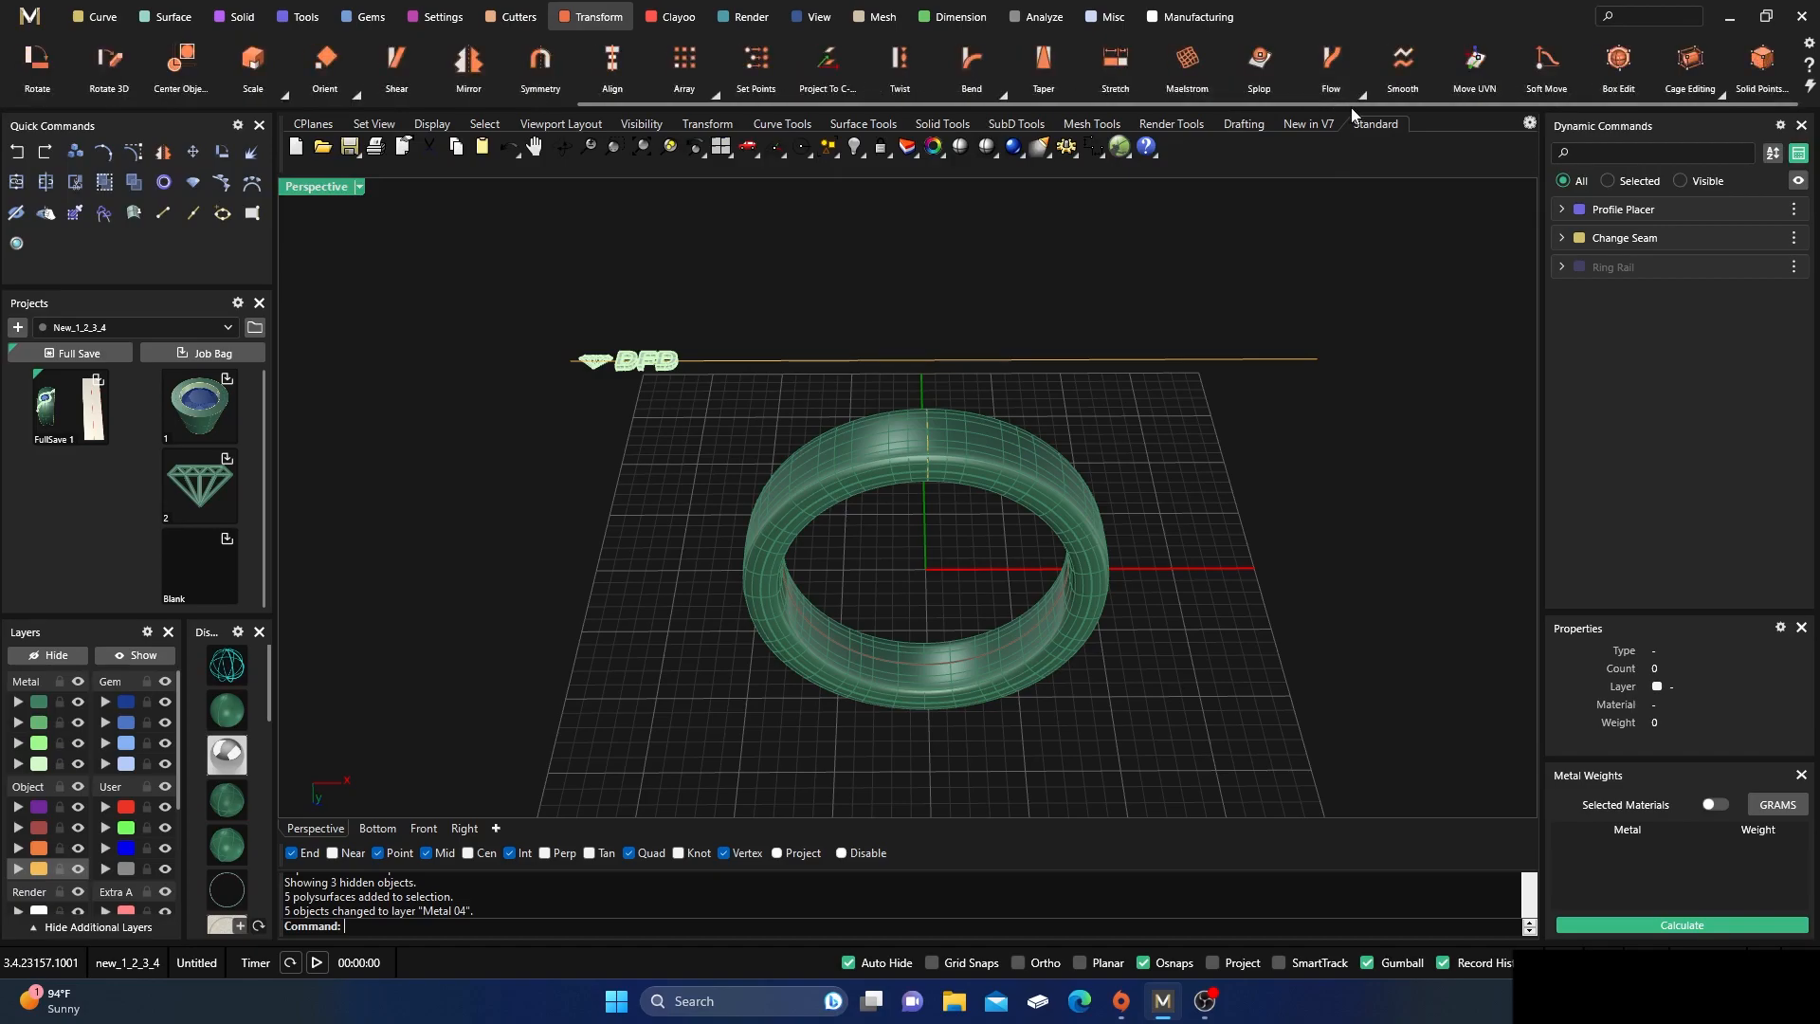
{"action": "left_click", "coordinate": [1361, 92]}
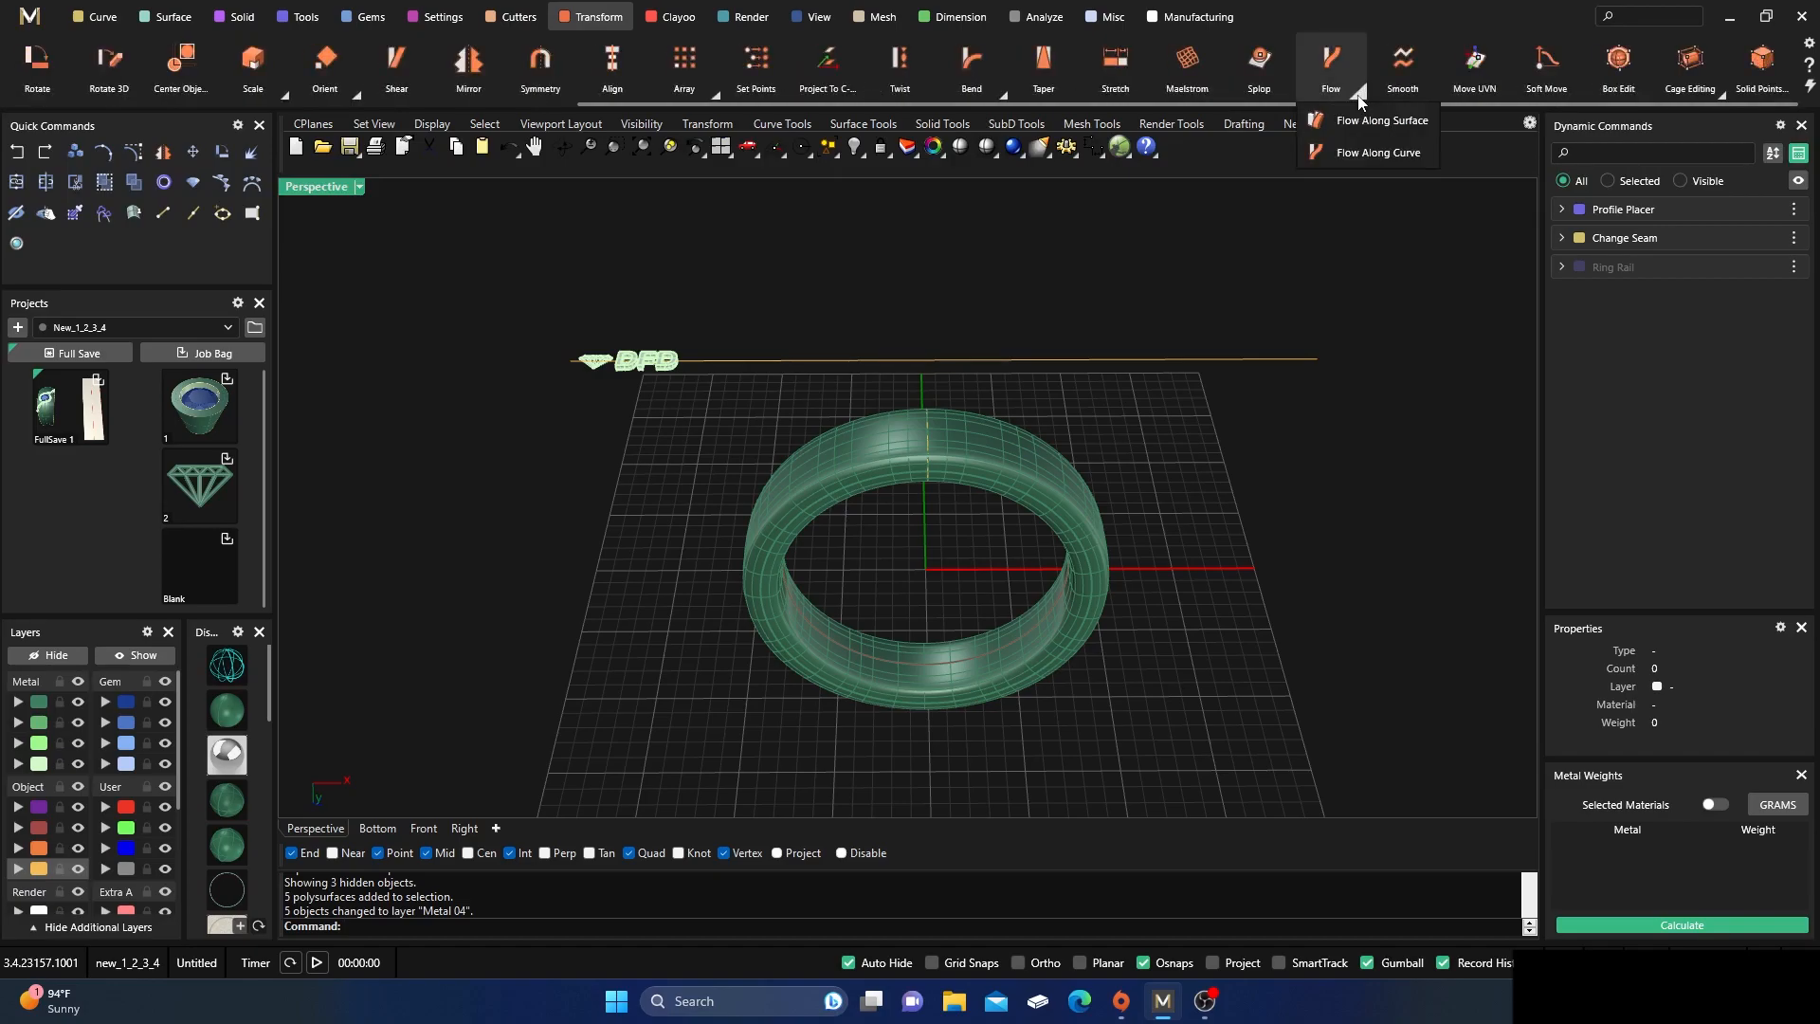
{"action": "left_click", "coordinate": [1369, 165]}
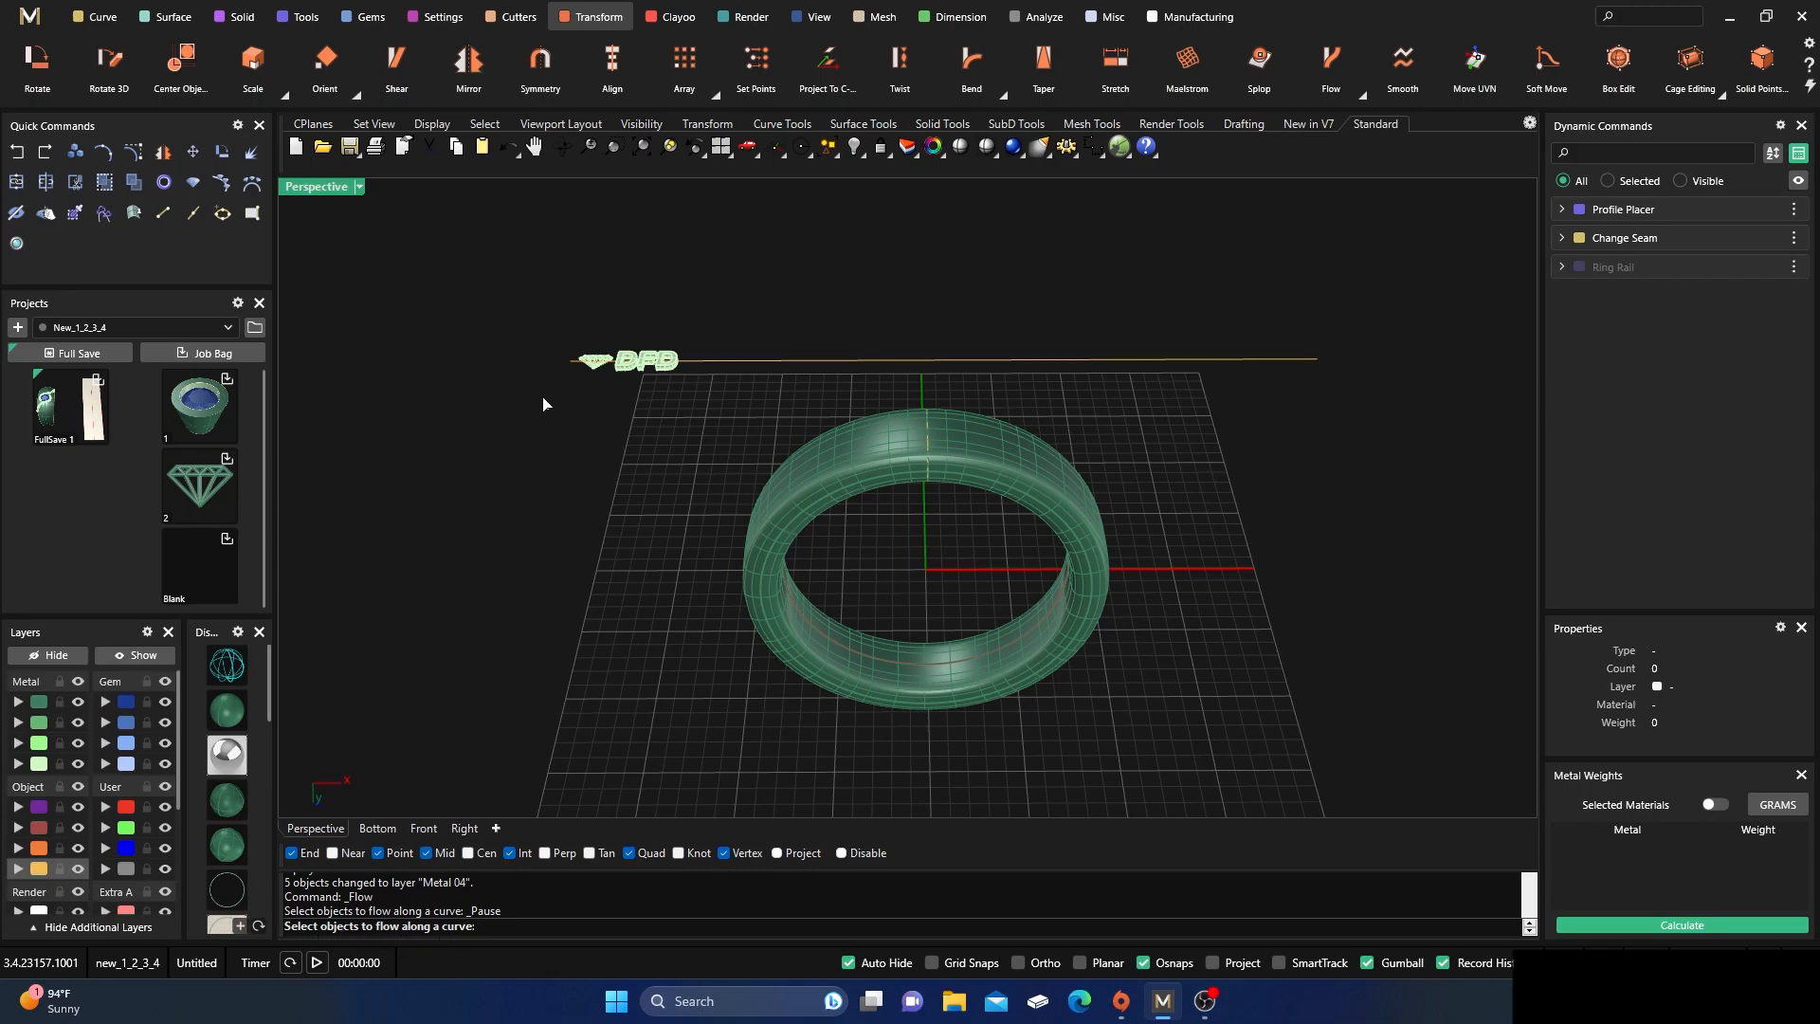
{"action": "left_click_drag", "start_coordinate": [560, 323], "coordinate": [667, 407]}
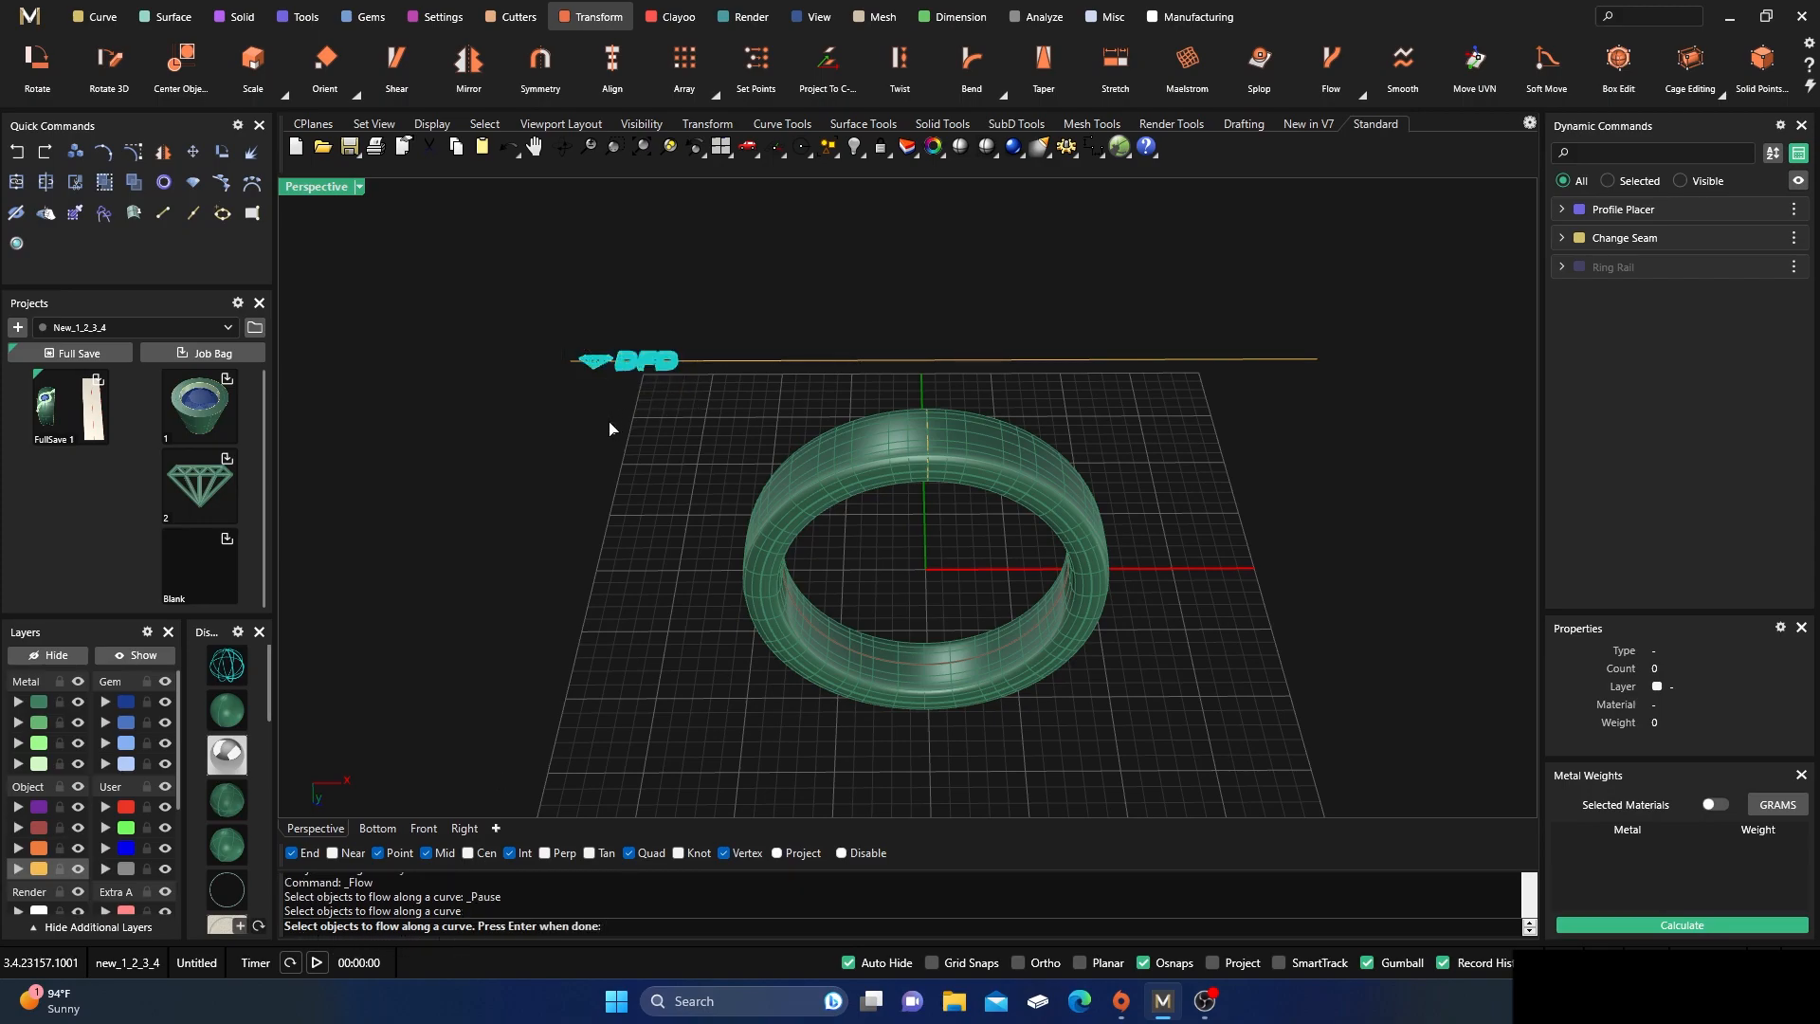
{"action": "key", "text": "Return"}
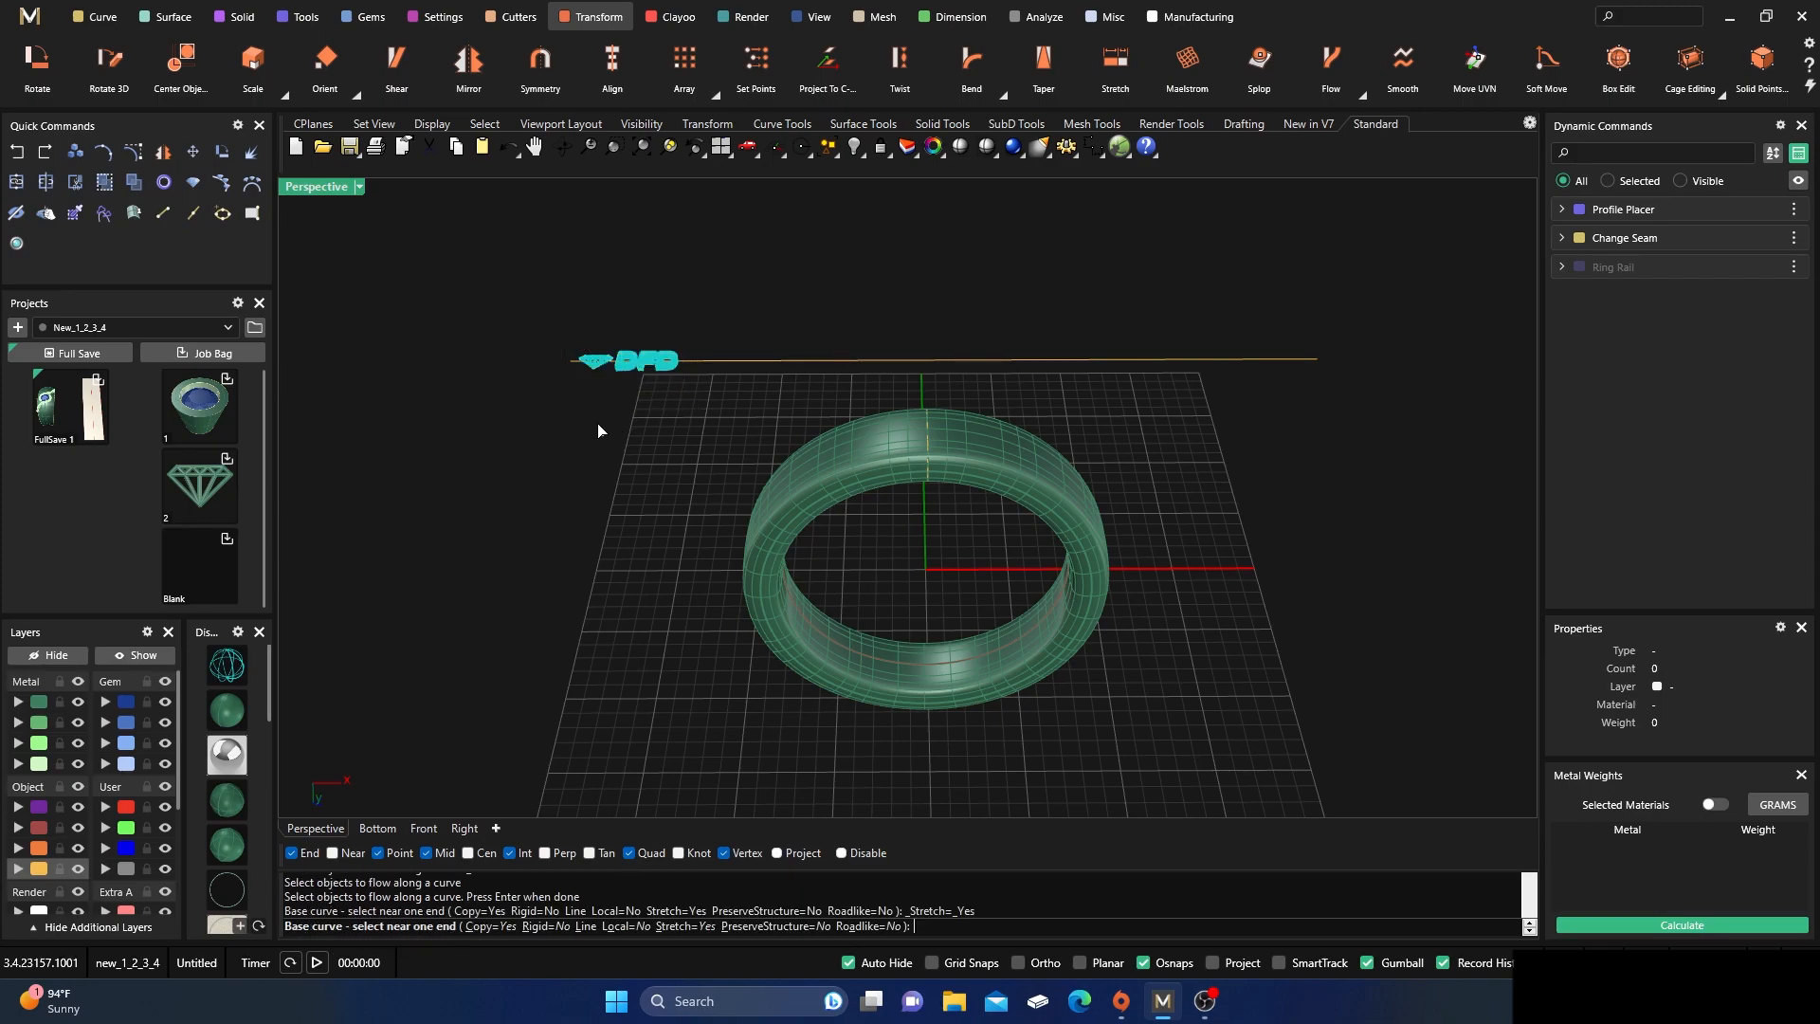
{"action": "scroll", "coordinate": [585, 355], "scroll_direction": "up", "scroll_amount": 3}
{"action": "left_click", "coordinate": [569, 380]}
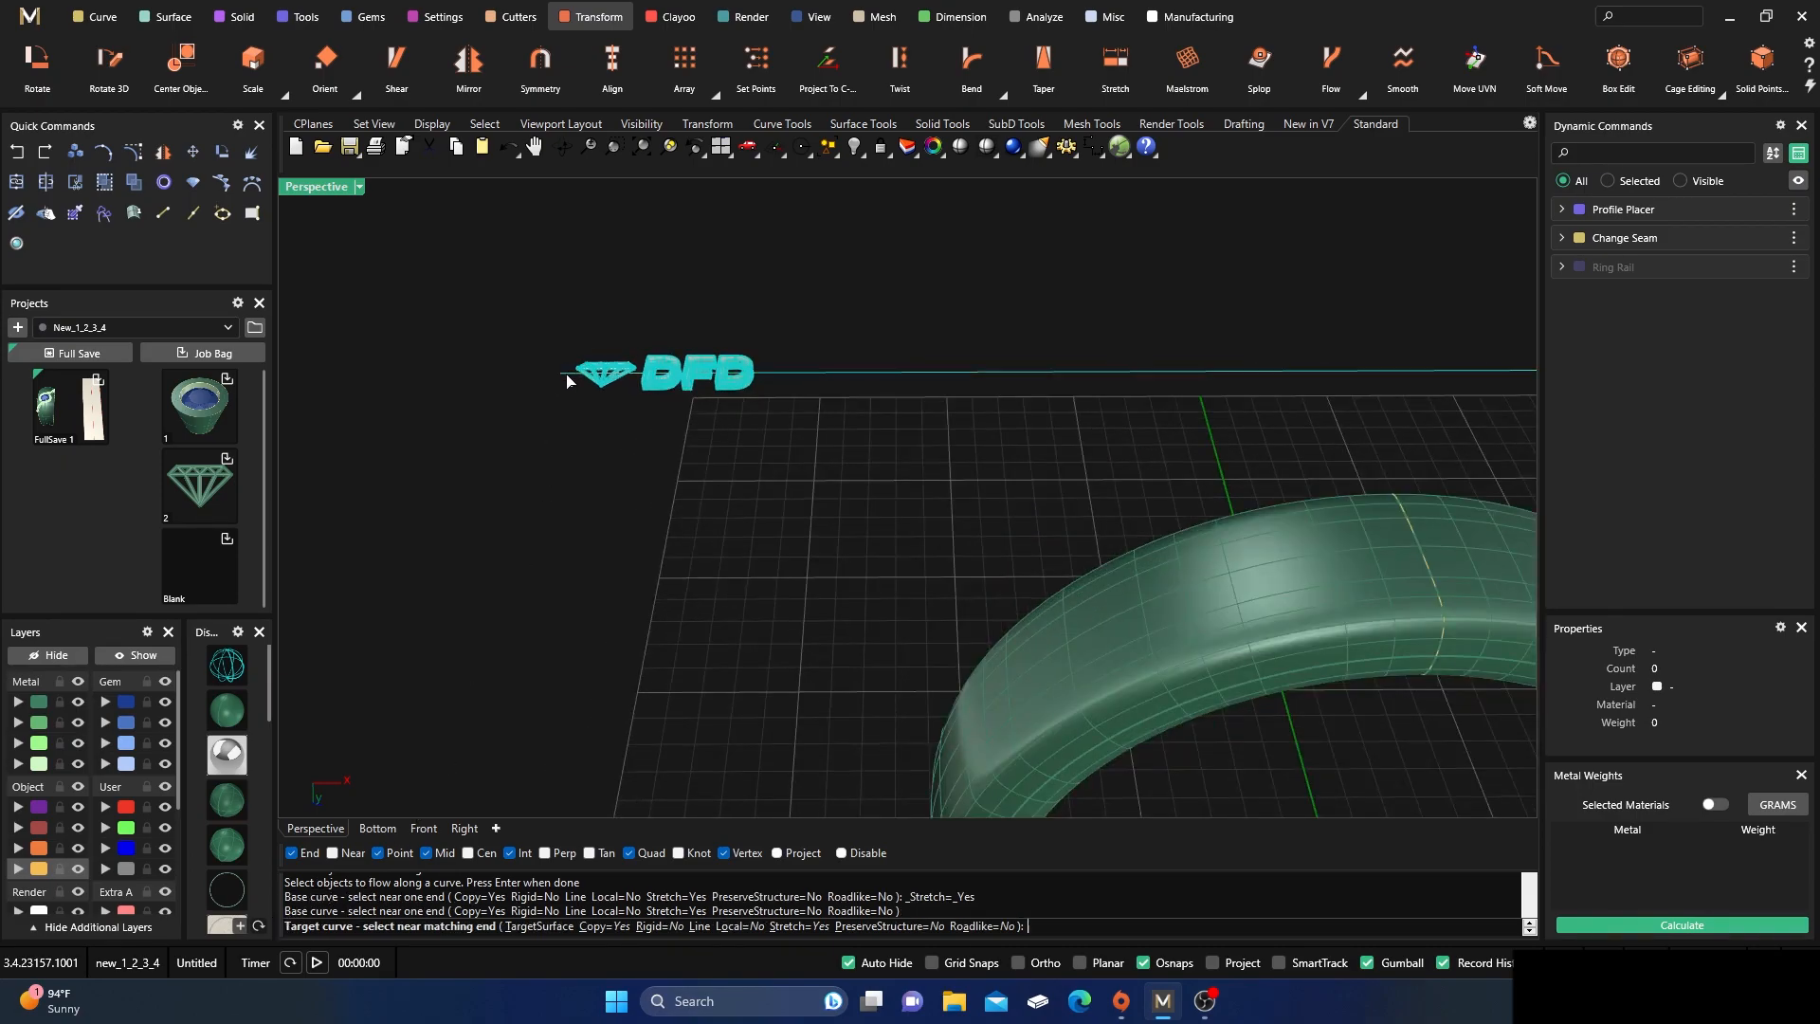
{"action": "scroll", "coordinate": [566, 297], "scroll_direction": "down", "scroll_amount": 3}
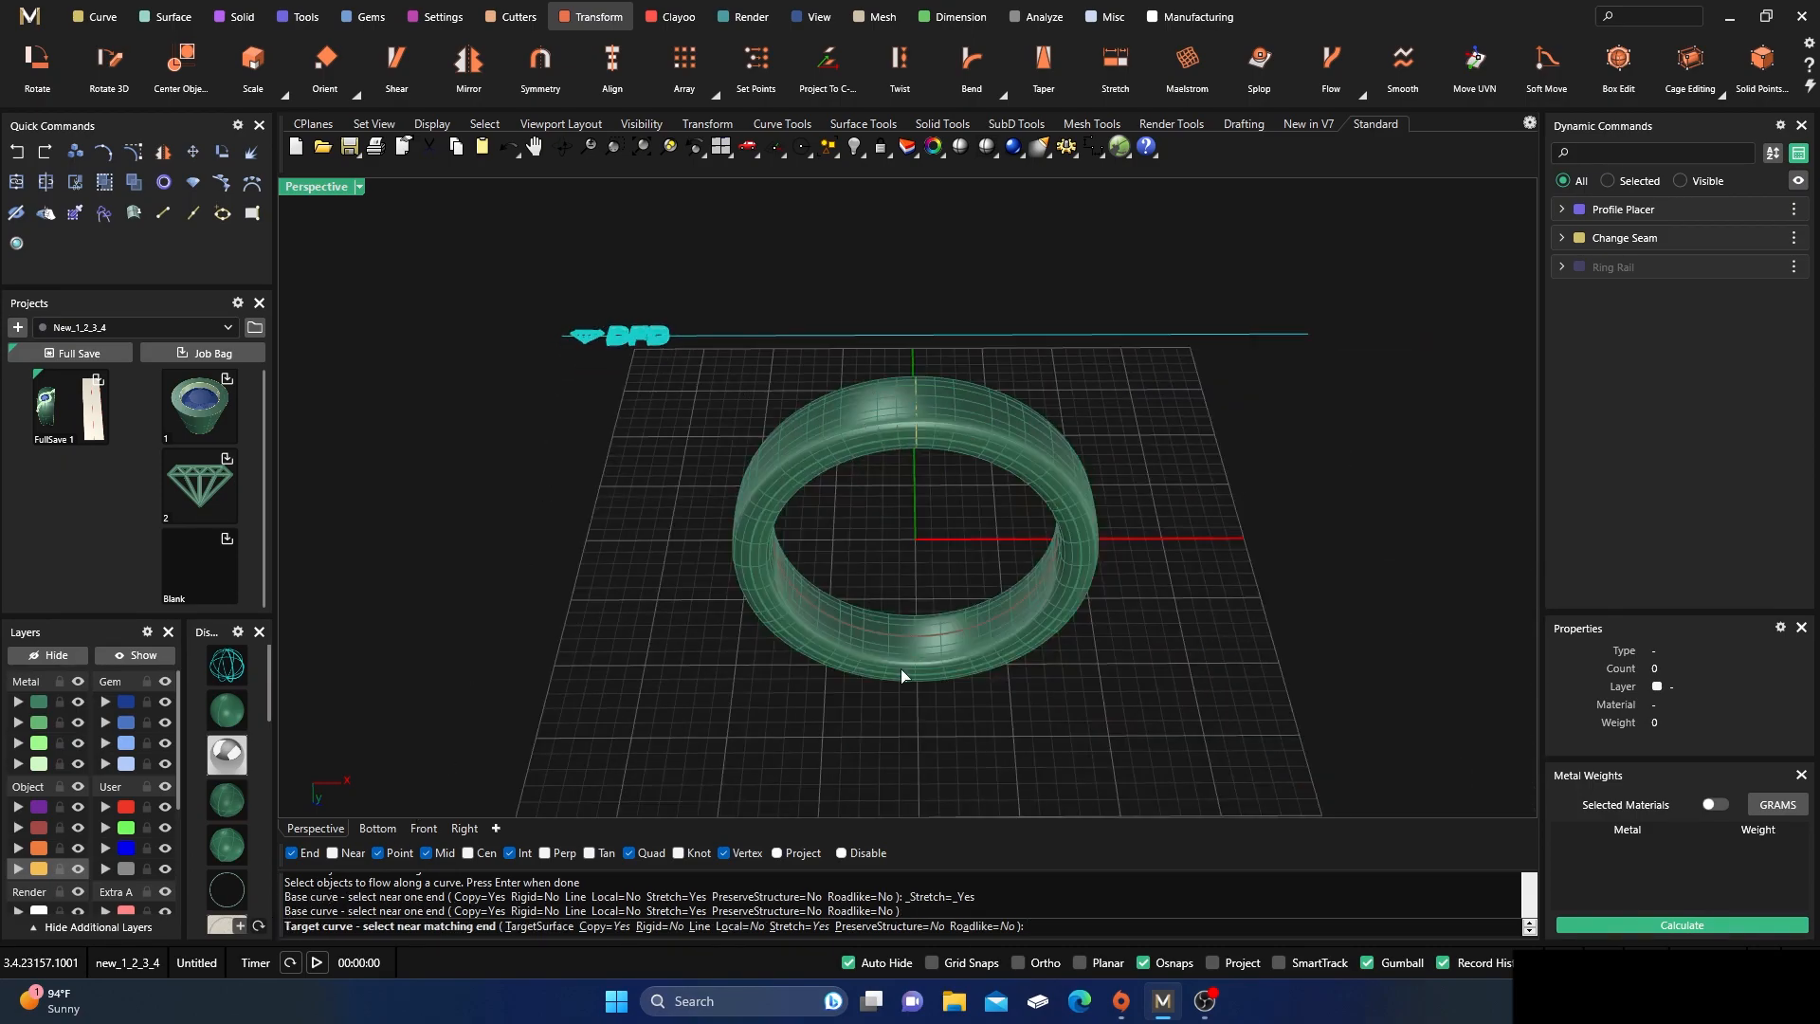
{"action": "scroll", "coordinate": [905, 669], "scroll_direction": "up", "scroll_amount": 5}
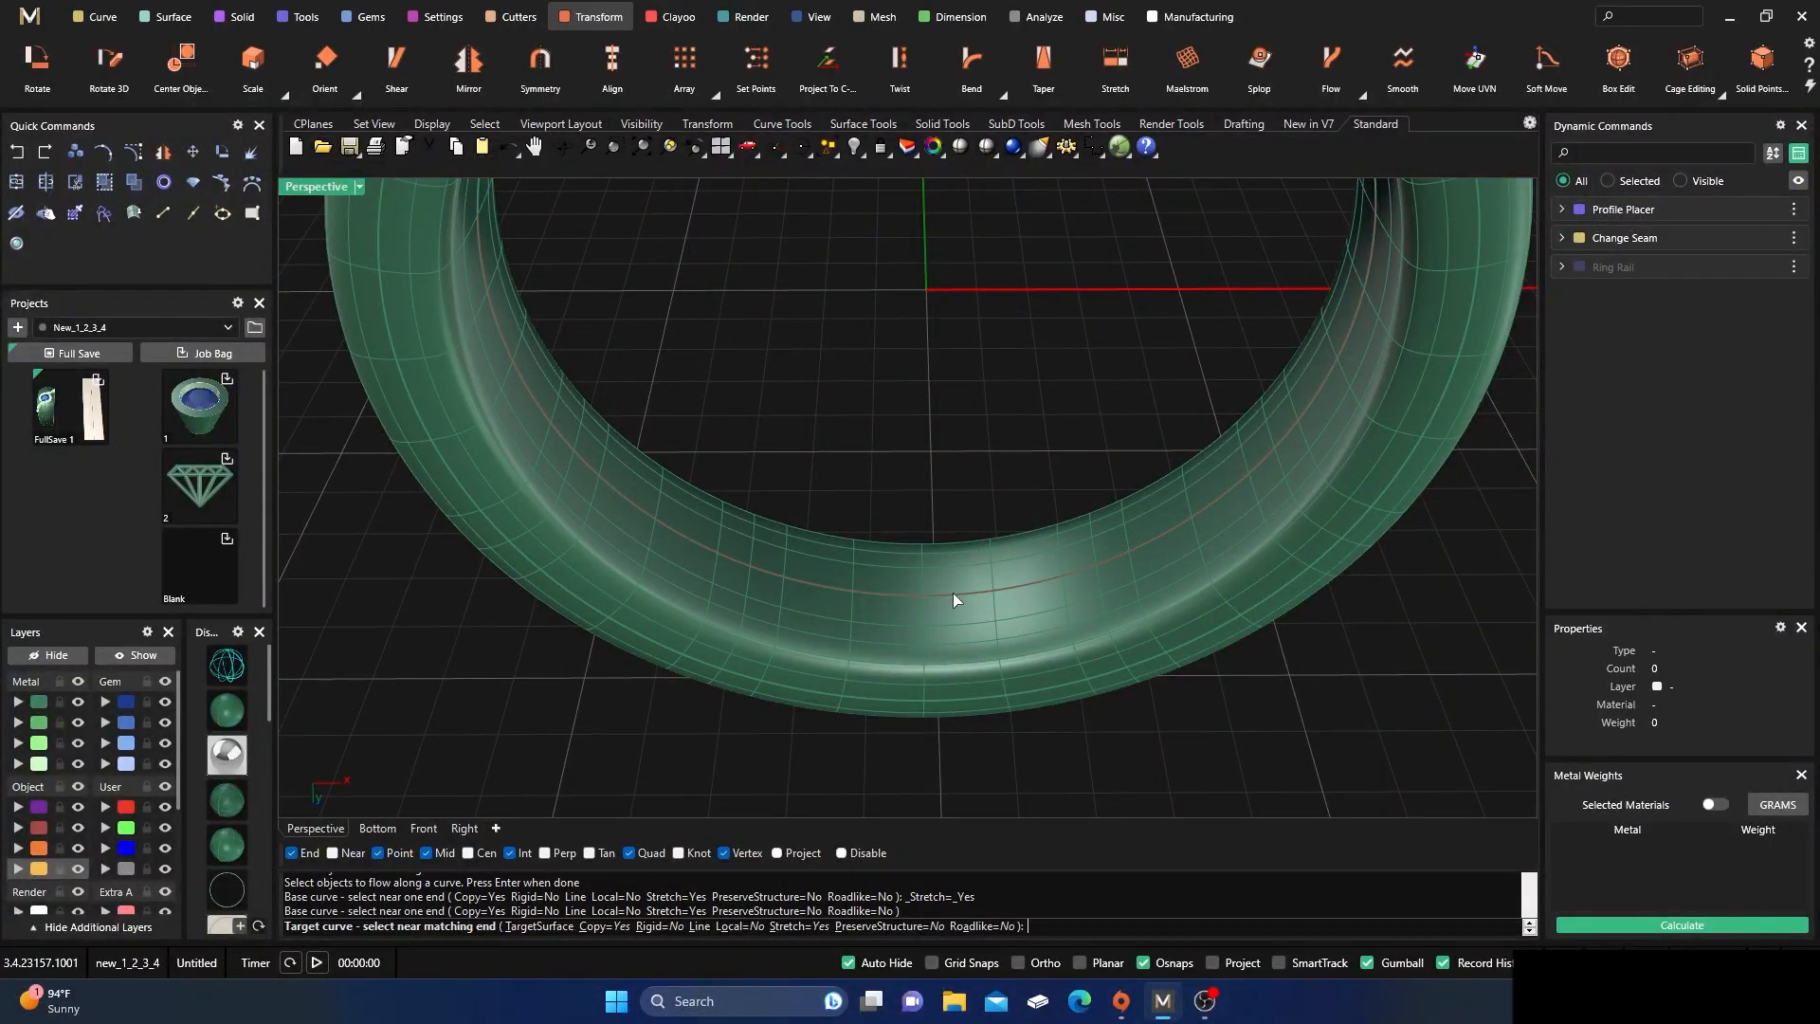
{"action": "left_click", "coordinate": [946, 597]}
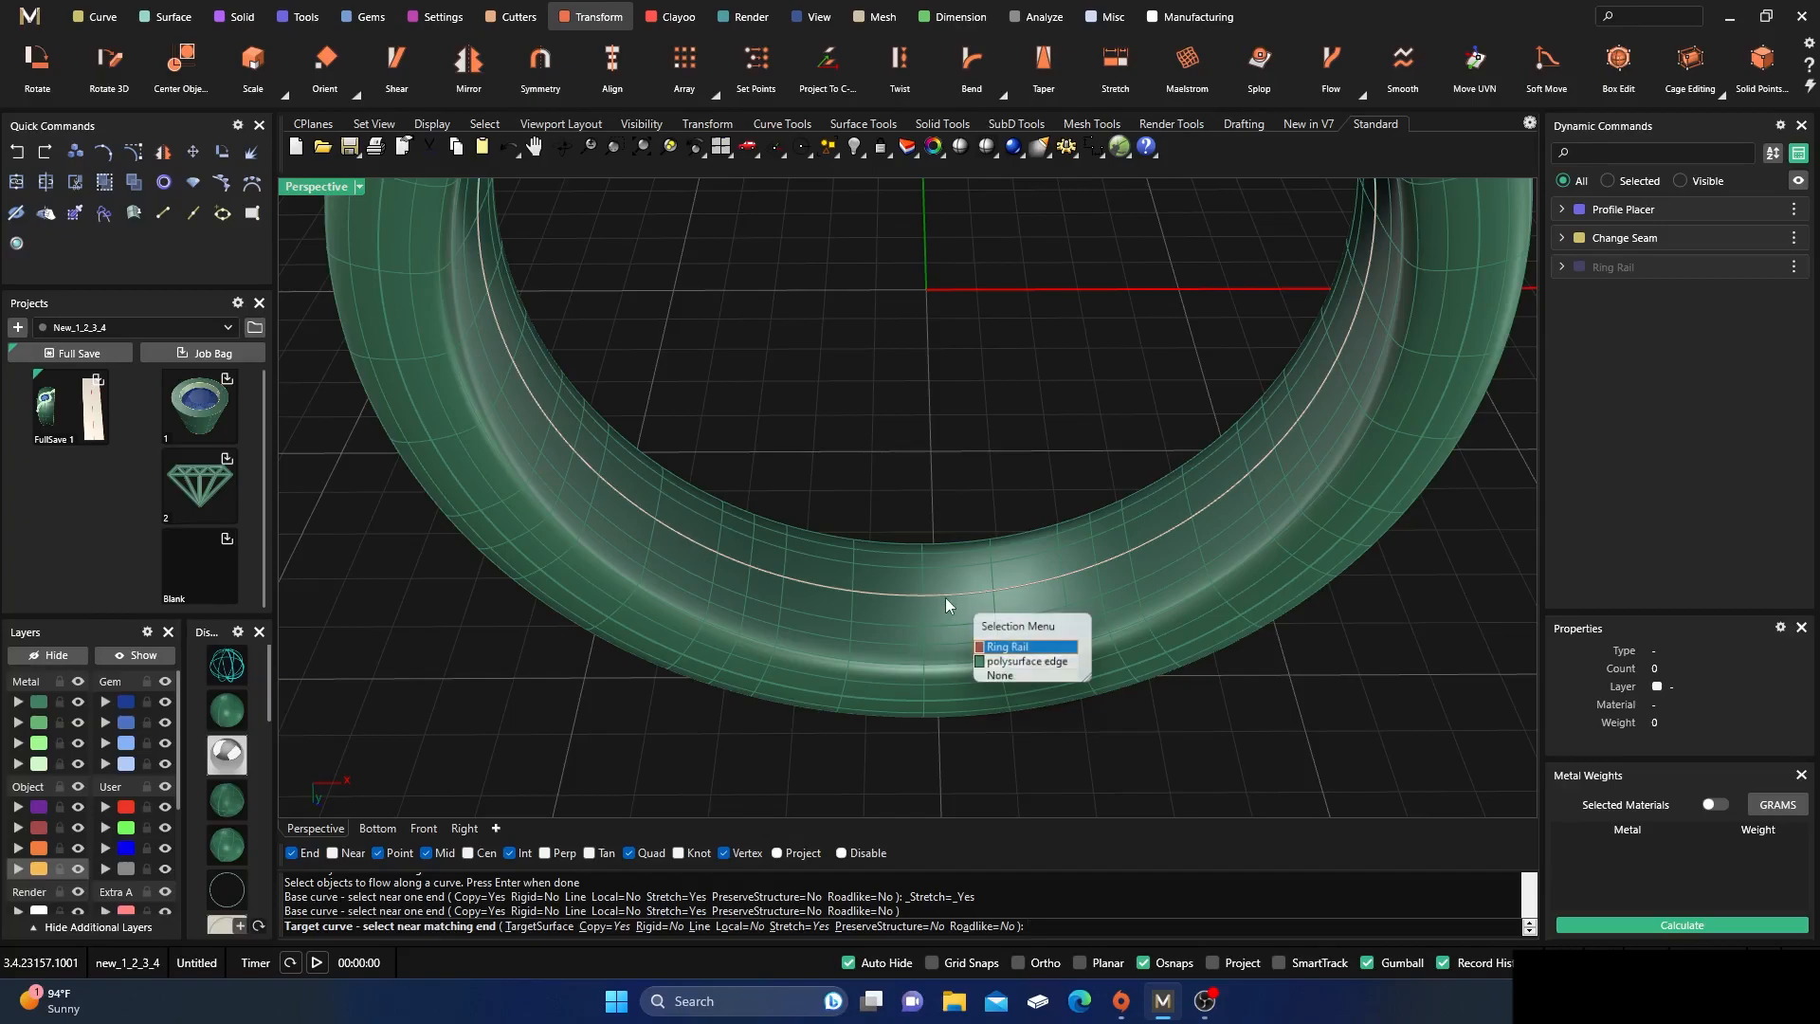
{"action": "left_click", "coordinate": [993, 647]}
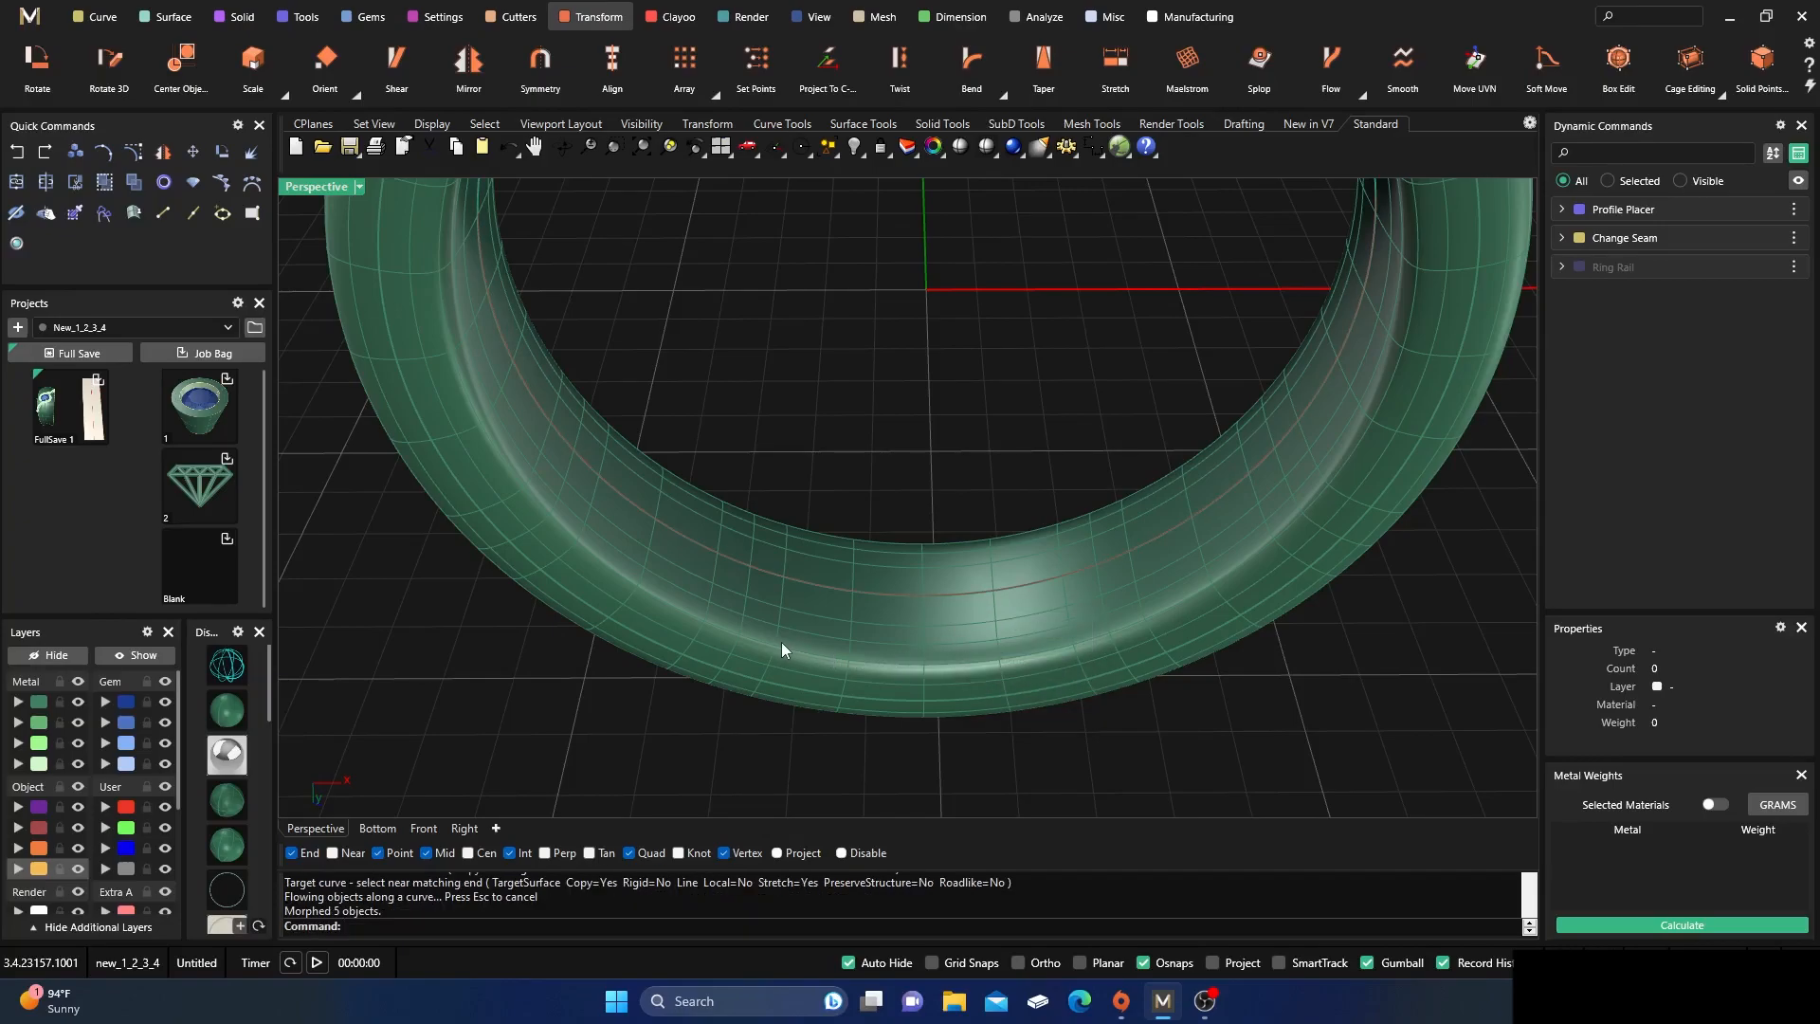
- Select the original diamond motif and DFD letters on the line and flip them over about the X axis
{"action": "scroll", "coordinate": [777, 661], "scroll_direction": "down", "scroll_amount": 5}
{"action": "right_click_drag", "start_coordinate": [780, 650], "coordinate": [1001, 548]}
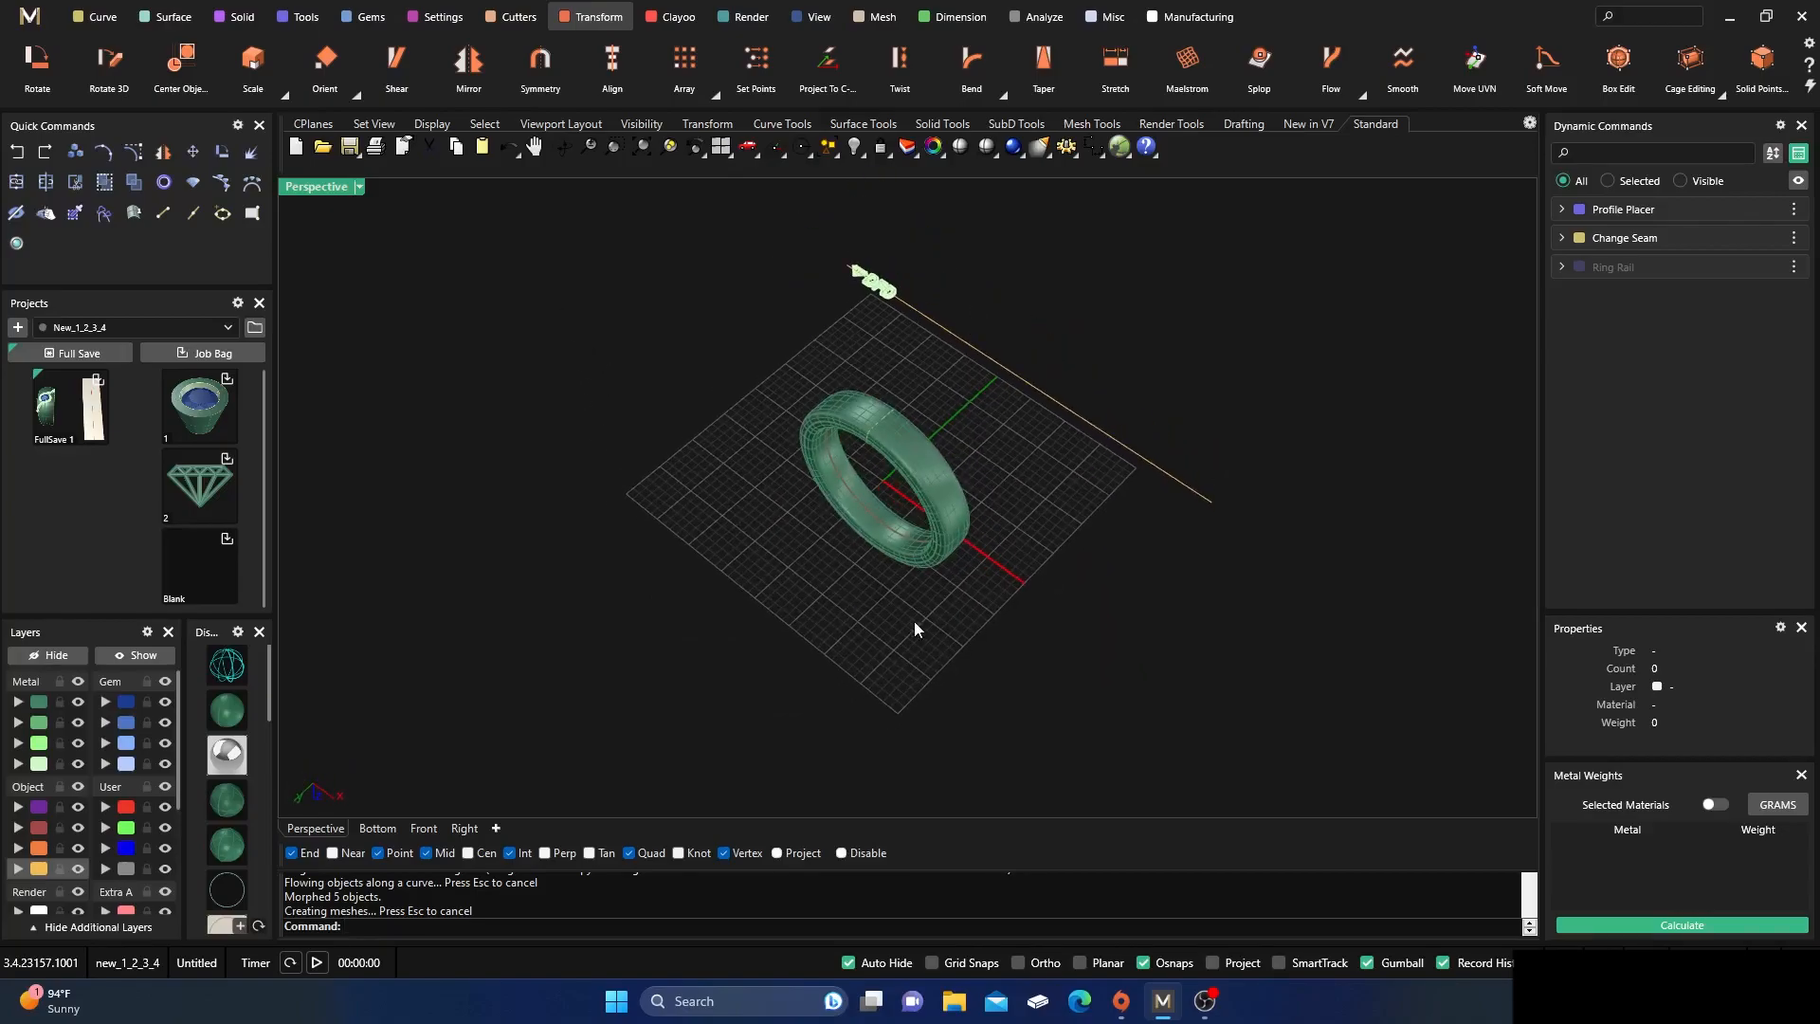
{"action": "right_click_drag", "start_coordinate": [909, 451], "coordinate": [1152, 594]}
{"action": "left_click_drag", "start_coordinate": [1078, 356], "coordinate": [1164, 455]}
{"action": "mouse_move", "coordinate": [1138, 446]}
{"action": "right_mouse_down"}
{"action": "mouse_move", "coordinate": [1091, 427]}
{"action": "mouse_move", "coordinate": [1159, 466]}
{"action": "right_mouse_up"}
{"action": "key", "text": "Return"}
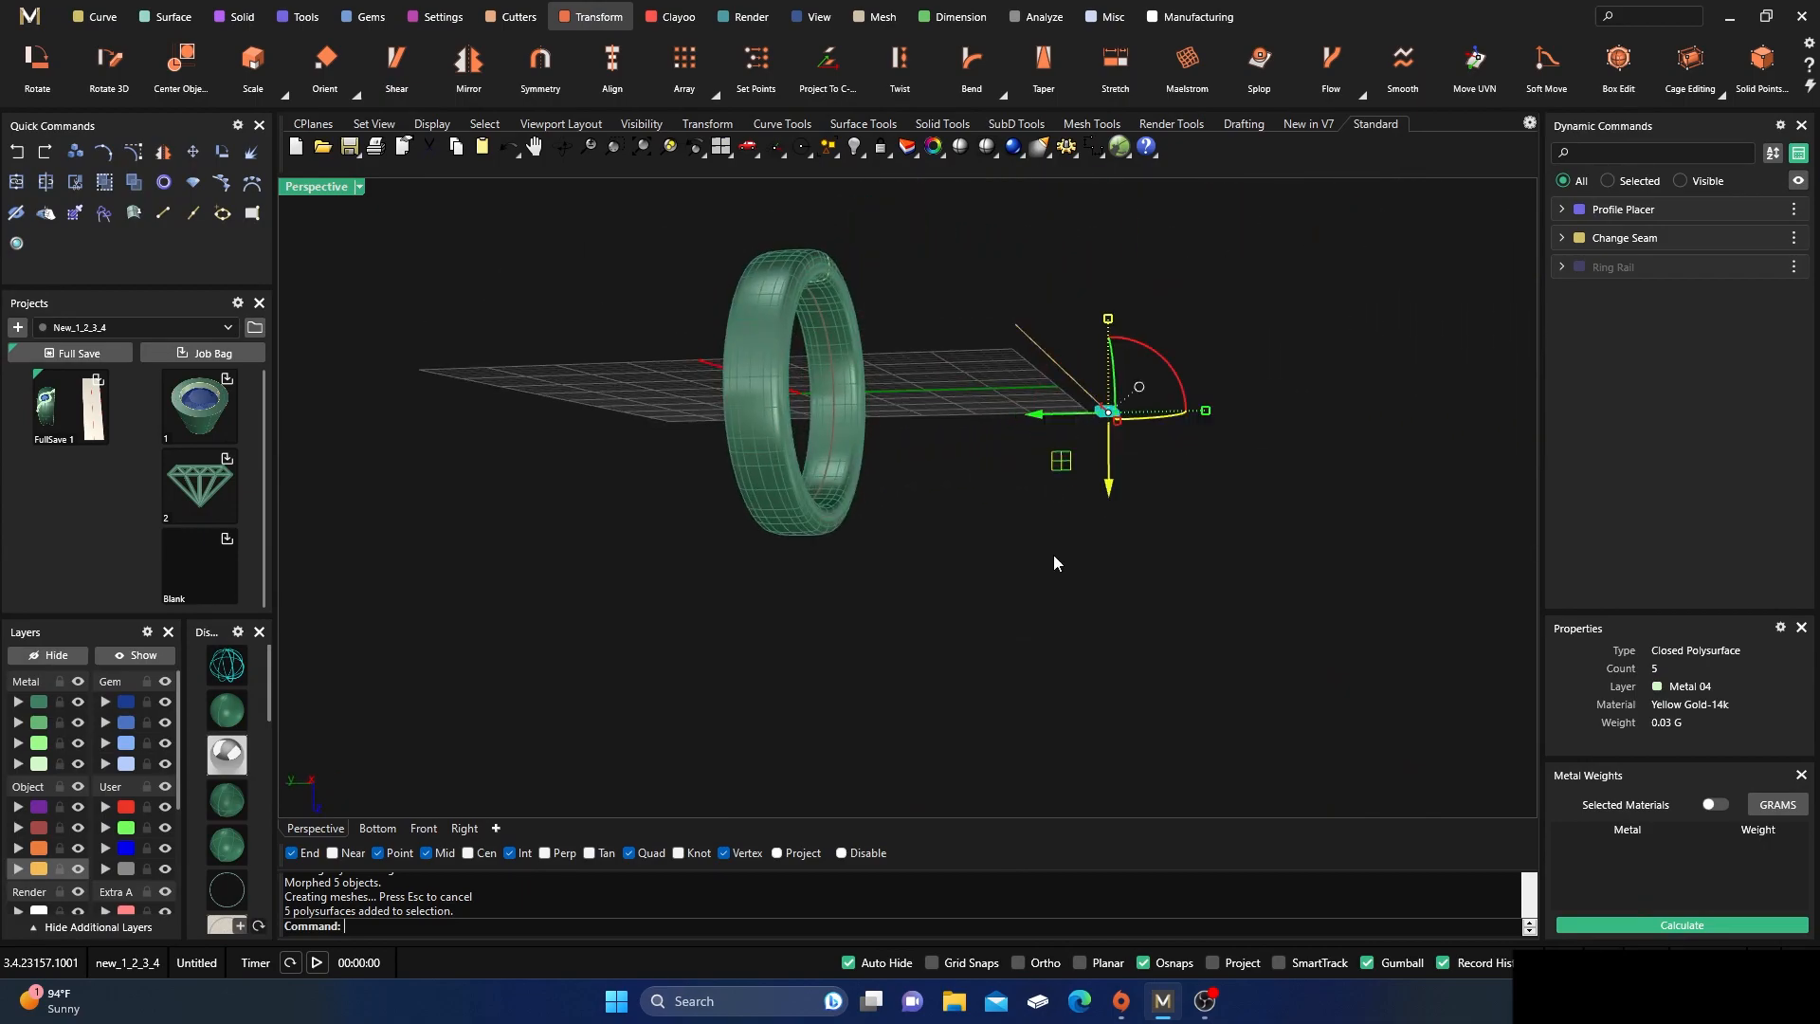
{"action": "right_click_drag", "start_coordinate": [730, 636], "coordinate": [472, 575]}
{"action": "scroll", "coordinate": [816, 685], "scroll_direction": "down", "scroll_amount": 10}
{"action": "right_click_drag", "start_coordinate": [820, 684], "coordinate": [692, 695]}
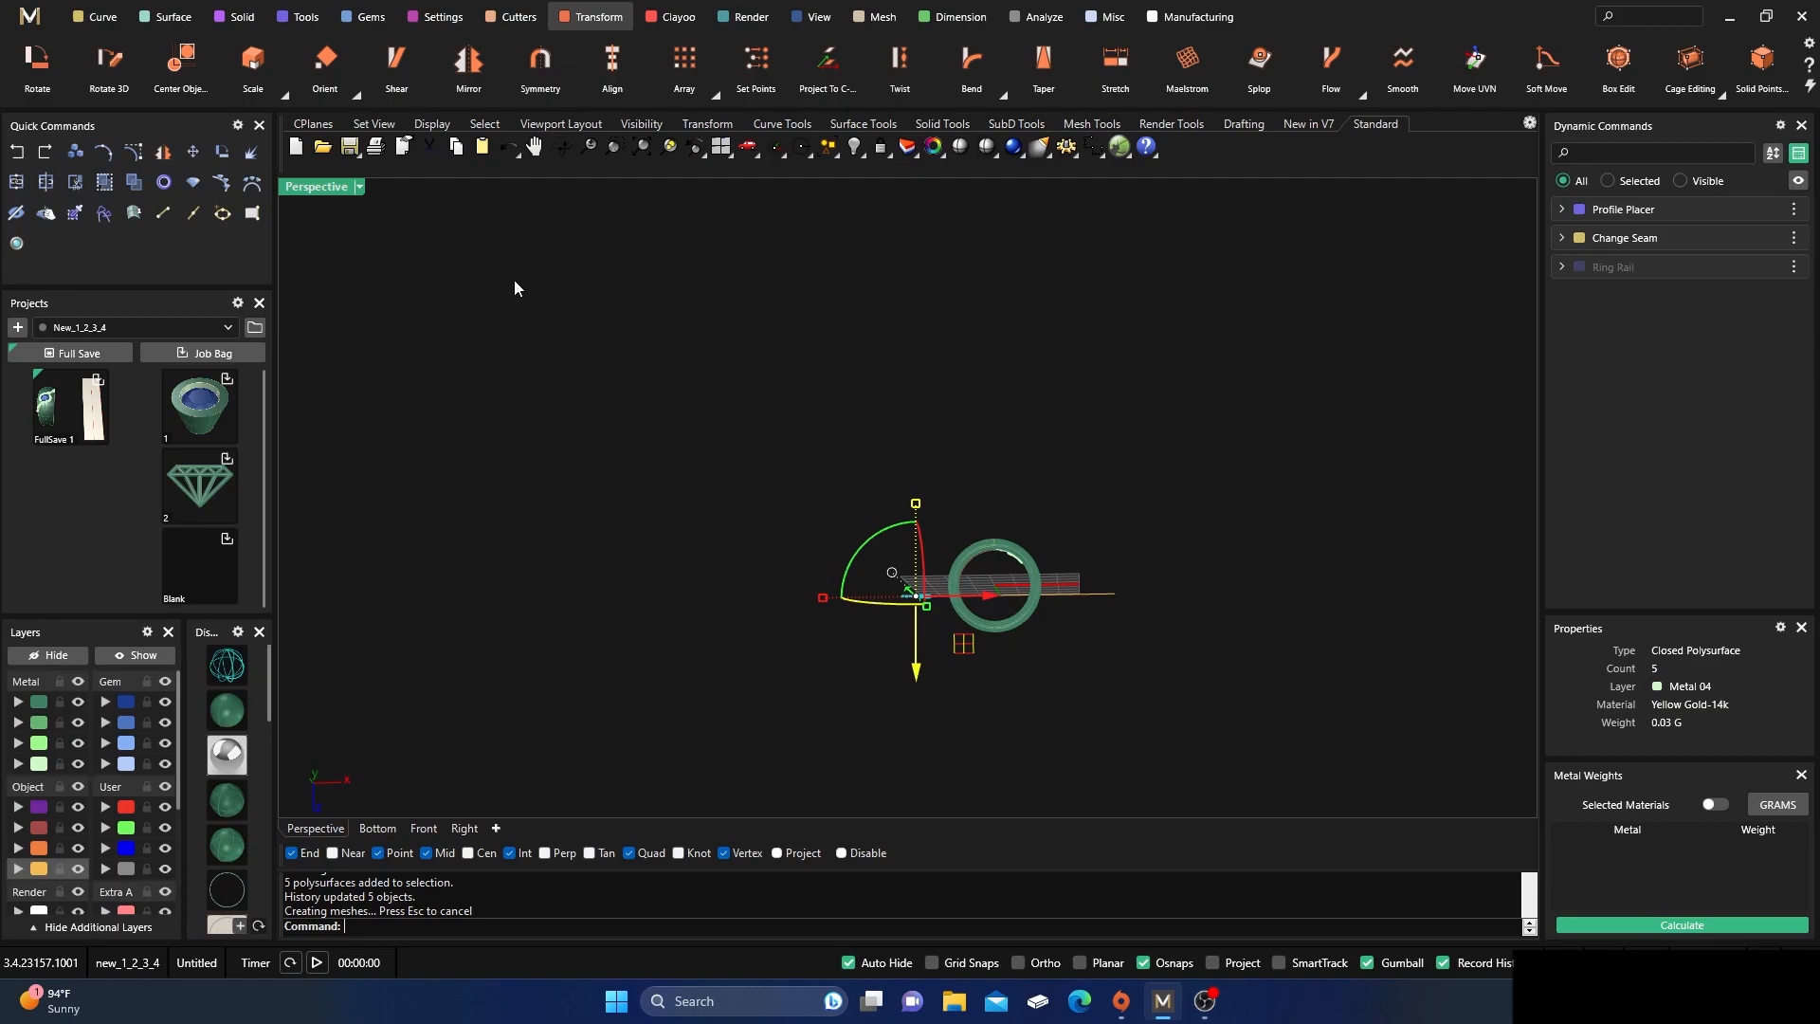
- Restore the default four-viewport layout and maximize the Perspective viewport
{"action": "left_click", "coordinate": [813, 23]}
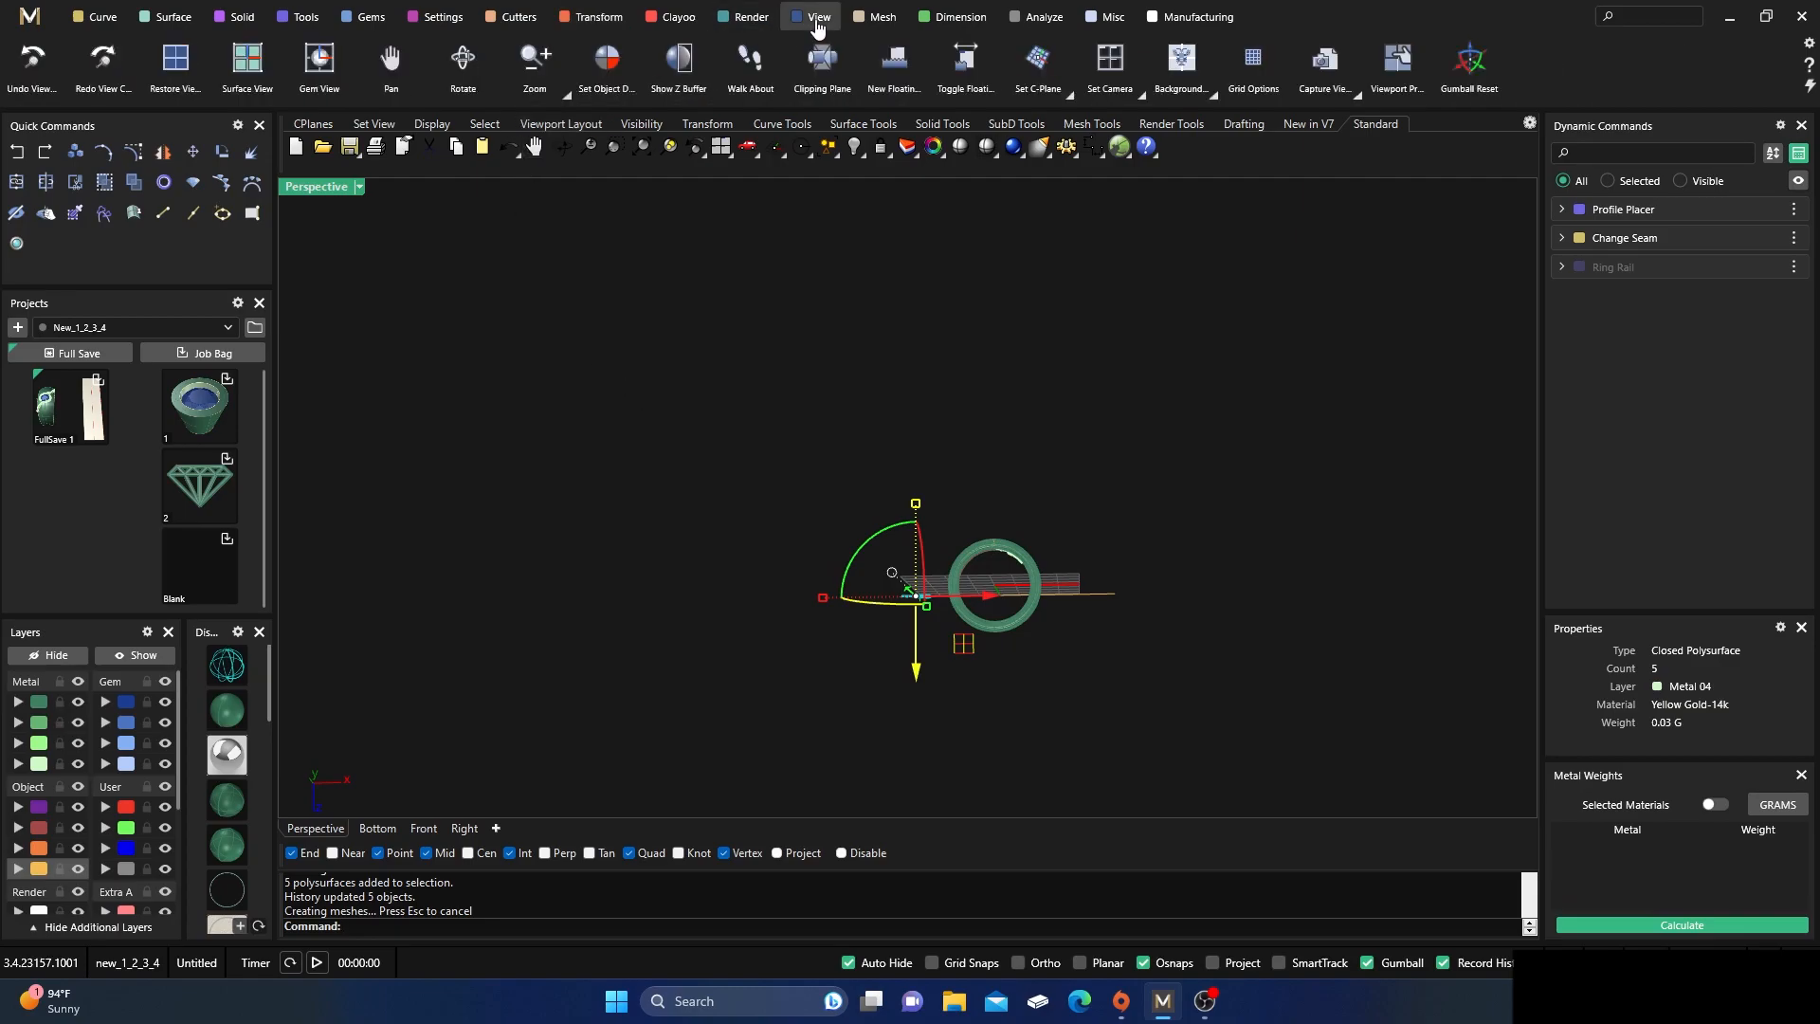
{"action": "left_click", "coordinate": [171, 71]}
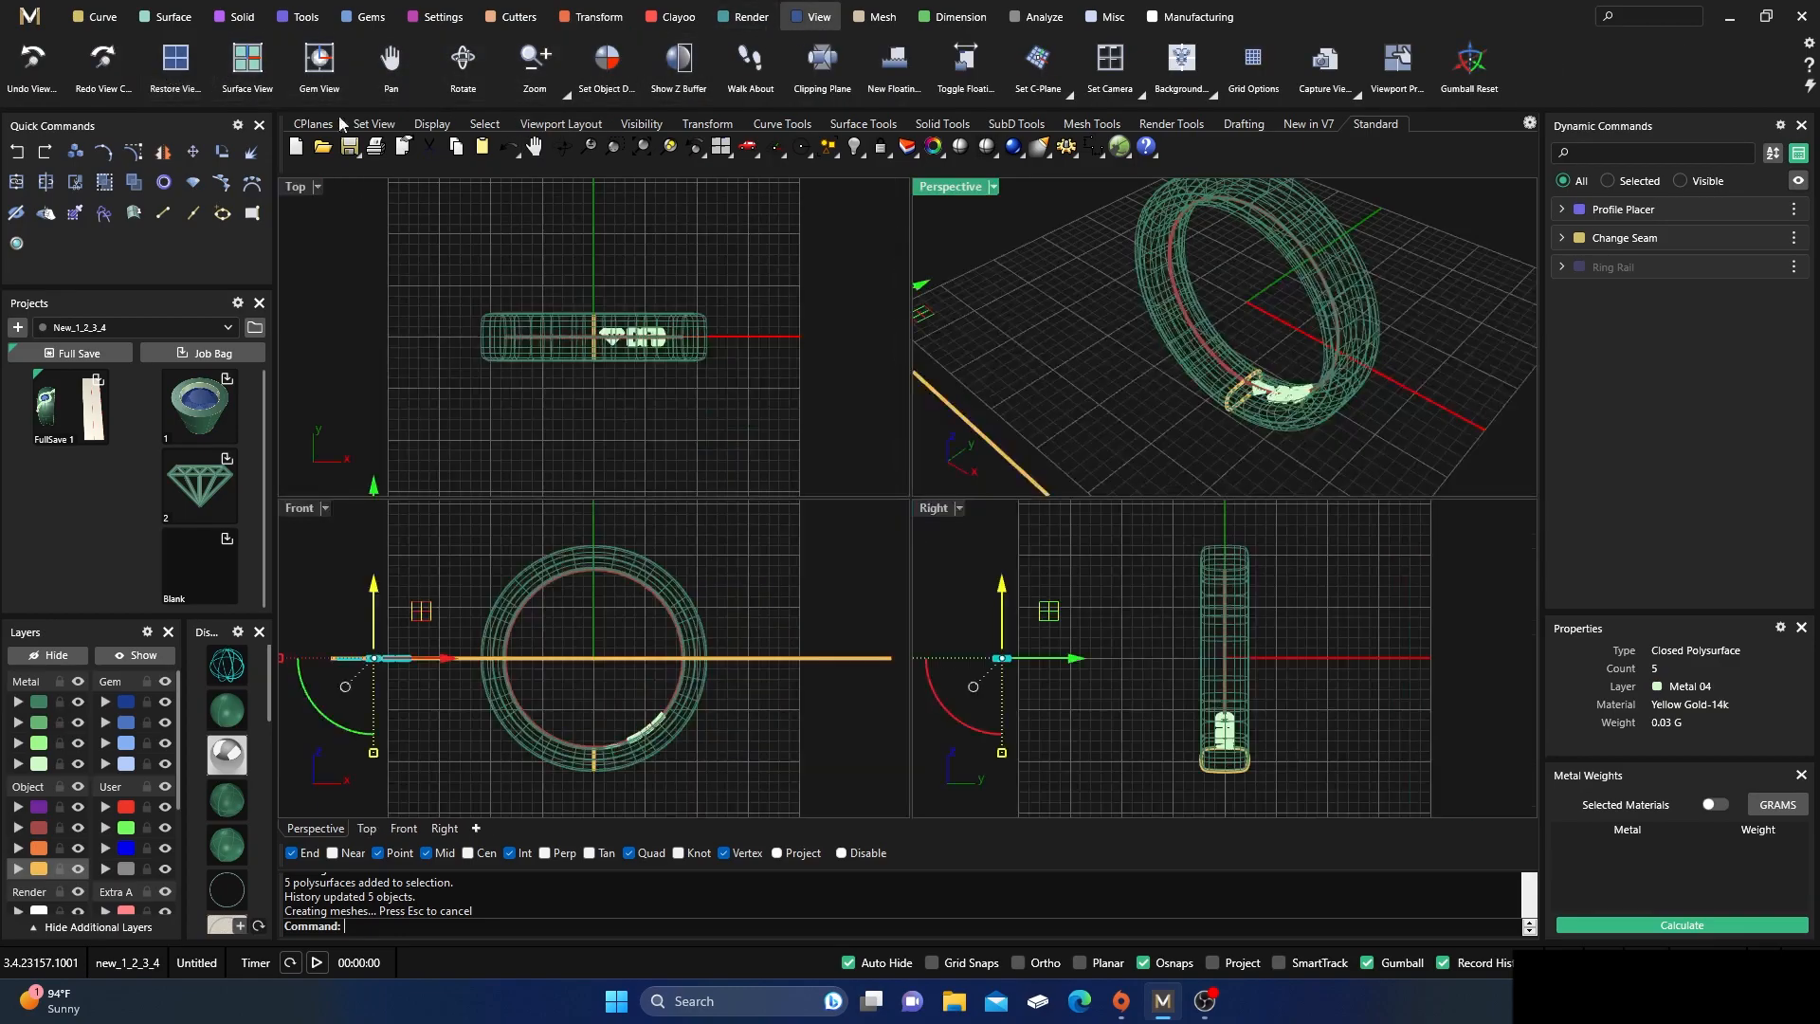
{"action": "double_click", "coordinate": [965, 194]}
- Slide the original motif and letters along the line to its positive X end and back slightly, repositioning the flowed copies inside the ring
{"action": "right_click_drag", "start_coordinate": [857, 483], "coordinate": [1046, 528]}
{"action": "scroll", "coordinate": [987, 556], "scroll_direction": "down", "scroll_amount": 5}
{"action": "scroll", "coordinate": [904, 393], "scroll_direction": "up", "scroll_amount": 5}
{"action": "scroll", "coordinate": [936, 452], "scroll_direction": "down", "scroll_amount": 5}
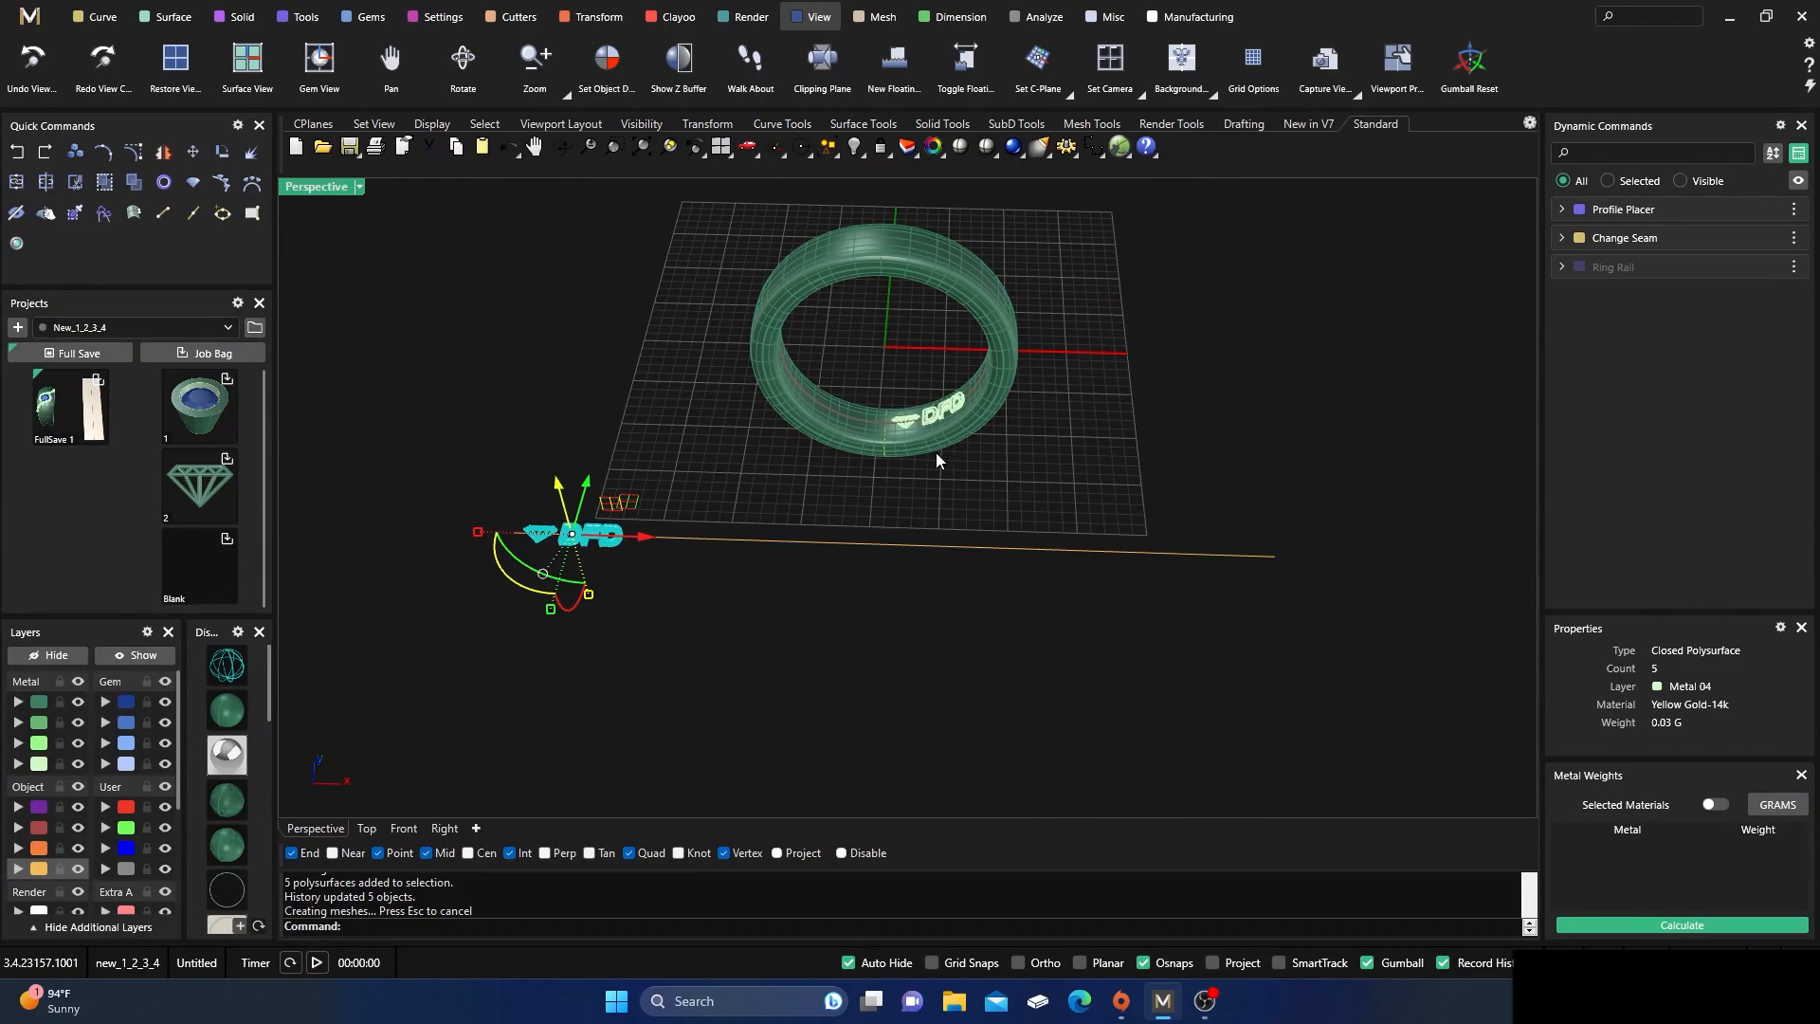
{"action": "left_click_drag", "start_coordinate": [651, 544], "coordinate": [1261, 593]}
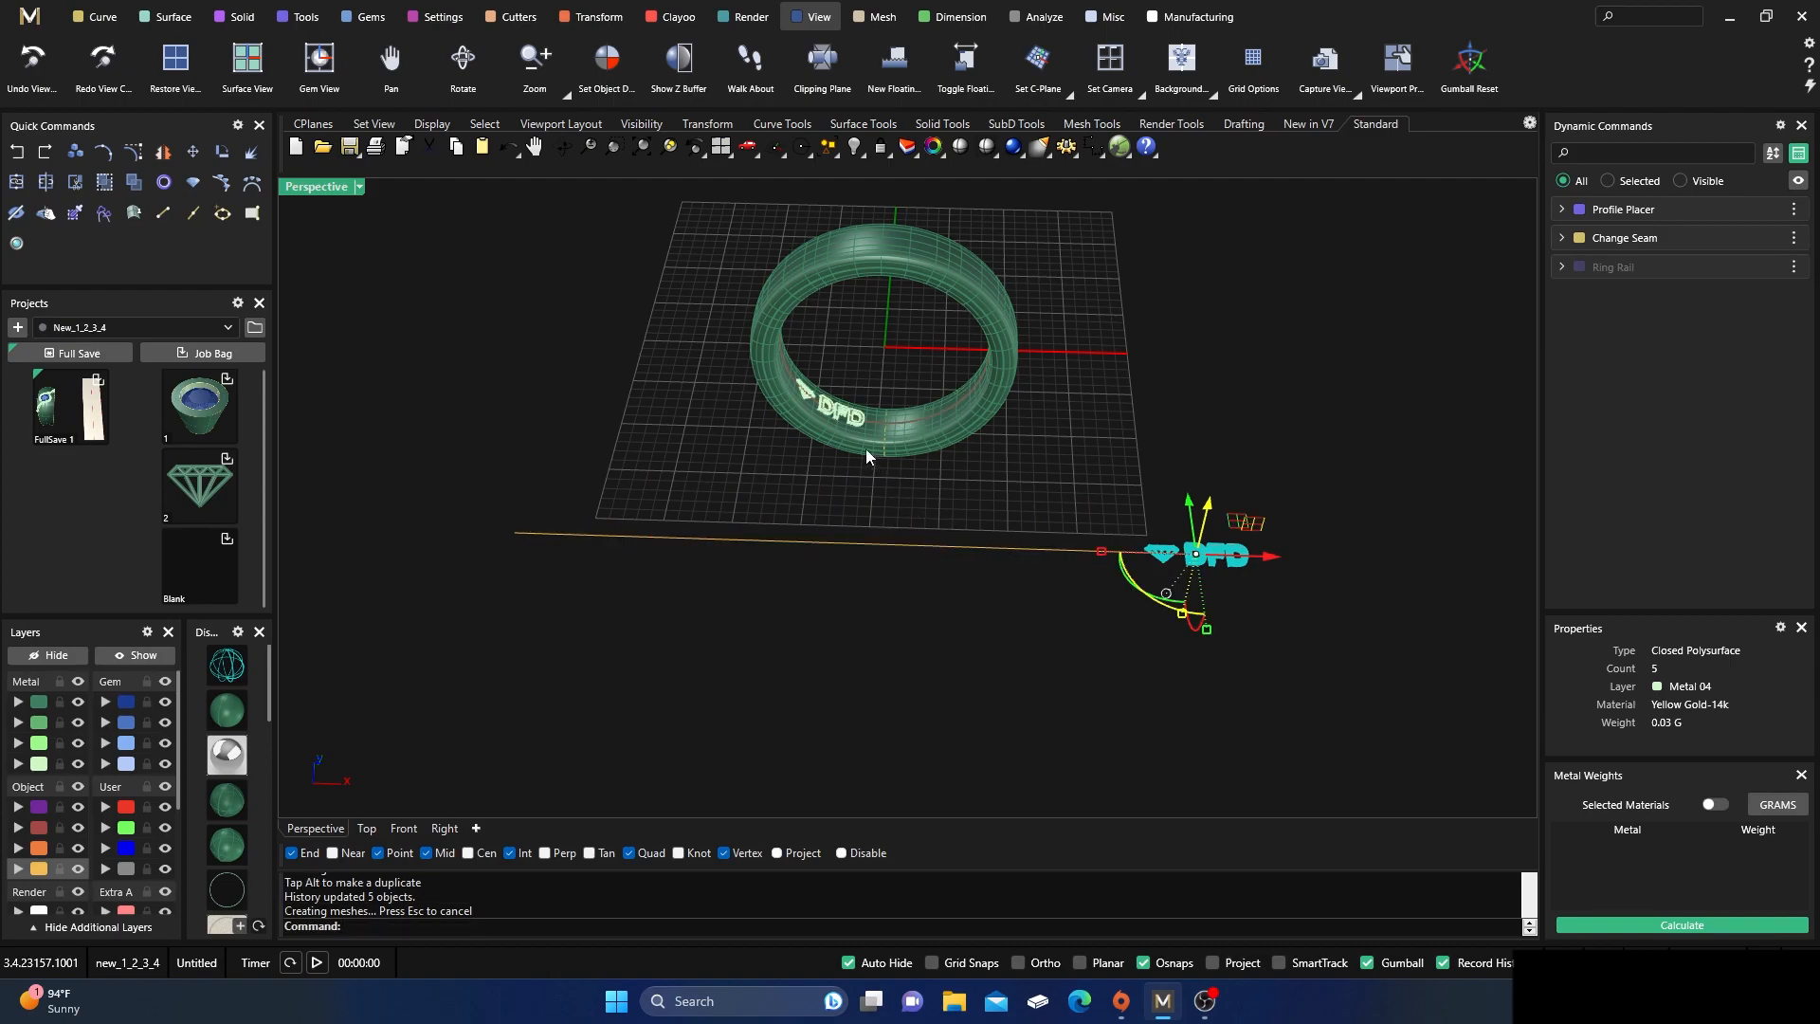
{"action": "scroll", "coordinate": [867, 450], "scroll_direction": "up", "scroll_amount": 2}
{"action": "left_click_drag", "start_coordinate": [1365, 598], "coordinate": [1256, 604]}
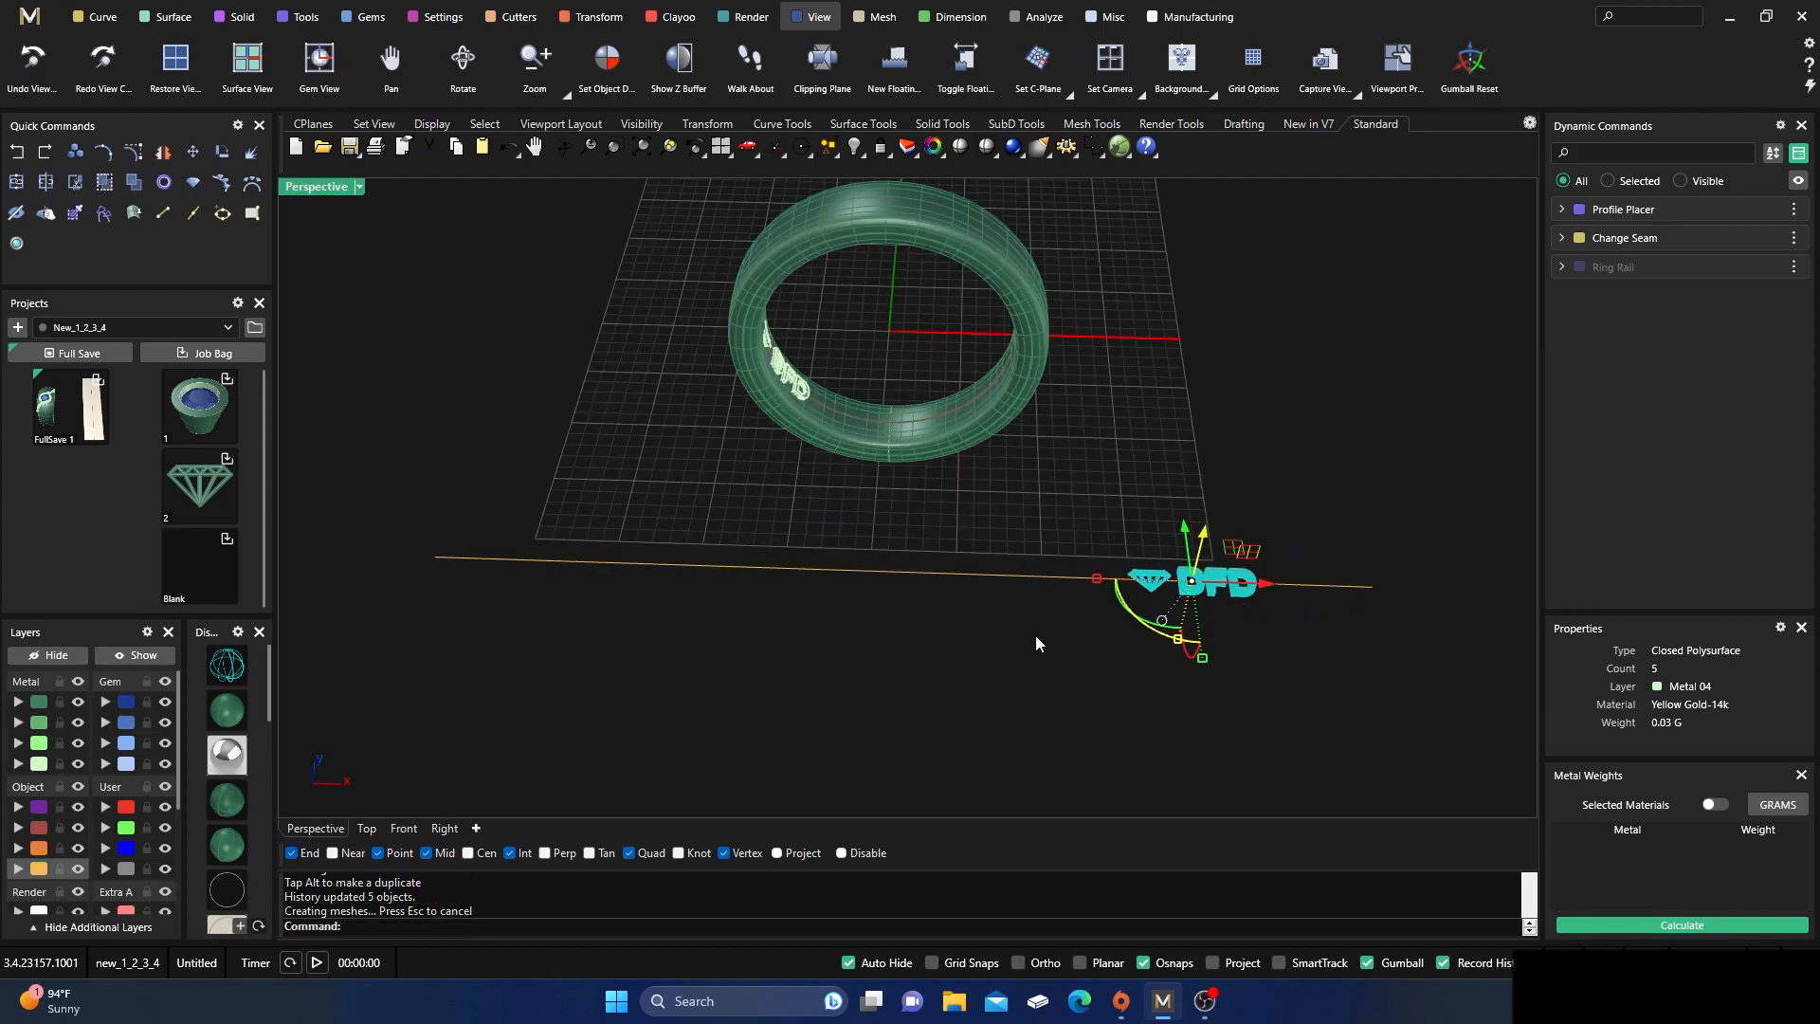
- Examine in wireframe, in the Front view, how deep the flowed diamond and DFD letters sit in the band's inner wall
{"action": "right_click_drag", "start_coordinate": [1008, 656], "coordinate": [944, 488]}
{"action": "scroll", "coordinate": [953, 455], "scroll_direction": "up", "scroll_amount": 5}
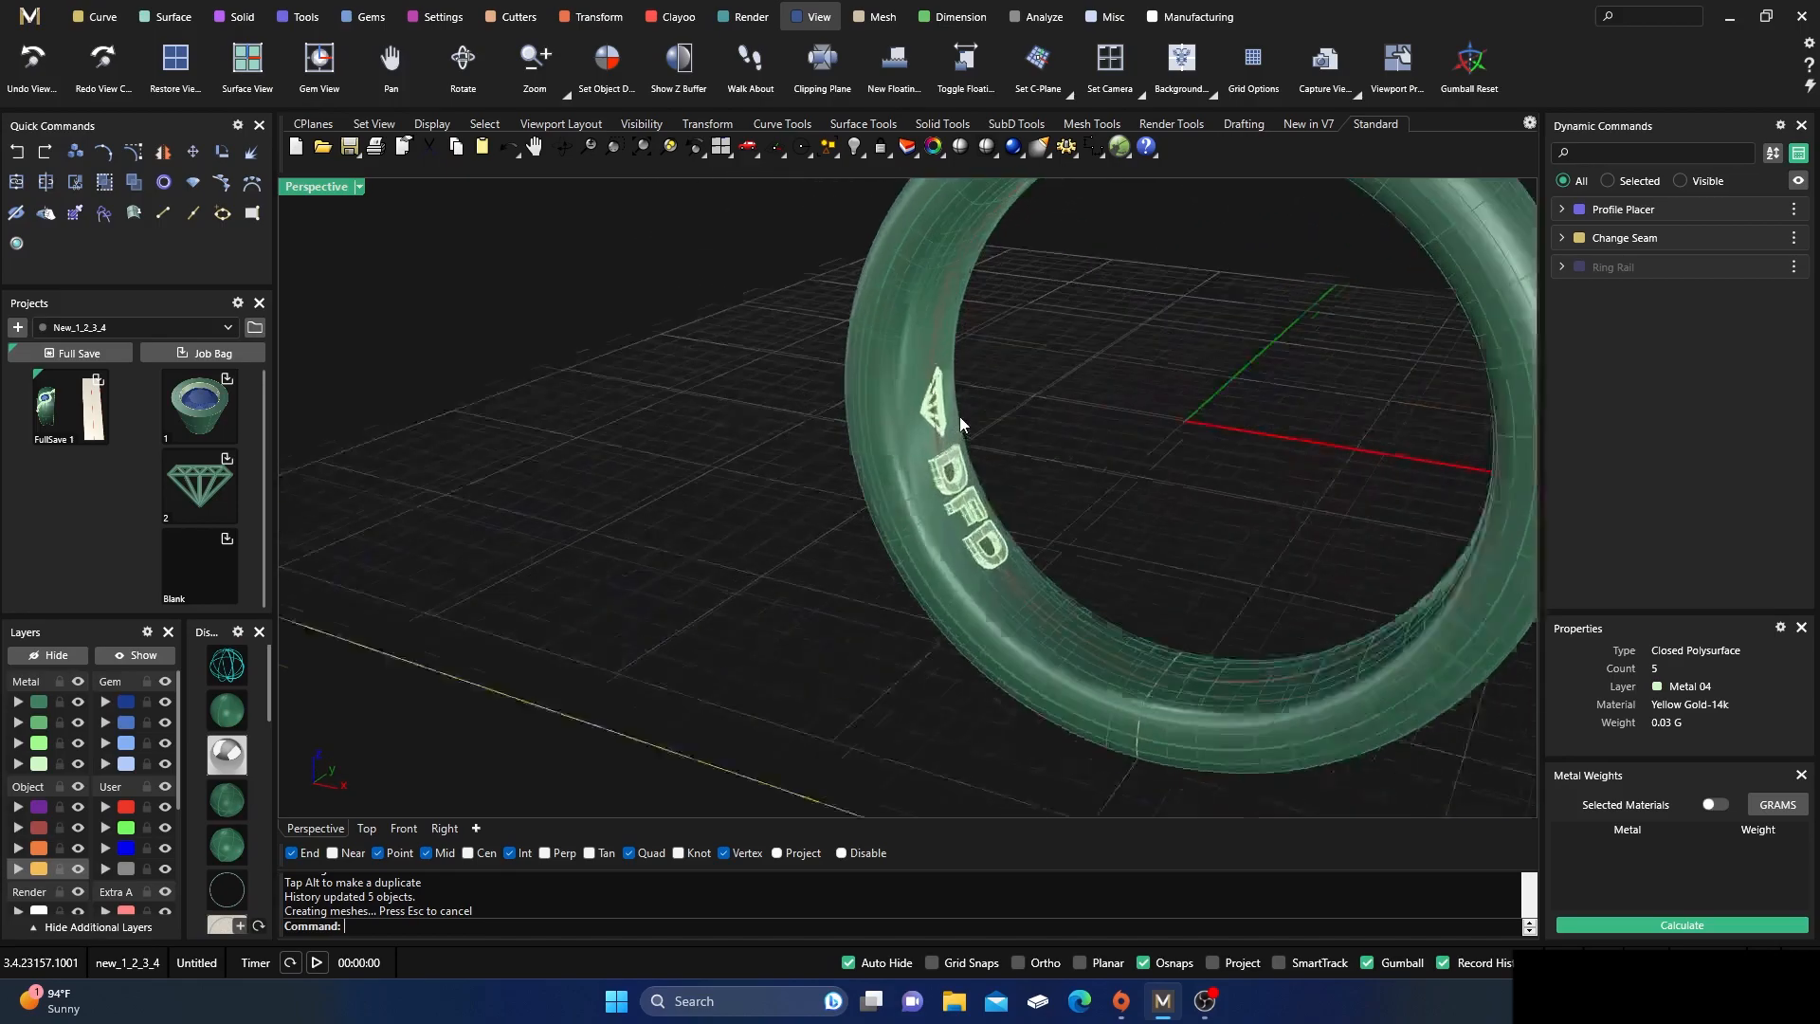
{"action": "scroll", "coordinate": [958, 446], "scroll_direction": "down", "scroll_amount": 2}
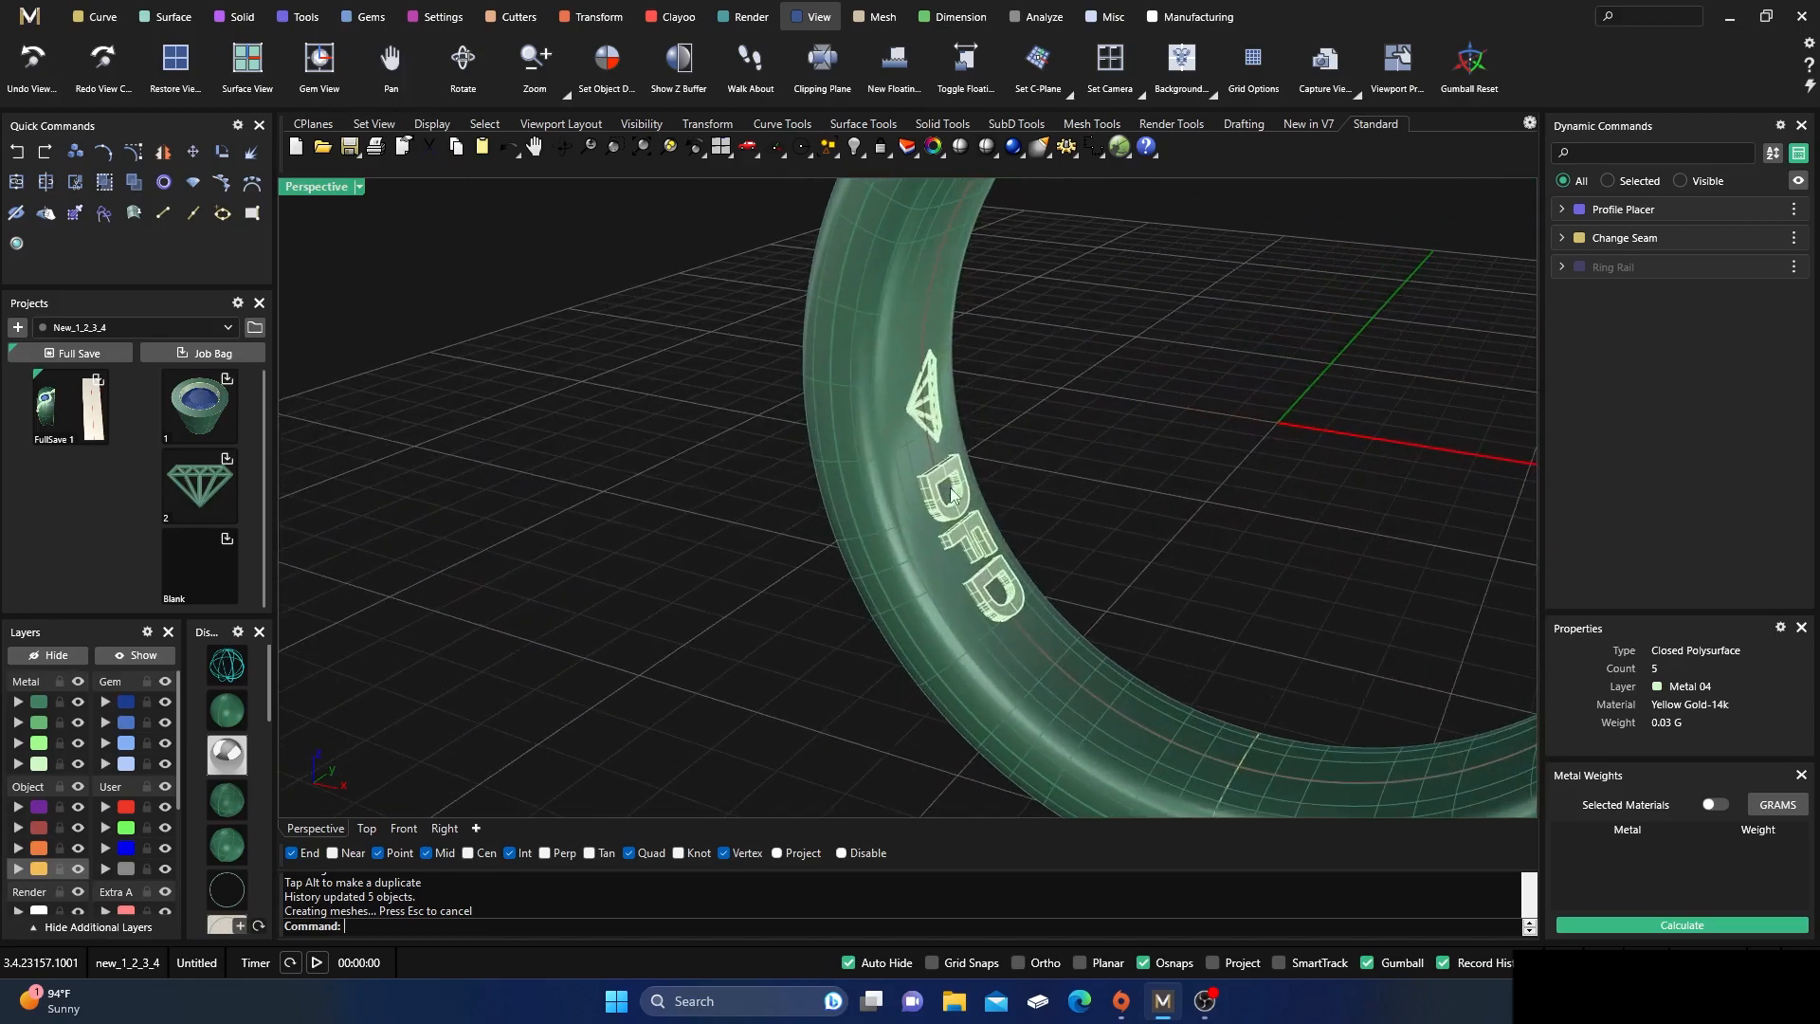
{"action": "left_click", "coordinate": [225, 667]}
{"action": "right_click_drag", "start_coordinate": [607, 569], "coordinate": [723, 594]}
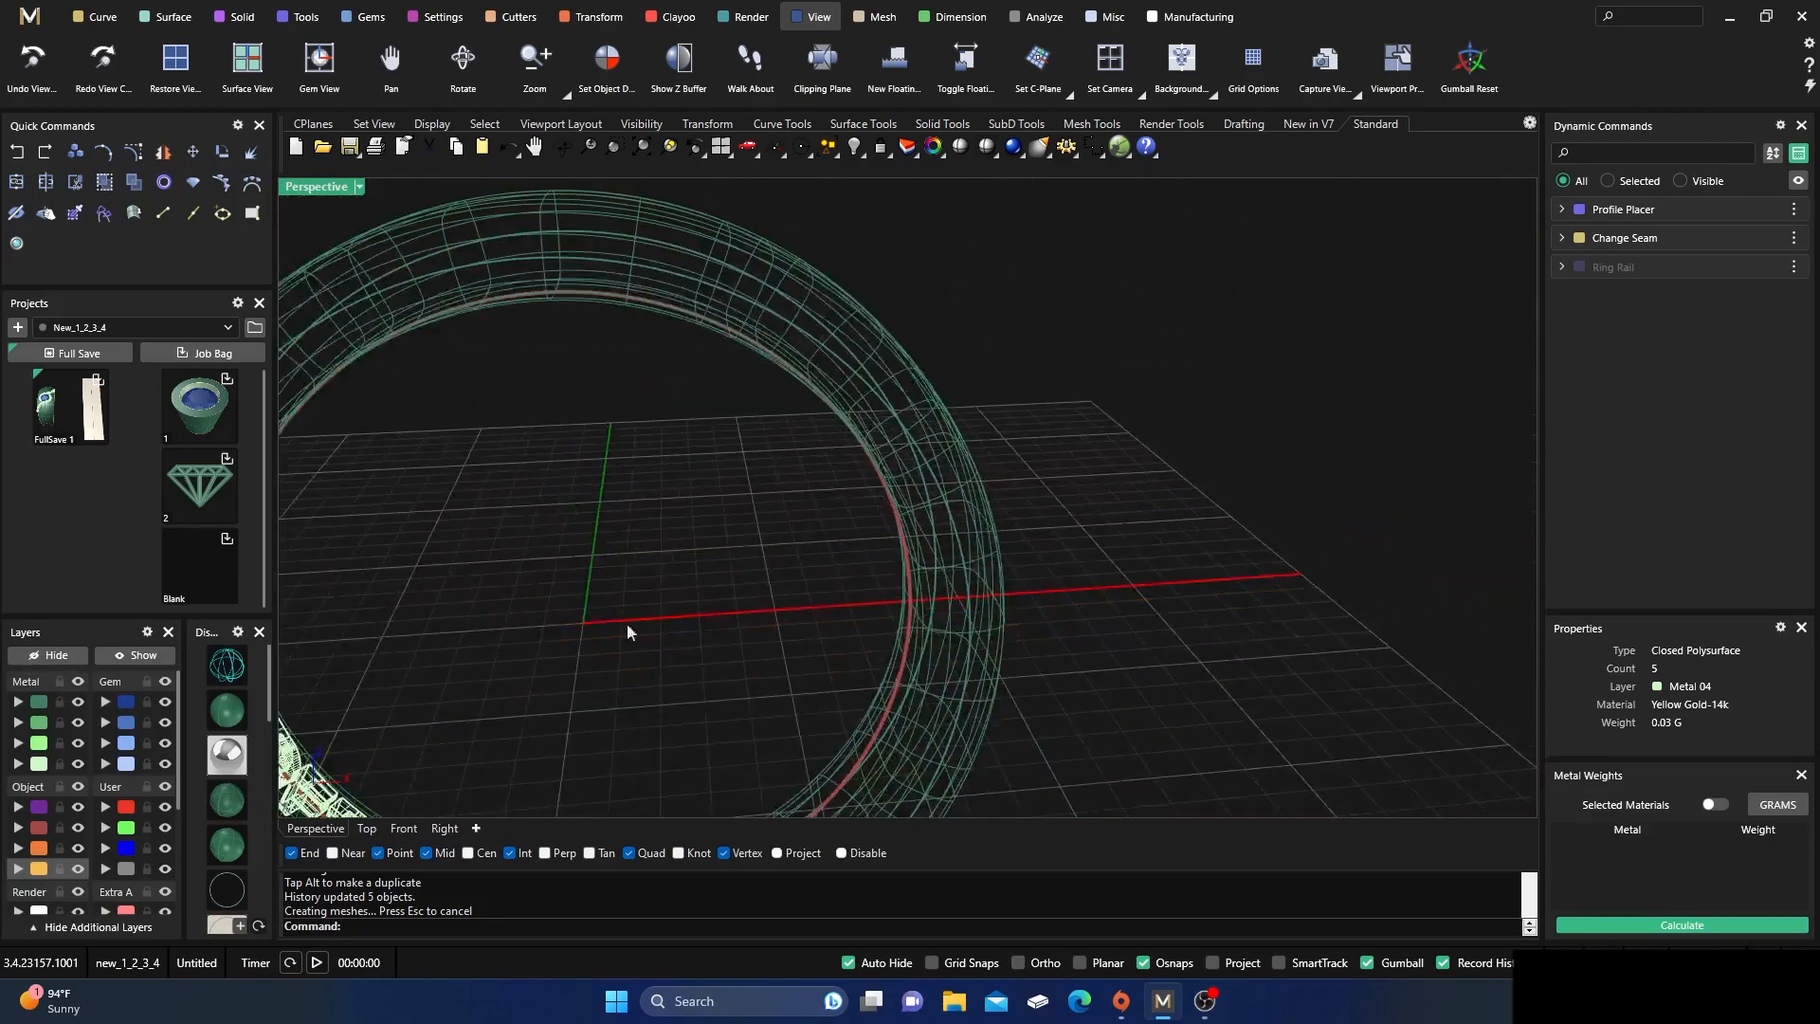
{"action": "double_click", "coordinate": [313, 188]}
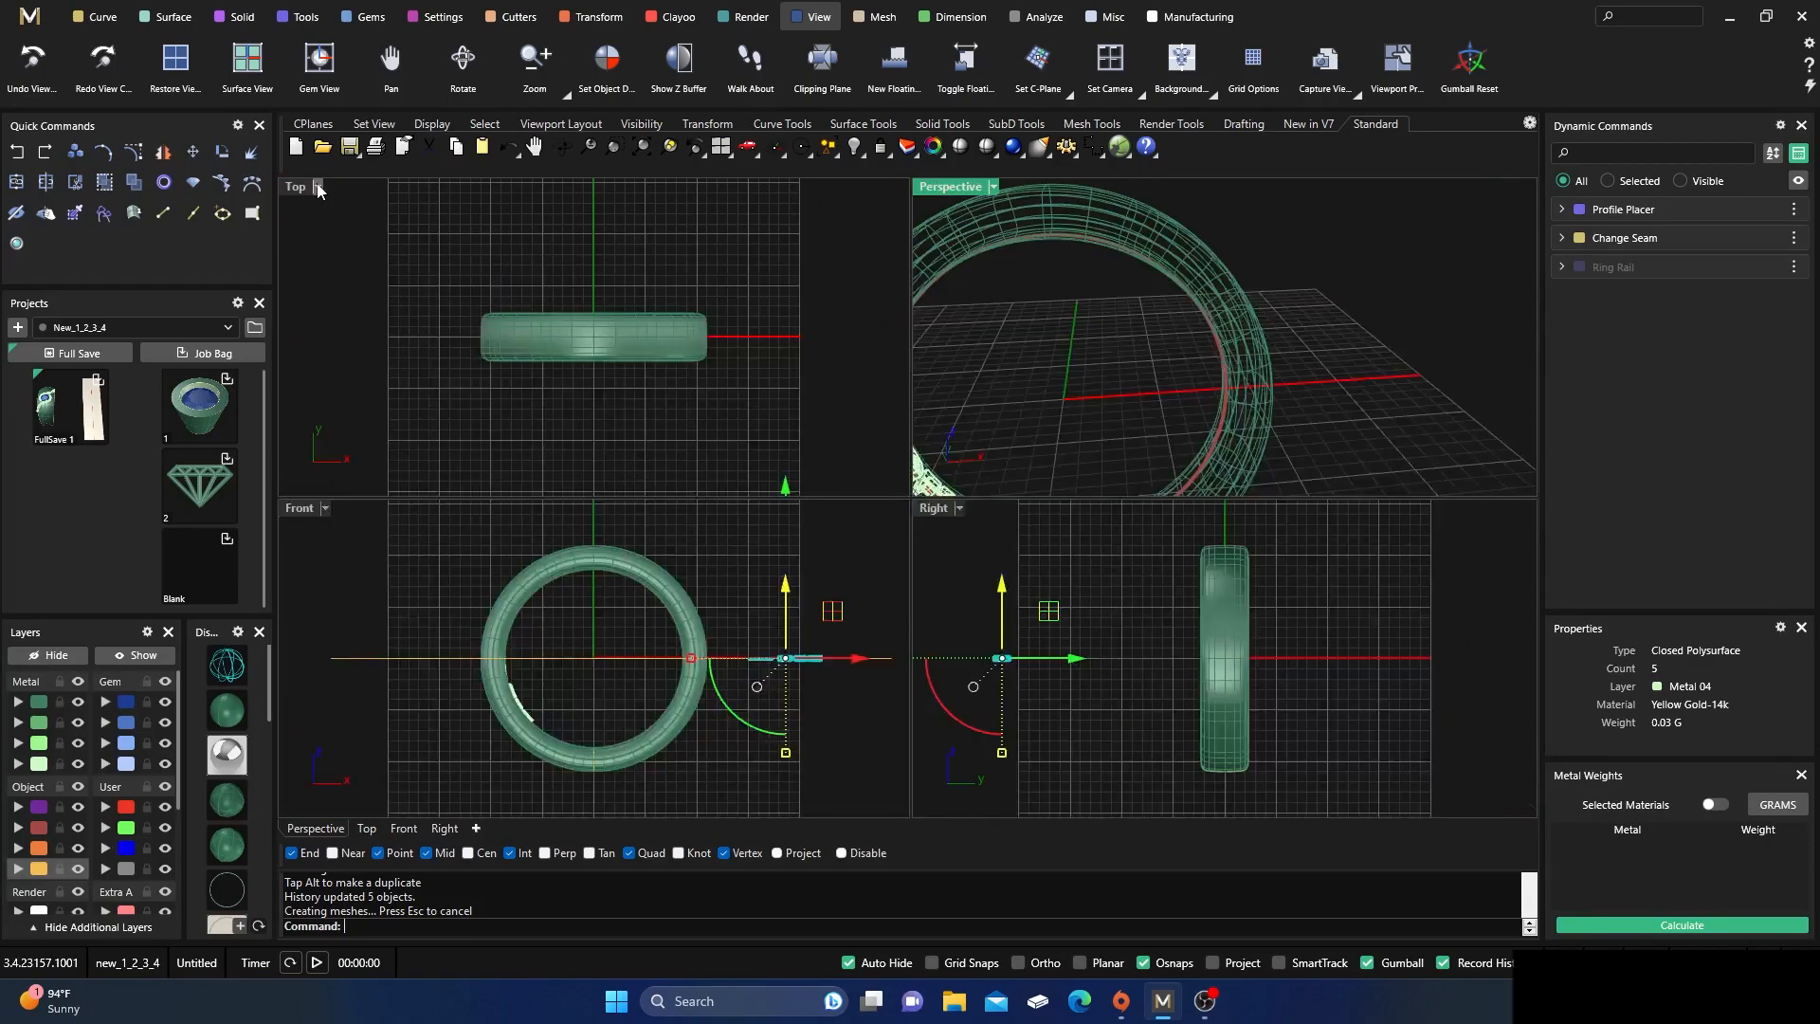
{"action": "left_click", "coordinate": [227, 669]}
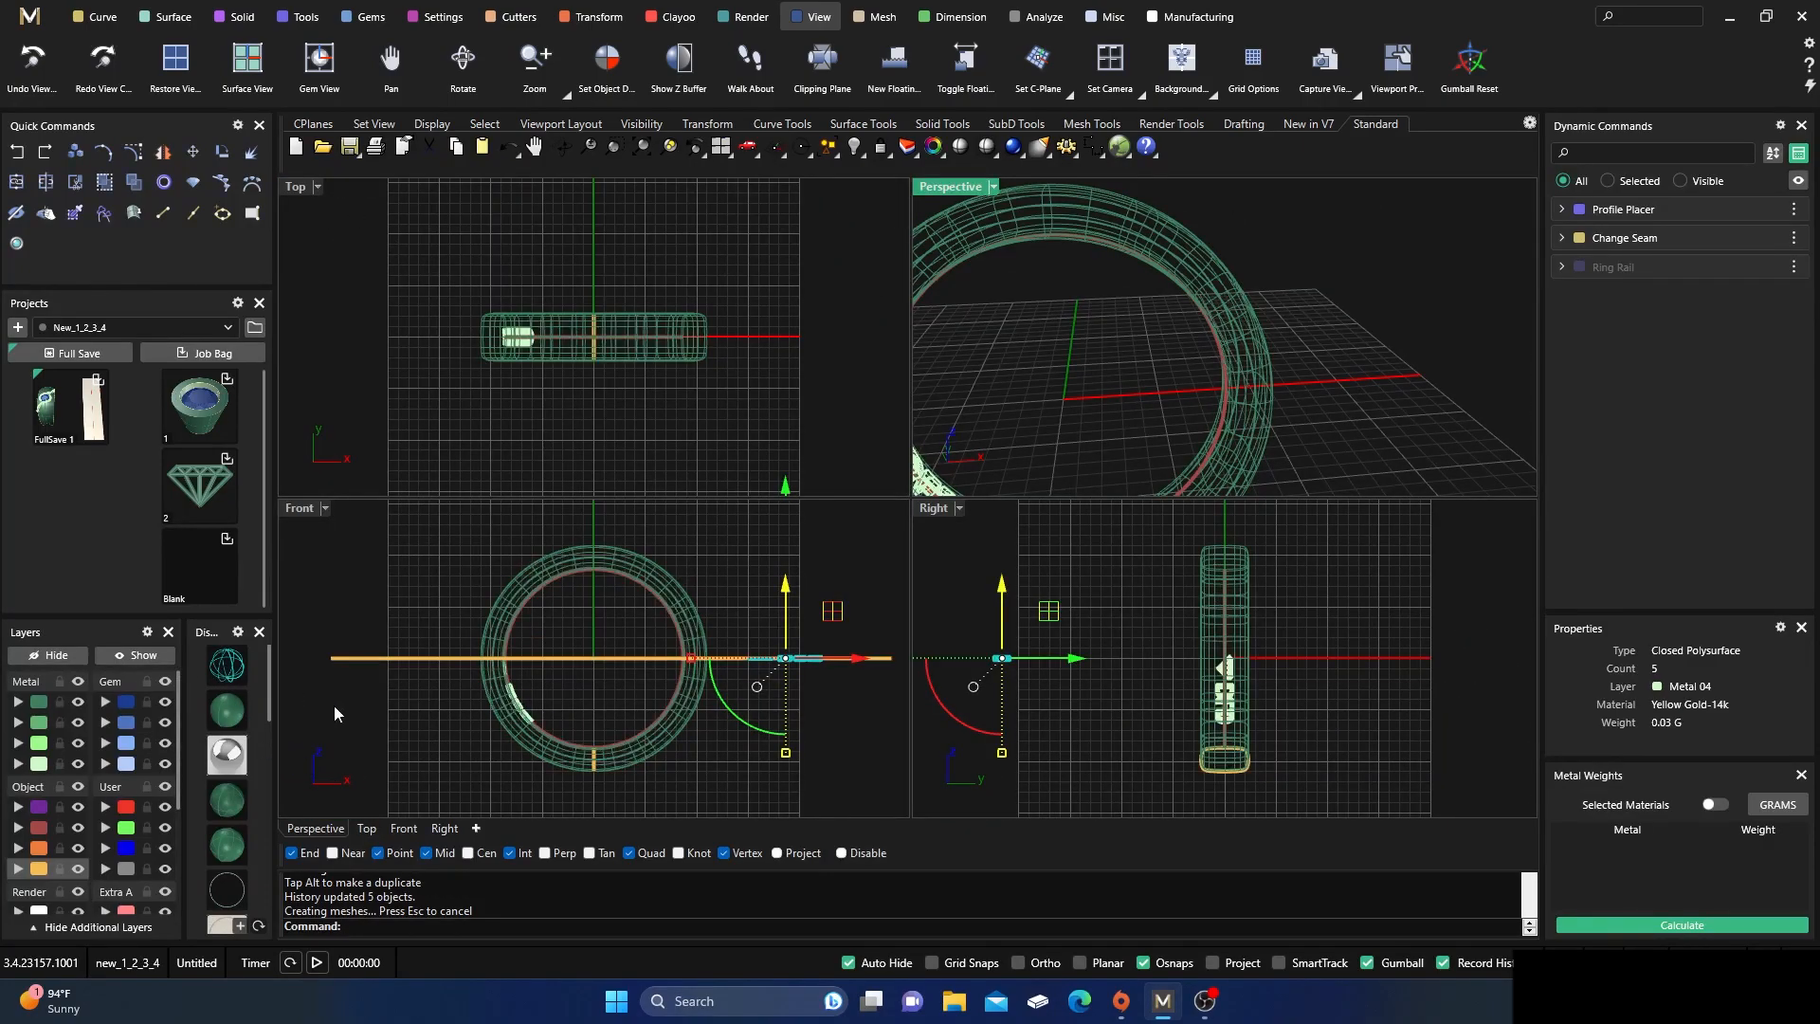
{"action": "scroll", "coordinate": [503, 718], "scroll_direction": "up", "scroll_amount": 8}
{"action": "scroll", "coordinate": [460, 706], "scroll_direction": "up", "scroll_amount": 2}
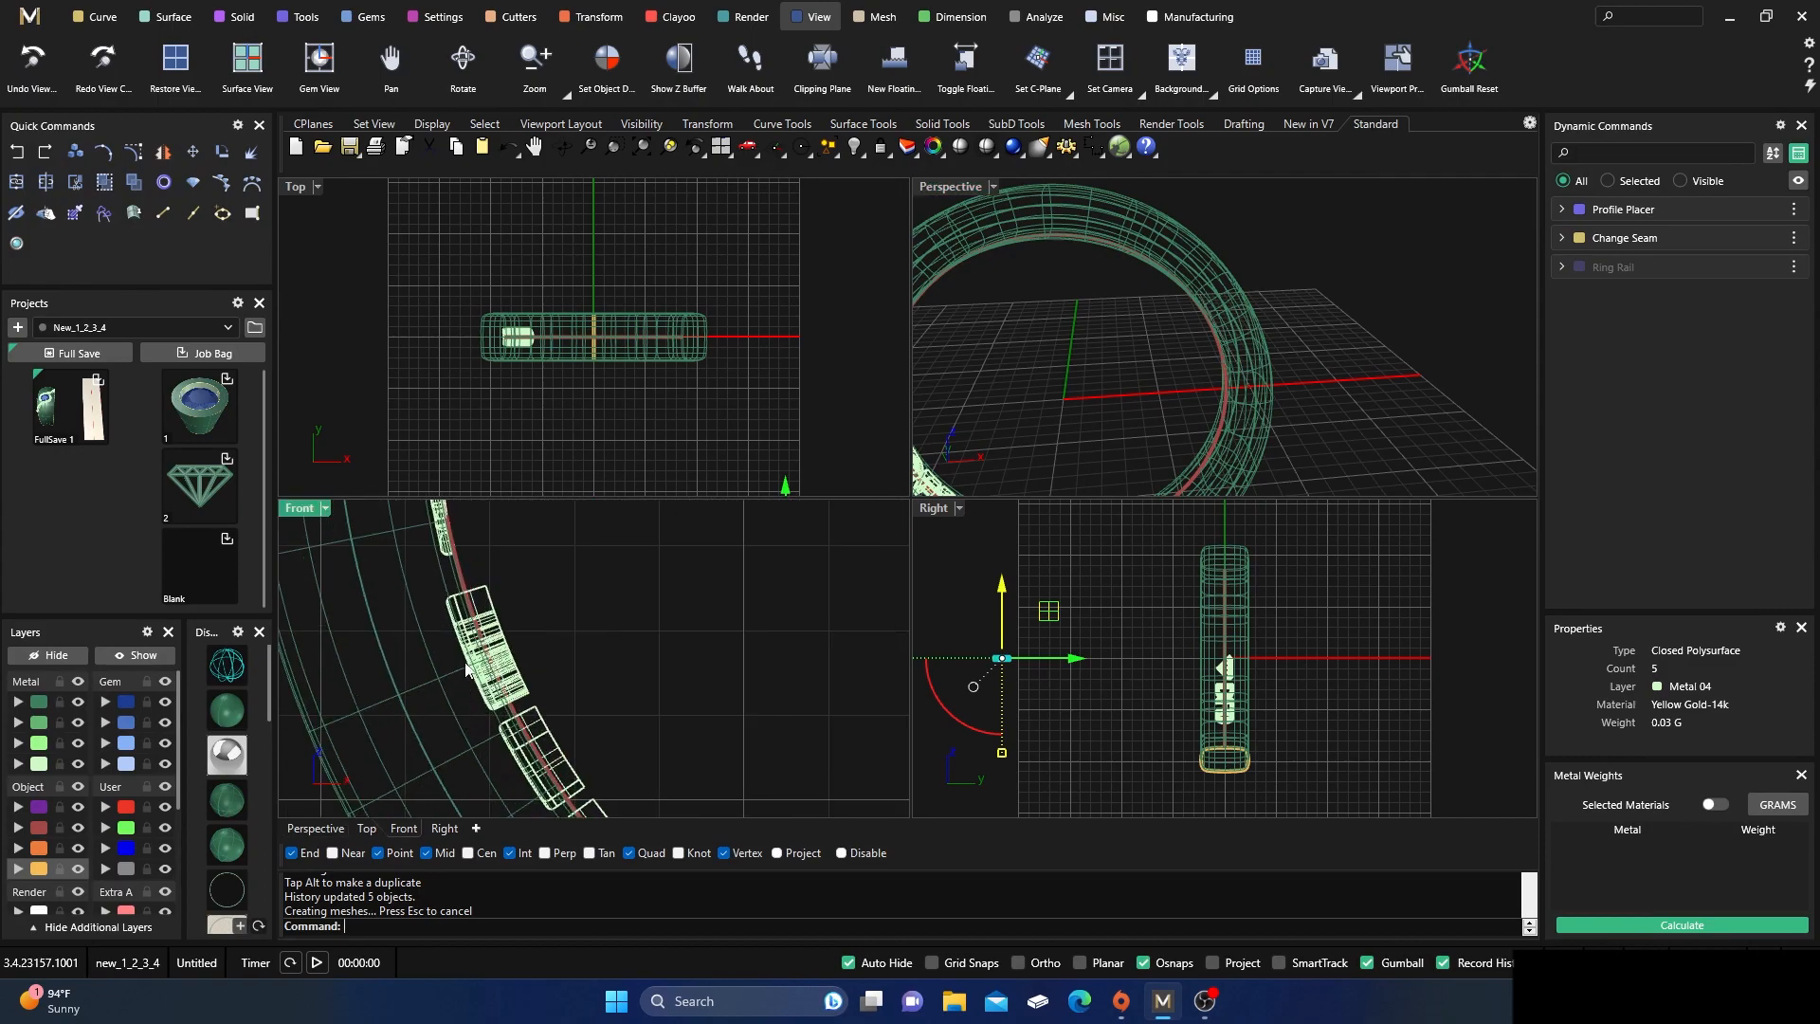
{"action": "scroll", "coordinate": [448, 527], "scroll_direction": "down", "scroll_amount": 3}
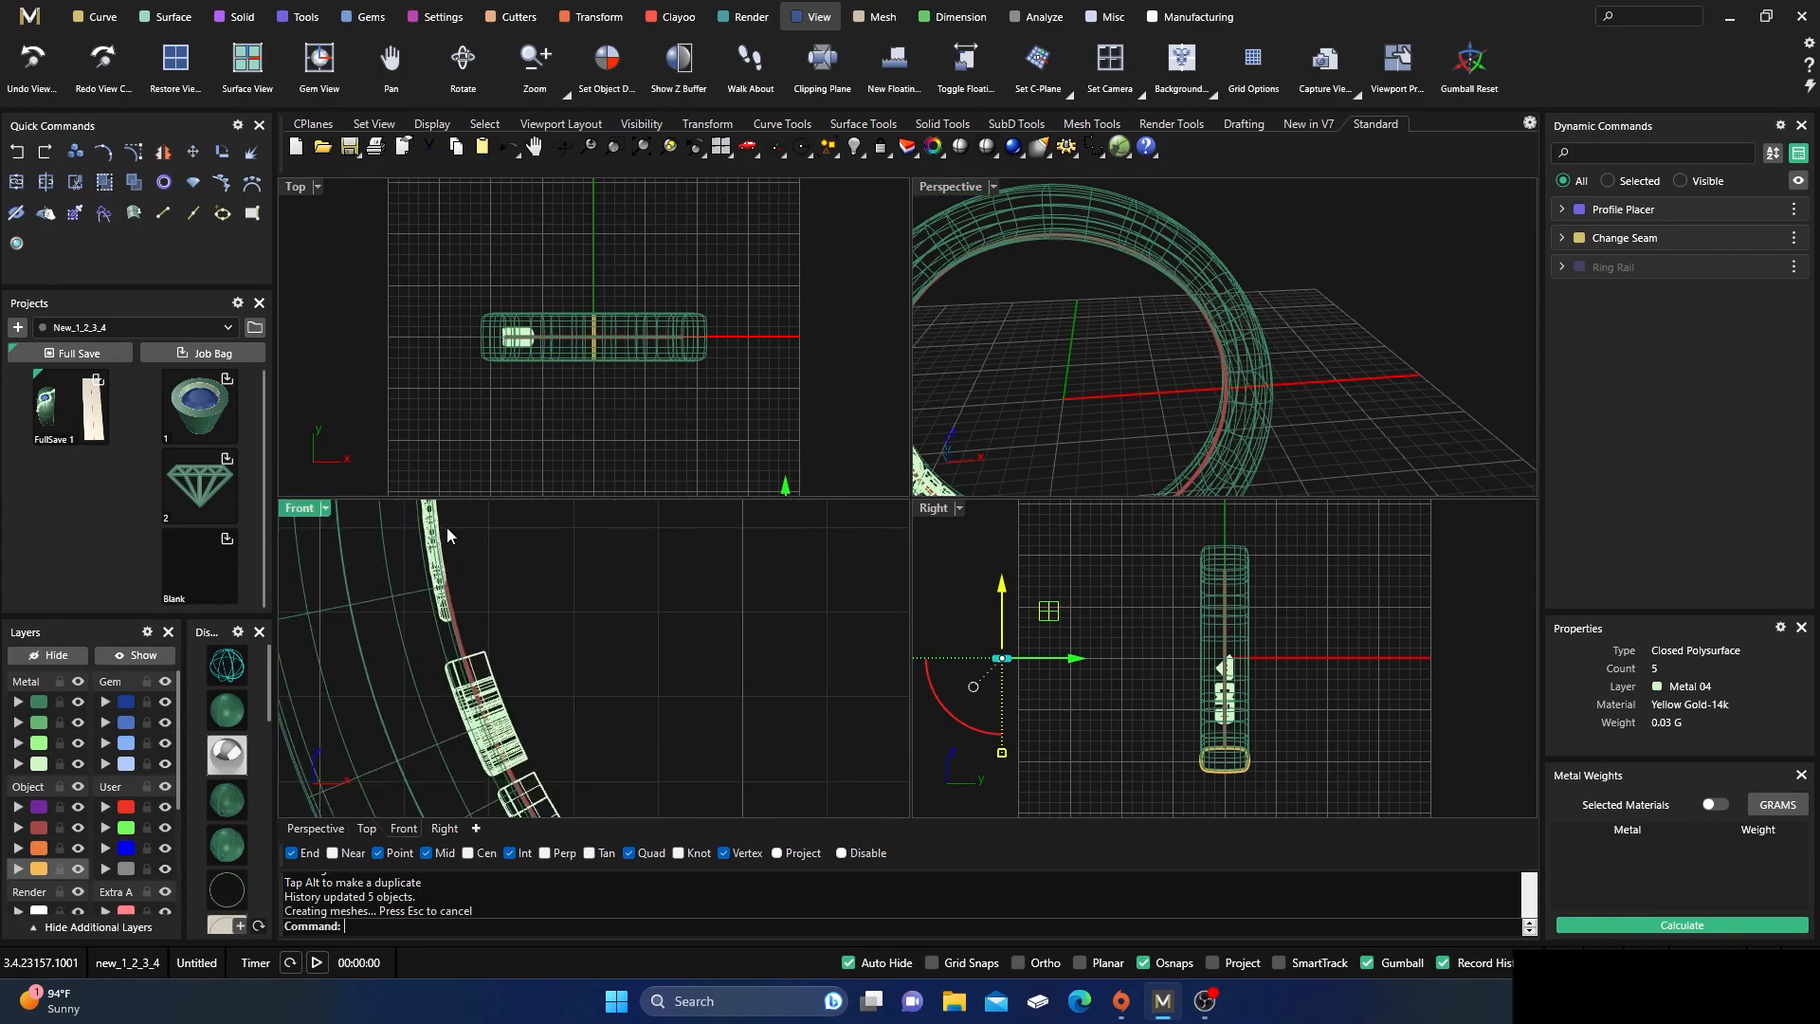
{"action": "scroll", "coordinate": [448, 527], "scroll_direction": "down", "scroll_amount": 2}
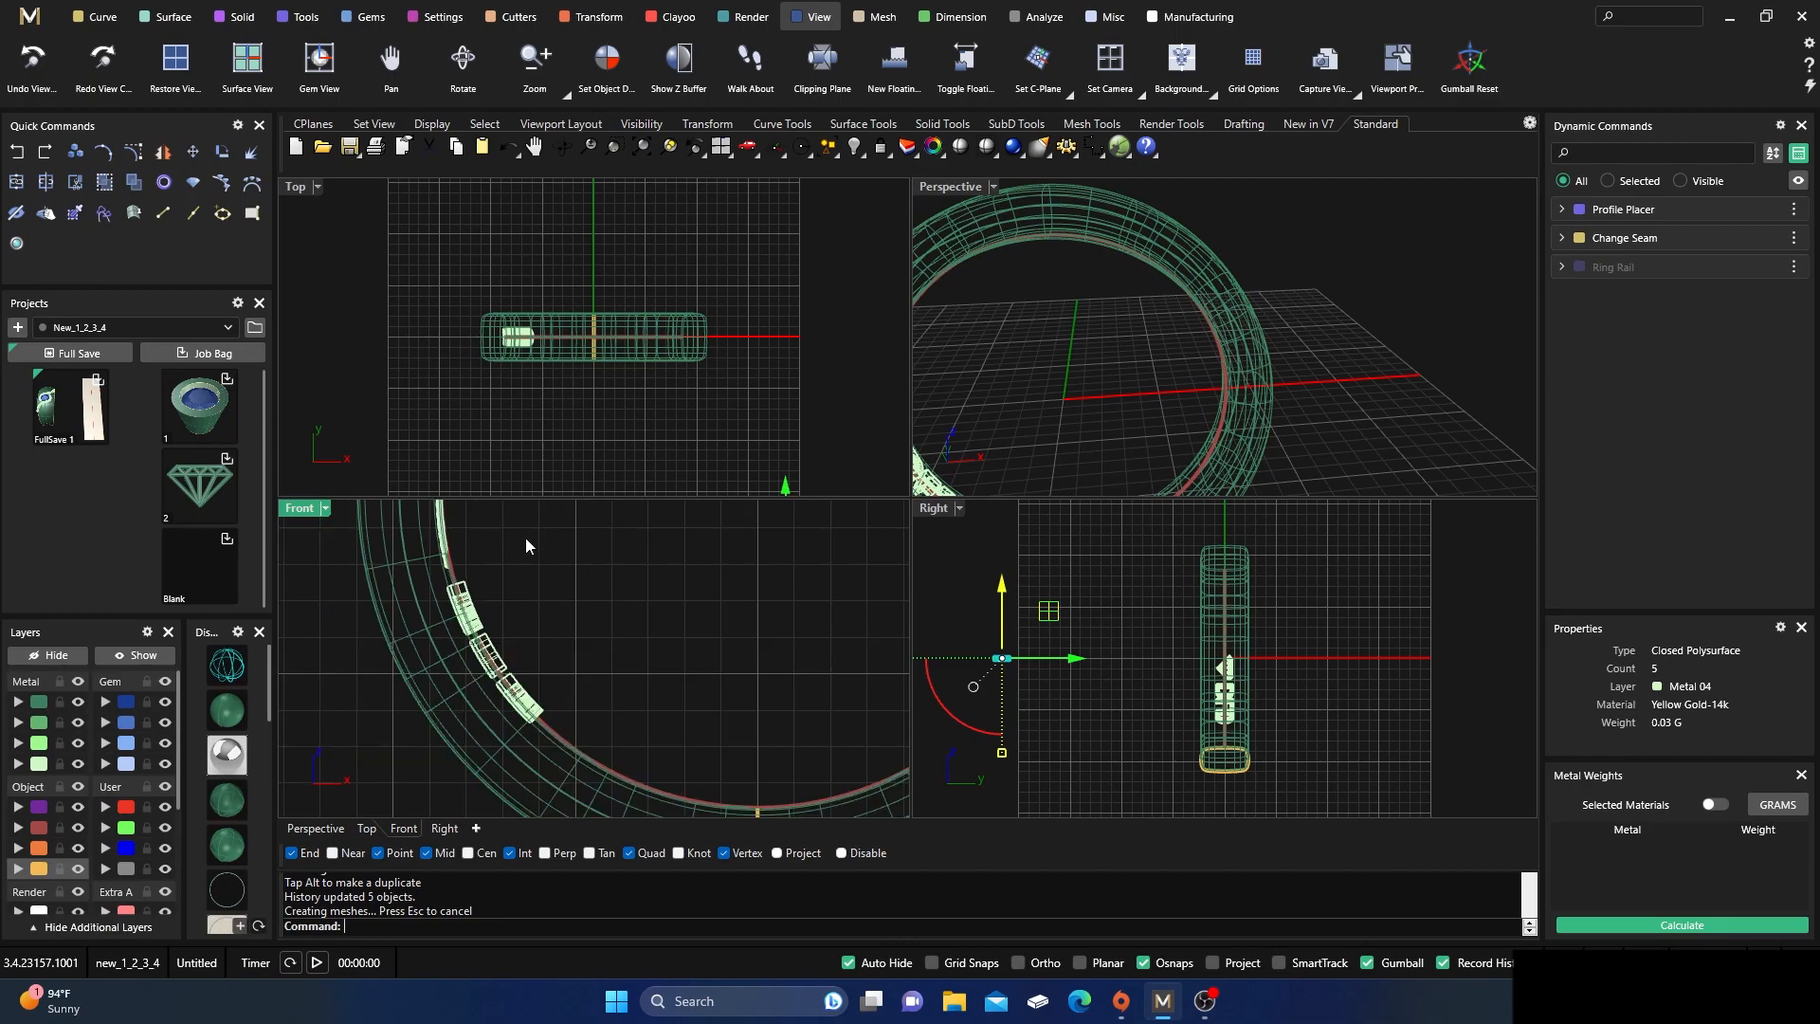
- Return to the shaded display and maximize the Perspective viewport, framing the motif and letters inside the band
{"action": "left_click", "coordinate": [211, 724]}
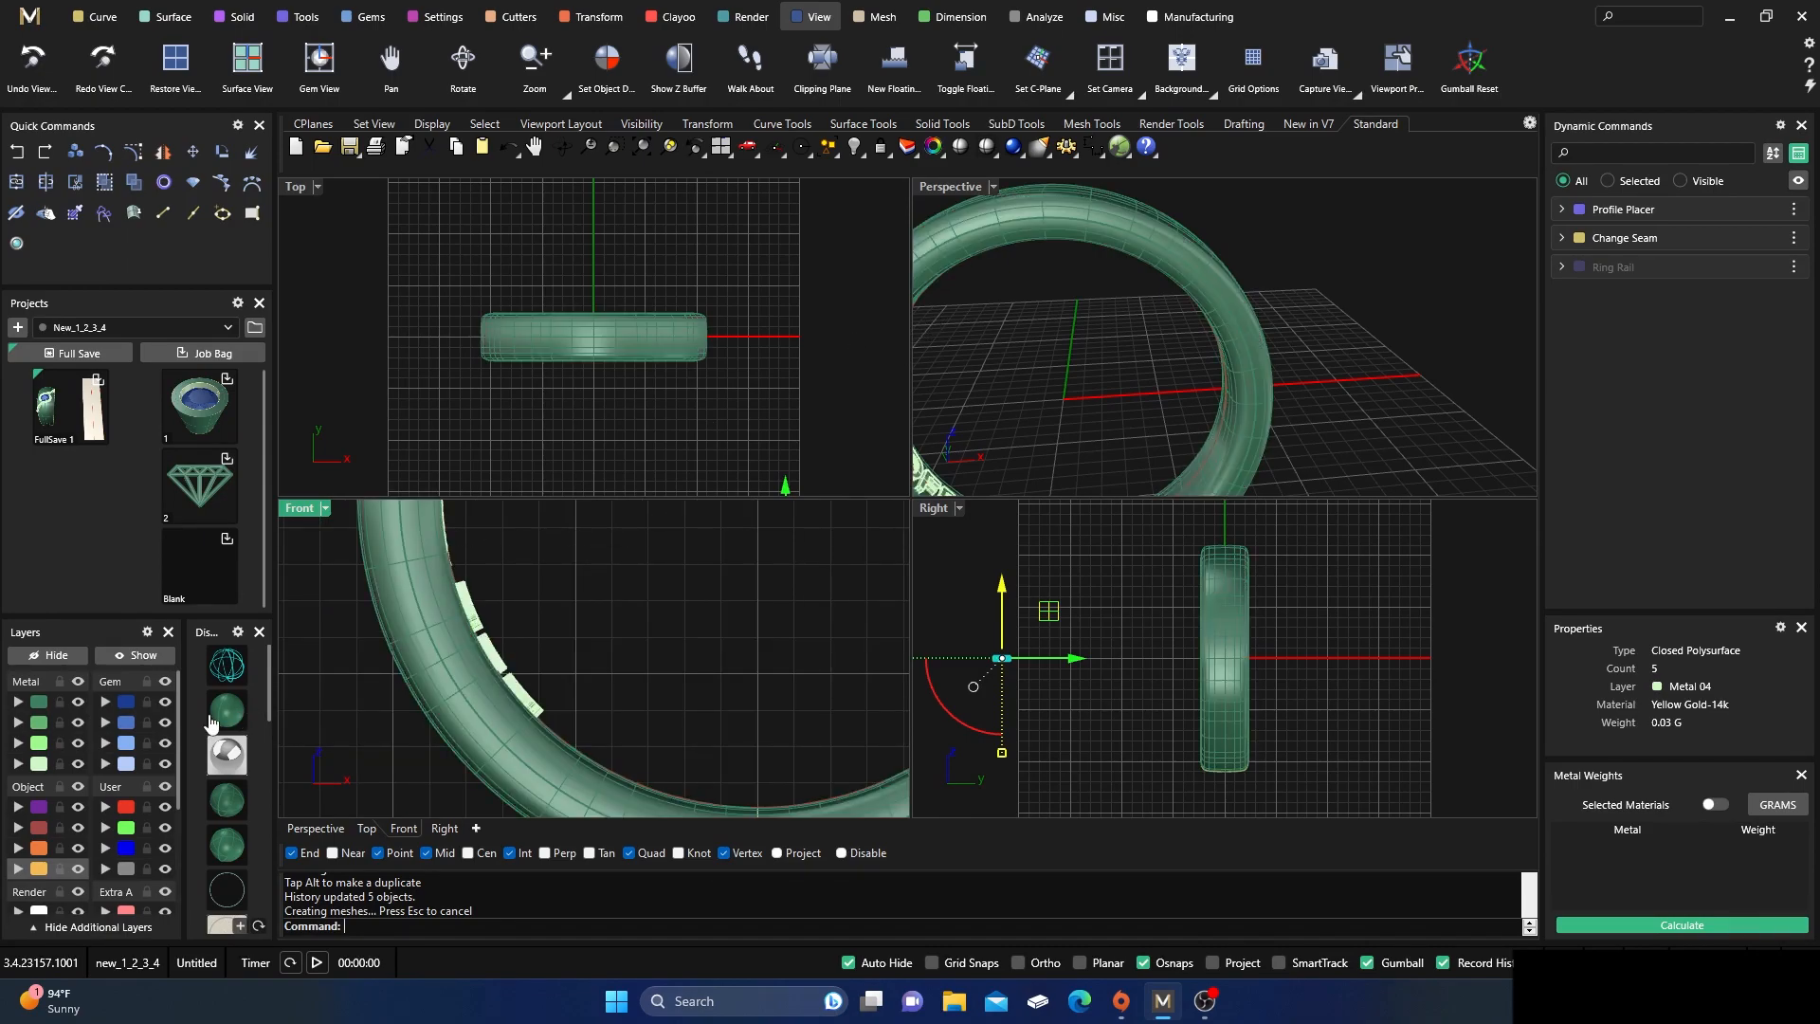
{"action": "double_click", "coordinate": [963, 187]}
{"action": "scroll", "coordinate": [1043, 427], "scroll_direction": "down", "scroll_amount": 5}
{"action": "right_click_drag", "start_coordinate": [1043, 429], "coordinate": [899, 489]}
{"action": "scroll", "coordinate": [1006, 502], "scroll_direction": "down", "scroll_amount": 5}
{"action": "scroll", "coordinate": [1000, 472], "scroll_direction": "up", "scroll_amount": 5}
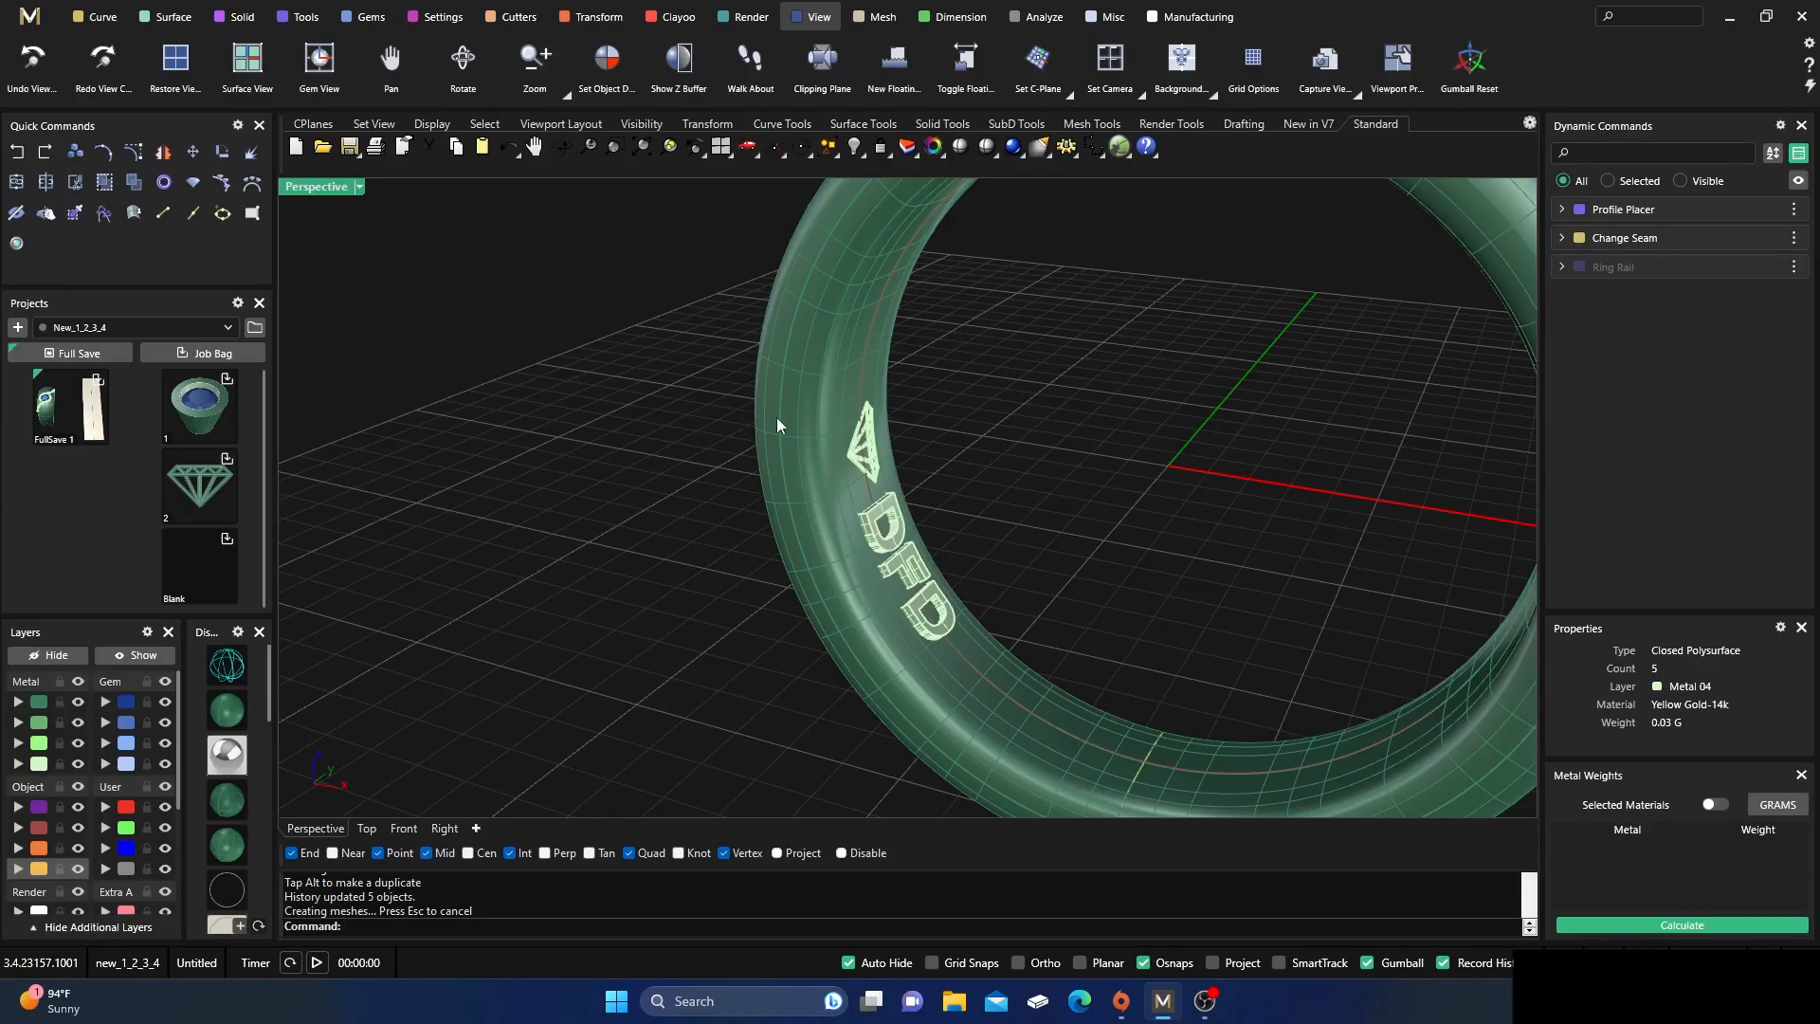
- Try a Boolean Difference with the selected motif and letters as first surfaces and the ring band as the second surface
{"action": "left_click", "coordinate": [236, 17]}
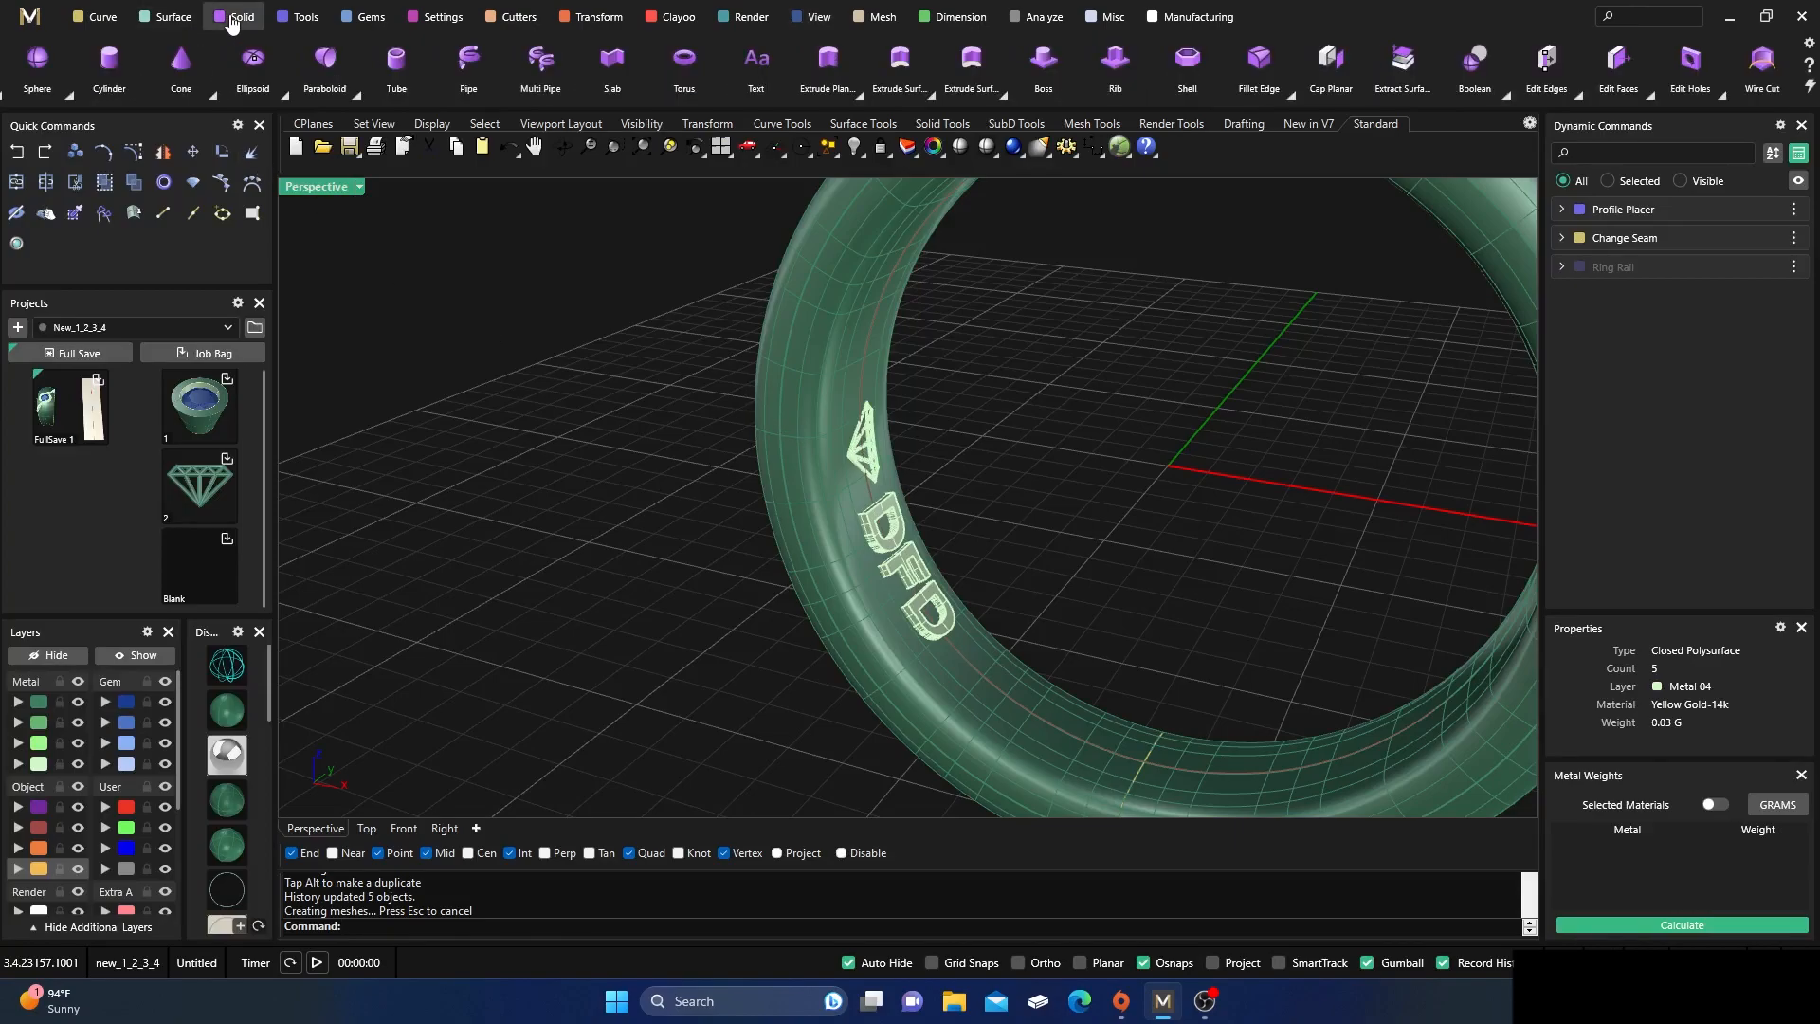
{"action": "scroll", "coordinate": [140, 72], "scroll_direction": "up", "scroll_amount": 5}
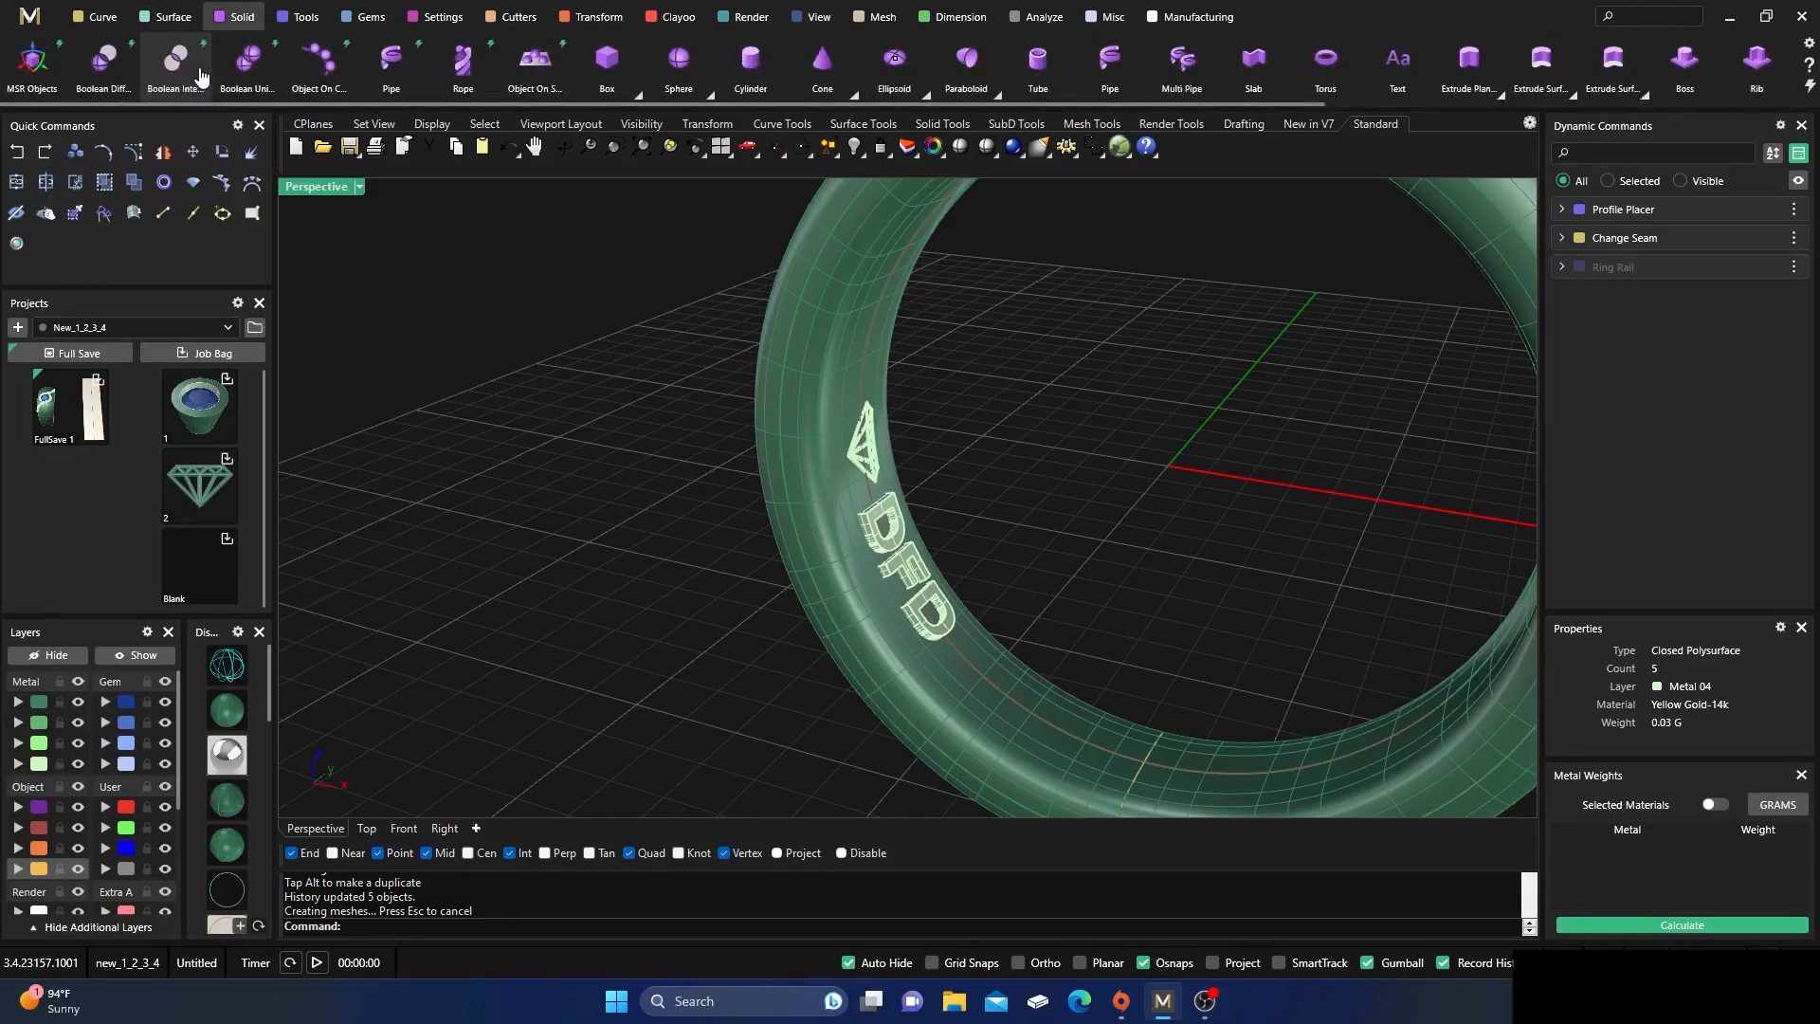
{"action": "left_click", "coordinate": [105, 66]}
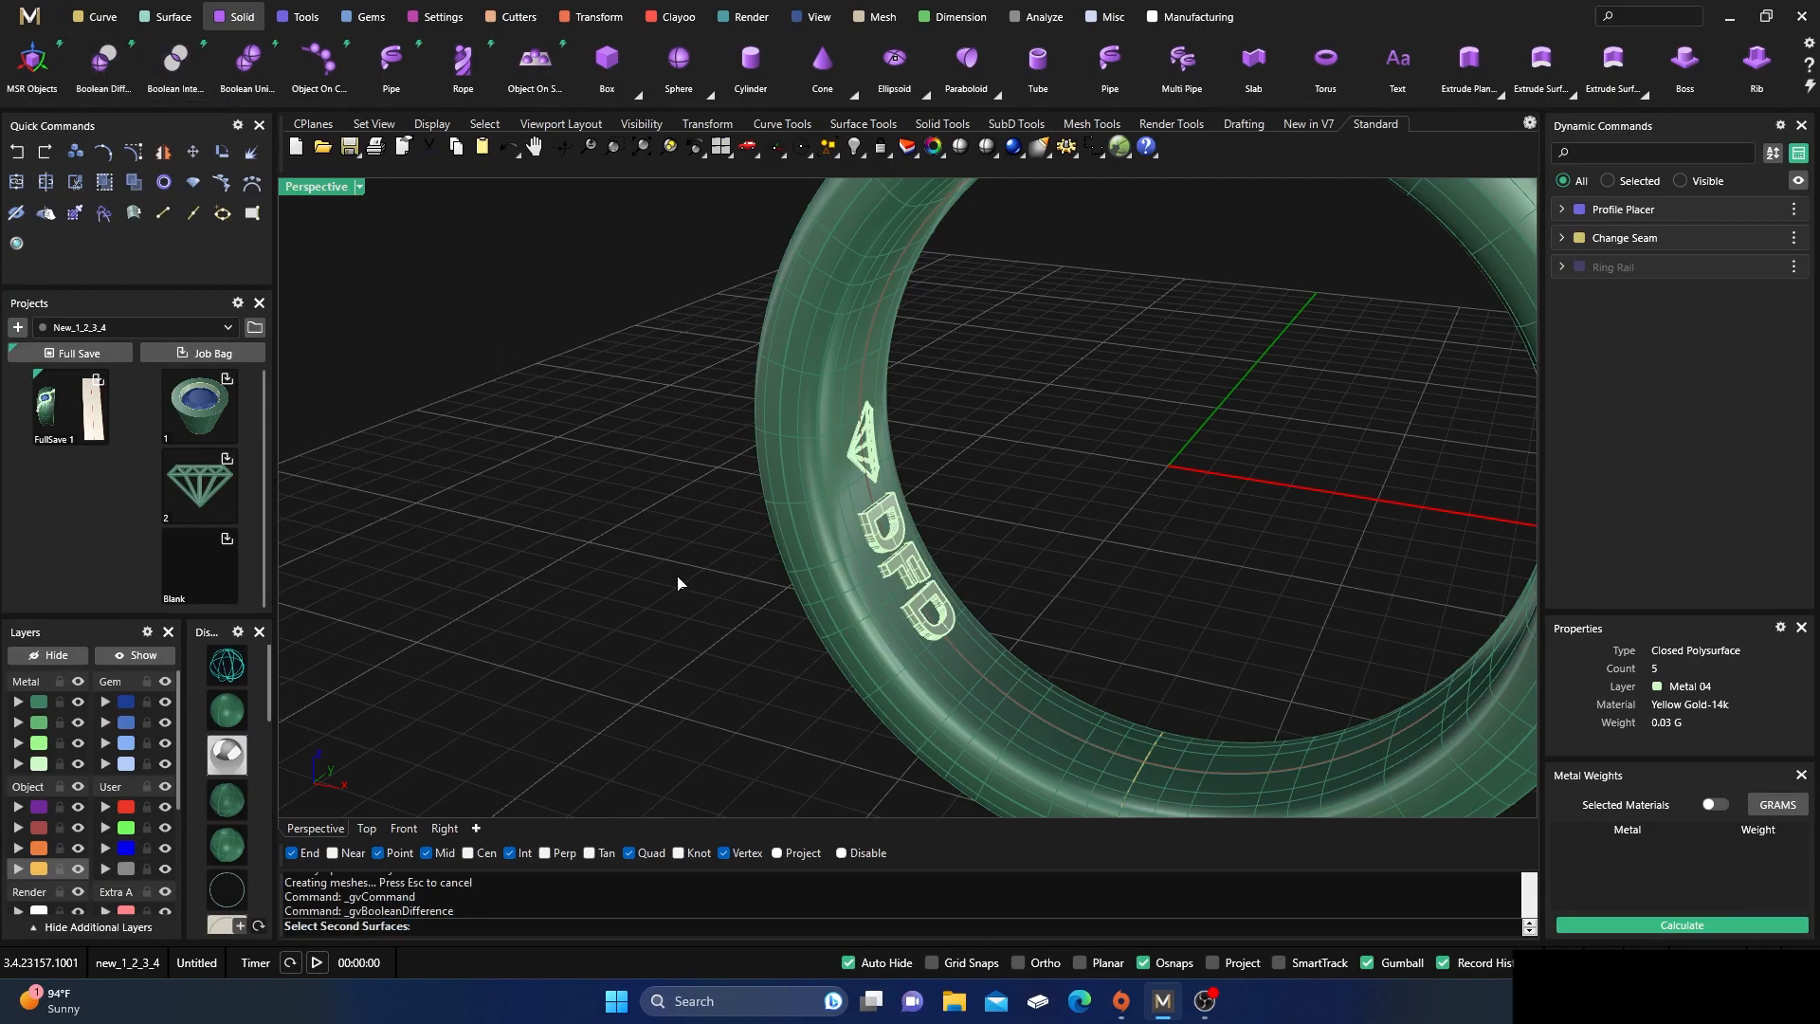
{"action": "left_click", "coordinate": [800, 543]}
{"action": "key", "text": "Return"}
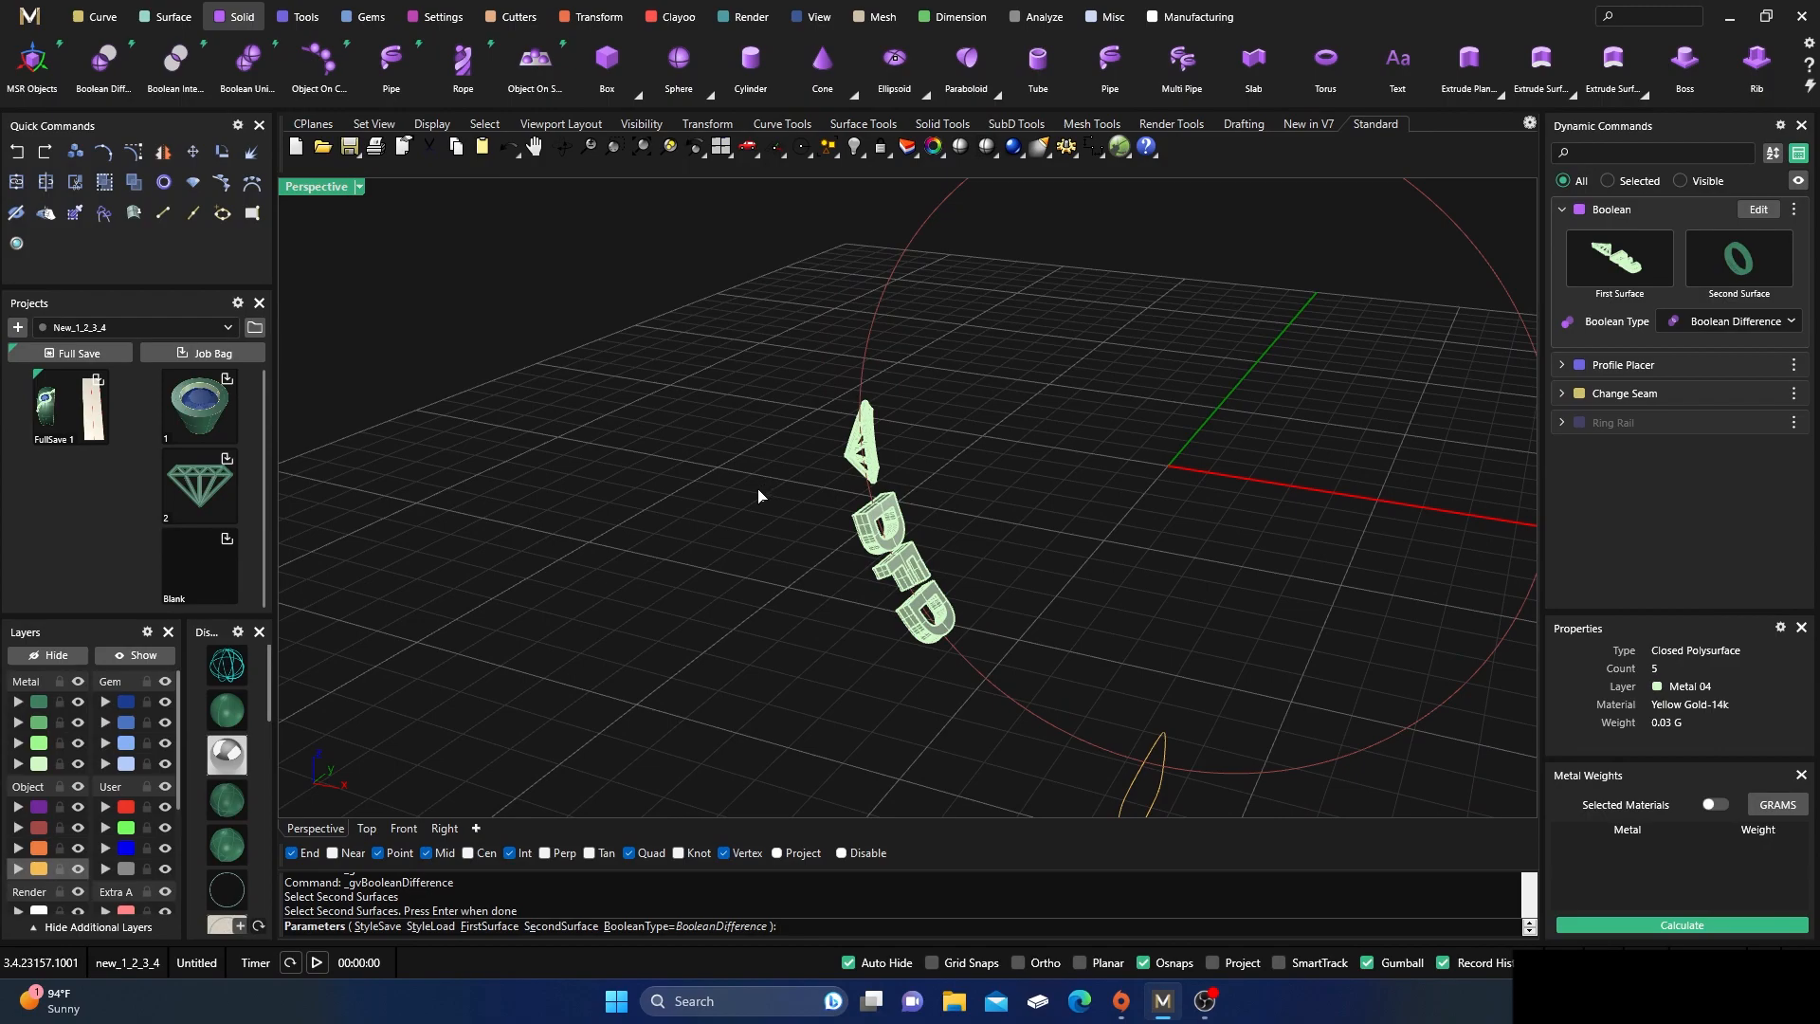
{"action": "key", "text": "Return"}
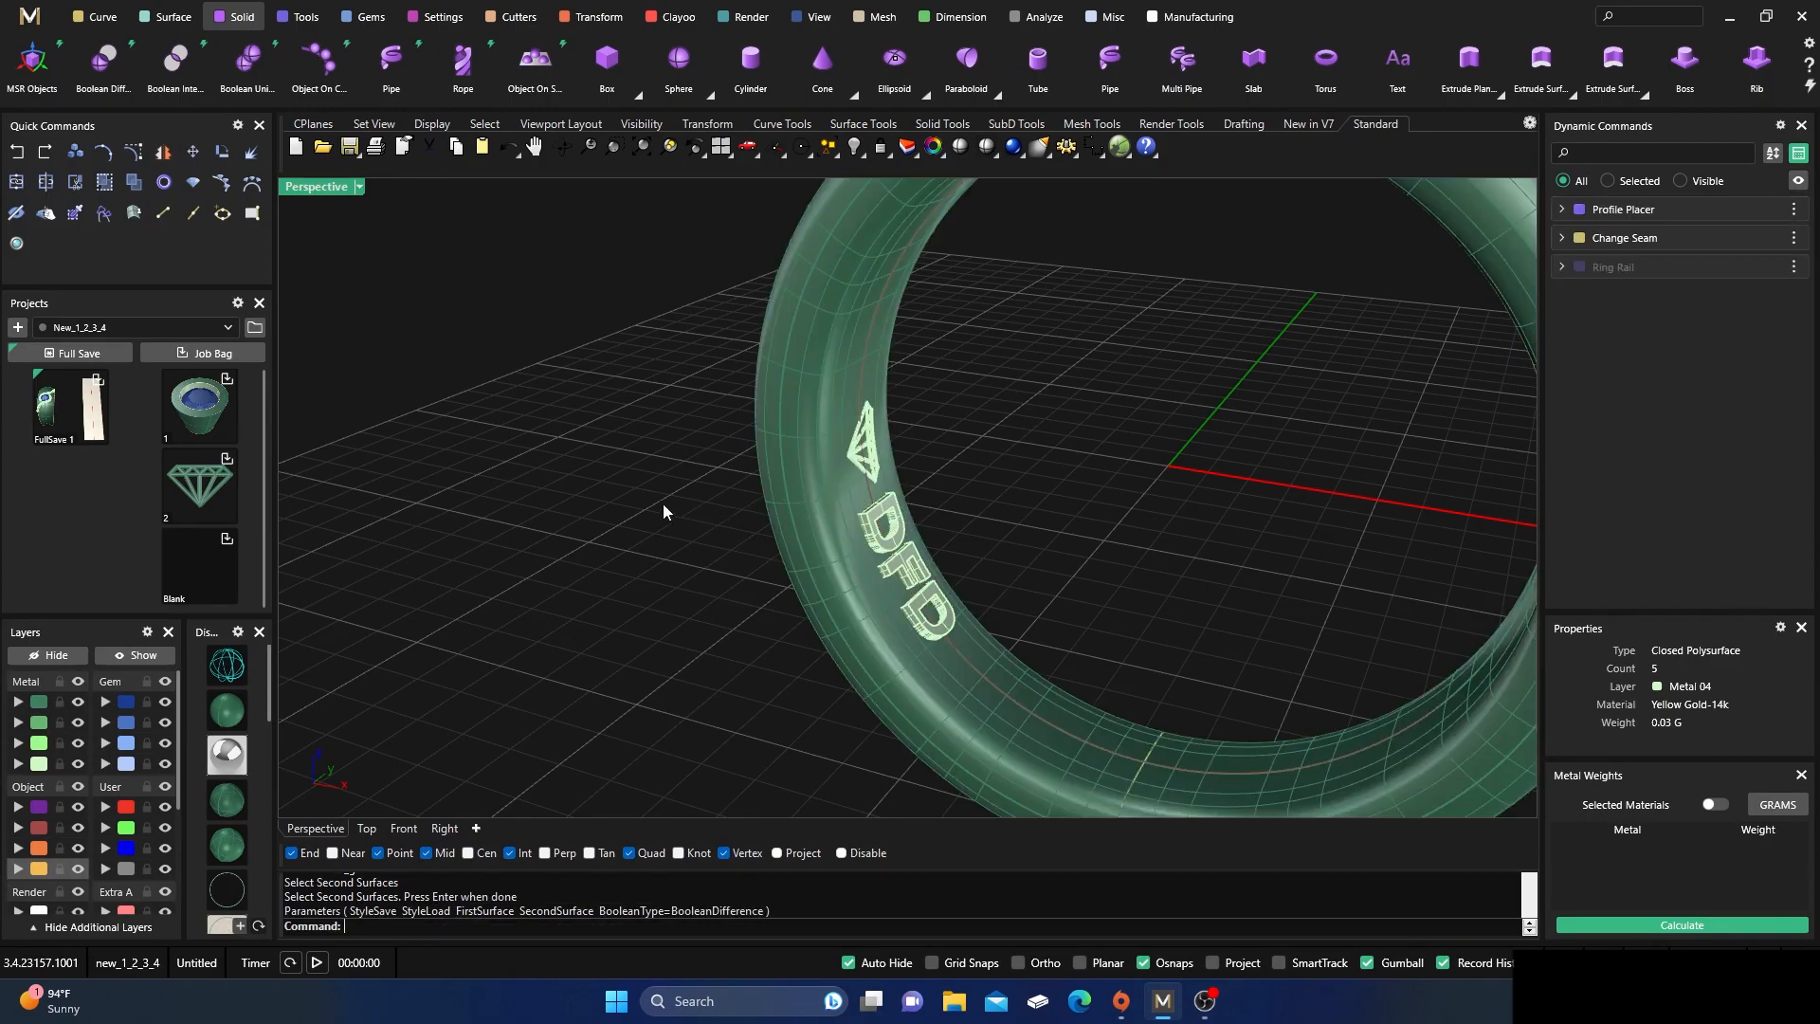
- Boolean Difference the diamond motif and DFD letters out of the ring band, with the band as the first surface
{"action": "left_click", "coordinate": [104, 59]}
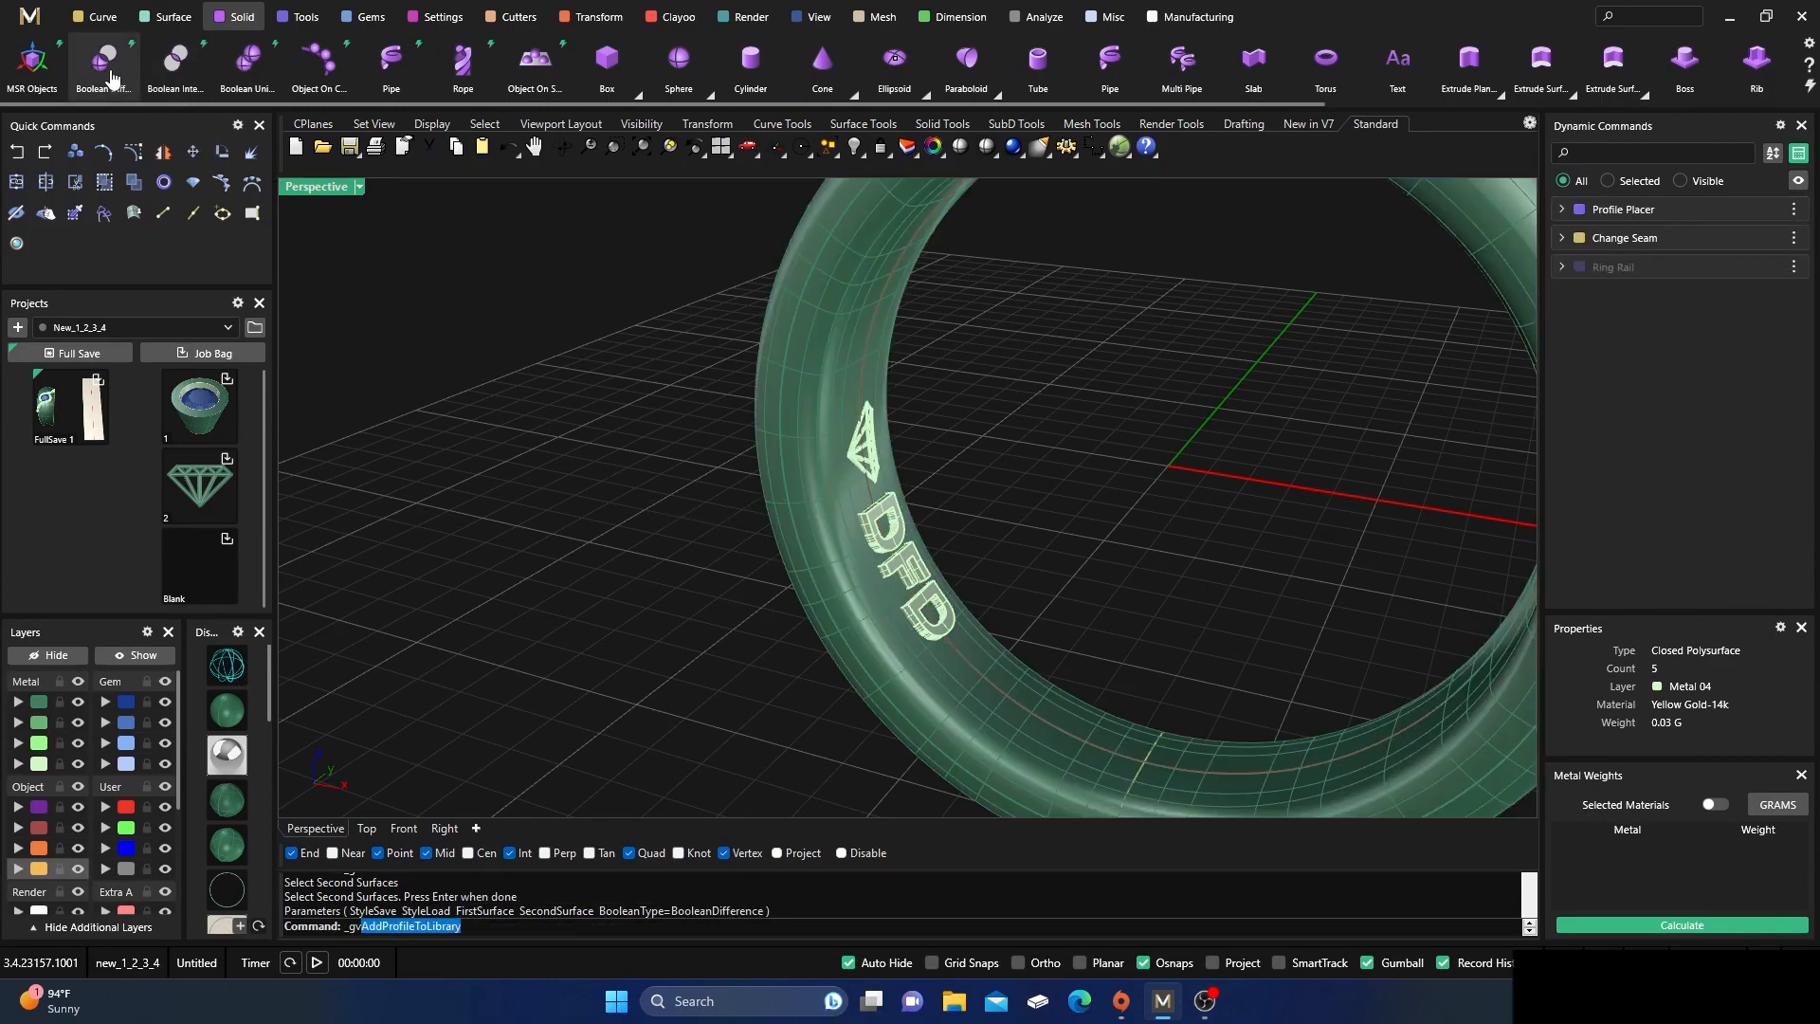
{"action": "left_click", "coordinate": [843, 637]}
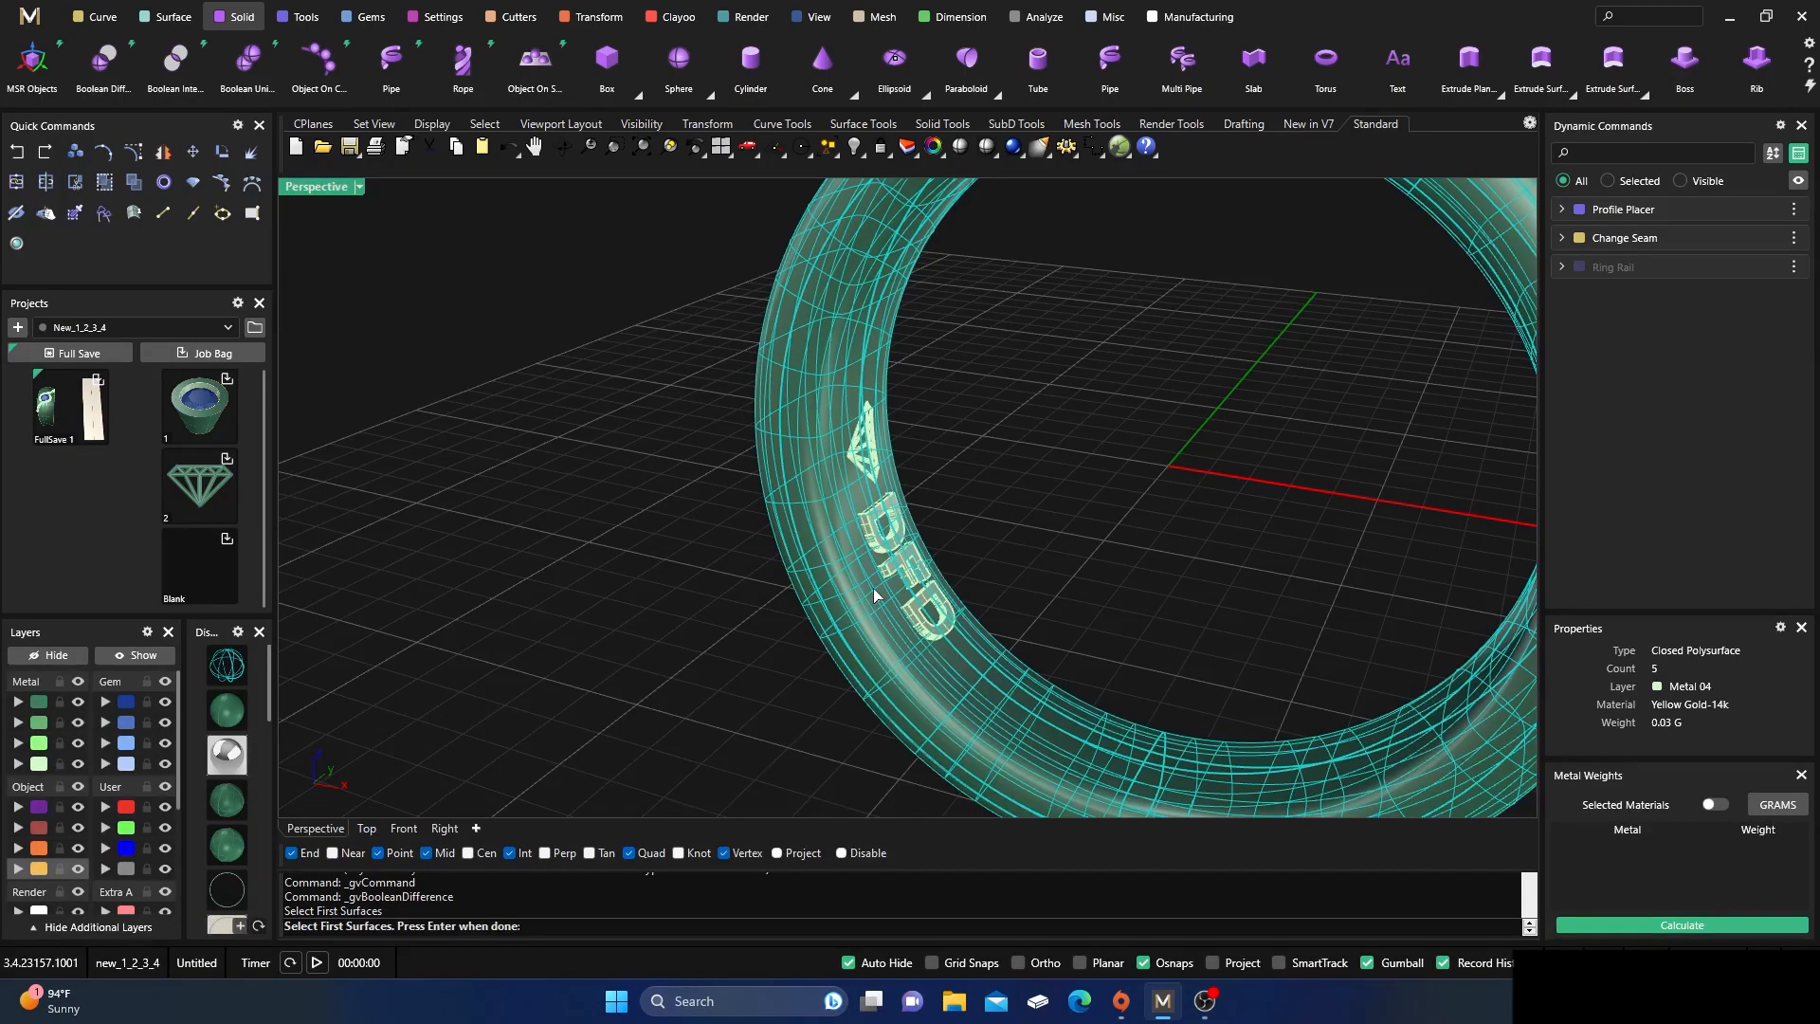
{"action": "key", "text": "Return"}
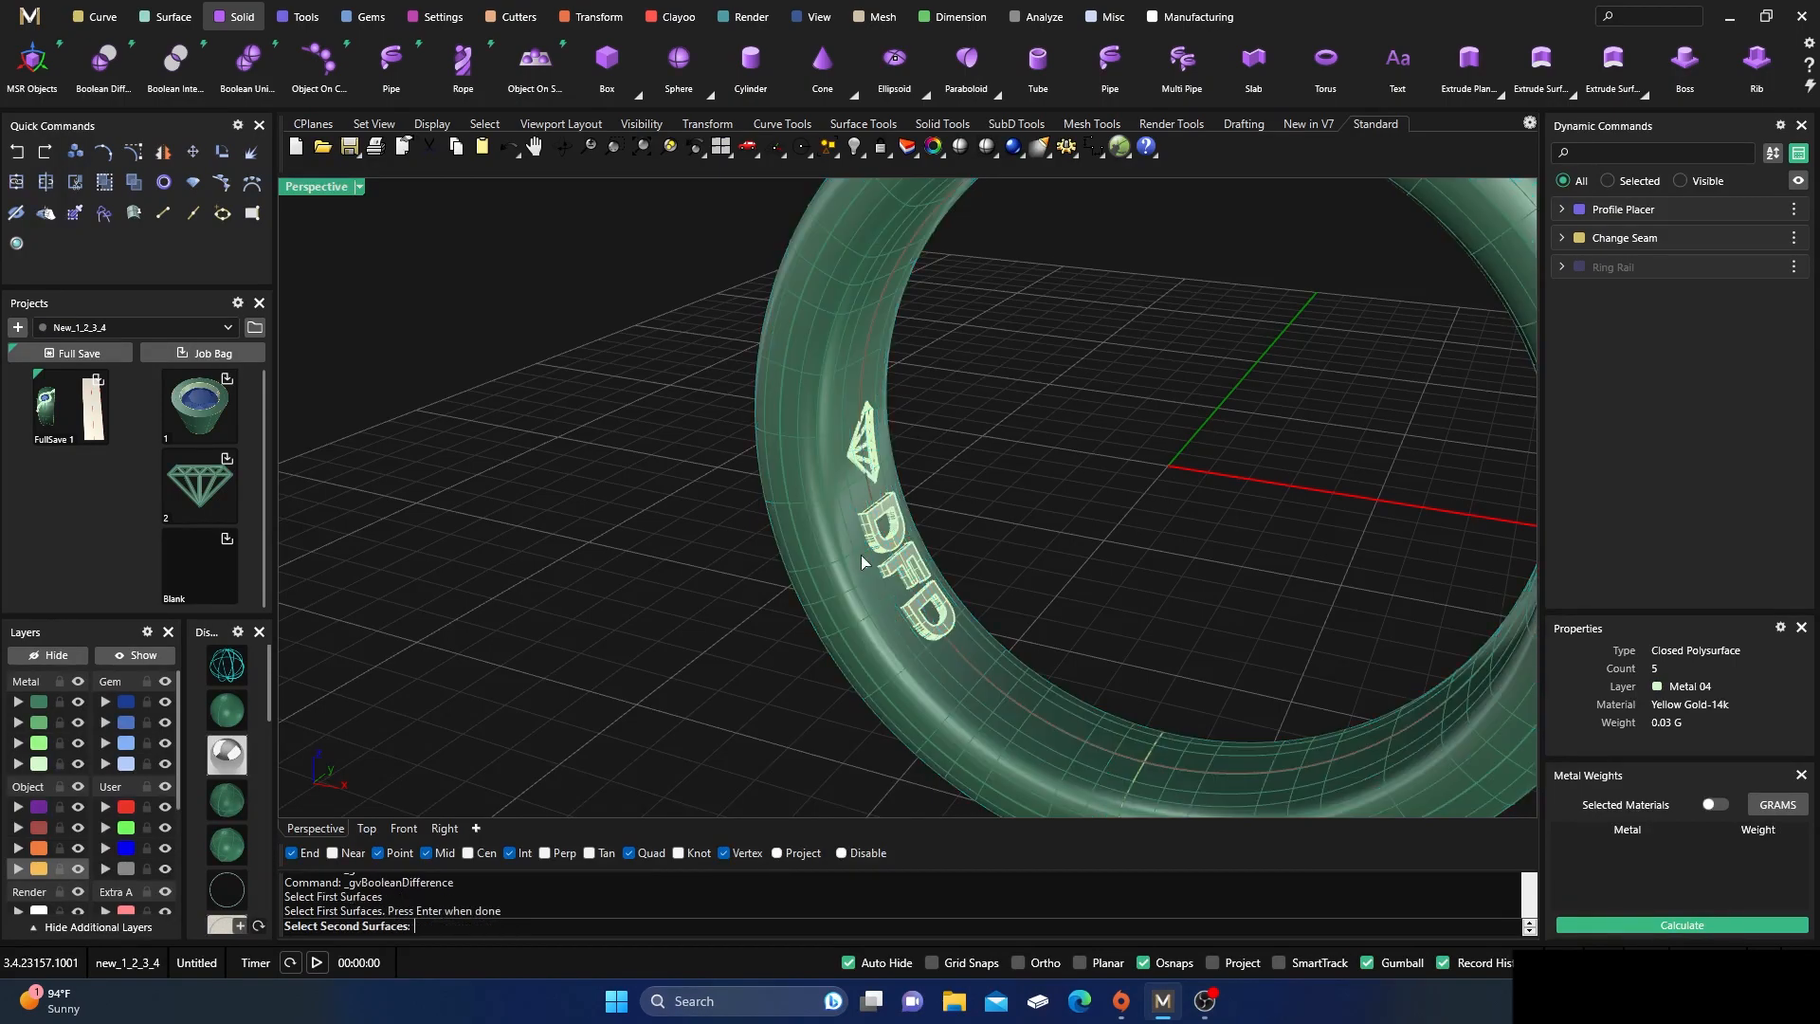
{"action": "left_click", "coordinate": [874, 463]}
{"action": "left_click", "coordinate": [899, 525]}
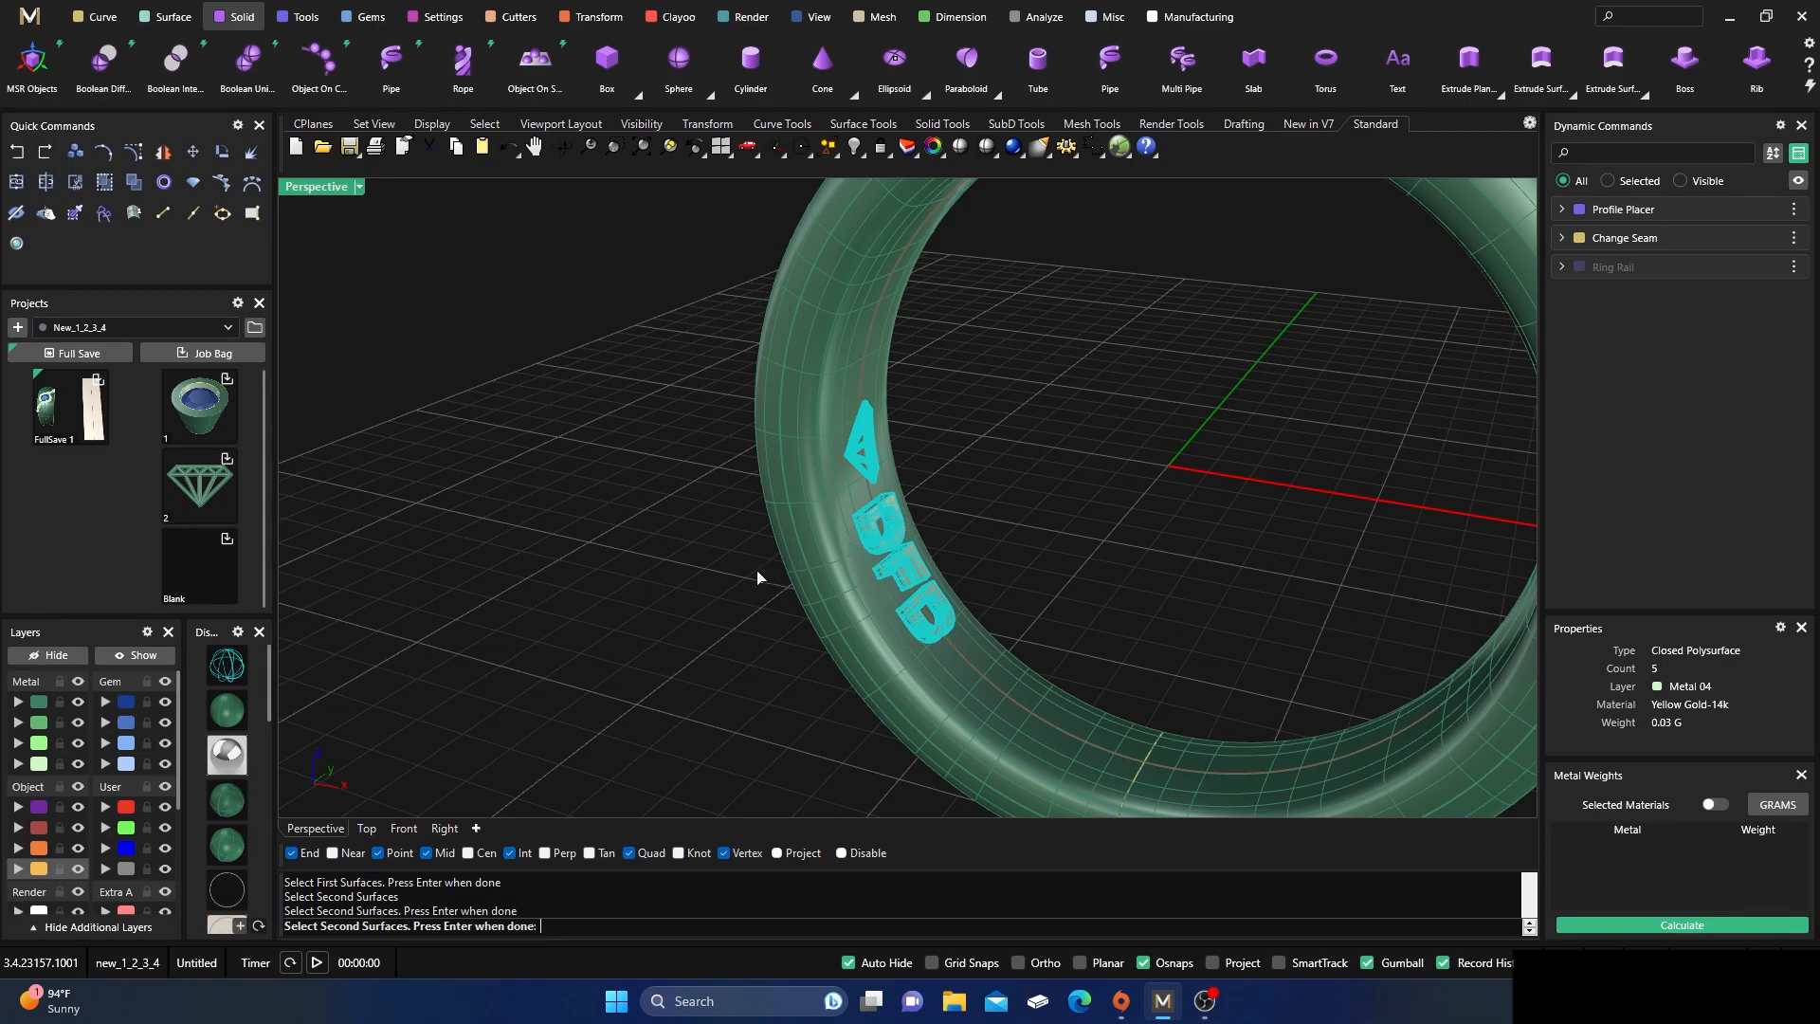
{"action": "key", "text": "Return"}
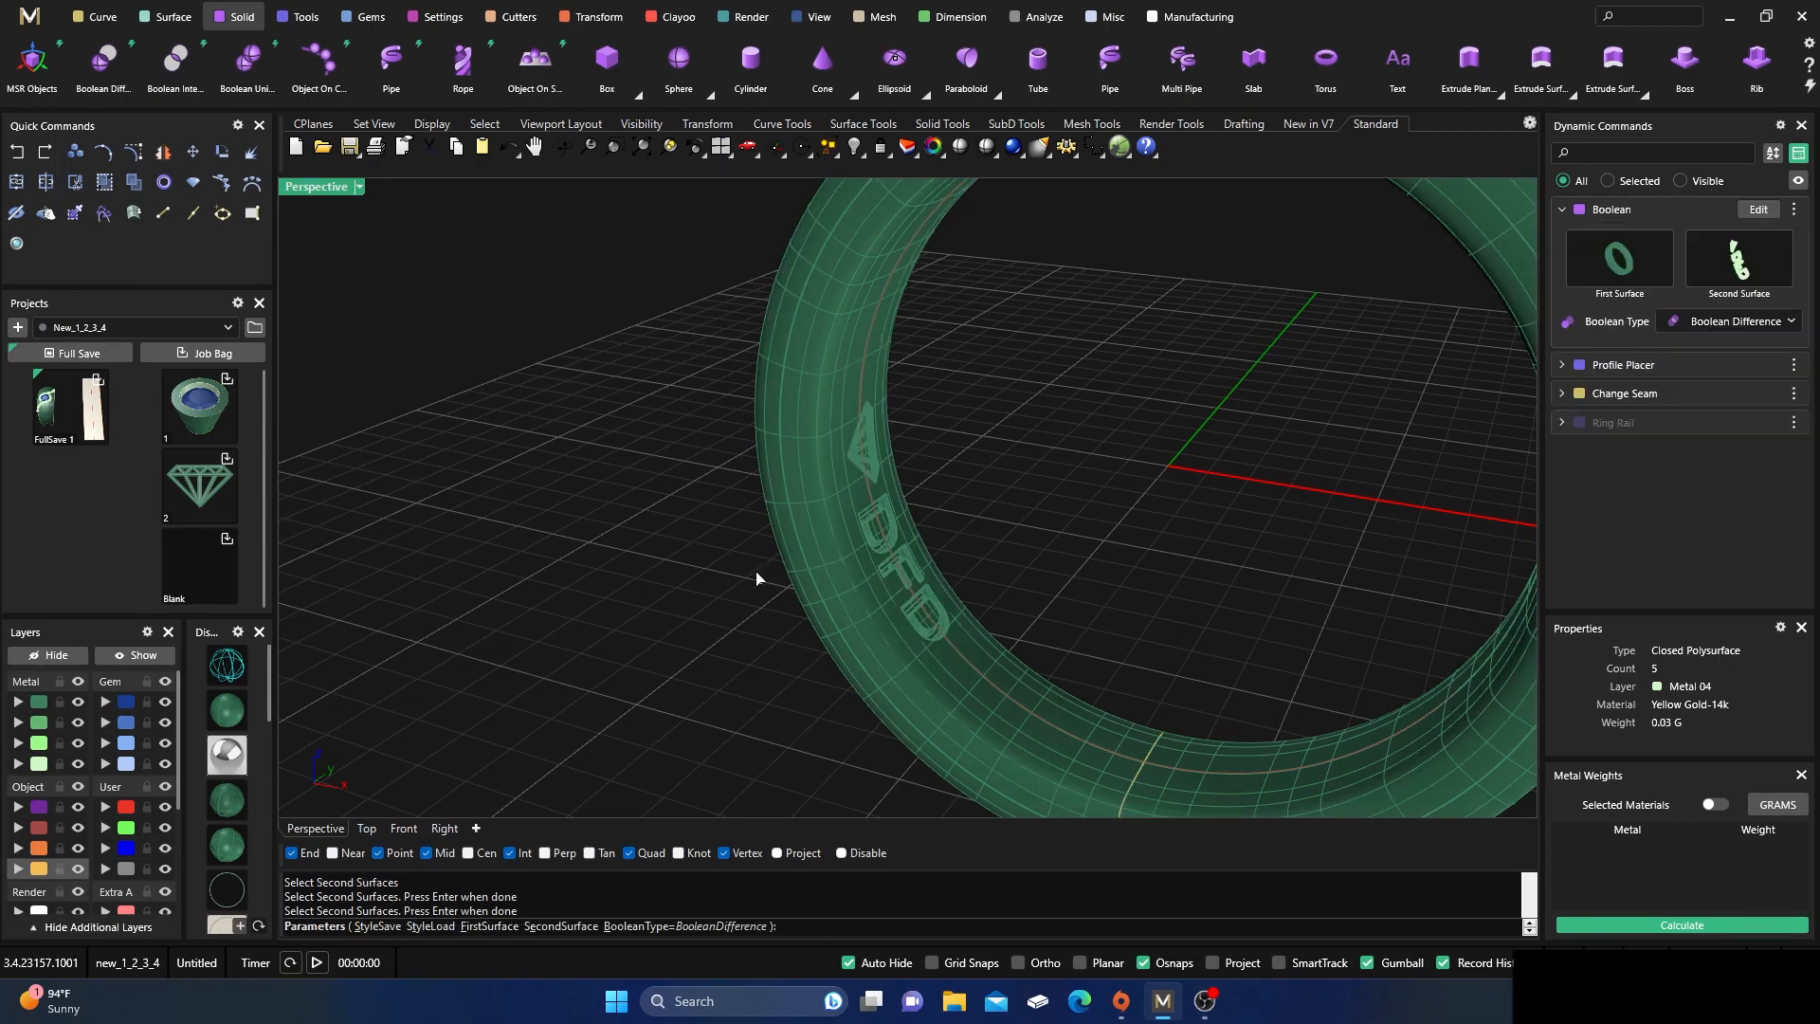
{"action": "right_click", "coordinate": [755, 571]}
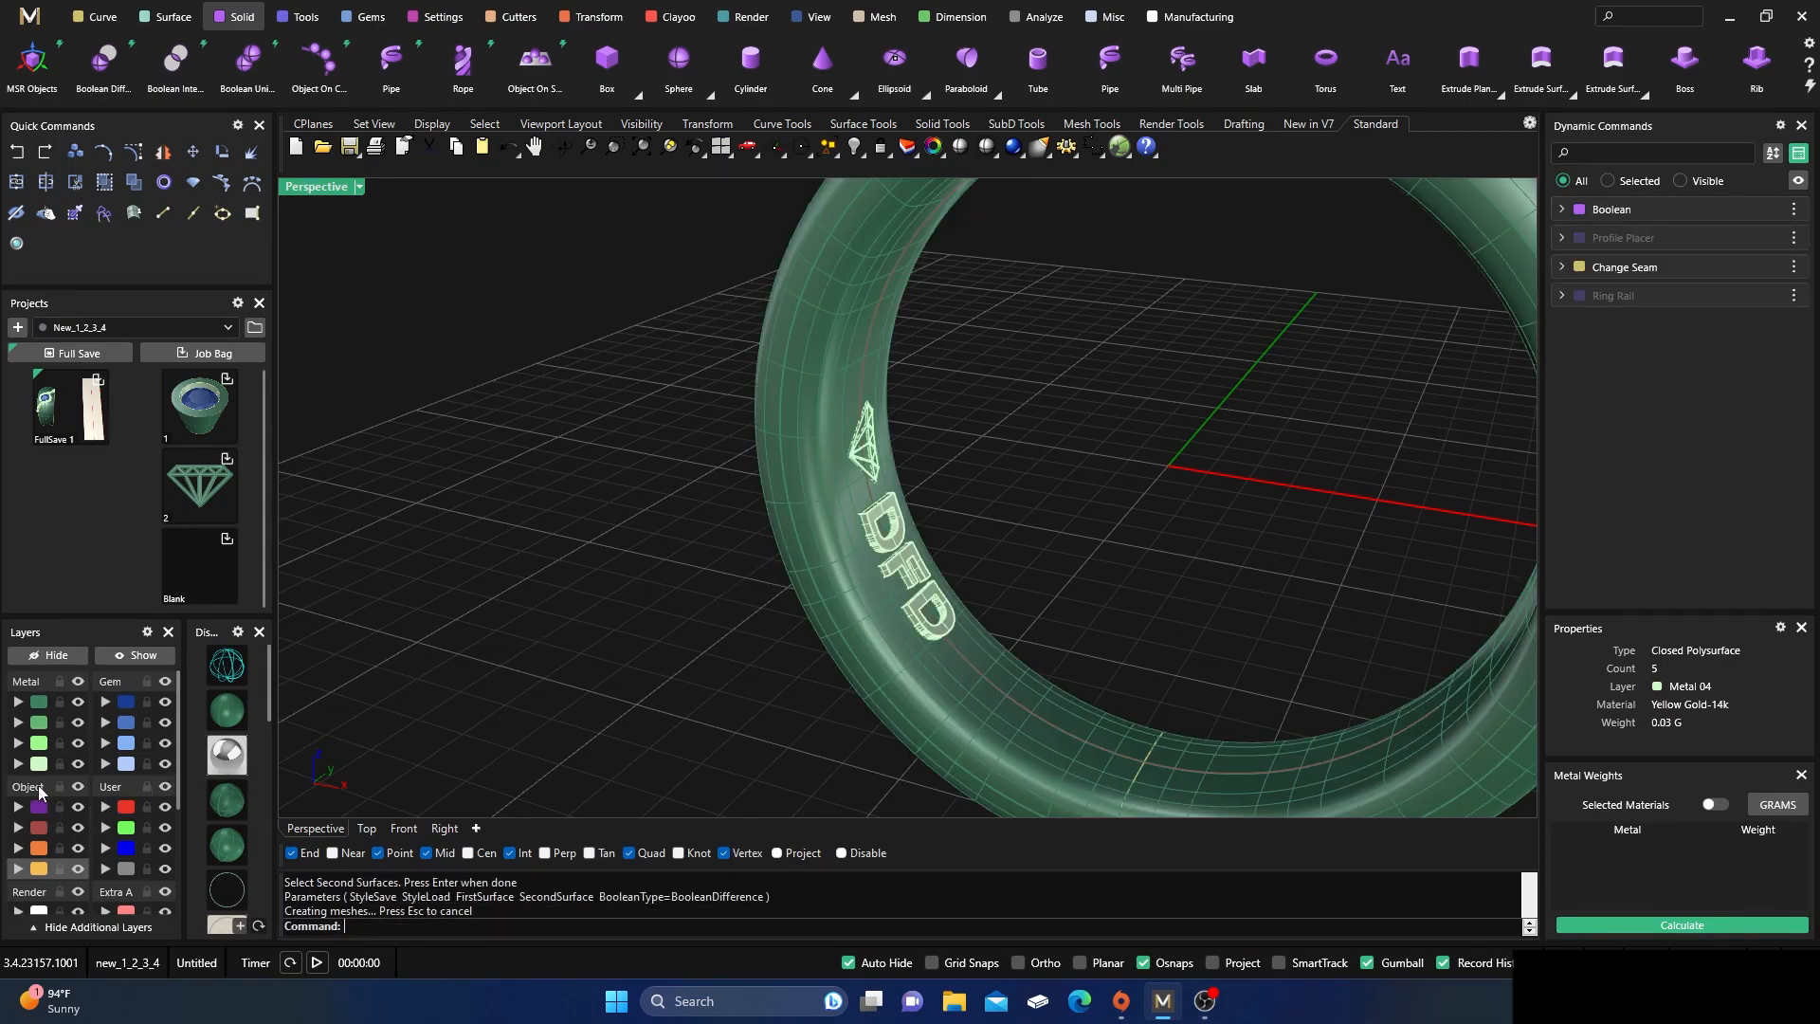
- Hide the Metal 04 layer holding the motif and letter solids, and switch the viewport to a smooth shaded display without isocurves
{"action": "left_click", "coordinate": [77, 764]}
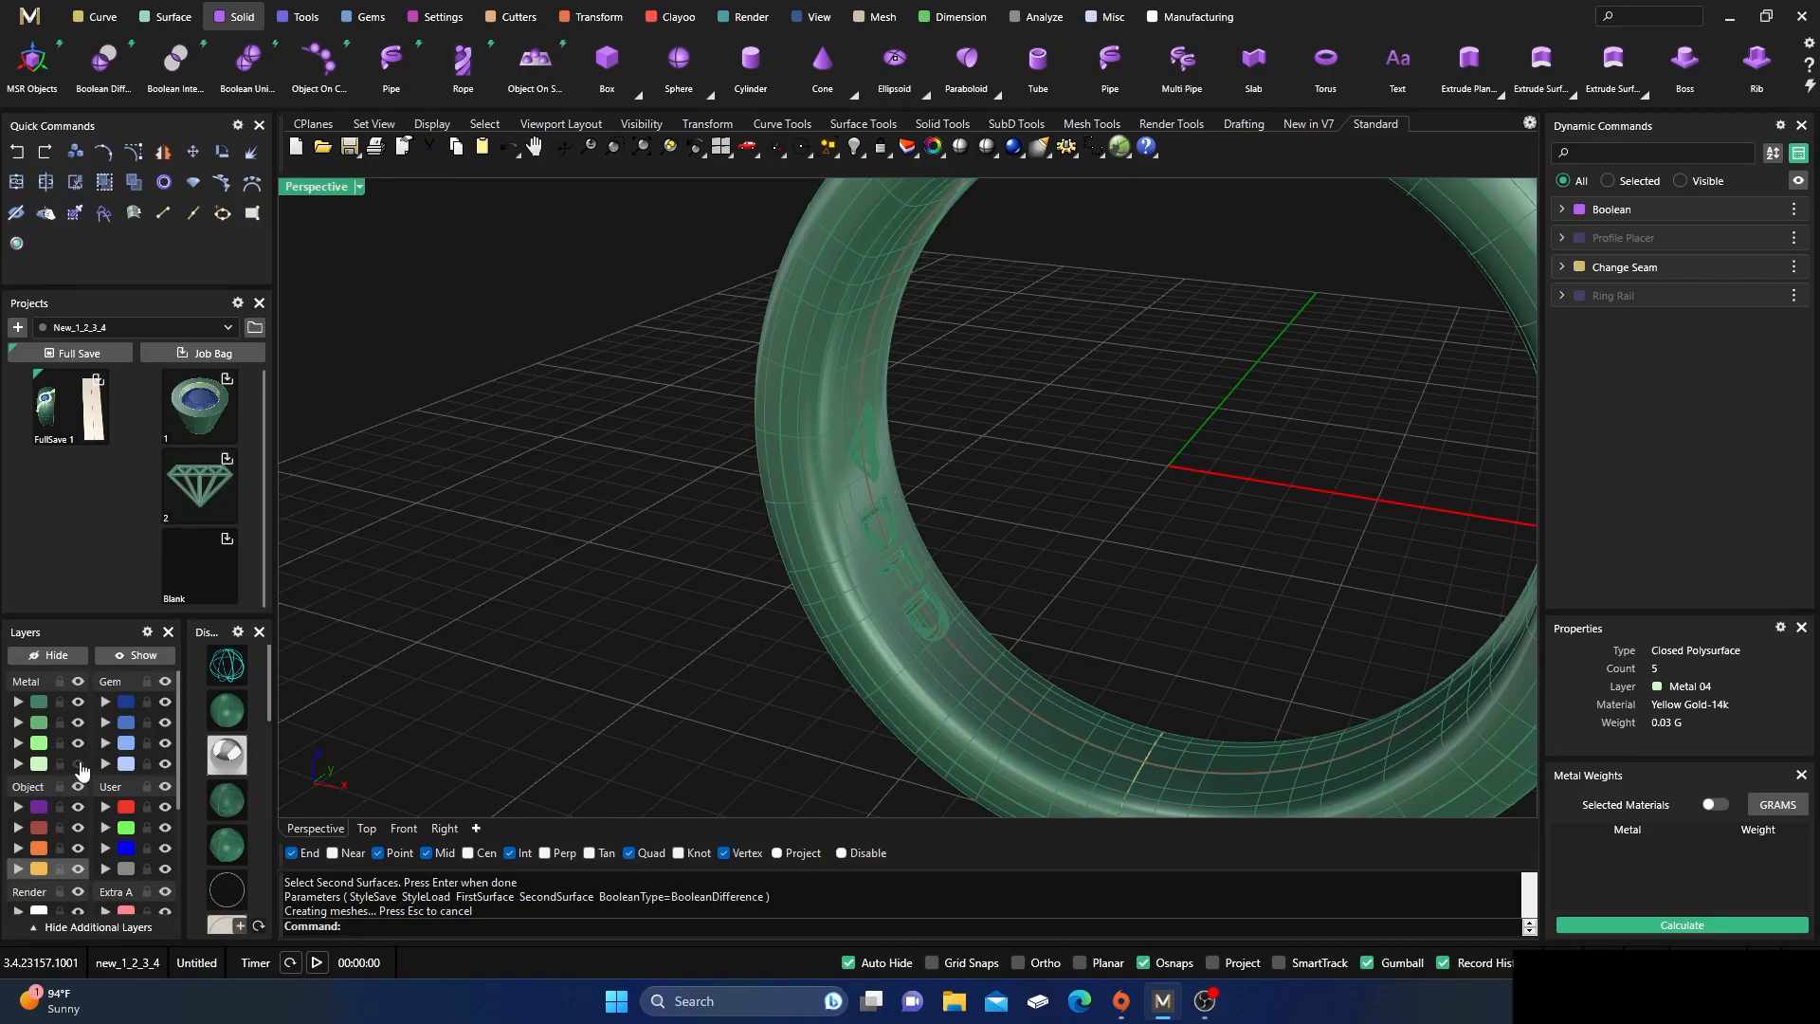
{"action": "right_click_drag", "start_coordinate": [725, 653], "coordinate": [1157, 715]}
{"action": "scroll", "coordinate": [229, 834], "scroll_direction": "down", "scroll_amount": 3}
{"action": "scroll", "coordinate": [230, 838], "scroll_direction": "down", "scroll_amount": 5}
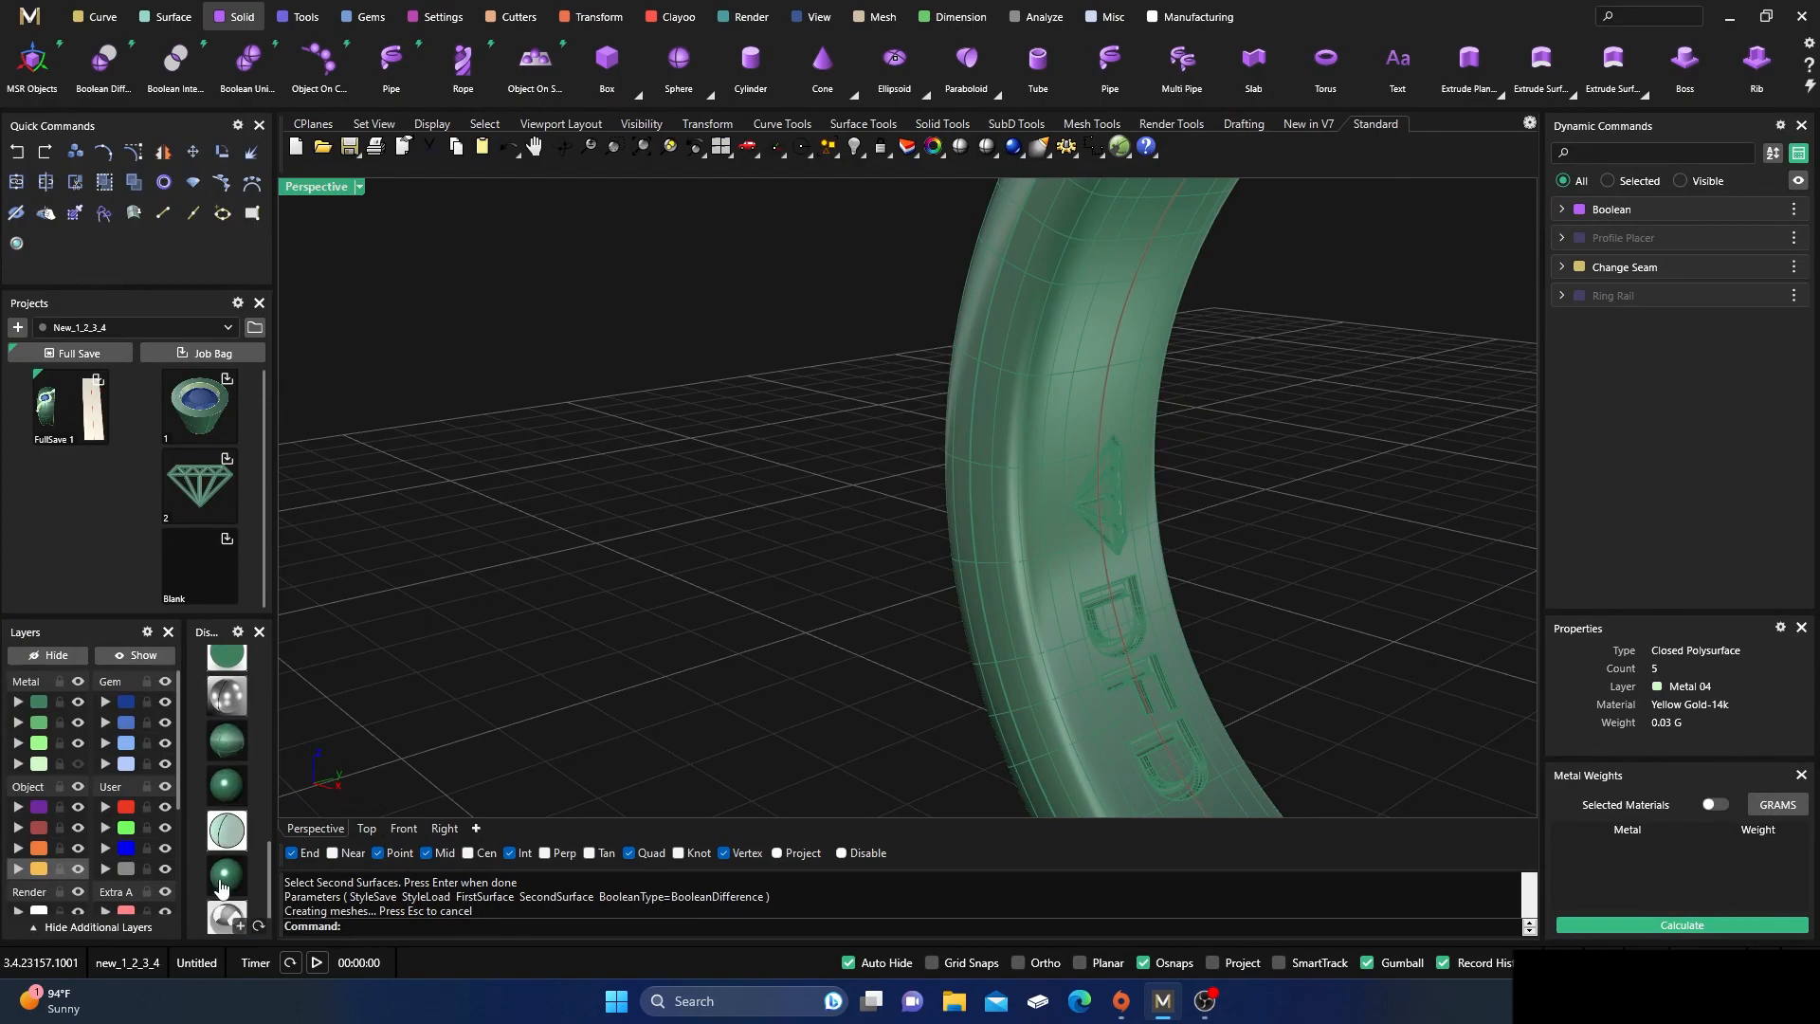
{"action": "left_click", "coordinate": [226, 877]}
- Examine the diamond and DFD engraving inside the band from several angles, close up and with the whole ring in view
{"action": "scroll", "coordinate": [1147, 629], "scroll_direction": "up", "scroll_amount": 3}
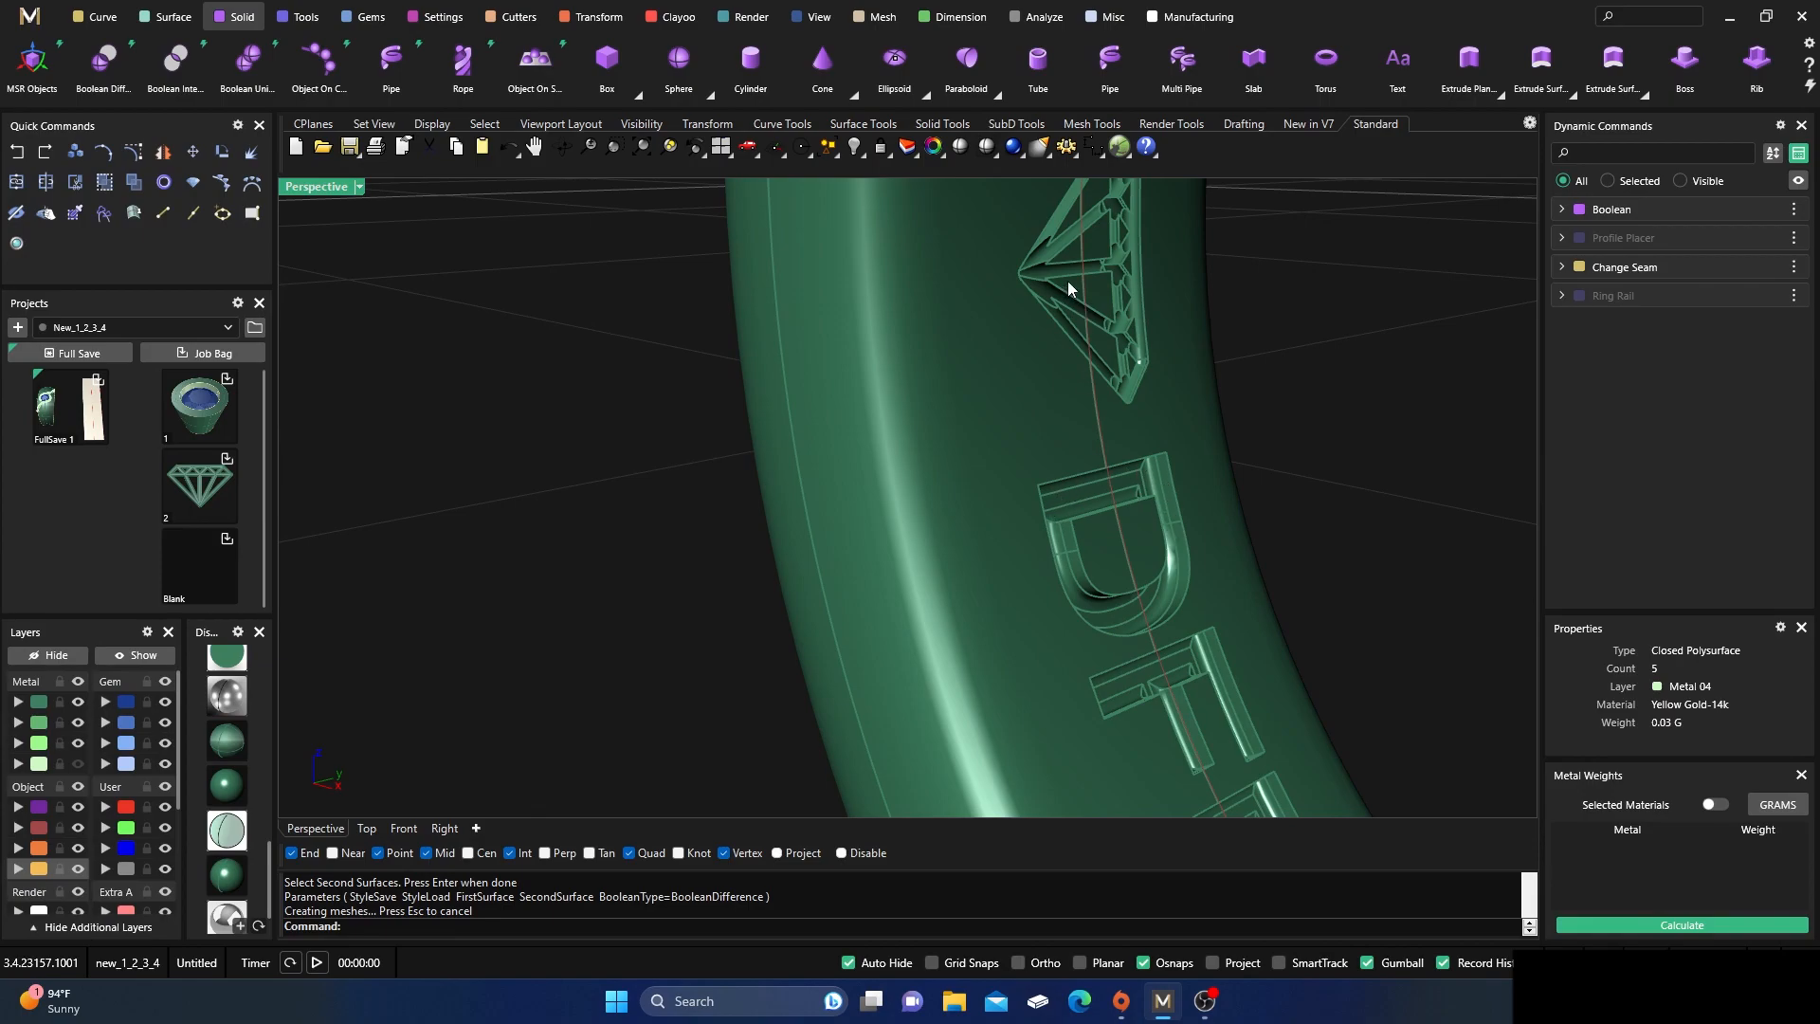
{"action": "scroll", "coordinate": [1086, 273], "scroll_direction": "down", "scroll_amount": 5}
{"action": "right_click_drag", "start_coordinate": [1086, 273], "coordinate": [1130, 378]}
{"action": "scroll", "coordinate": [1130, 378], "scroll_direction": "up", "scroll_amount": 5}
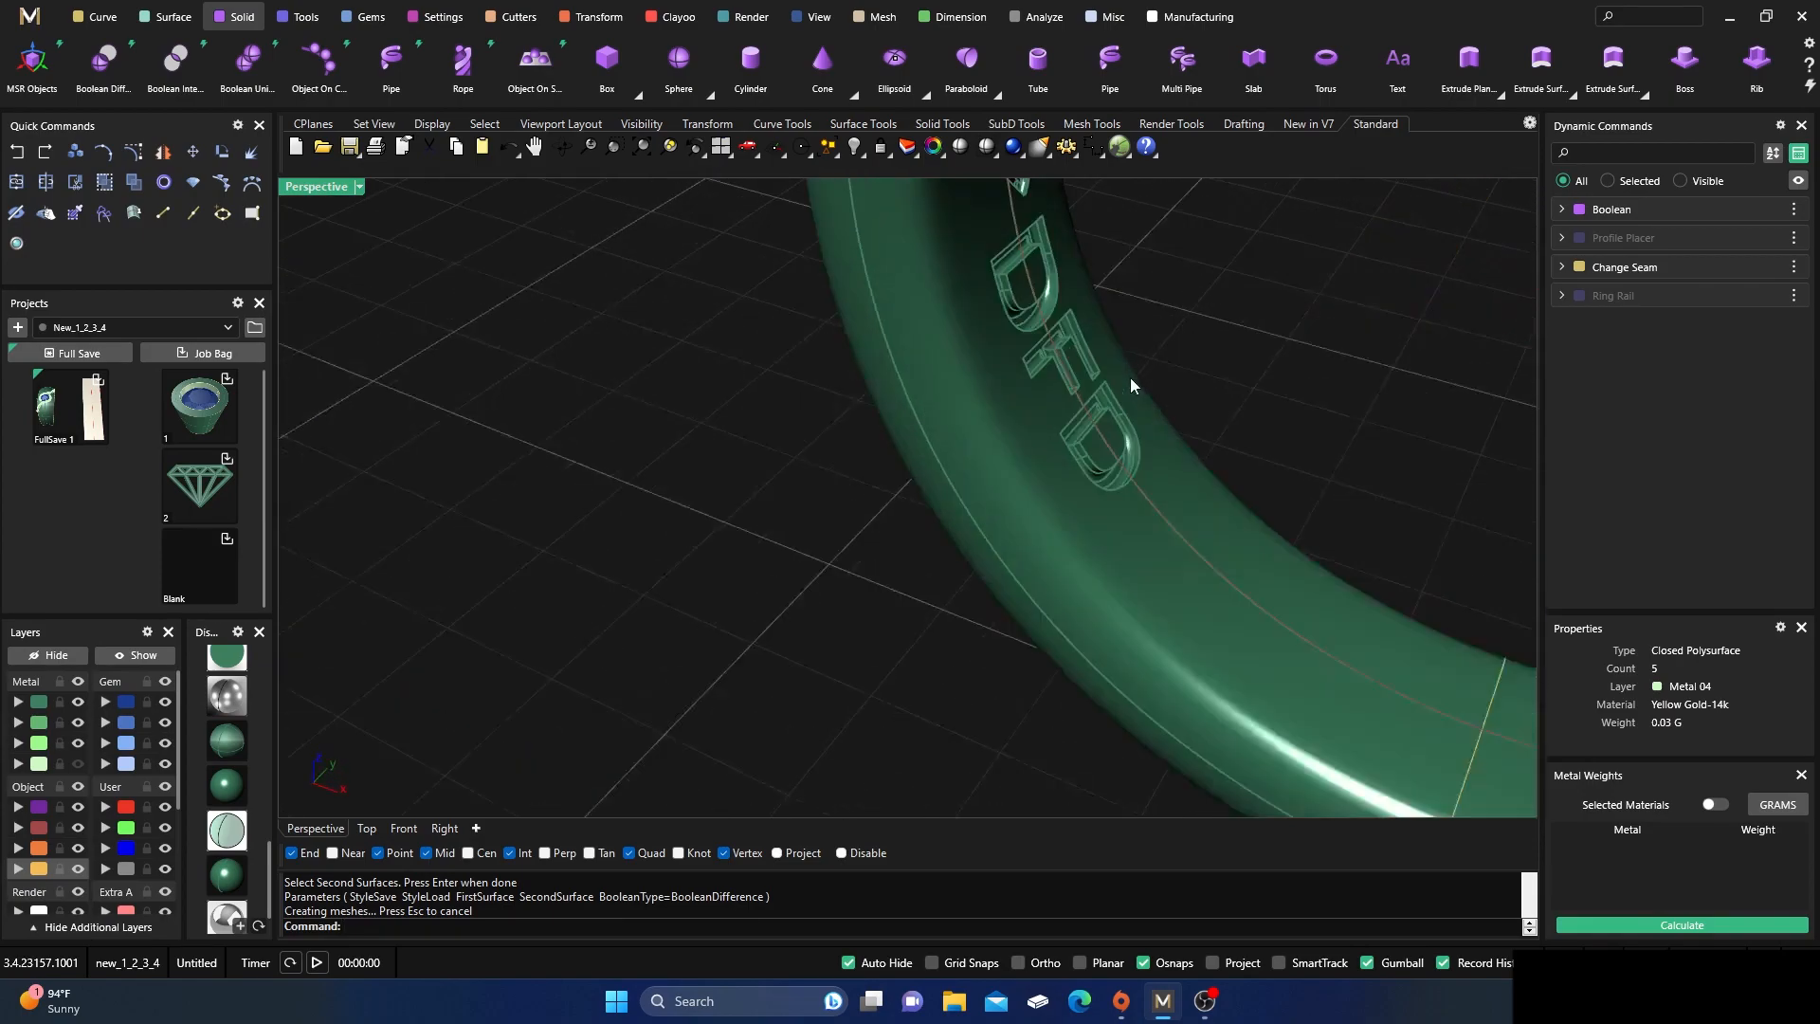
{"action": "scroll", "coordinate": [1130, 378], "scroll_direction": "up", "scroll_amount": 8}
{"action": "scroll", "coordinate": [1125, 442], "scroll_direction": "up", "scroll_amount": 3}
{"action": "right_click_drag", "start_coordinate": [1128, 491], "coordinate": [986, 414]}
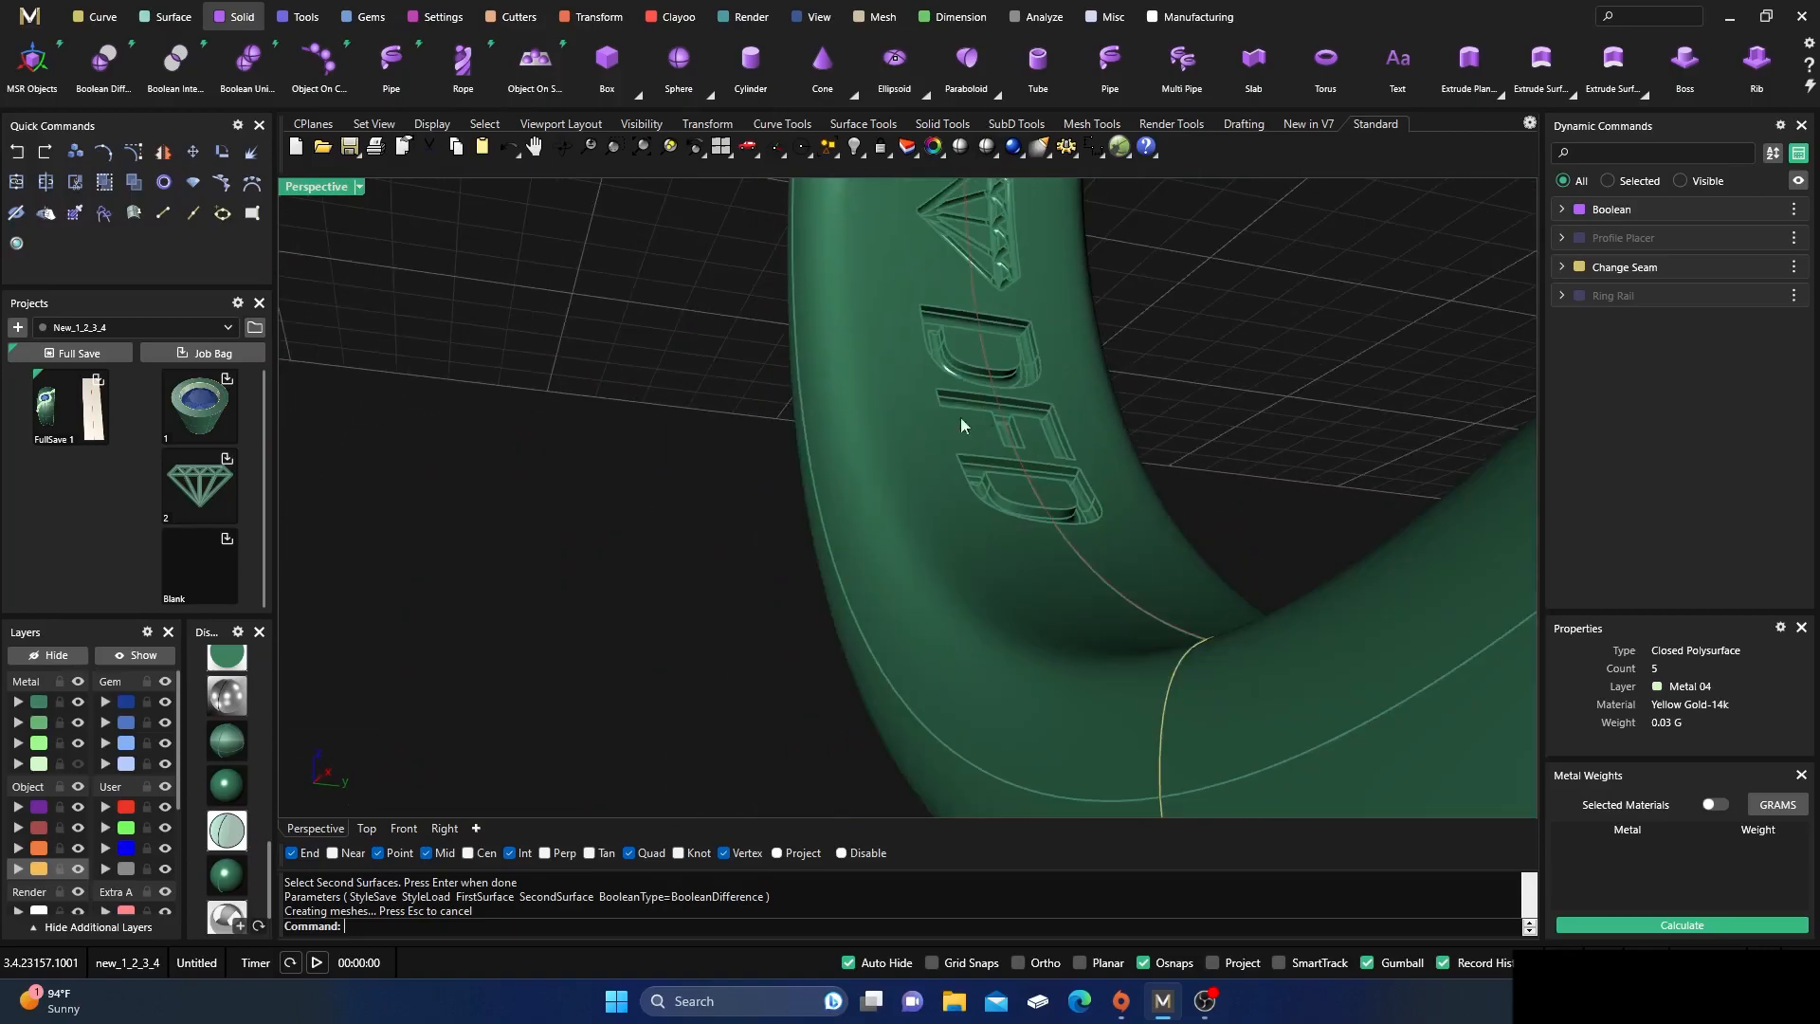
{"action": "scroll", "coordinate": [948, 426], "scroll_direction": "down", "scroll_amount": 7}
{"action": "right_click_drag", "start_coordinate": [849, 471], "coordinate": [946, 586]}
{"action": "scroll", "coordinate": [664, 606], "scroll_direction": "down", "scroll_amount": 7}
{"action": "right_click_drag", "start_coordinate": [630, 606], "coordinate": [701, 659]}
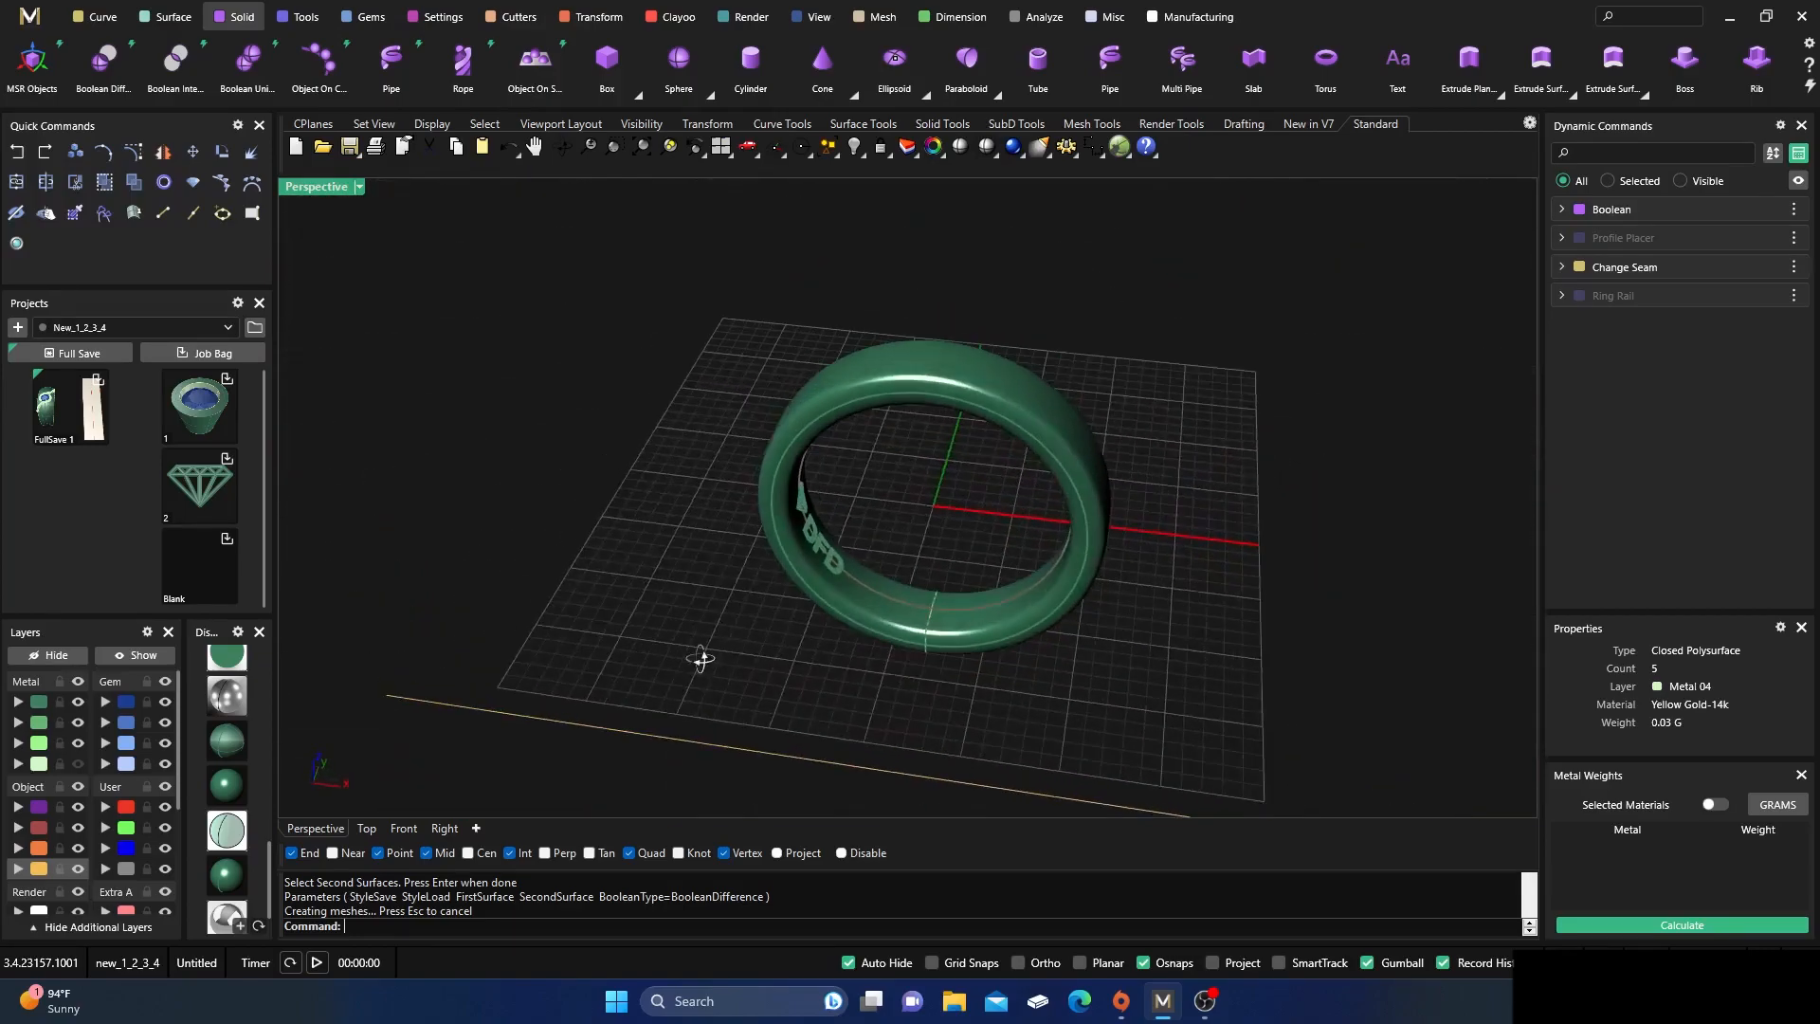
{"action": "scroll", "coordinate": [661, 593], "scroll_direction": "down", "scroll_amount": 3}
{"action": "scroll", "coordinate": [811, 595], "scroll_direction": "up", "scroll_amount": 8}
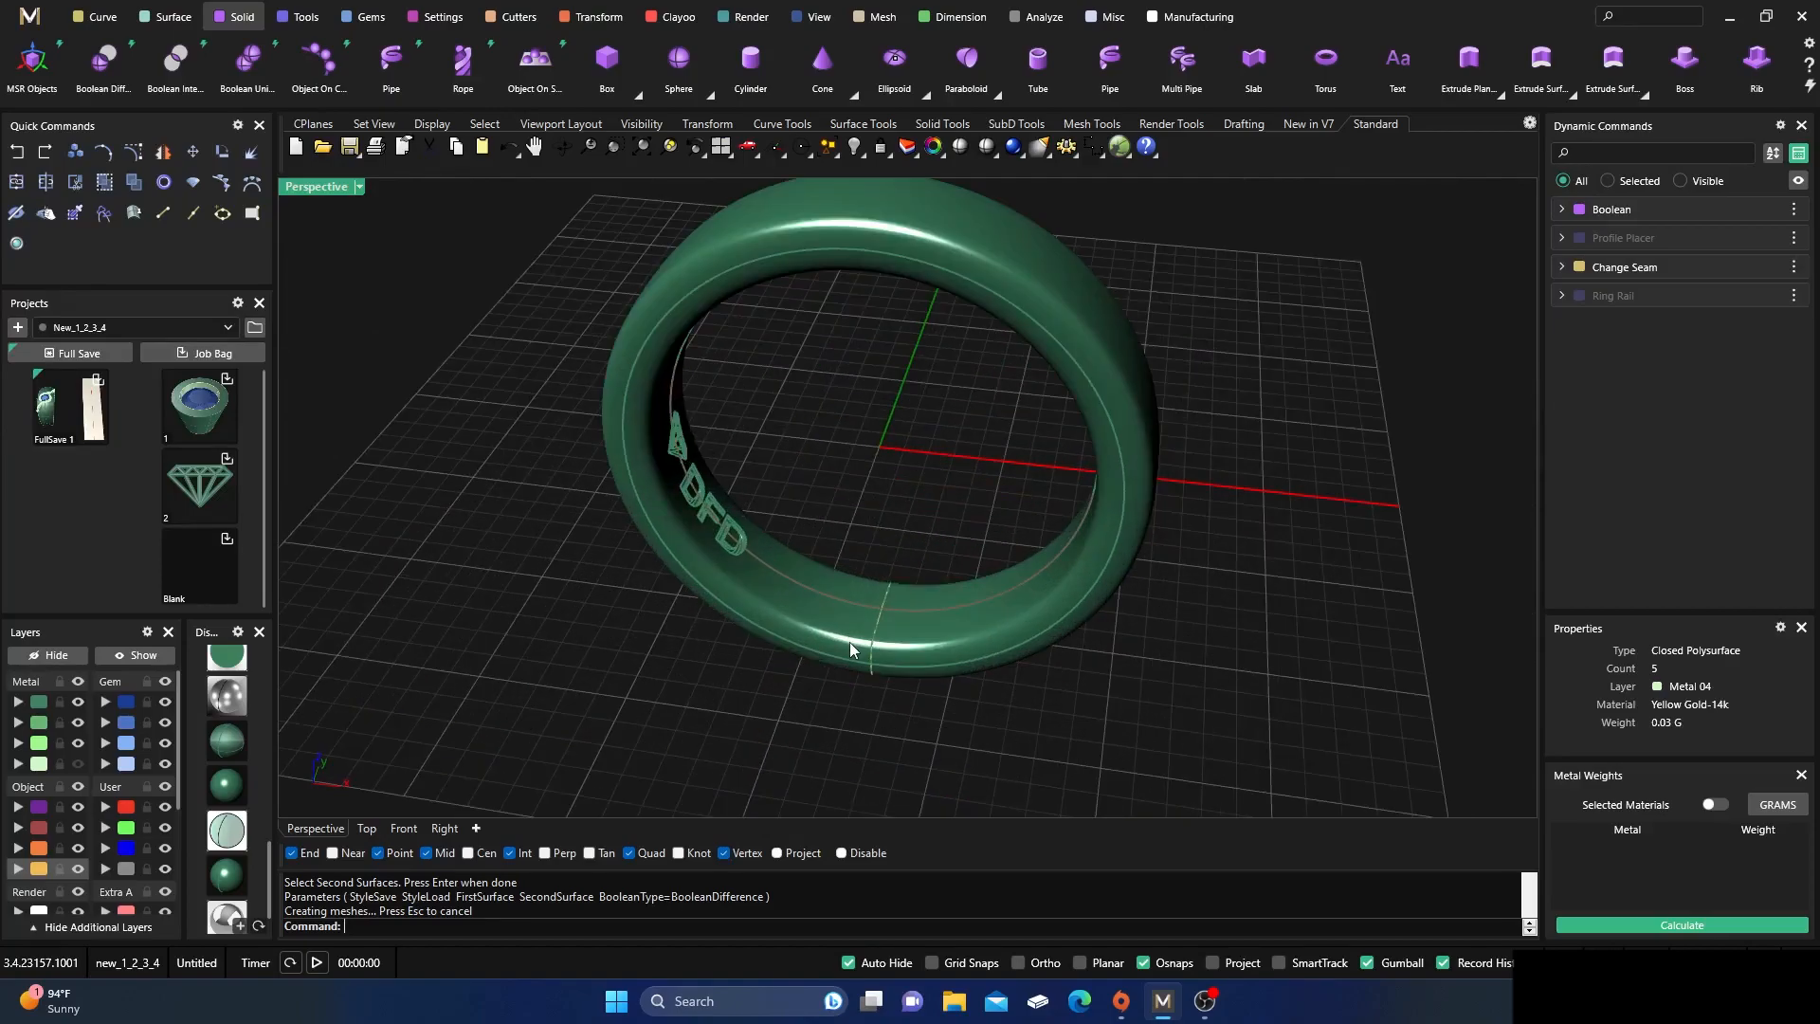
{"action": "scroll", "coordinate": [849, 641], "scroll_direction": "up", "scroll_amount": 2}
{"action": "scroll", "coordinate": [849, 641], "scroll_direction": "down", "scroll_amount": 4}
{"action": "mouse_move", "coordinate": [849, 641]}
{"action": "right_mouse_down"}
{"action": "mouse_move", "coordinate": [834, 601]}
{"action": "mouse_move", "coordinate": [848, 611]}
{"action": "right_mouse_up"}
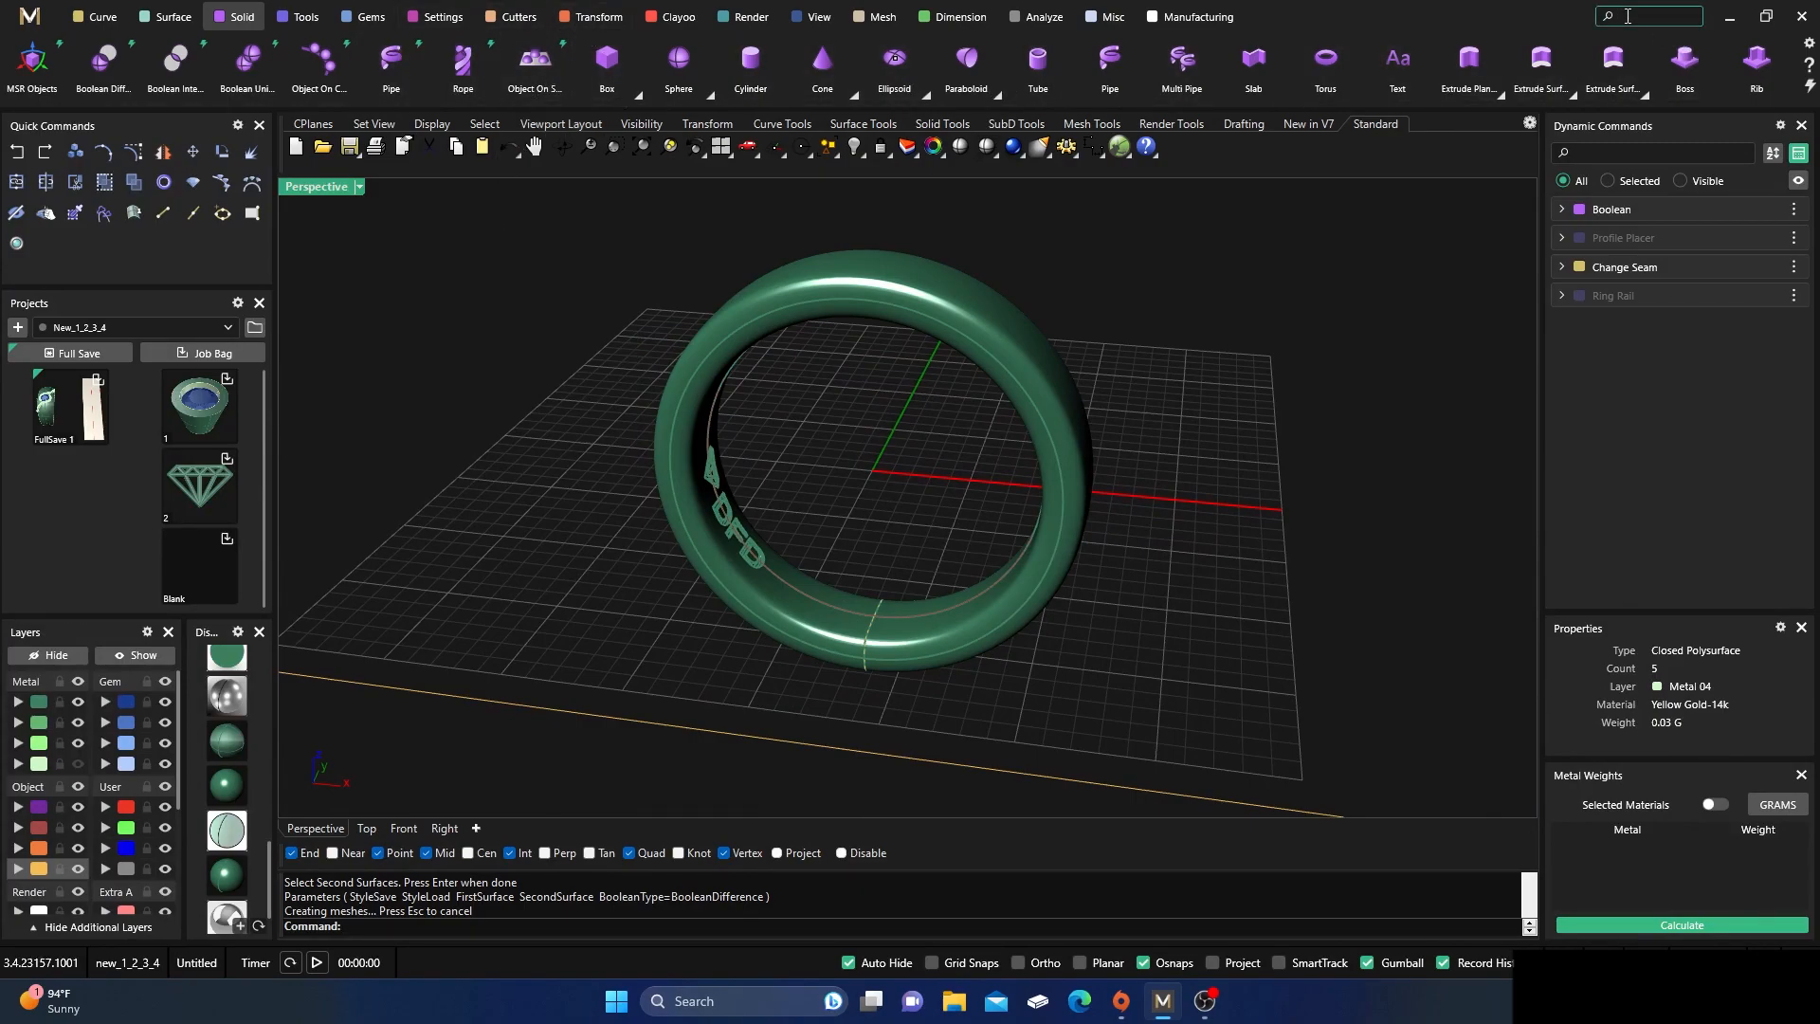
- Search the commands for text and apply Text On Curve to the curve running around the band's inner wall
{"action": "type", "text": "xt"}
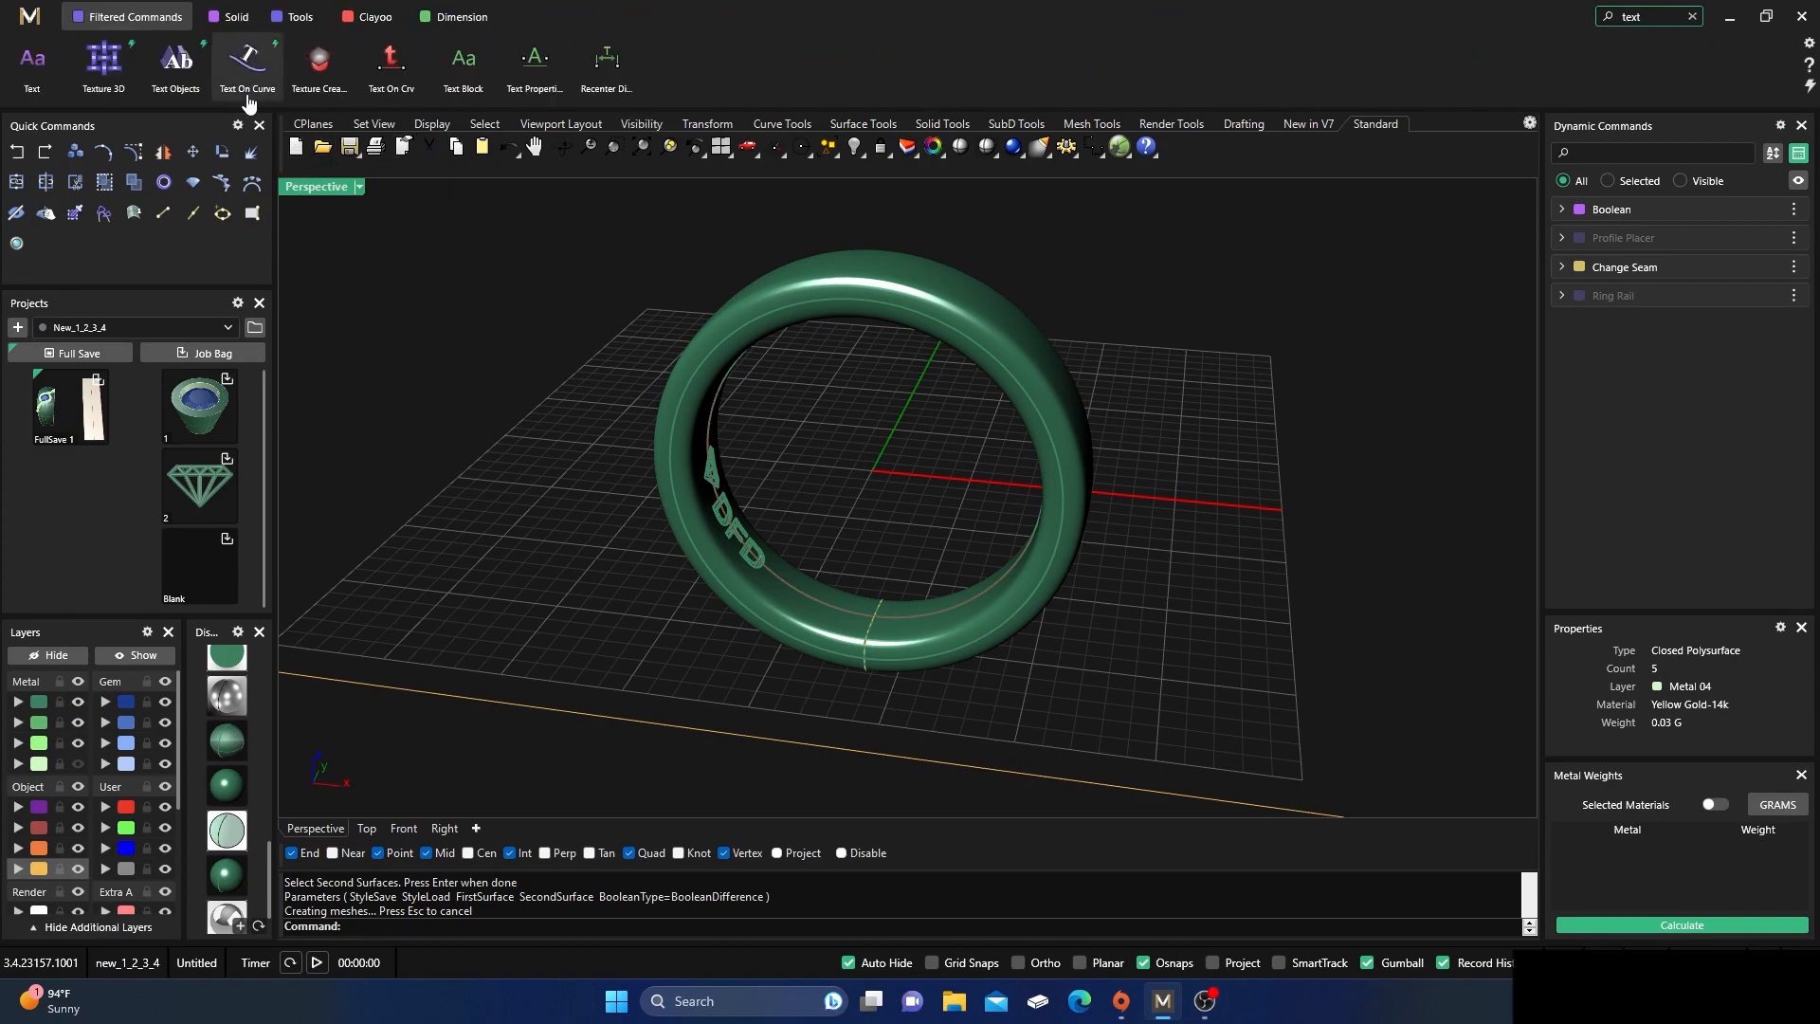
{"action": "left_click", "coordinate": [249, 67]}
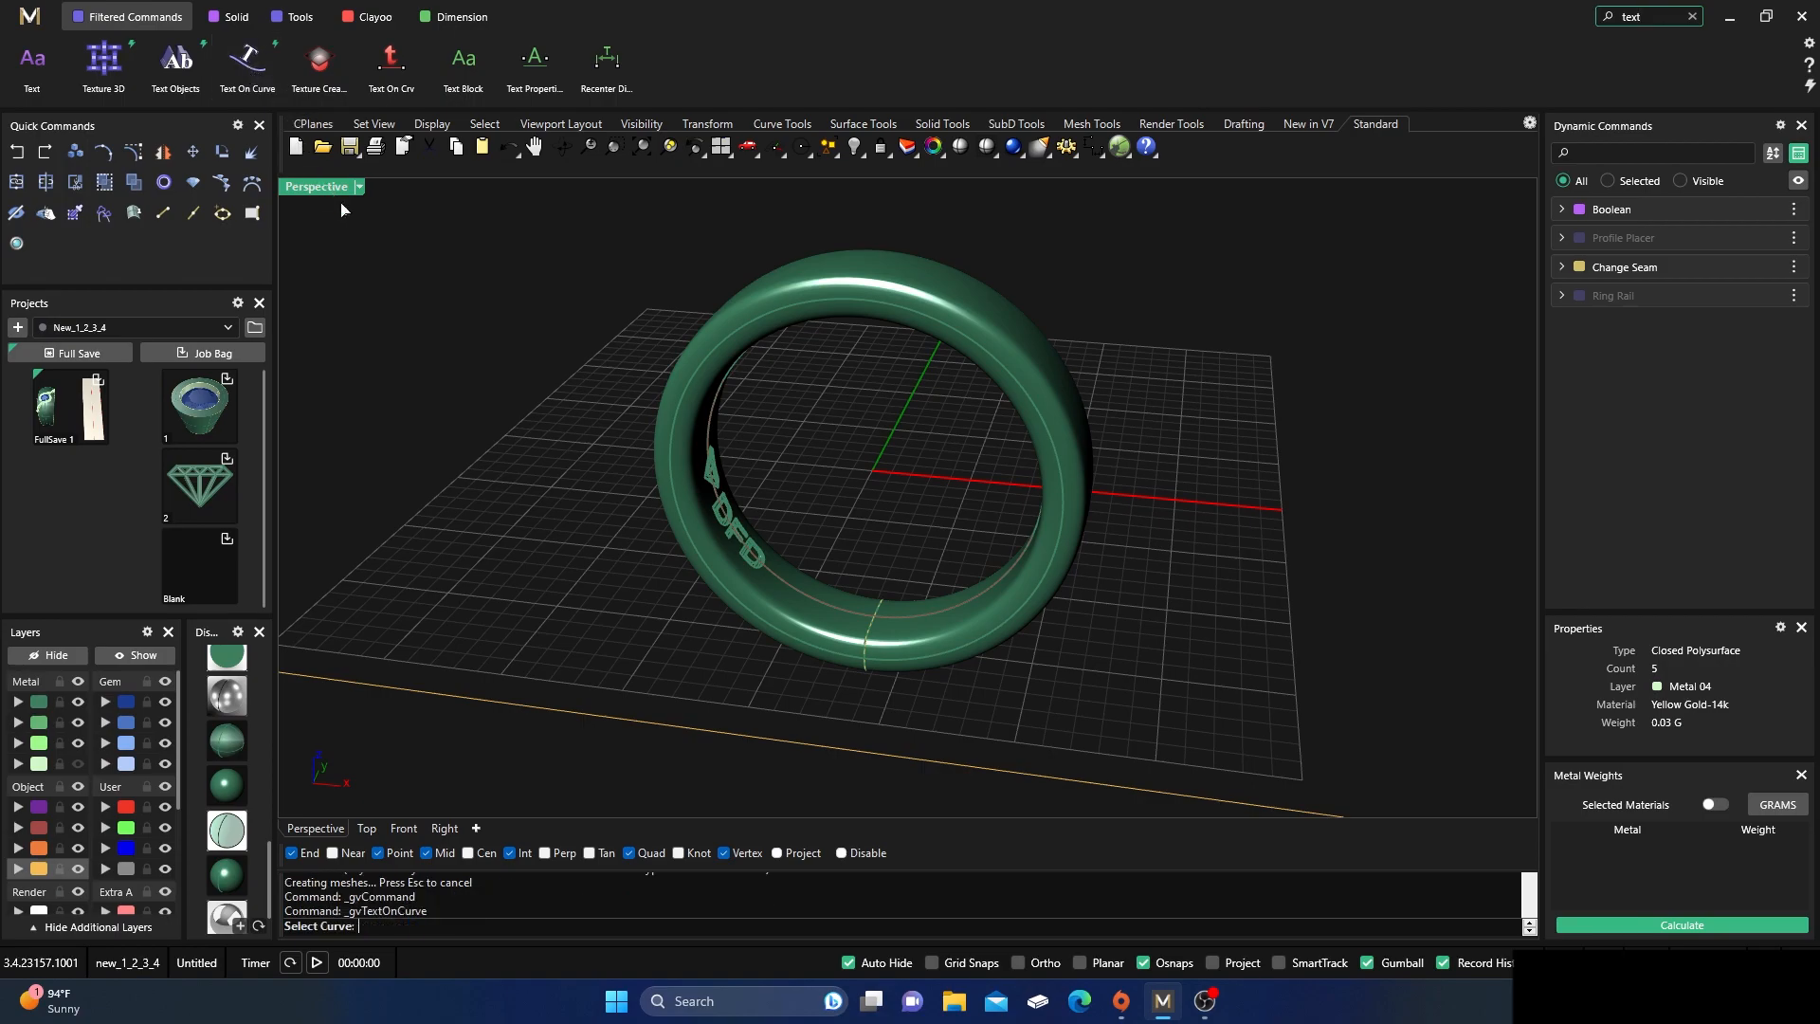
{"action": "left_click", "coordinate": [809, 598]}
{"action": "left_click", "coordinate": [799, 586]}
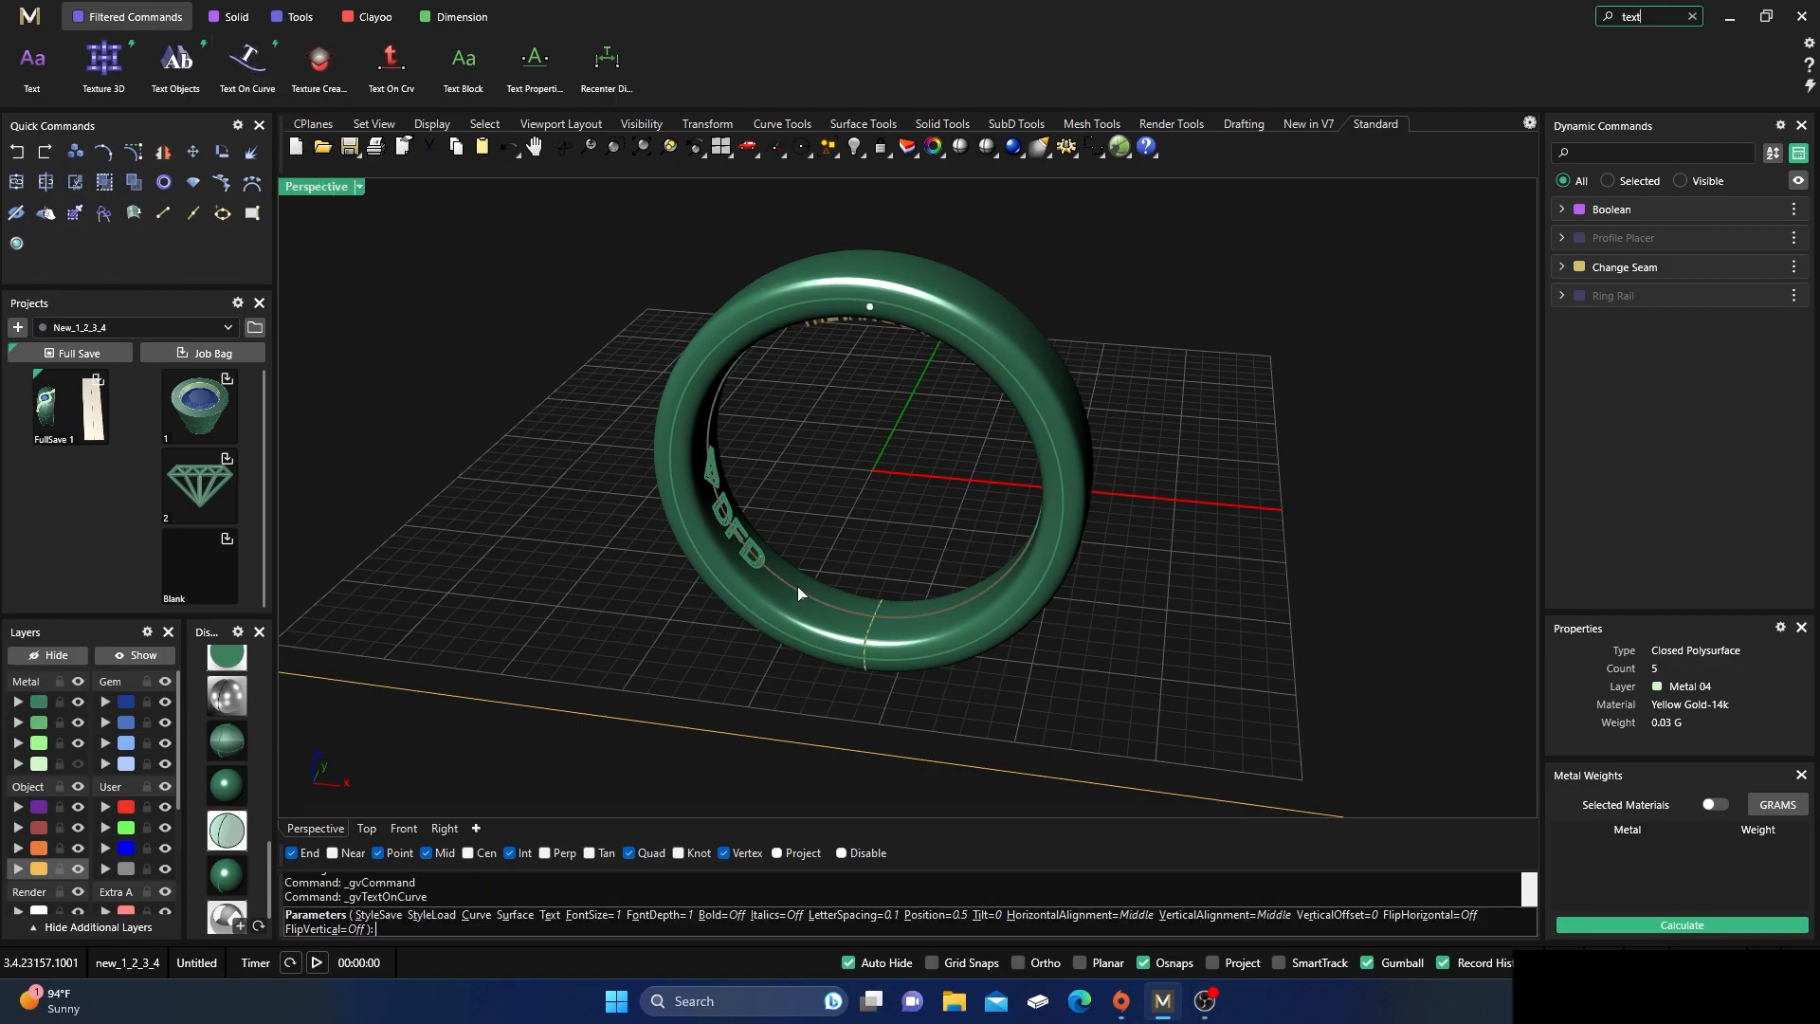
- Slide the MatrixGold text along the inner curve to position 0.33, beside the engraved diamond
{"action": "right_click_drag", "start_coordinate": [817, 576], "coordinate": [908, 350]}
{"action": "scroll", "coordinate": [904, 277], "scroll_direction": "up", "scroll_amount": 7}
{"action": "scroll", "coordinate": [908, 355], "scroll_direction": "up", "scroll_amount": 2}
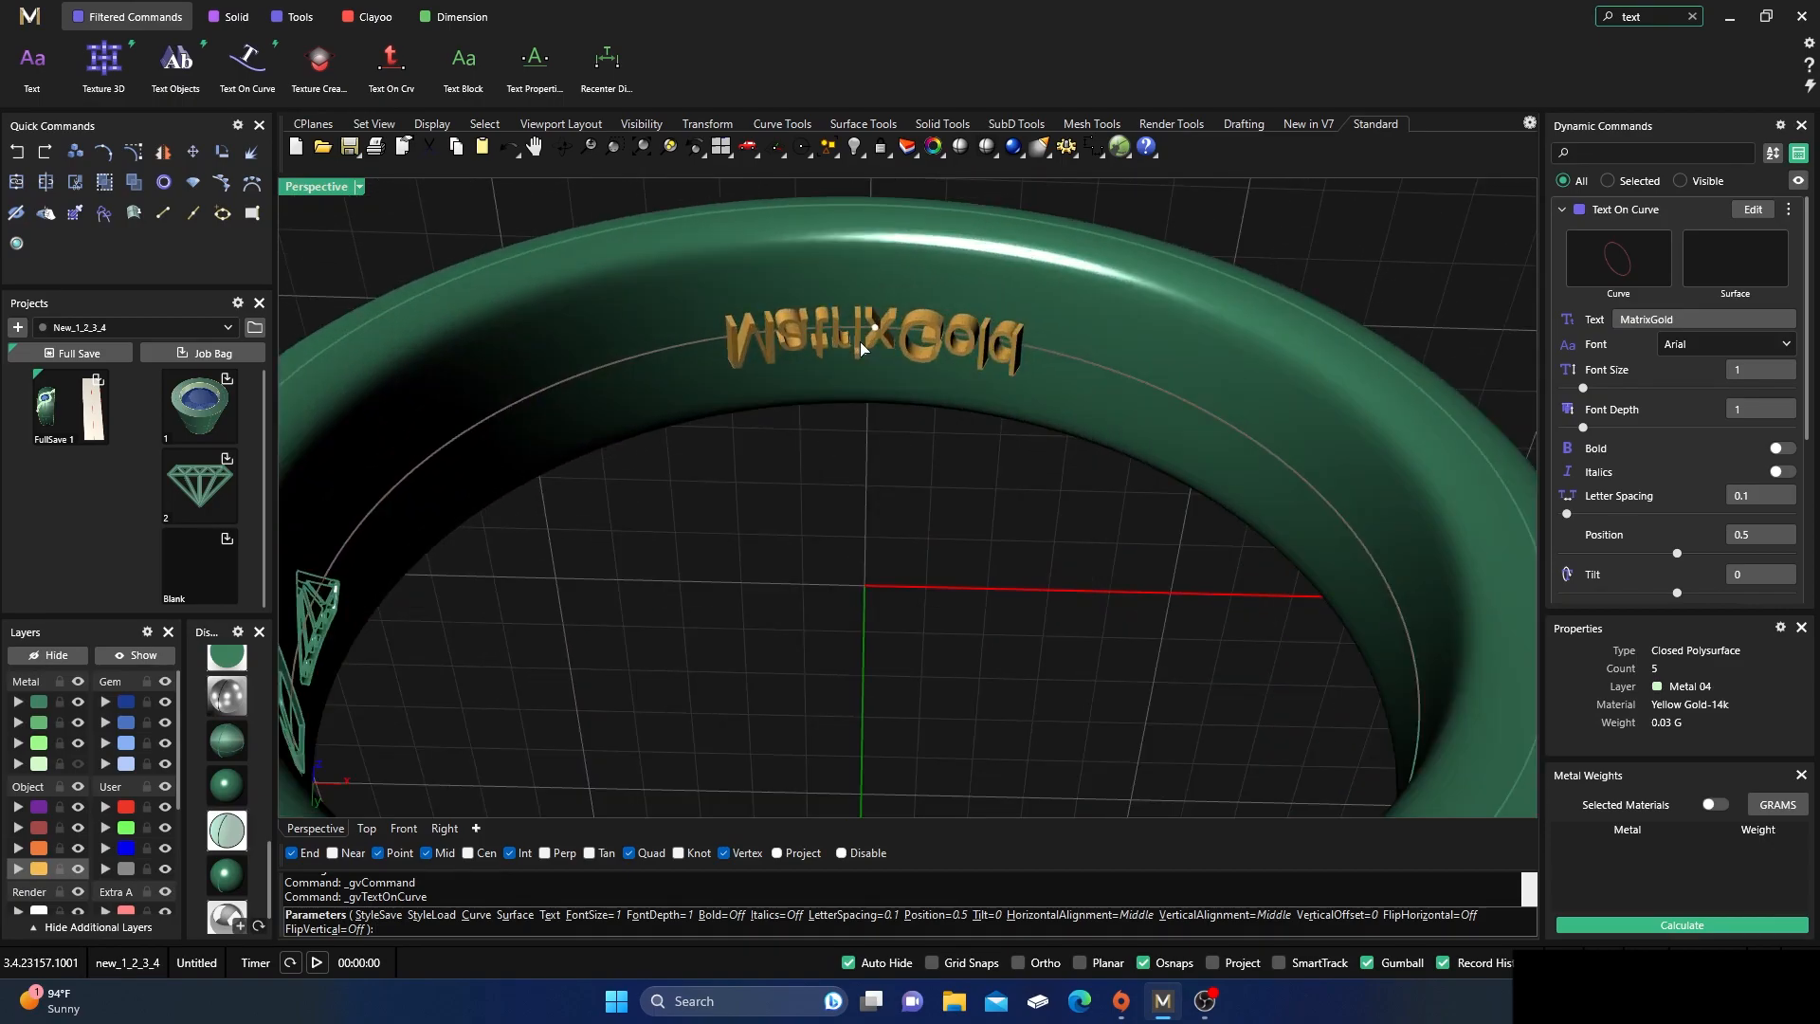
{"action": "scroll", "coordinate": [887, 366], "scroll_direction": "down", "scroll_amount": 5}
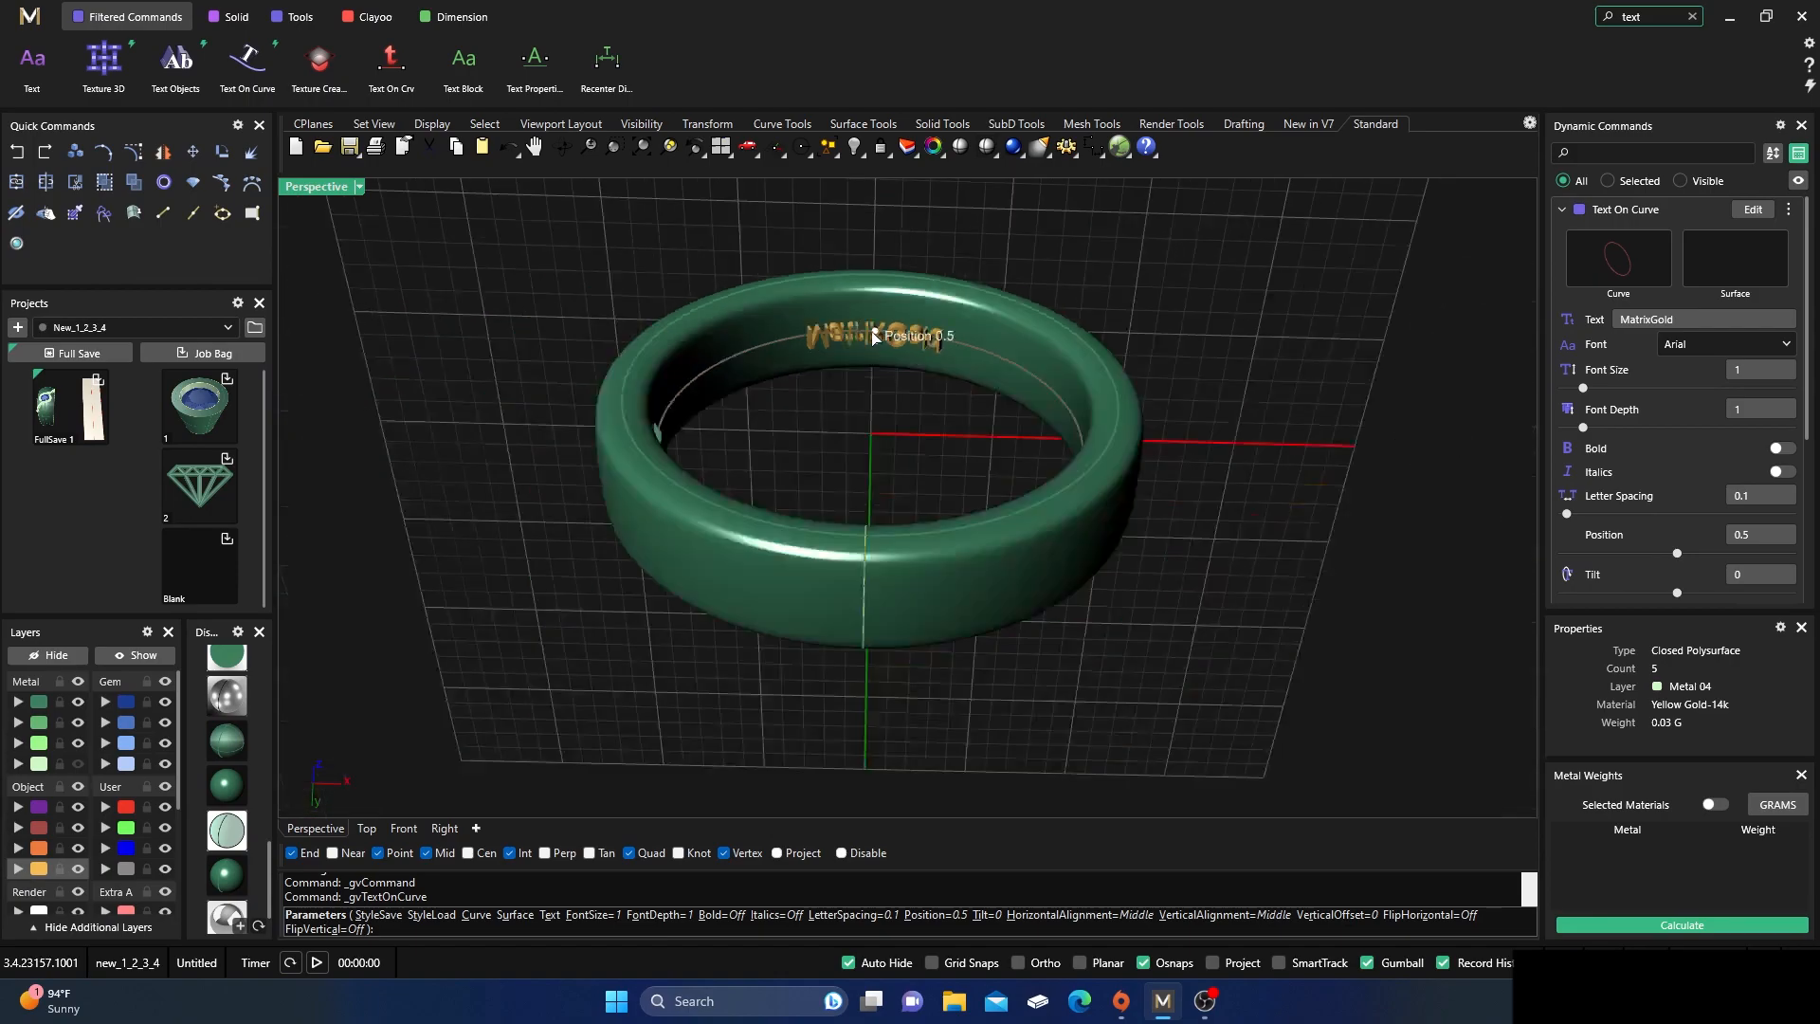
{"action": "left_click_drag", "start_coordinate": [986, 371], "coordinate": [730, 368]}
- Flip the MatrixGold text vertically on the inner curve
{"action": "right_click_drag", "start_coordinate": [823, 445], "coordinate": [715, 505]}
{"action": "scroll", "coordinate": [728, 502], "scroll_direction": "up", "scroll_amount": 8}
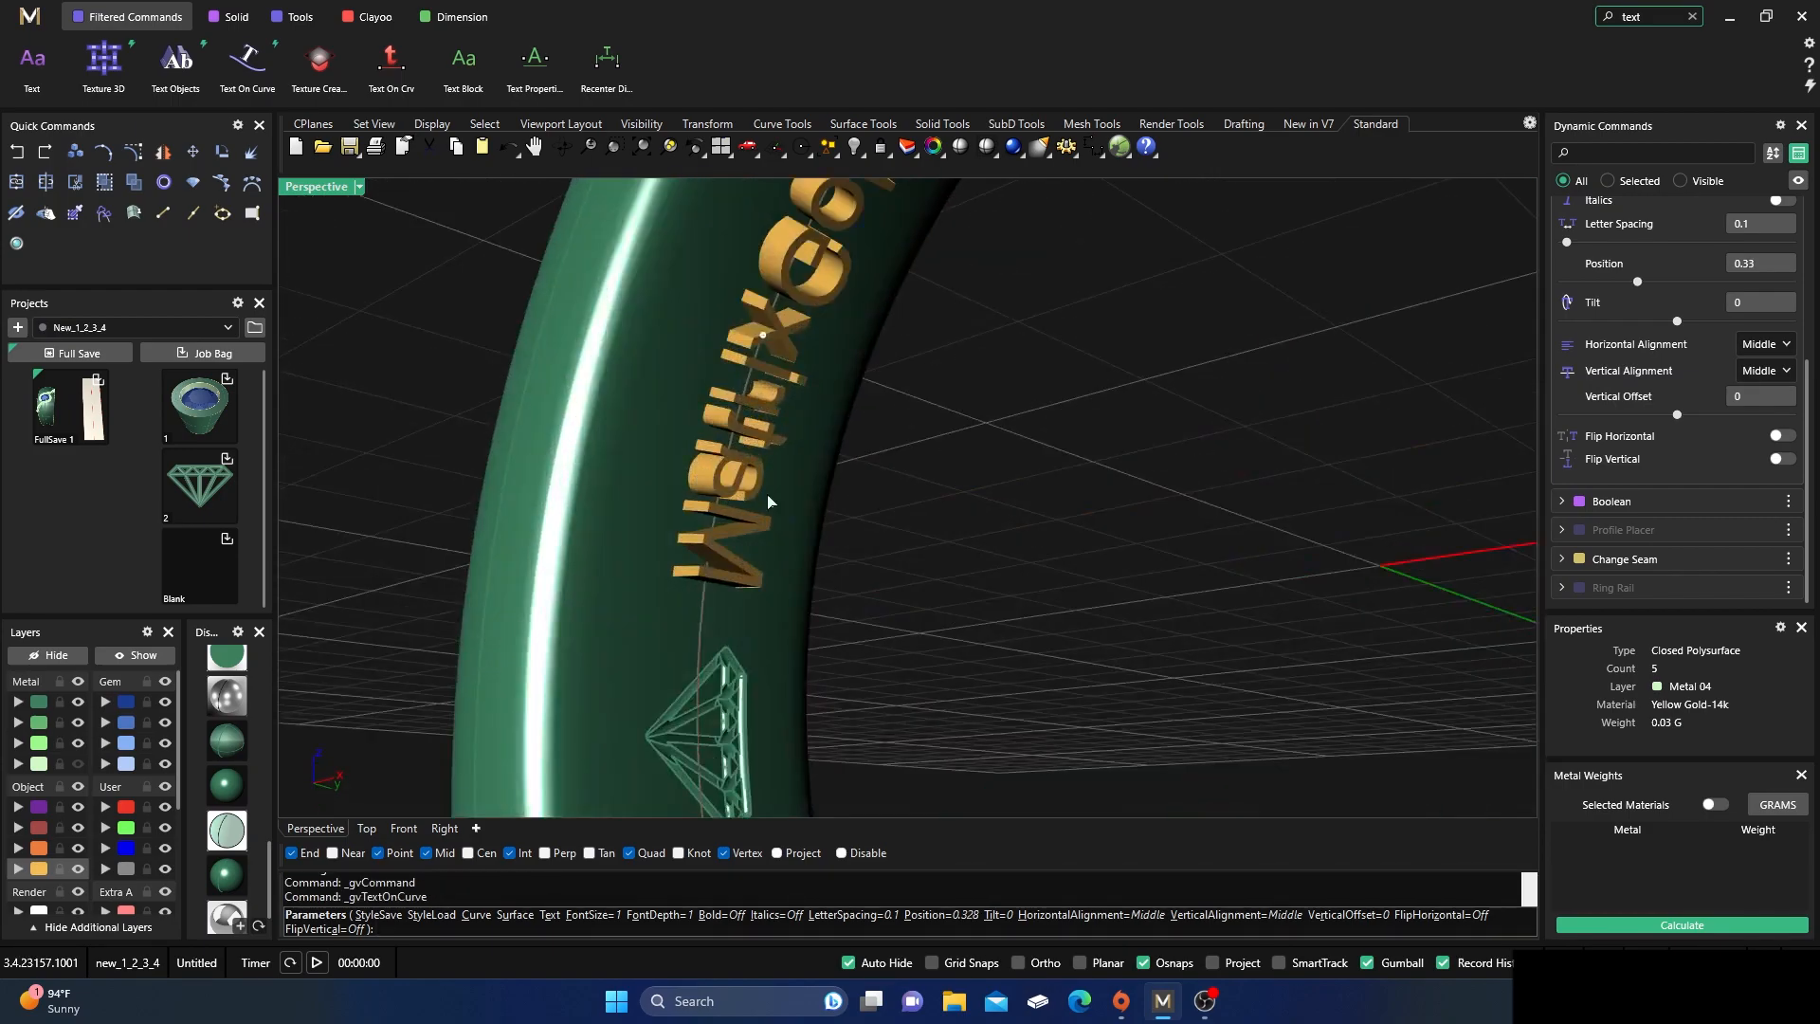
{"action": "scroll", "coordinate": [1002, 451], "scroll_direction": "down", "scroll_amount": 3}
{"action": "right_click_drag", "start_coordinate": [1069, 545], "coordinate": [1044, 539]}
{"action": "scroll", "coordinate": [1043, 539], "scroll_direction": "down", "scroll_amount": 7}
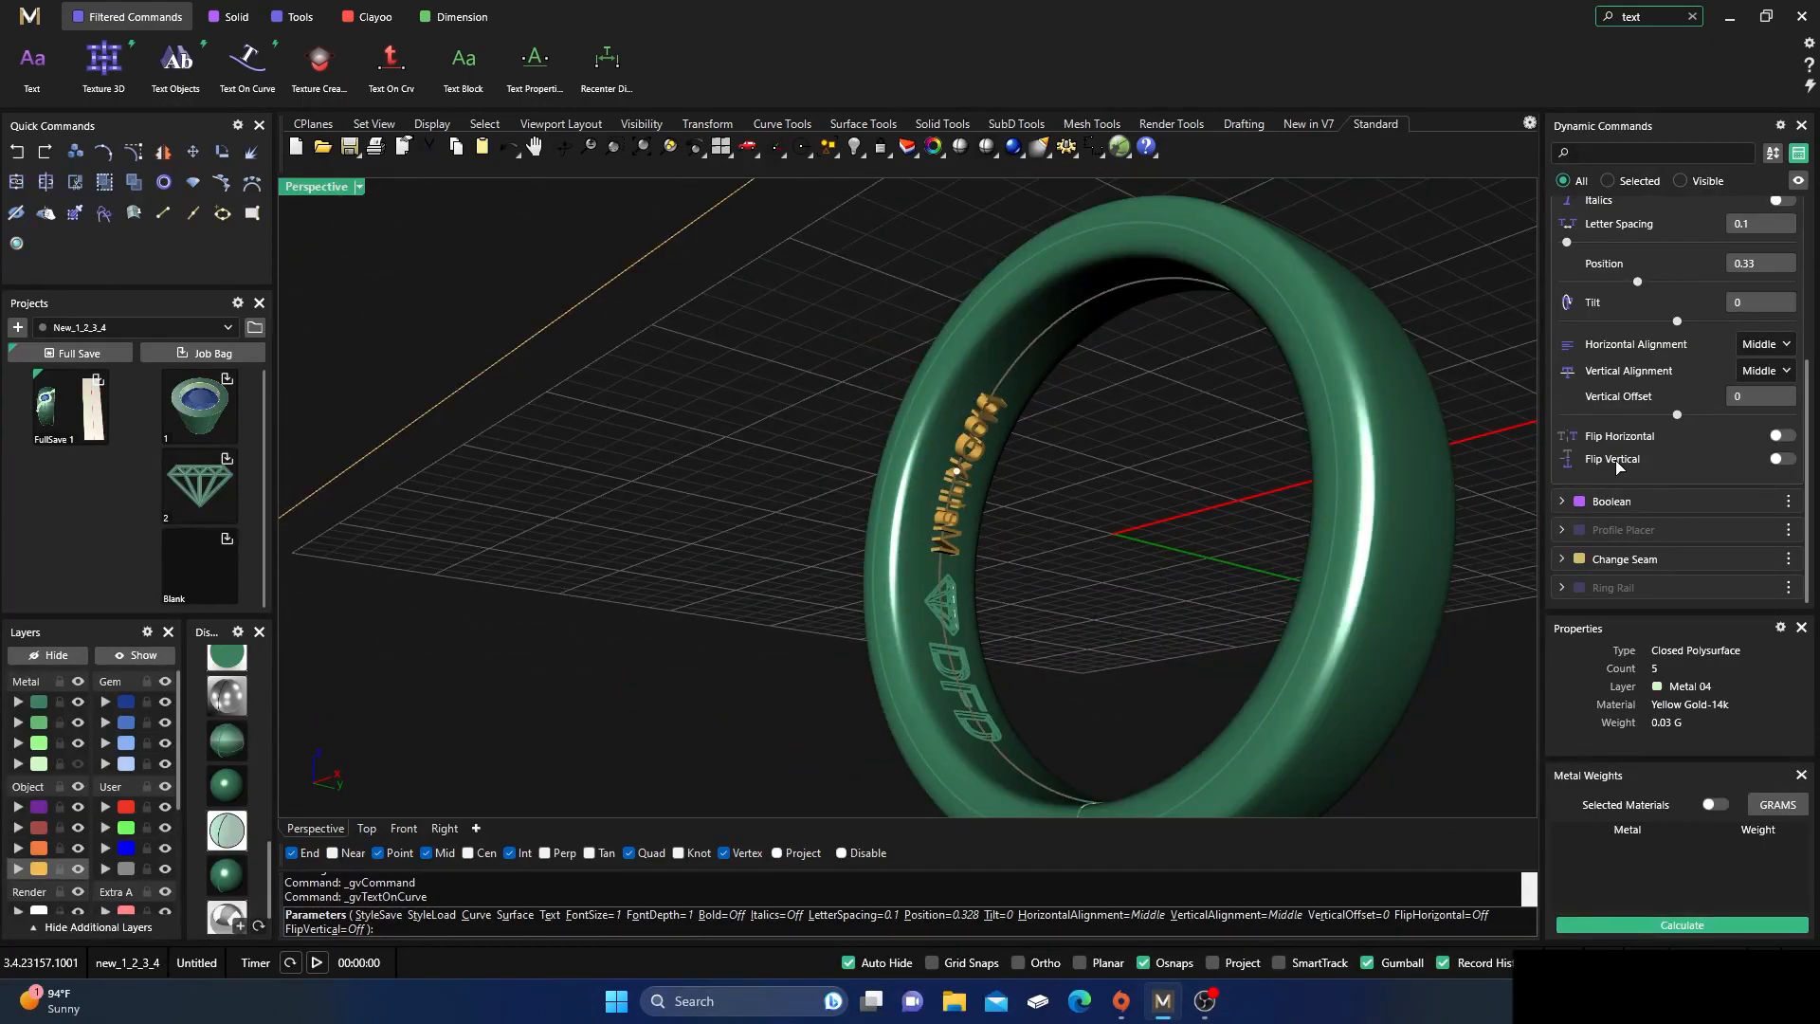
{"action": "left_click", "coordinate": [1782, 460]}
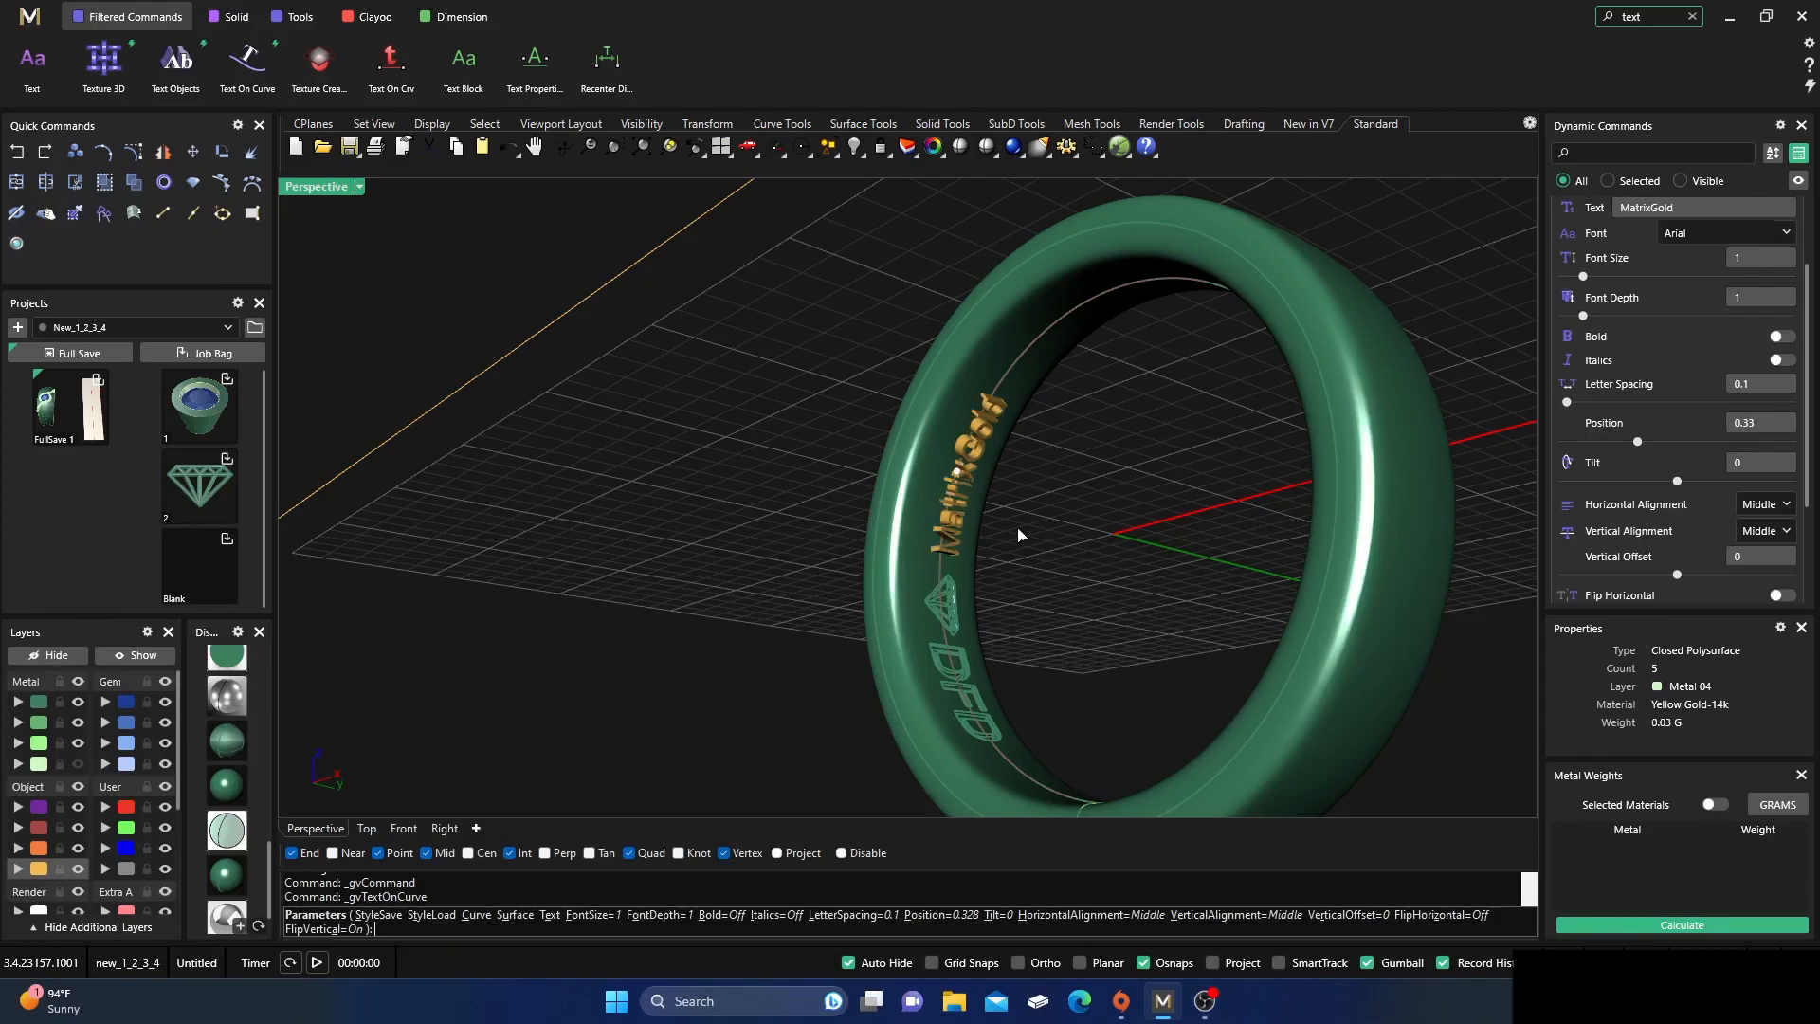
{"action": "scroll", "coordinate": [1005, 521], "scroll_direction": "up", "scroll_amount": 3}
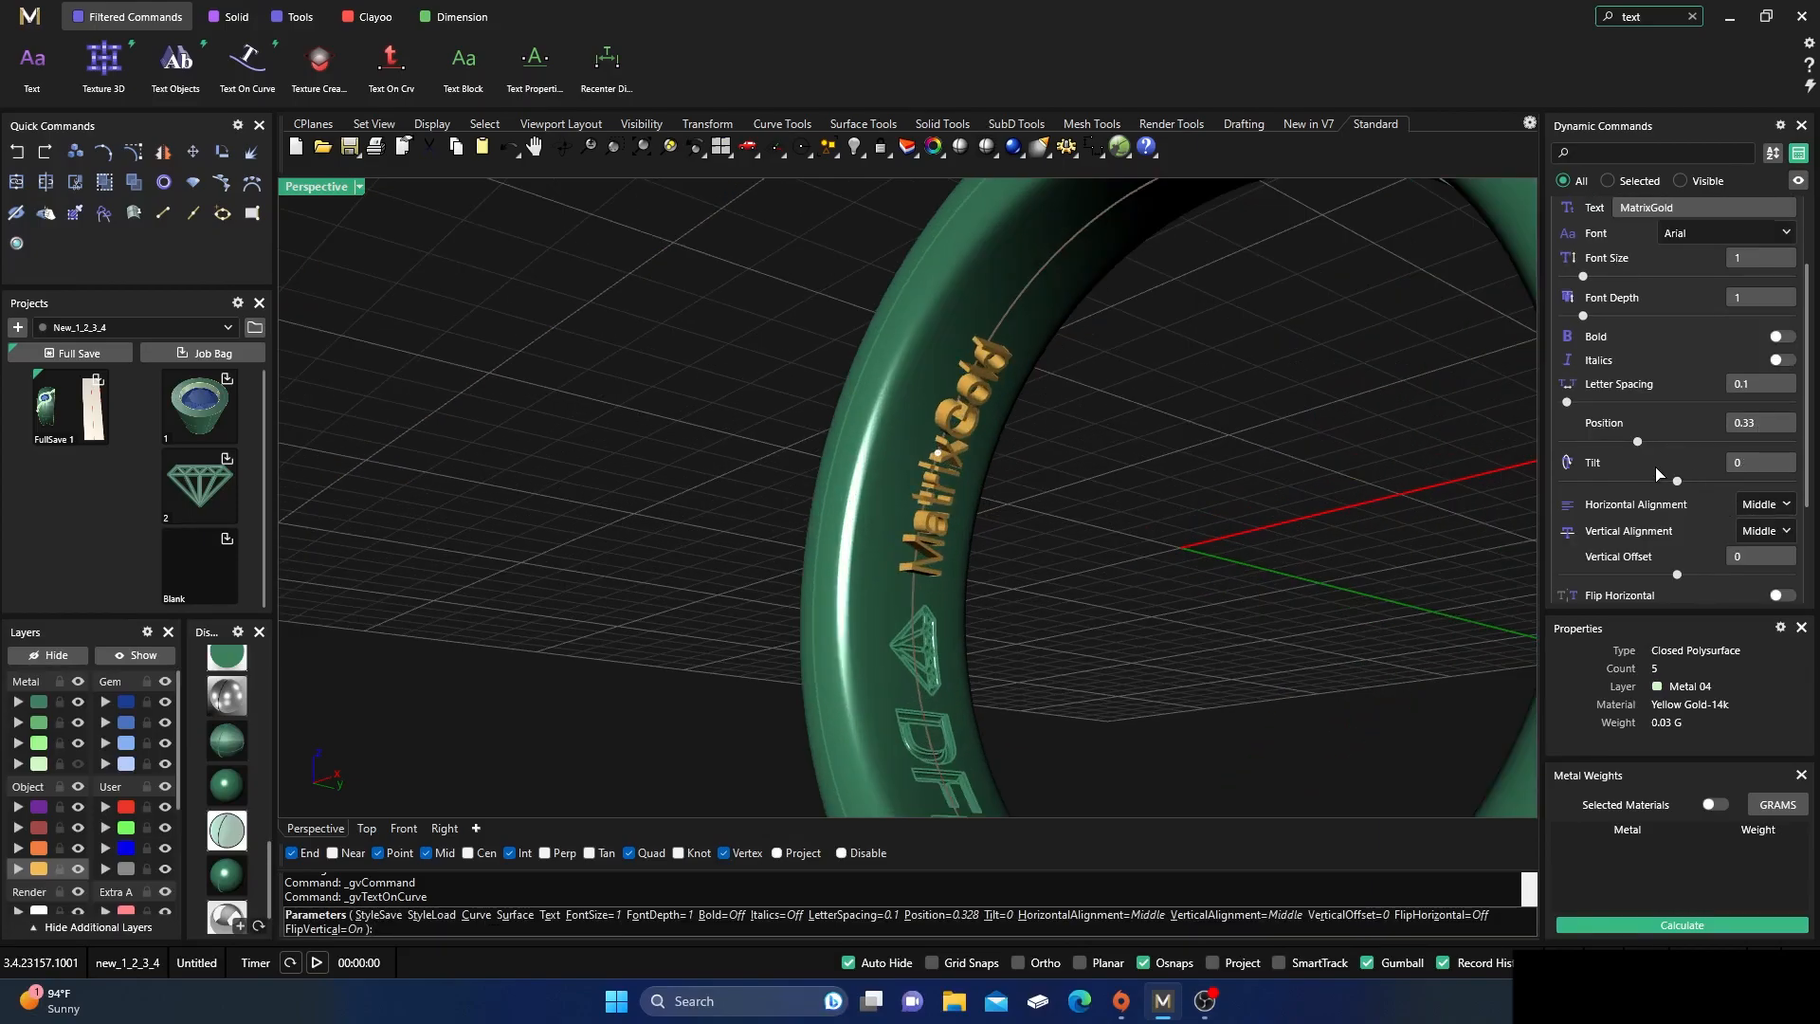
{"action": "scroll", "coordinate": [1659, 483], "scroll_direction": "down", "scroll_amount": 1}
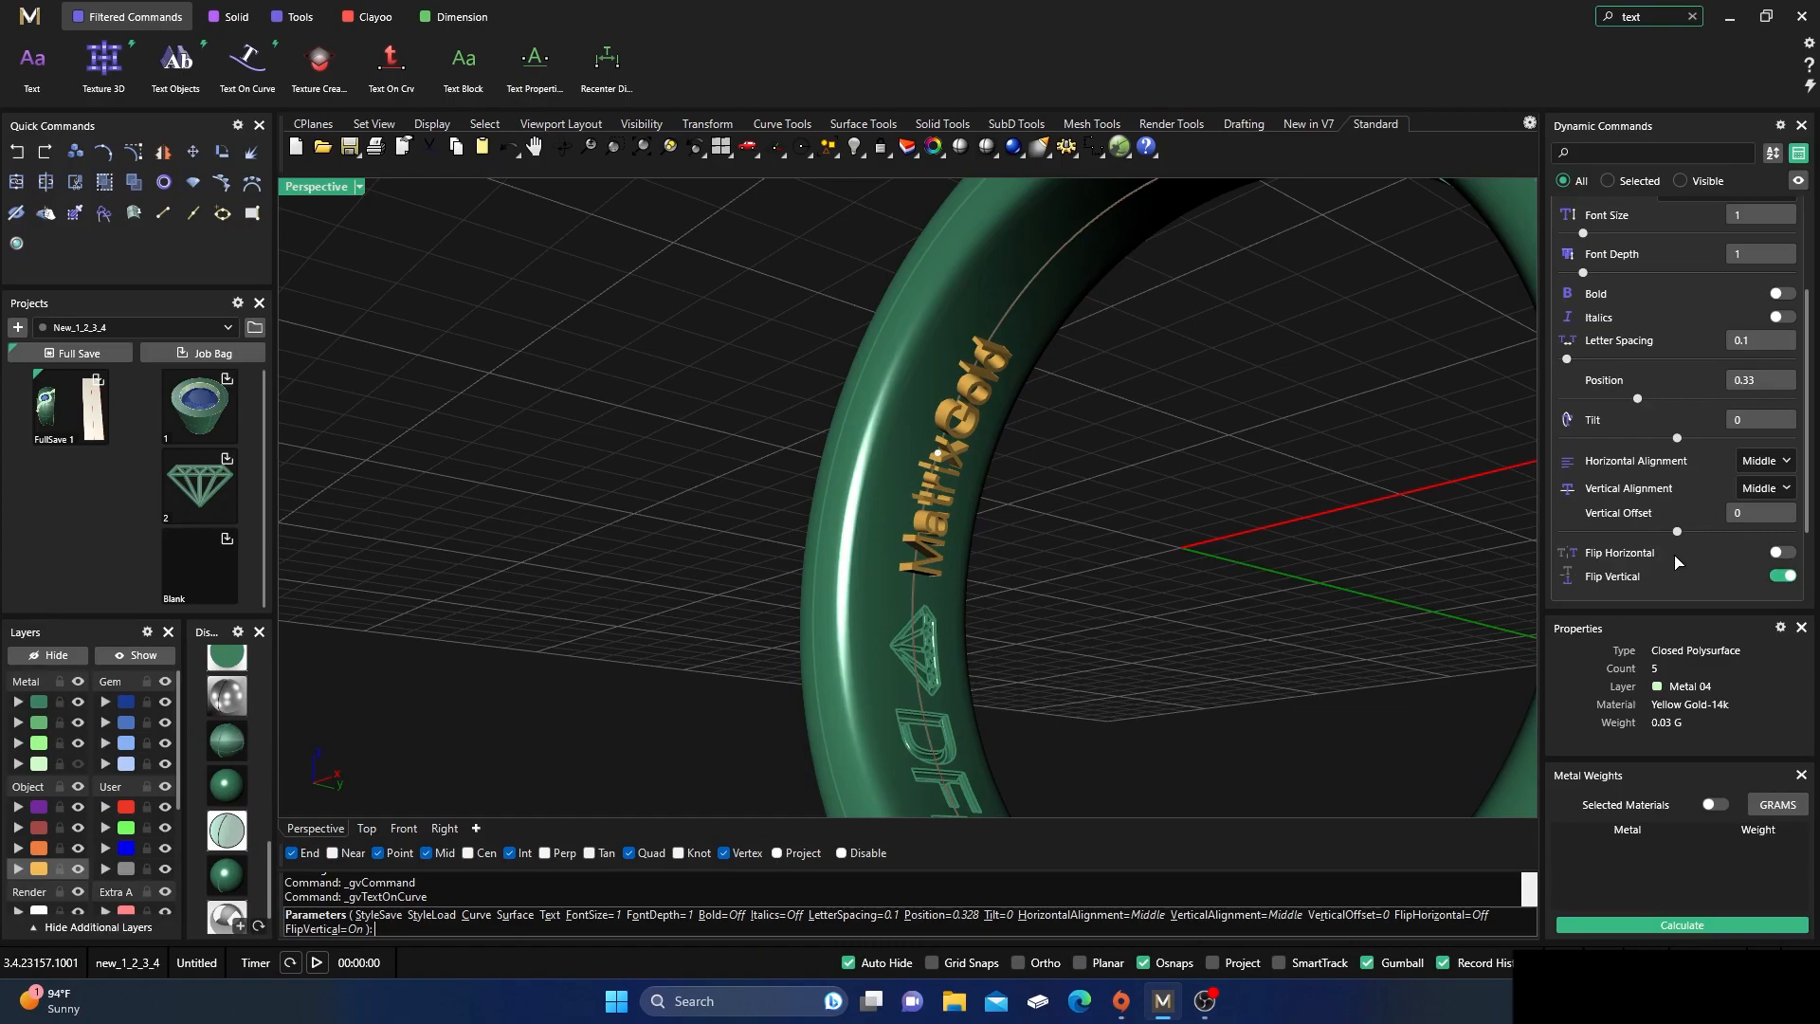
- Flip the MatrixGold text horizontally and turn its vertical flip off
{"action": "left_click", "coordinate": [1782, 552]}
{"action": "right_click_drag", "start_coordinate": [1114, 550], "coordinate": [1081, 531]}
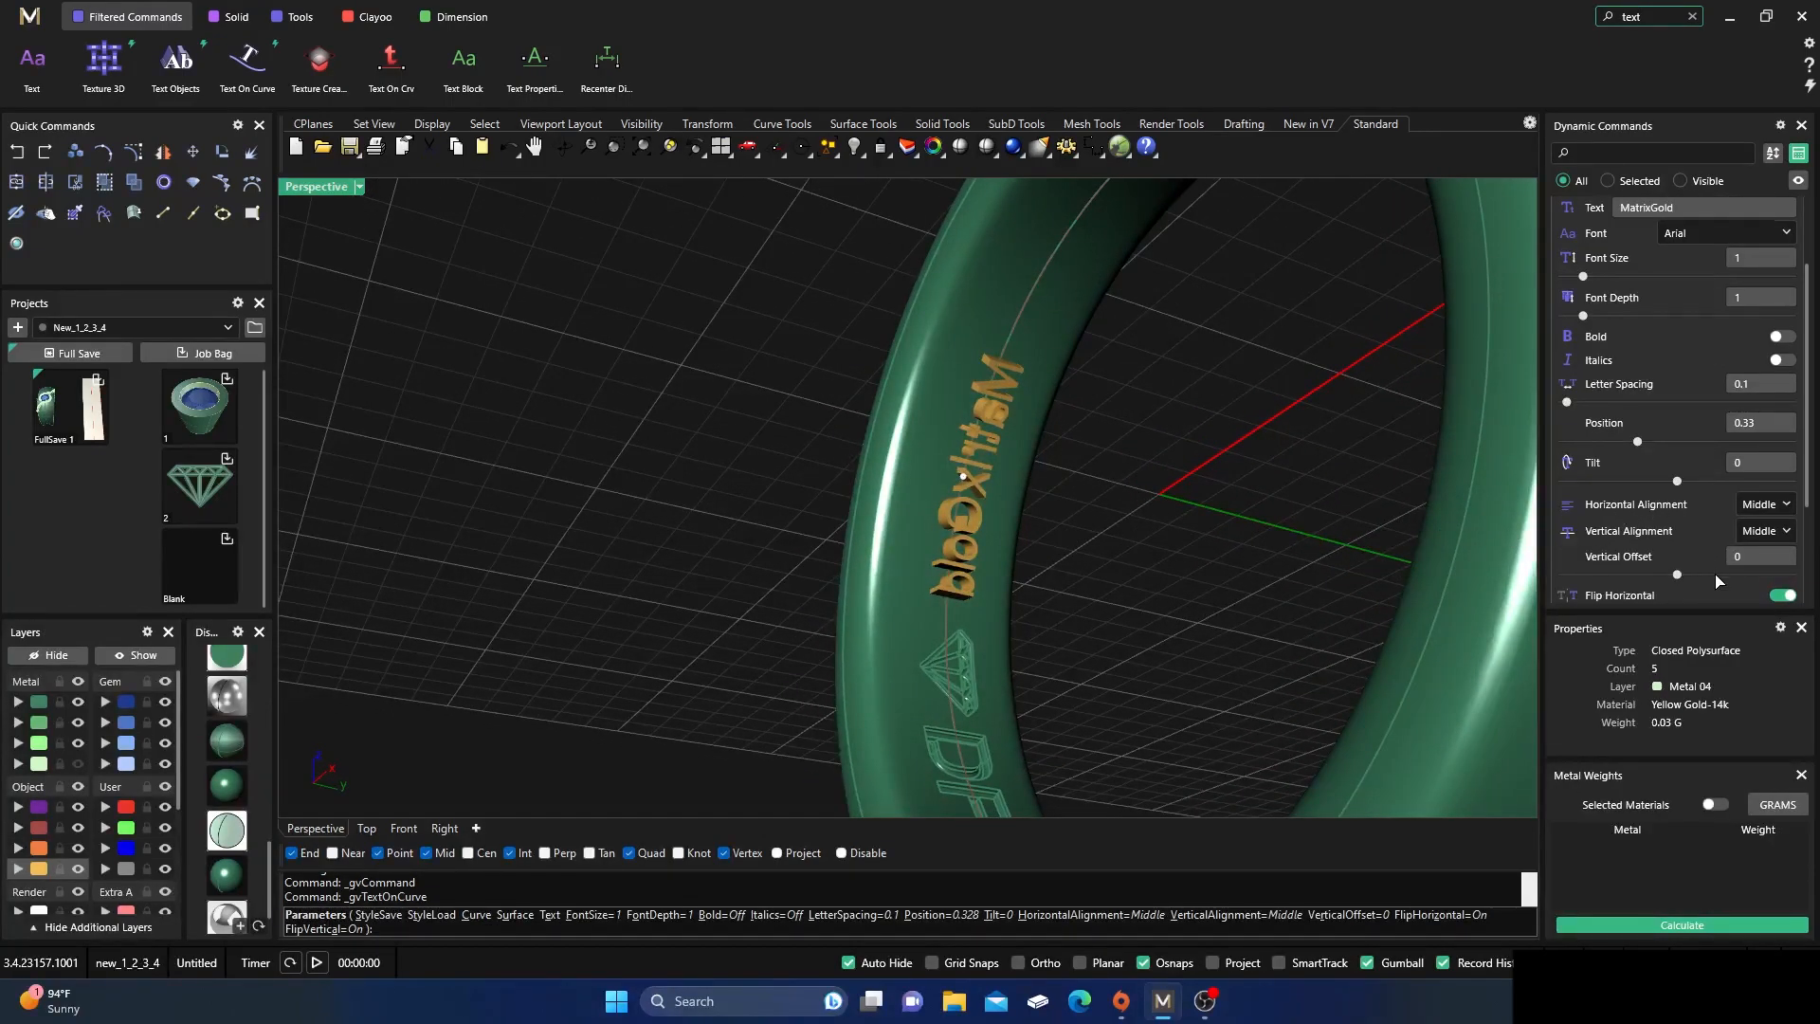
{"action": "scroll", "coordinate": [1659, 504], "scroll_direction": "down", "scroll_amount": 2}
{"action": "left_click", "coordinate": [1783, 489]}
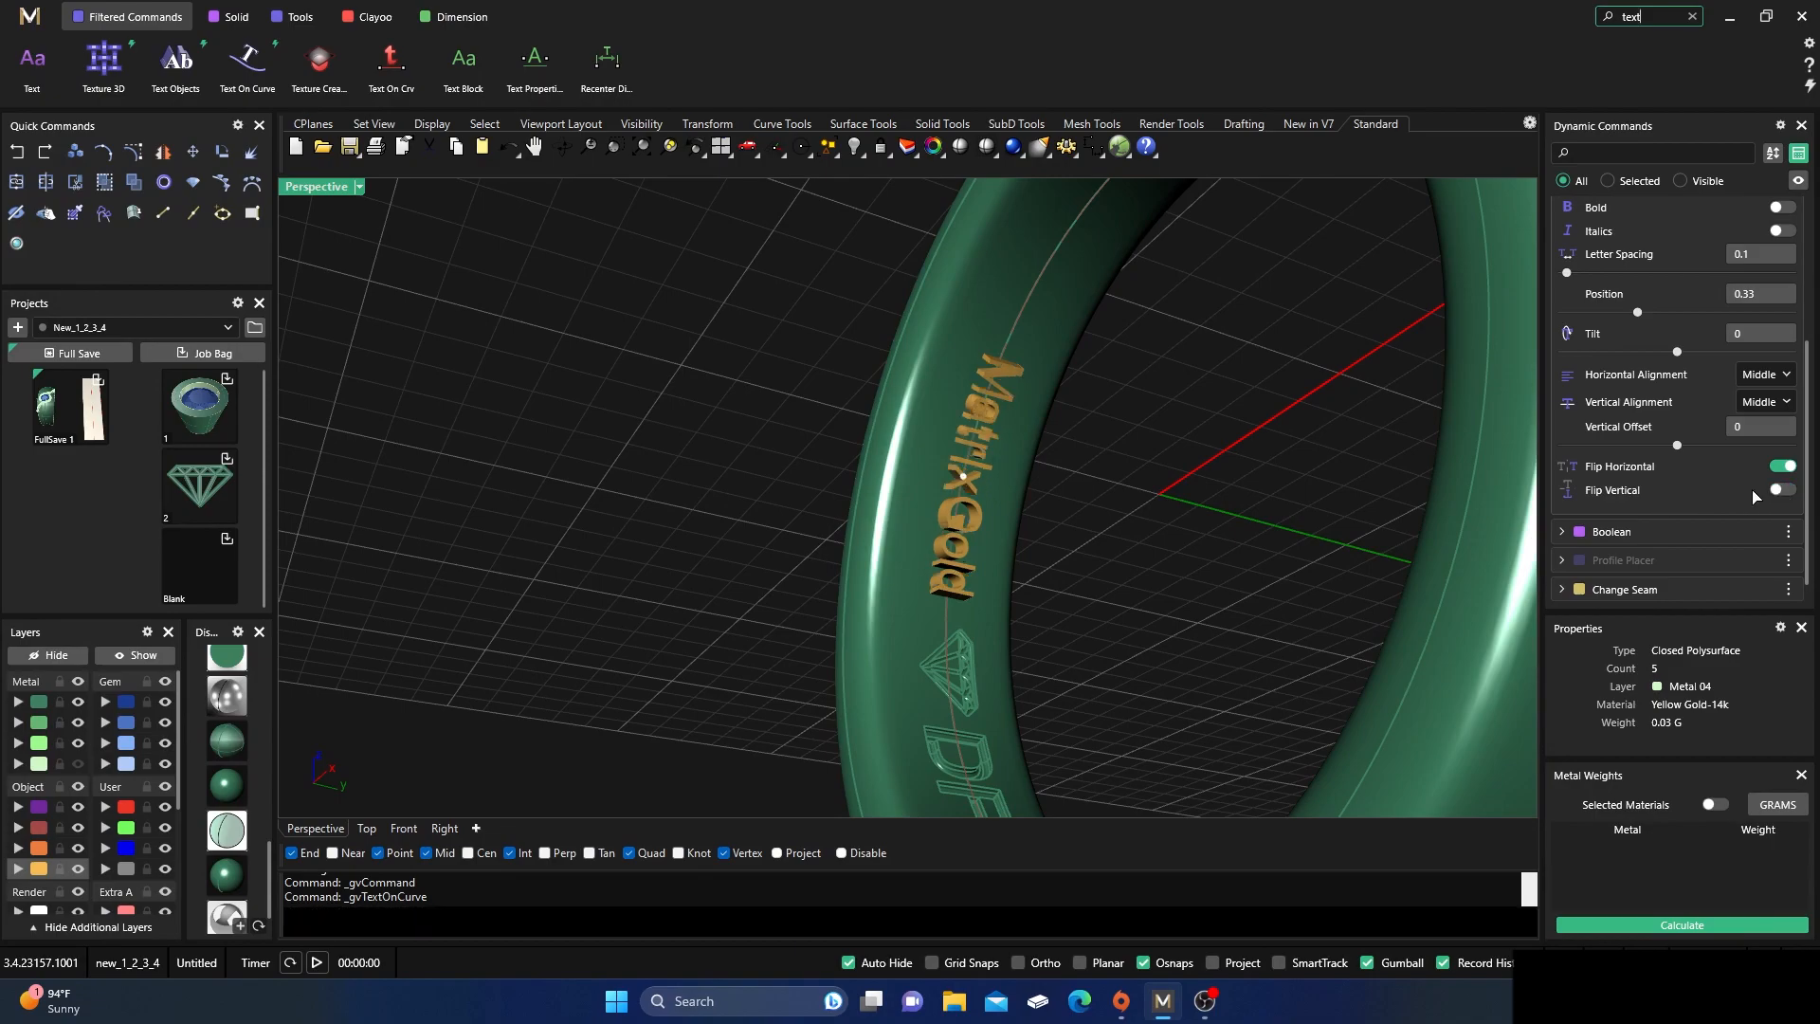
{"action": "right_click_drag", "start_coordinate": [1207, 567], "coordinate": [1074, 520]}
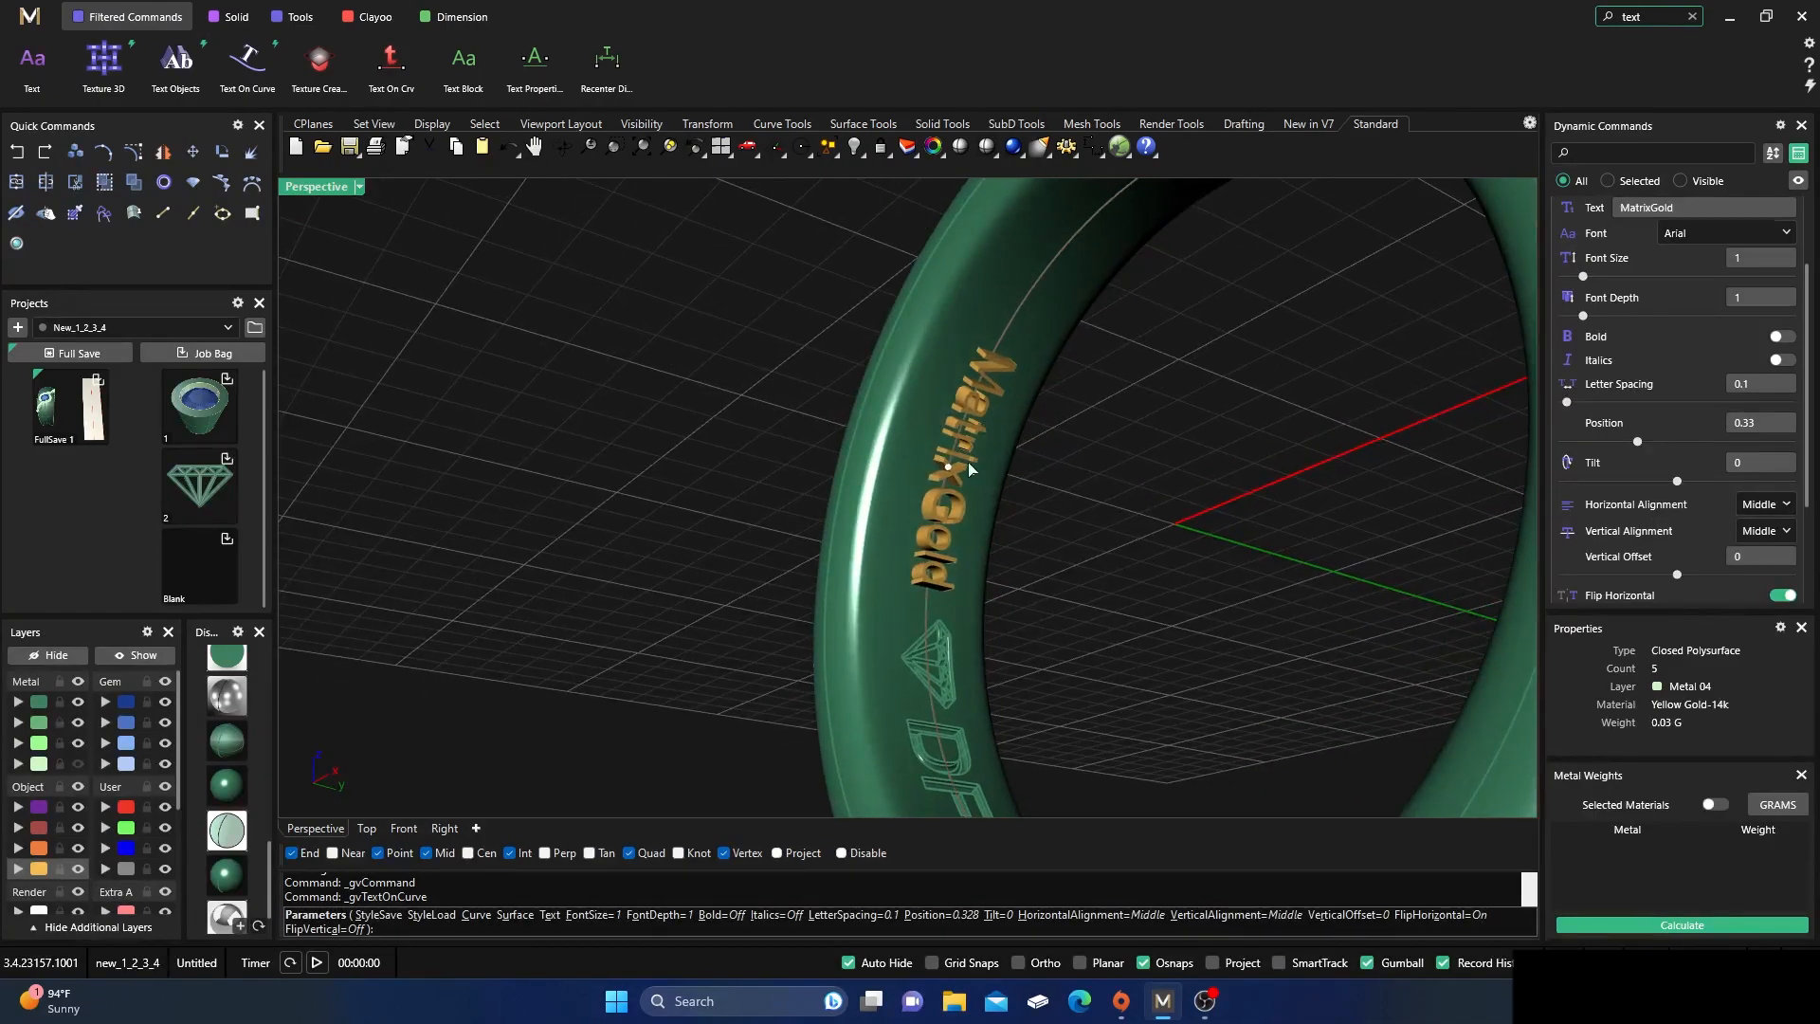
{"action": "right_click_drag", "start_coordinate": [1091, 594], "coordinate": [1147, 622]}
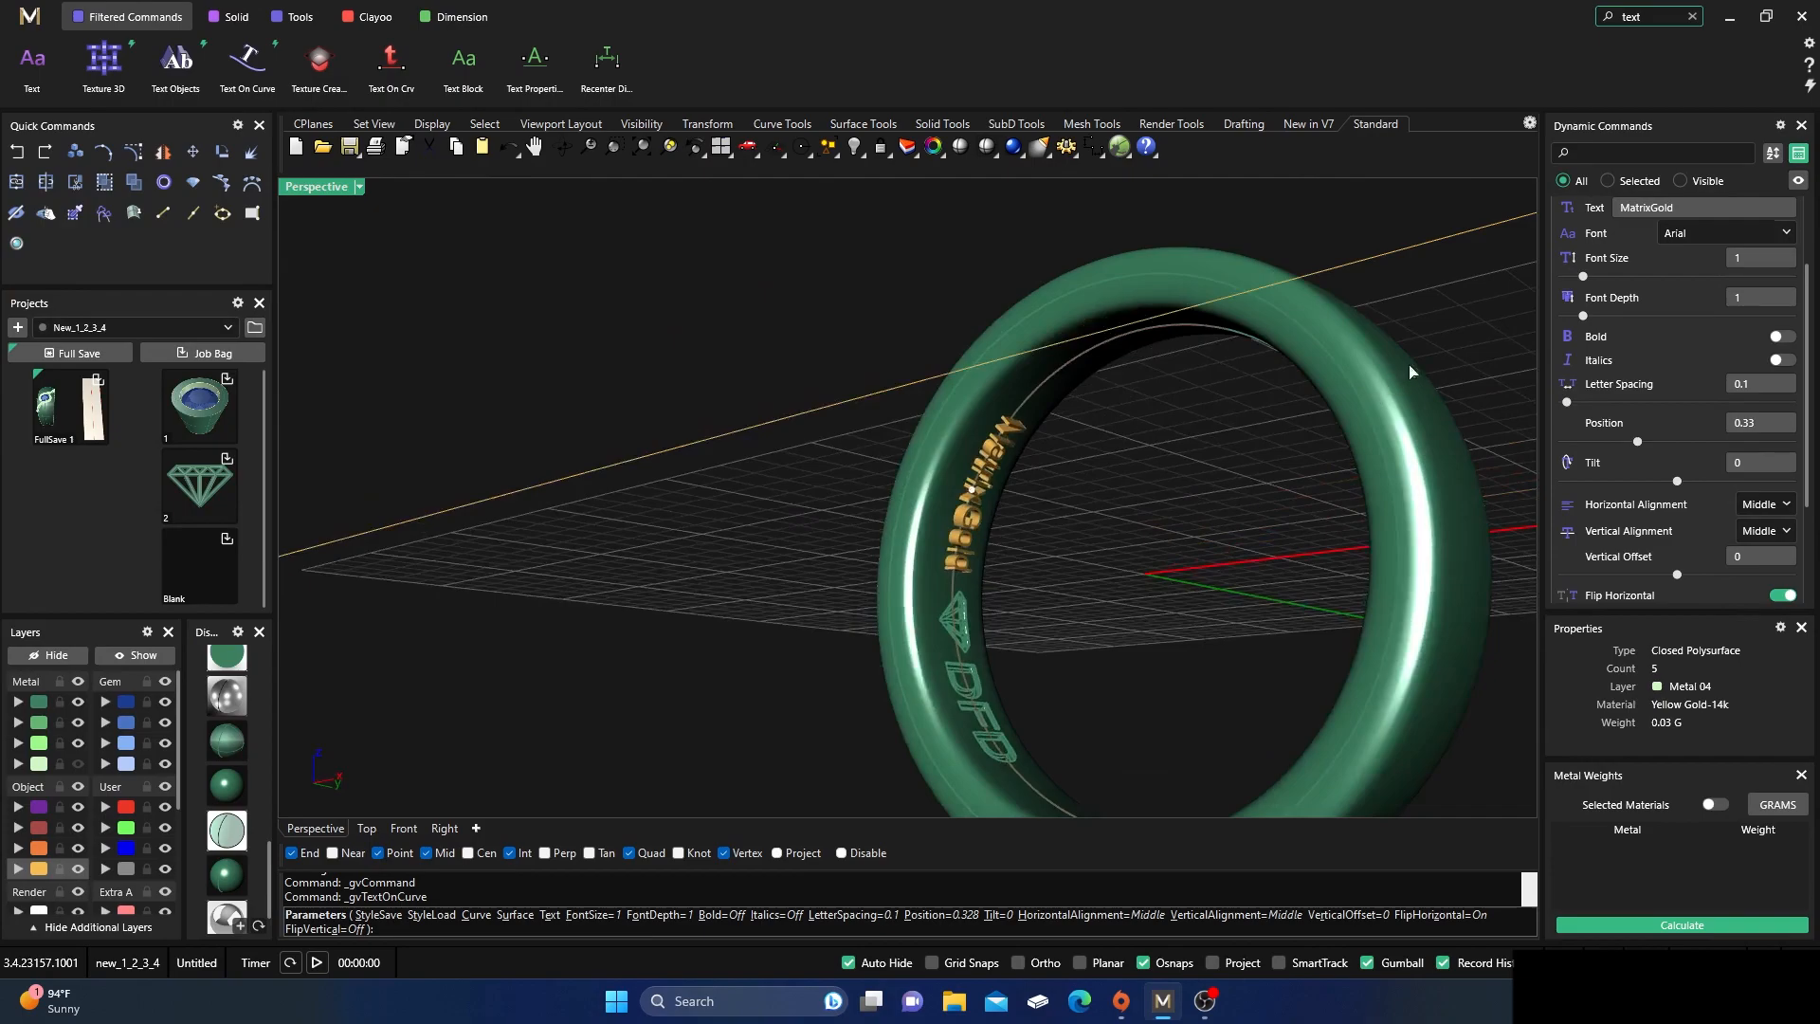
- Assign the ring band's inner polysurface face as the surface for the MatrixGold text
{"action": "double_click", "coordinate": [1633, 212]}
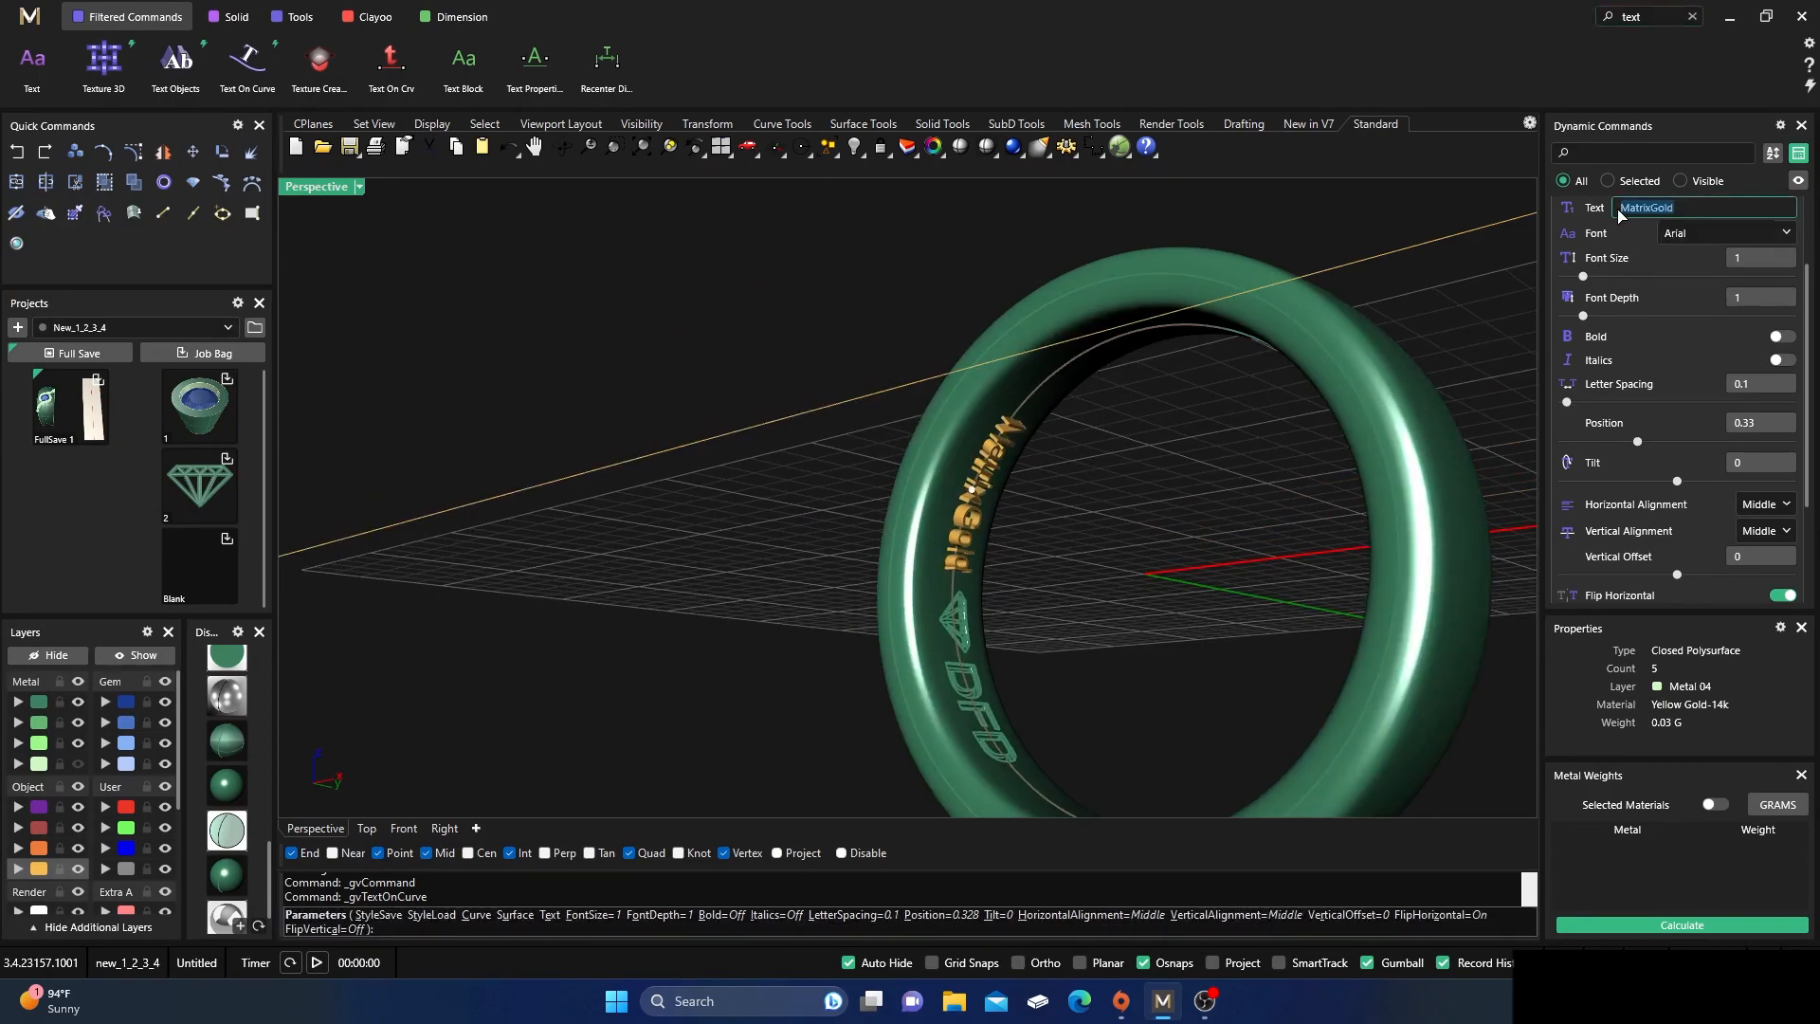
{"action": "scroll", "coordinate": [1626, 251], "scroll_direction": "up", "scroll_amount": 2}
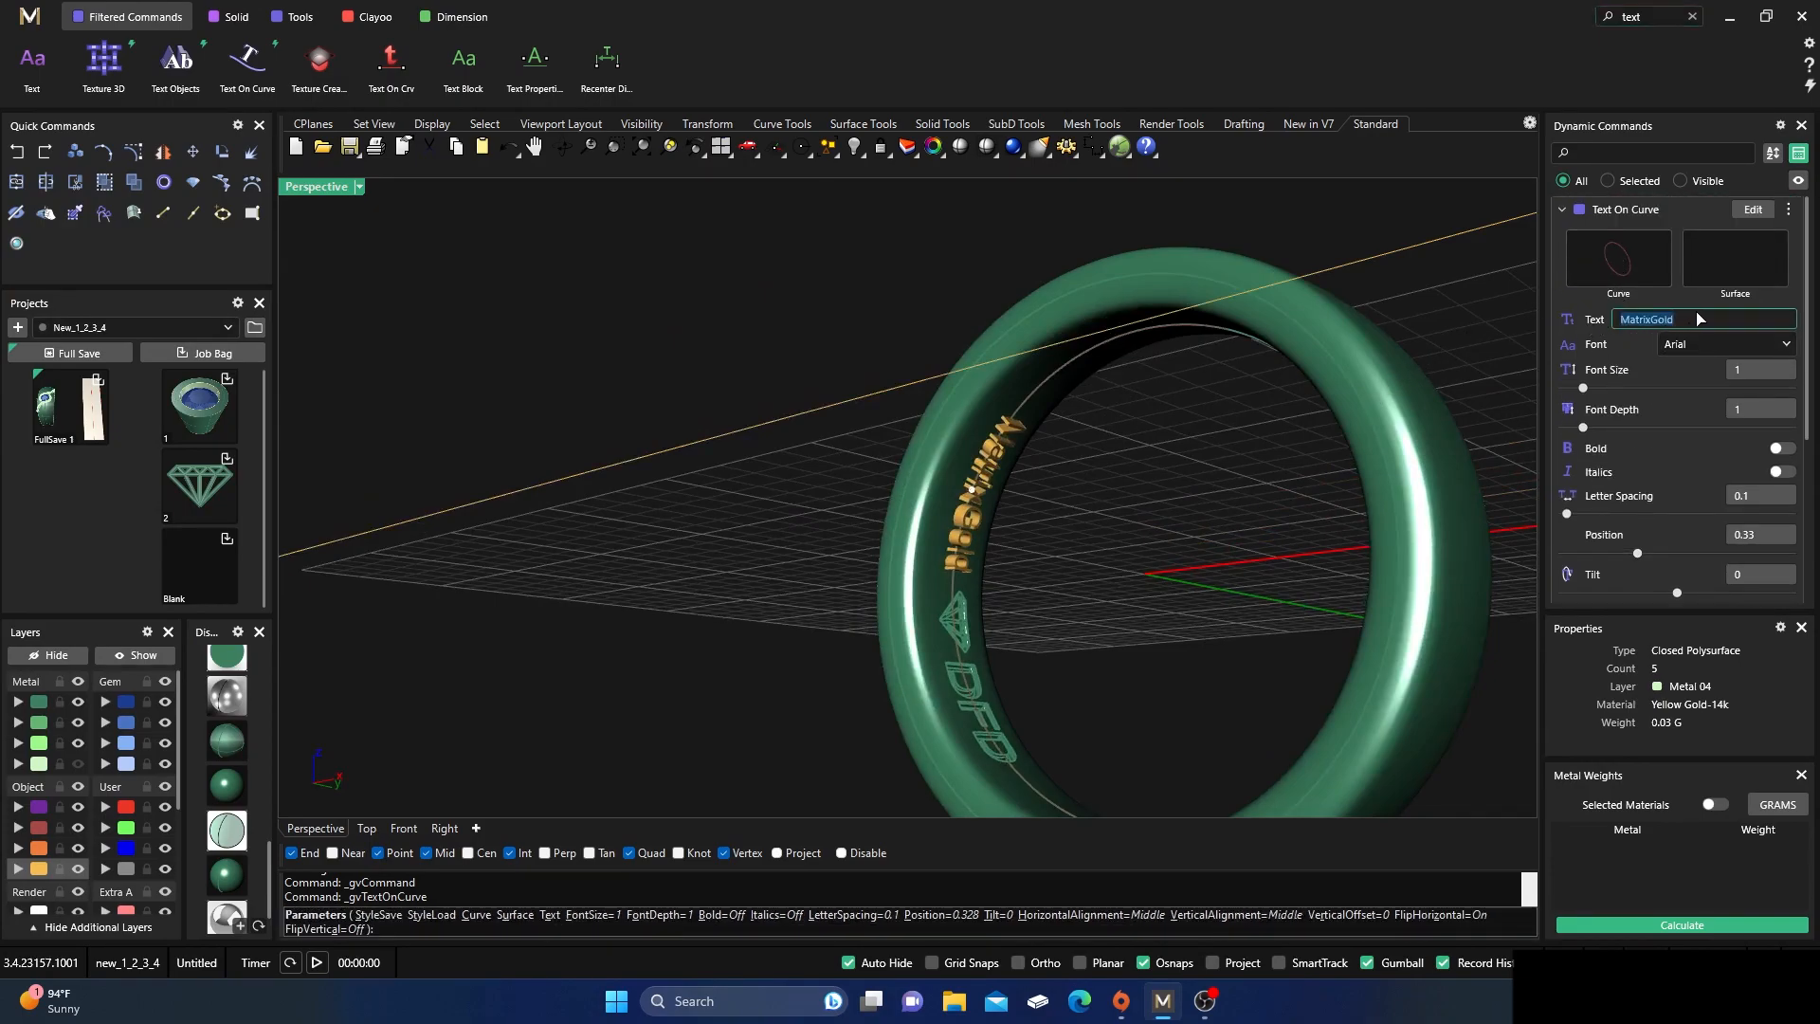
{"action": "left_click", "coordinate": [1709, 252]}
{"action": "left_click", "coordinate": [1103, 316]}
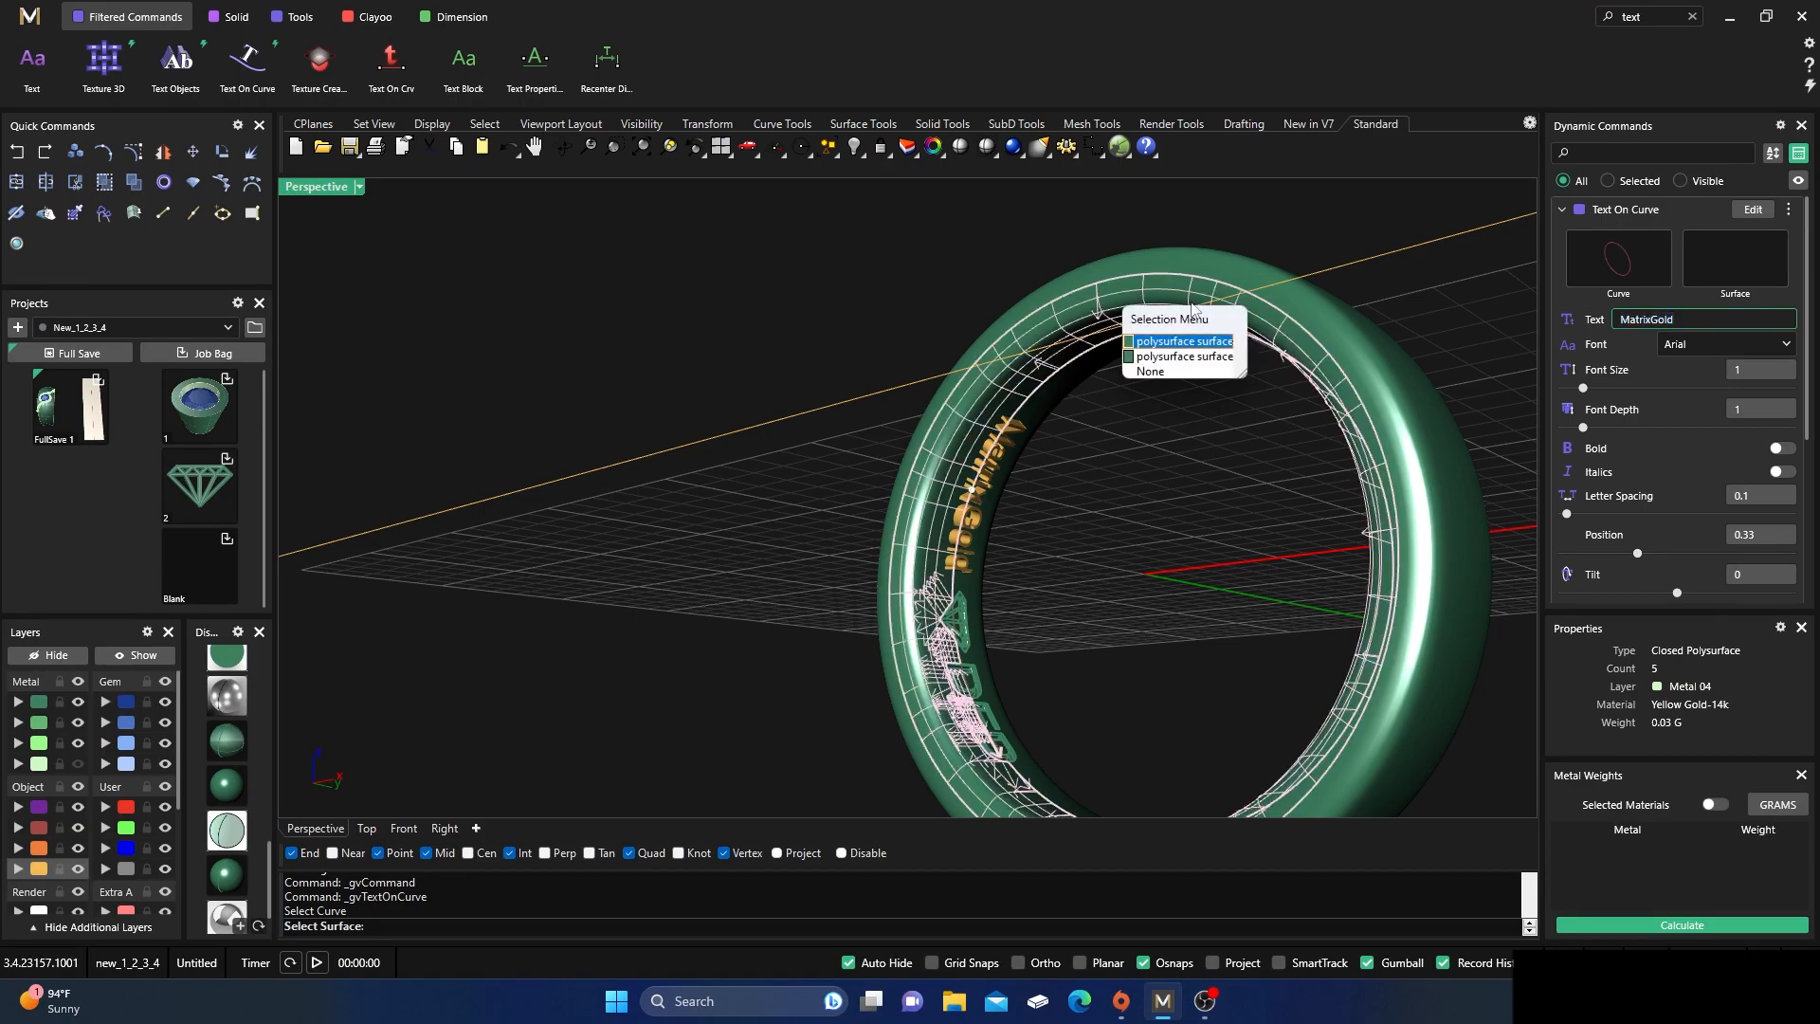
{"action": "left_click", "coordinate": [1187, 350]}
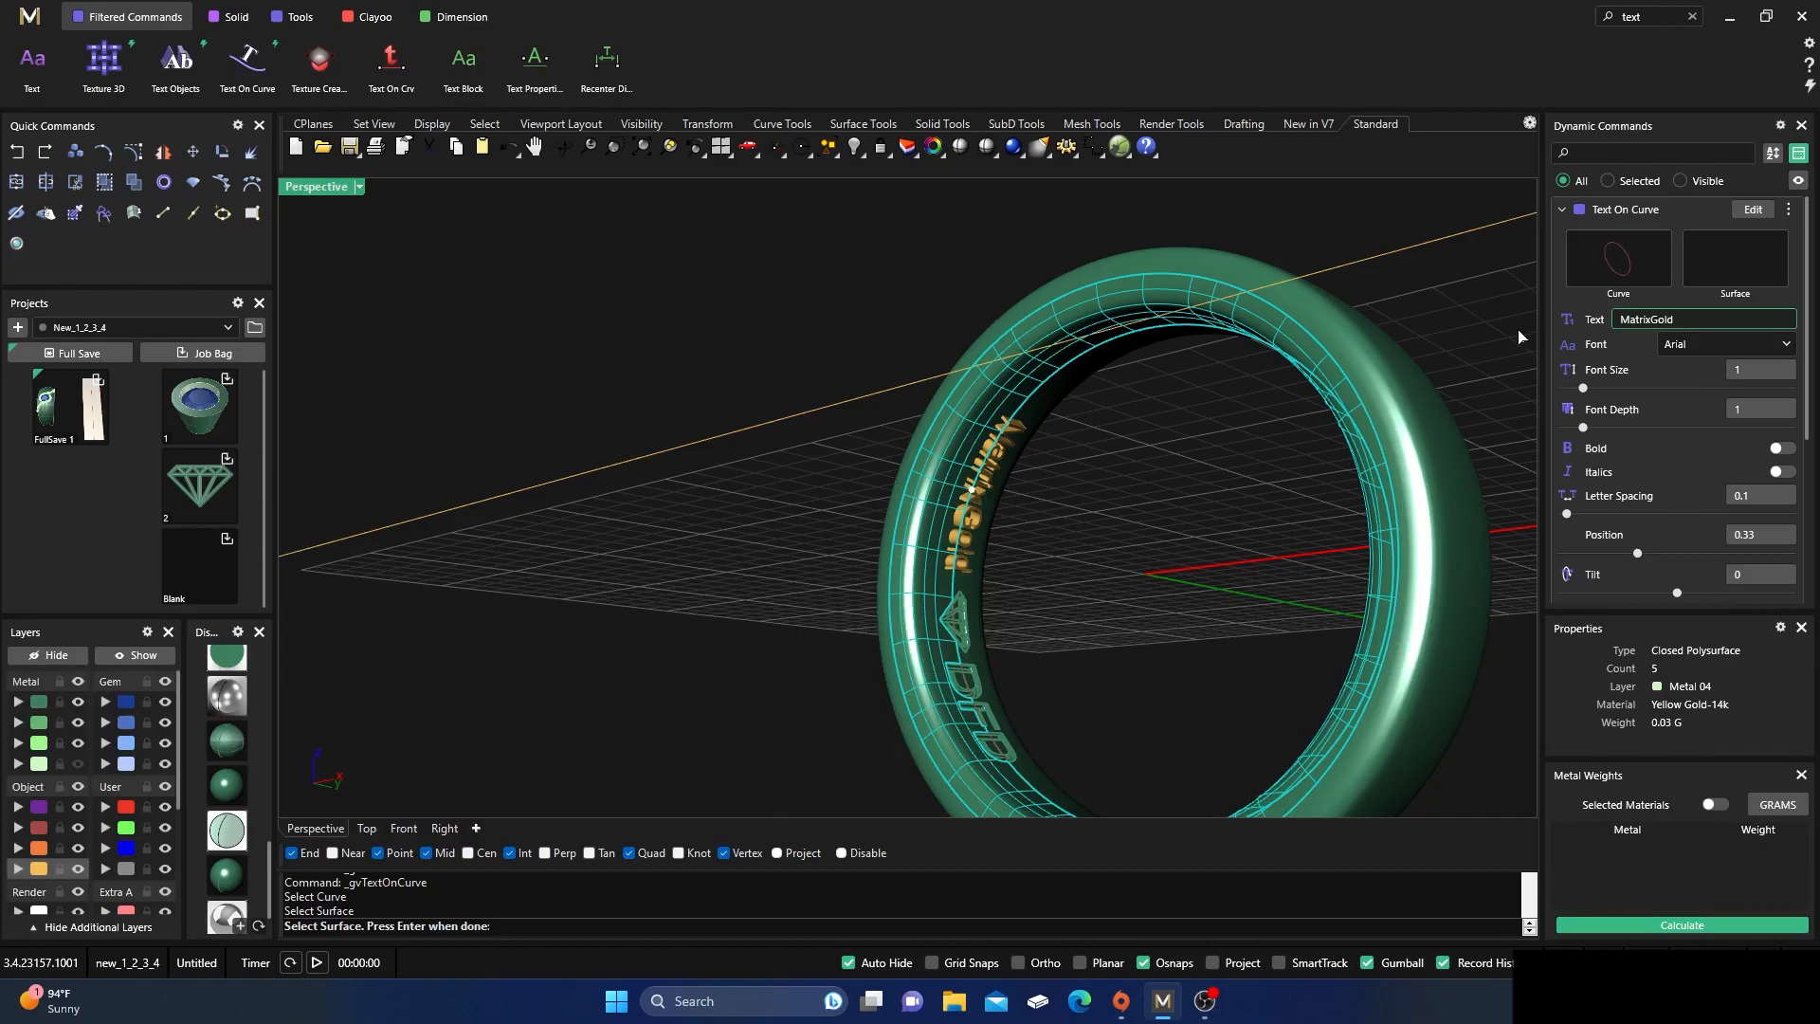
{"action": "key", "text": "Return"}
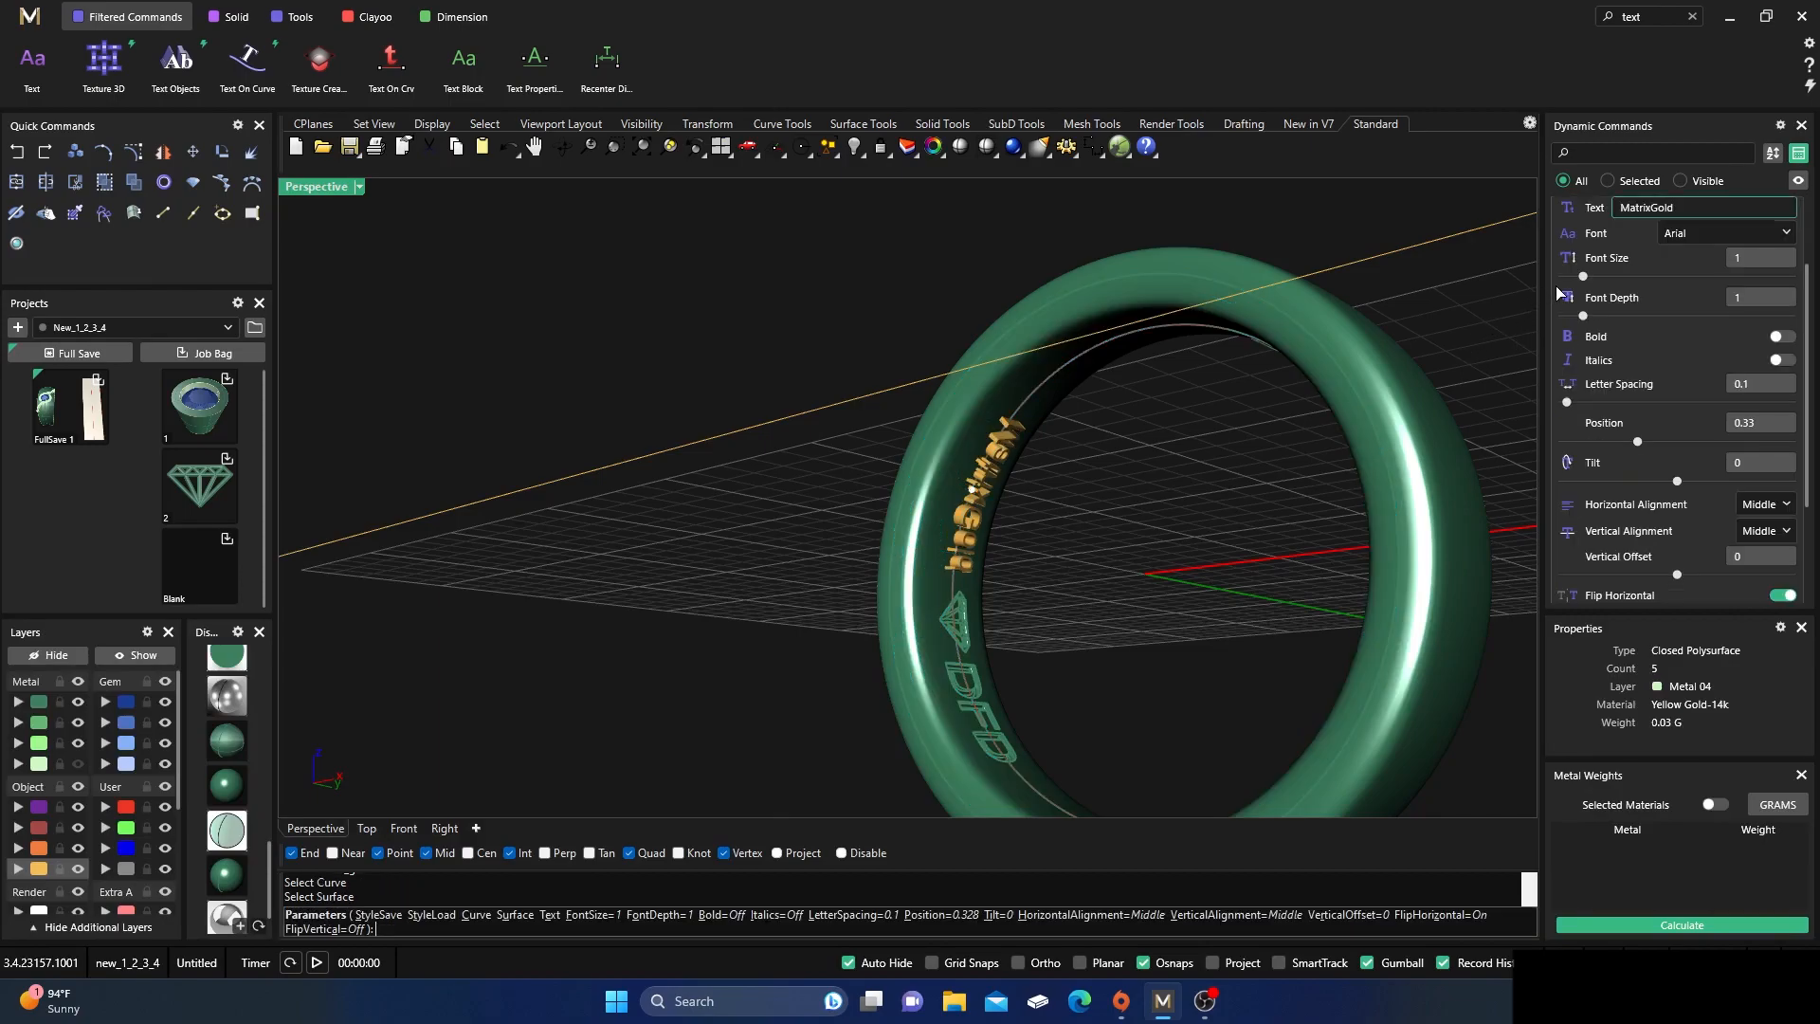
{"action": "left_click", "coordinate": [1769, 241]}
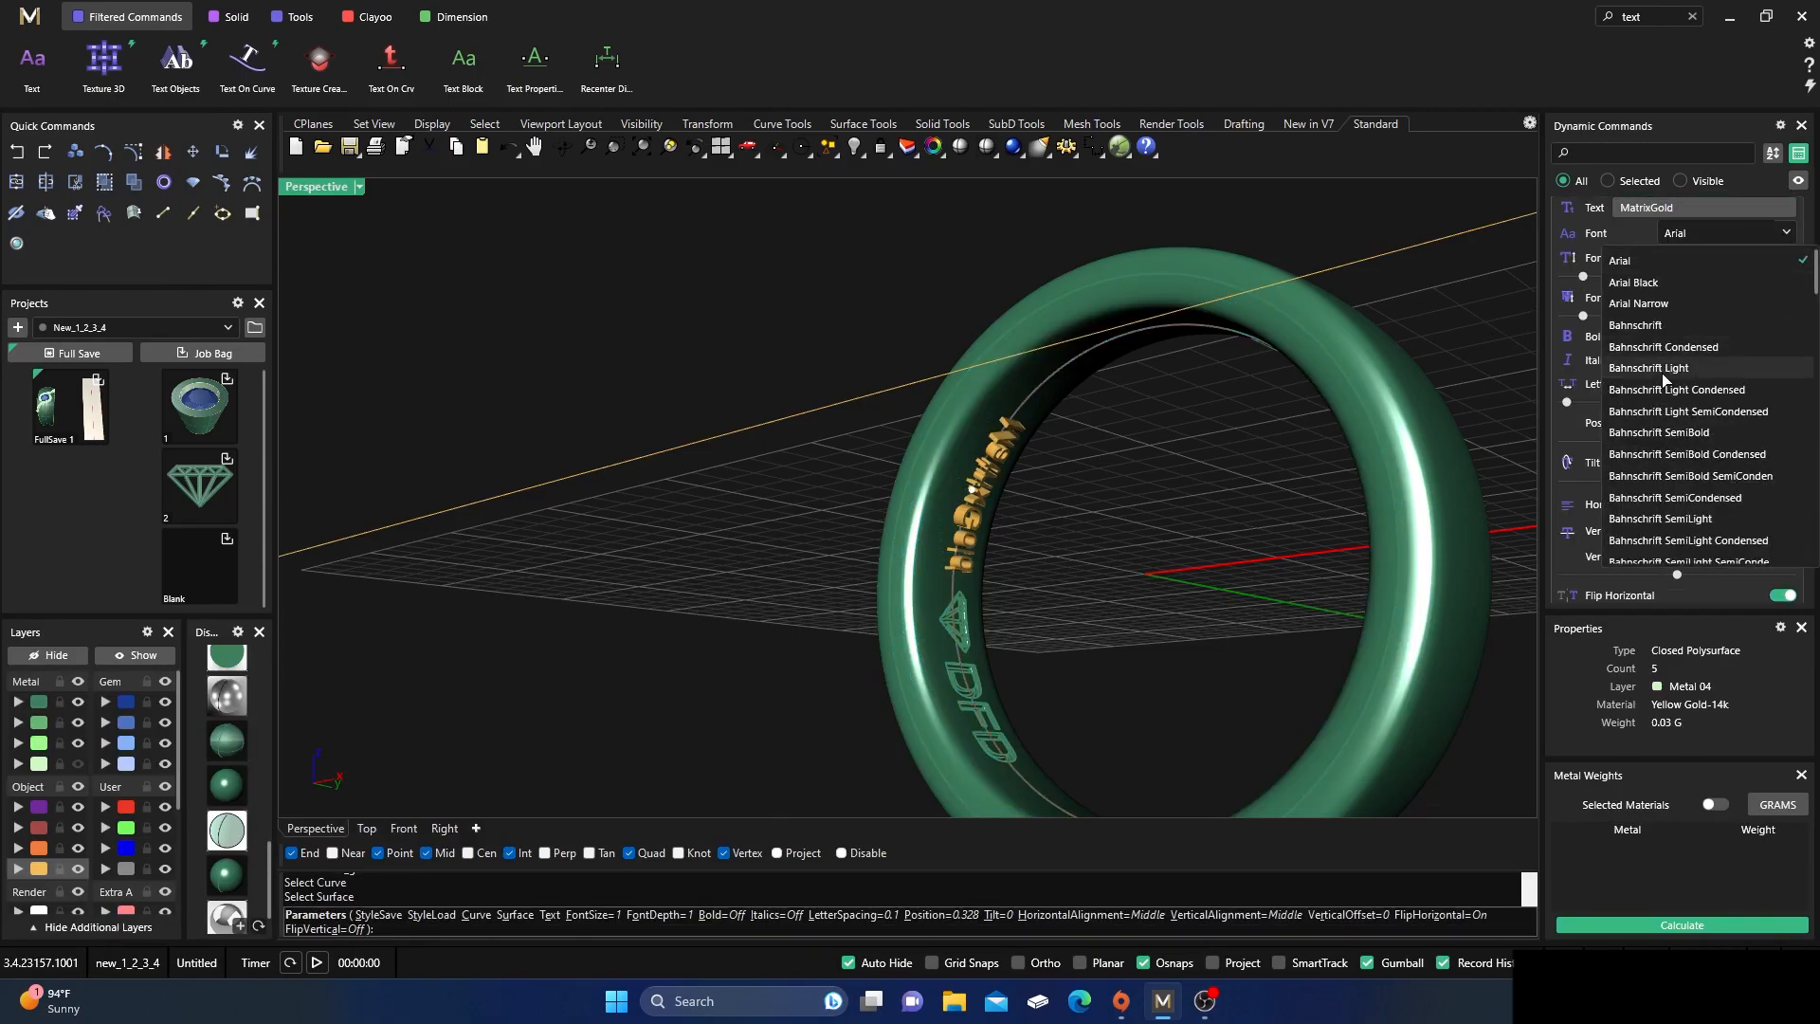
{"action": "left_click", "coordinate": [1766, 237]}
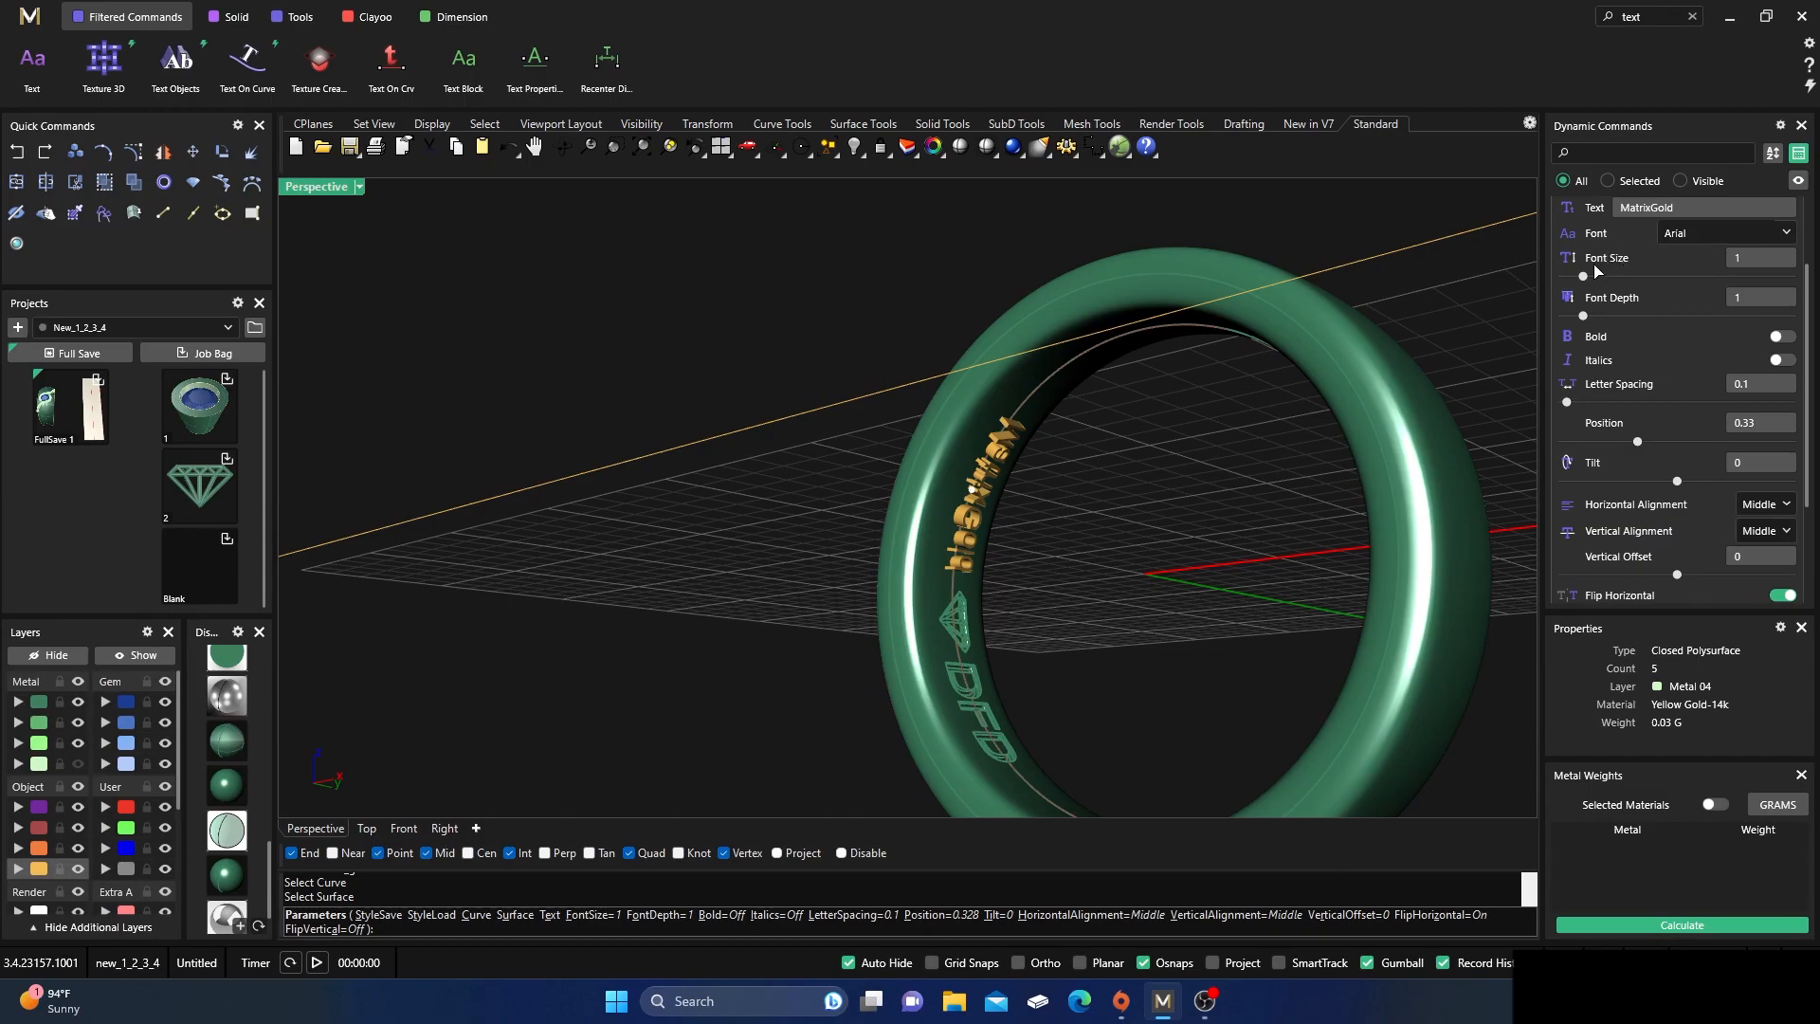
- Format the text on the inner curve as bold at font size 0.9 and change its wording to 14K
{"action": "mouse_move", "coordinate": [1586, 275]}
{"action": "left_mouse_down"}
{"action": "mouse_move", "coordinate": [1606, 287]}
{"action": "mouse_move", "coordinate": [1571, 290]}
{"action": "mouse_move", "coordinate": [1588, 301]}
{"action": "left_mouse_up"}
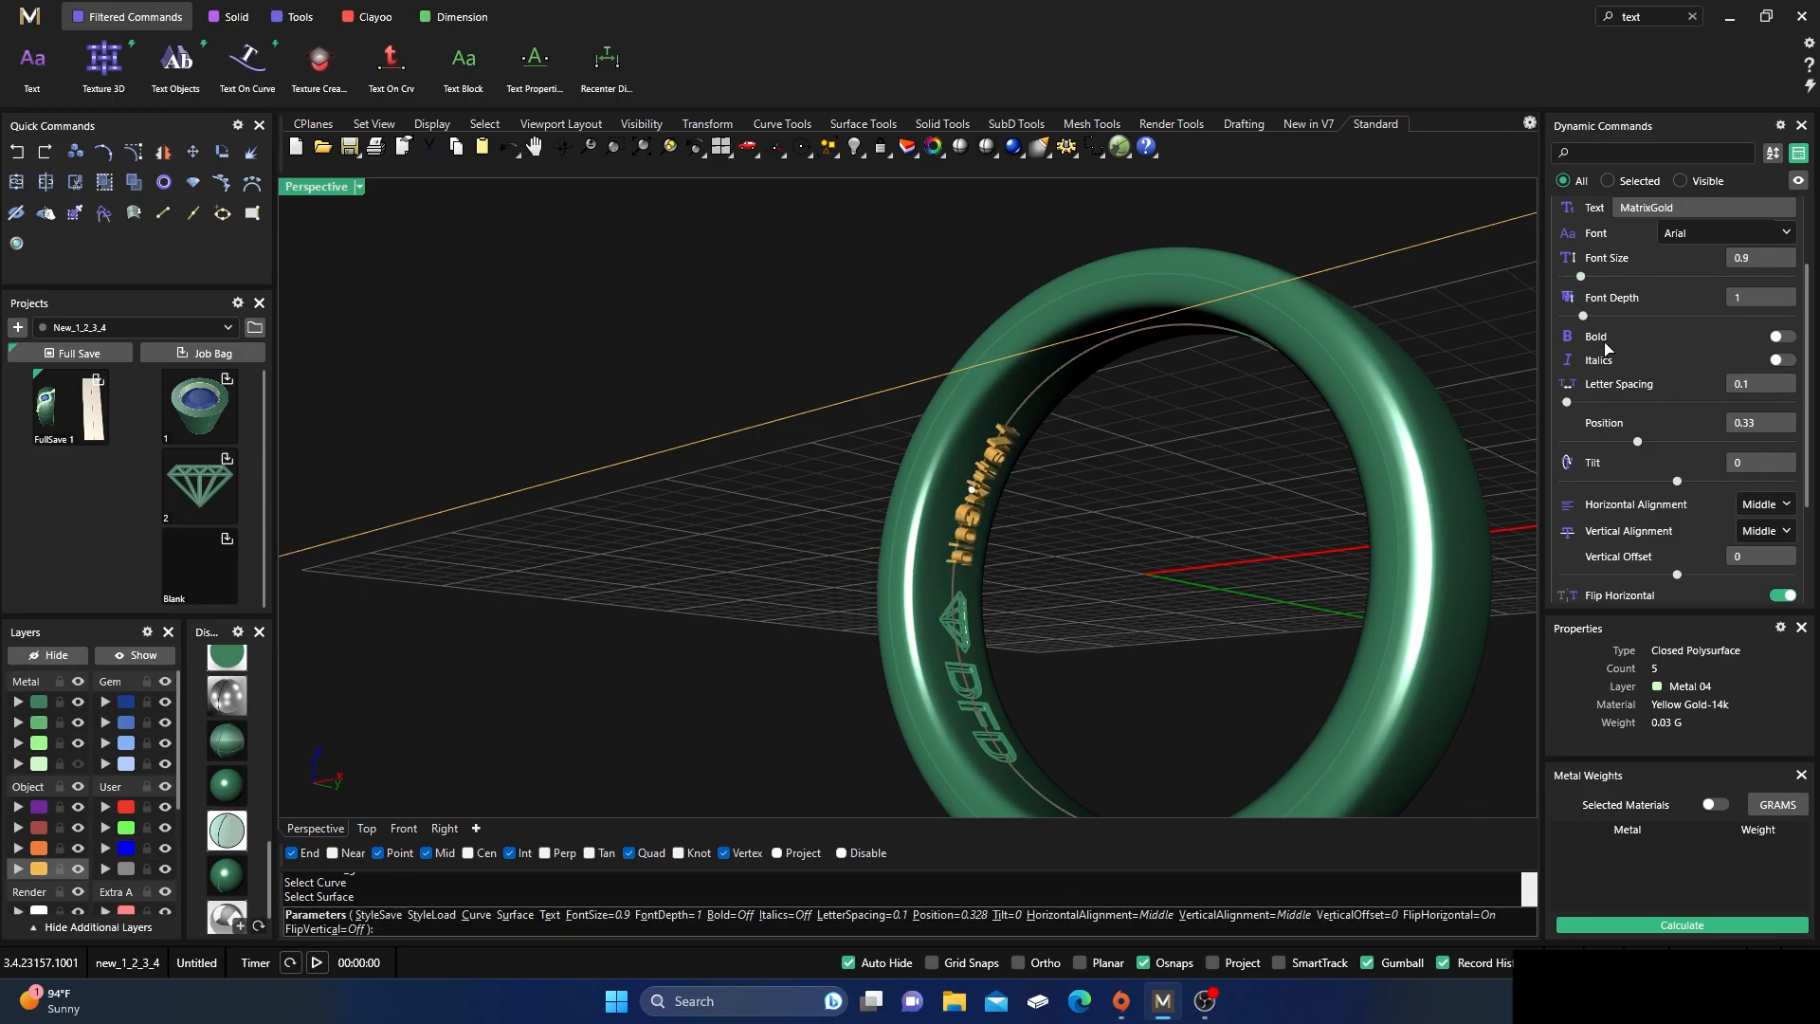
{"action": "left_click", "coordinate": [1782, 336]}
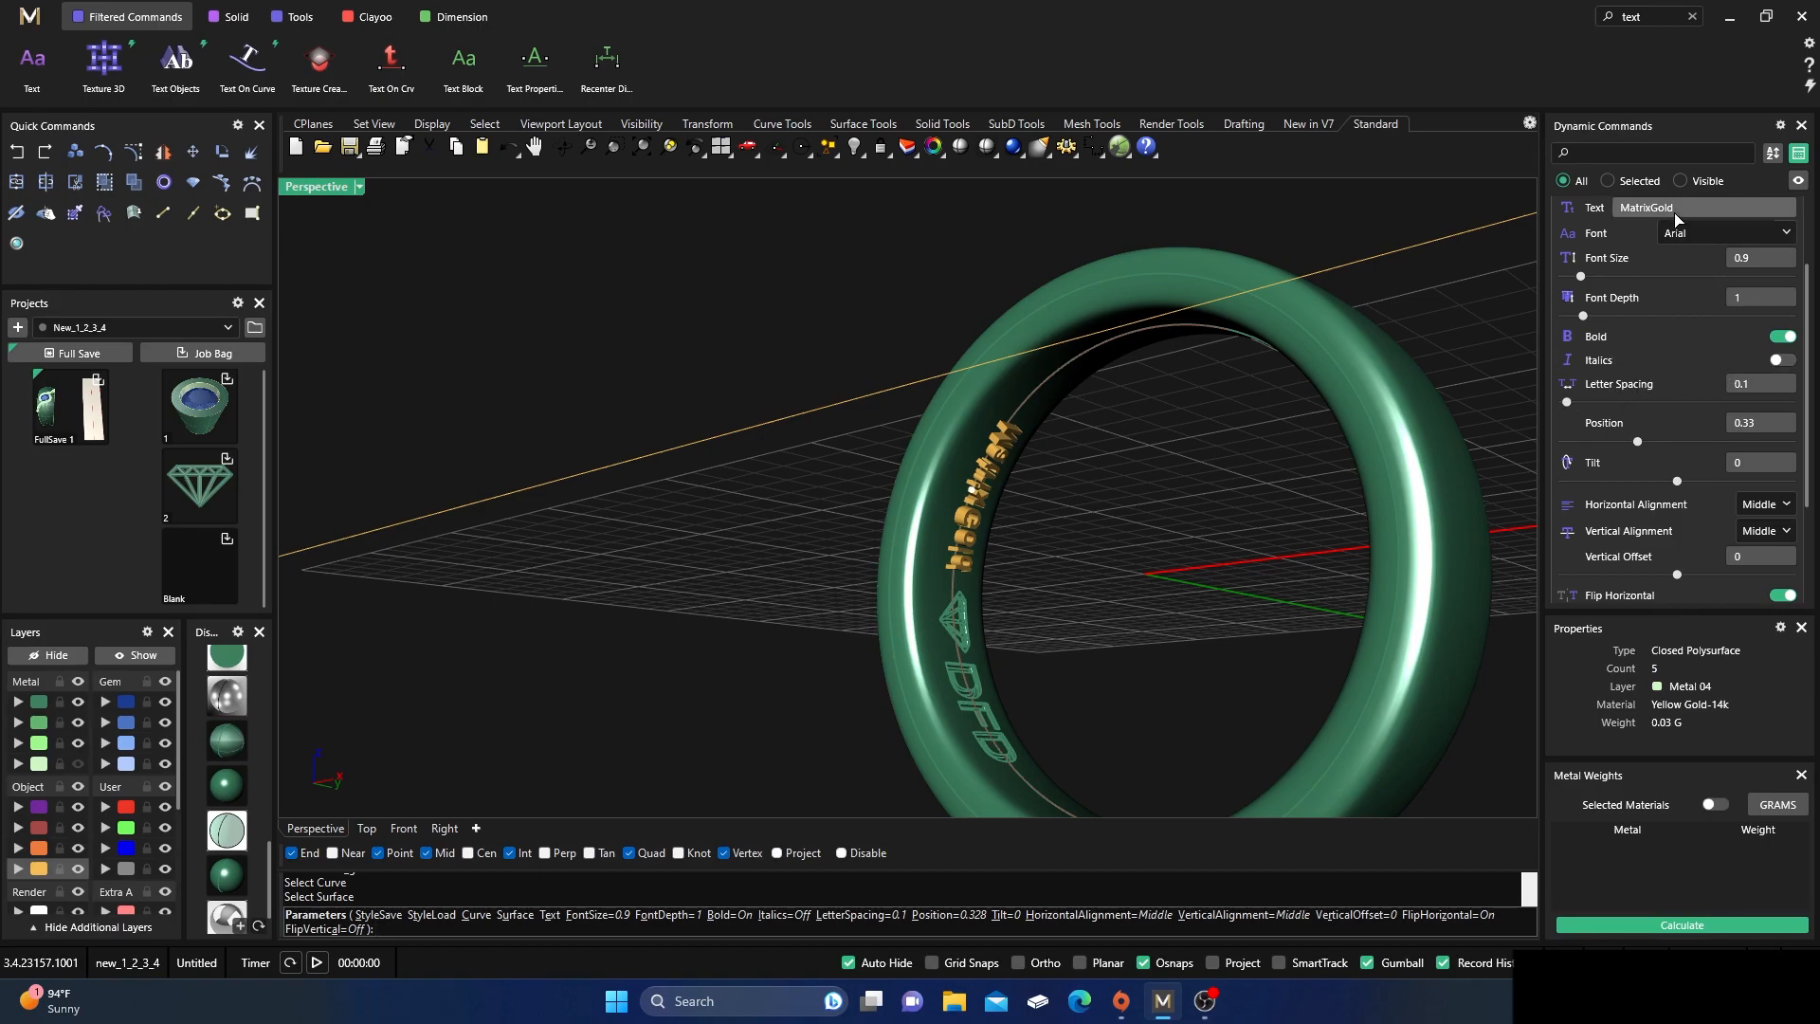
{"action": "double_click", "coordinate": [1625, 209]}
{"action": "type", "text": "14K"}
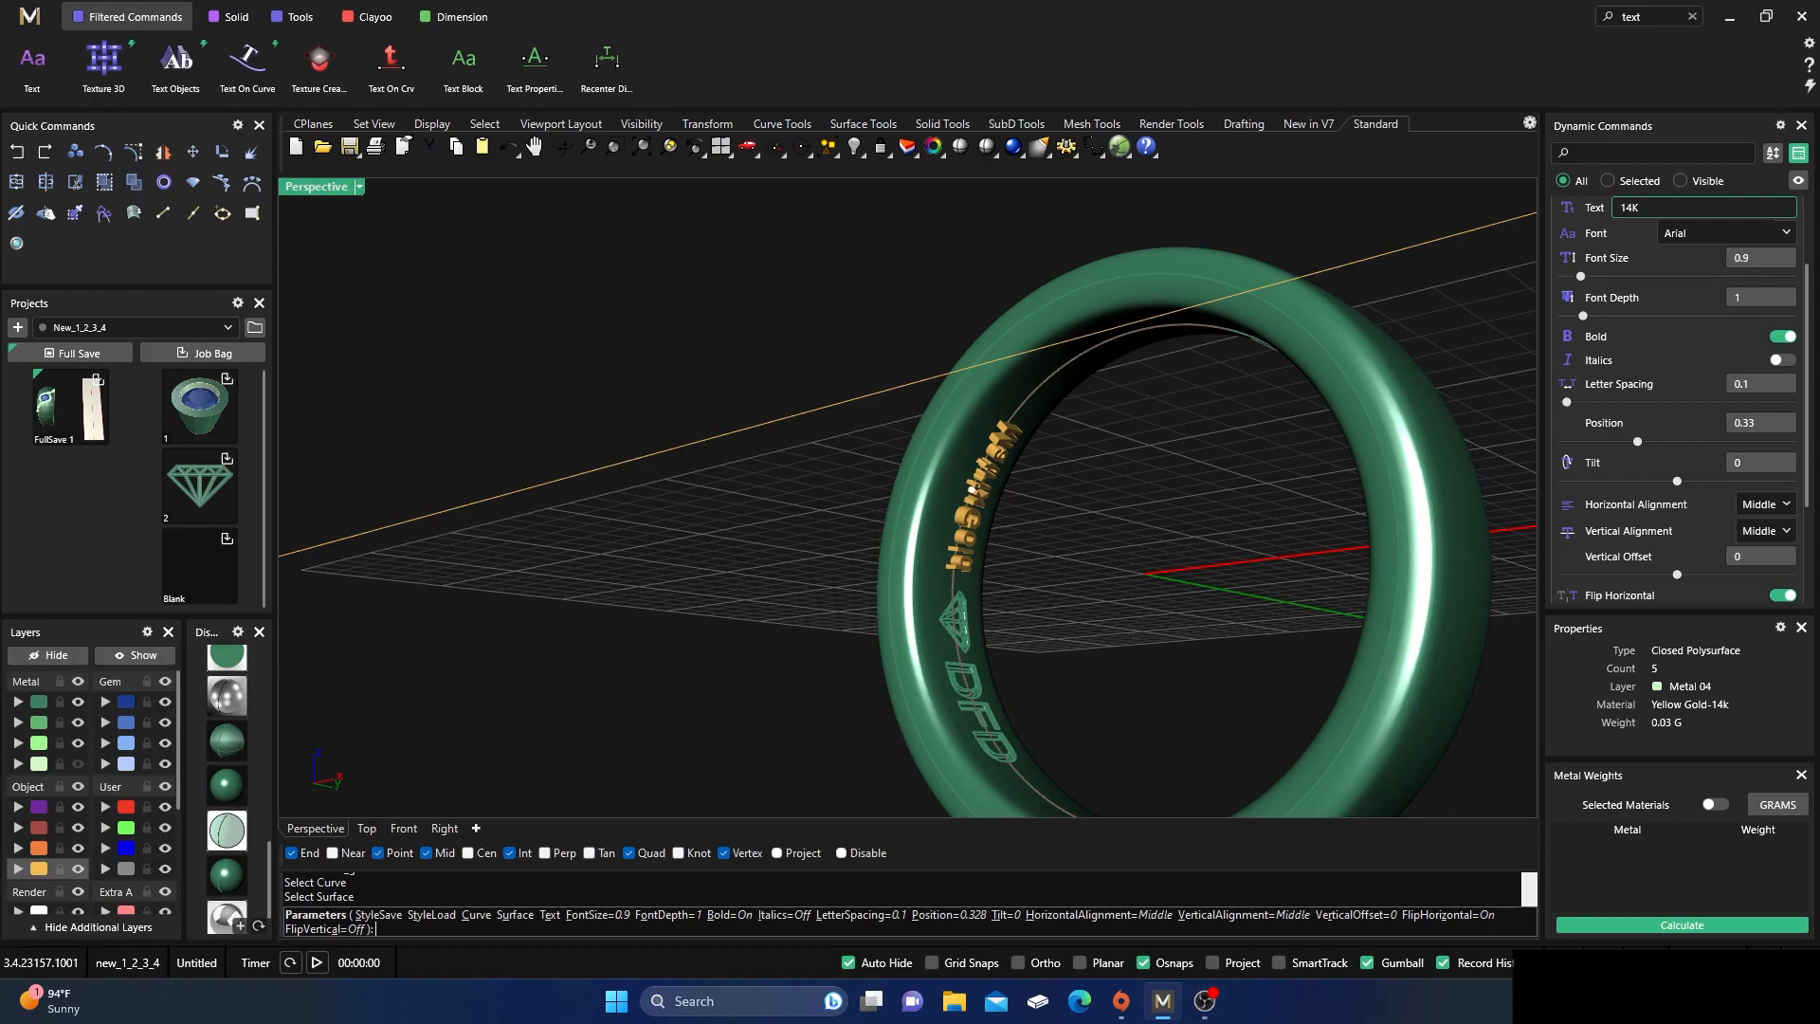
{"action": "key", "text": "Return"}
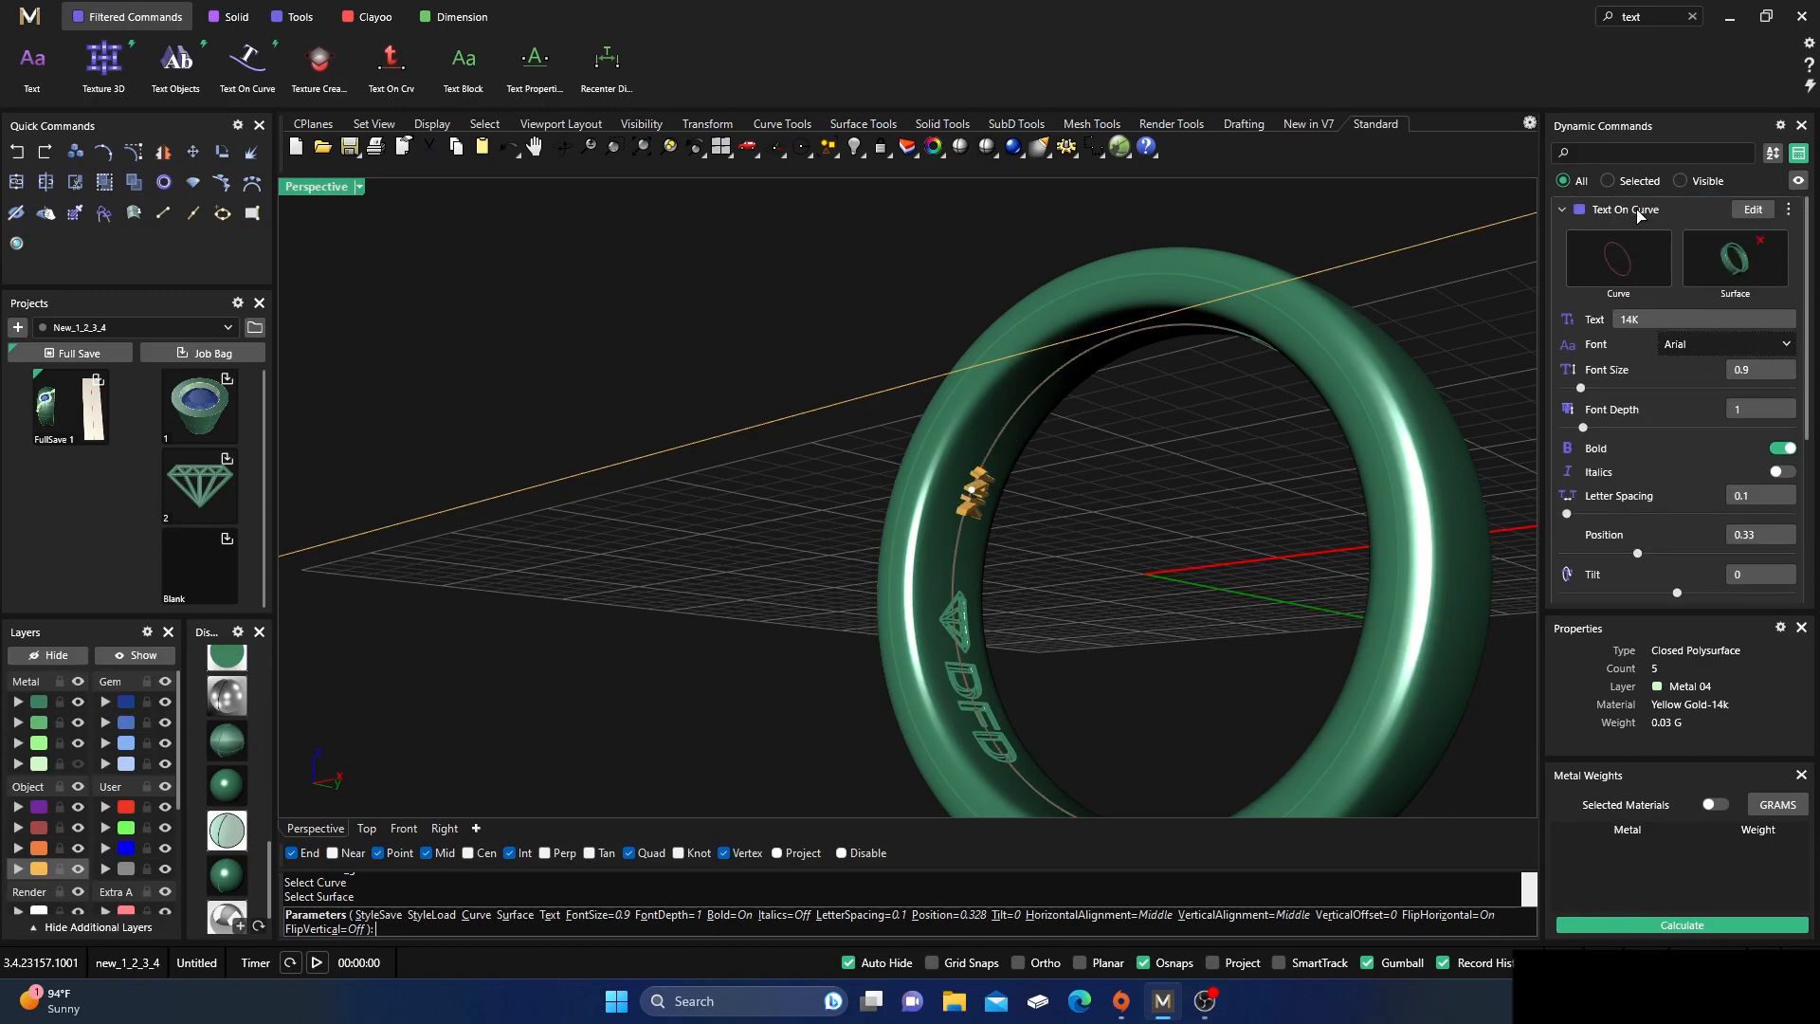
- Flip the 14K text vertically and slide it along the inner curve to about position 0.29, beside the engraved diamond
{"action": "scroll", "coordinate": [1057, 512], "scroll_direction": "up", "scroll_amount": 5}
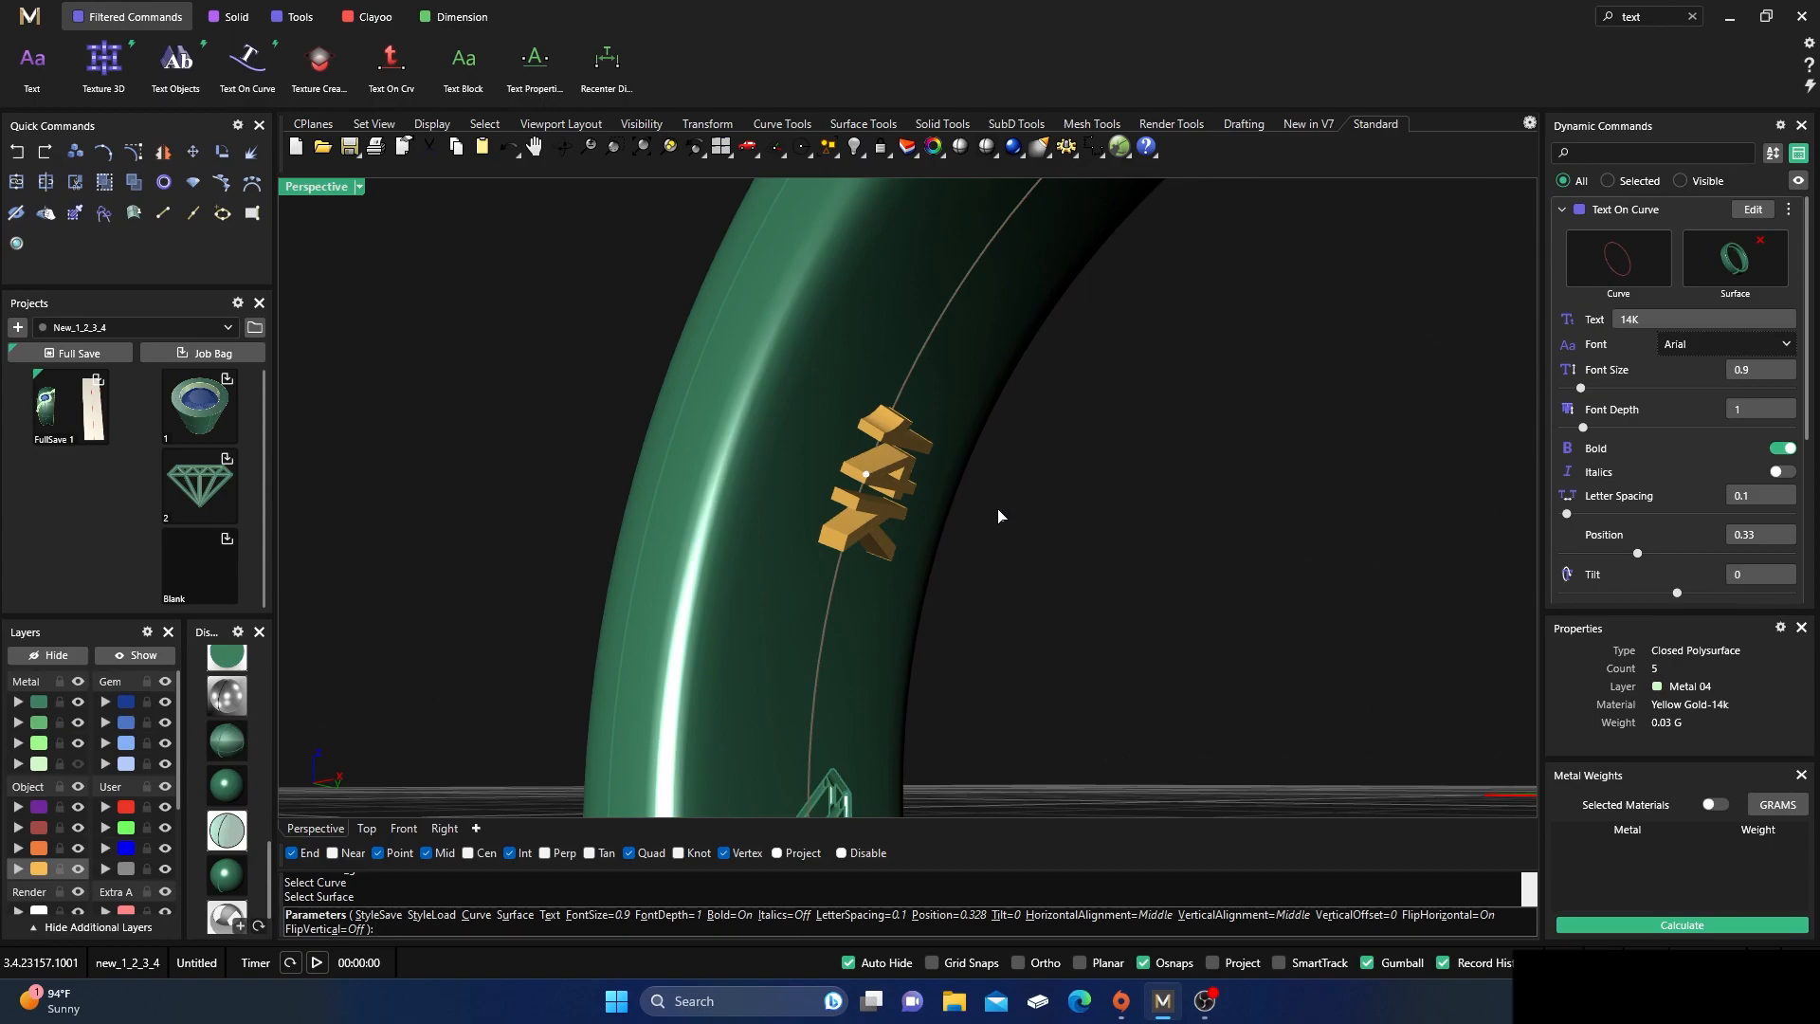
{"action": "scroll", "coordinate": [999, 512], "scroll_direction": "down", "scroll_amount": 1}
{"action": "scroll", "coordinate": [1593, 524], "scroll_direction": "down", "scroll_amount": 3}
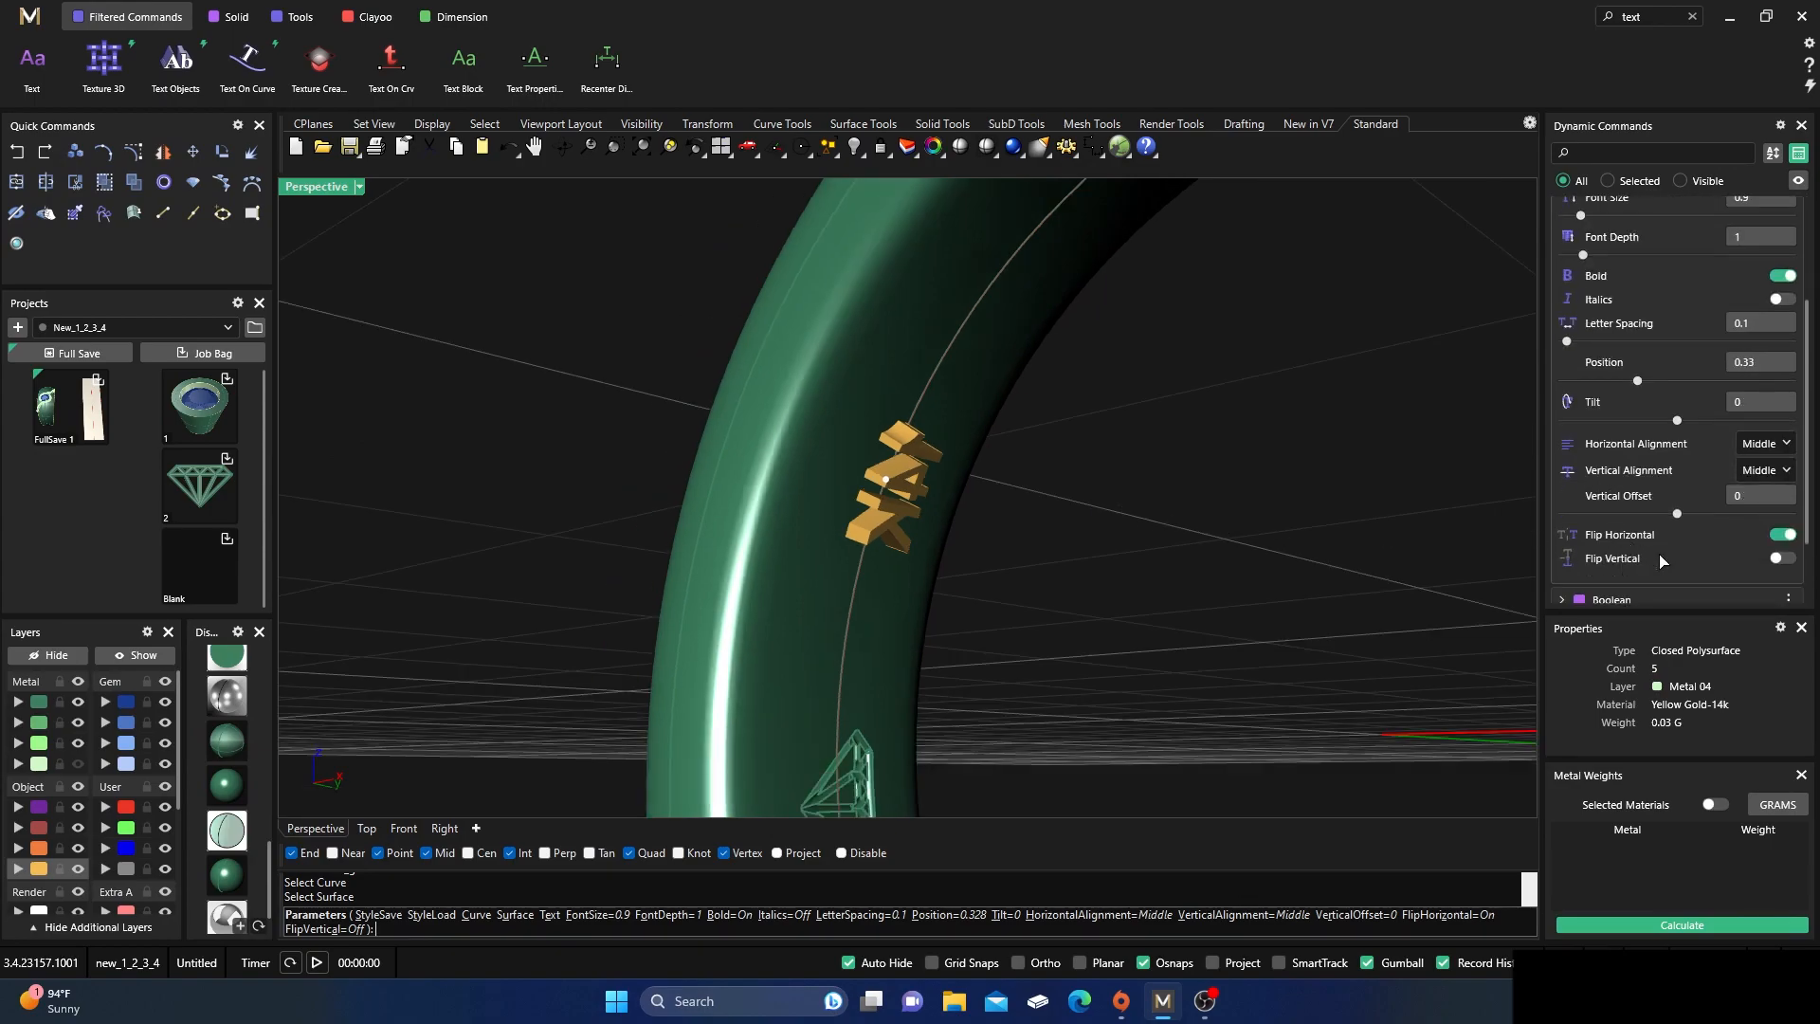
{"action": "left_click", "coordinate": [1795, 564]}
{"action": "scroll", "coordinate": [817, 441], "scroll_direction": "down", "scroll_amount": 5}
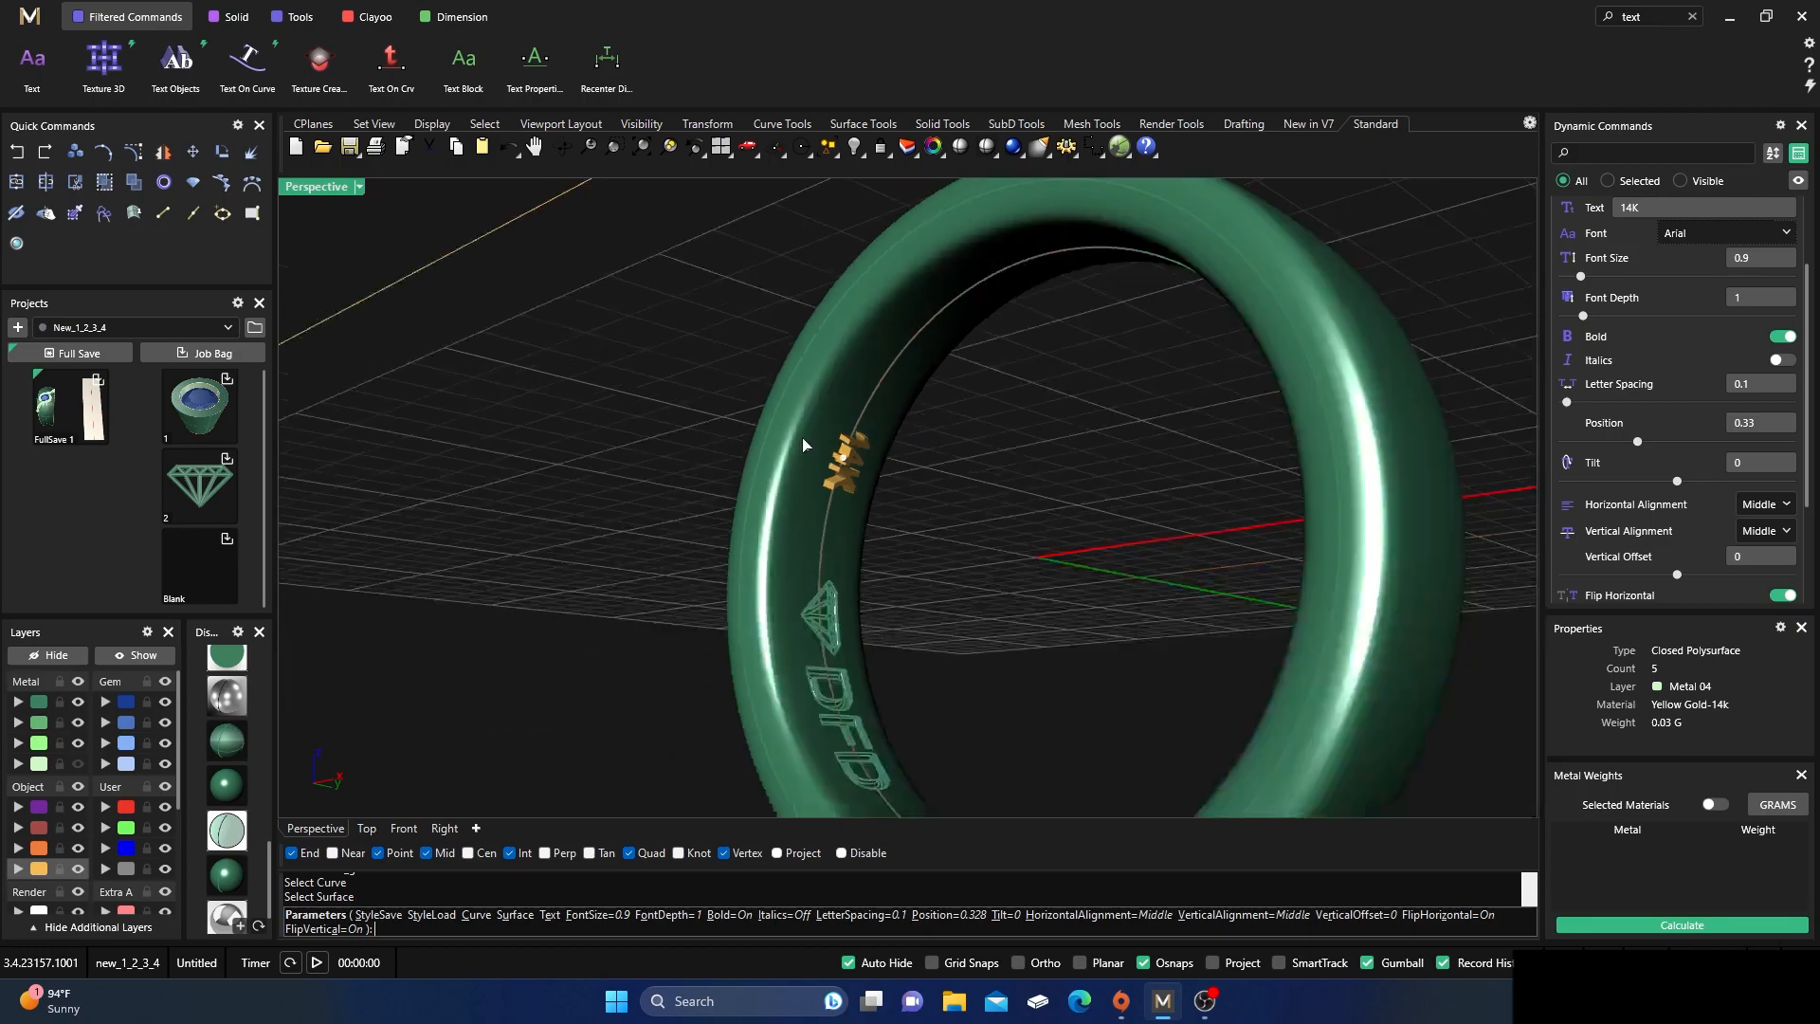
{"action": "left_click_drag", "start_coordinate": [821, 429], "coordinate": [793, 495]}
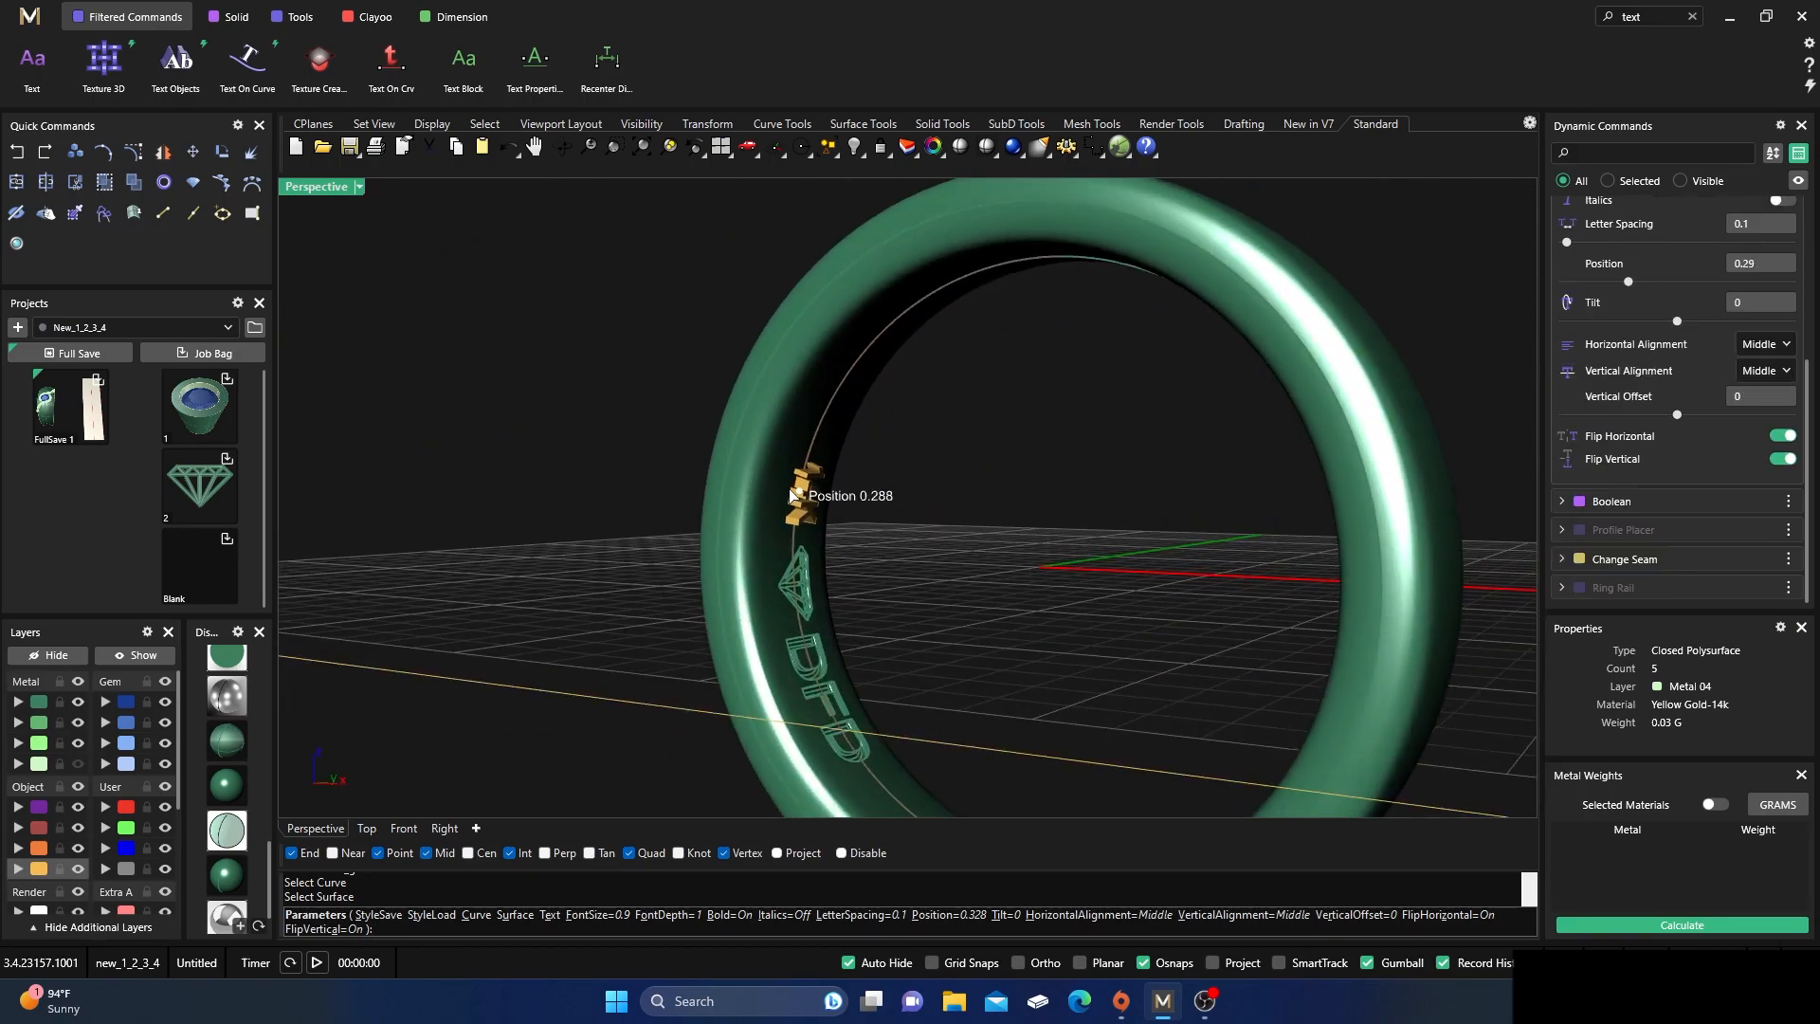
- Switch the viewport to wireframe display and examine how deeply the 14K letters sit in the inner band wall
{"action": "right_click_drag", "start_coordinate": [793, 495], "coordinate": [747, 580]}
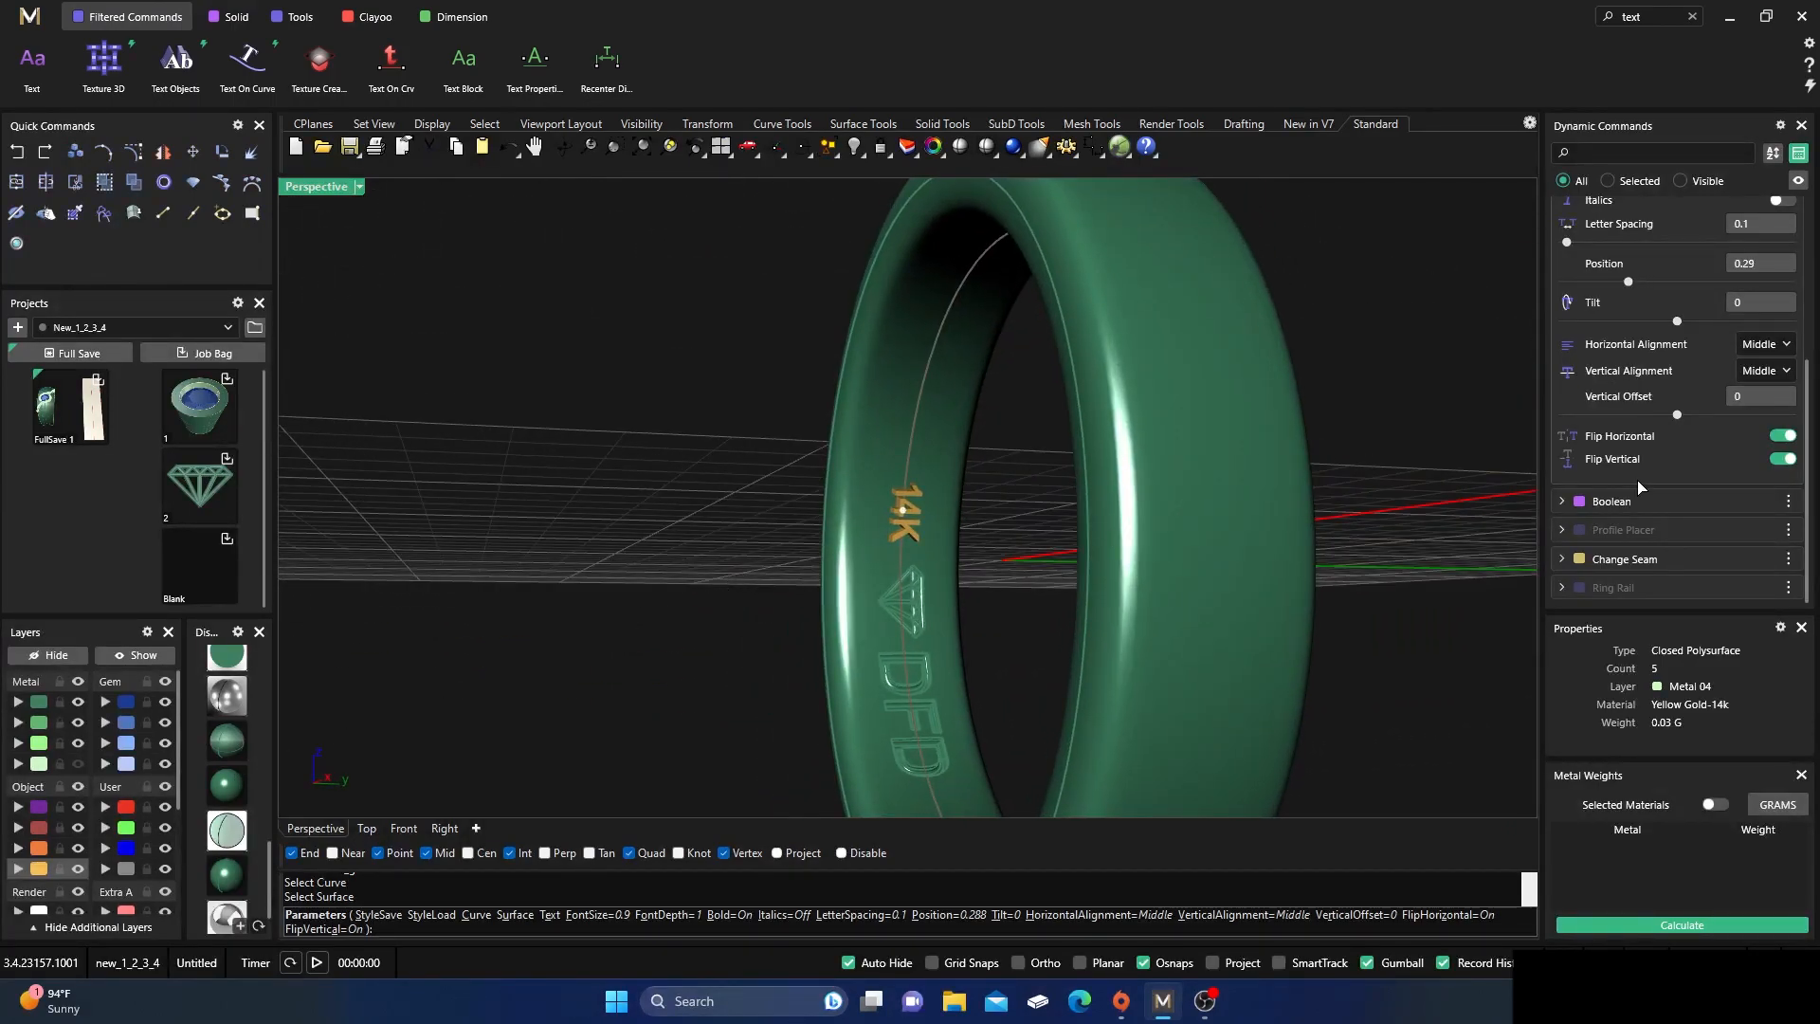
{"action": "right_click_drag", "start_coordinate": [969, 495], "coordinate": [816, 495]}
{"action": "scroll", "coordinate": [815, 495], "scroll_direction": "up", "scroll_amount": 3}
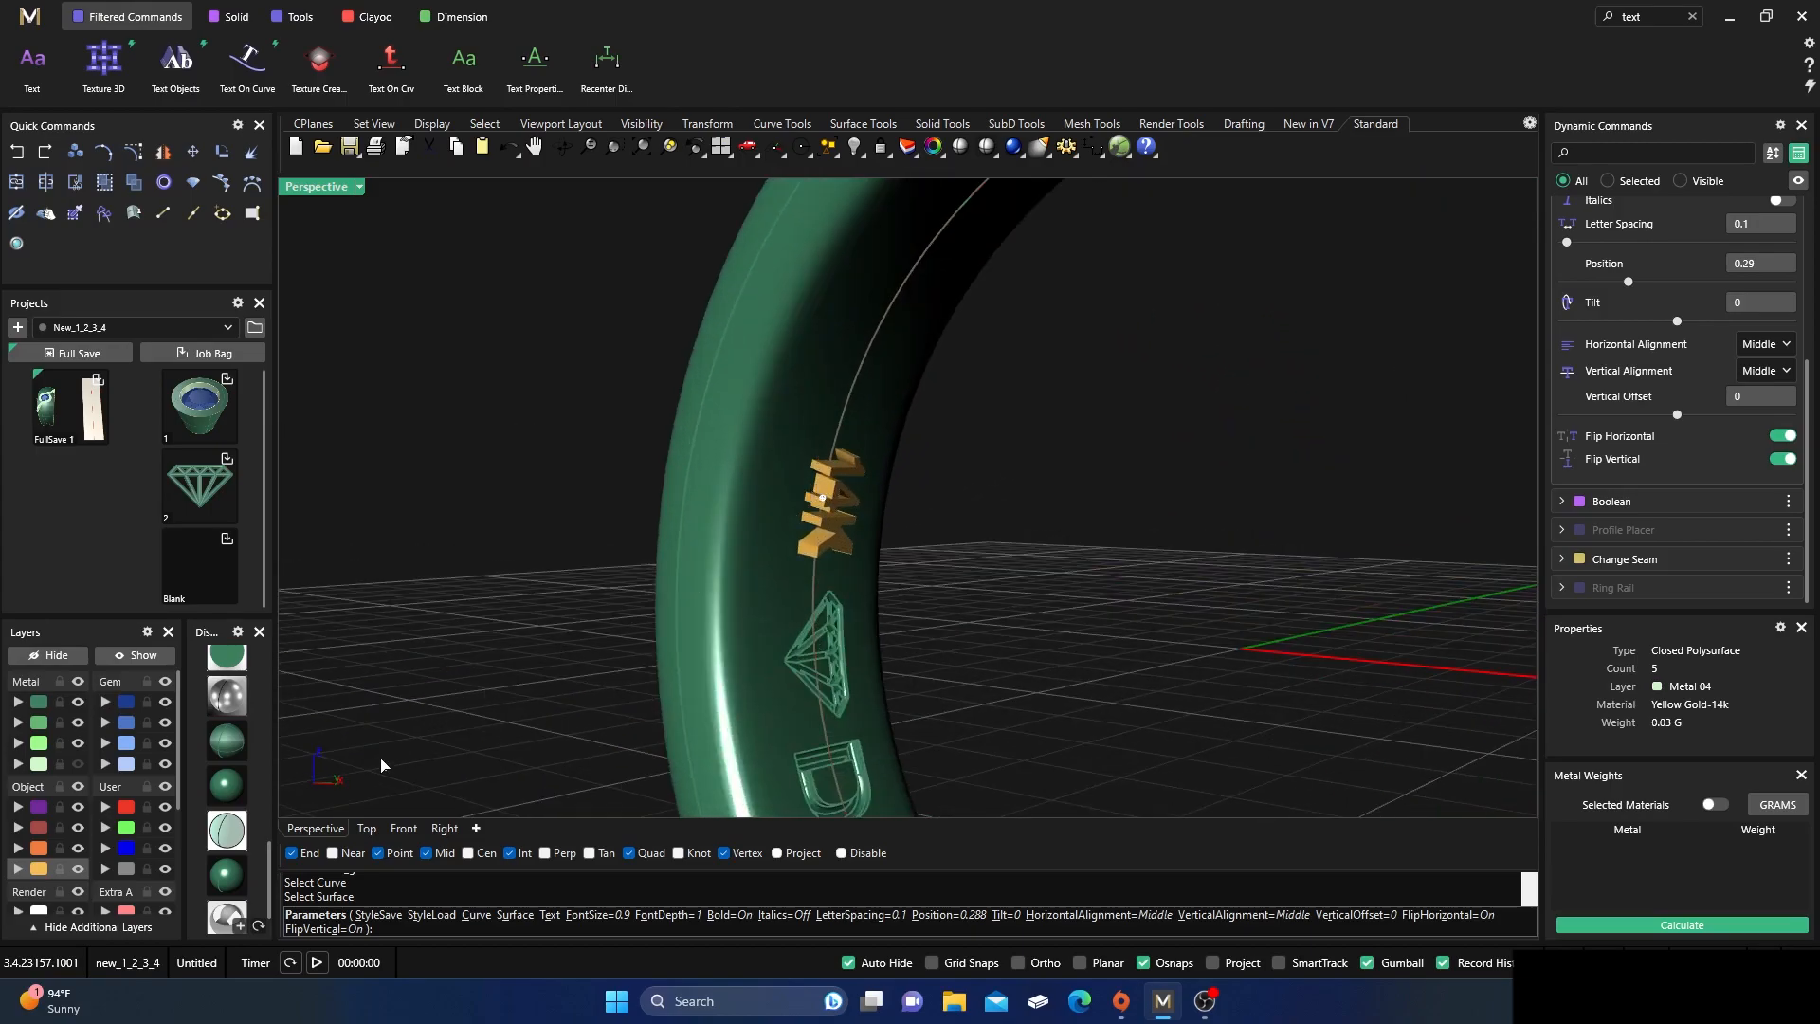
{"action": "scroll", "coordinate": [695, 486], "scroll_direction": "down", "scroll_amount": 4}
{"action": "right_click_drag", "start_coordinate": [694, 486], "coordinate": [695, 541]}
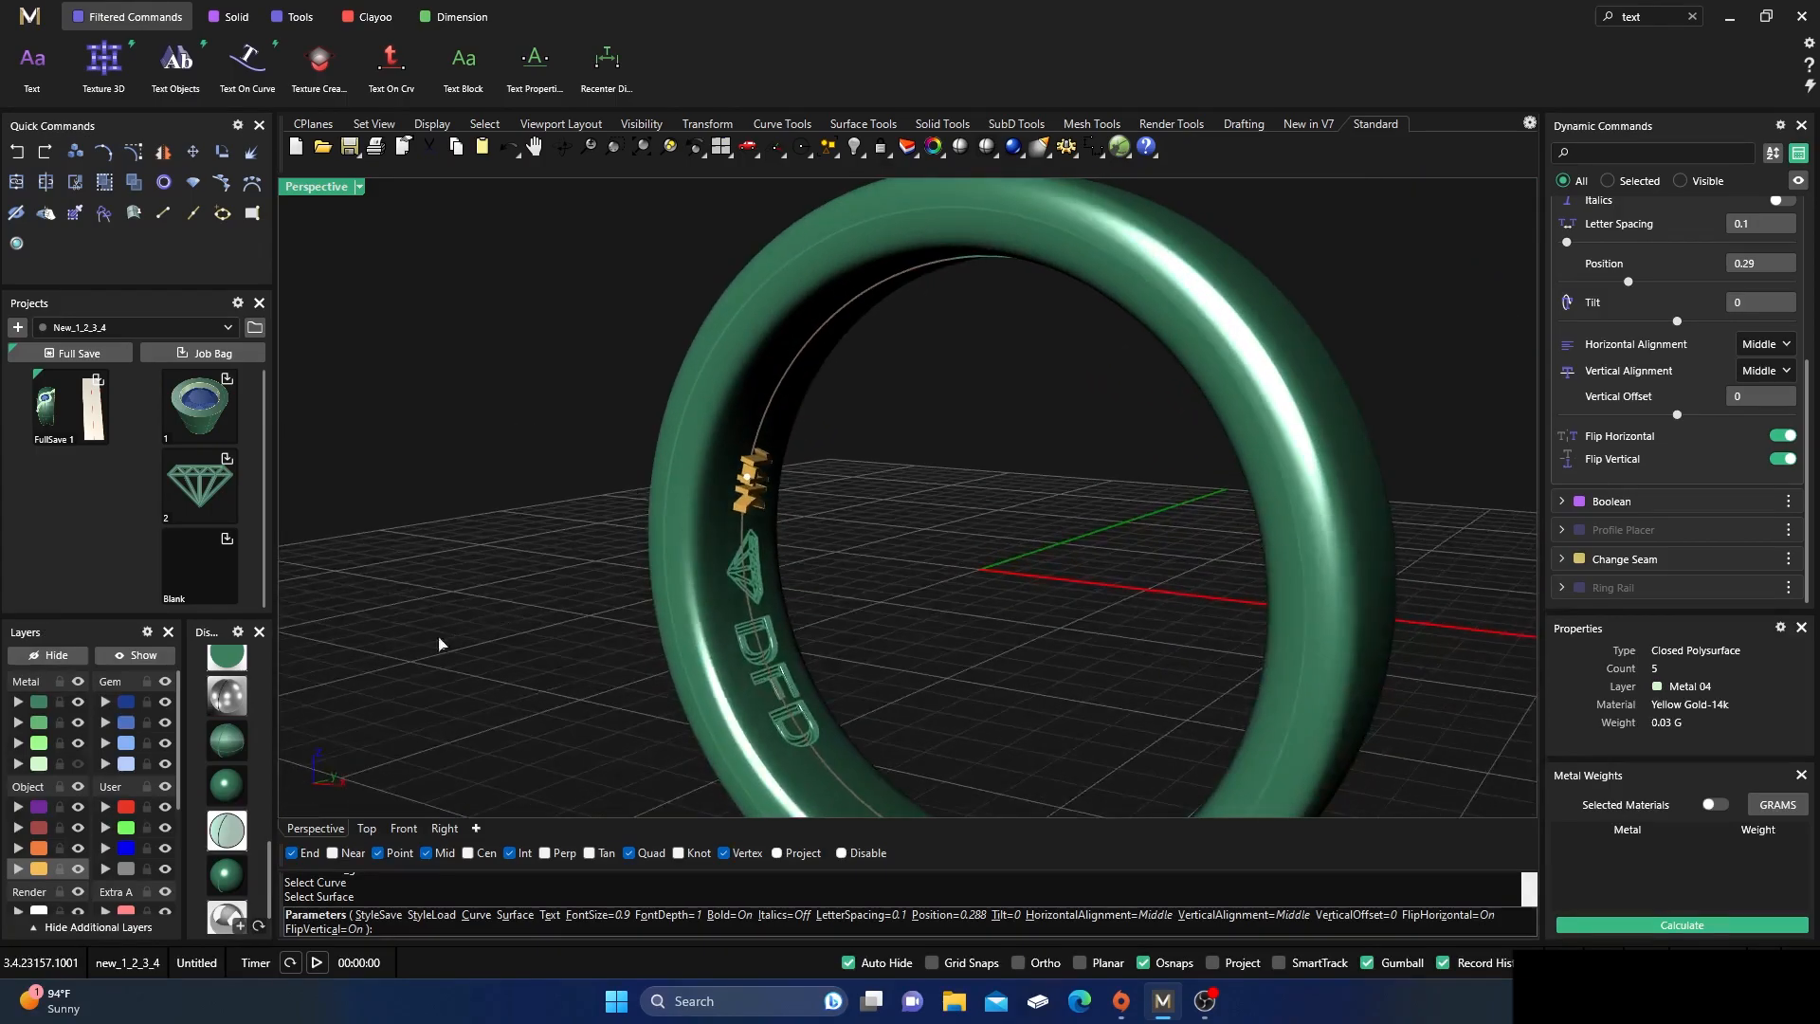
{"action": "scroll", "coordinate": [228, 706], "scroll_direction": "up", "scroll_amount": 6}
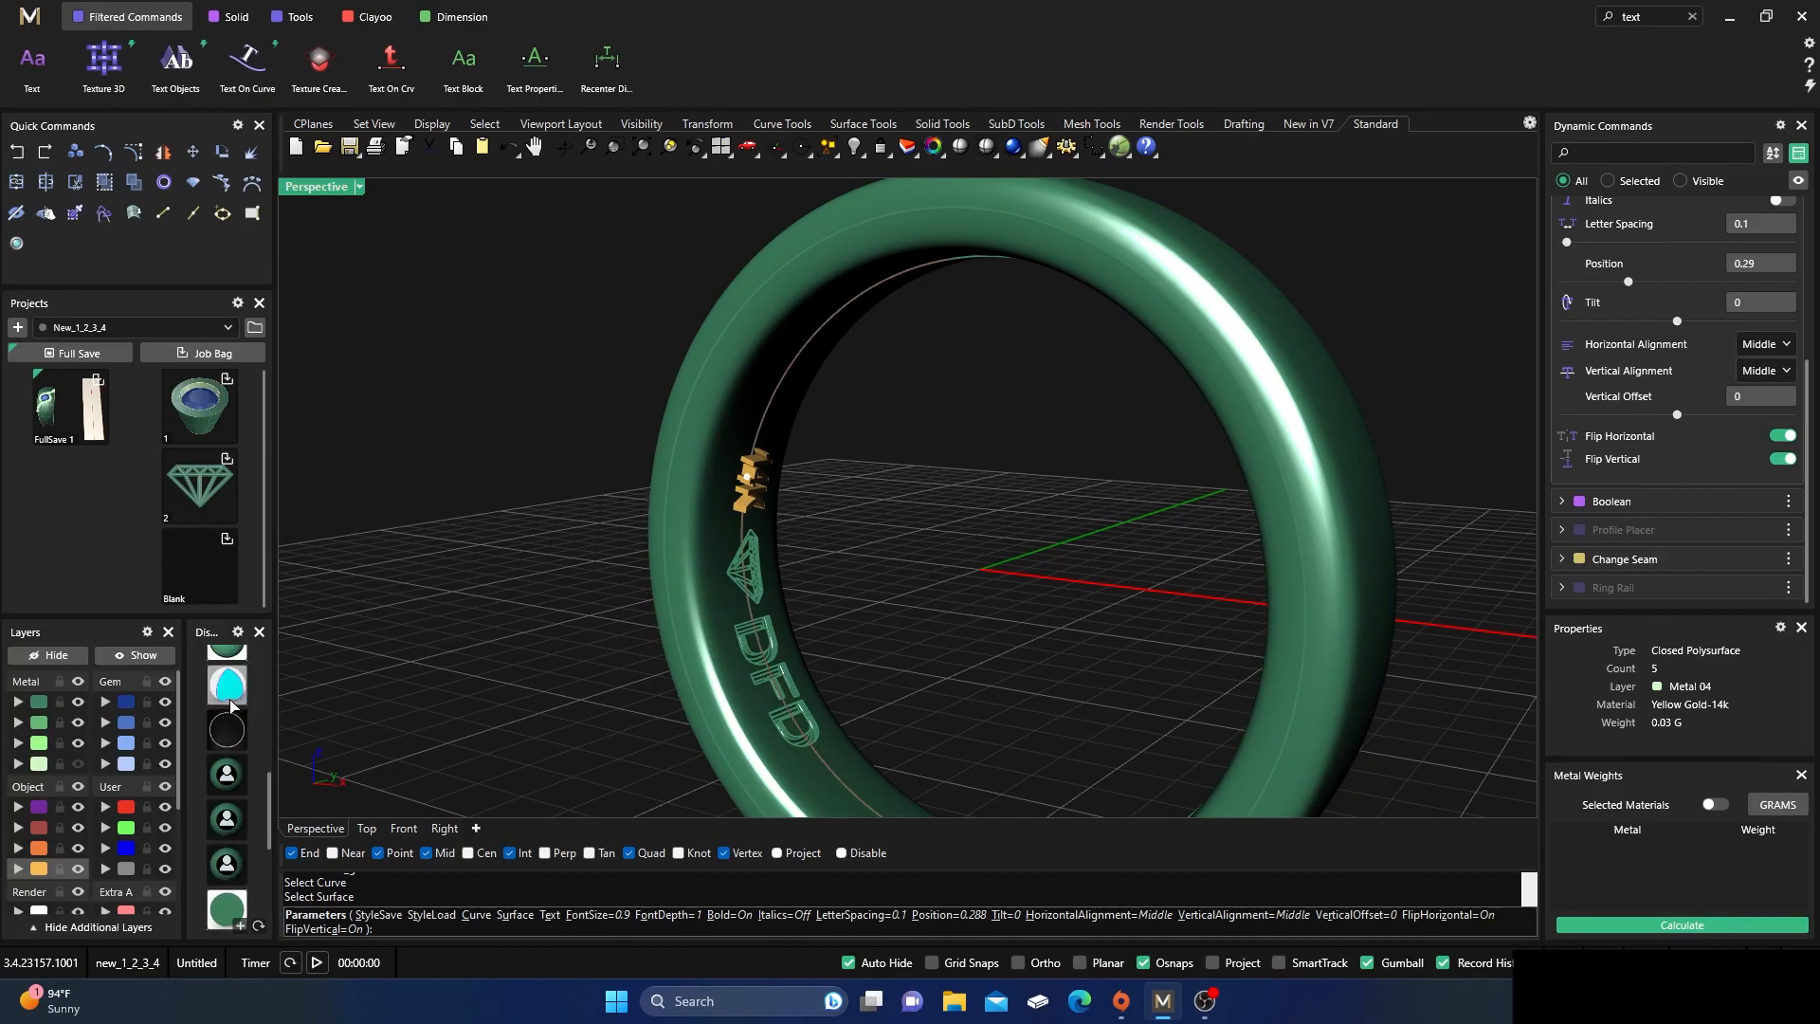
{"action": "scroll", "coordinate": [228, 706], "scroll_direction": "up", "scroll_amount": 1}
{"action": "left_click", "coordinate": [231, 679]}
{"action": "right_click_drag", "start_coordinate": [429, 621], "coordinate": [589, 618]}
{"action": "scroll", "coordinate": [679, 502], "scroll_direction": "up", "scroll_amount": 7}
{"action": "right_click_drag", "start_coordinate": [678, 502], "coordinate": [707, 471]}
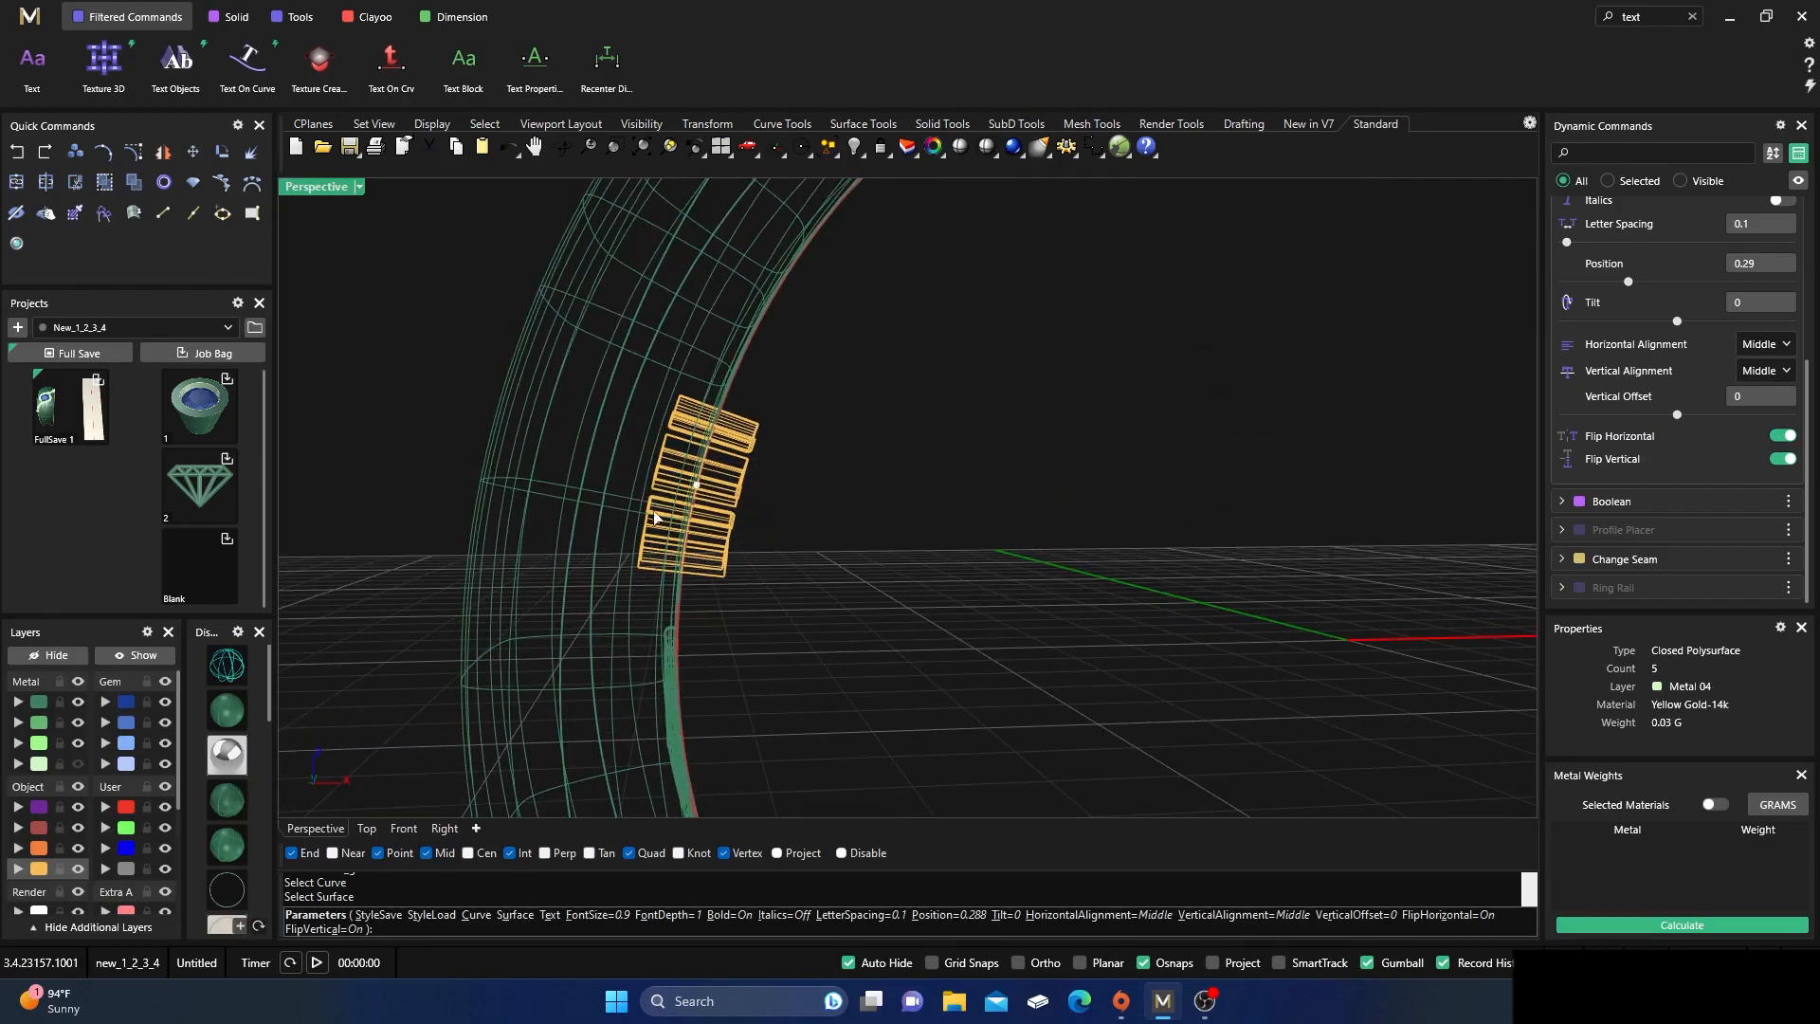
{"action": "right_click_drag", "start_coordinate": [1002, 631], "coordinate": [795, 606]}
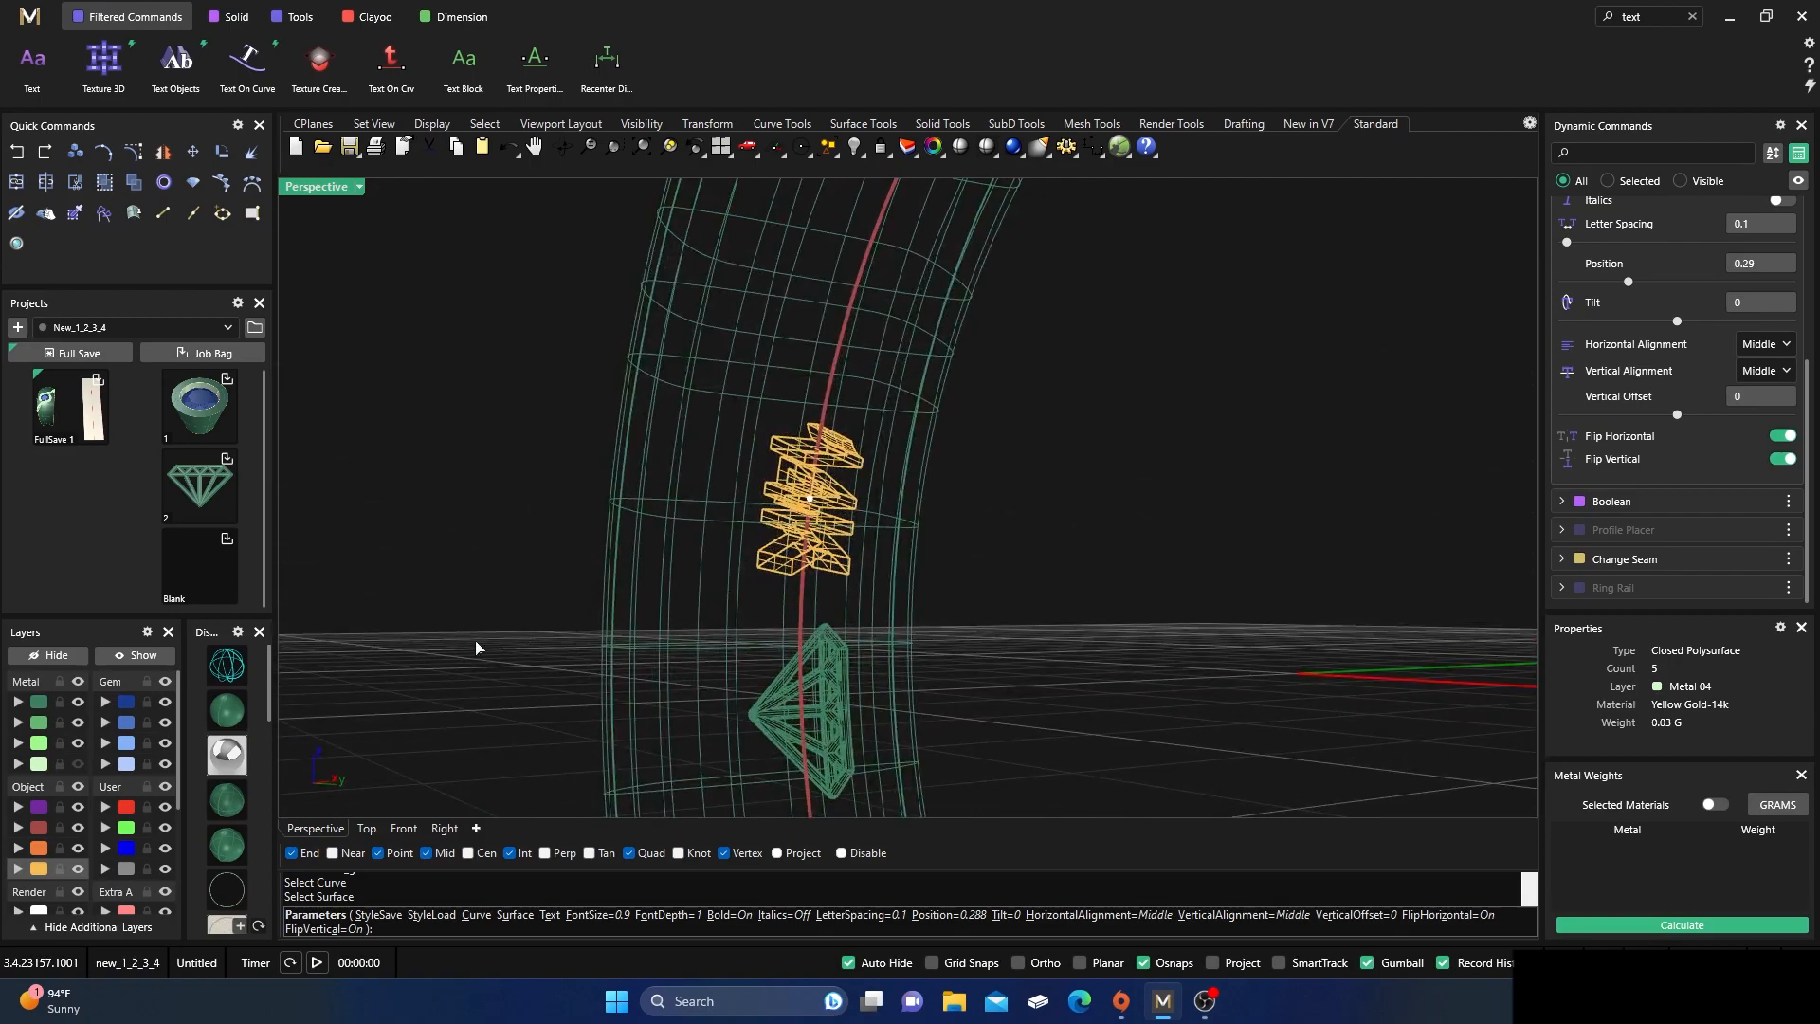
- Switch the viewport to shaded display and inspect the 14K letters against the ring's inner surface
{"action": "left_click", "coordinate": [226, 713]}
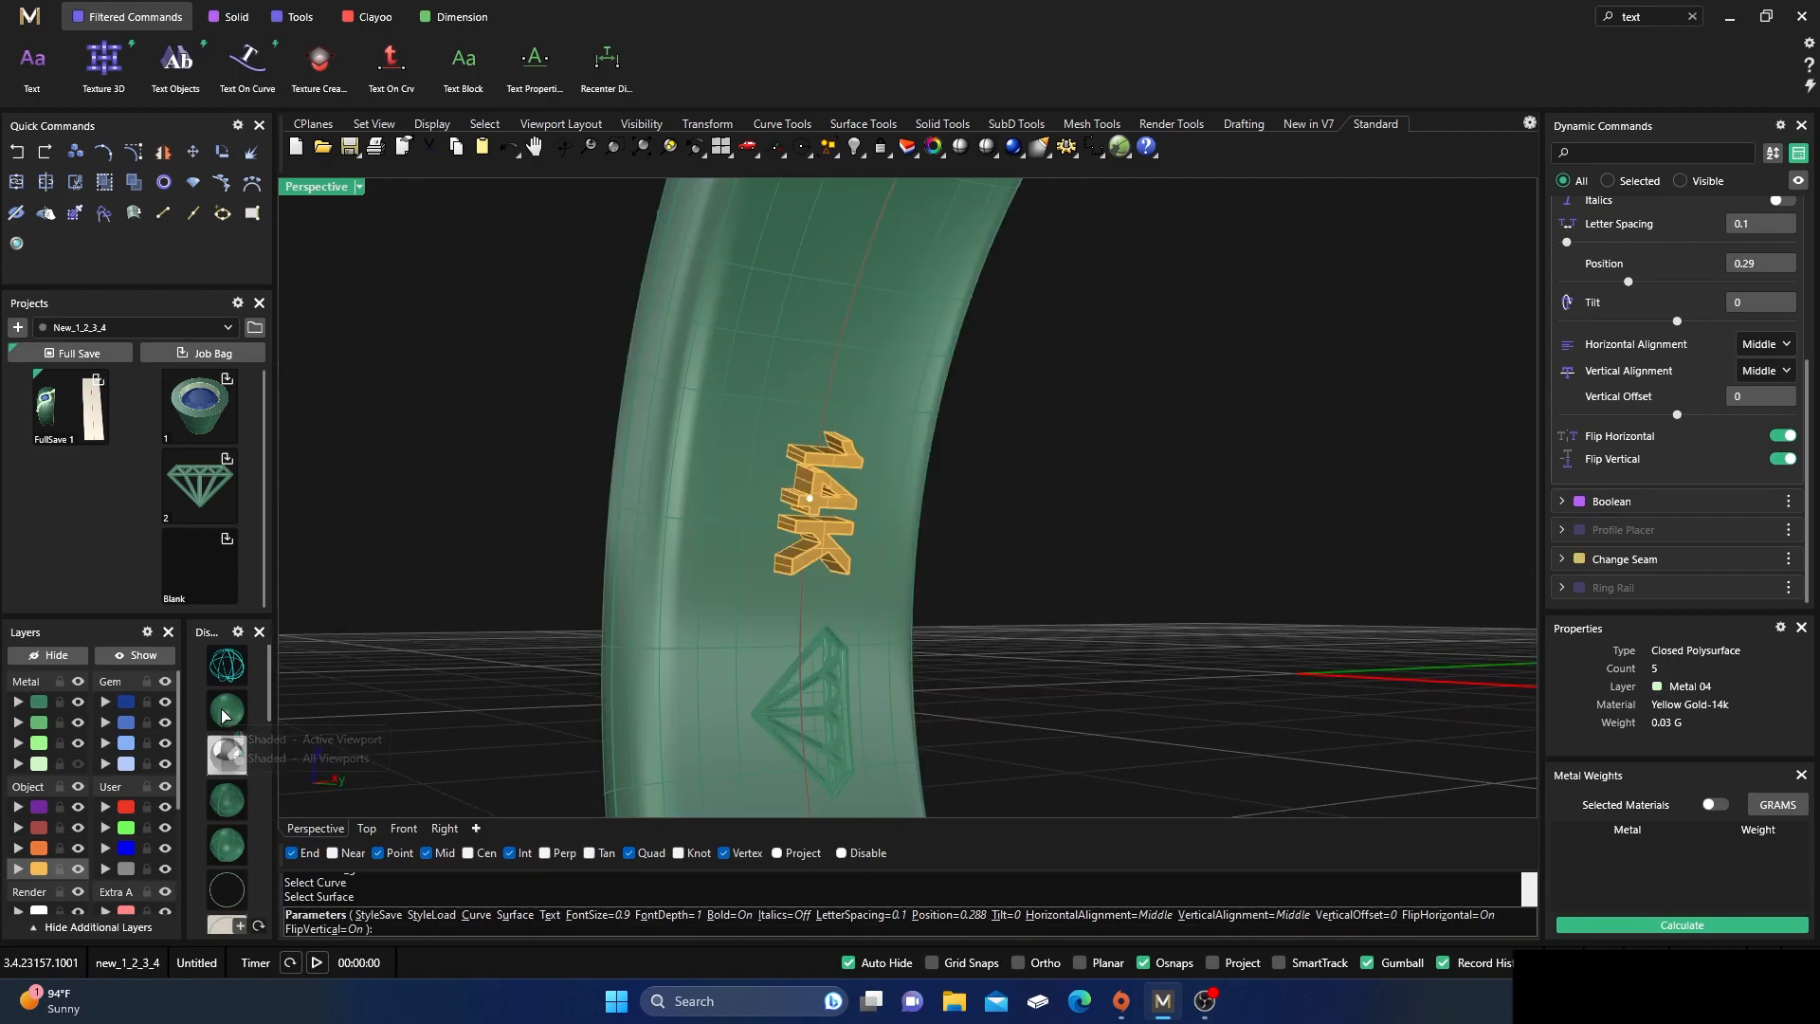
{"action": "scroll", "coordinate": [788, 490], "scroll_direction": "up", "scroll_amount": 2}
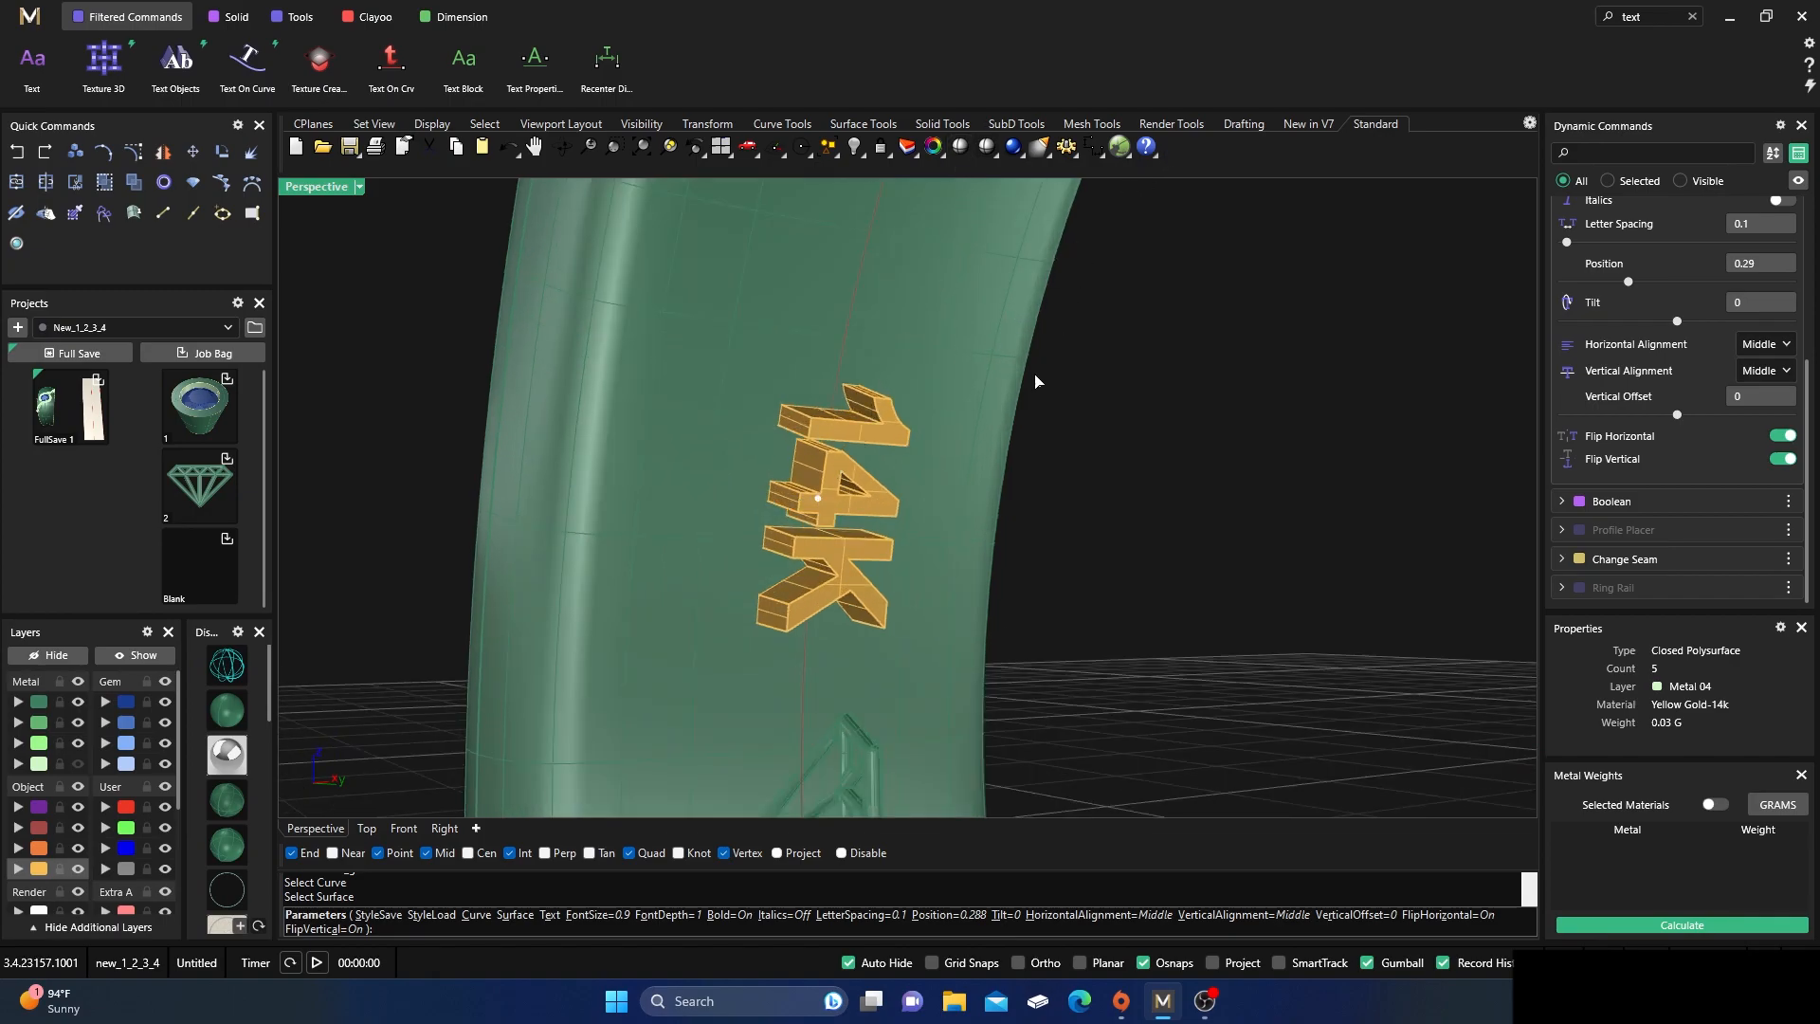
{"action": "scroll", "coordinate": [736, 458], "scroll_direction": "down", "scroll_amount": 2}
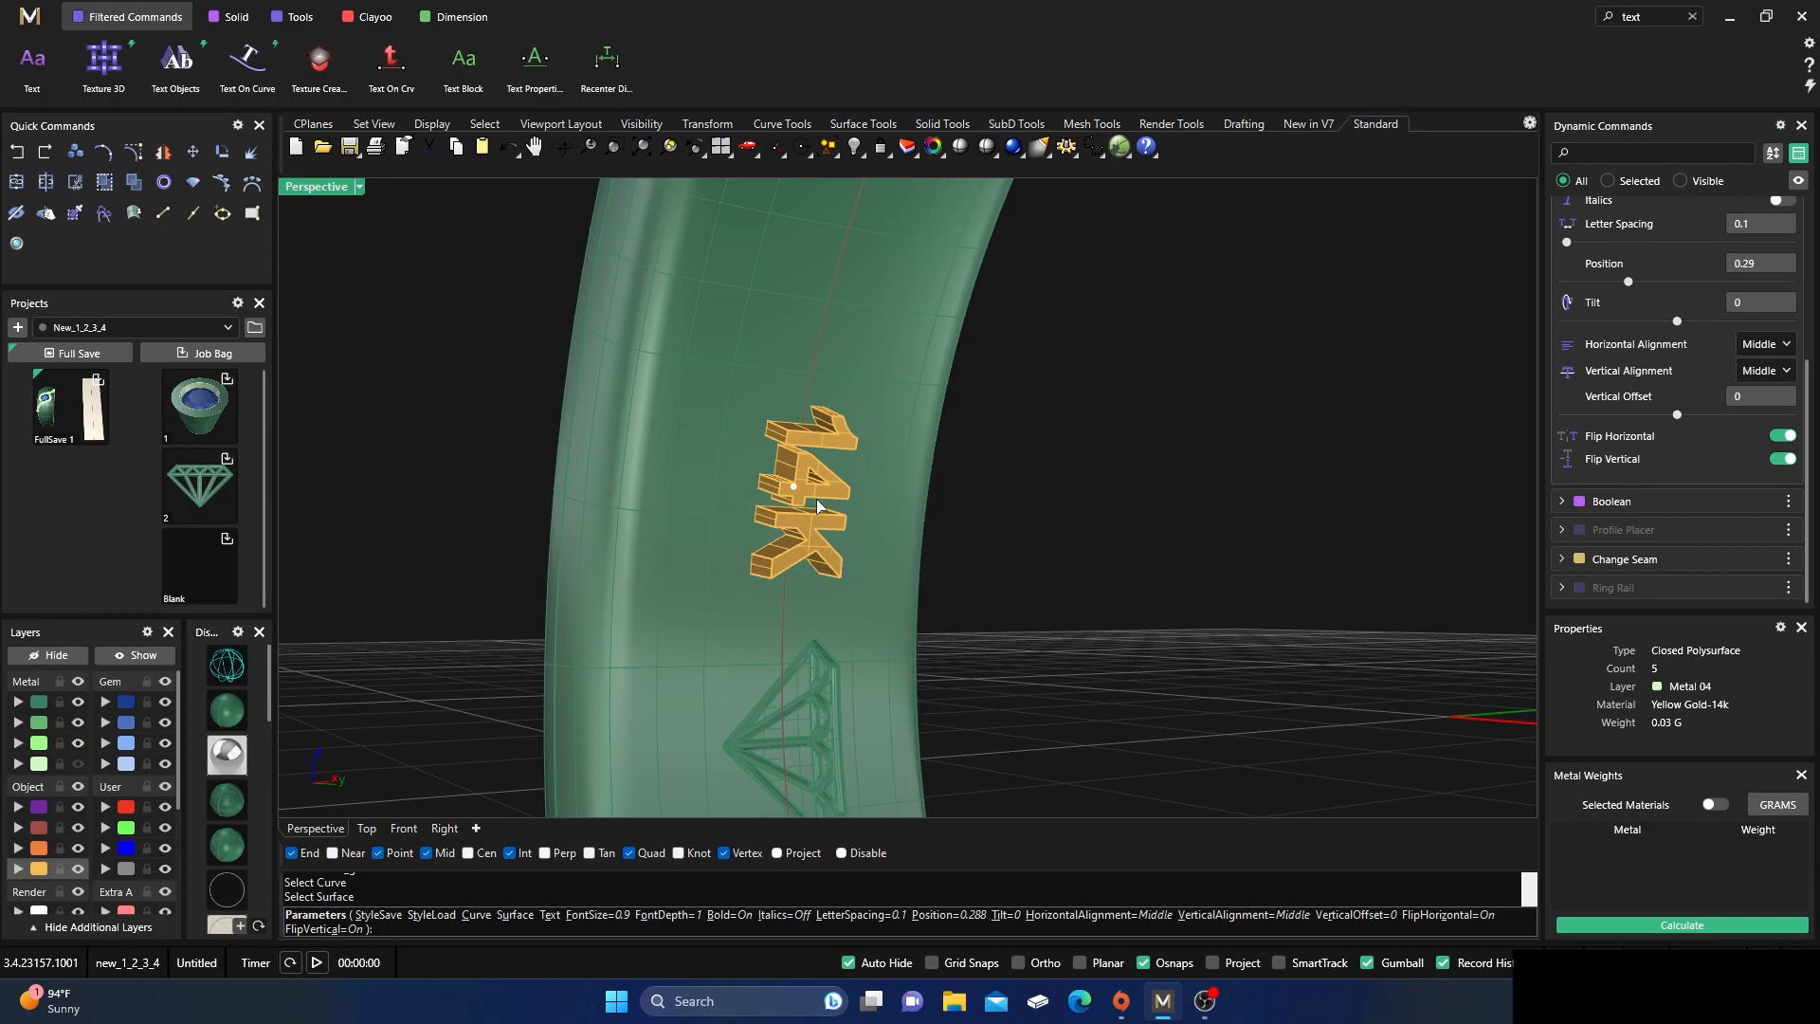
{"action": "scroll", "coordinate": [970, 449], "scroll_direction": "down", "scroll_amount": 2}
{"action": "right_click_drag", "start_coordinate": [970, 450], "coordinate": [1056, 517]}
{"action": "scroll", "coordinate": [821, 443], "scroll_direction": "up", "scroll_amount": 3}
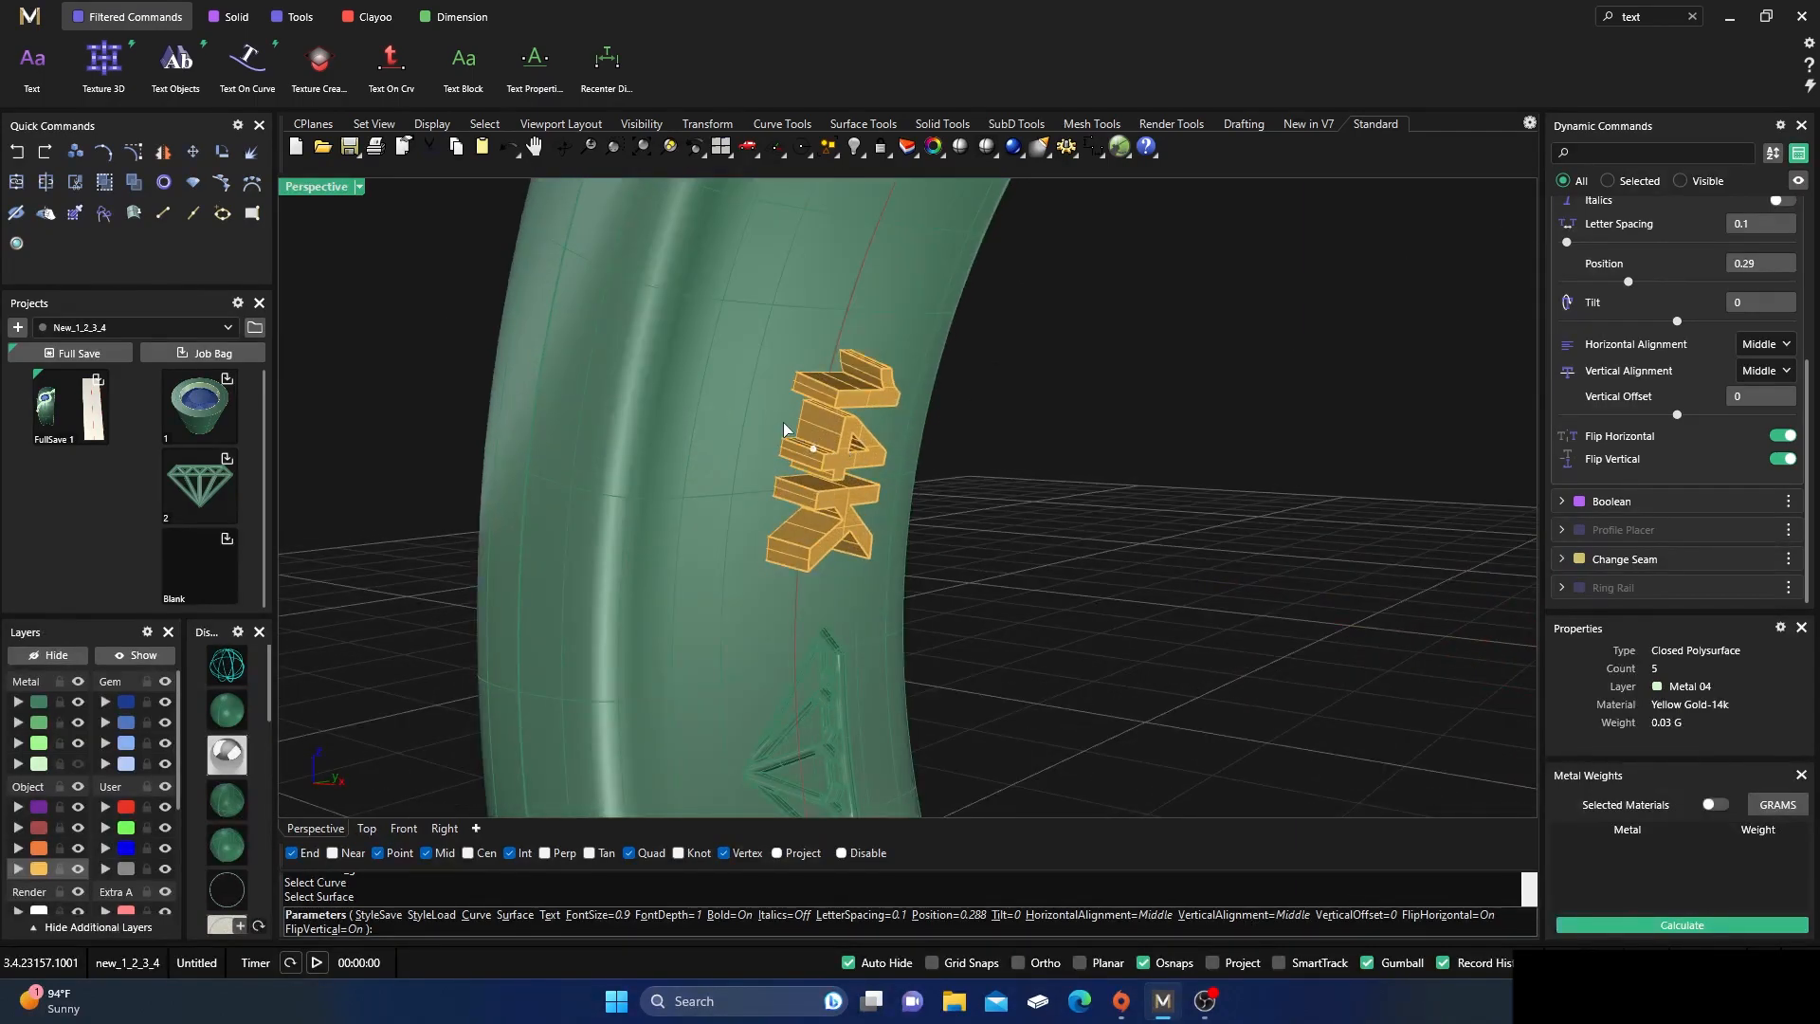
{"action": "scroll", "coordinate": [785, 429], "scroll_direction": "up", "scroll_amount": 2}
{"action": "scroll", "coordinate": [831, 457], "scroll_direction": "up", "scroll_amount": 2}
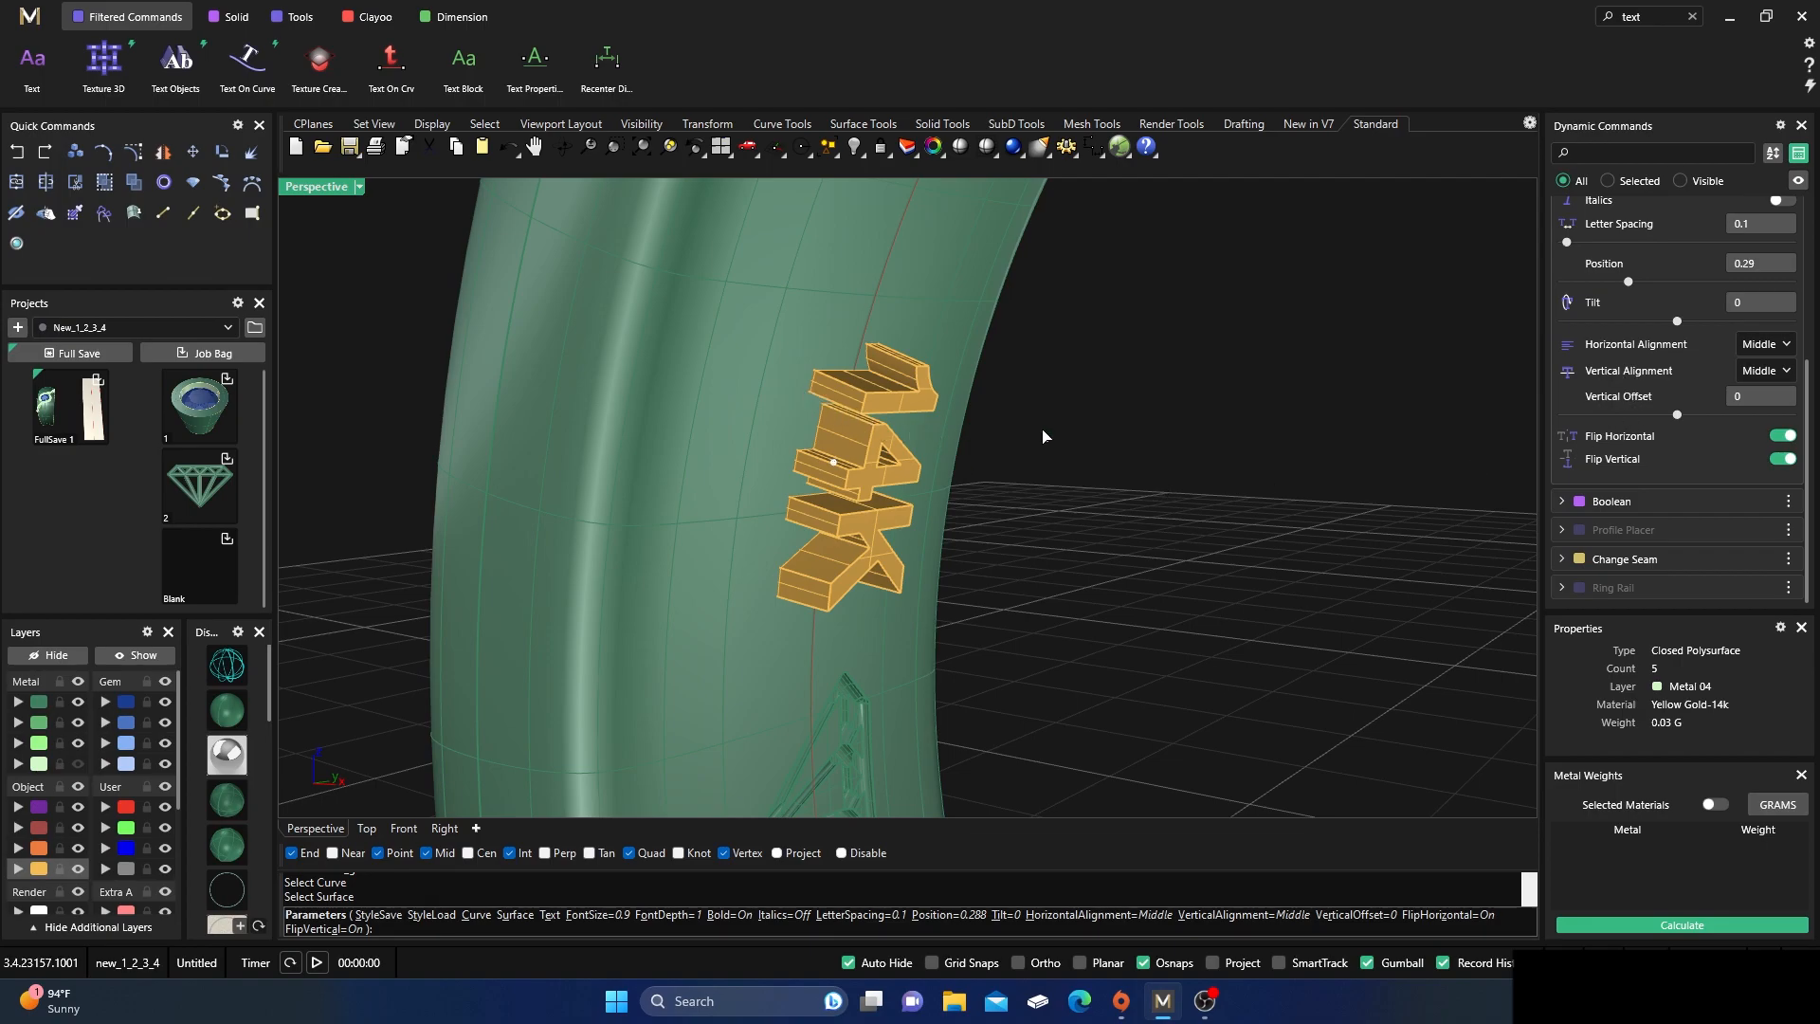
- Set the 14K text's font depth to 0.7, check it in wireframe and shaded display, and finish Text On Curve
{"action": "scroll", "coordinate": [1599, 294], "scroll_direction": "up", "scroll_amount": 3}
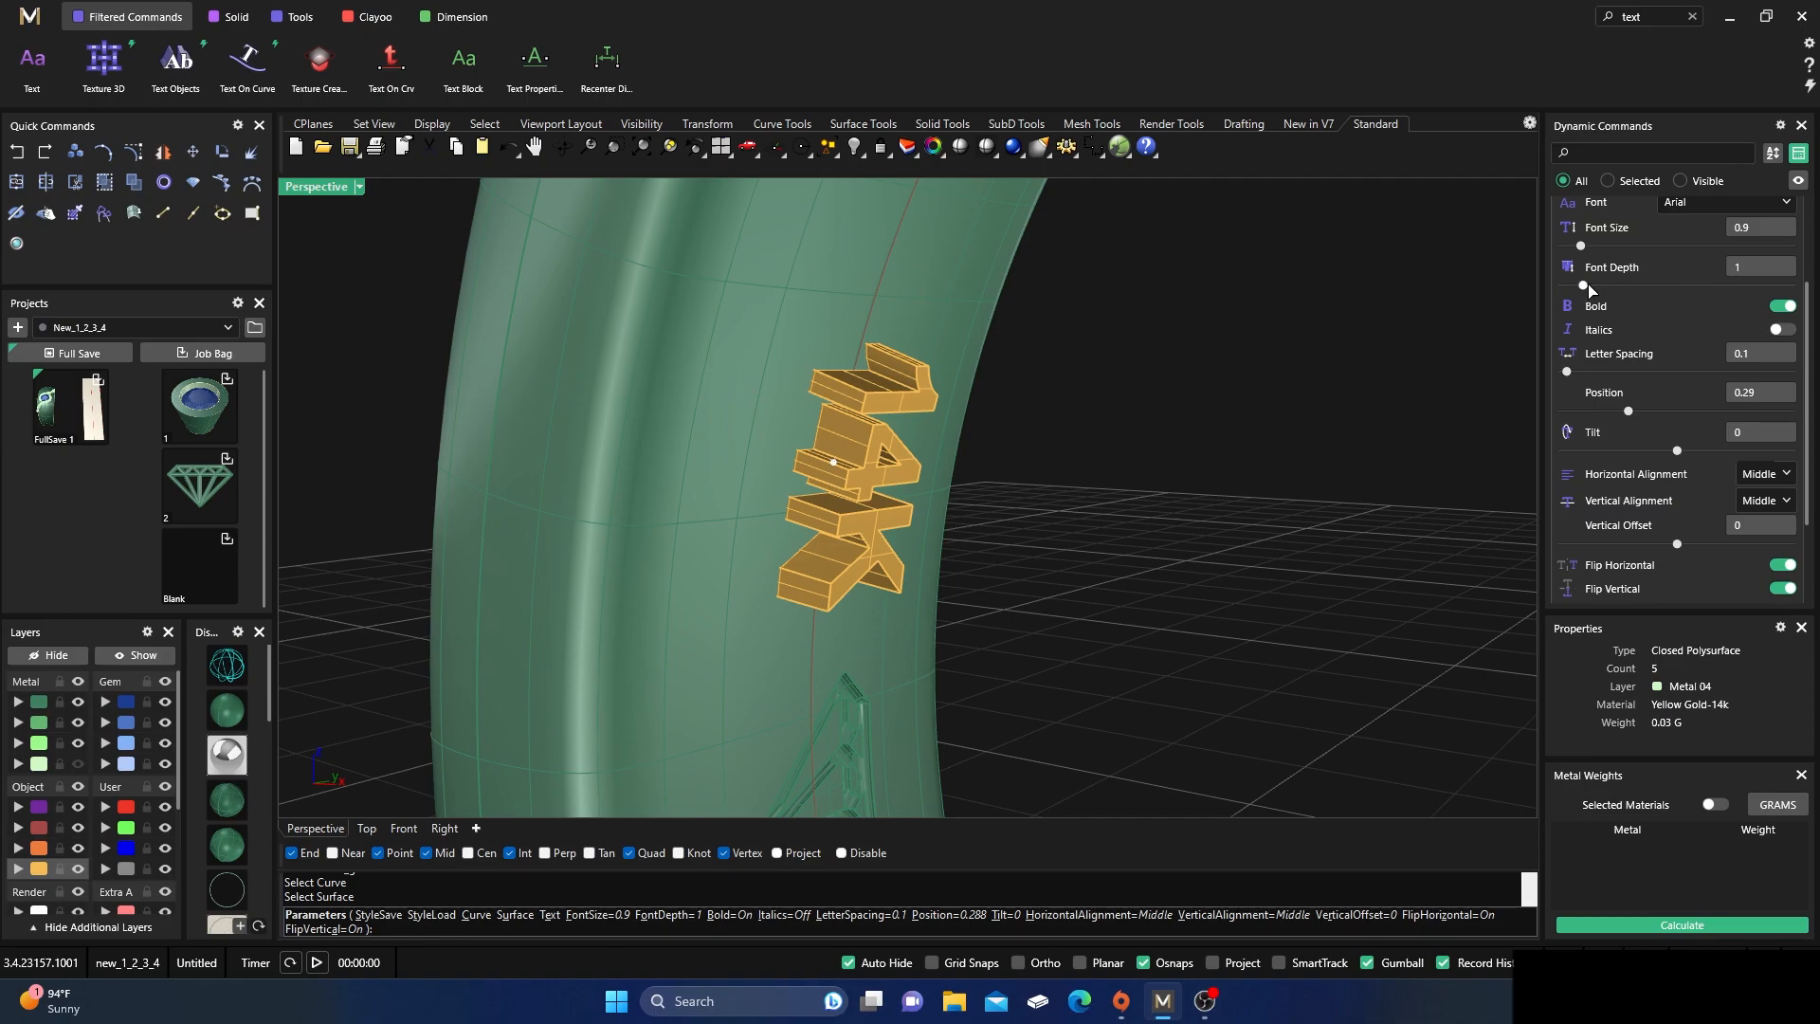
{"action": "left_click_drag", "start_coordinate": [1582, 285], "coordinate": [1577, 287]}
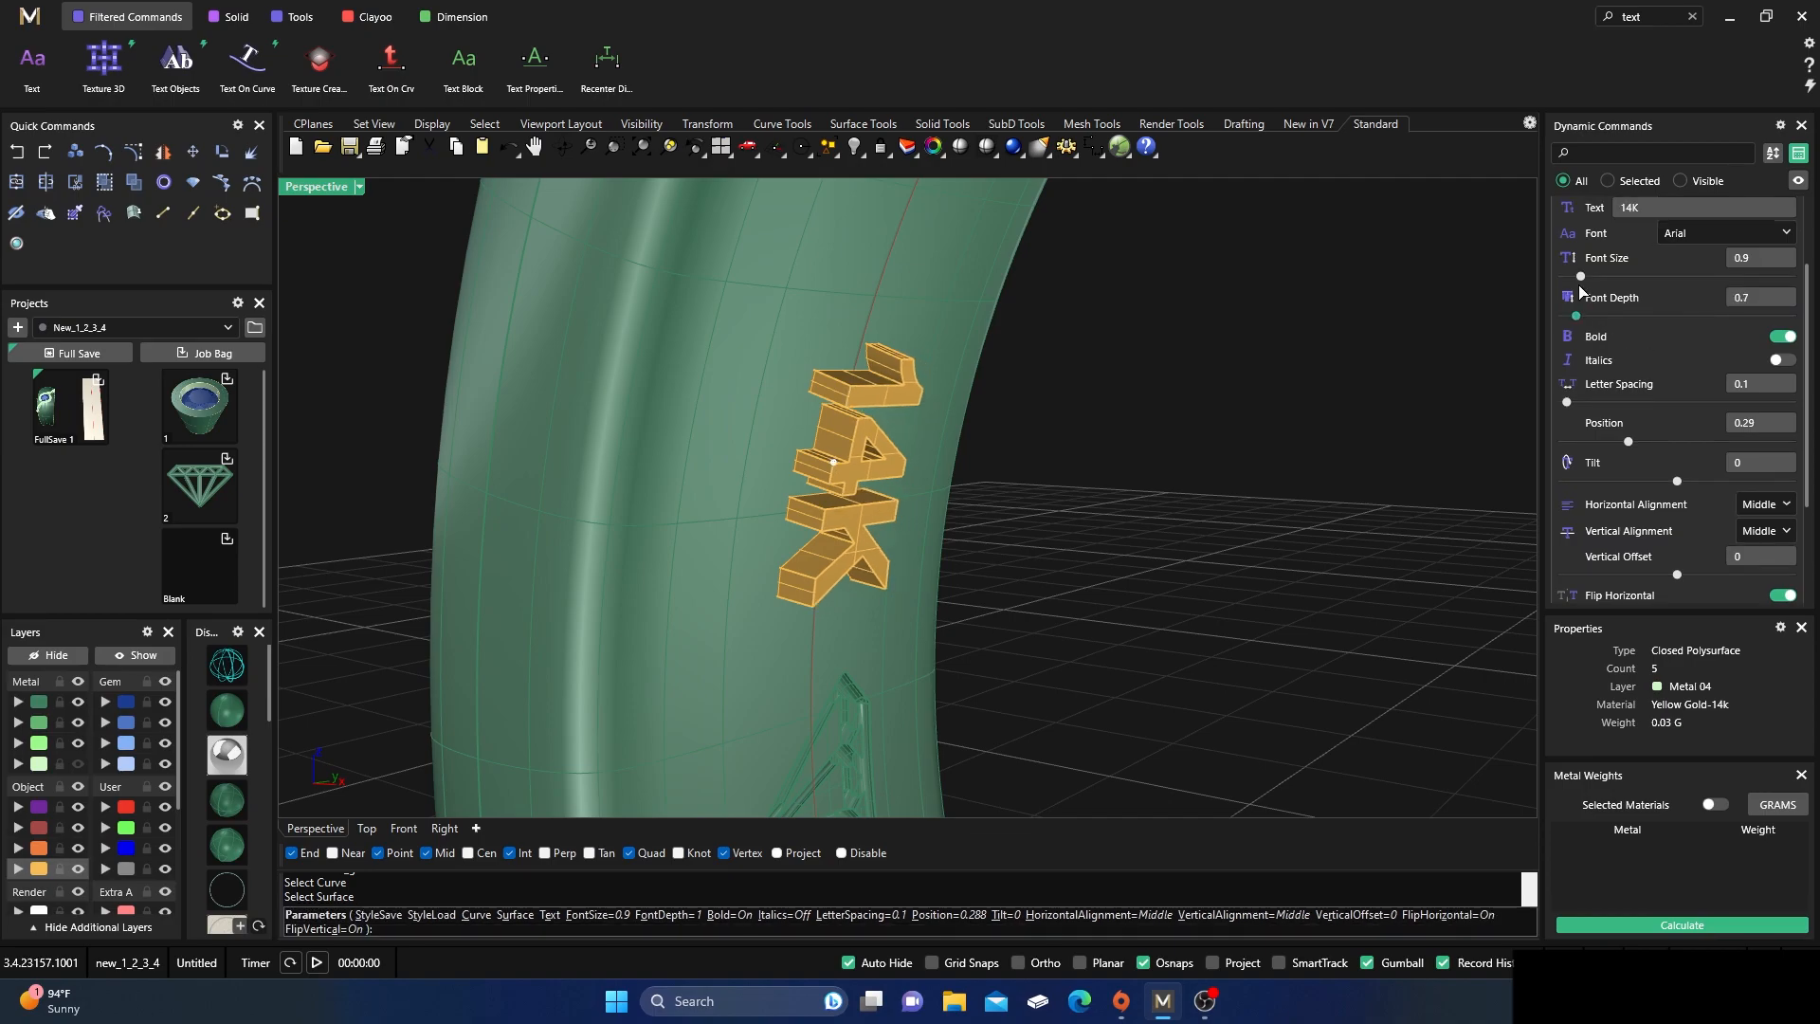
{"action": "left_click", "coordinate": [232, 671]}
{"action": "right_click_drag", "start_coordinate": [502, 607], "coordinate": [595, 600]}
{"action": "scroll", "coordinate": [595, 600], "scroll_direction": "down", "scroll_amount": 10}
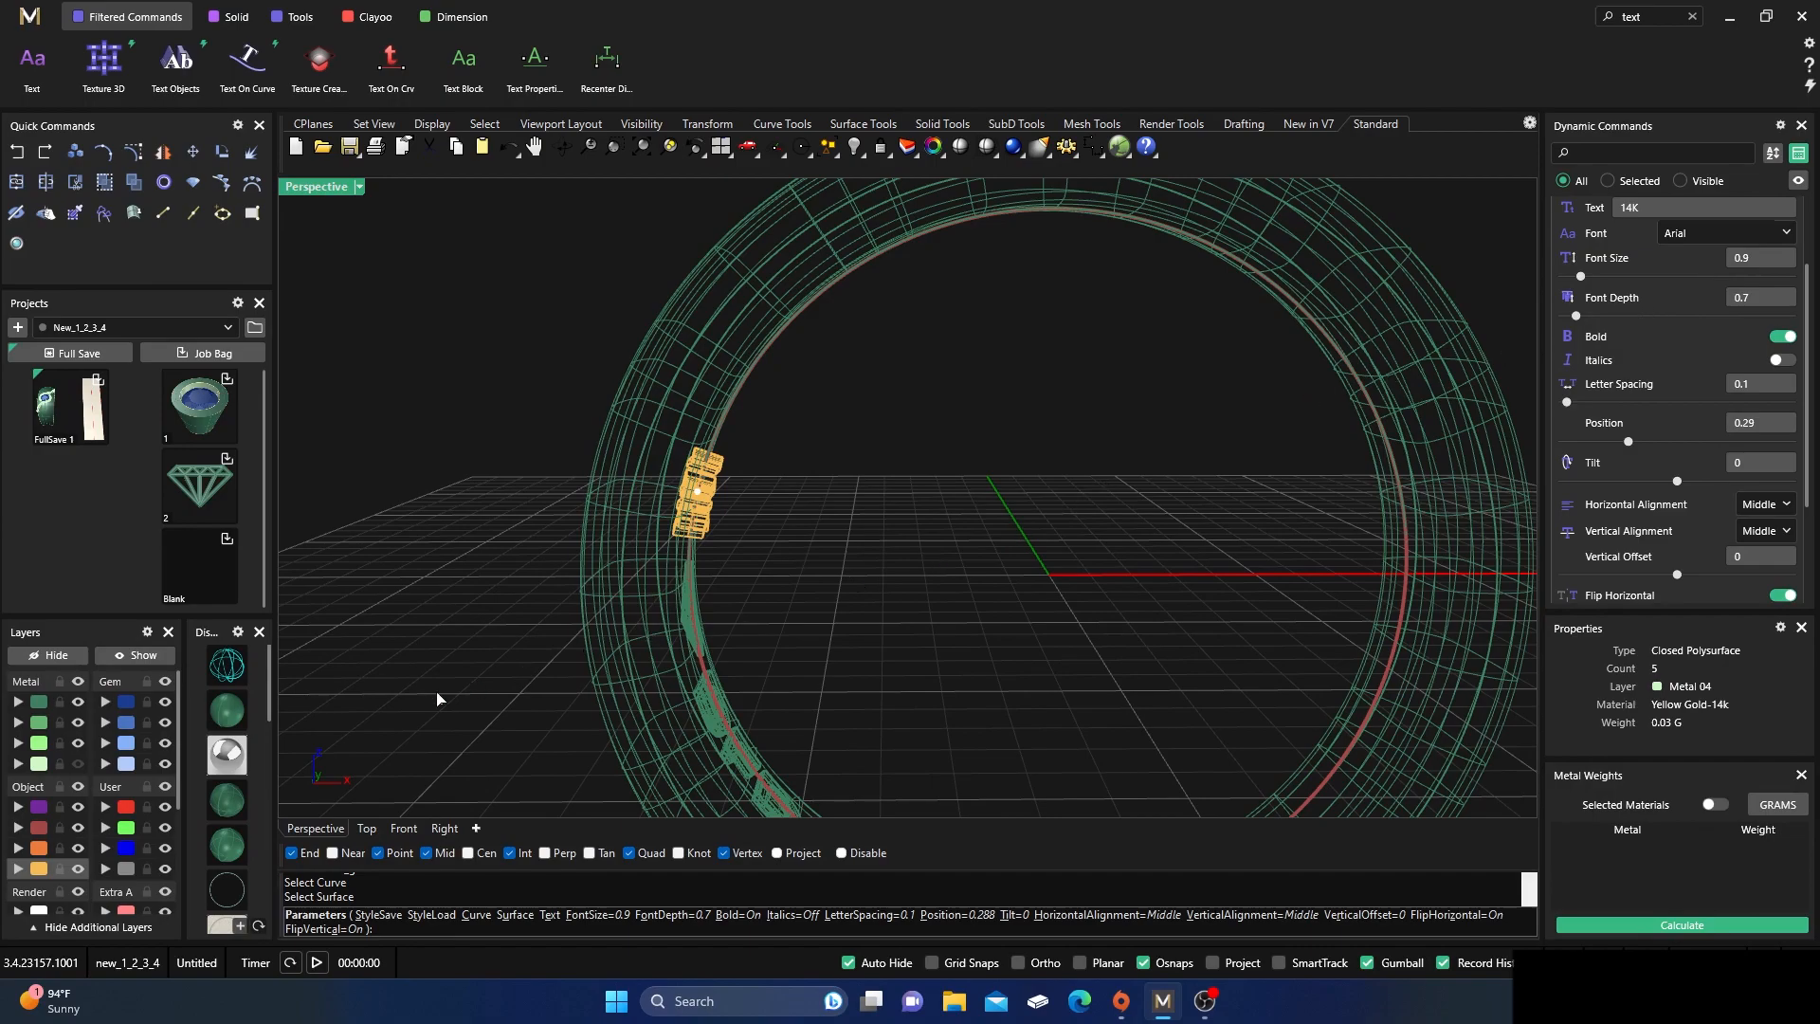
{"action": "left_click", "coordinate": [236, 718]}
{"action": "right_click_drag", "start_coordinate": [835, 604], "coordinate": [750, 604]}
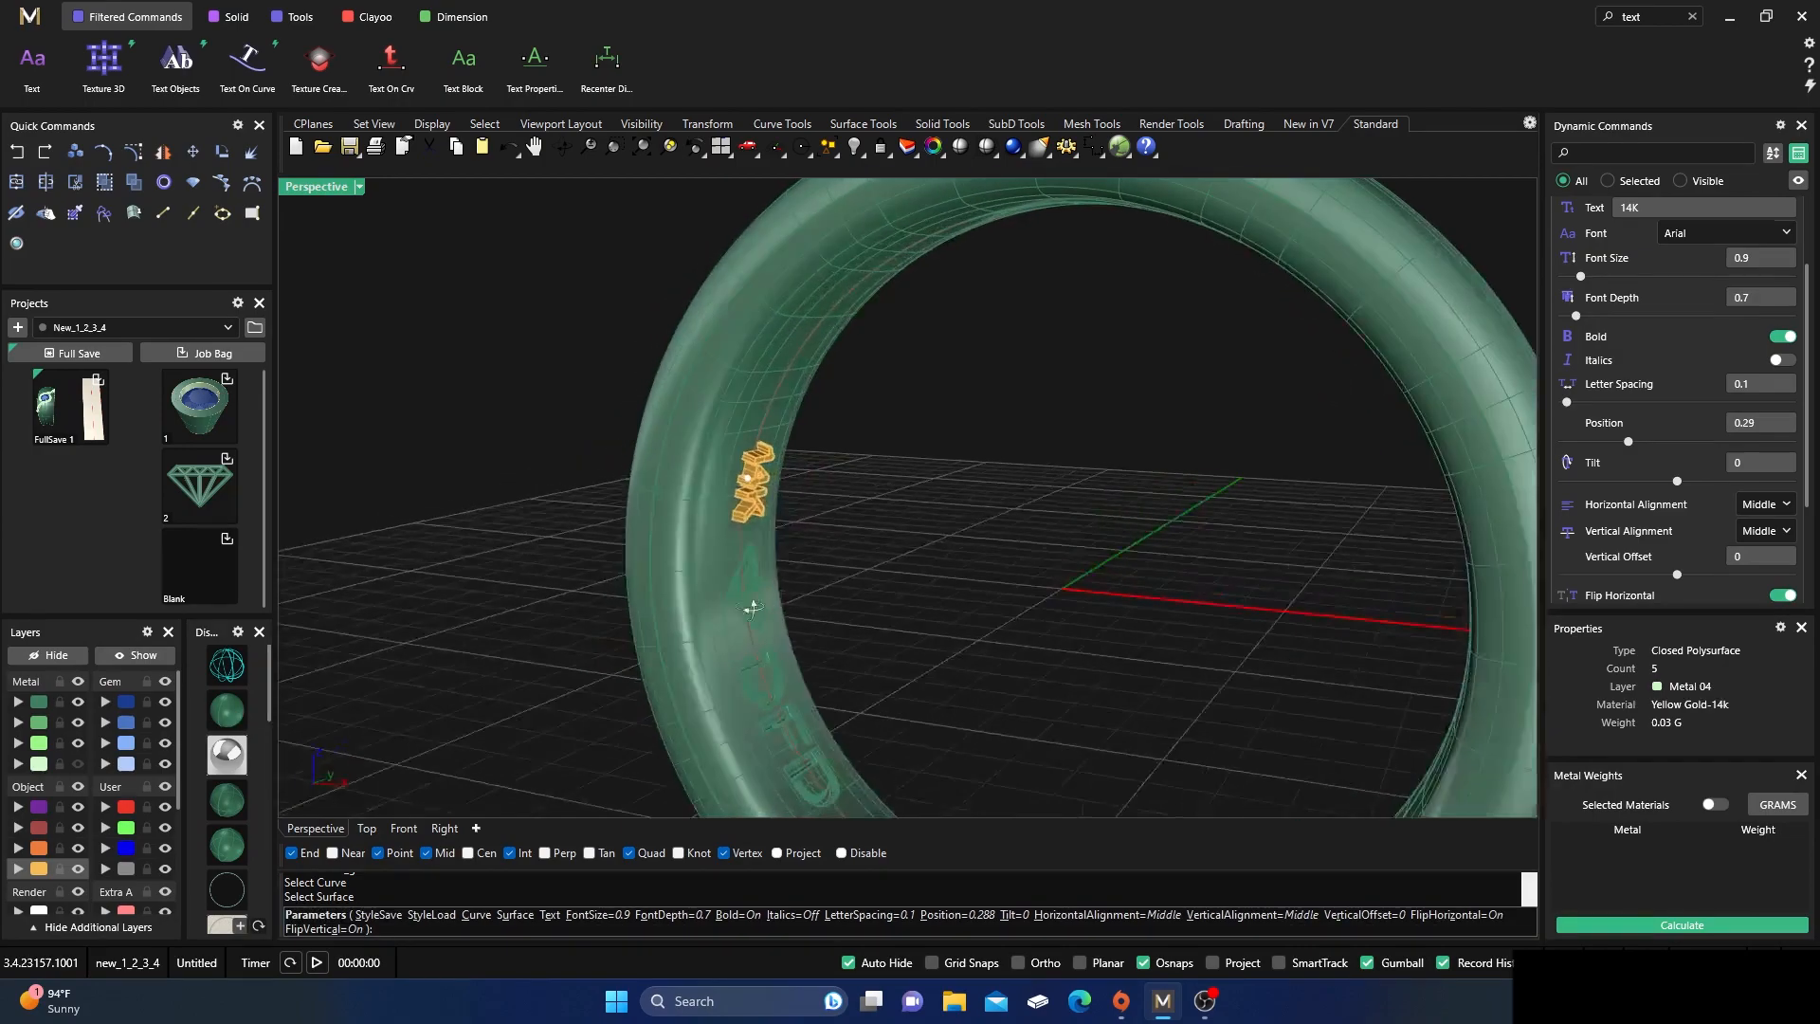
{"action": "right_click", "coordinate": [790, 531]}
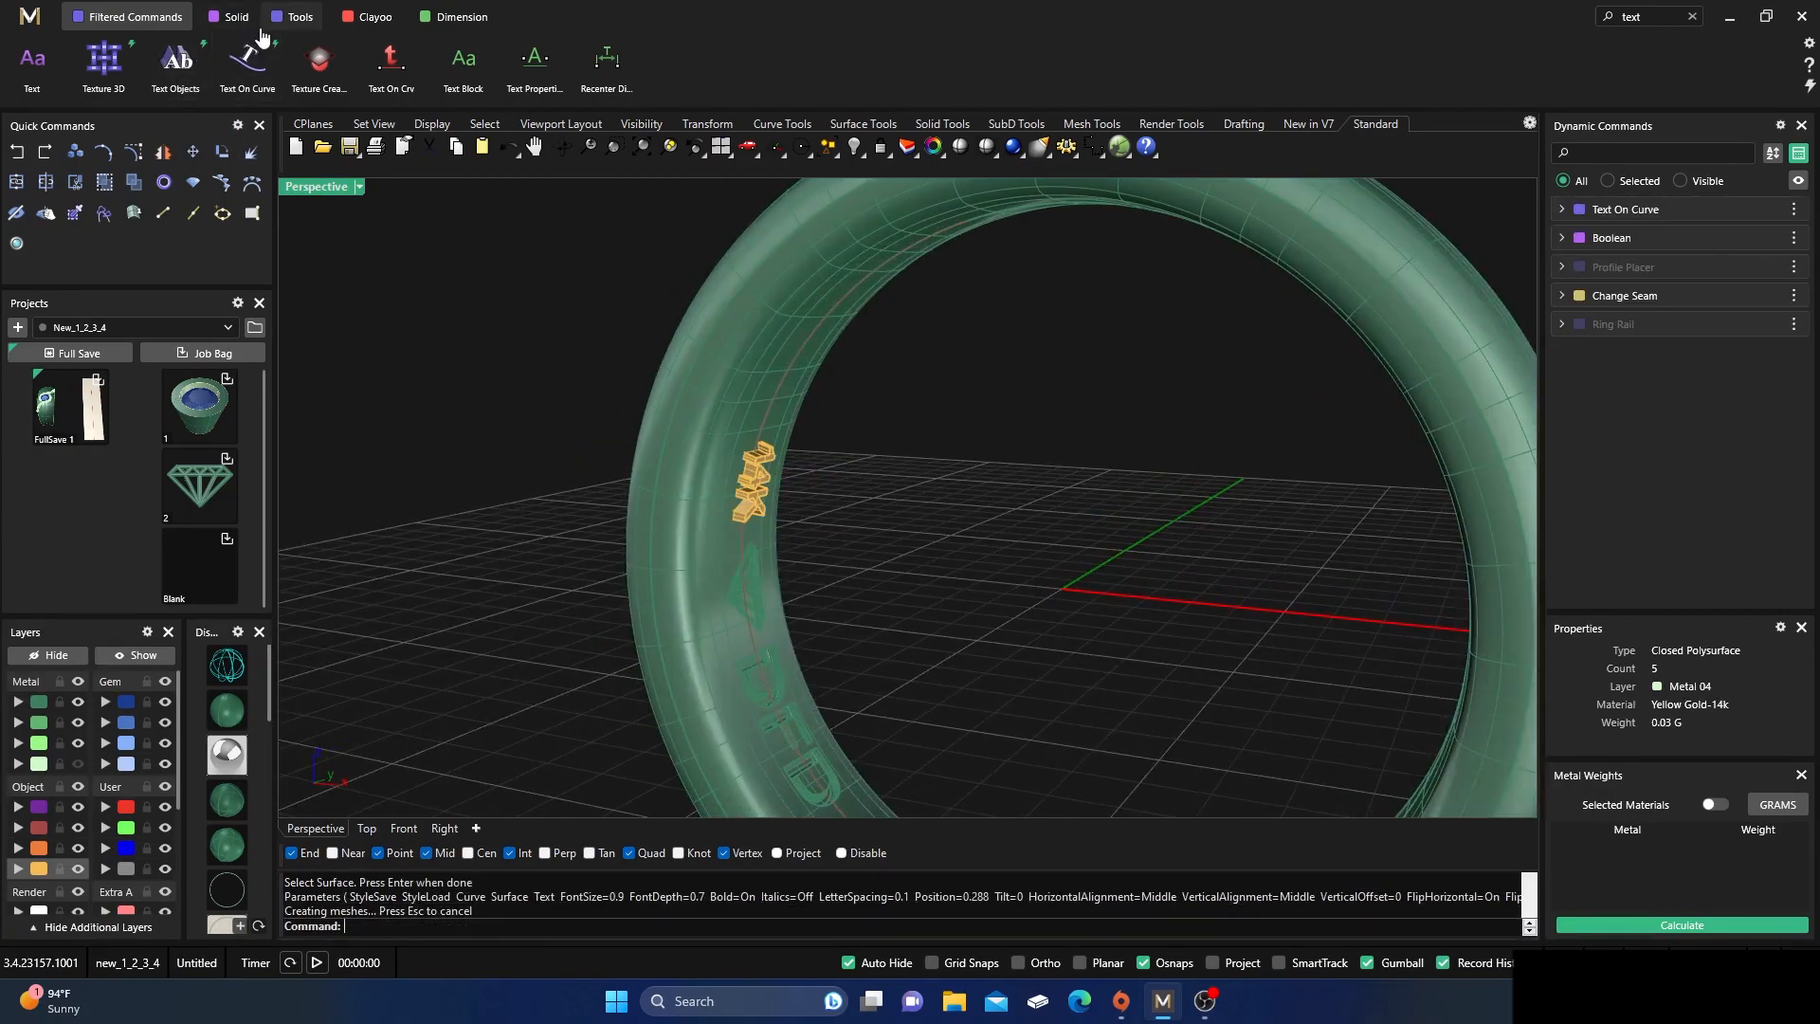
- Subtract the 14K letters from the ring band with Boolean Difference and inspect the cut
{"action": "left_click", "coordinate": [1692, 16]}
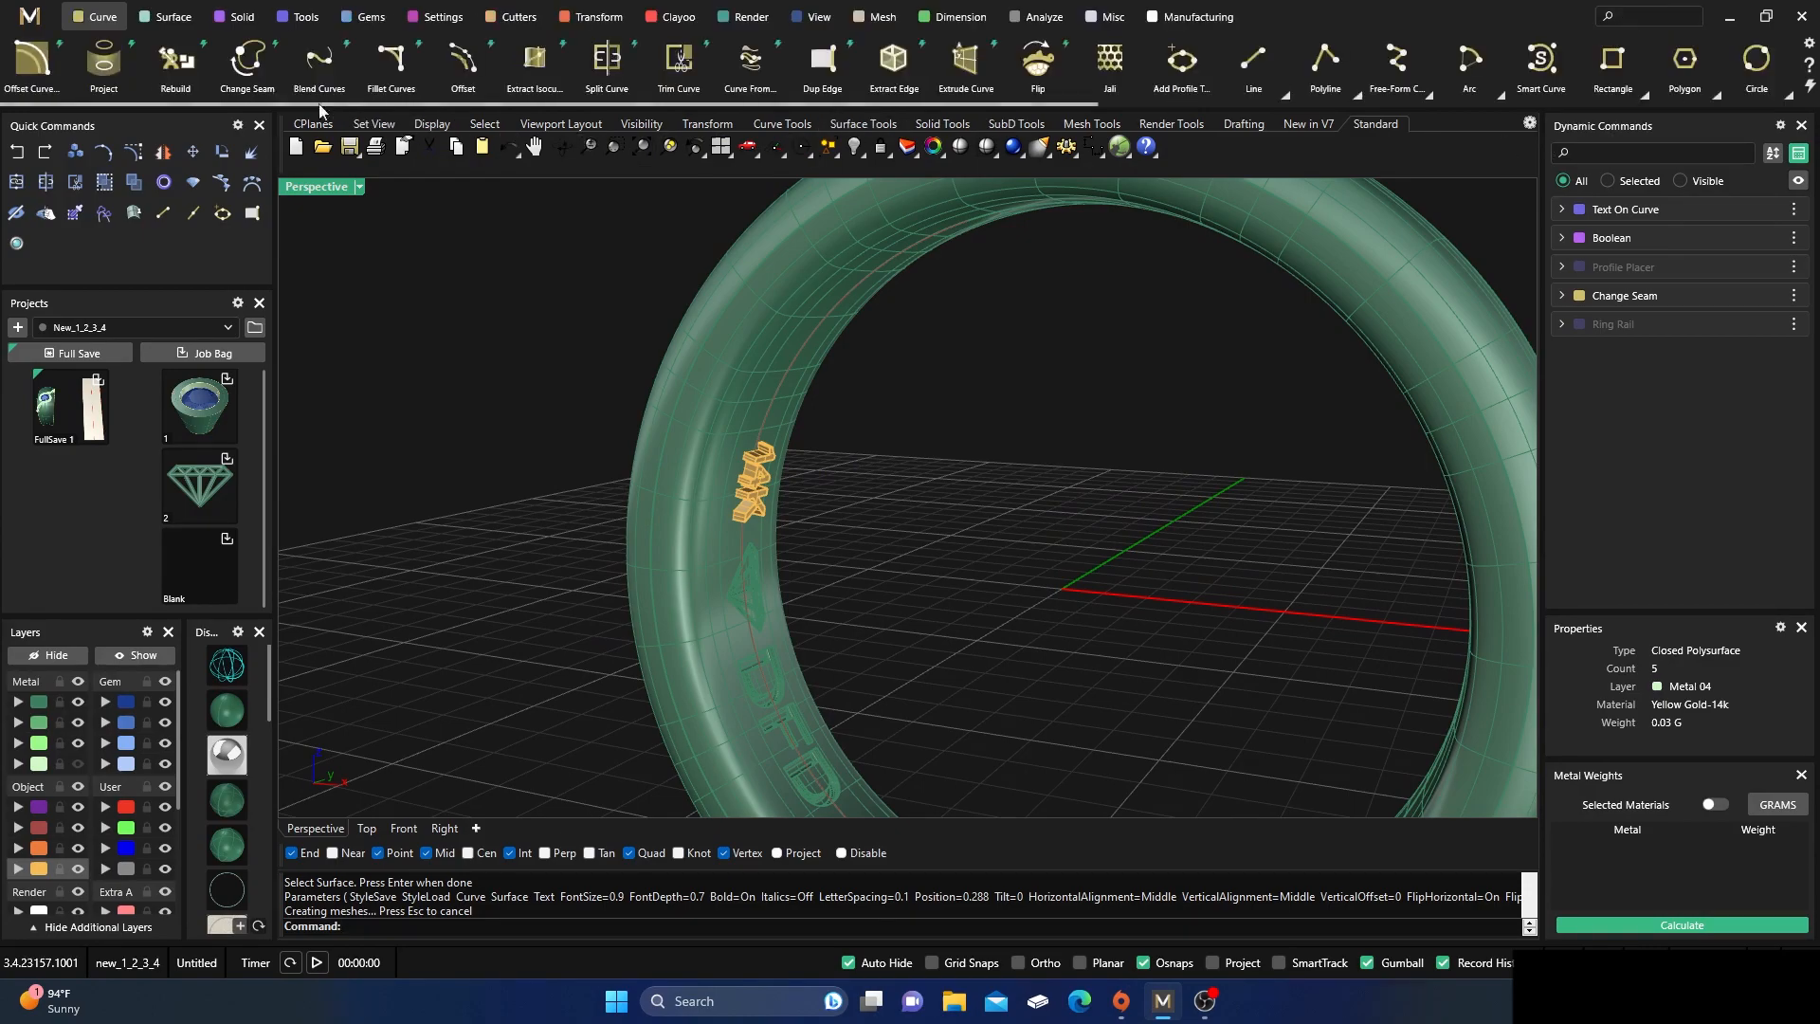
{"action": "left_click", "coordinate": [235, 16]}
{"action": "left_click", "coordinate": [104, 64]}
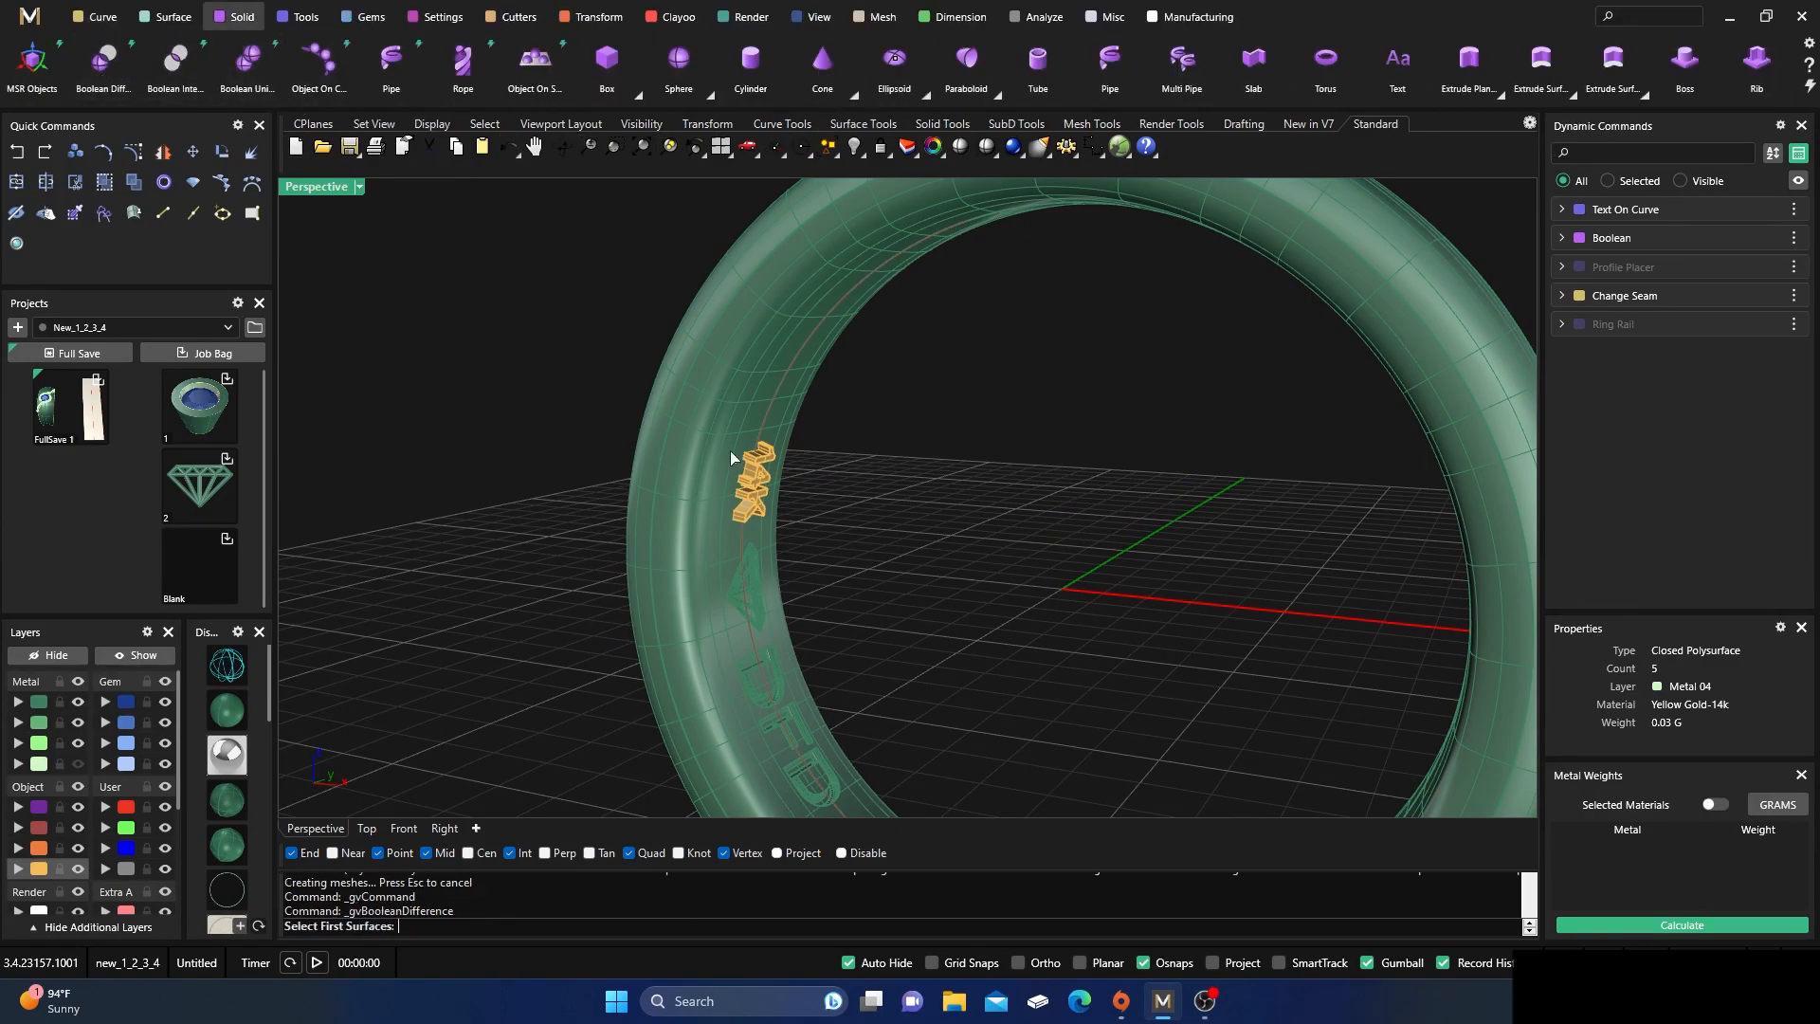
{"action": "left_click", "coordinate": [660, 531]}
{"action": "key", "text": "Return"}
{"action": "left_click", "coordinate": [756, 502]}
{"action": "key", "text": "Return"}
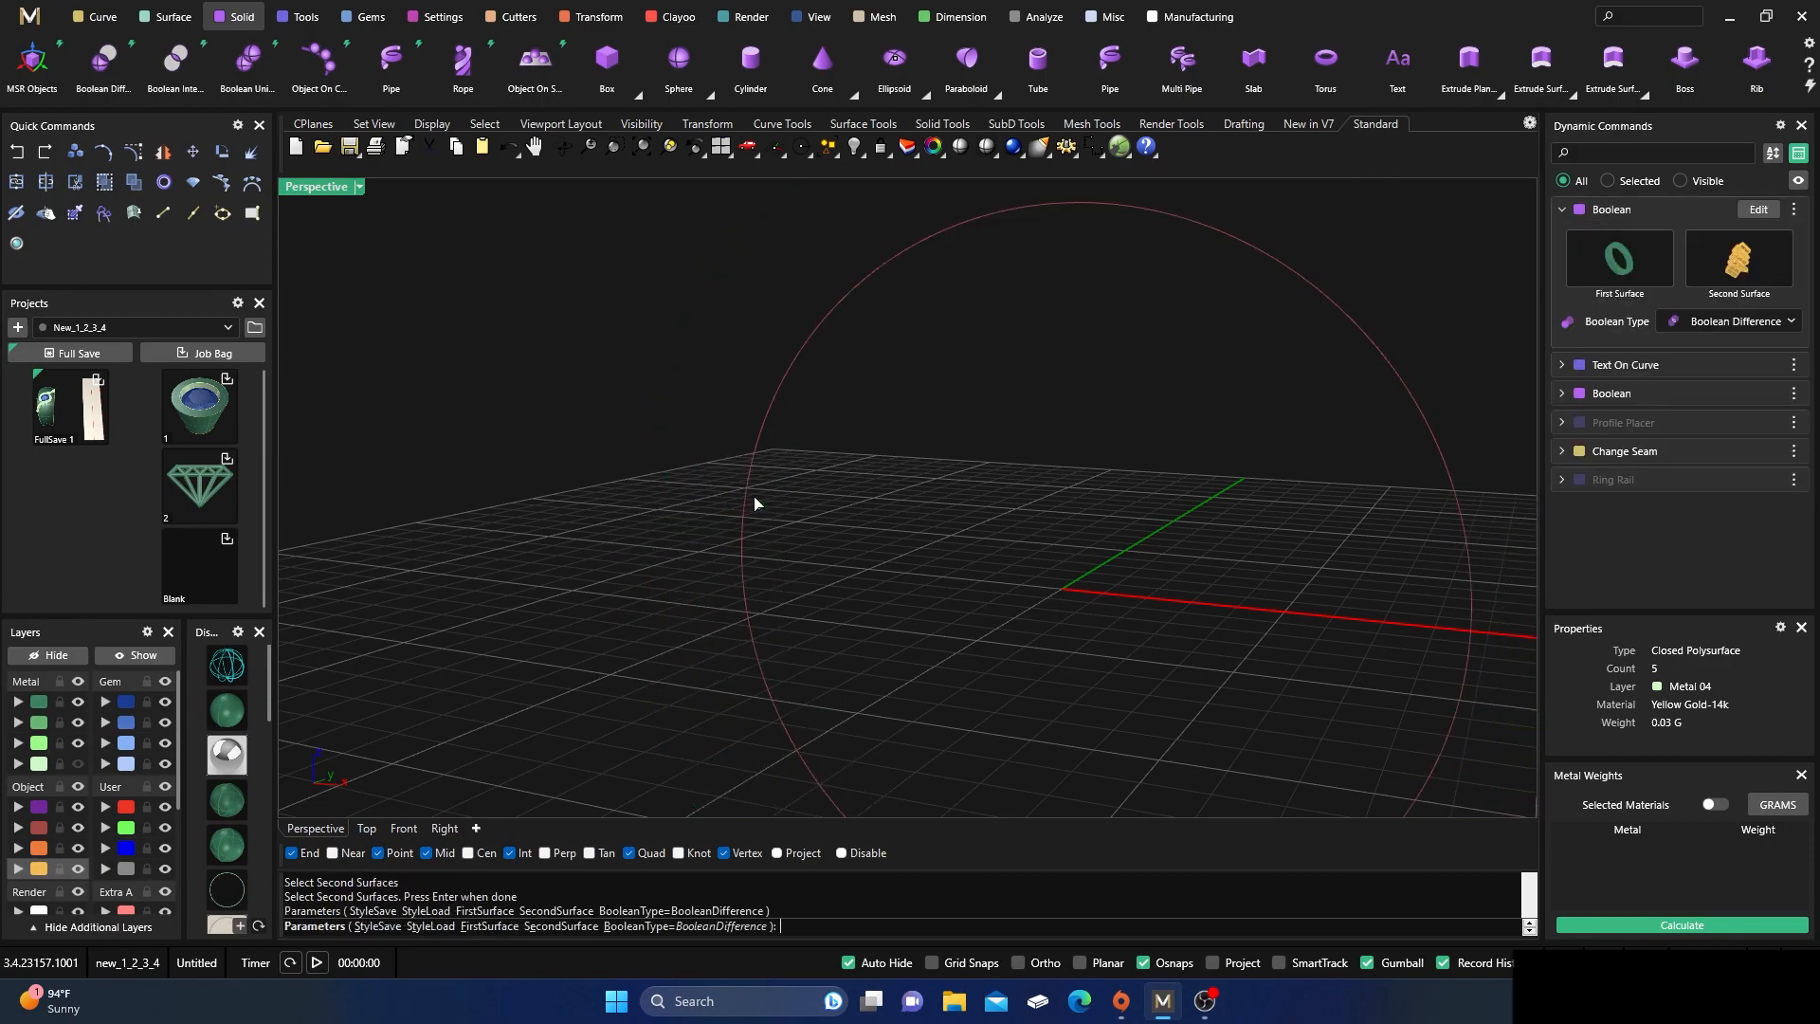
{"action": "scroll", "coordinate": [812, 506], "scroll_direction": "up", "scroll_amount": 6}
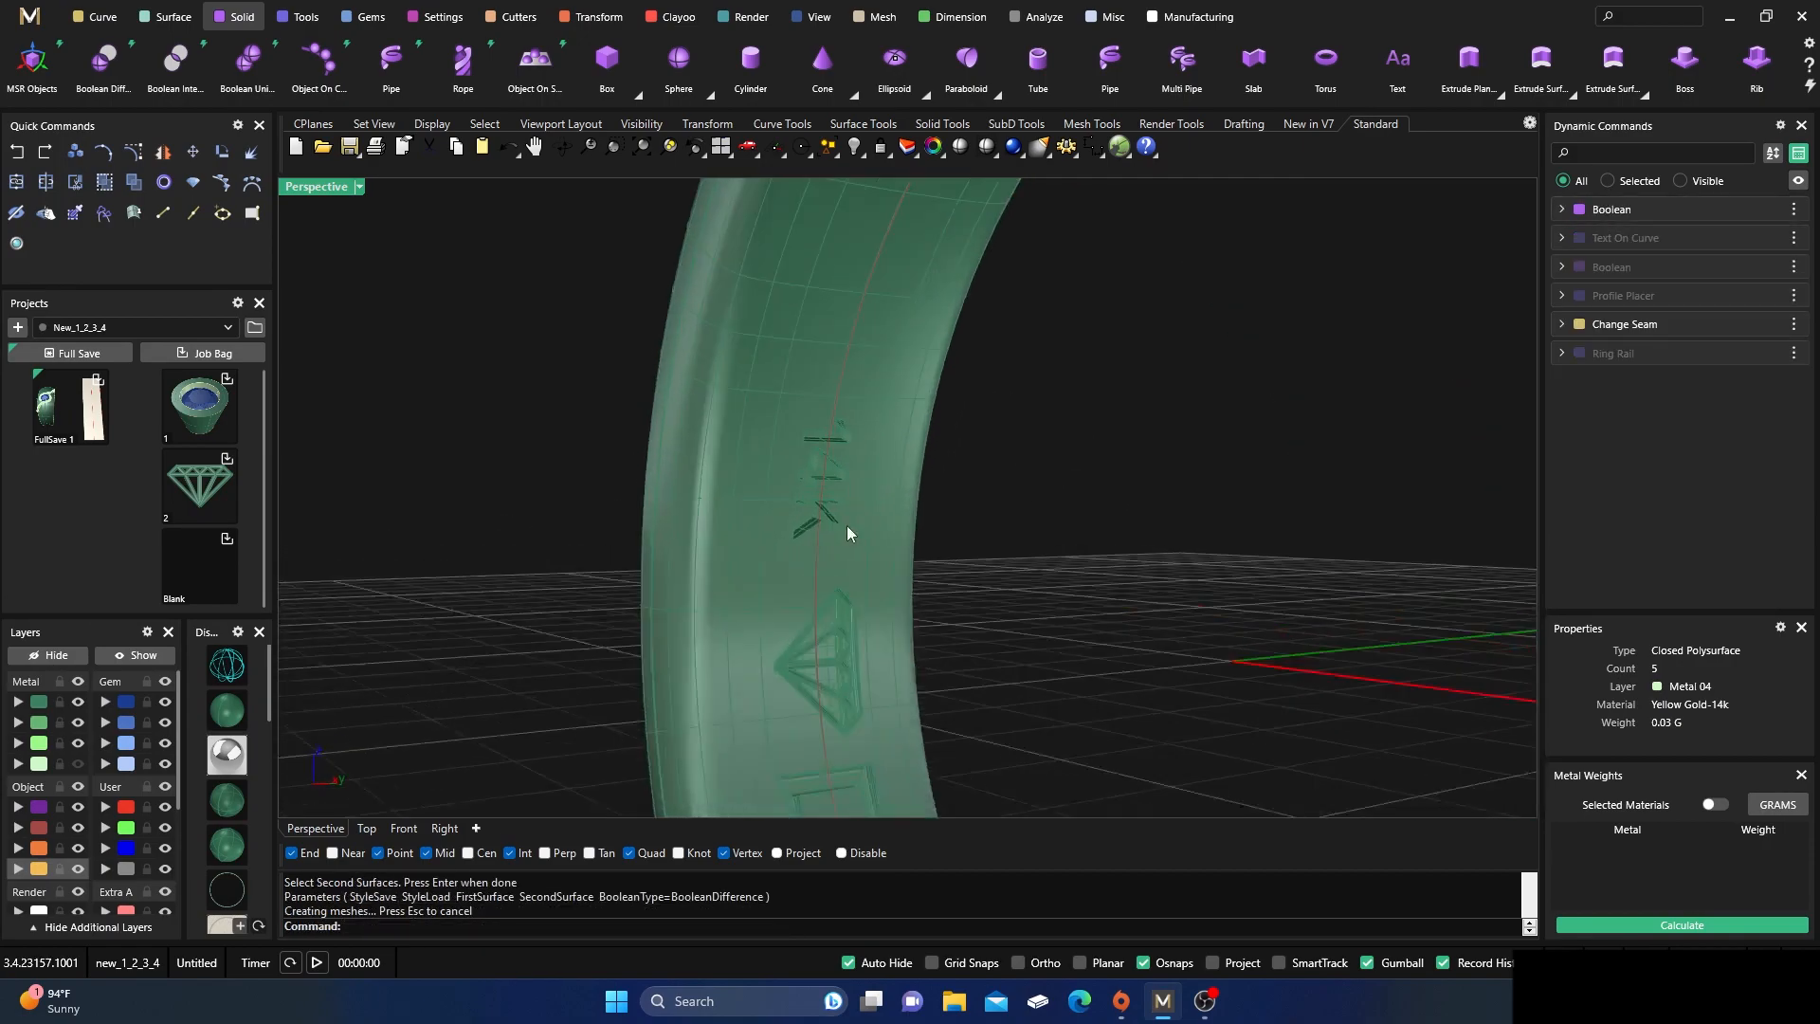
{"action": "scroll", "coordinate": [812, 507], "scroll_direction": "up", "scroll_amount": 5}
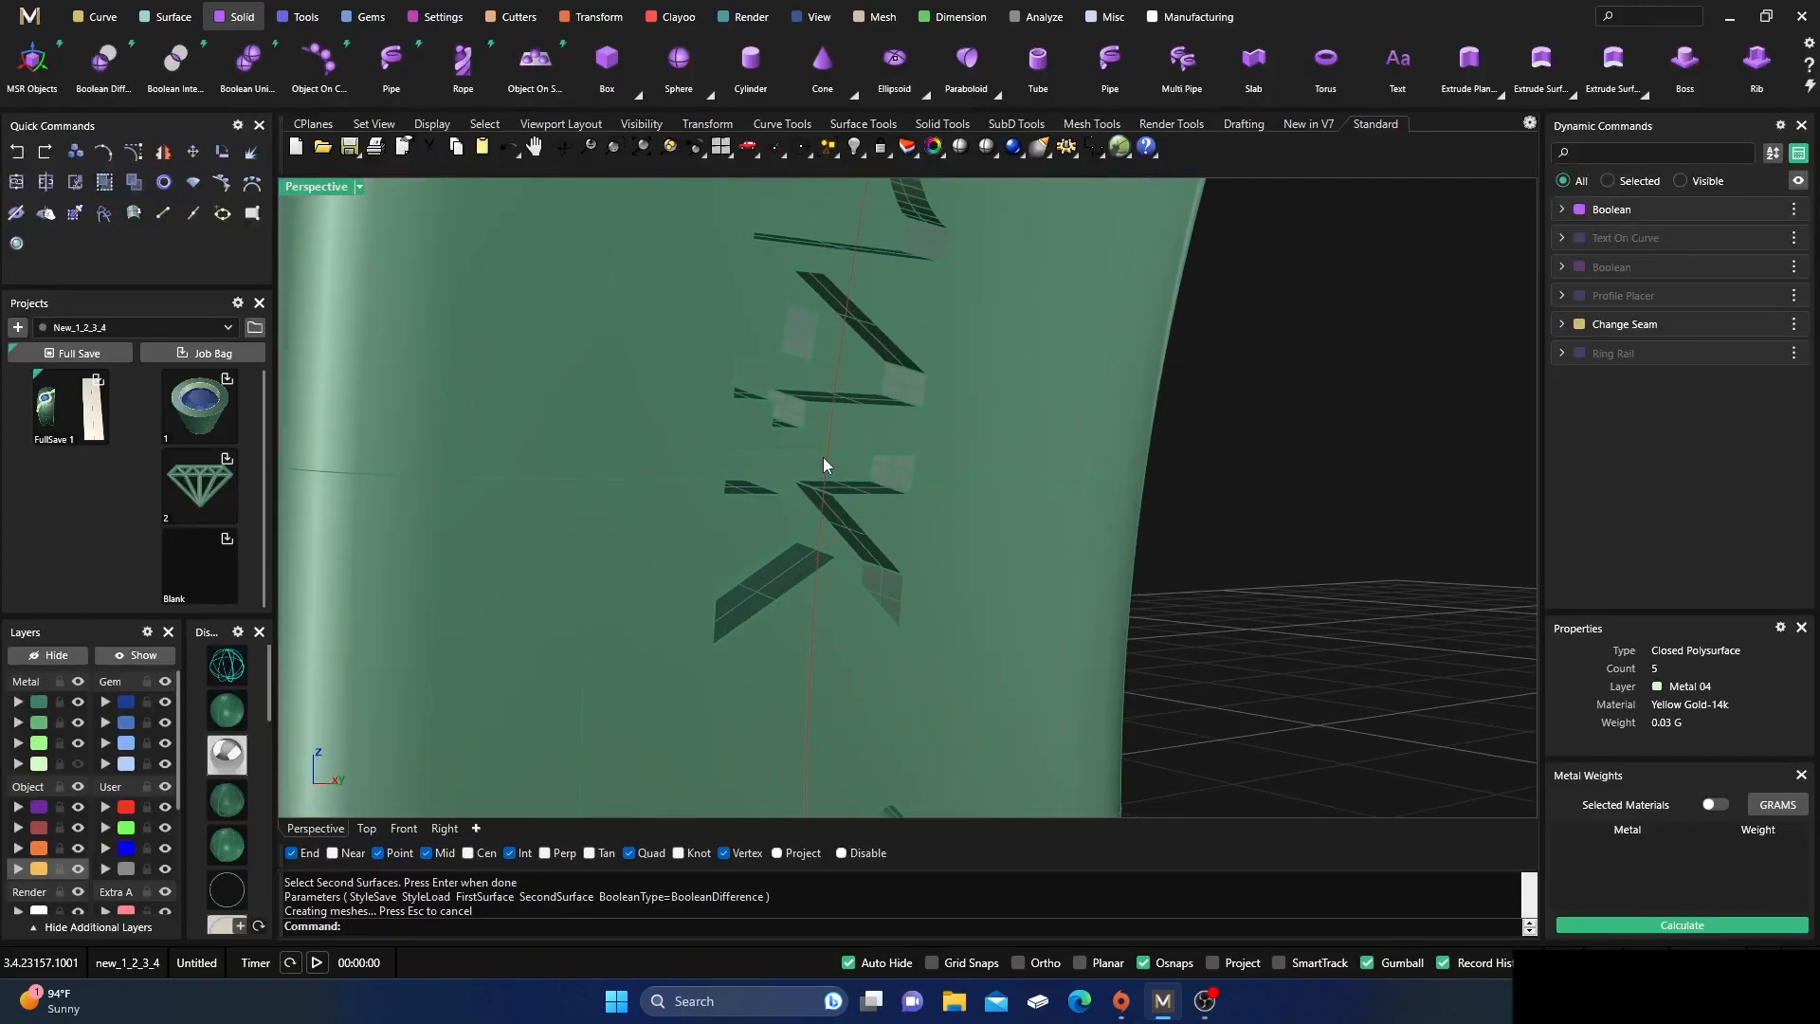
{"action": "scroll", "coordinate": [823, 465], "scroll_direction": "down", "scroll_amount": 10}
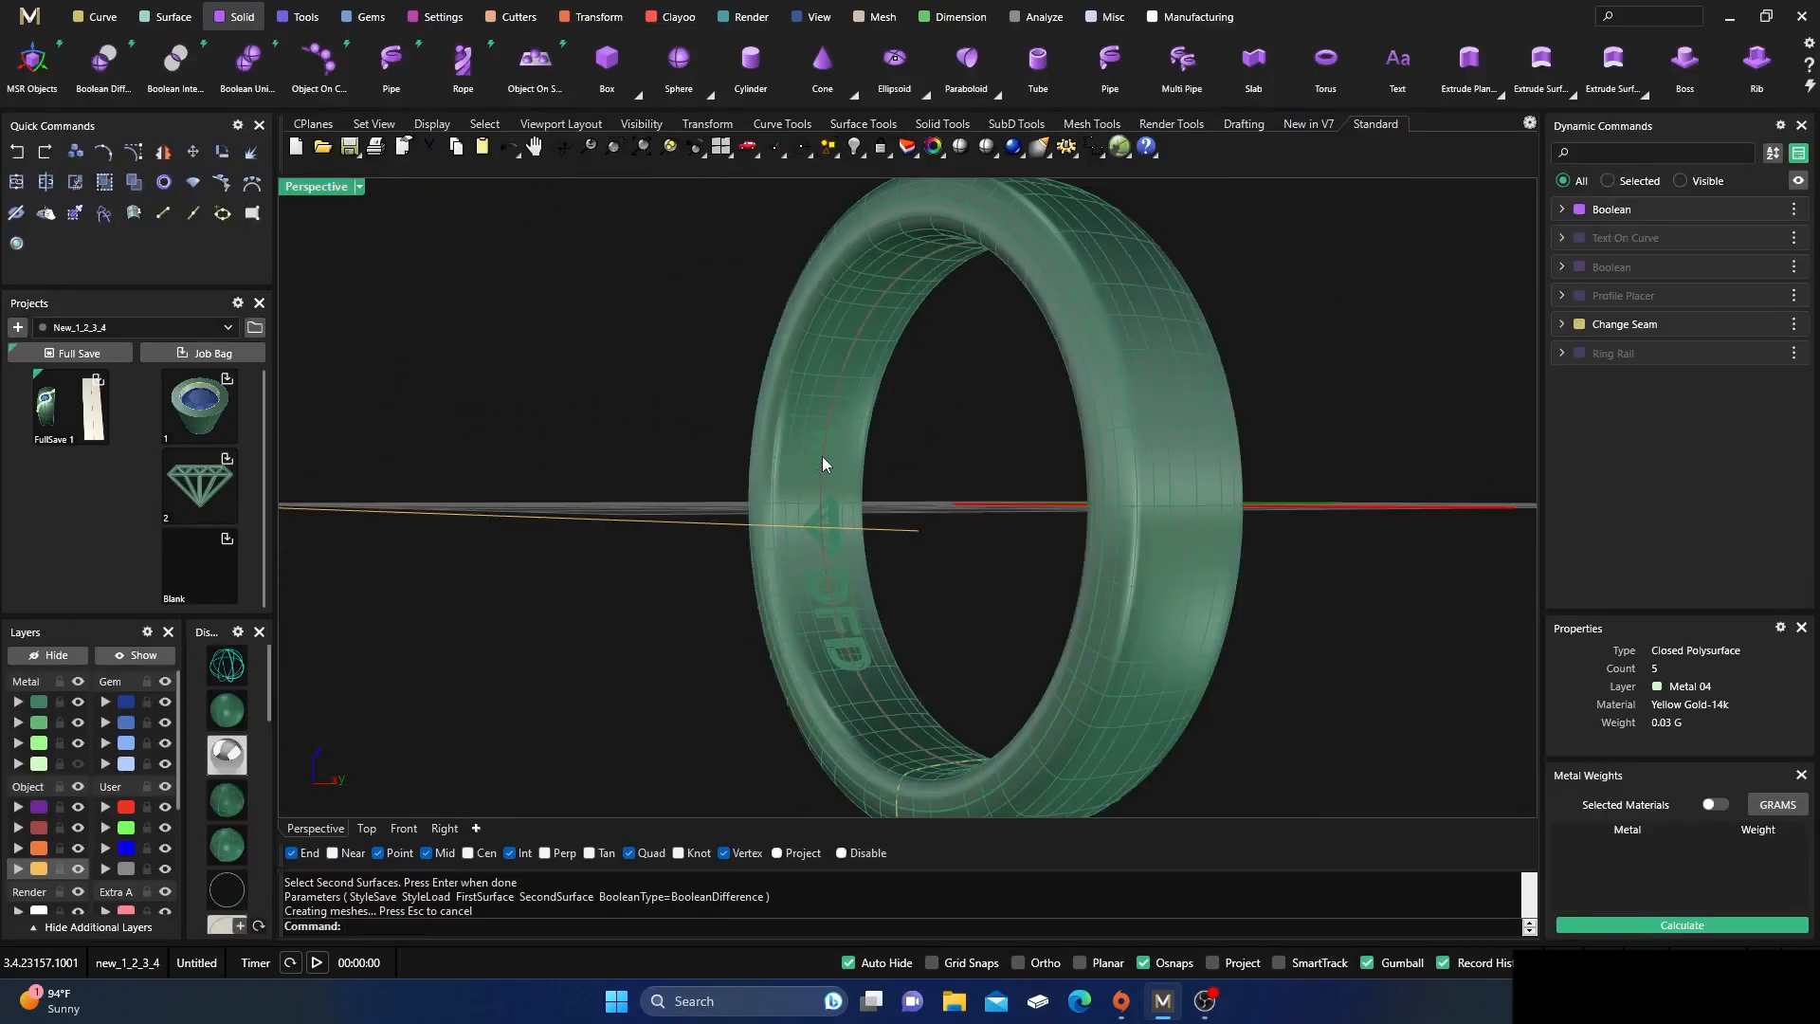
- Reopen the 14K Text On Curve for editing and slide the text along the inner curve to position 0.31
{"action": "right_click_drag", "start_coordinate": [890, 391], "coordinate": [1027, 437]}
{"action": "scroll", "coordinate": [1028, 438], "scroll_direction": "up", "scroll_amount": 4}
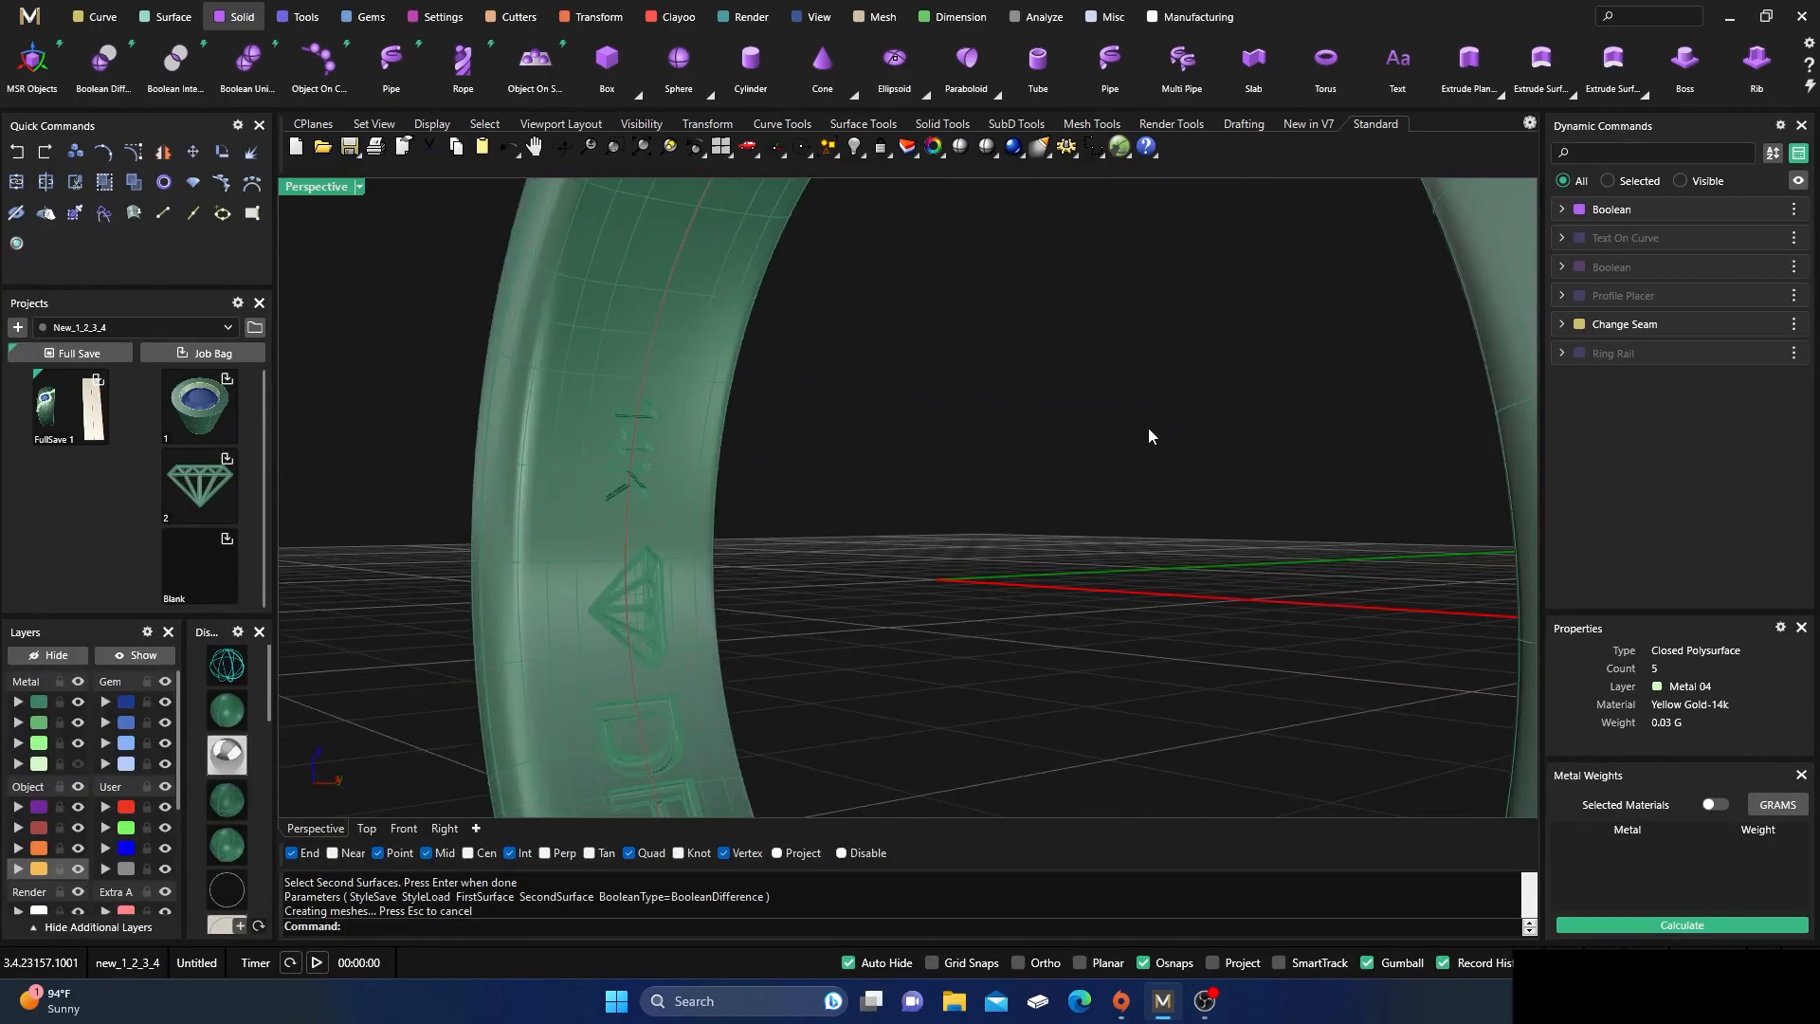
{"action": "mouse_move", "coordinate": [1615, 246]}
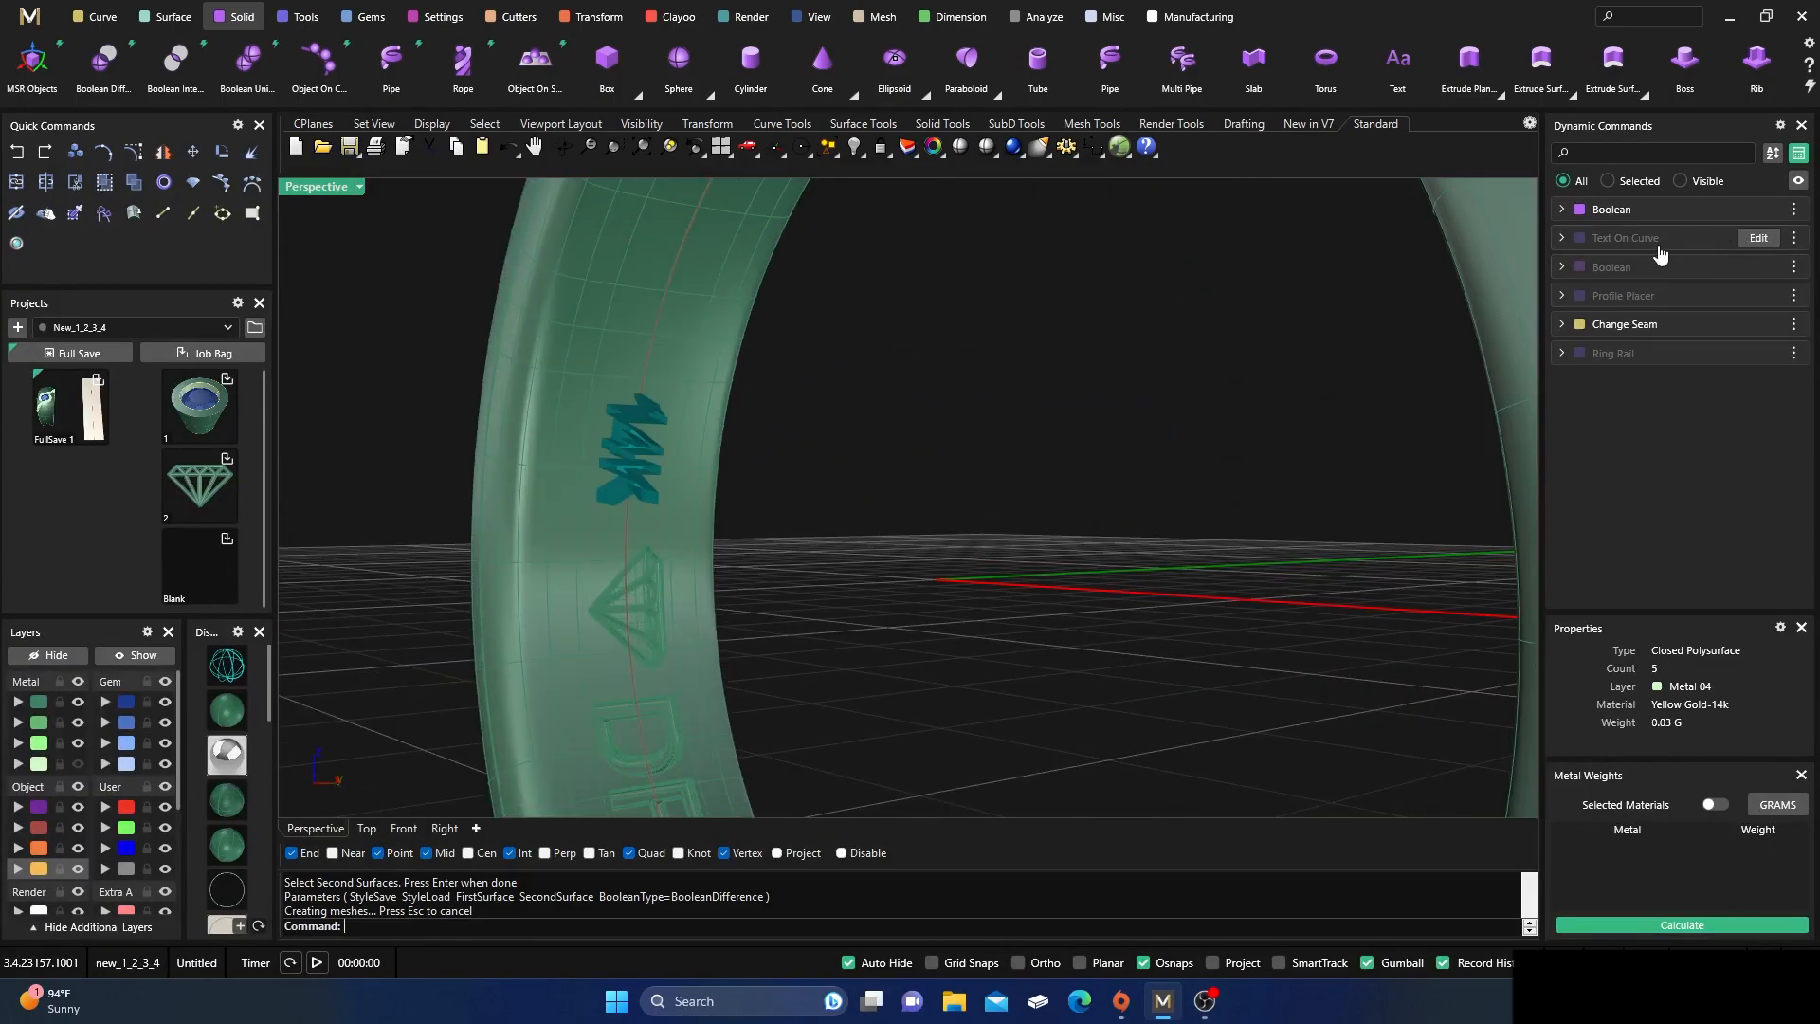
{"action": "left_click", "coordinate": [1758, 237]}
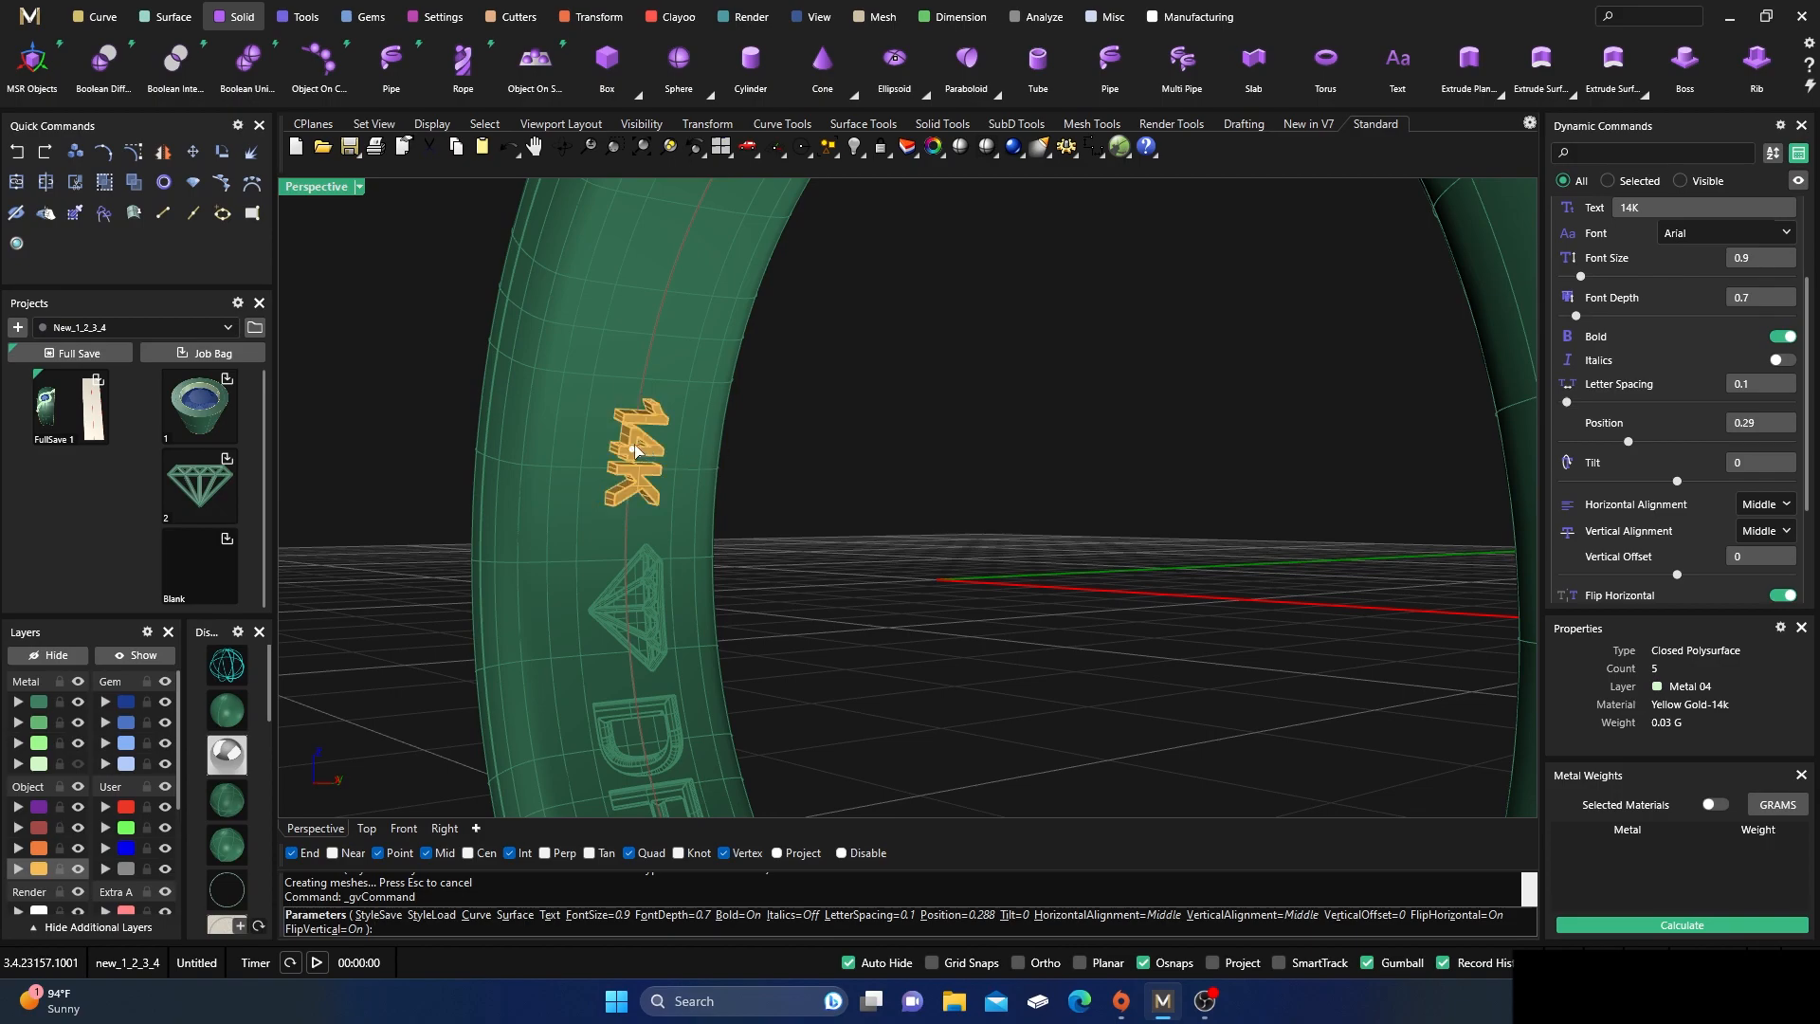
{"action": "left_click_drag", "start_coordinate": [632, 448], "coordinate": [645, 391]}
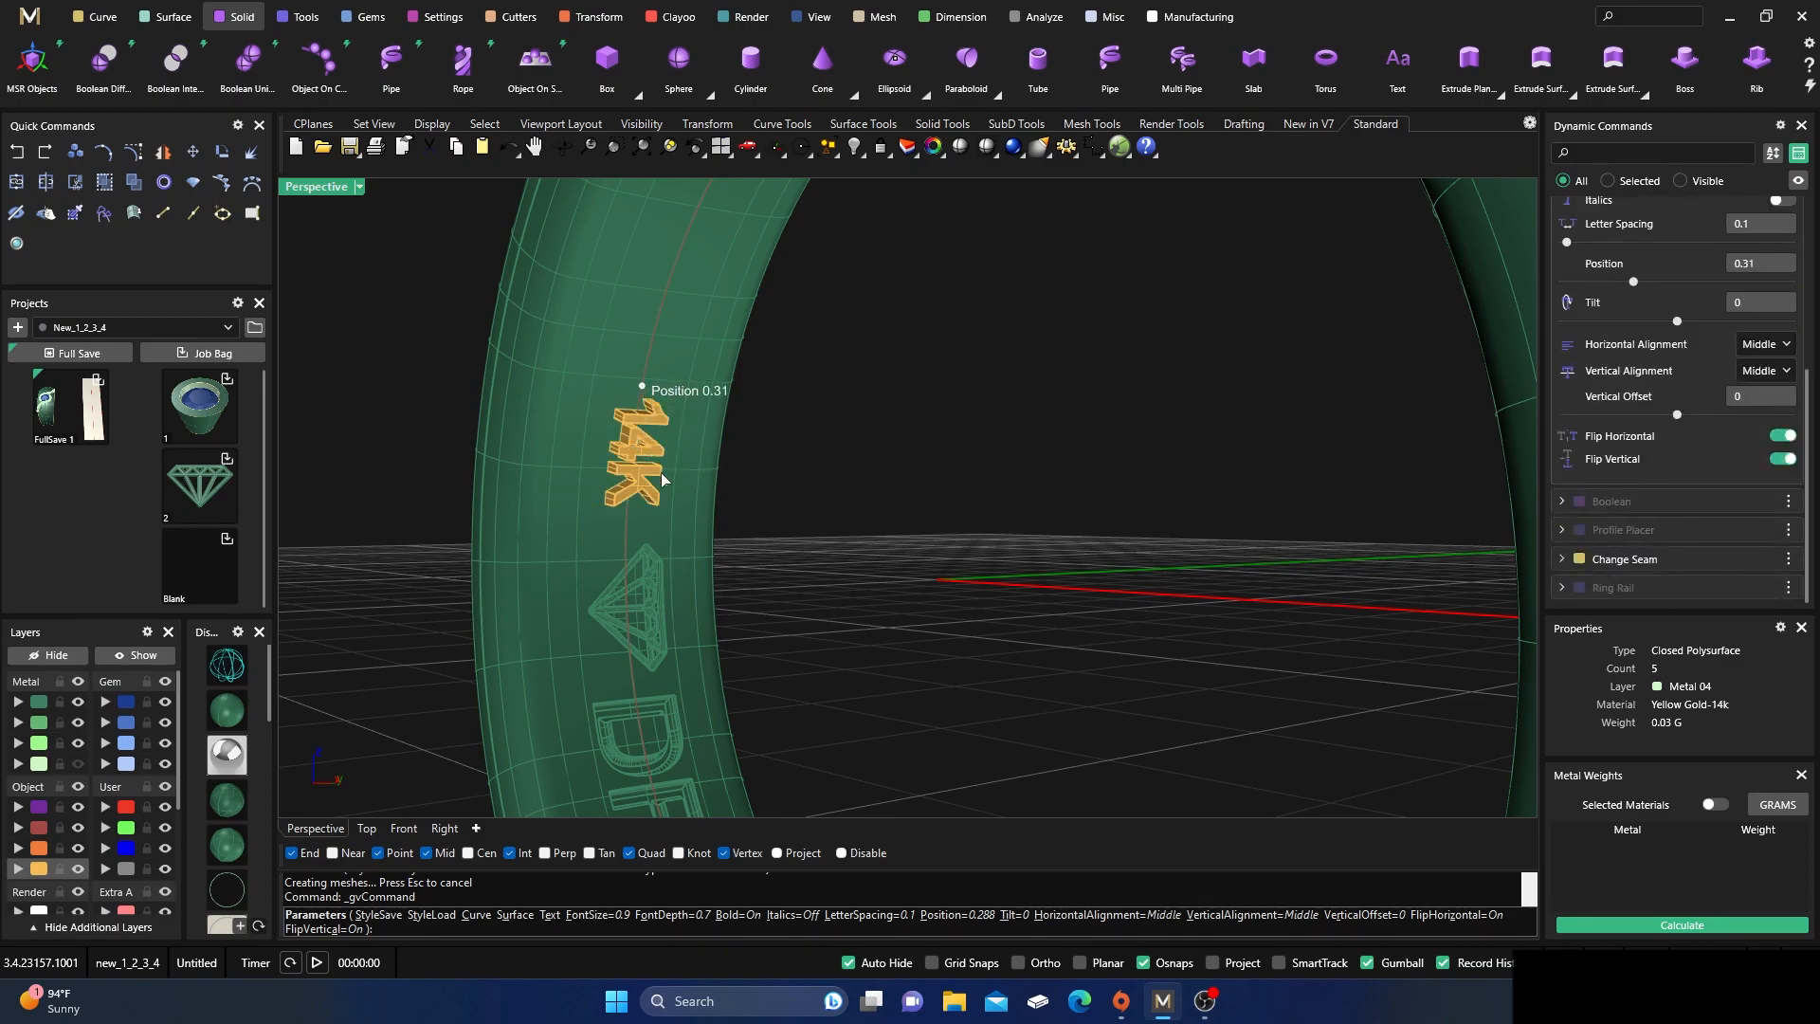
{"action": "scroll", "coordinate": [671, 424], "scroll_direction": "down", "scroll_amount": 5}
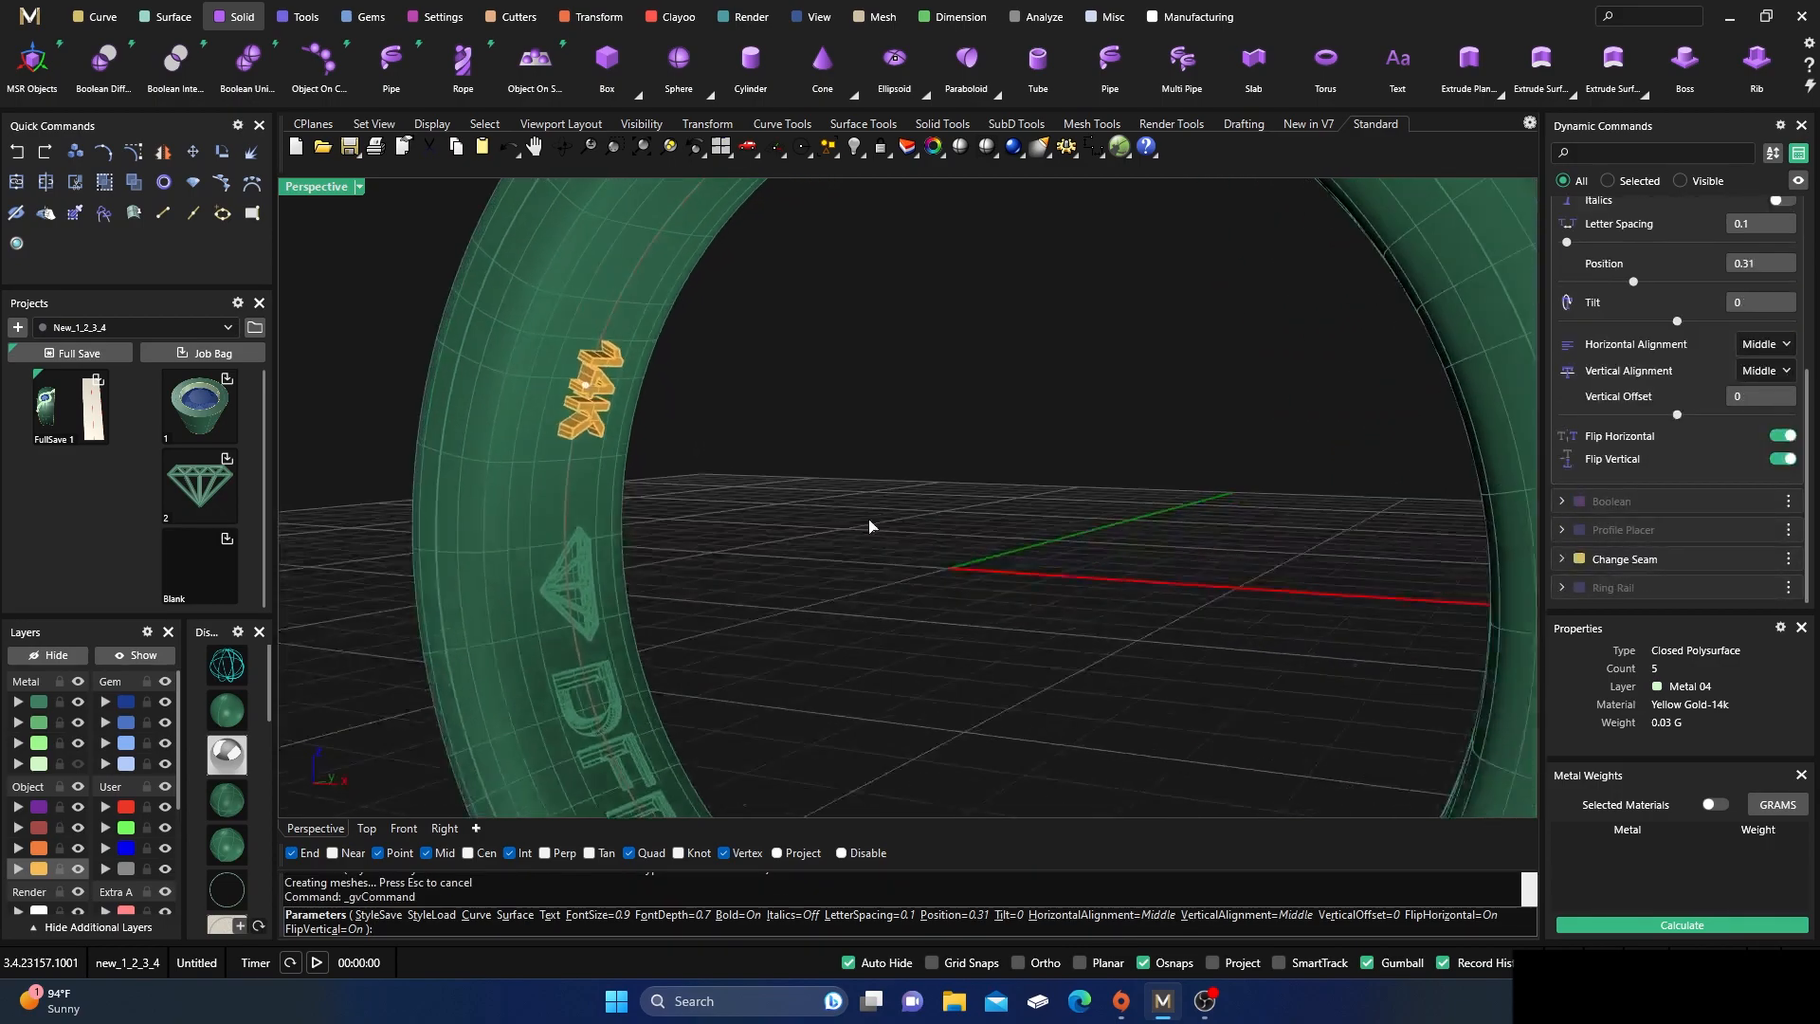
- Try sliding the 14K text along the inner curve to position 0.78, and abort the Text On Curve edit
{"action": "left_click_drag", "start_coordinate": [709, 449], "coordinate": [812, 648]}
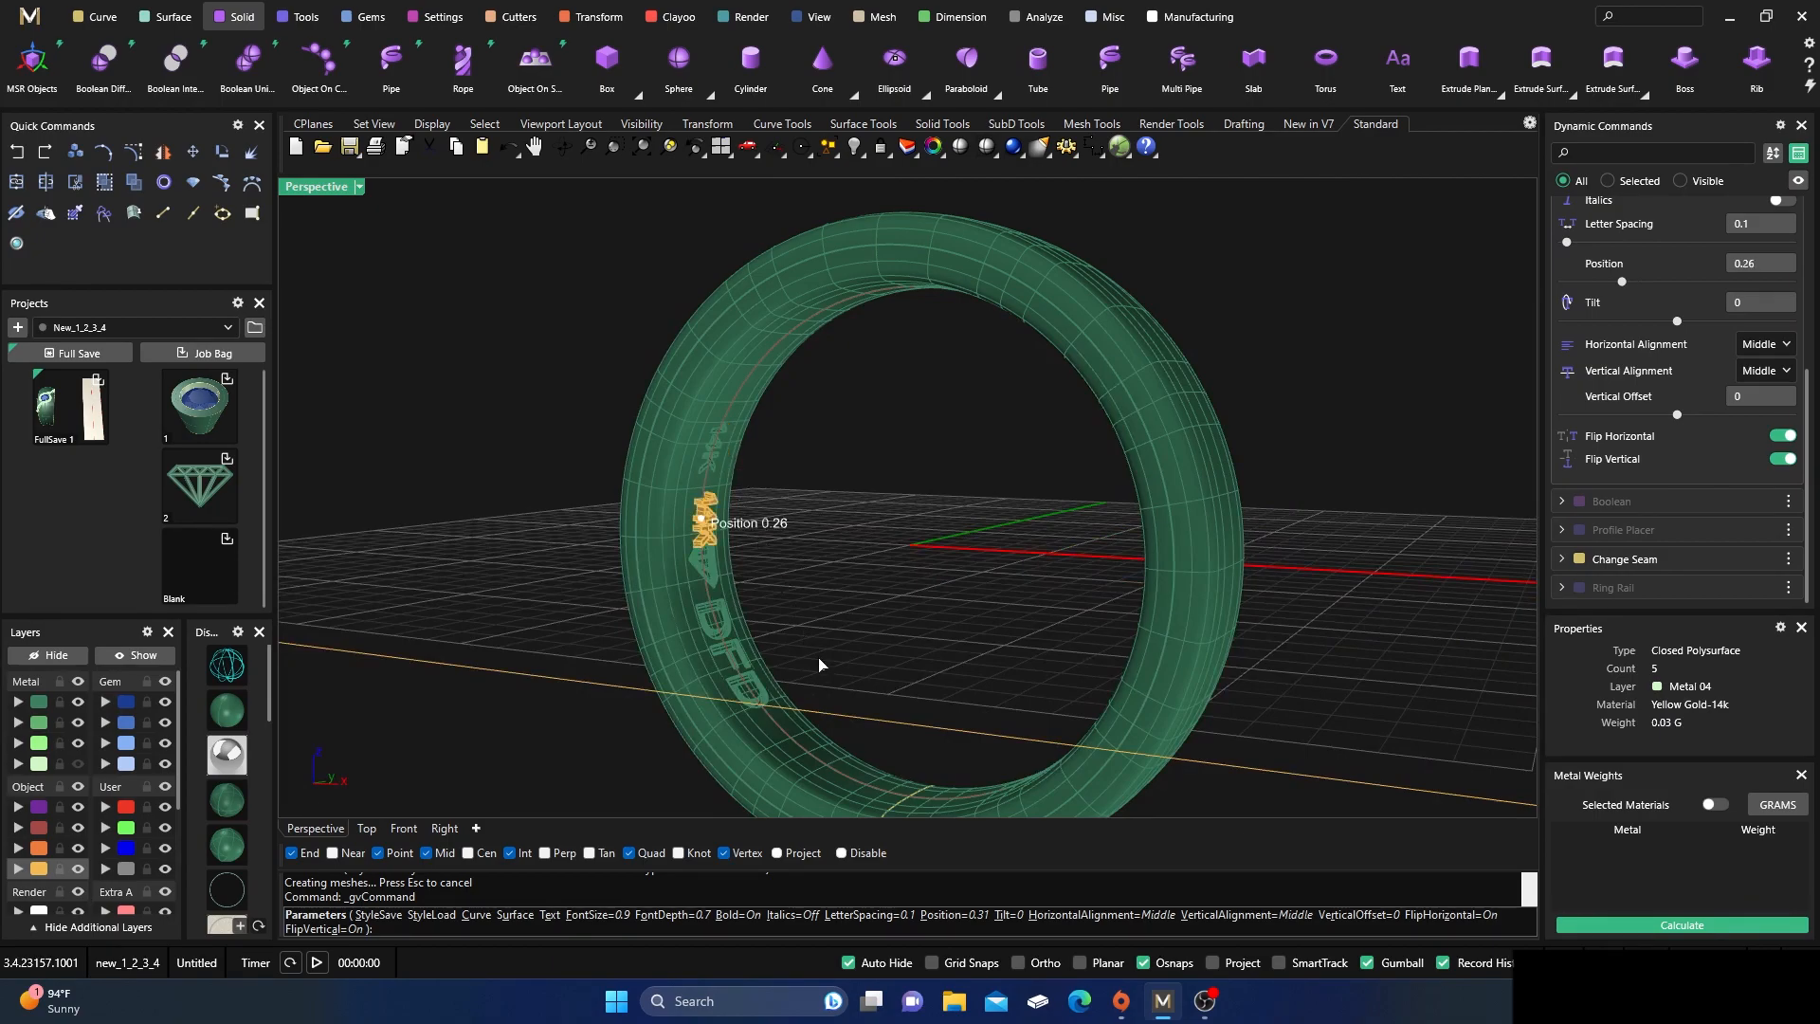
{"action": "left_click_drag", "start_coordinate": [868, 754], "coordinate": [978, 637]}
{"action": "right_click_drag", "start_coordinate": [977, 637], "coordinate": [857, 609]}
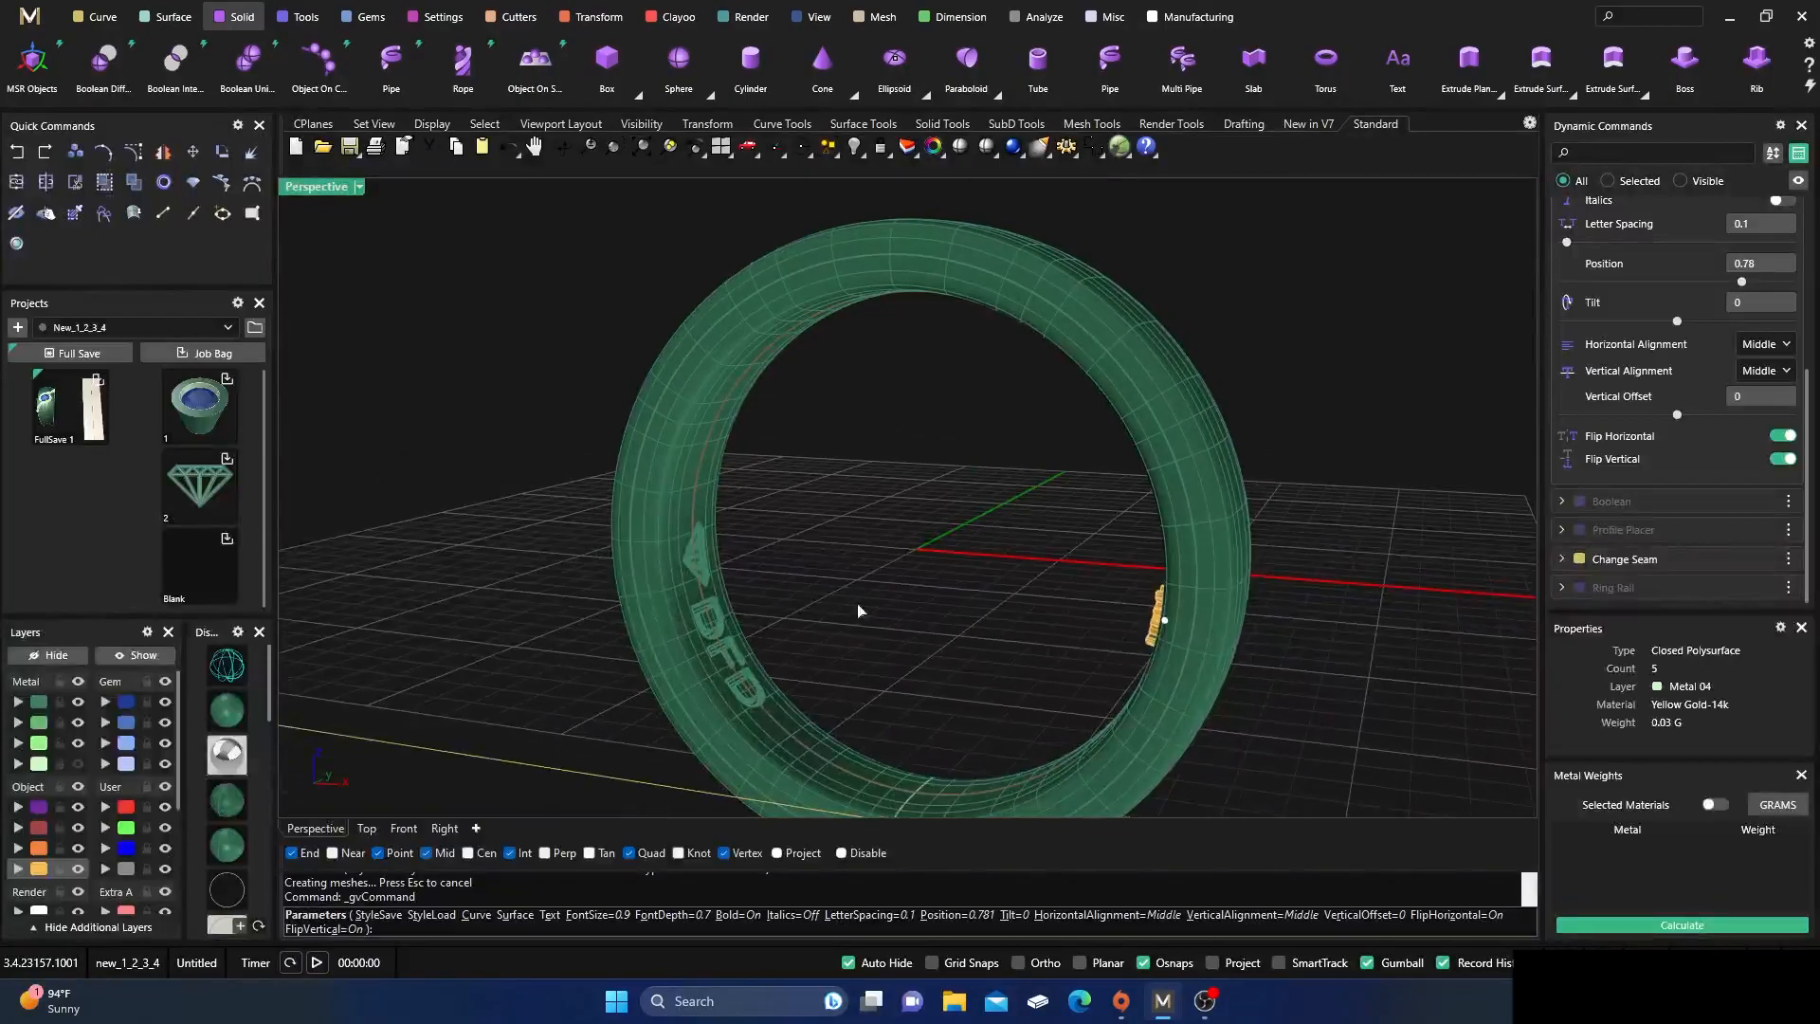
{"action": "left_click", "coordinate": [71, 186]}
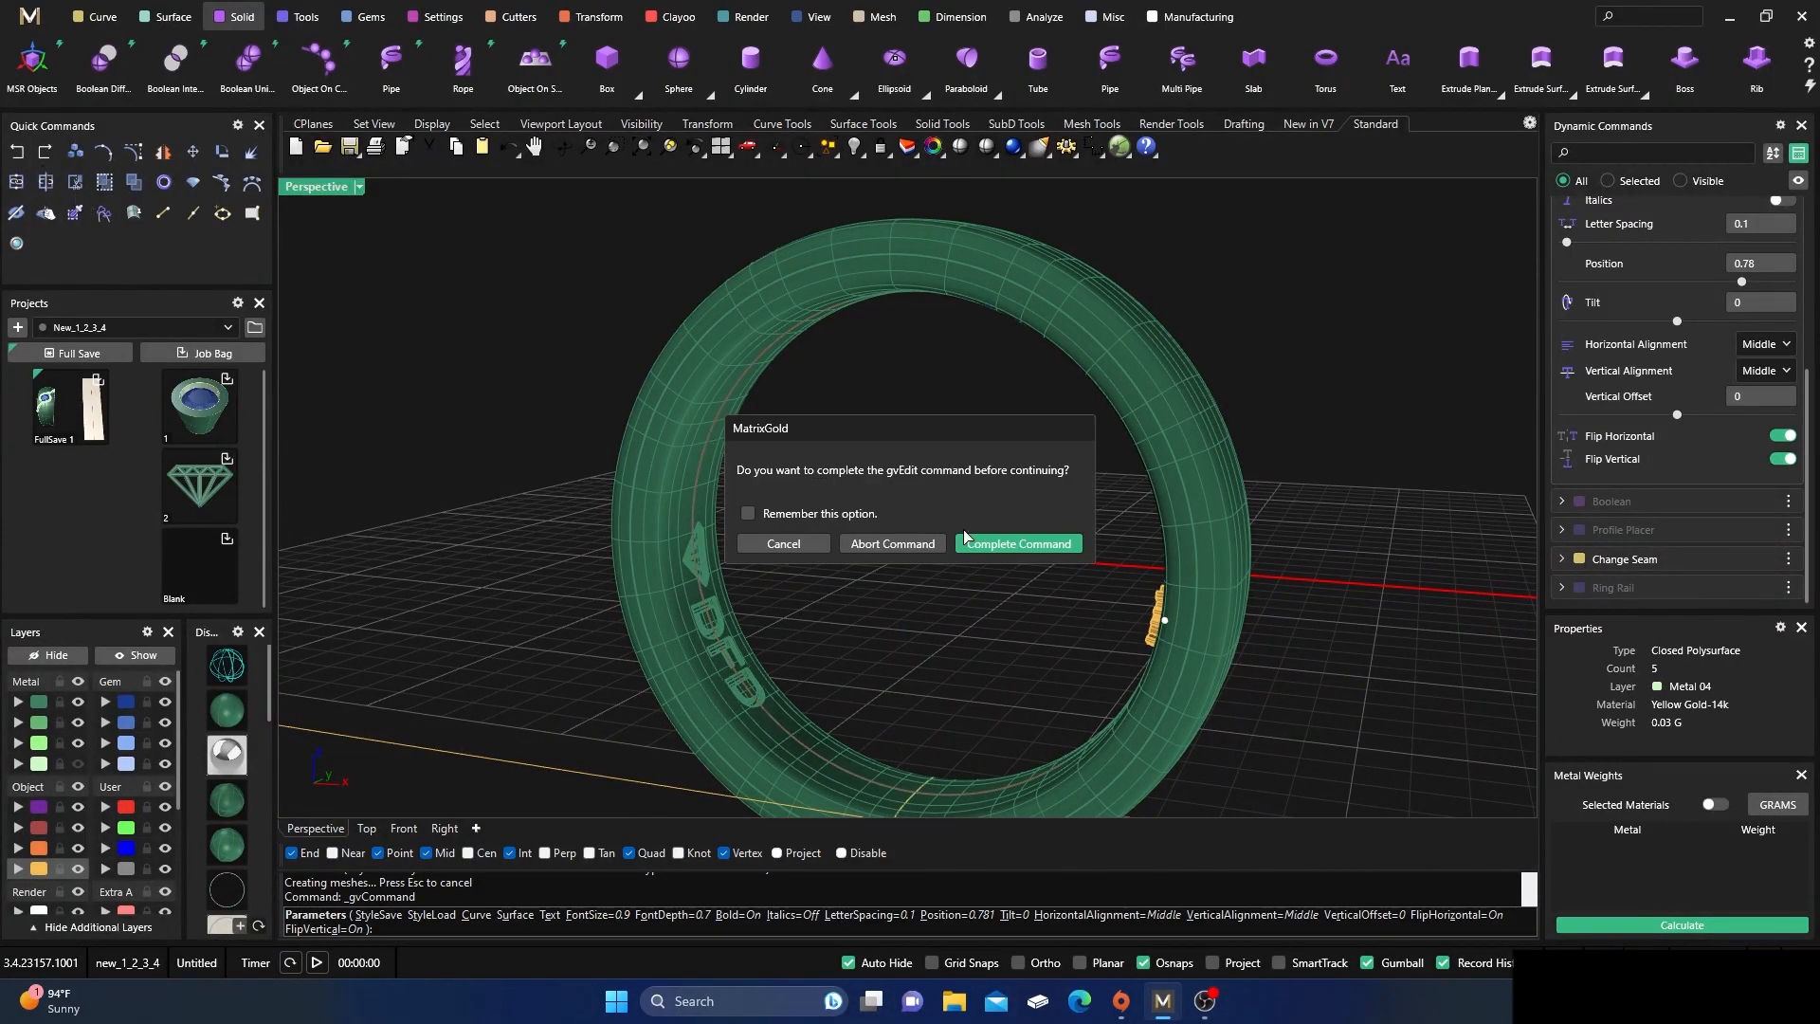
{"action": "left_click", "coordinate": [898, 547]}
- Inspect the engraved 14K, diamond and DFD cuts up close on the ring's inner surface
{"action": "right_click_drag", "start_coordinate": [893, 594], "coordinate": [787, 664]}
{"action": "scroll", "coordinate": [703, 518], "scroll_direction": "up", "scroll_amount": 8}
{"action": "scroll", "coordinate": [760, 549], "scroll_direction": "down", "scroll_amount": 8}
{"action": "scroll", "coordinate": [760, 550], "scroll_direction": "down", "scroll_amount": 3}
{"action": "scroll", "coordinate": [758, 587], "scroll_direction": "up", "scroll_amount": 6}
{"action": "scroll", "coordinate": [756, 610], "scroll_direction": "up", "scroll_amount": 2}
{"action": "scroll", "coordinate": [757, 611], "scroll_direction": "down", "scroll_amount": 8}
{"action": "scroll", "coordinate": [760, 652], "scroll_direction": "up", "scroll_amount": 6}
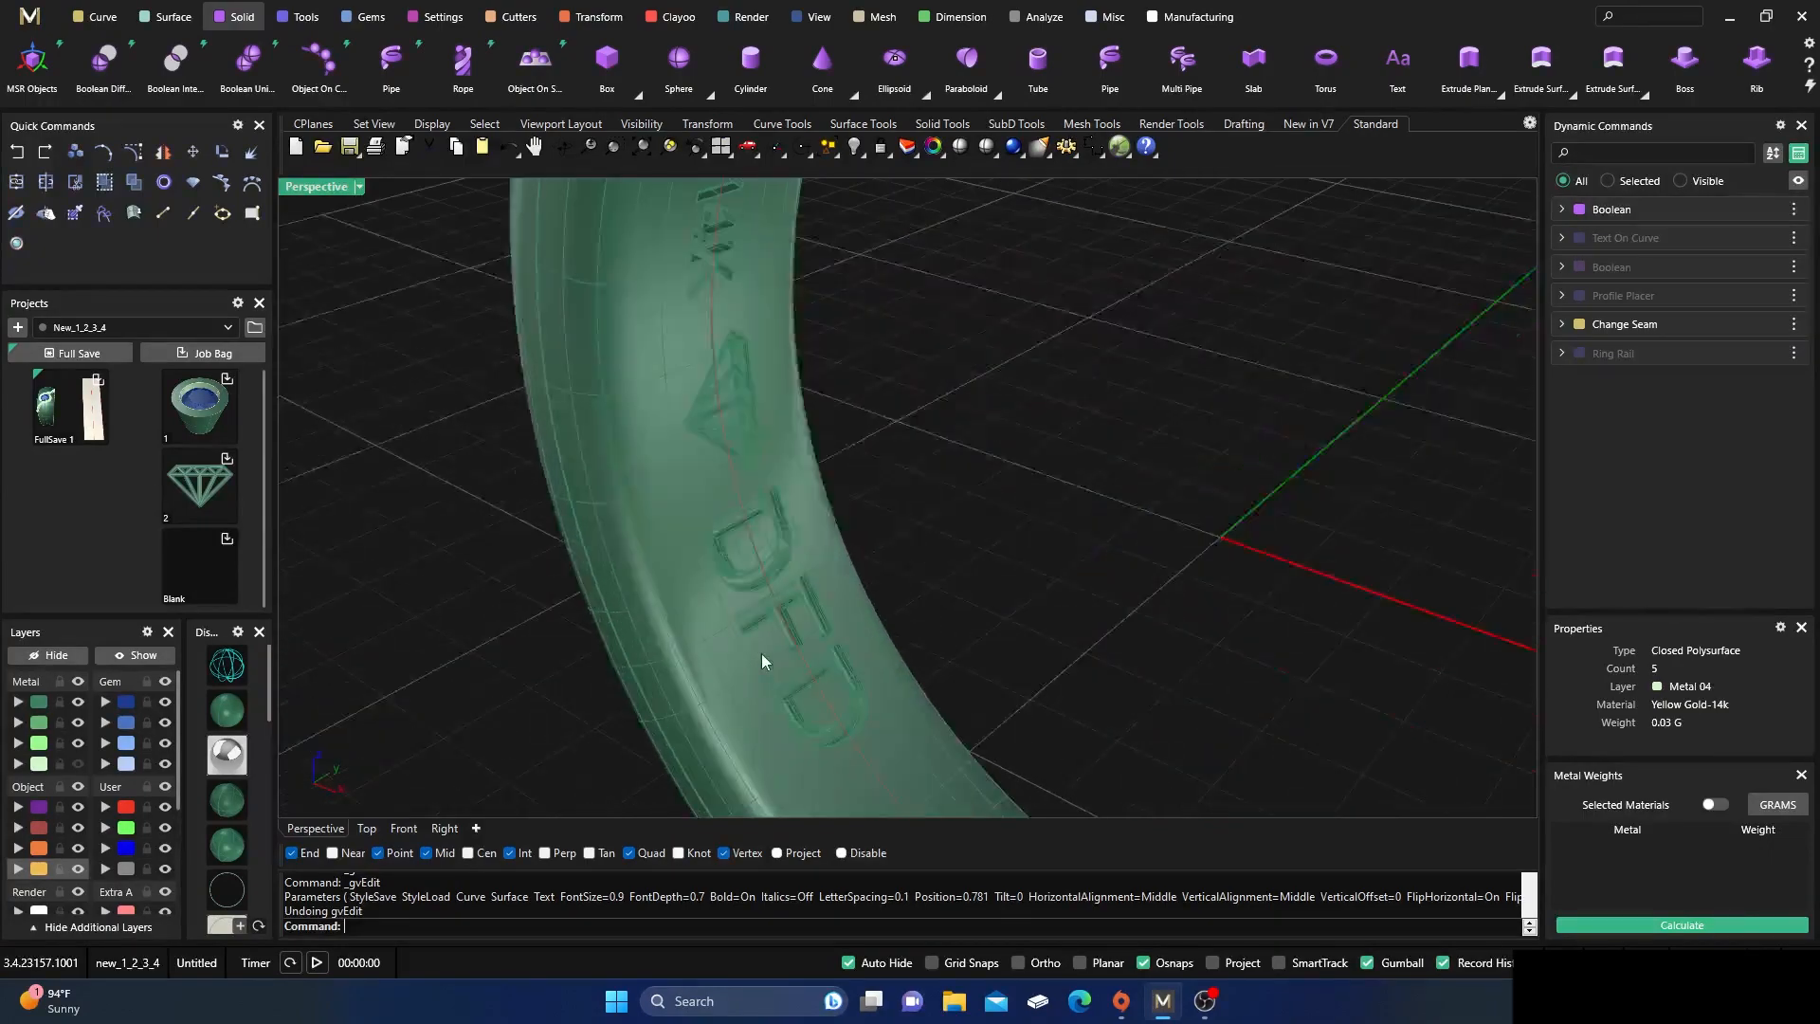
{"action": "scroll", "coordinate": [758, 593], "scroll_direction": "down", "scroll_amount": 5}
{"action": "right_click_drag", "start_coordinate": [760, 593], "coordinate": [749, 491]}
{"action": "scroll", "coordinate": [751, 489], "scroll_direction": "up", "scroll_amount": 6}
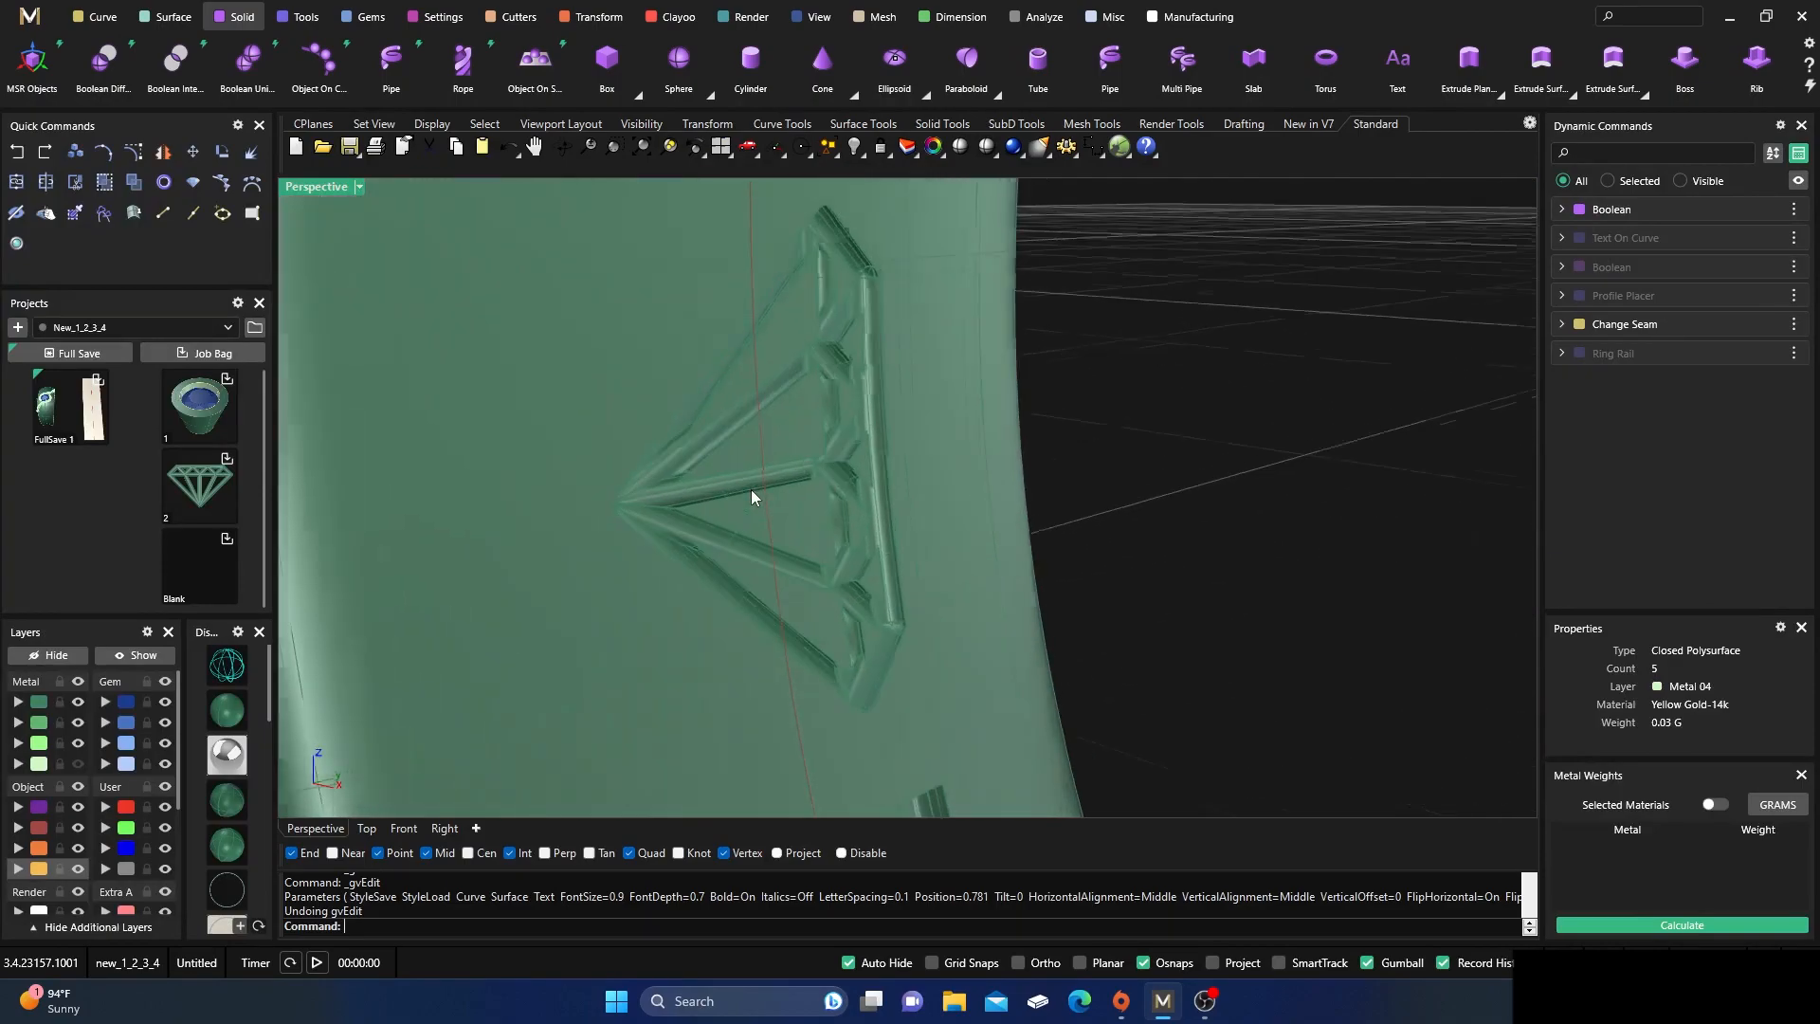
{"action": "scroll", "coordinate": [750, 490], "scroll_direction": "down", "scroll_amount": 3}
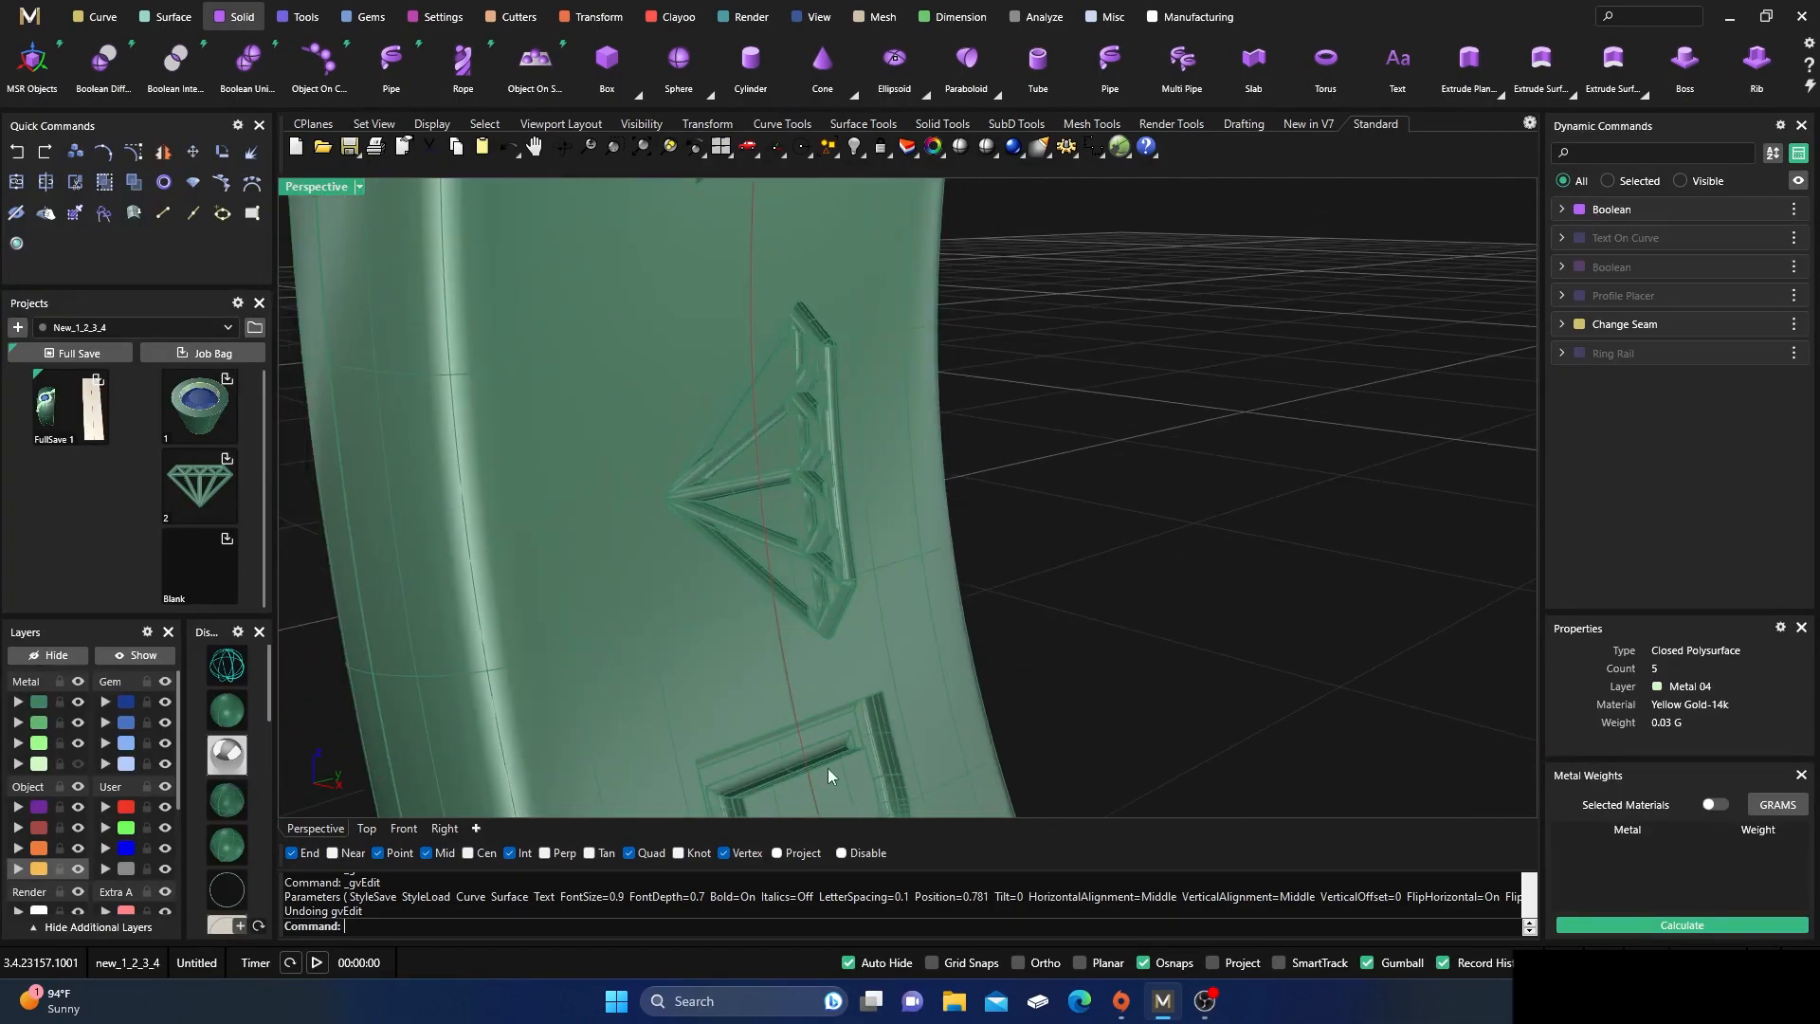
- Examine the complete row of engravings inside the band and the whole ring from several angles
{"action": "scroll", "coordinate": [766, 561], "scroll_direction": "down", "scroll_amount": 5}
{"action": "right_click_drag", "start_coordinate": [766, 560], "coordinate": [800, 527]}
{"action": "scroll", "coordinate": [765, 499], "scroll_direction": "down", "scroll_amount": 5}
{"action": "scroll", "coordinate": [891, 601], "scroll_direction": "down", "scroll_amount": 6}
{"action": "scroll", "coordinate": [805, 536], "scroll_direction": "up", "scroll_amount": 6}
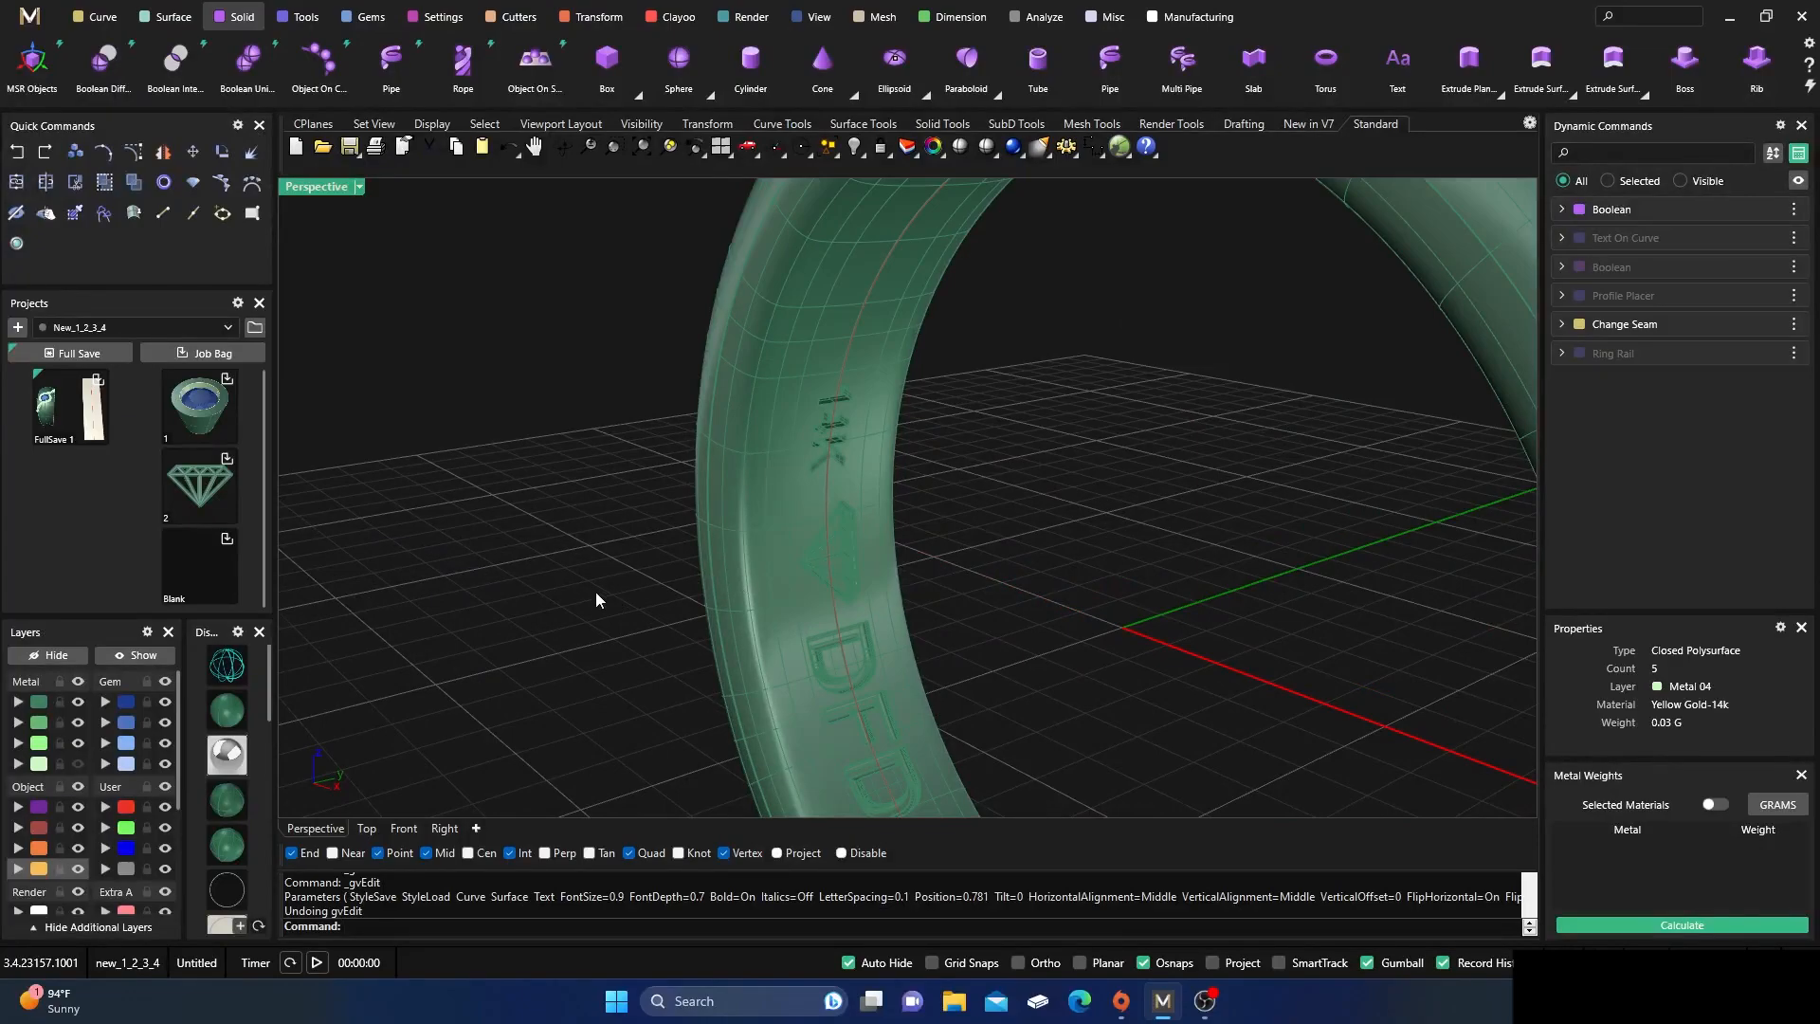
{"action": "scroll", "coordinate": [549, 529], "scroll_direction": "down", "scroll_amount": 6}
{"action": "right_click_drag", "start_coordinate": [549, 529], "coordinate": [610, 569]}
{"action": "scroll", "coordinate": [686, 599], "scroll_direction": "up", "scroll_amount": 6}
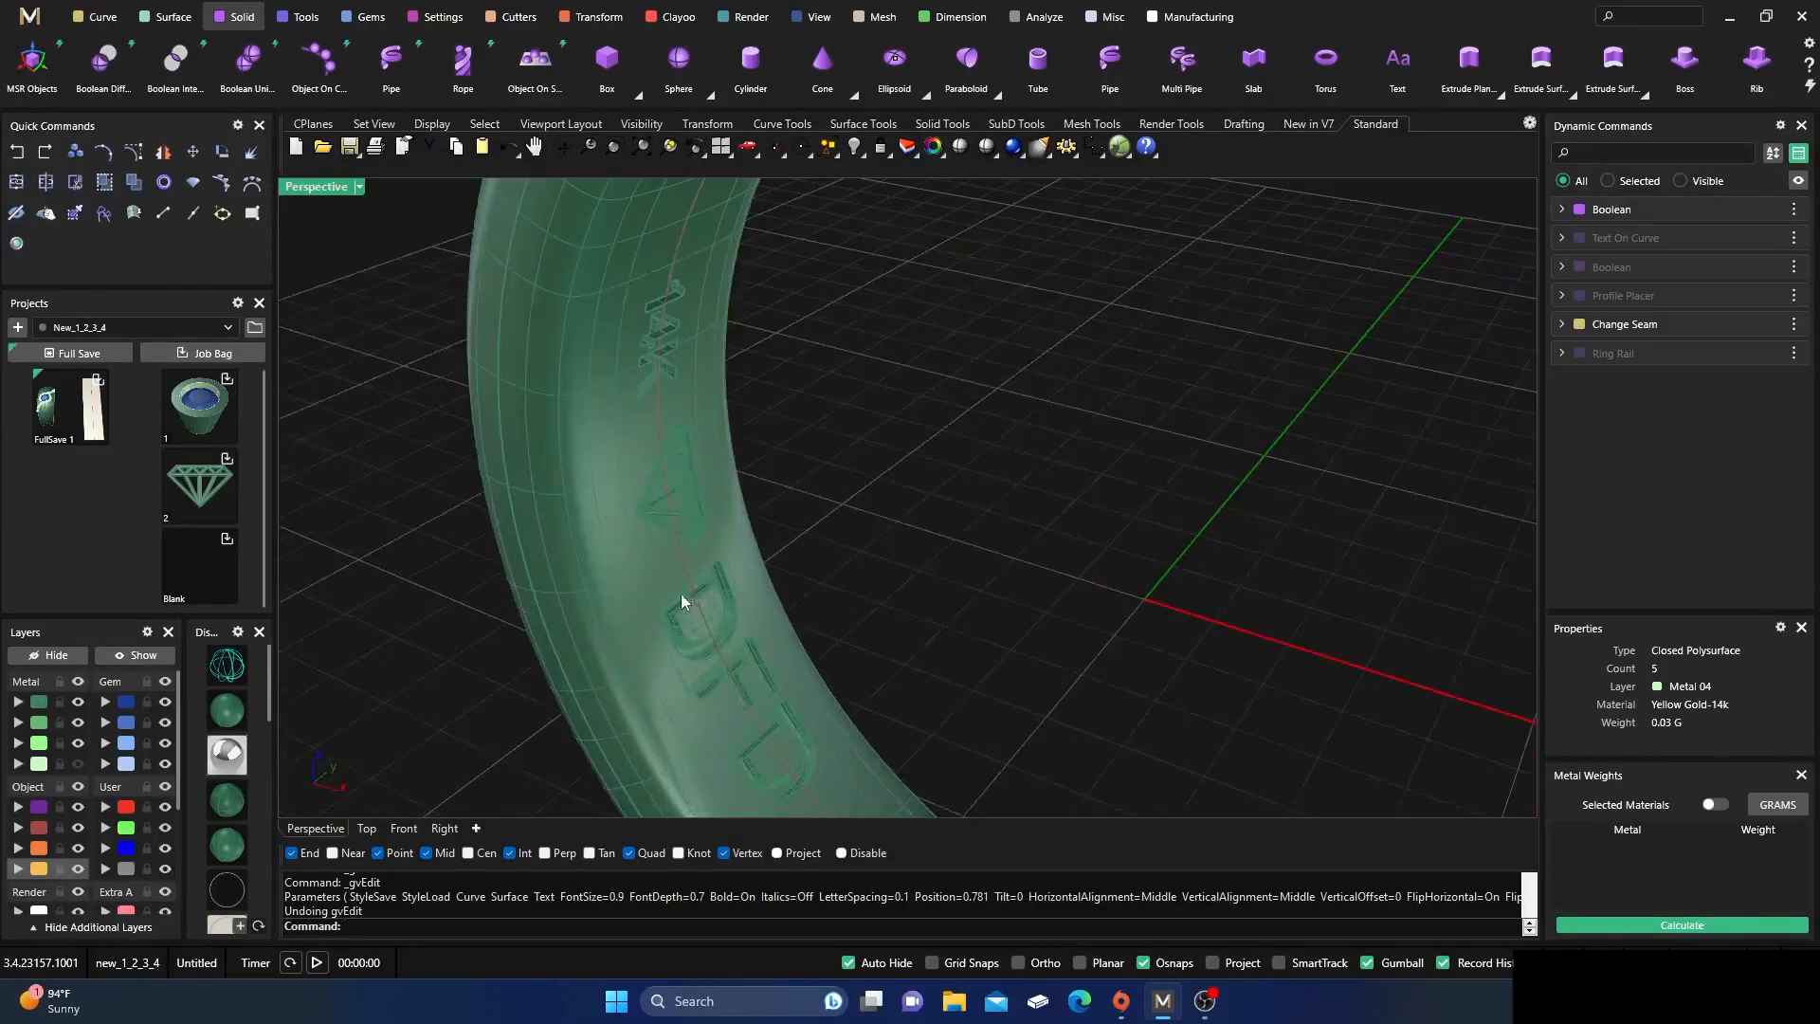
{"action": "scroll", "coordinate": [673, 502], "scroll_direction": "down", "scroll_amount": 6}
{"action": "right_click_drag", "start_coordinate": [692, 515], "coordinate": [661, 499]}
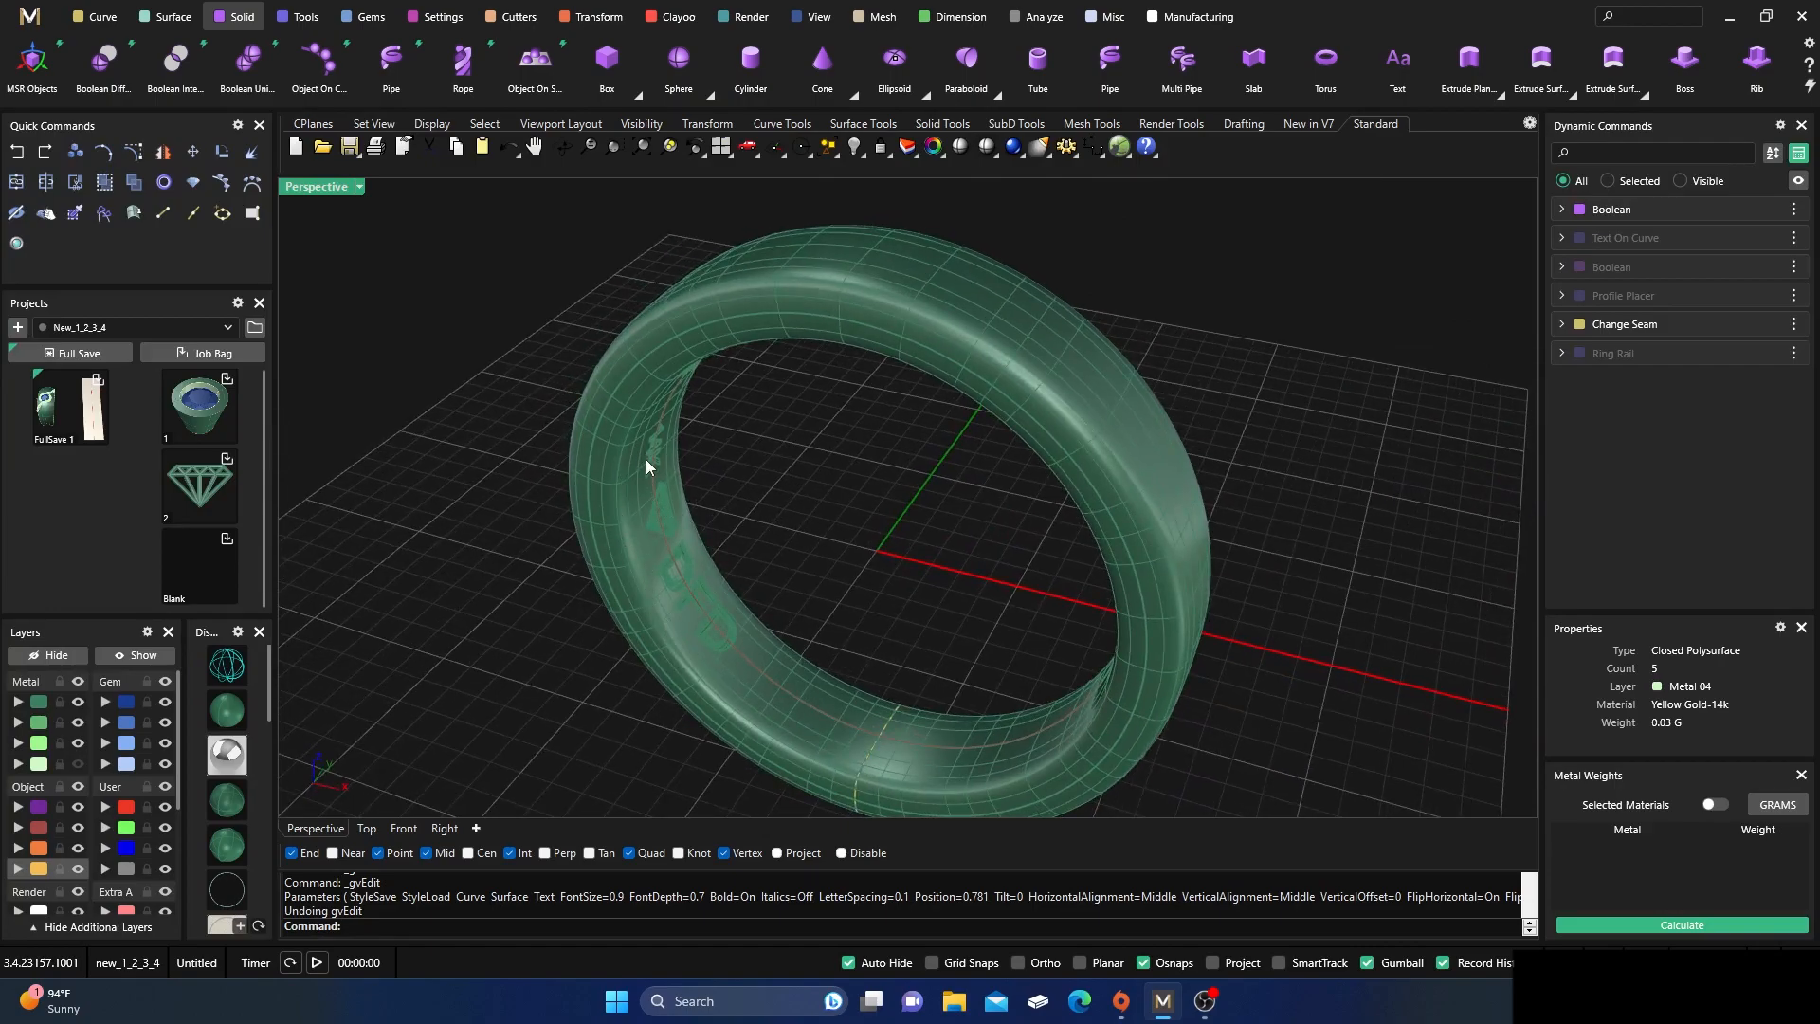
{"action": "scroll", "coordinate": [674, 535], "scroll_direction": "up", "scroll_amount": 5}
{"action": "right_click_drag", "start_coordinate": [674, 534], "coordinate": [703, 618]}
{"action": "scroll", "coordinate": [624, 510], "scroll_direction": "down", "scroll_amount": 3}
{"action": "scroll", "coordinate": [624, 510], "scroll_direction": "down", "scroll_amount": 4}
{"action": "scroll", "coordinate": [635, 509], "scroll_direction": "up", "scroll_amount": 6}
{"action": "scroll", "coordinate": [645, 536], "scroll_direction": "down", "scroll_amount": 5}
{"action": "scroll", "coordinate": [887, 487], "scroll_direction": "down", "scroll_amount": 8}
{"action": "right_click_drag", "start_coordinate": [887, 487], "coordinate": [894, 559]}
{"action": "scroll", "coordinate": [876, 519], "scroll_direction": "down", "scroll_amount": 2}
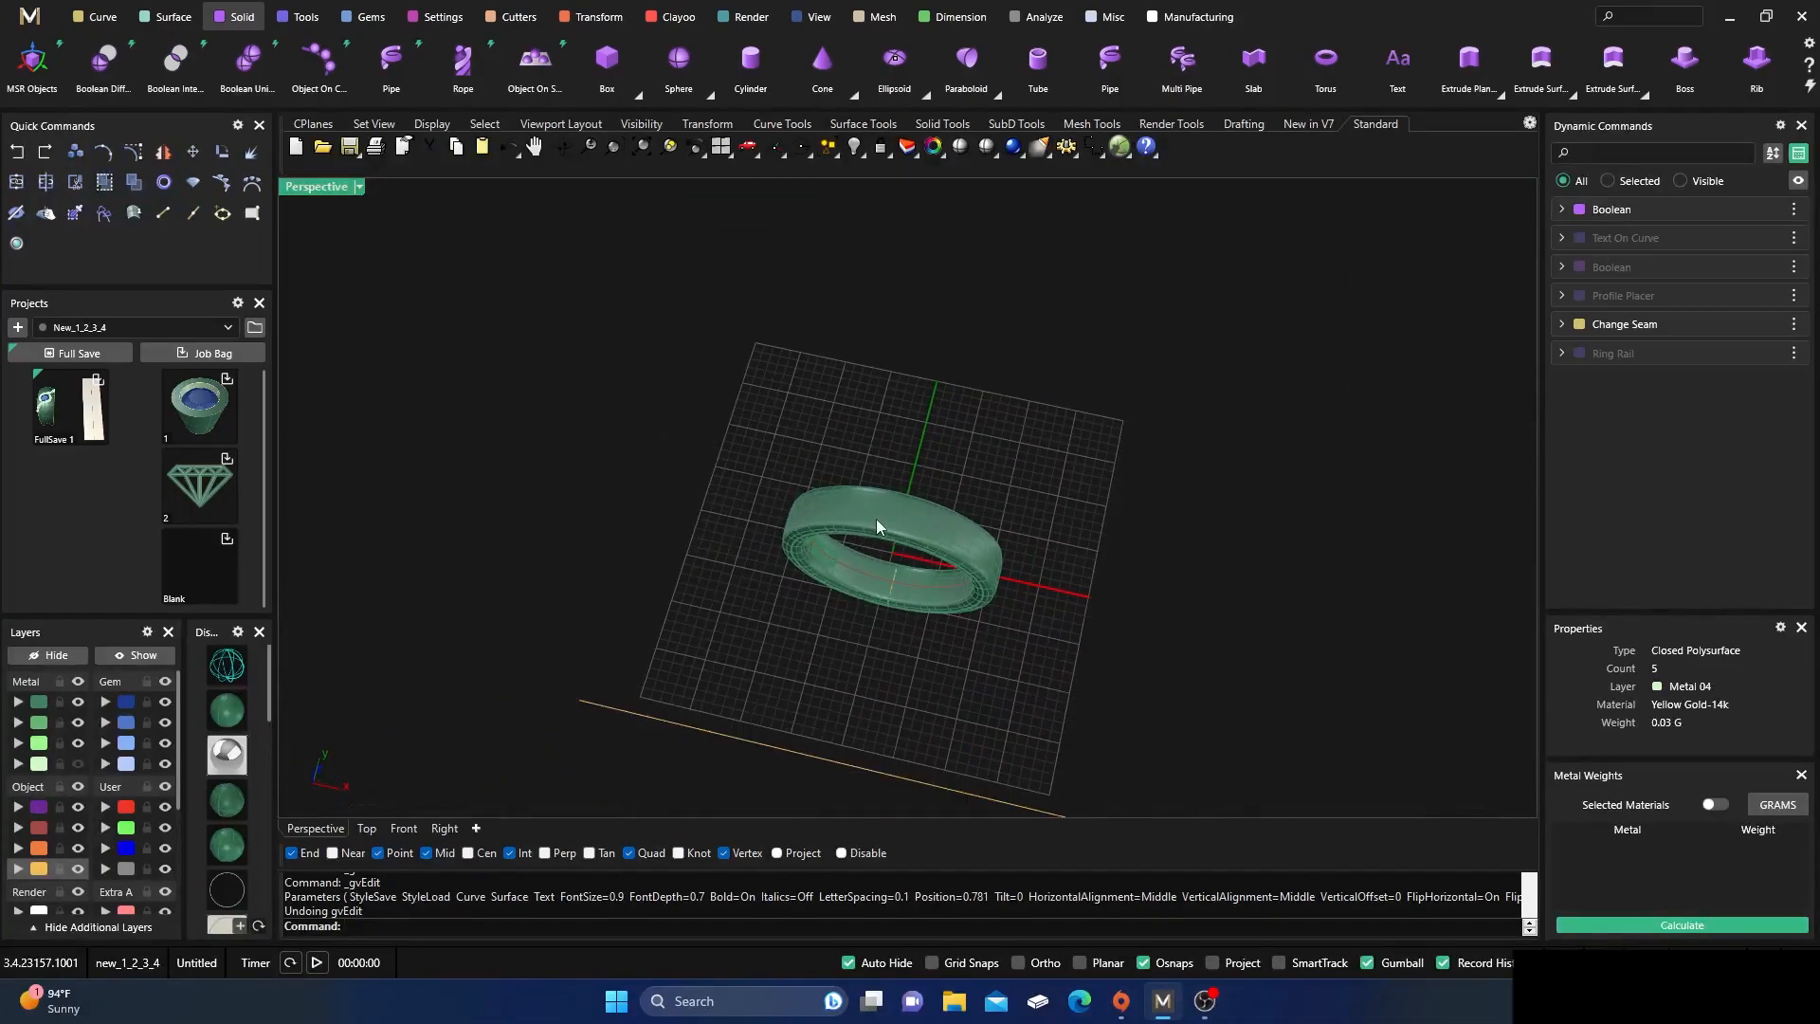